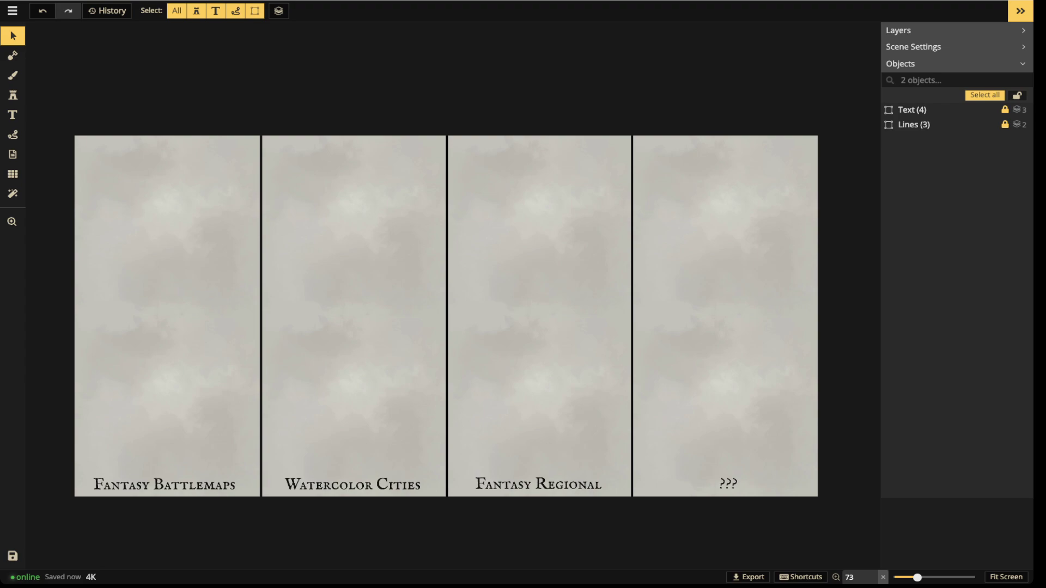
scroll(348, 341, up, 5)
drag(174, 349, 463, 349)
scroll(438, 307, down, 1)
scroll(437, 306, up, 1)
drag(438, 306, 374, 297)
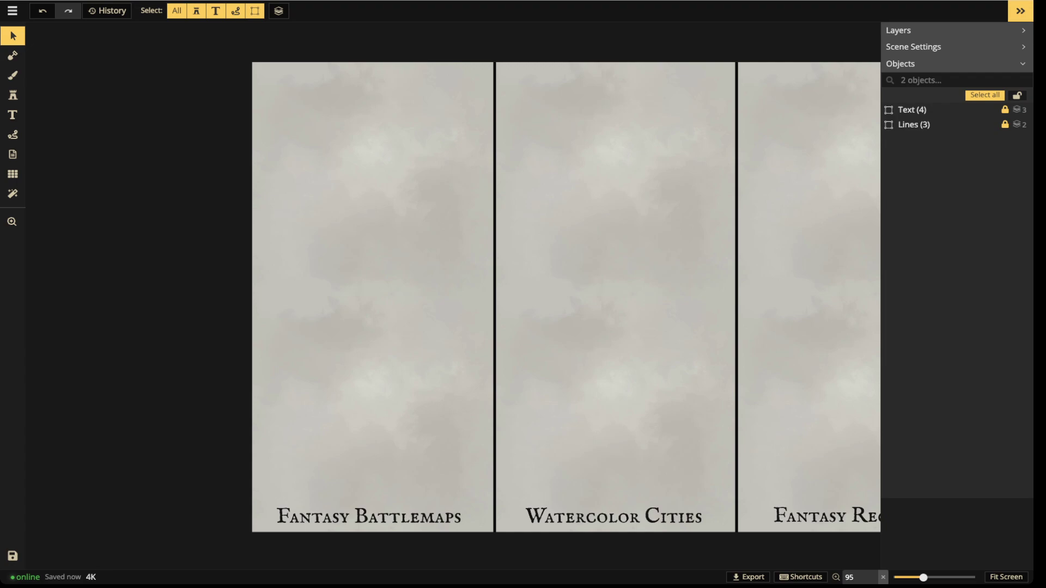
scroll(384, 347, down, 4)
drag(385, 347, 213, 338)
drag(390, 318, 362, 318)
scroll(362, 318, down, 1)
scroll(361, 318, up, 1)
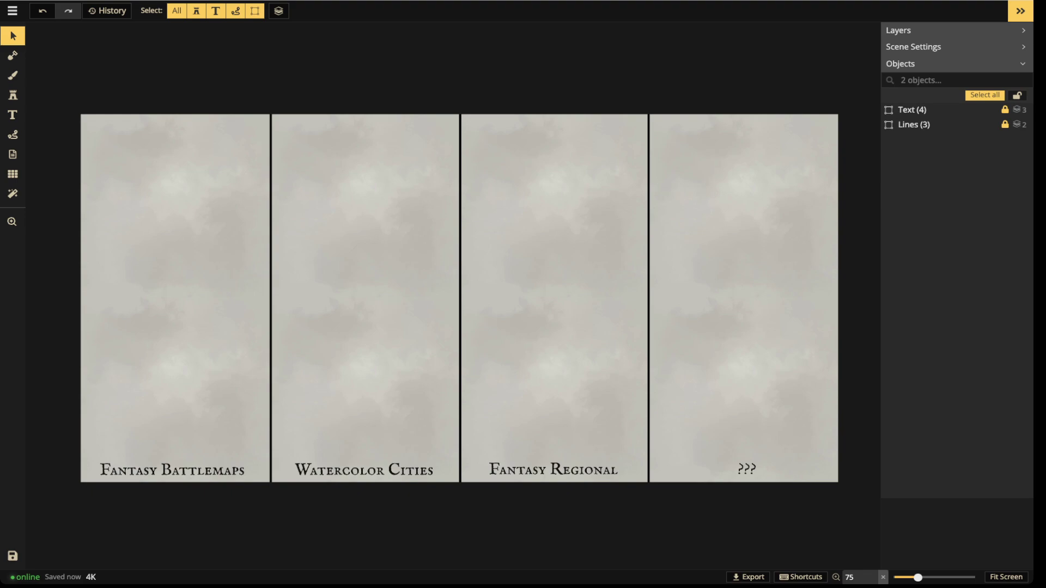
Draw a freehand test path in the Fantasy Battlemaps panel and remove its shadow with blur 0 and a transparent color
click(13, 134)
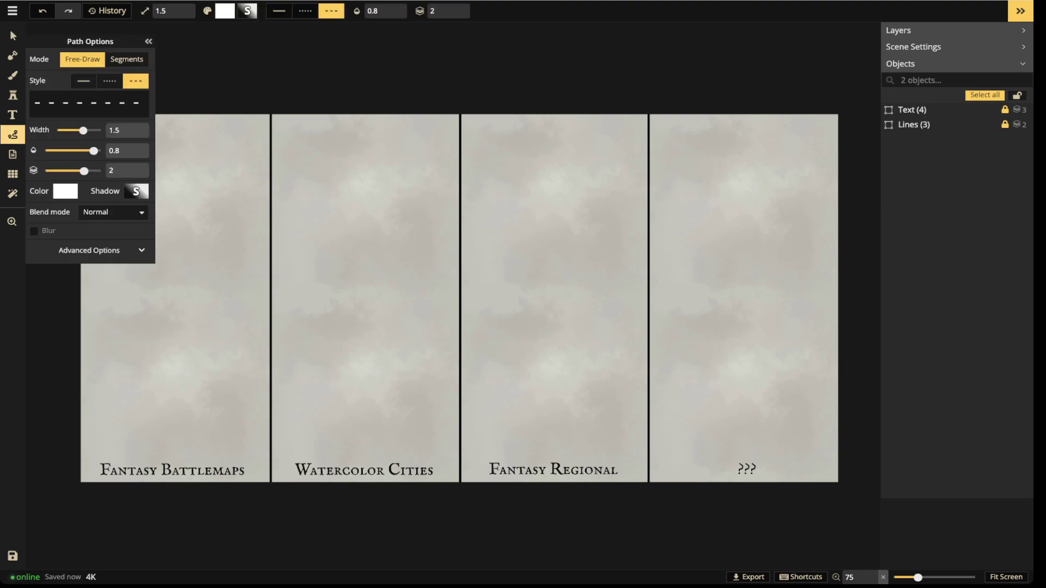
drag(191, 302, 232, 215)
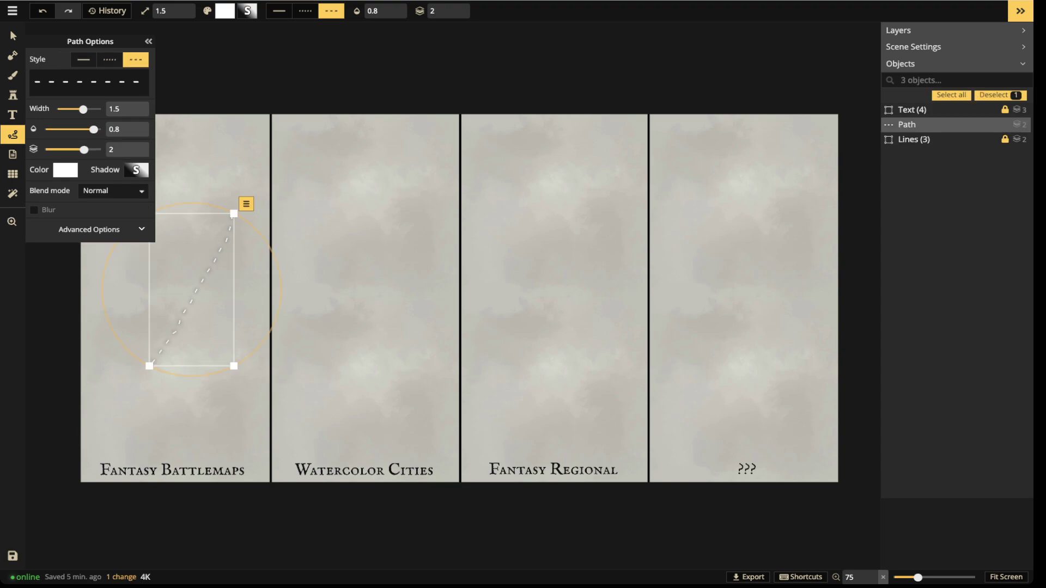
click(136, 170)
drag(204, 106, 164, 106)
drag(254, 214, 159, 214)
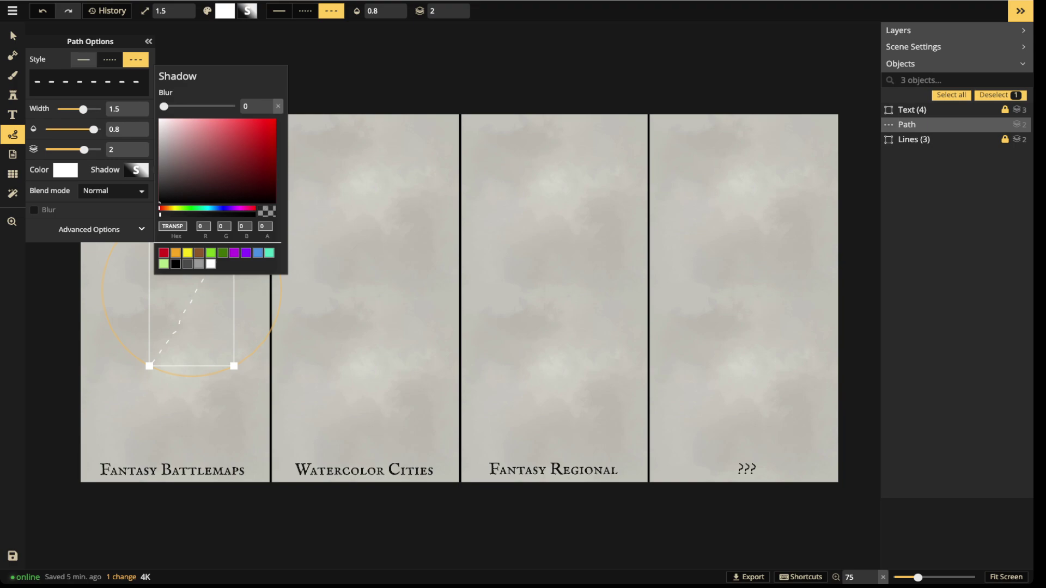
Restyle the path as dotted with gap length 4 and width 2.7, then delete the test path
click(83, 59)
click(83, 59)
click(109, 60)
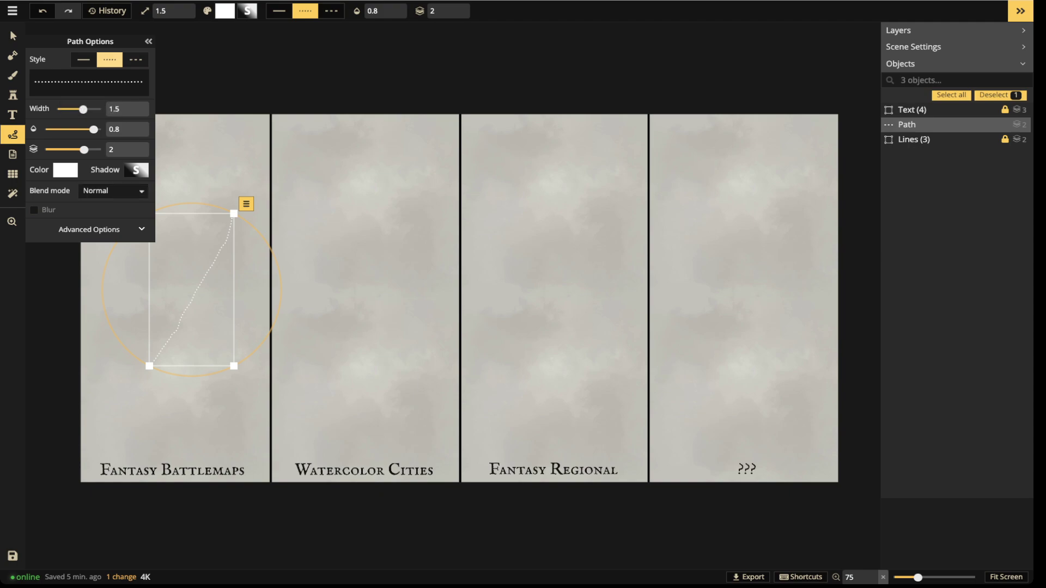
click(89, 229)
drag(80, 251, 84, 252)
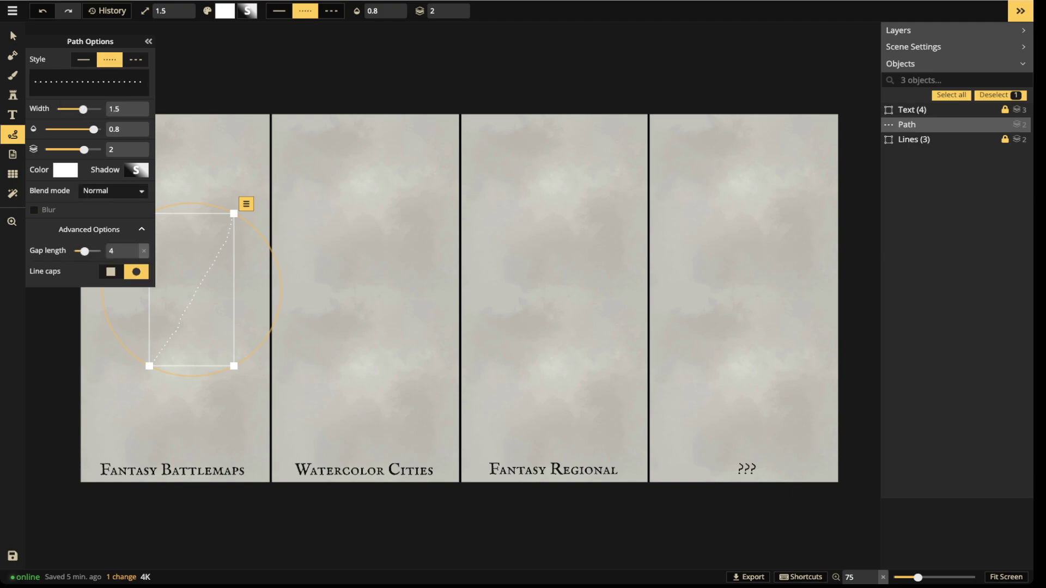
drag(83, 109, 92, 109)
key(Escape)
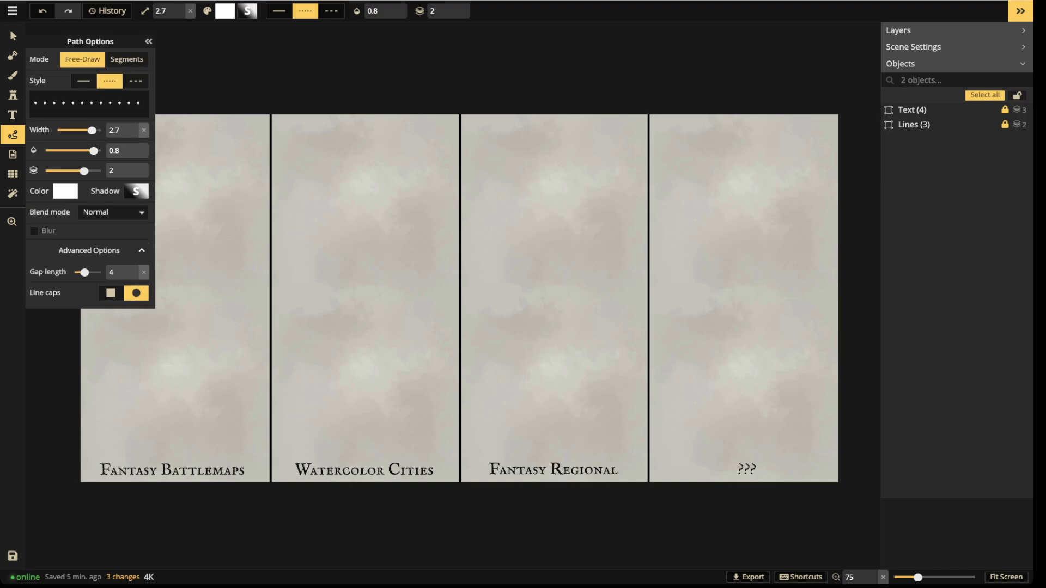
Draw a curved dotted path down the whole Fantasy Battlemaps panel, shift it slightly and lock it
click(148, 41)
drag(179, 256, 282, 242)
scroll(326, 256, up, 4)
scroll(556, 297, up, 1)
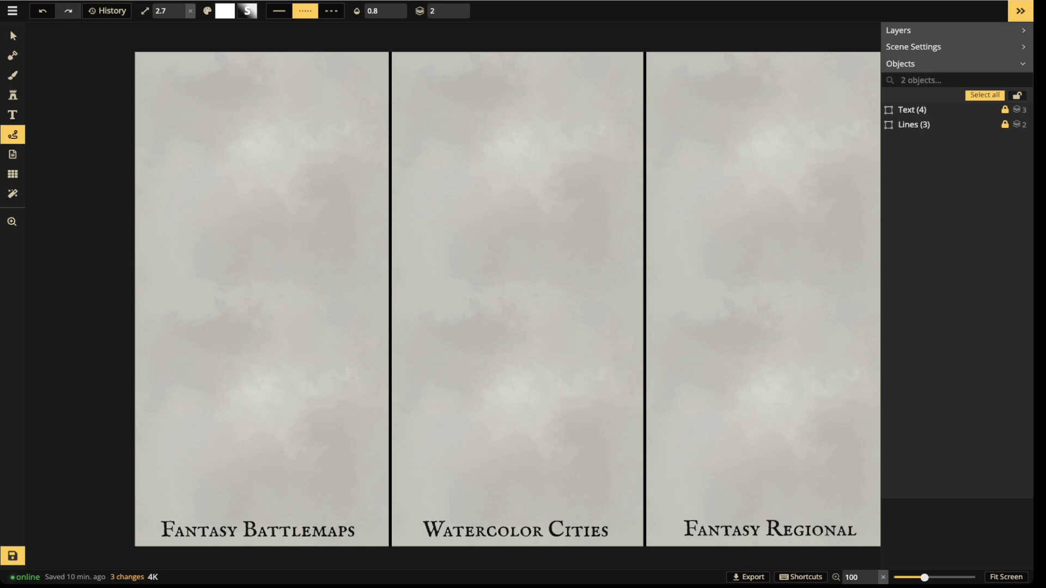
key(space)
drag(436, 294, 533, 289)
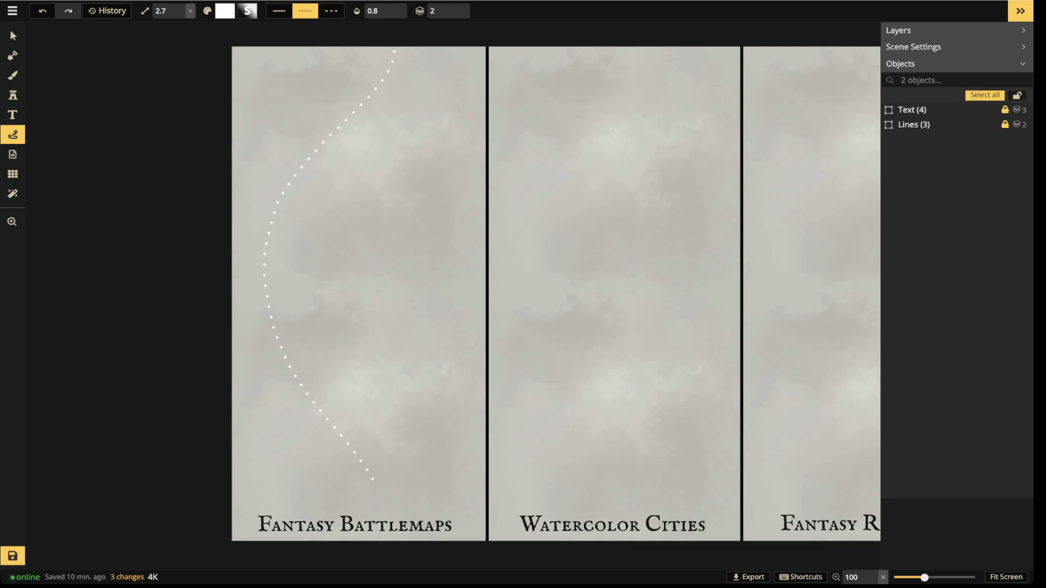
drag(381, 498, 384, 506)
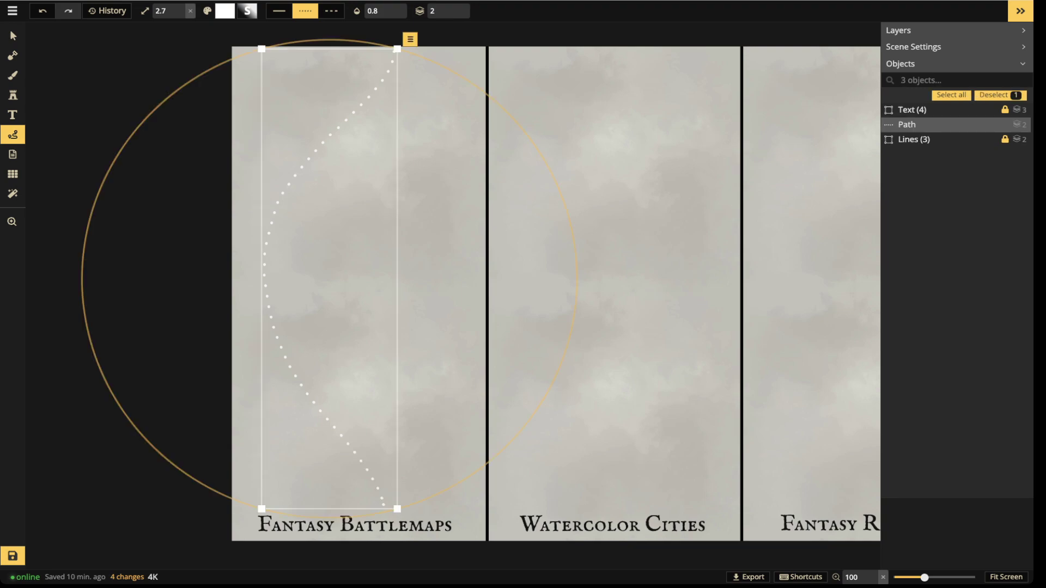
drag(329, 279, 339, 284)
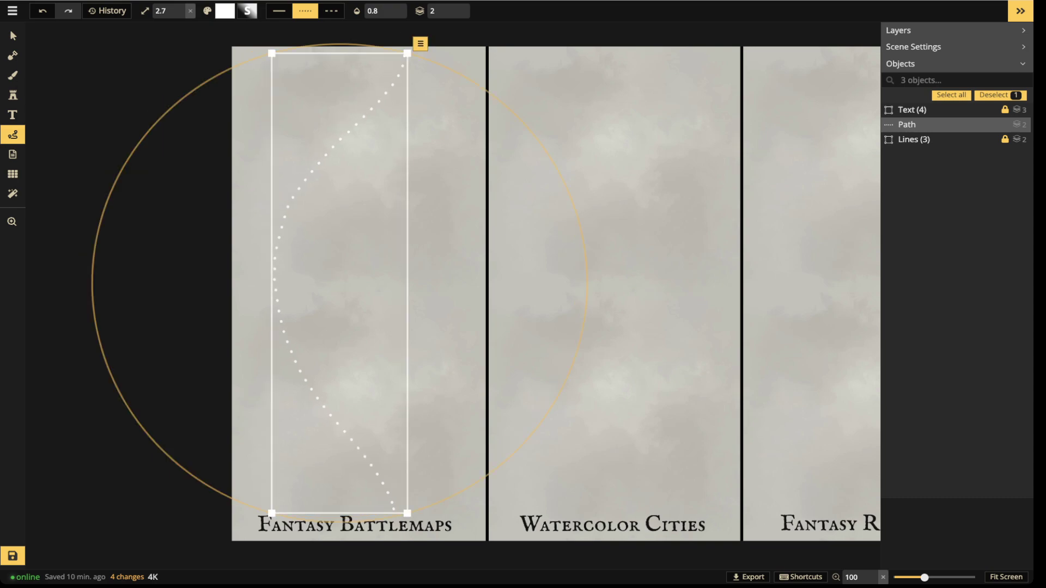
click(1004, 125)
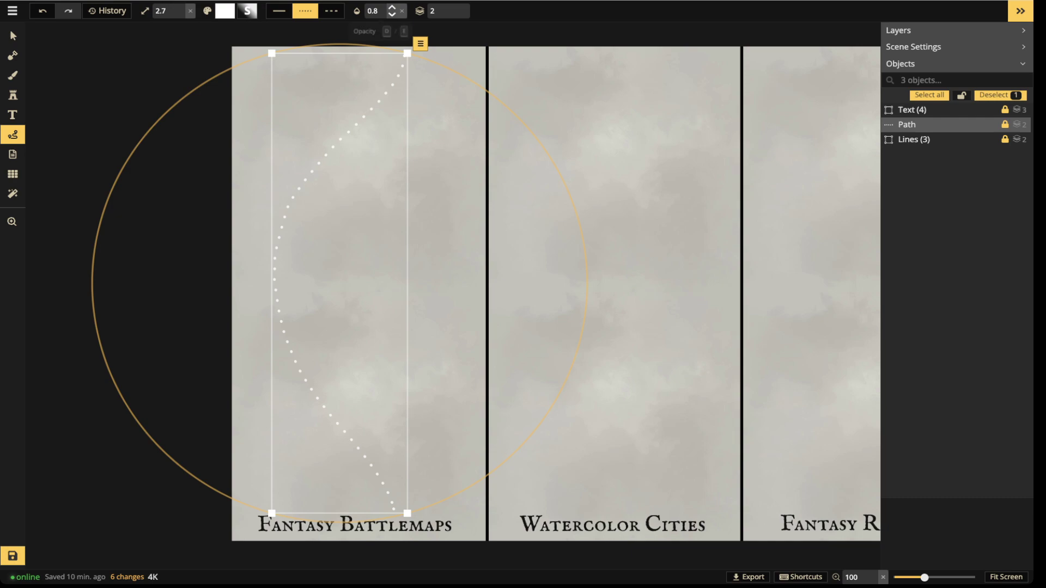
Lower the dotted path's opacity to 0.21 and deselect it
click(392, 16)
click(392, 15)
key(Down)
key(Down)
key(Down)
key(Down)
key(Down)
key(Down)
key(Down)
key(Down)
key(Down)
key(Down)
key(Down)
key(Down)
key(Down)
key(Down)
key(Down)
key(Down)
key(Down)
key(Down)
key(Down)
key(Down)
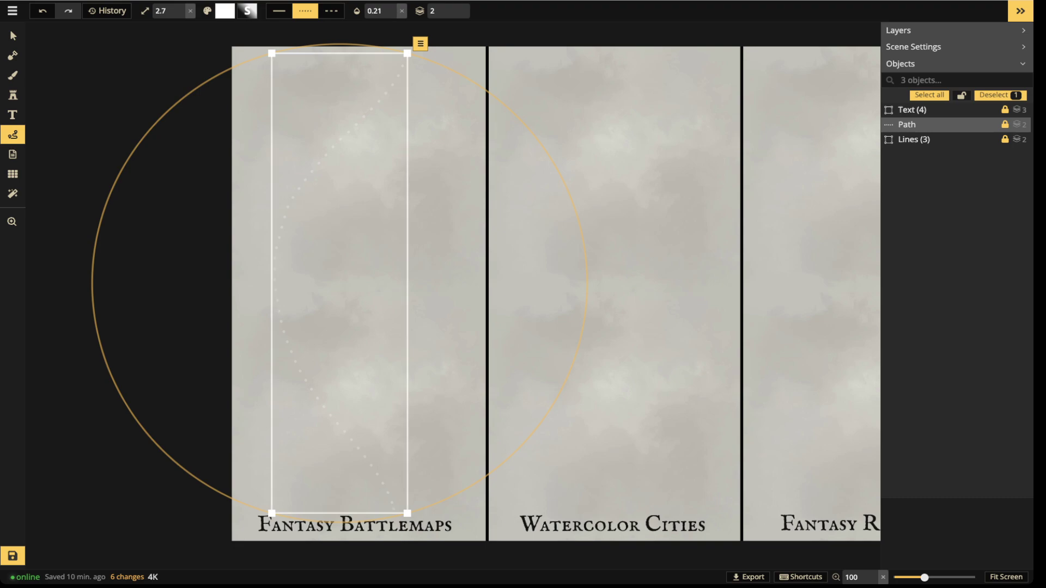
key(Escape)
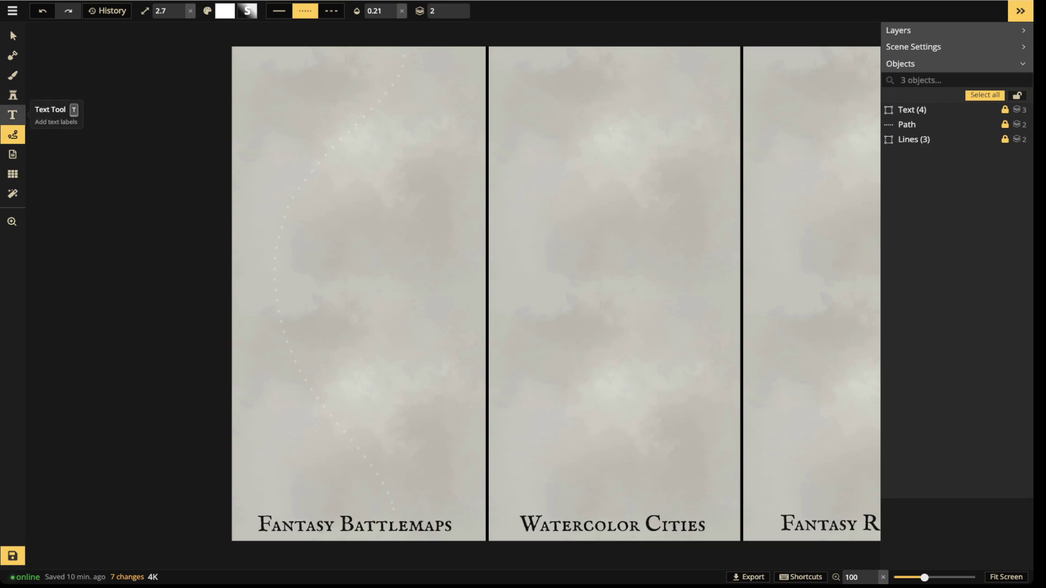
Set the path opacity to 0.38 and draw a second dotted path from the Fantasy Battlemaps panel into the Watercolor Cities panel
click(376, 11)
text(0.38)
key(Return)
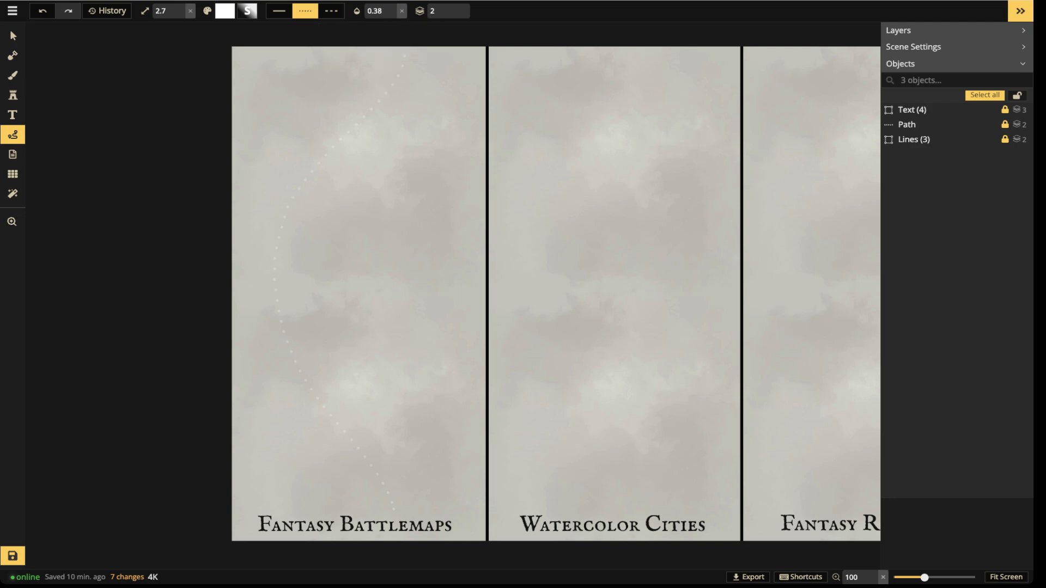
drag(505, 507, 506, 510)
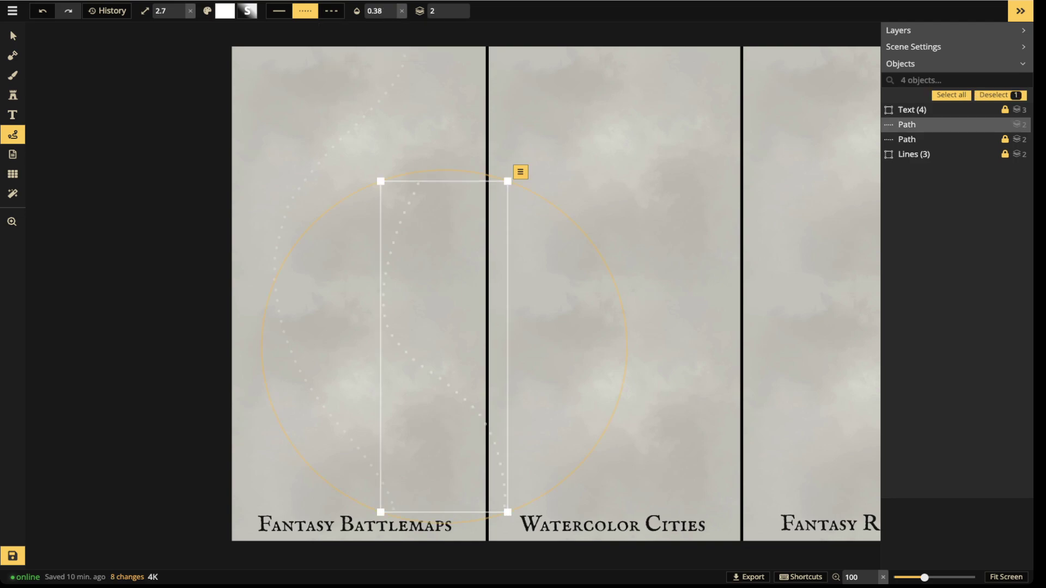
key(Escape)
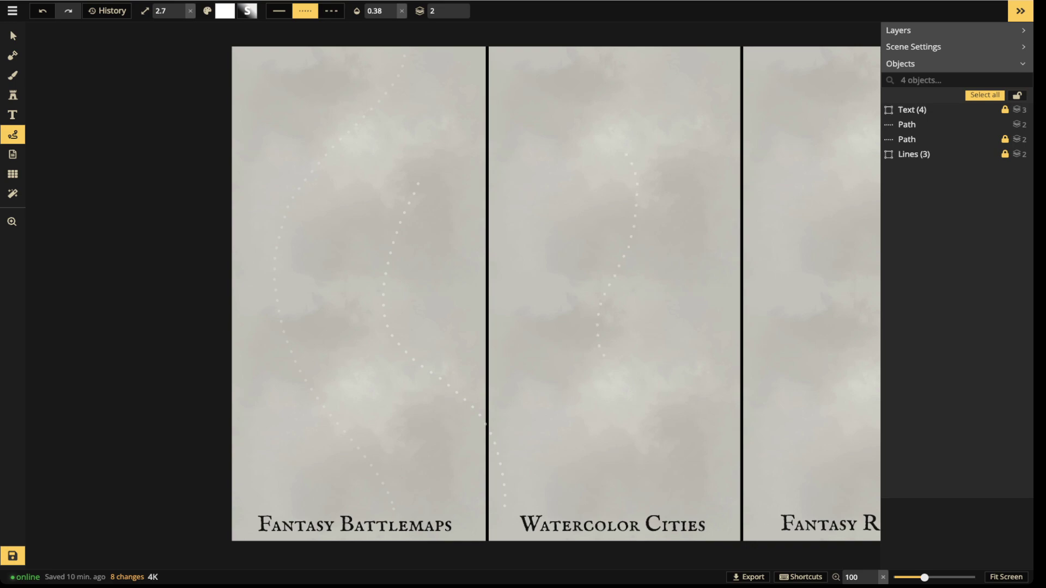
Try out winding dotted paths down the Watercolor Cities panel, then delete every unlocked path
drag(649, 542, 648, 544)
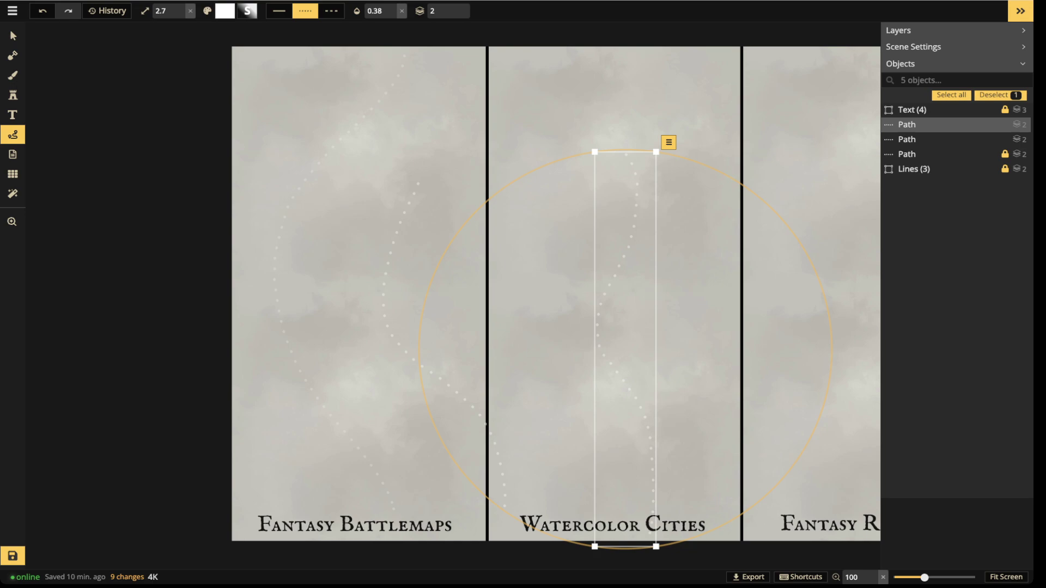
key(Delete)
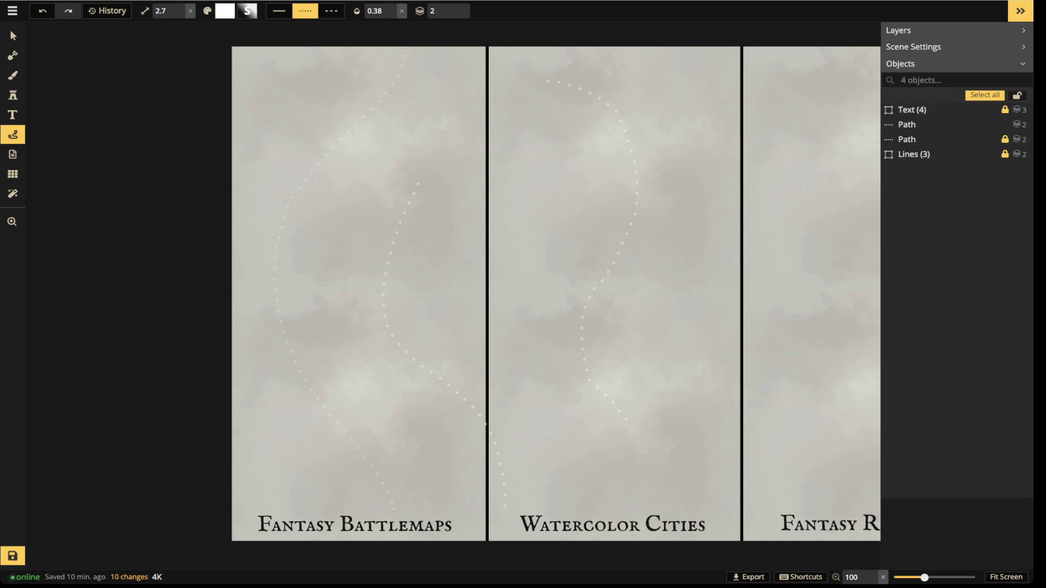
key(ctrl+z)
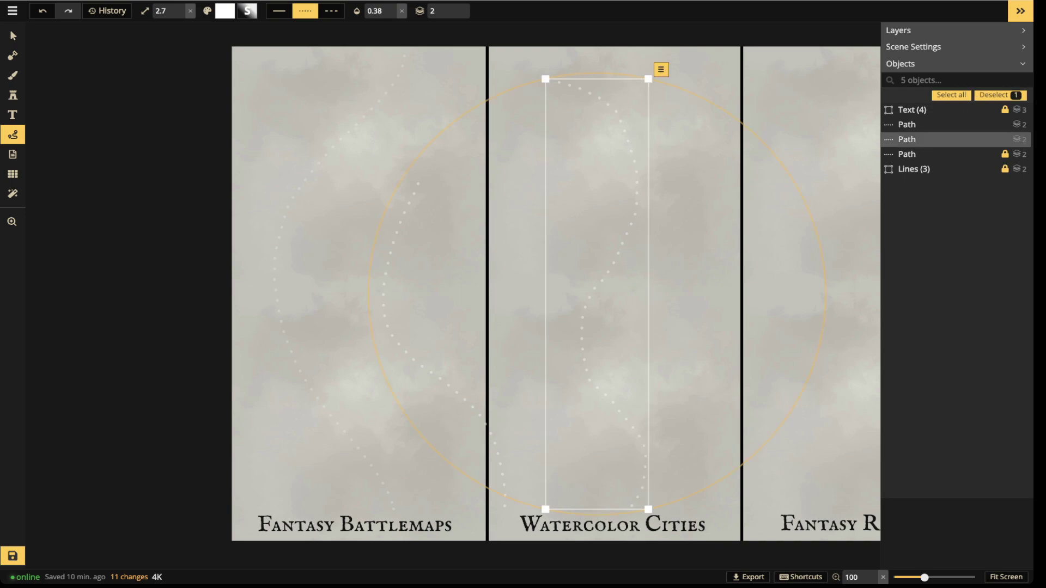
key(Delete)
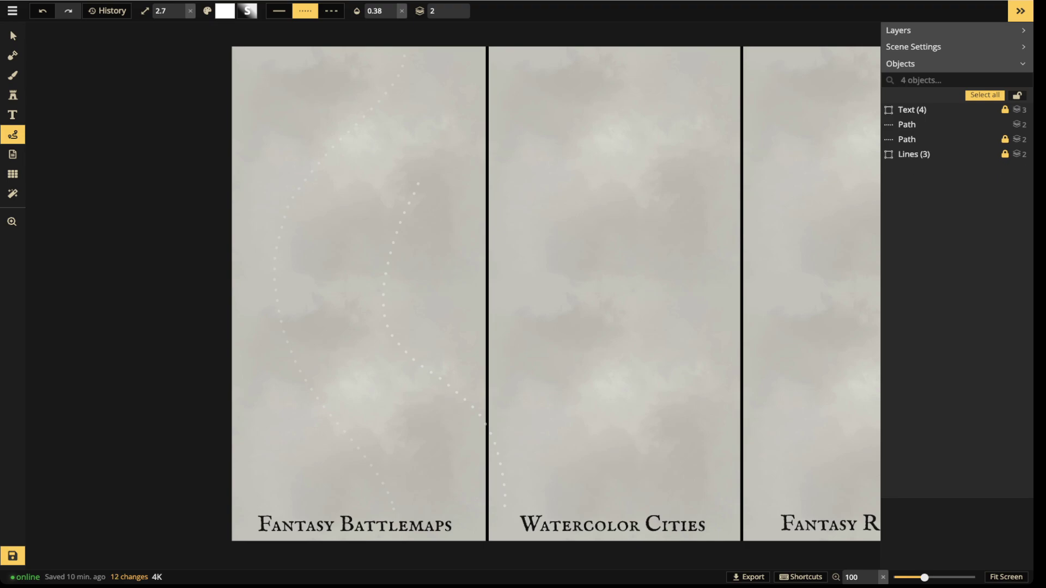
click(12, 34)
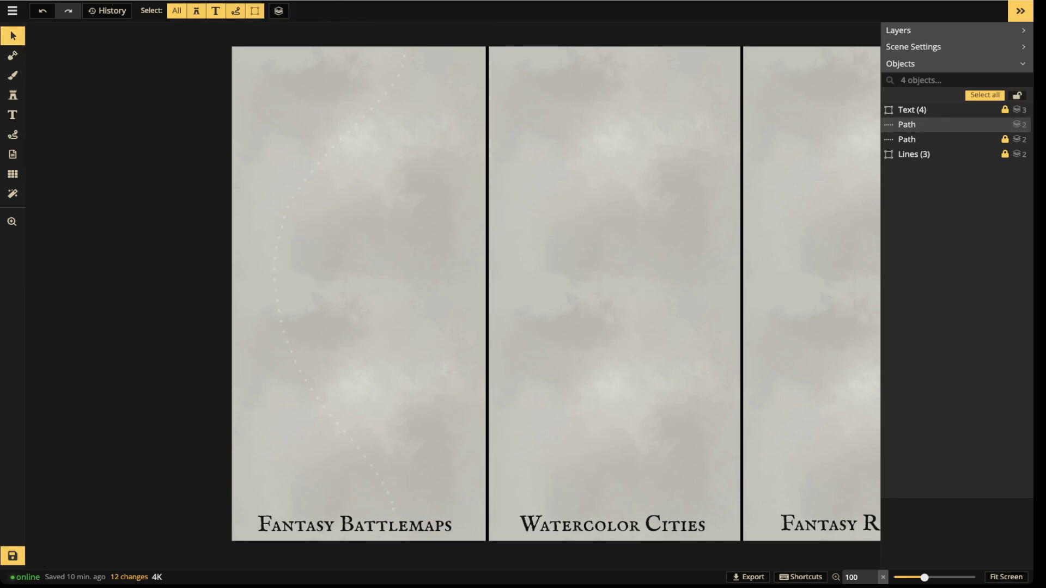
key(Delete)
Set the remaining locked path's width to 3.3 and raise its opacity
click(913, 140)
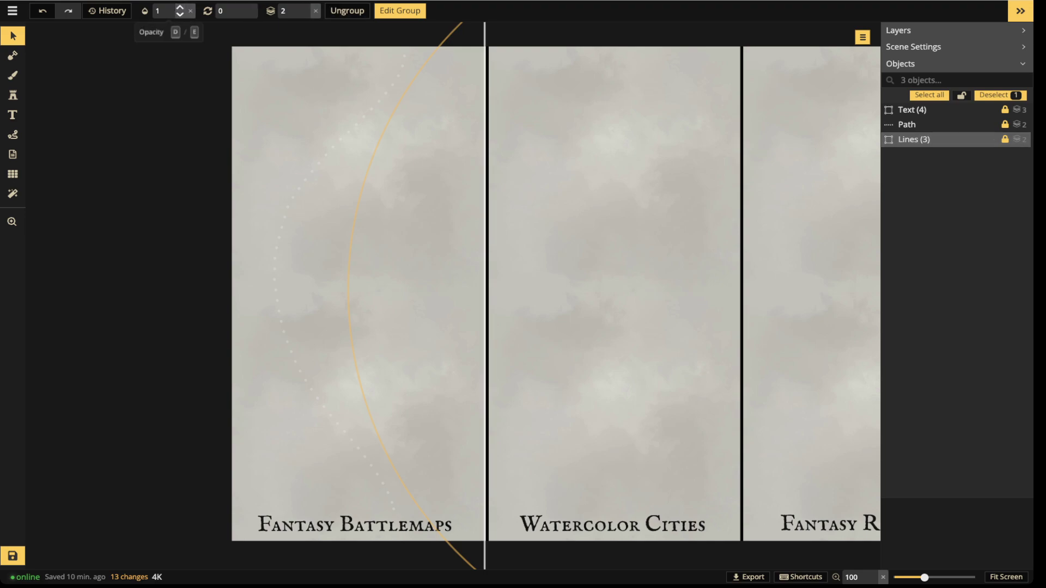
click(907, 124)
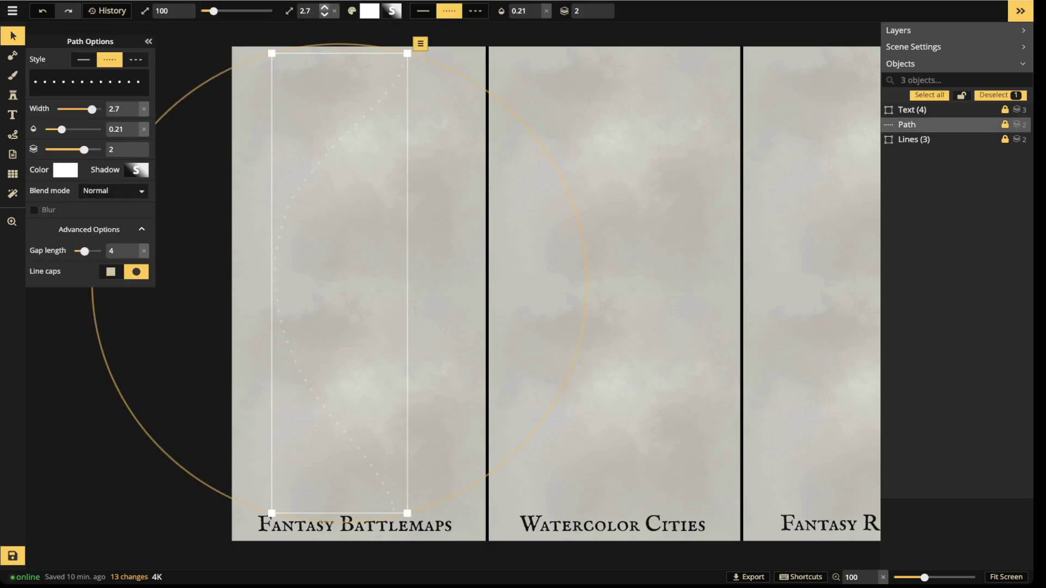
click(324, 6)
click(325, 7)
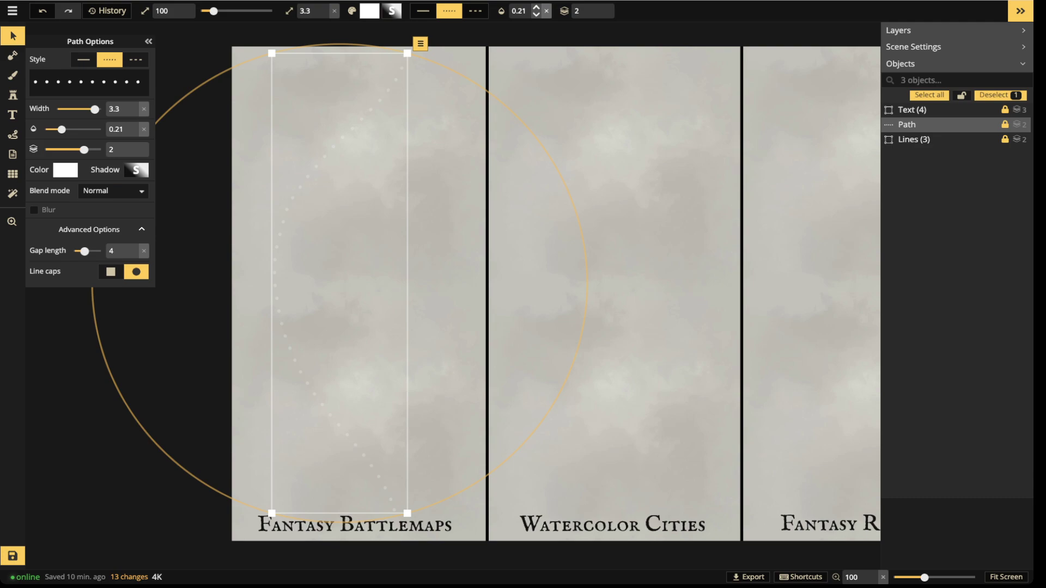
click(536, 7)
key(Escape)
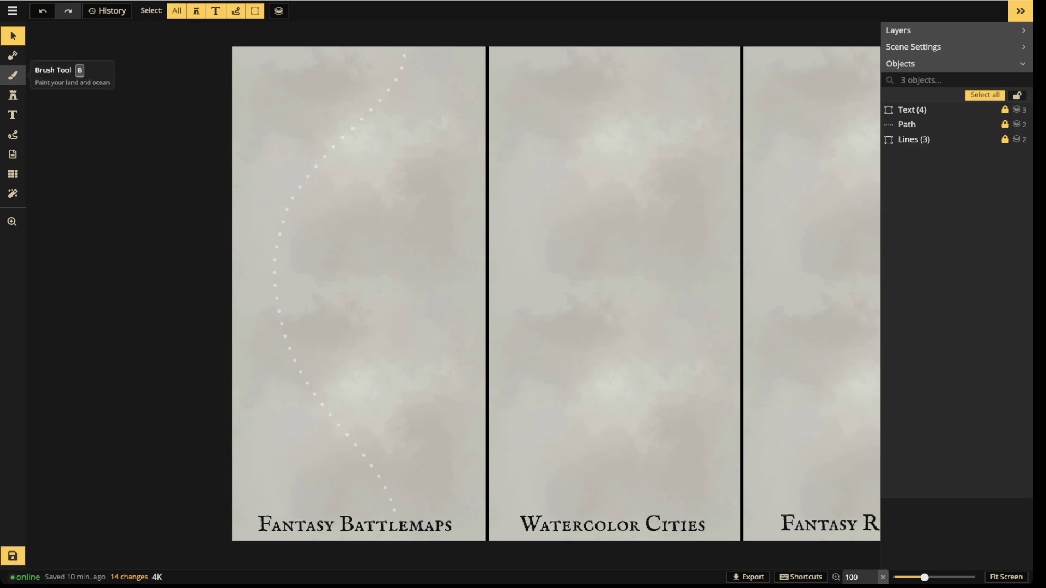
Fill the Fantasy Battlemaps panel on the foreground layer with a rectangle of the patchy Dirt texture from Fantasy Battlemaps 2.0
click(13, 75)
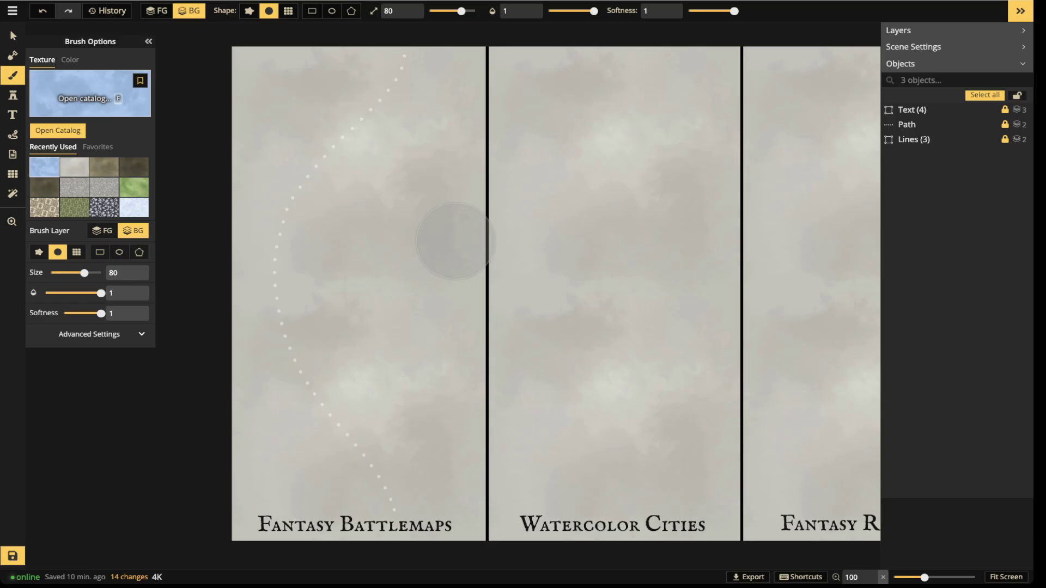
key(f)
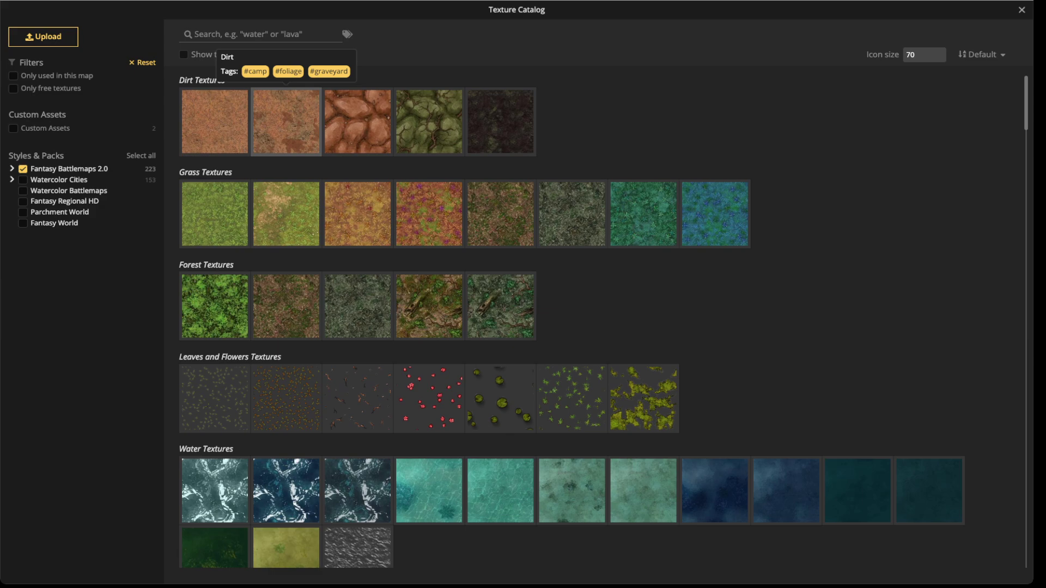
click(214, 121)
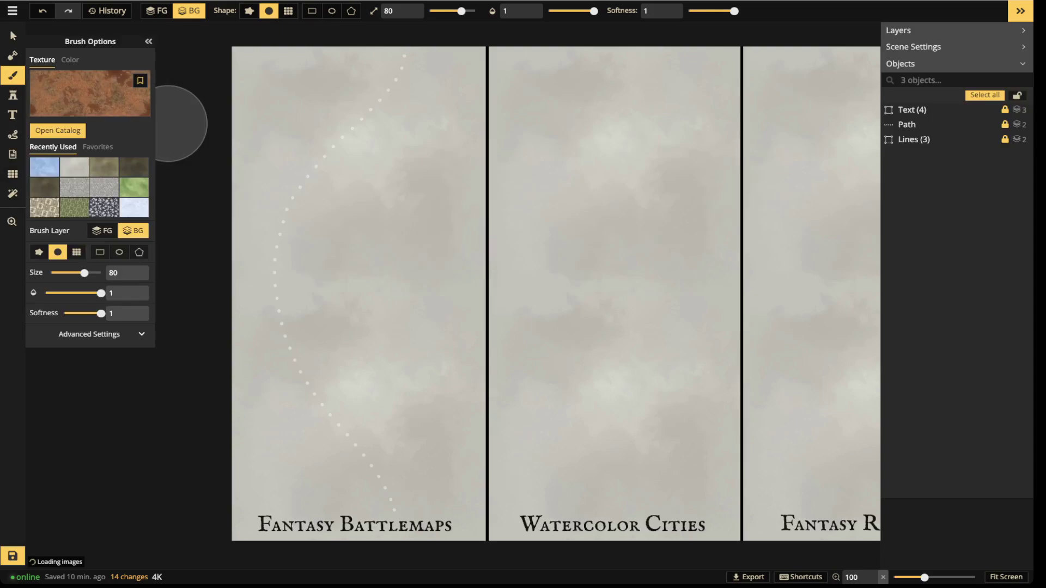
click(312, 10)
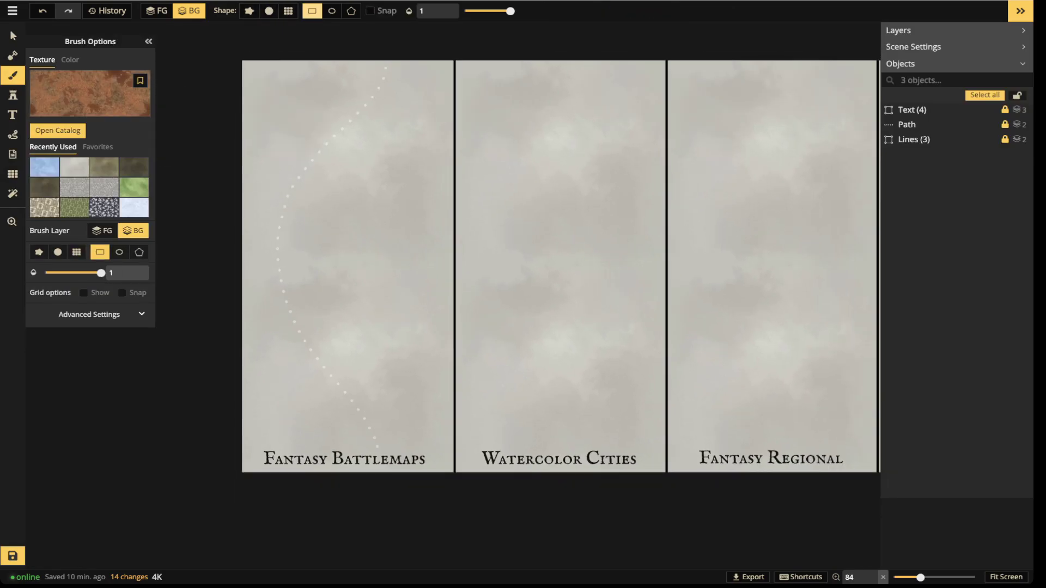
click(156, 11)
mouse_move(204, 30)
mouse_down()
mouse_move(383, 381)
mouse_move(430, 502)
mouse_move(455, 500)
mouse_up()
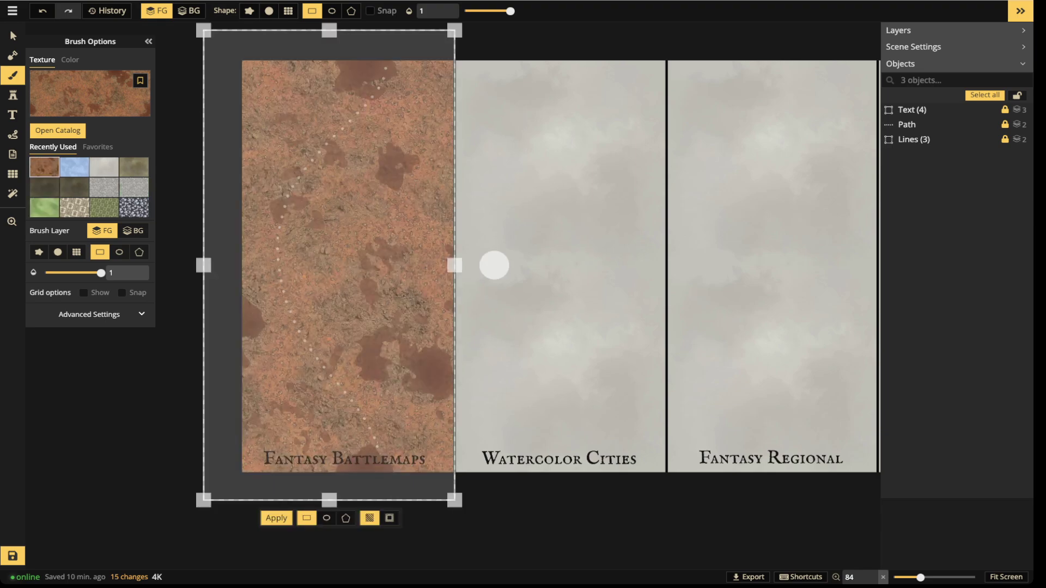
key(Return)
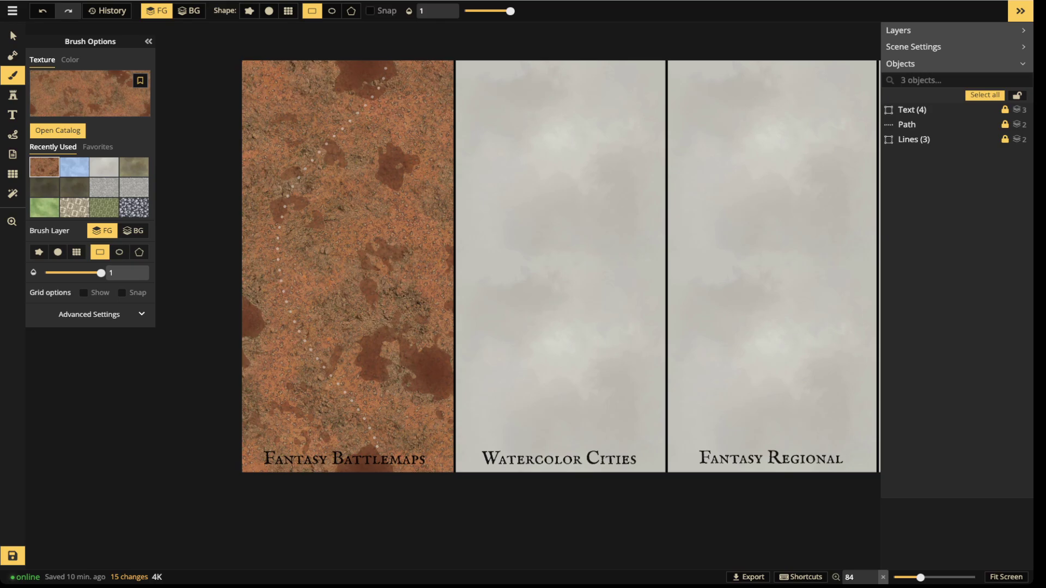
click(90, 98)
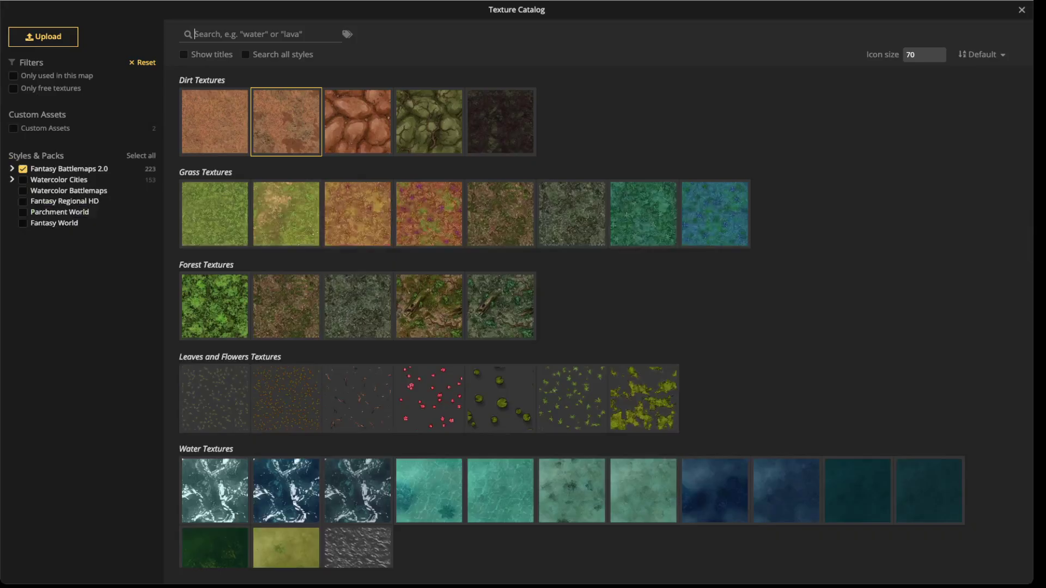
key(Escape)
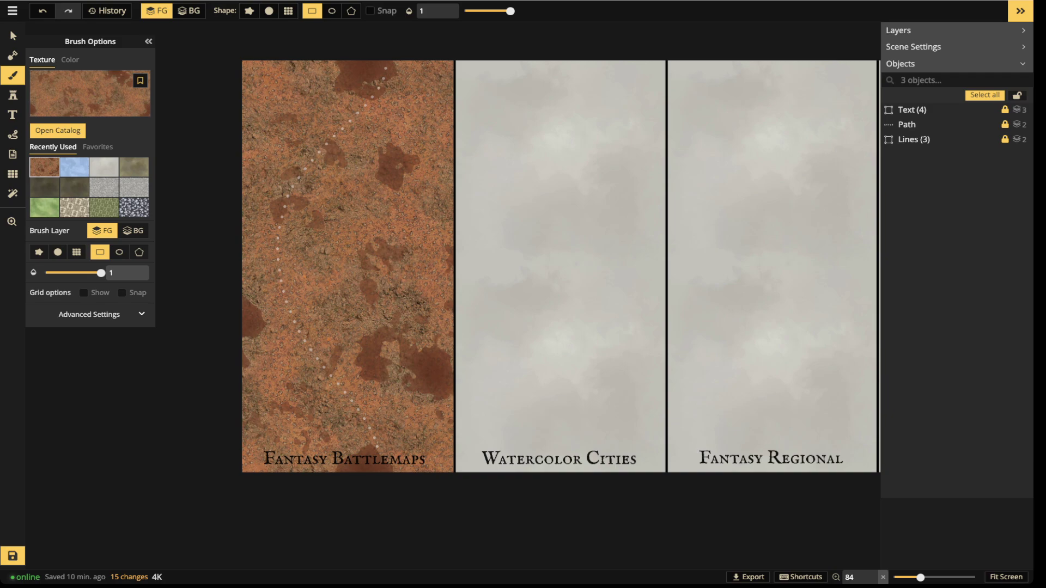
Choose the plain Dirt texture from Fantasy Battlemaps 2.0 for the brush and lower its brightness to 73
click(90, 97)
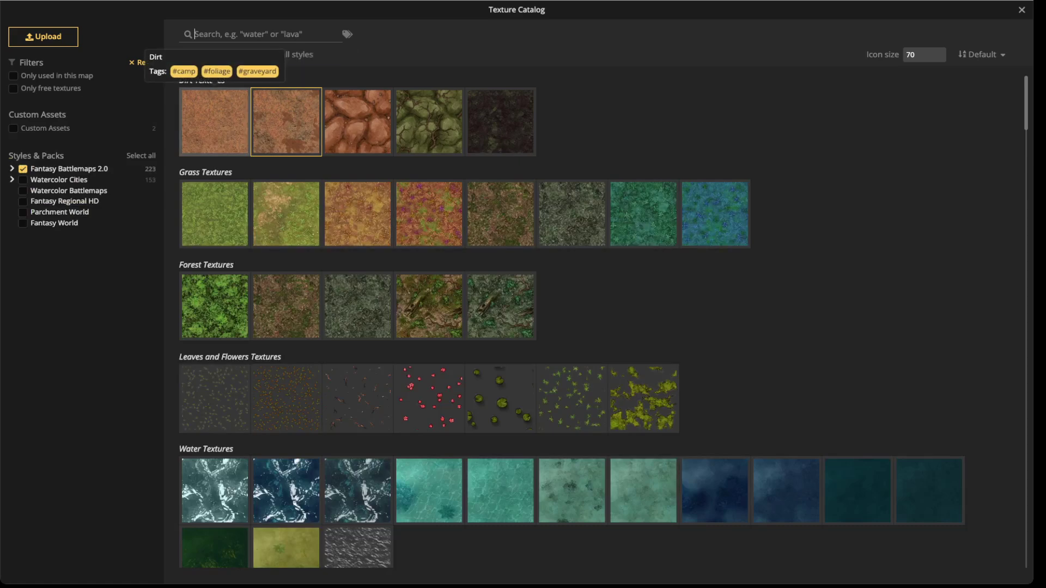
click(286, 122)
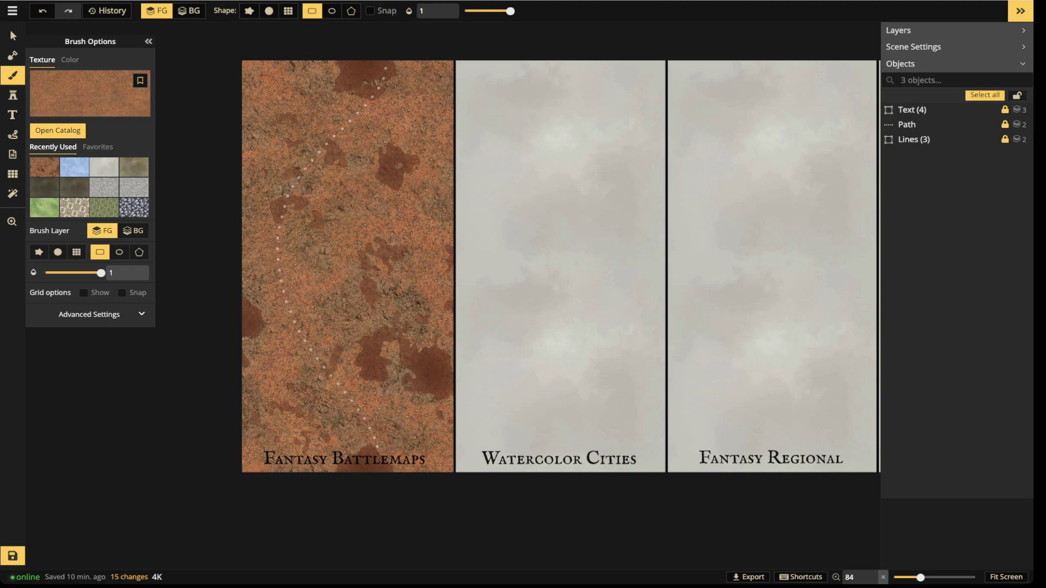
click(89, 314)
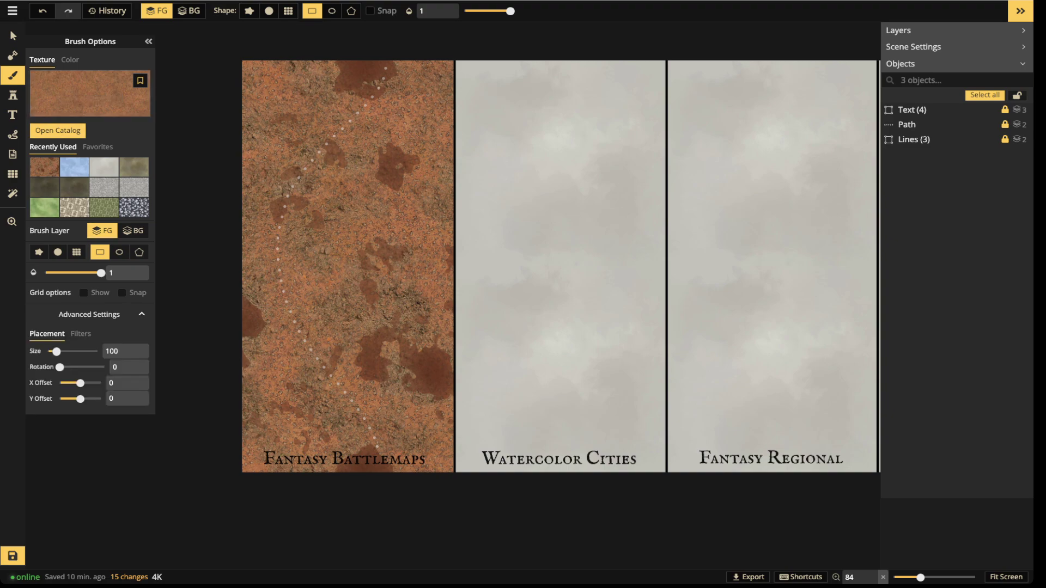
click(80, 334)
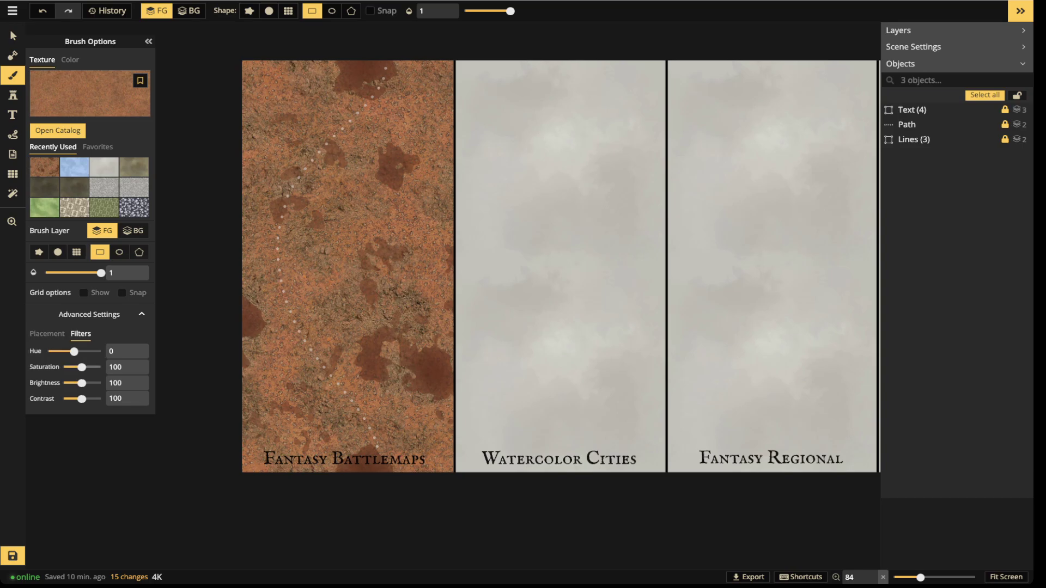
drag(82, 383, 76, 383)
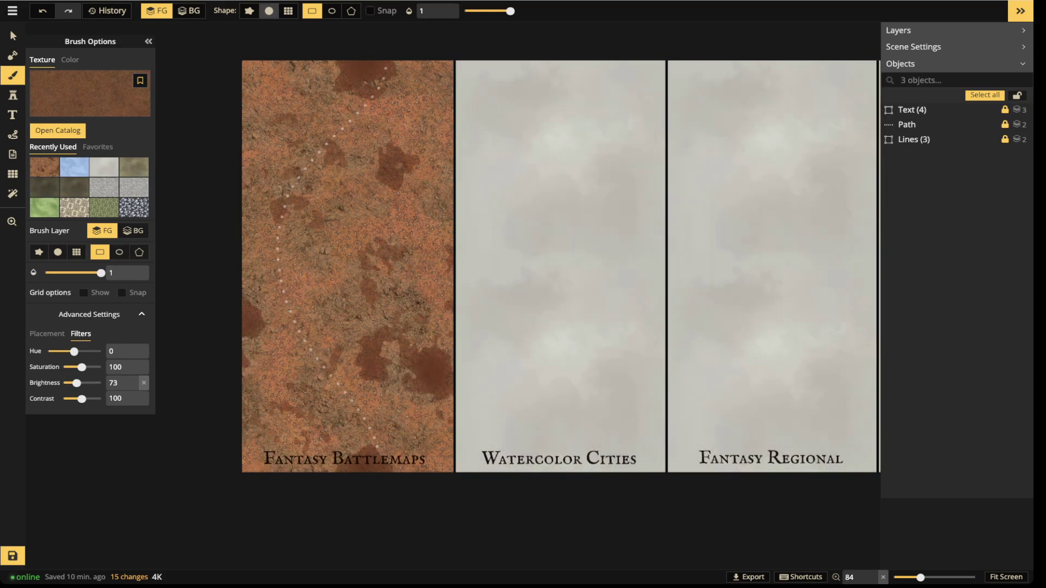
Switch the brush to the soft round shape at size 80 and set its opacity to 0.51
click(249, 11)
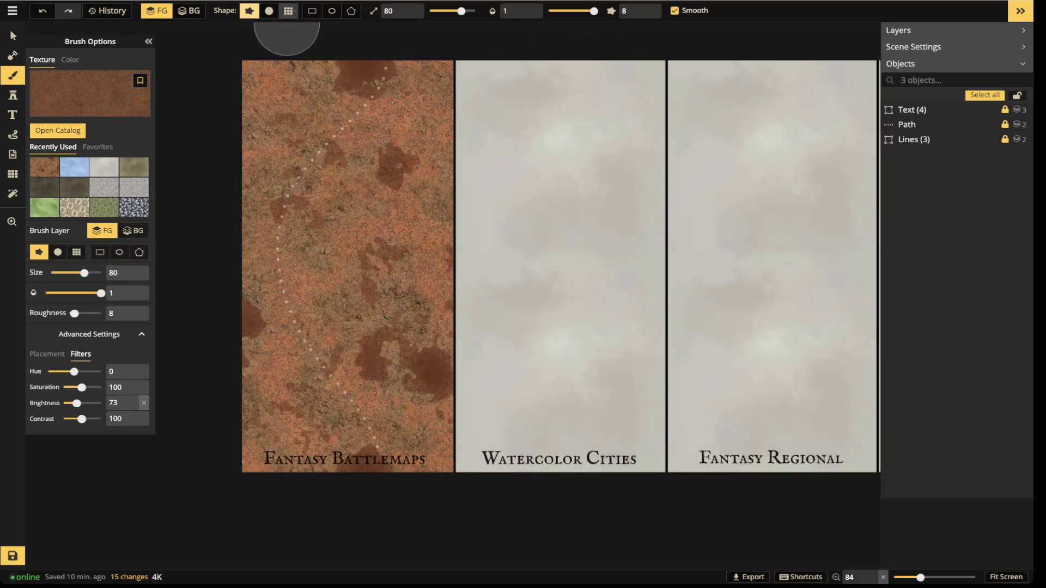
click(269, 11)
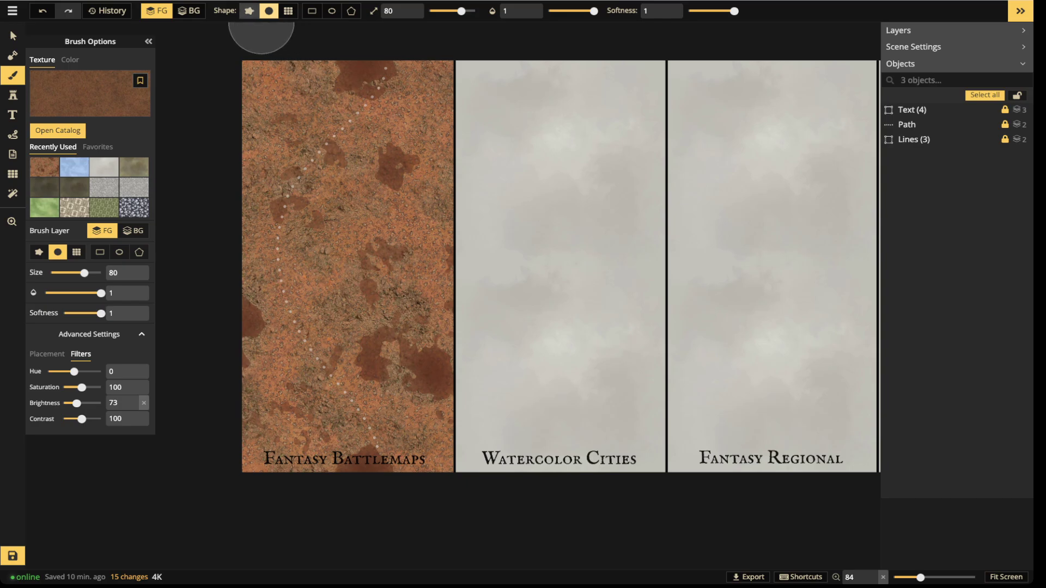
click(249, 10)
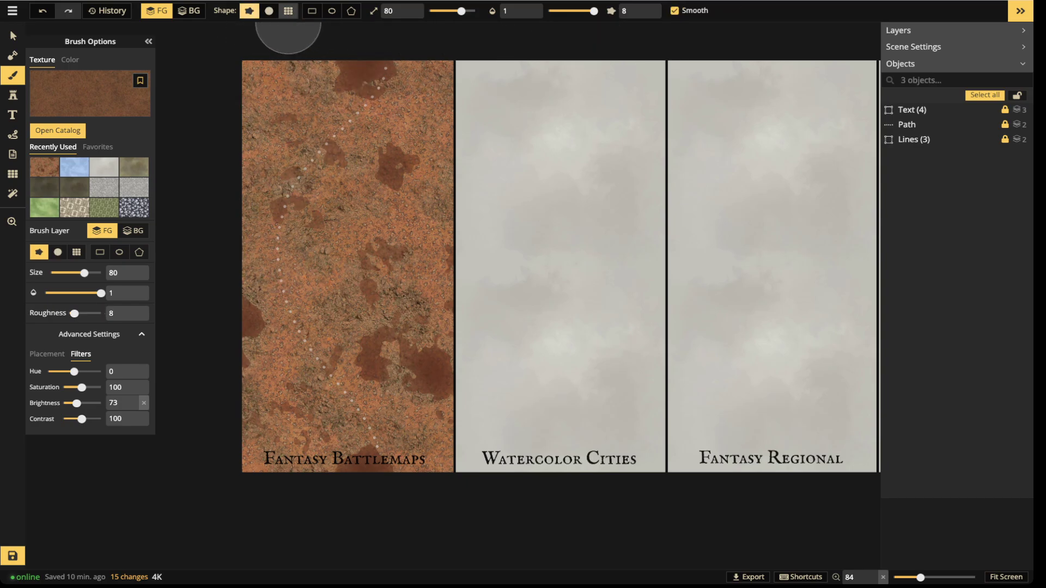
click(268, 11)
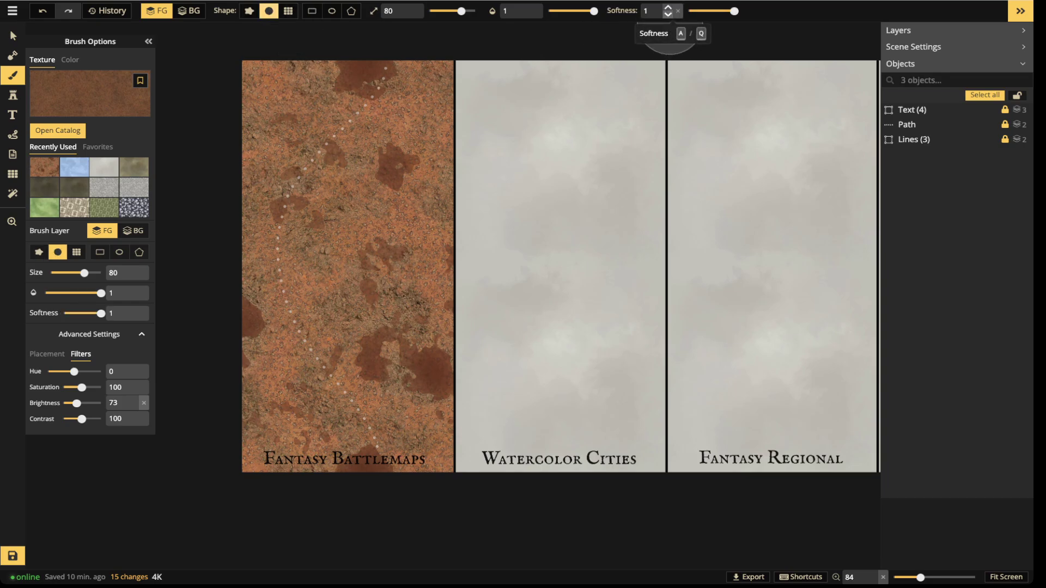
click(577, 11)
scroll(670, 22, down, 1)
scroll(395, 97, down, 2)
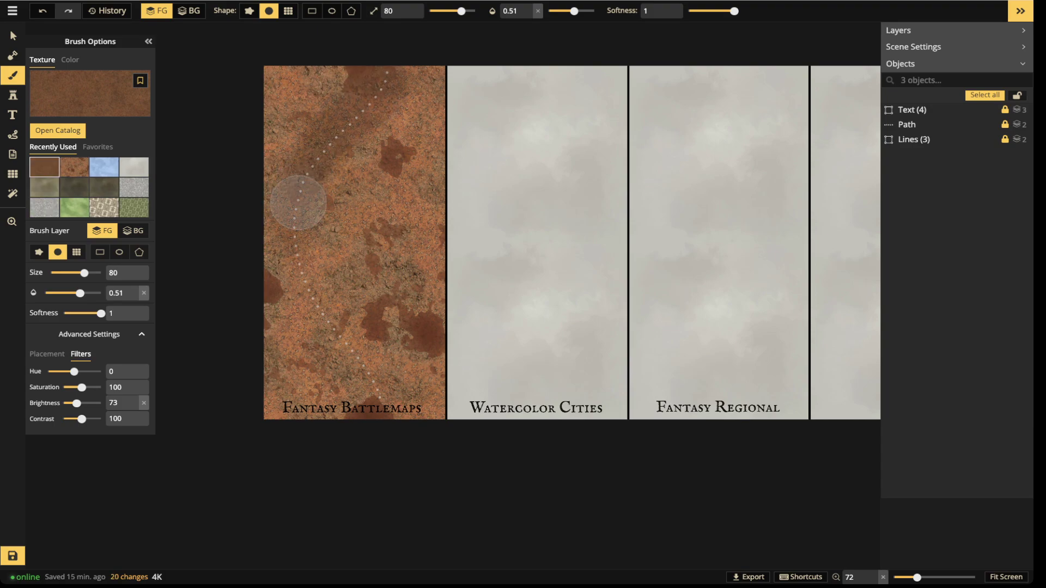
Paint a curved darker dirt road along the dotted guide path, from top to bottom of the Fantasy Battlemaps panel
mouse_move(299, 203)
mouse_down()
mouse_move(297, 270)
mouse_move(367, 370)
mouse_up()
drag(306, 256, 364, 381)
drag(376, 103, 312, 185)
drag(375, 95, 304, 224)
drag(305, 267, 378, 419)
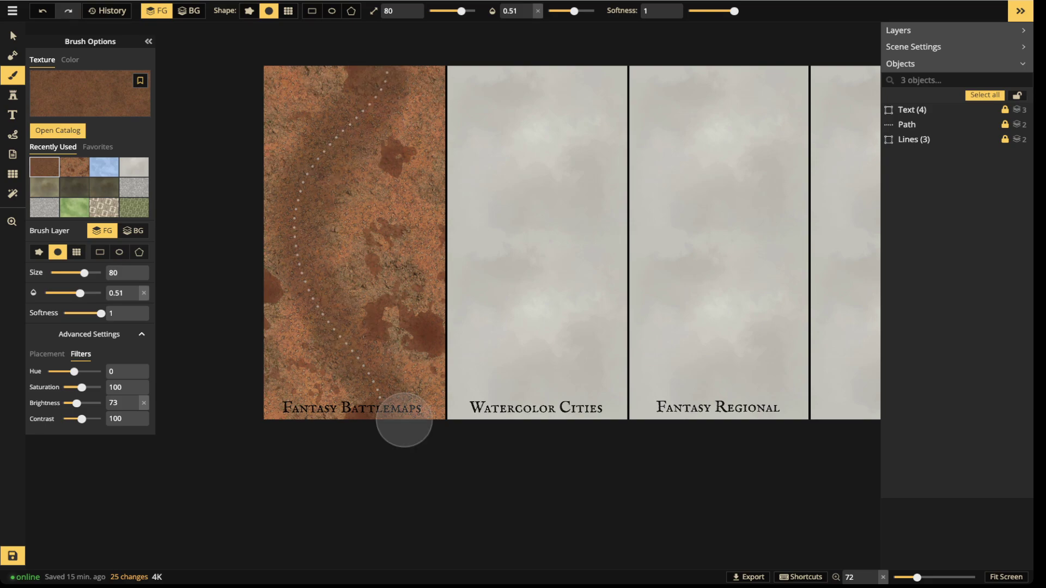
drag(337, 153, 354, 116)
mouse_move(353, 116)
mouse_down()
mouse_move(289, 234)
mouse_move(338, 355)
mouse_move(376, 398)
mouse_up()
mouse_move(294, 195)
mouse_down()
mouse_move(329, 345)
mouse_move(371, 436)
mouse_up()
mouse_move(414, 62)
mouse_down()
mouse_move(316, 199)
mouse_move(388, 406)
mouse_up()
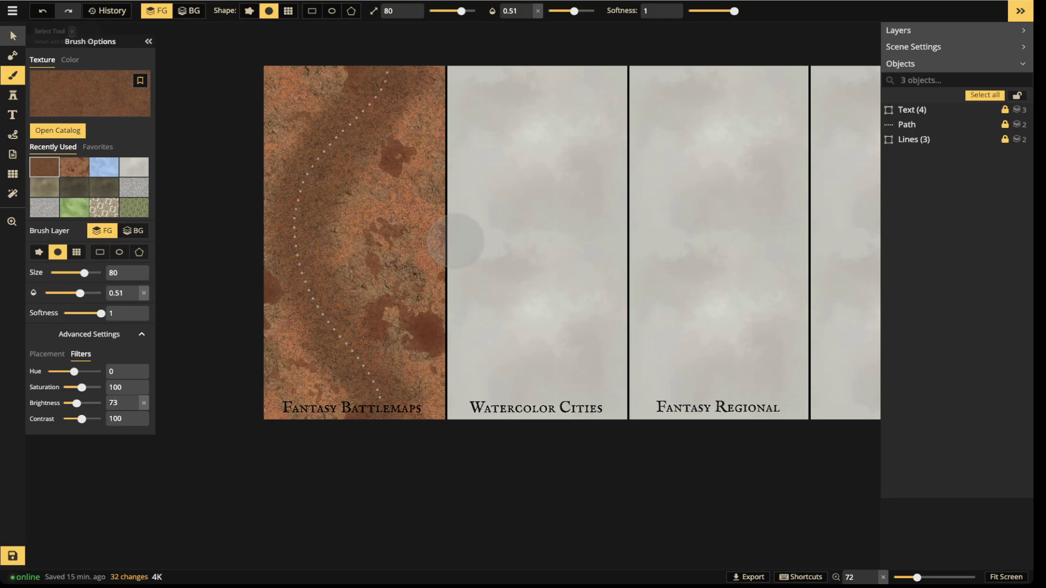
Delete the dotted guide path from the Fantasy Battlemaps panel
click(13, 35)
scroll(246, 201, up, 2)
scroll(348, 199, up, 1)
click(906, 125)
key(Delete)
scroll(386, 403, down, 2)
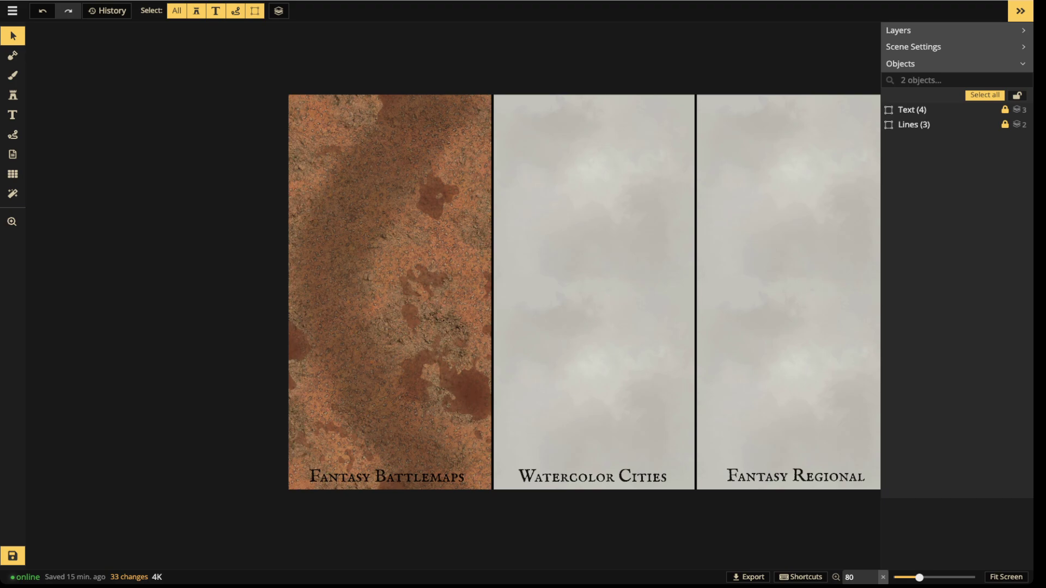
Choose the patchy Grass texture for the brush and set its size to 46 and its opacity to 0.45
key(b)
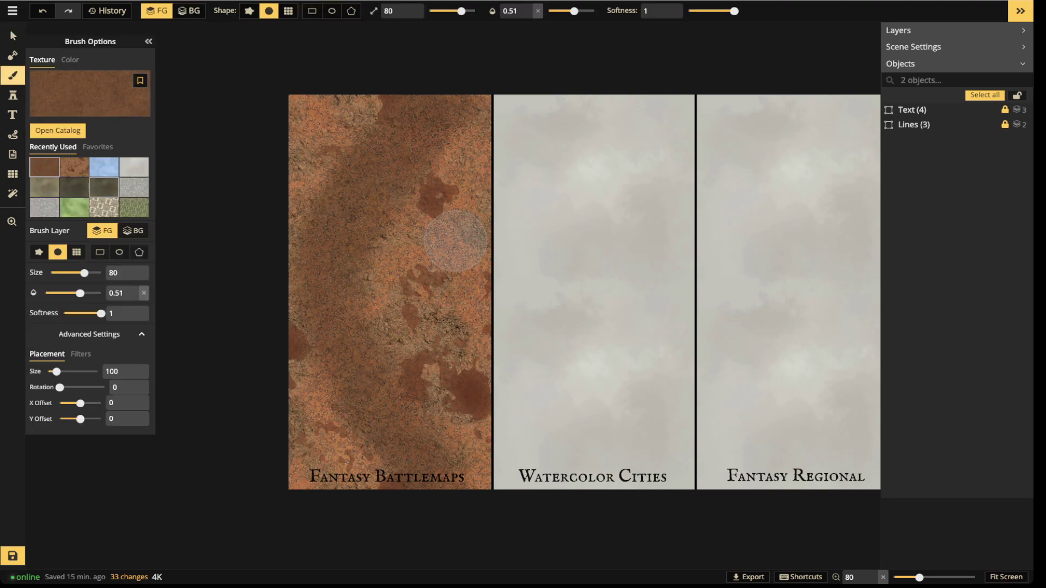
click(58, 131)
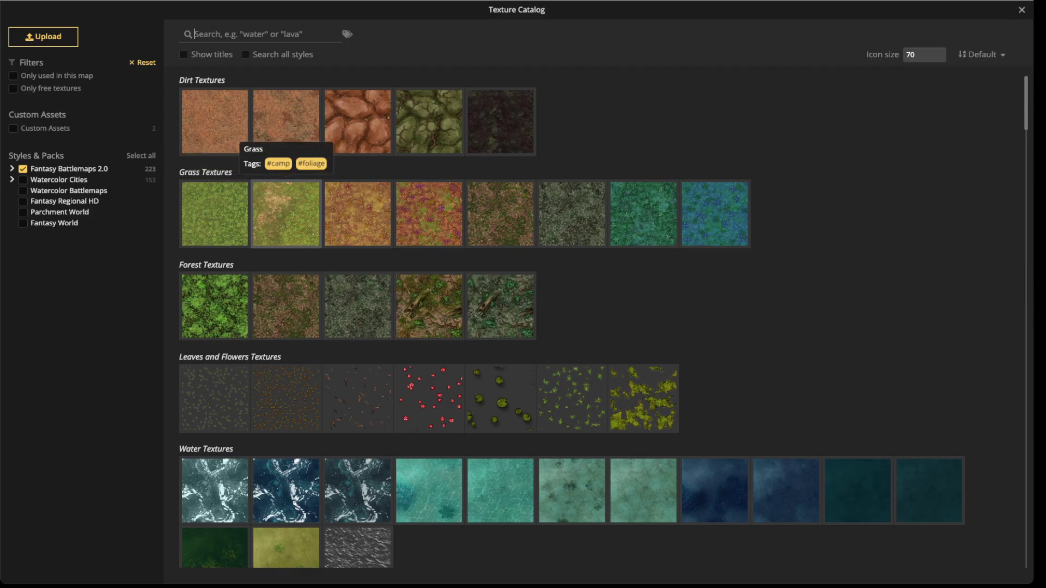
click(286, 214)
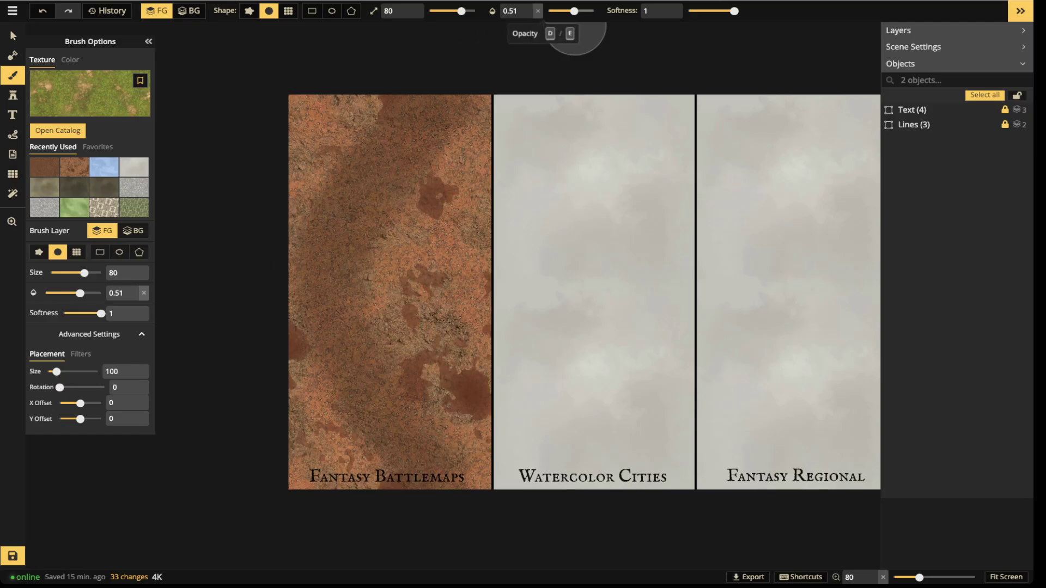
drag(461, 11, 451, 11)
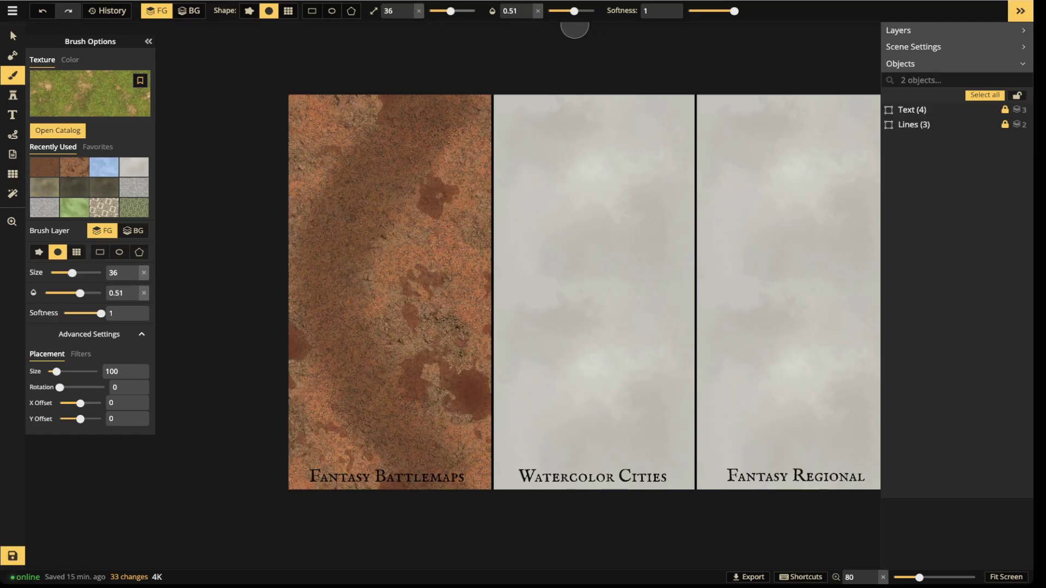
scroll(448, 144, up, 1)
click(573, 11)
key(d)
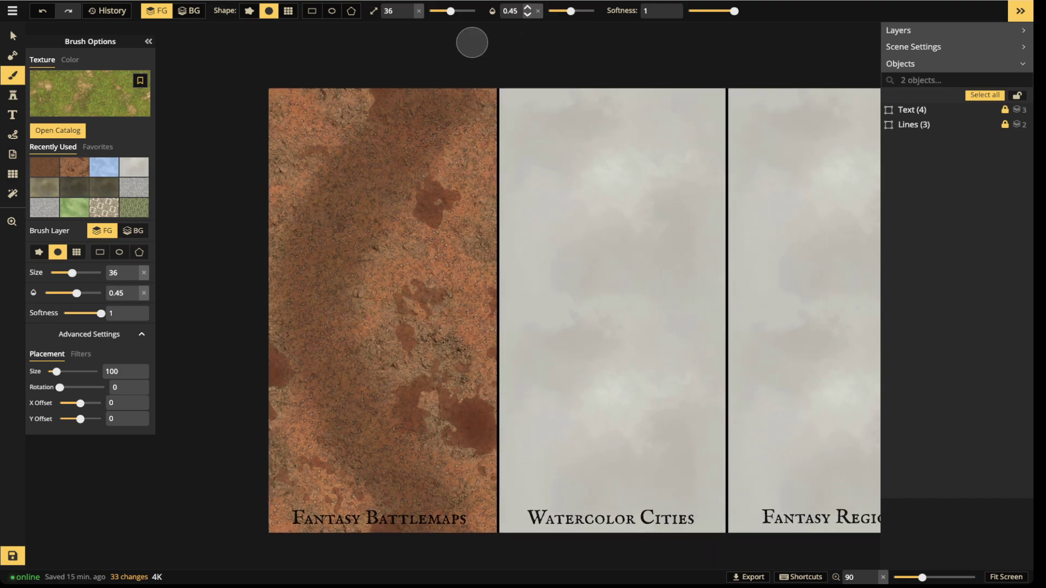
key(w)
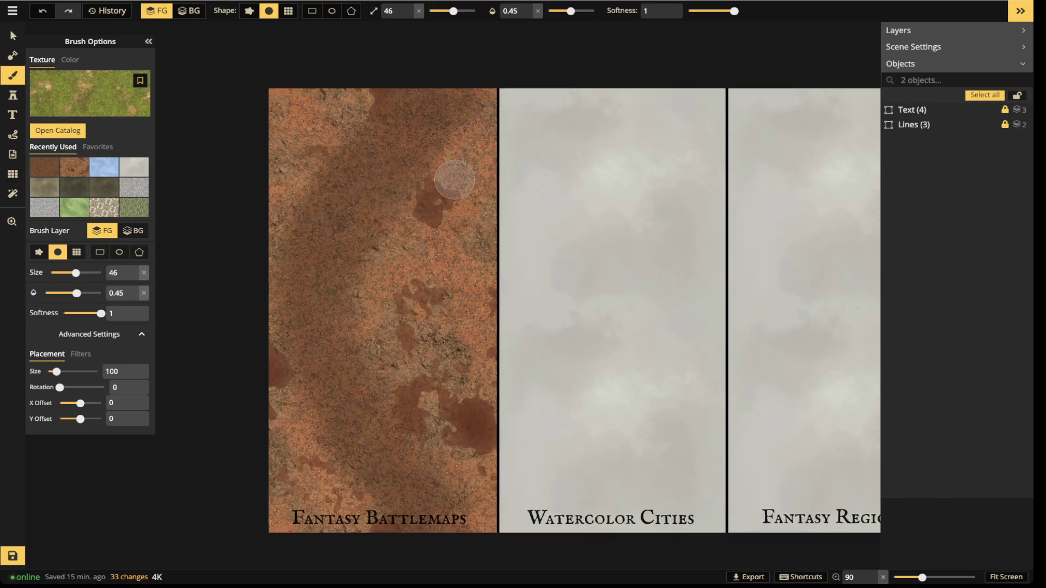
Dab grass patches on the ground east of the dirt road, around the upper dark soil patches
click(470, 158)
click(436, 224)
click(411, 245)
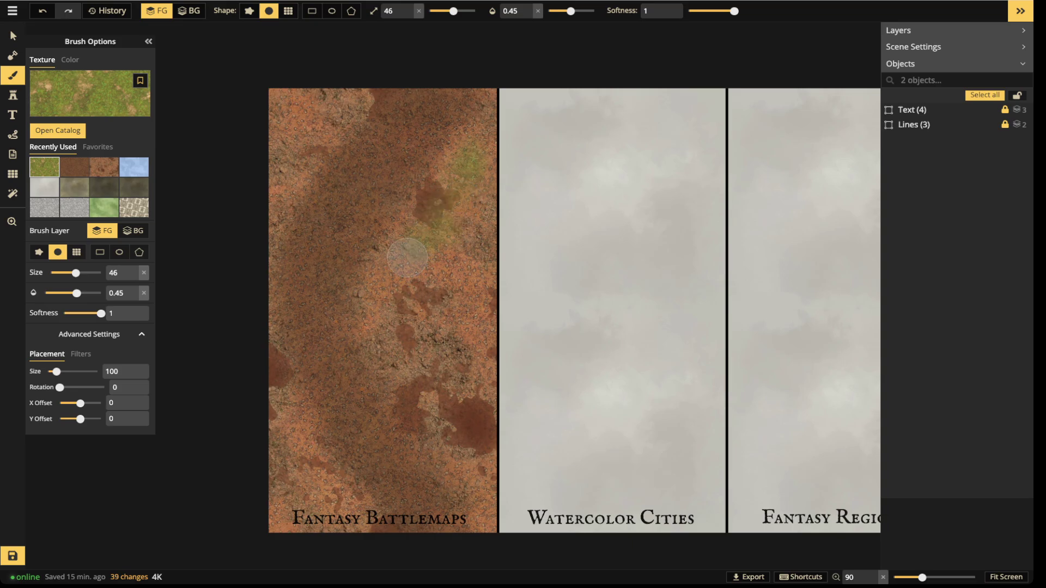
click(435, 270)
click(470, 301)
click(466, 273)
click(469, 306)
click(465, 218)
mouse_move(471, 265)
mouse_down()
mouse_move(428, 242)
mouse_move(397, 256)
mouse_move(368, 306)
mouse_move(416, 242)
mouse_up()
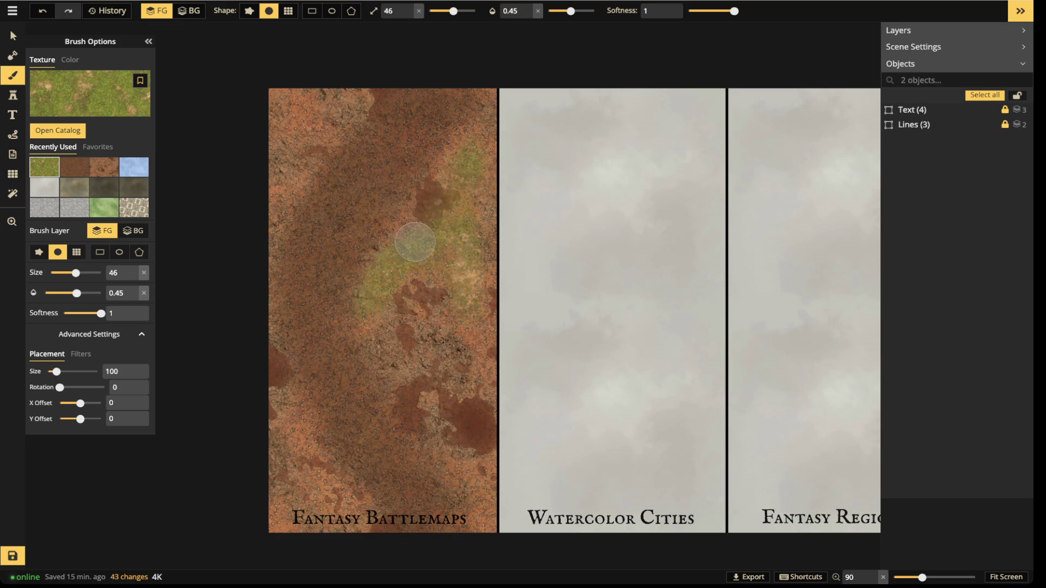
Outline the dark bare soil patches in the Fantasy Battlemaps panel with dotted paths, then delete those outlines
click(13, 134)
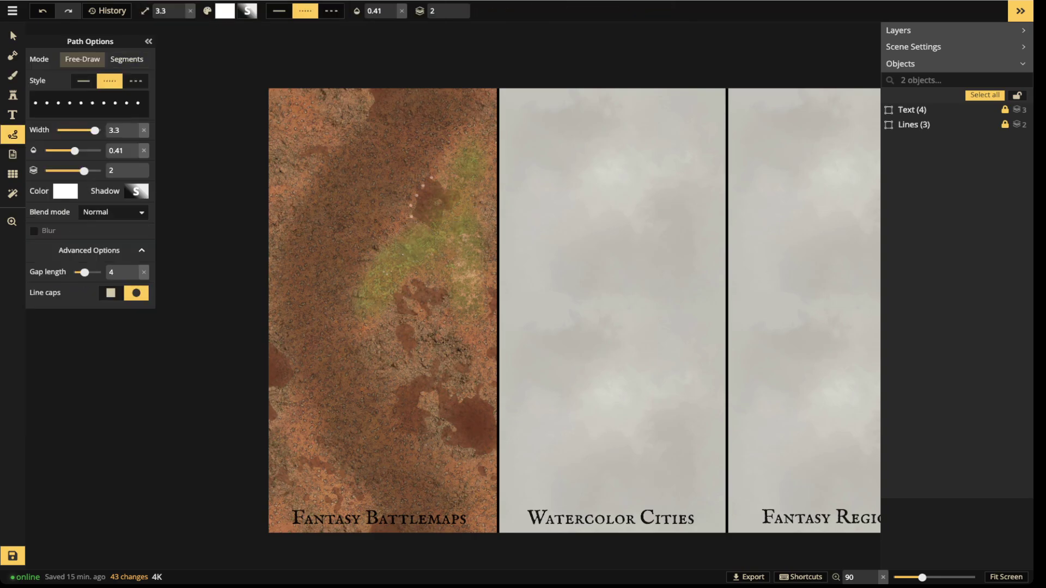
drag(448, 208, 434, 178)
drag(405, 283, 404, 352)
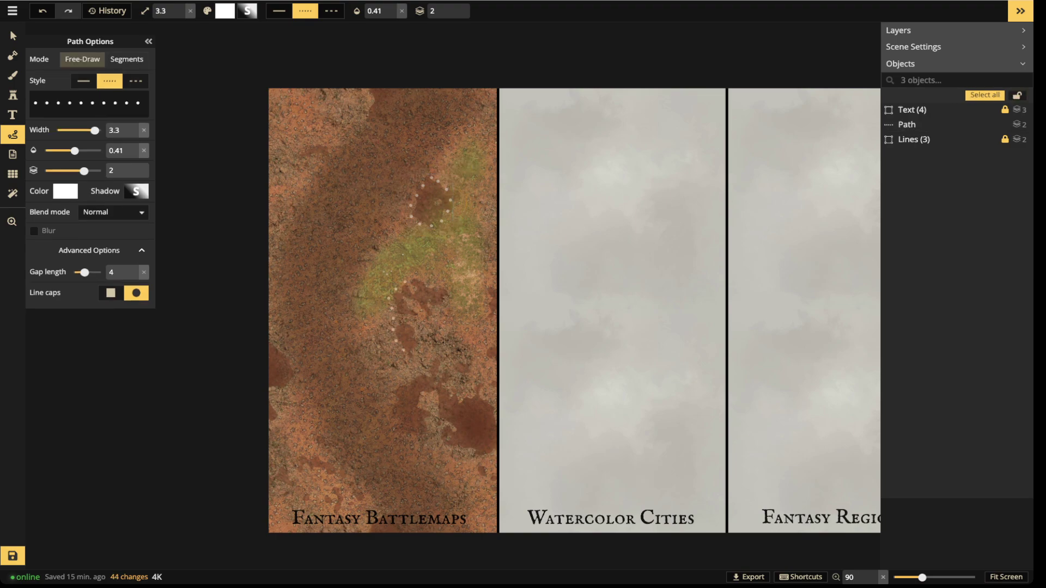
drag(447, 302, 408, 280)
mouse_move(418, 375)
mouse_down()
mouse_move(431, 422)
mouse_move(436, 380)
mouse_move(424, 375)
mouse_up()
mouse_move(270, 343)
mouse_down()
mouse_move(297, 376)
mouse_move(278, 419)
mouse_up()
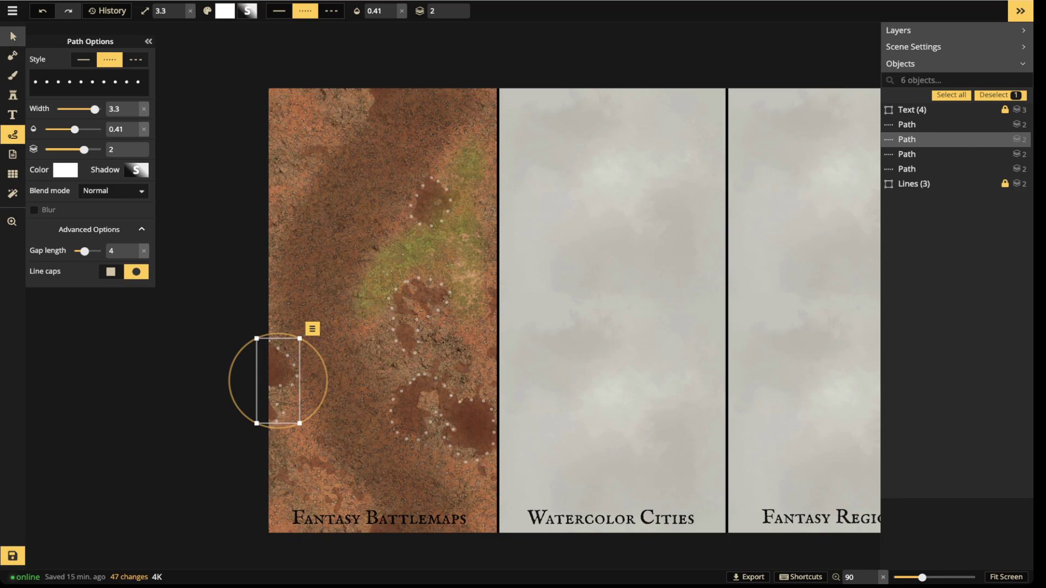
click(12, 36)
drag(182, 136, 498, 463)
key(Delete)
Paint more grass on both sides of the dirt road, leaving the dark soil patches bare, and save the map
click(12, 76)
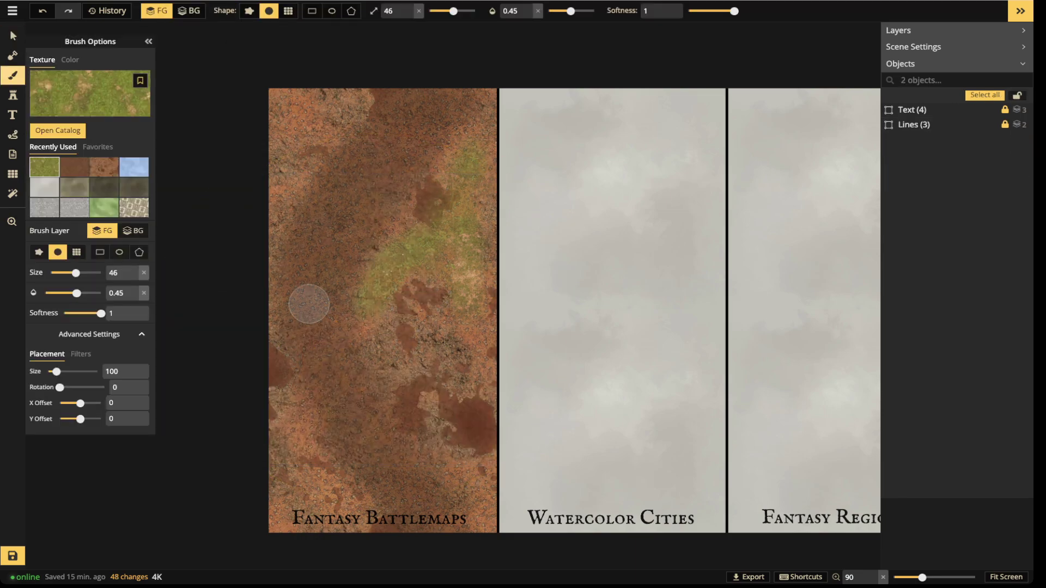
mouse_move(465, 320)
mouse_down()
mouse_move(455, 352)
mouse_move(438, 347)
mouse_move(480, 377)
mouse_up()
drag(387, 364, 383, 357)
mouse_move(285, 417)
mouse_down()
mouse_move(303, 453)
mouse_move(291, 468)
mouse_move(318, 483)
mouse_move(299, 482)
mouse_move(283, 500)
mouse_move(329, 515)
mouse_move(270, 538)
mouse_up()
drag(477, 470, 477, 480)
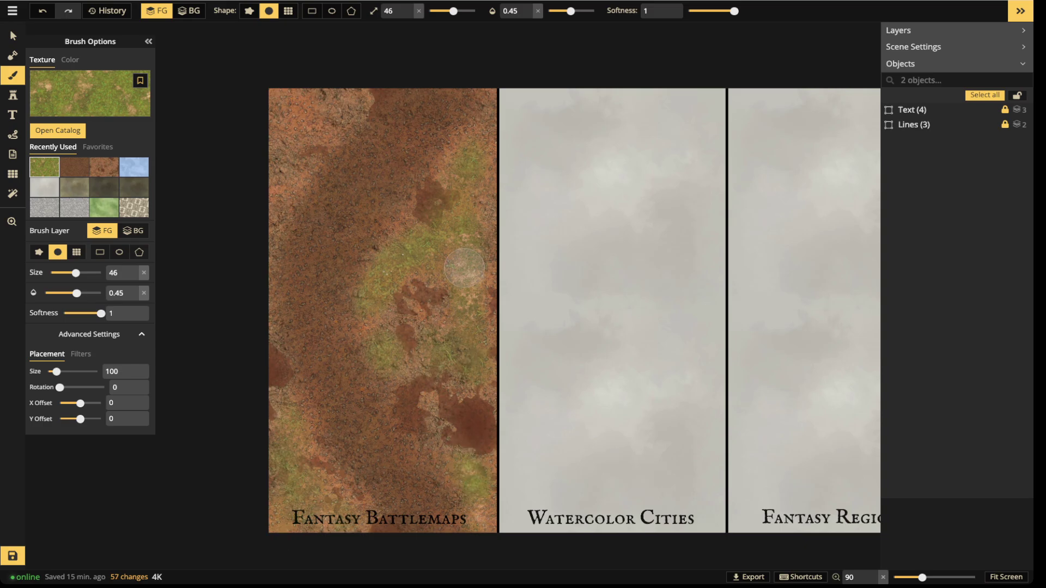
mouse_move(362, 115)
mouse_down()
mouse_move(284, 181)
mouse_move(296, 167)
mouse_move(267, 222)
mouse_move(297, 96)
mouse_move(271, 94)
mouse_move(280, 109)
mouse_move(310, 109)
mouse_move(322, 97)
mouse_move(338, 112)
mouse_up()
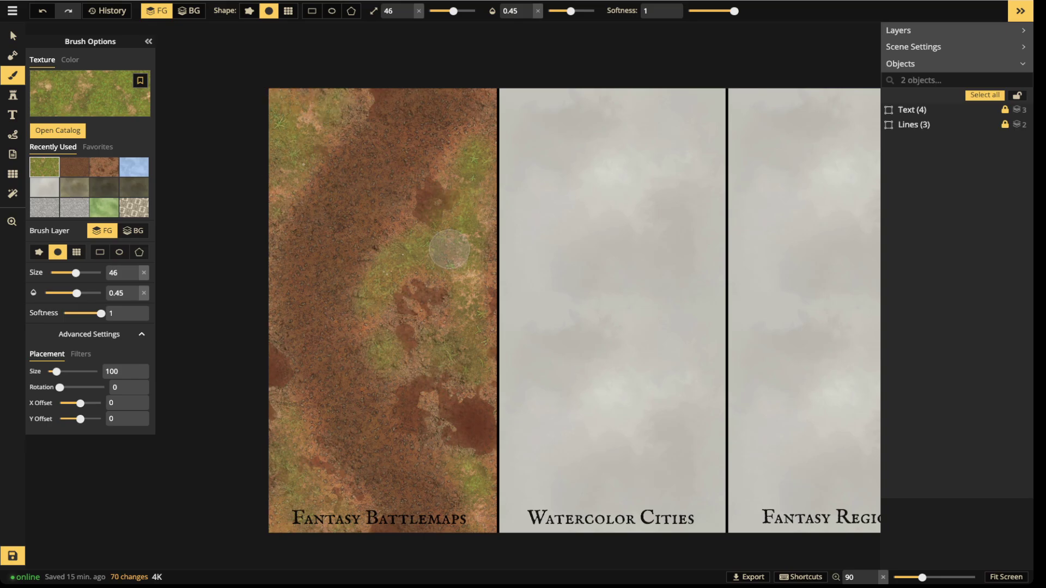
mouse_move(479, 208)
mouse_down()
mouse_move(465, 270)
mouse_move(414, 253)
mouse_move(395, 263)
mouse_move(373, 344)
mouse_up()
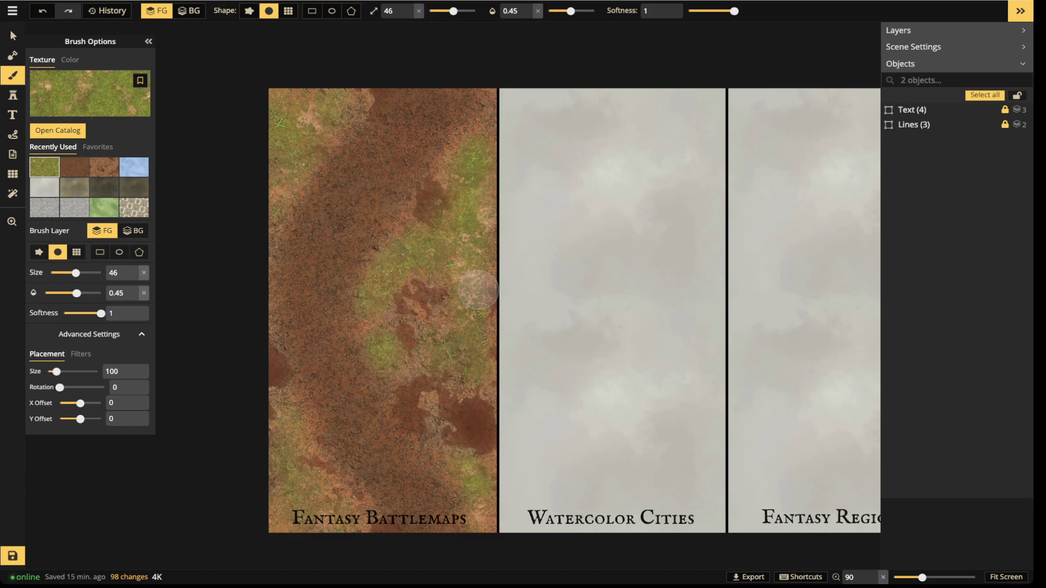
mouse_move(474, 487)
mouse_down()
mouse_move(481, 524)
mouse_move(480, 458)
mouse_move(478, 517)
mouse_up()
mouse_move(305, 456)
mouse_down()
mouse_move(292, 467)
mouse_move(289, 430)
mouse_move(262, 519)
mouse_move(275, 509)
mouse_move(357, 518)
mouse_move(251, 534)
mouse_up()
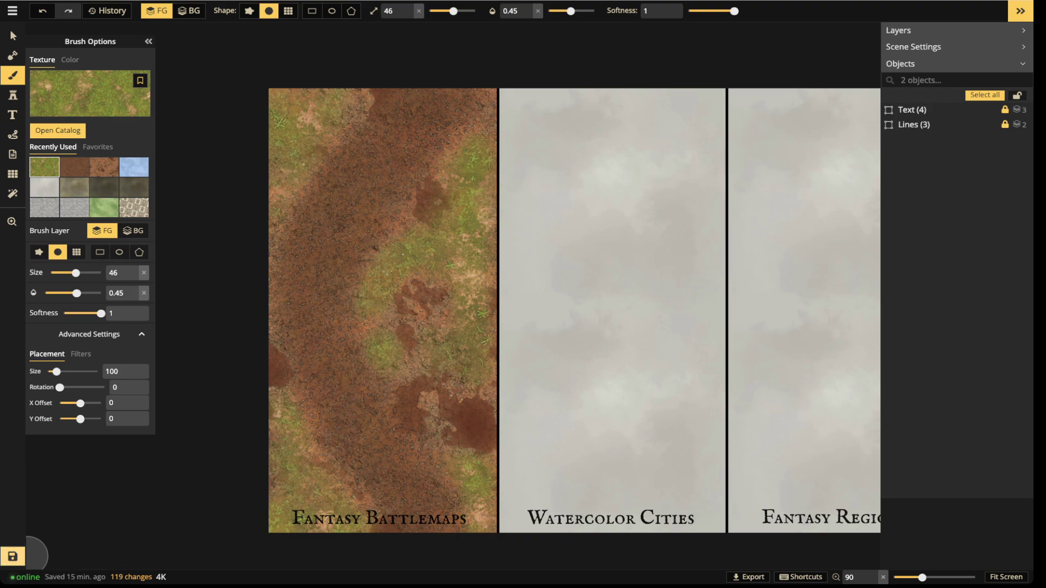
click(12, 557)
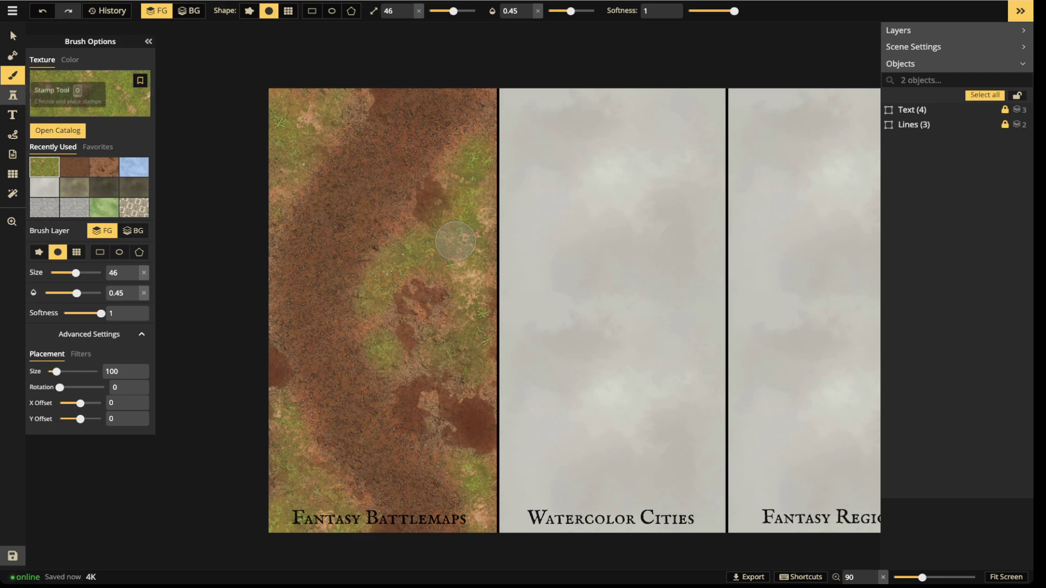
Search the Fantasy Battlemaps 2.0 stamps for "cart" and choose the Empty Wheel Carts stamp
click(13, 95)
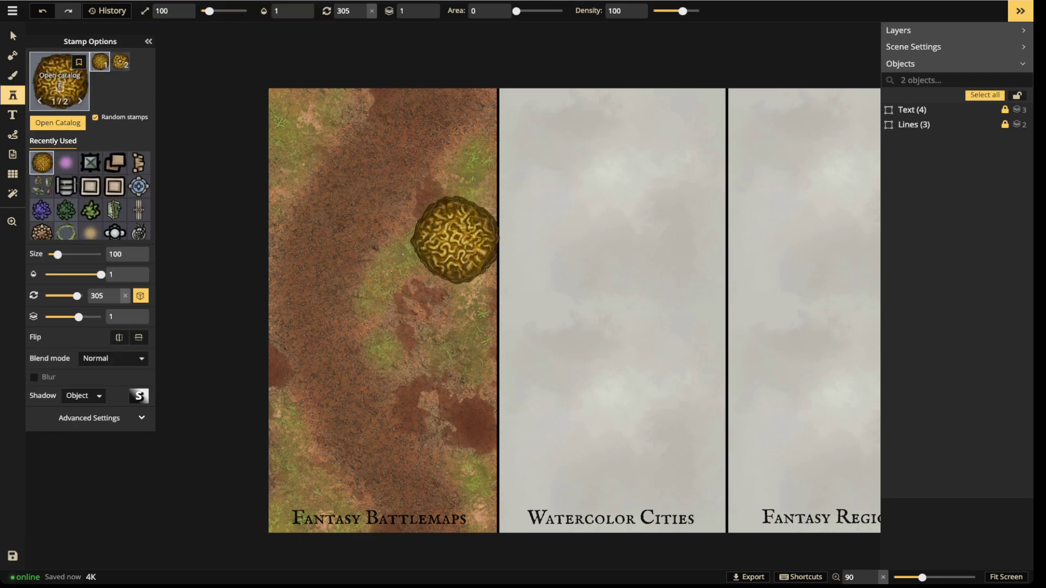
key(f)
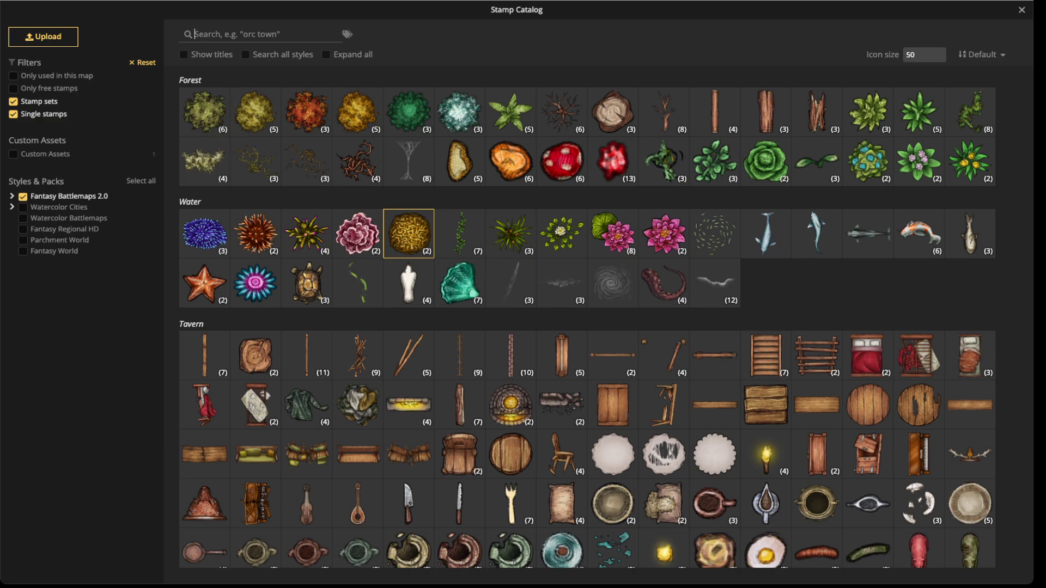
click(347, 34)
text(cart)
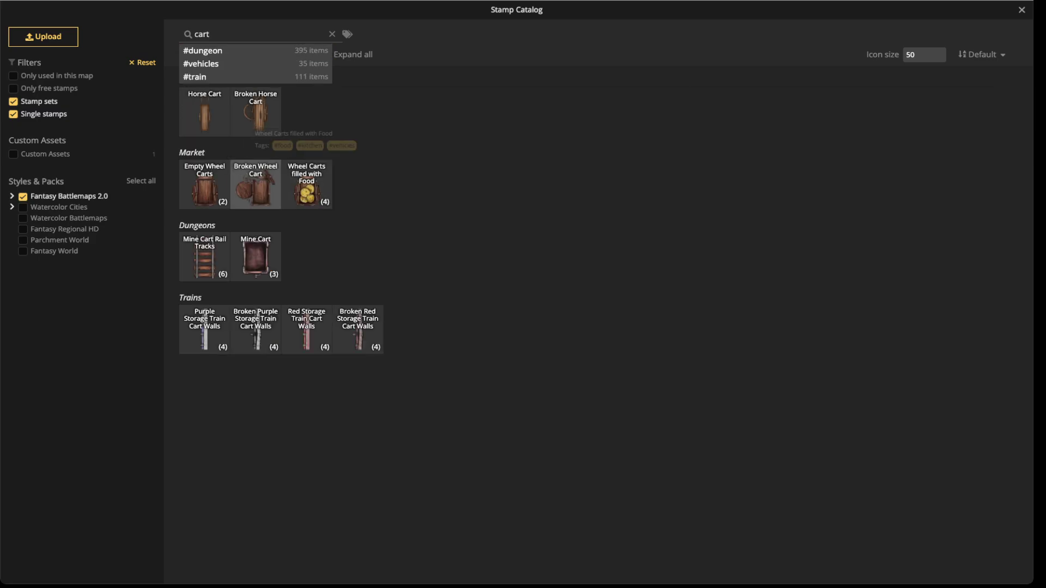
click(204, 185)
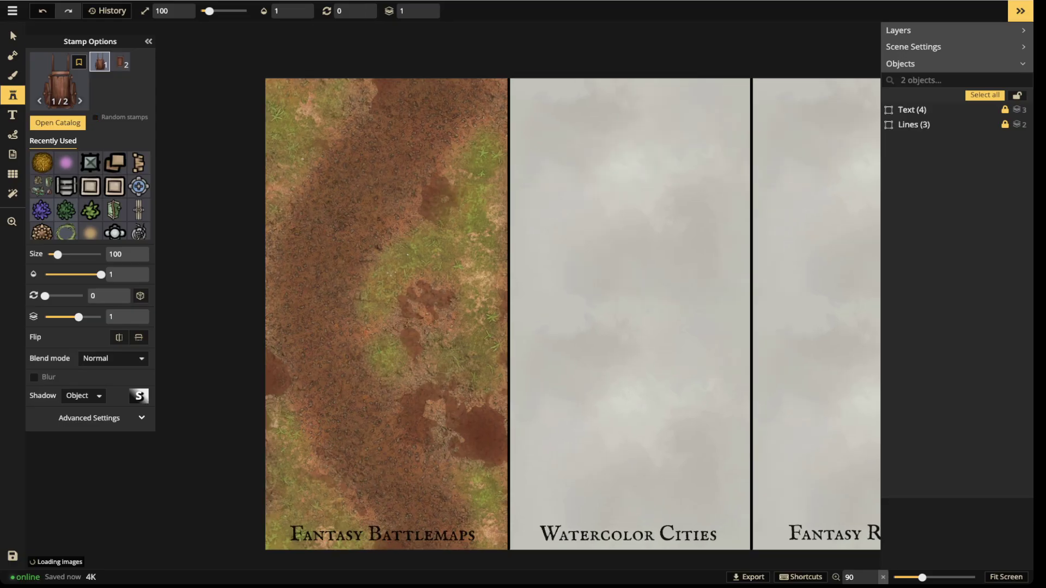
Place an Empty Wheel Carts stamp at size 50, rotated 30 degrees, on the upper part of the dirt road
scroll(332, 203, up, 3)
key(bracketleft)
key(bracketleft)
key(bracketleft)
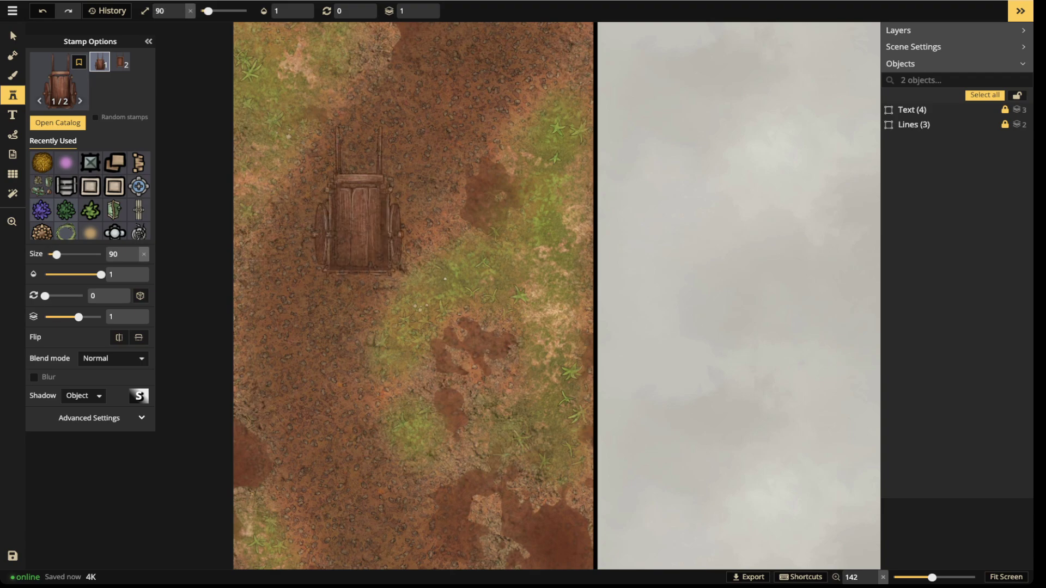
scroll(358, 199, down, 1)
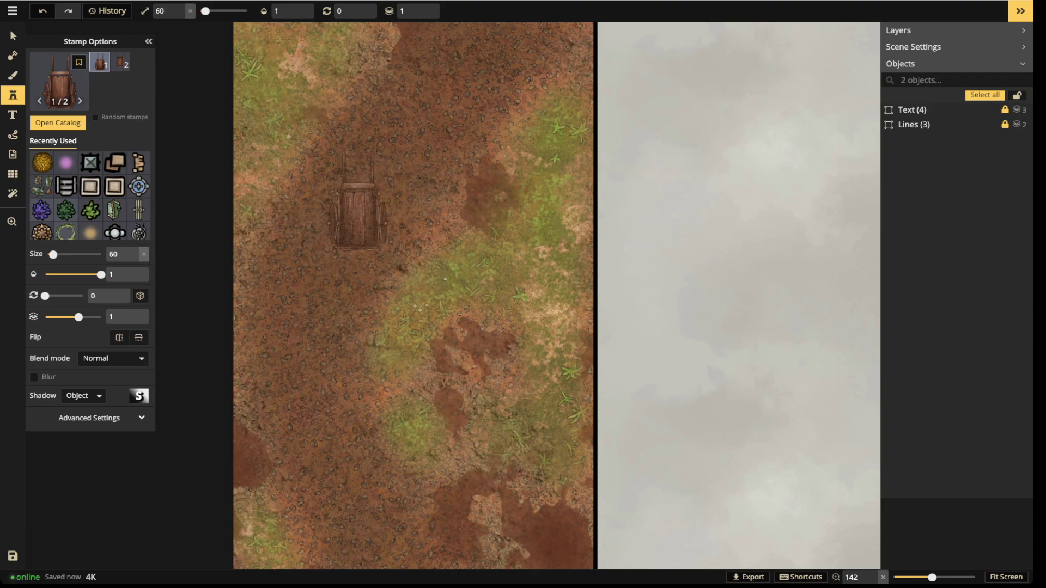
scroll(347, 182, up, 3)
scroll(343, 182, down, 1)
click(345, 177)
key(Escape)
Place a second cart rotated 210 degrees beside the first one, then delete it
scroll(415, 217, down, 12)
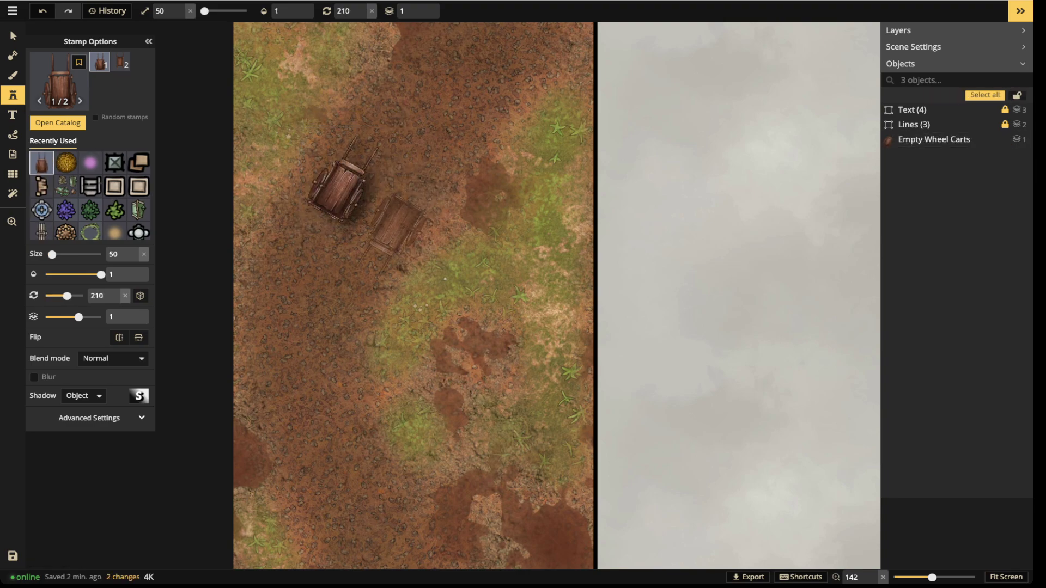
click(389, 239)
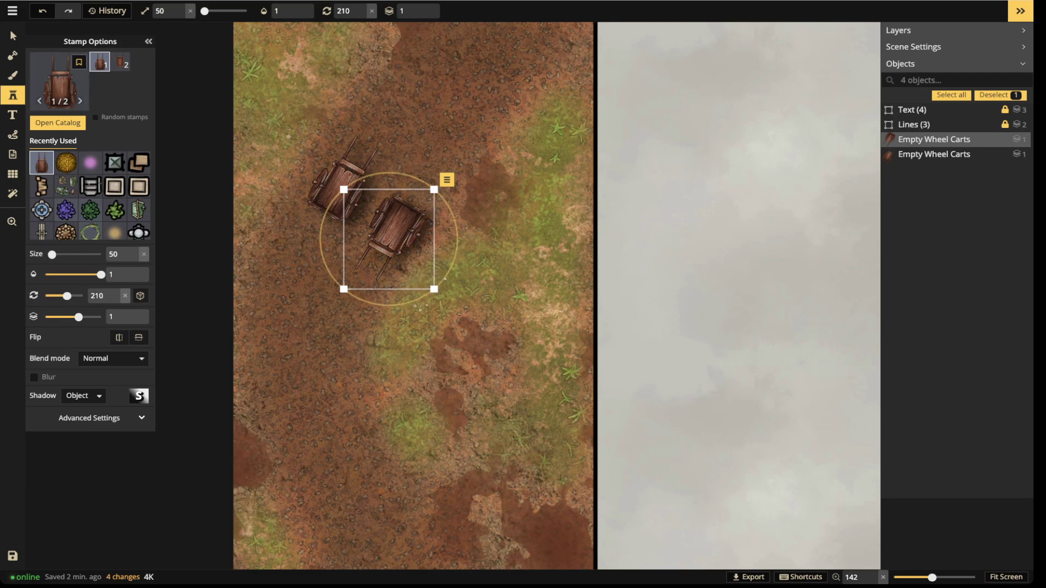
click(13, 35)
key(Delete)
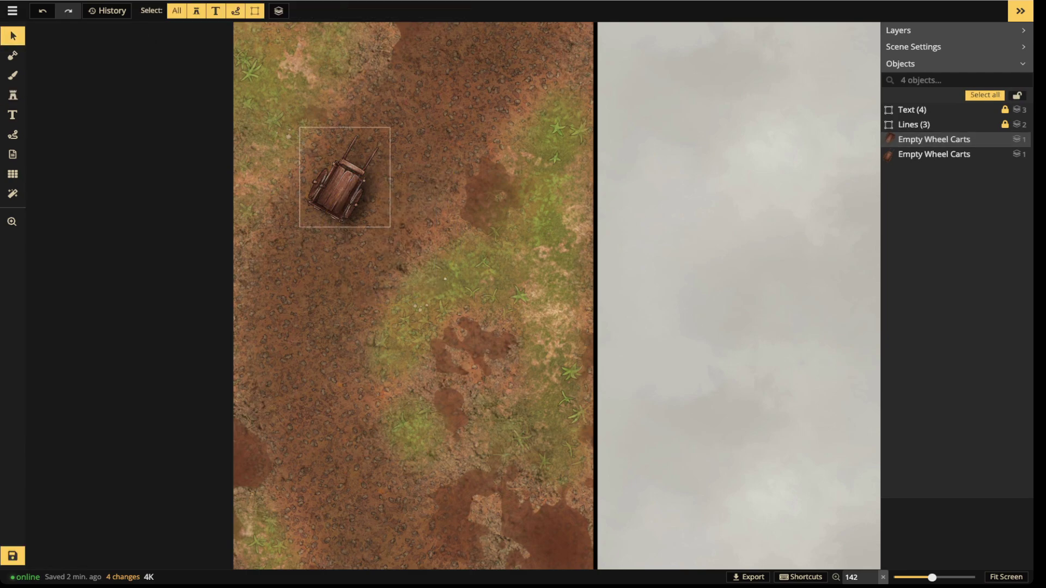
Resize the cart to 60 and position it in the middle of the upper dirt road
click(345, 180)
scroll(344, 180, up, 4)
drag(344, 180, 365, 185)
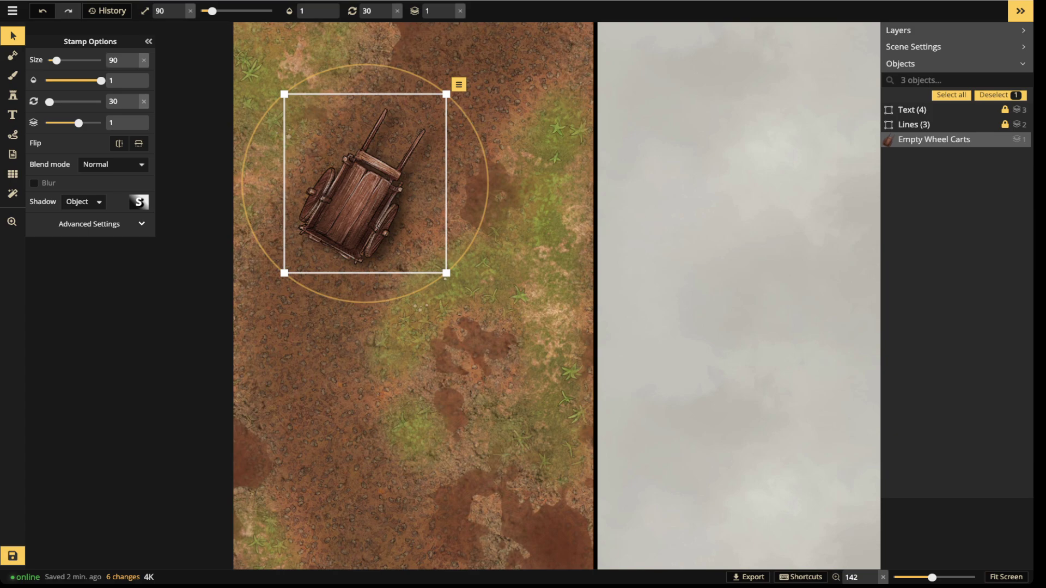
drag(446, 273, 419, 244)
mouse_move(364, 186)
mouse_down()
mouse_move(333, 179)
mouse_move(363, 192)
mouse_move(369, 219)
mouse_move(356, 210)
mouse_move(362, 183)
mouse_move(358, 193)
mouse_up()
scroll(350, 206, up, 5)
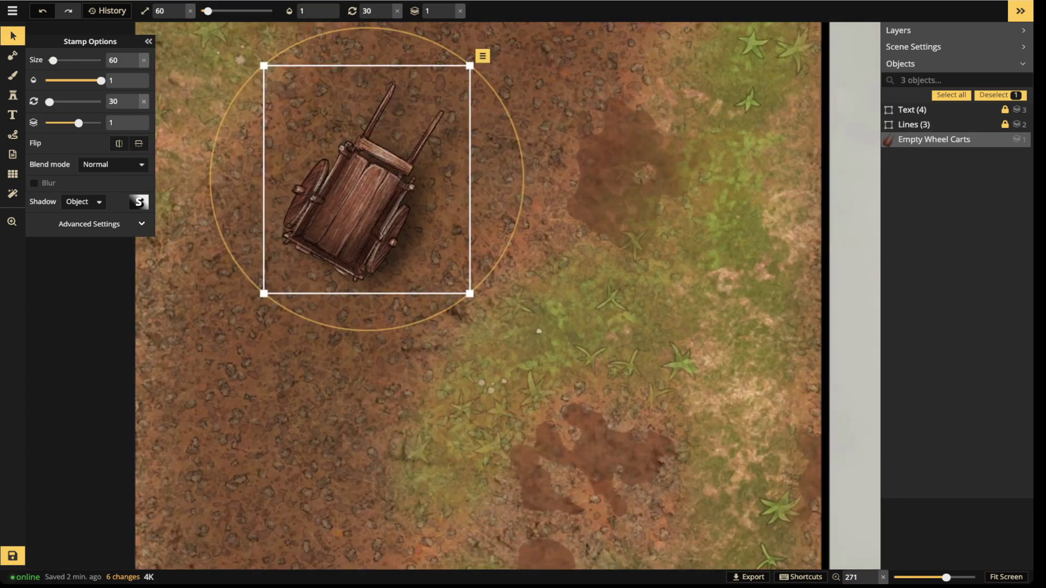
drag(349, 206, 384, 178)
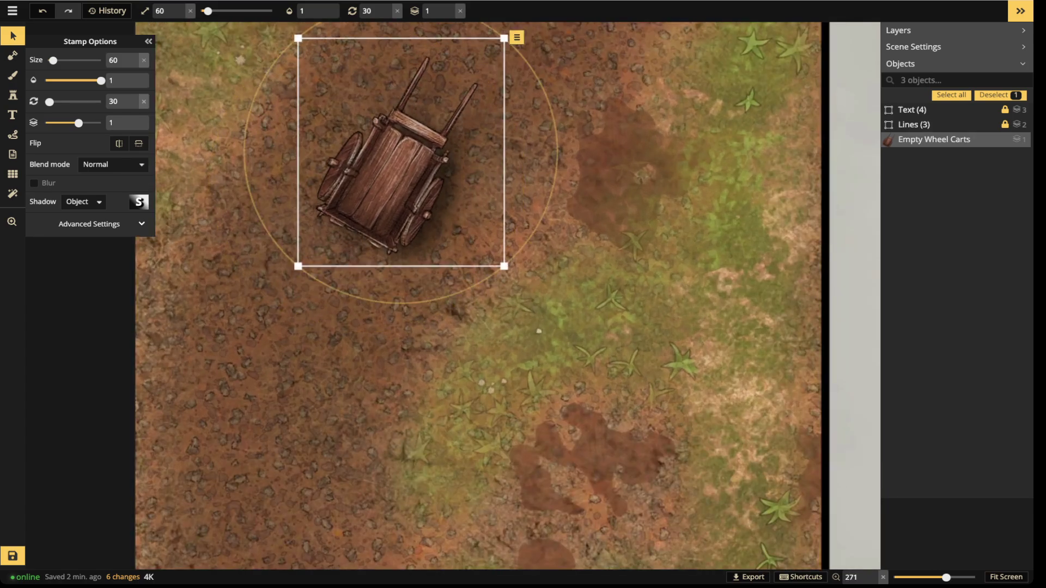
key(Escape)
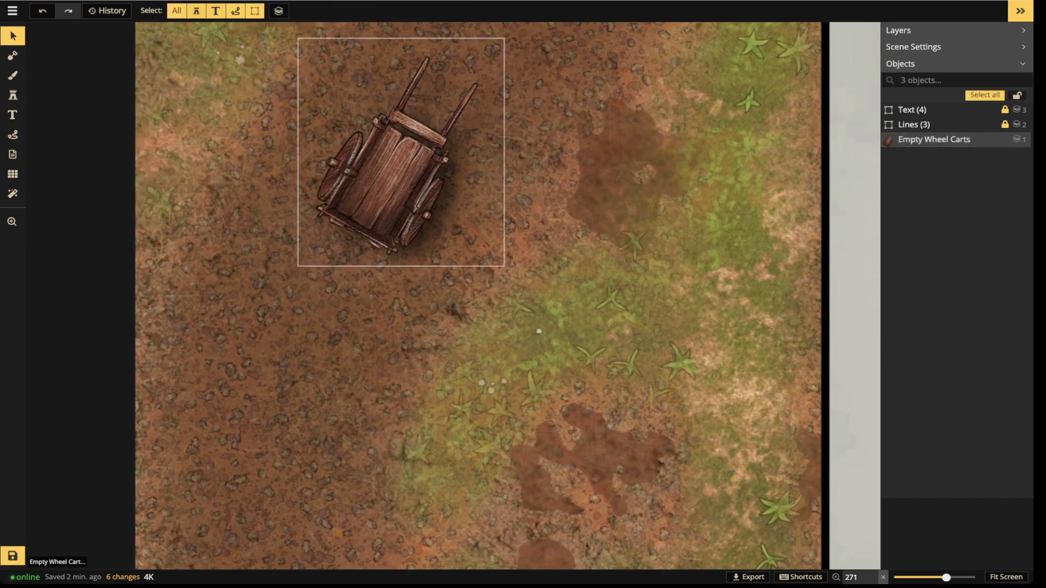
Raise the cart stamp to layer 3
scroll(370, 175, down, 4)
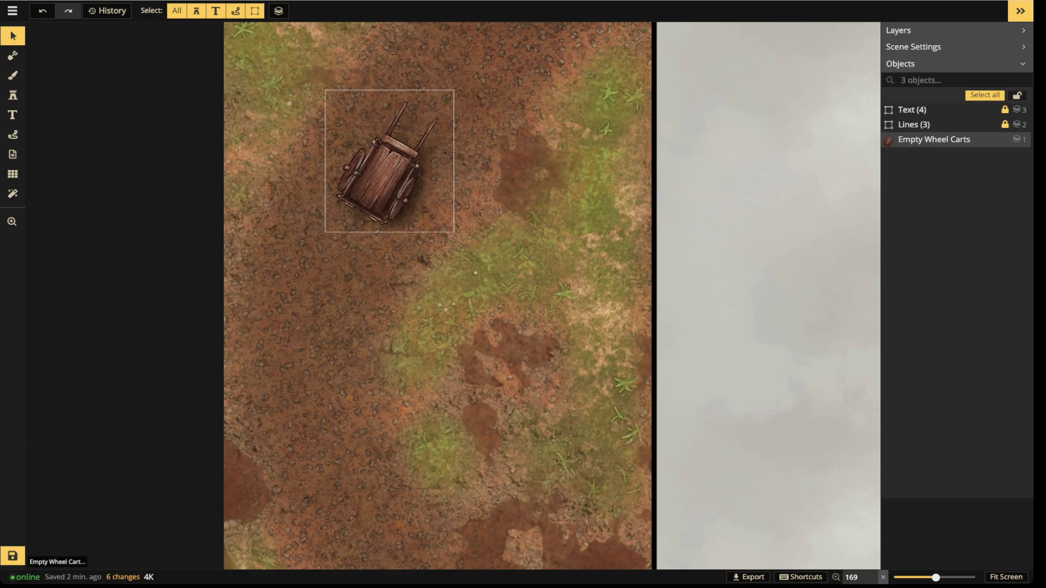
click(369, 176)
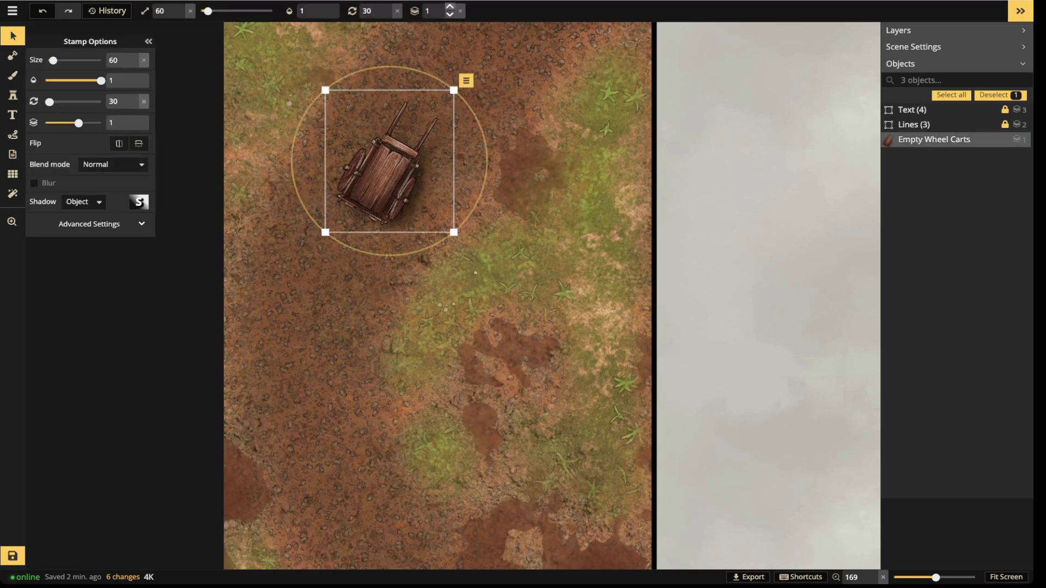
click(450, 7)
click(450, 7)
key(Escape)
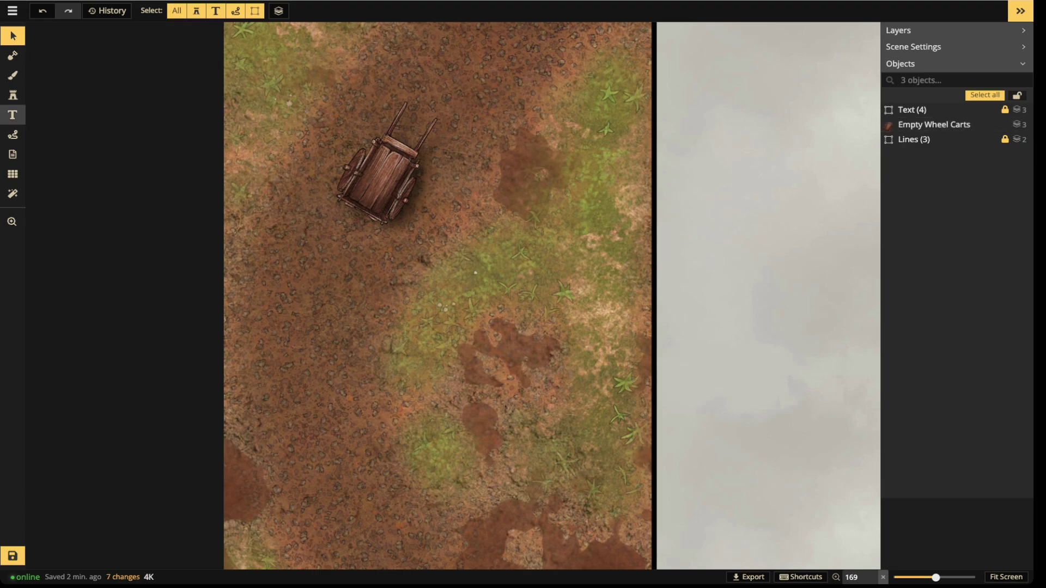
Lower the brown soil brush texture's brightness to 30 and set the brush size to 4
click(13, 76)
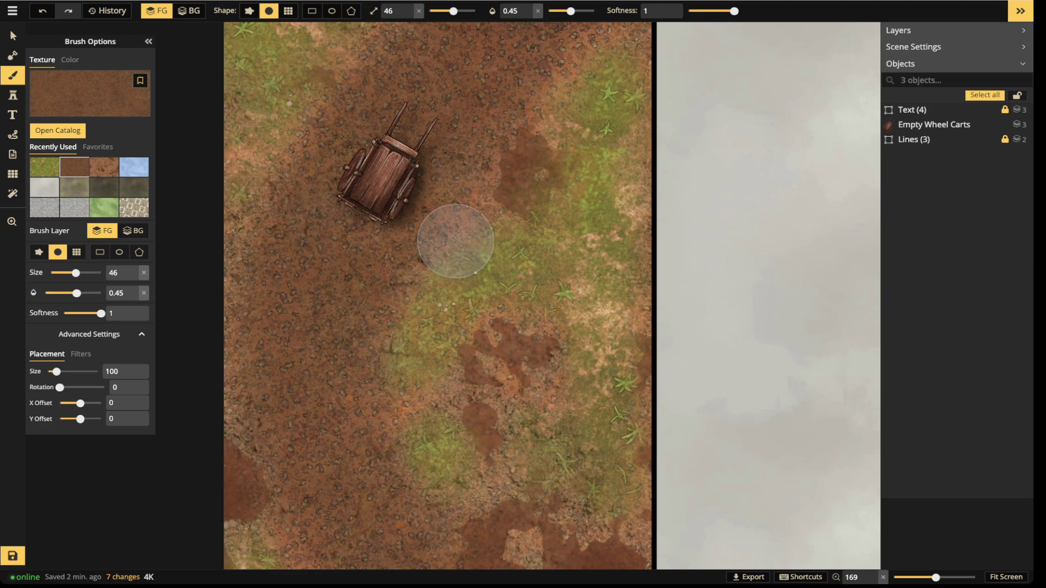
click(80, 353)
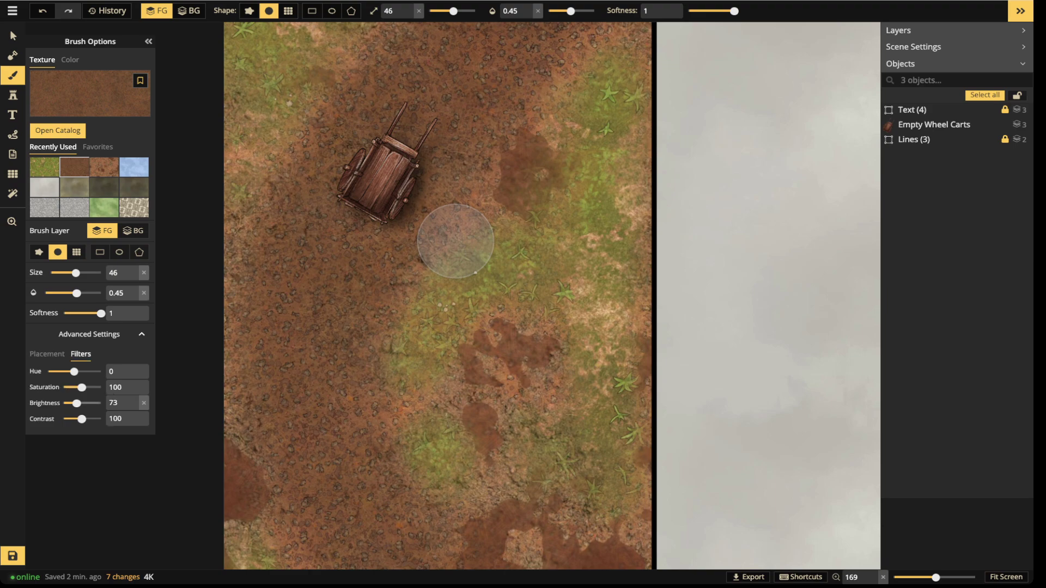
drag(77, 404, 68, 403)
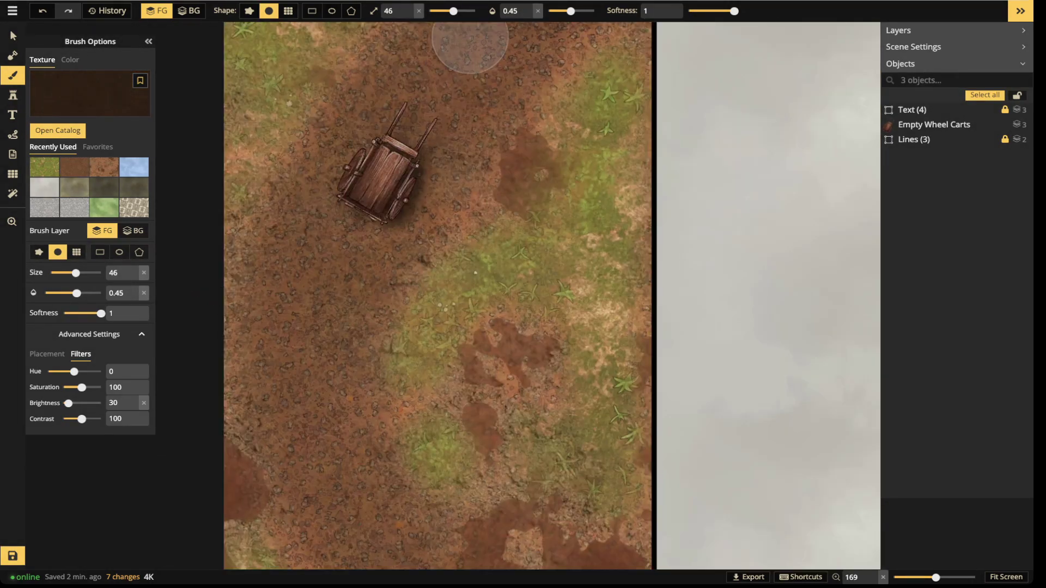
drag(454, 11, 433, 10)
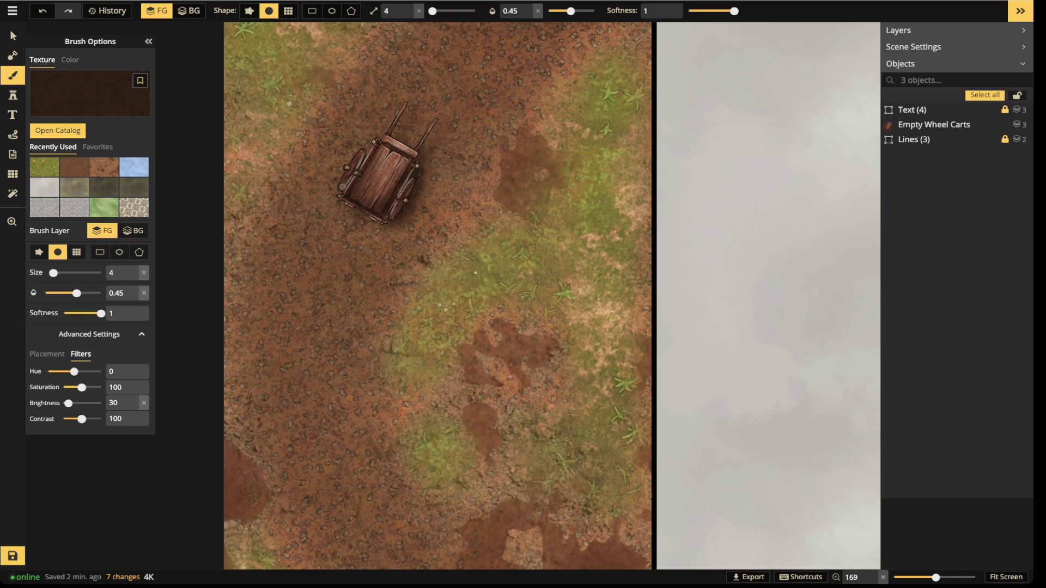
Try painting two dark wheel tracks behind the cart along the road, then undo both strokes
mouse_move(320, 228)
mouse_down()
mouse_move(293, 353)
mouse_move(295, 421)
mouse_move(323, 527)
mouse_move(349, 569)
mouse_up()
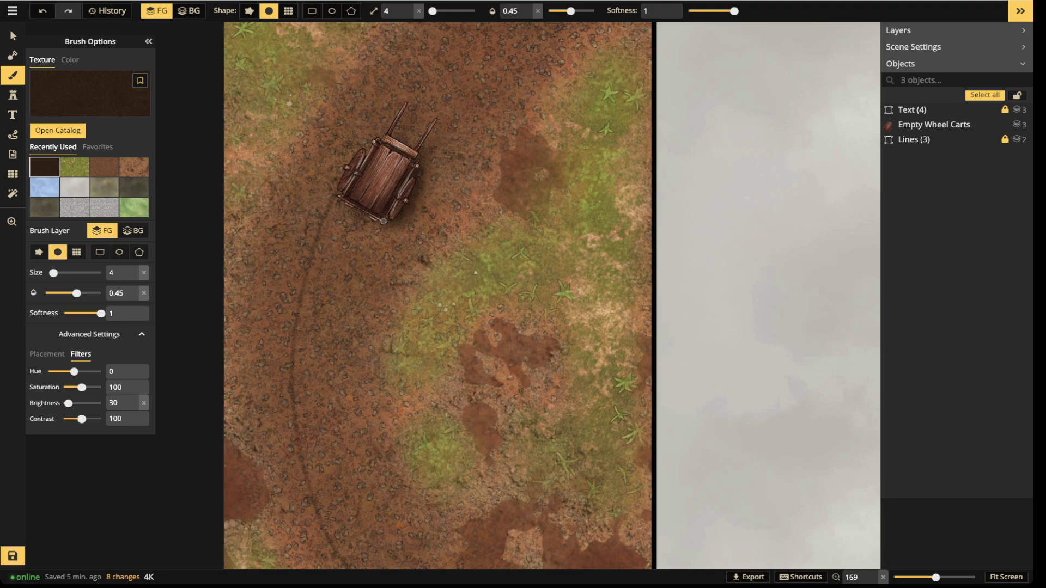
mouse_move(370, 262)
mouse_down()
mouse_move(355, 324)
mouse_move(358, 461)
mouse_move(373, 503)
mouse_move(445, 569)
mouse_up()
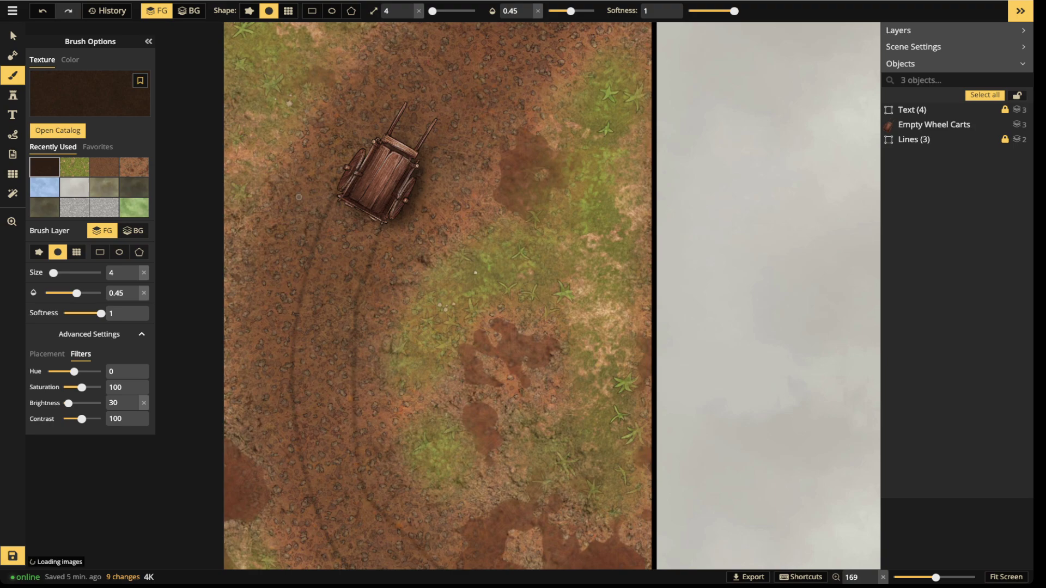
key(ctrl+z)
key(s)
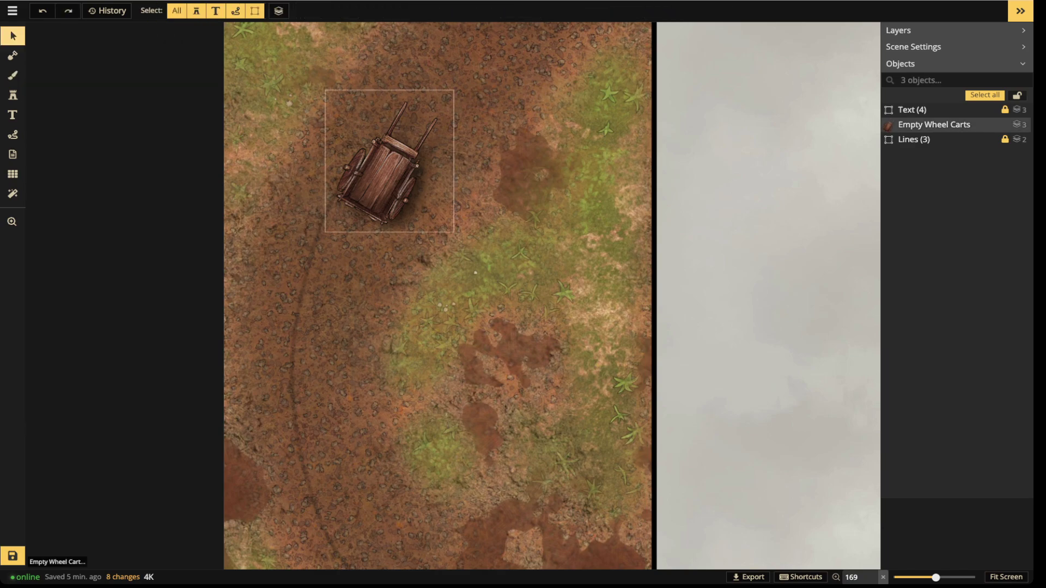
key(ctrl+z)
click(389, 161)
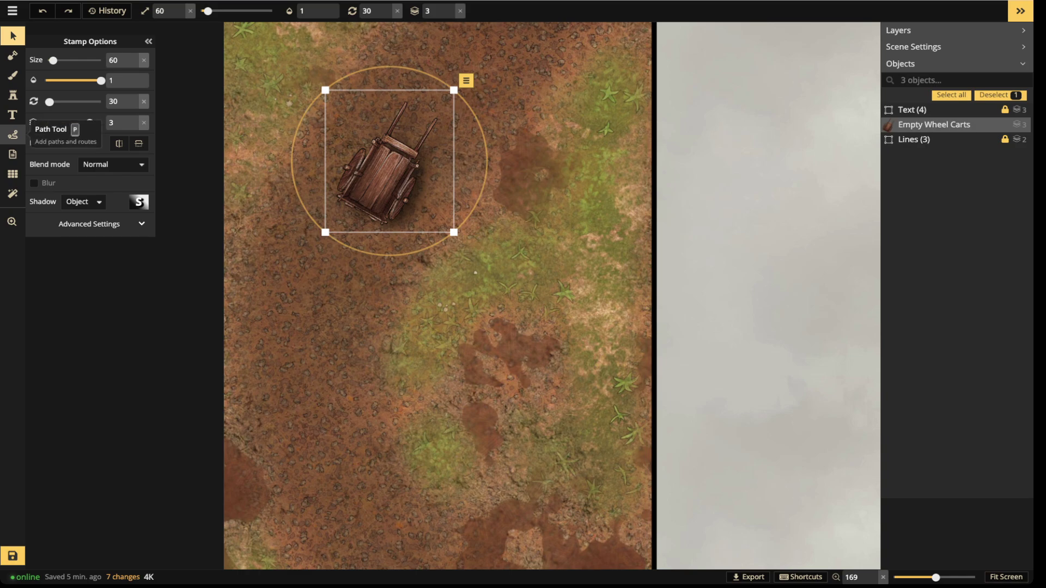
Set the Path tool to a solid black line with a shadow blur of 0.5
click(13, 134)
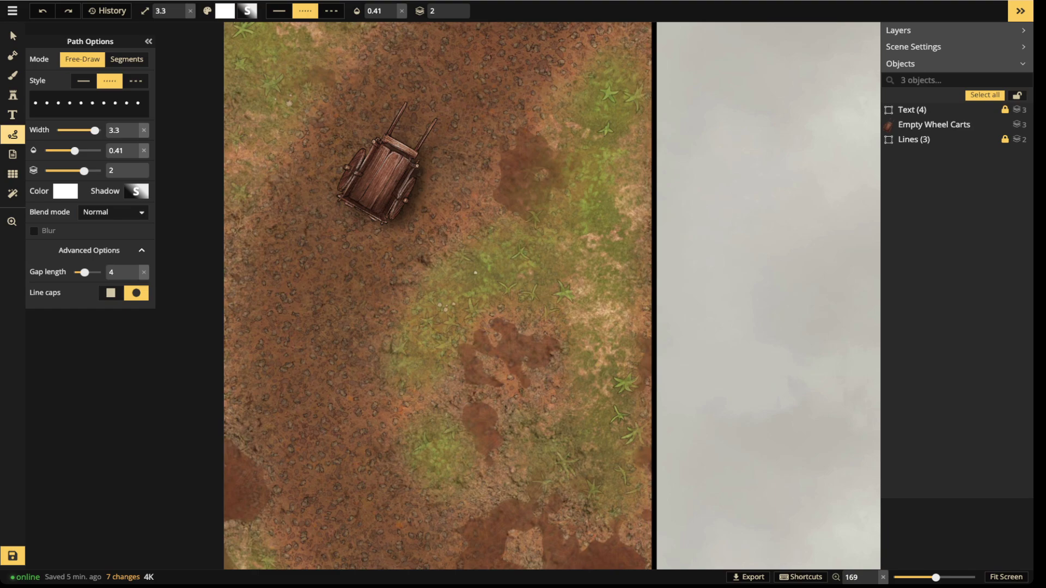
click(83, 81)
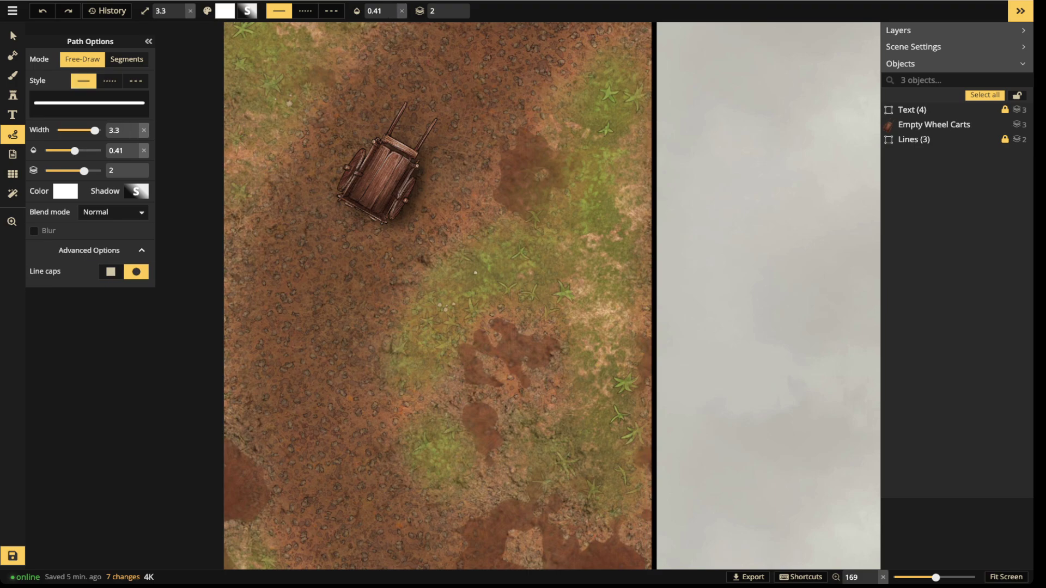
click(65, 190)
click(163, 265)
click(136, 191)
drag(164, 127, 172, 128)
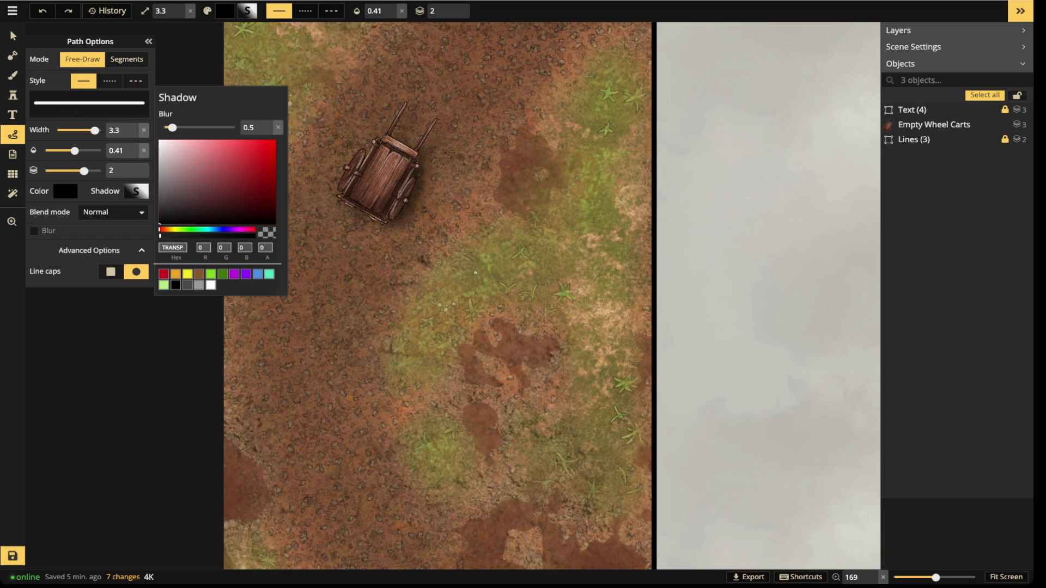
Test path blur with radius 10 on a short trial path south of the cart, then delete that path
click(305, 281)
mouse_move(305, 281)
mouse_down()
mouse_move(305, 318)
mouse_move(339, 423)
mouse_up()
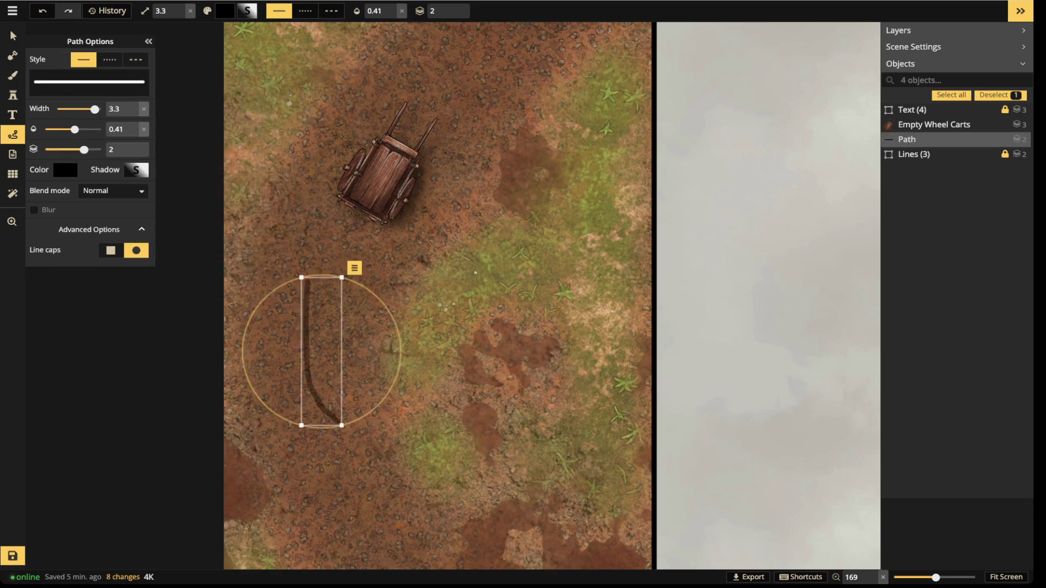
click(34, 210)
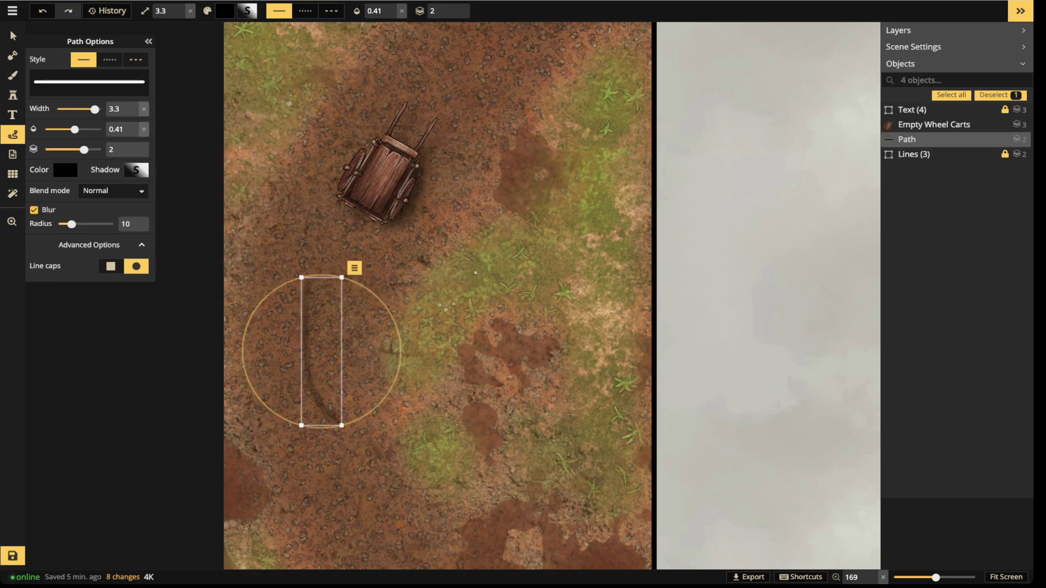
drag(243, 351, 246, 327)
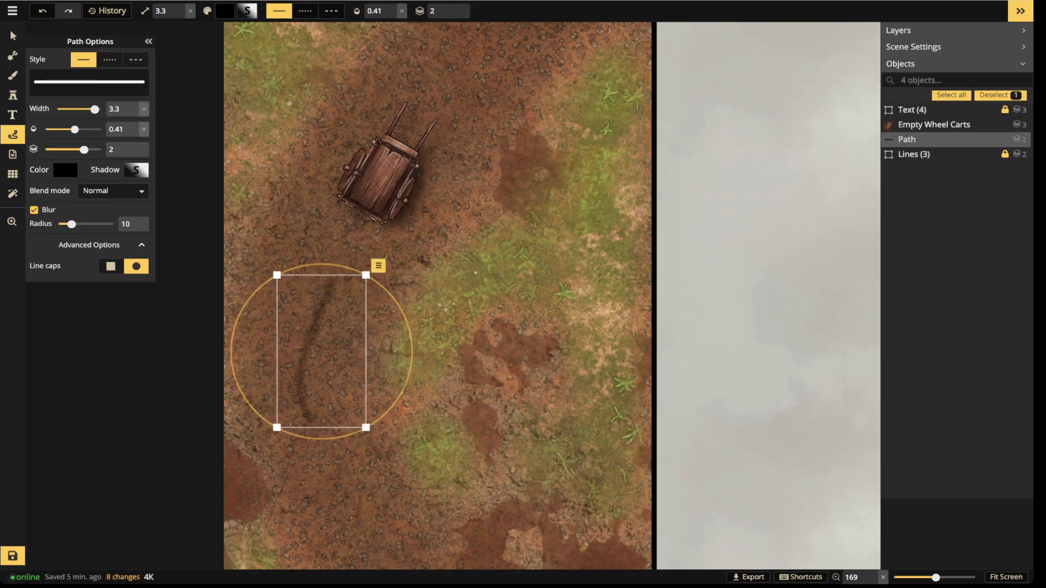
key(Delete)
click(13, 134)
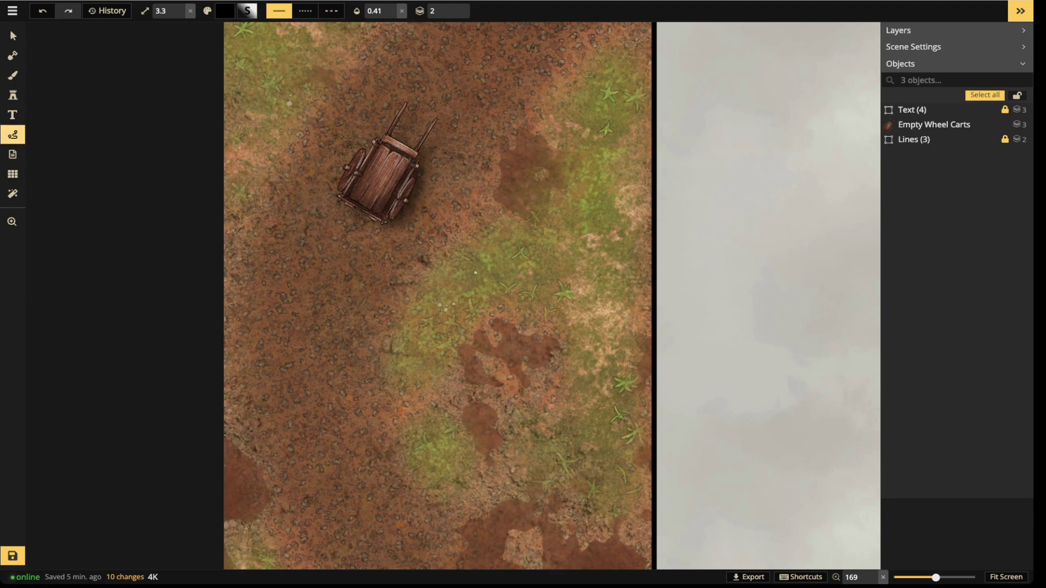
Nudge the cart slightly north along the dirt road
click(13, 36)
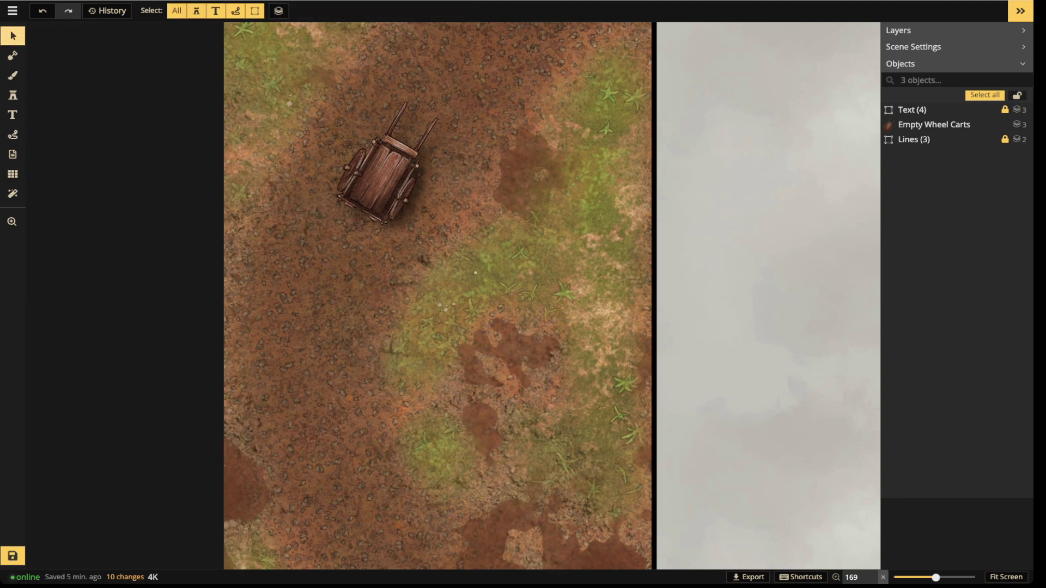
mouse_move(383, 176)
mouse_down()
mouse_move(396, 162)
mouse_move(393, 178)
mouse_move(381, 172)
mouse_up()
key(Escape)
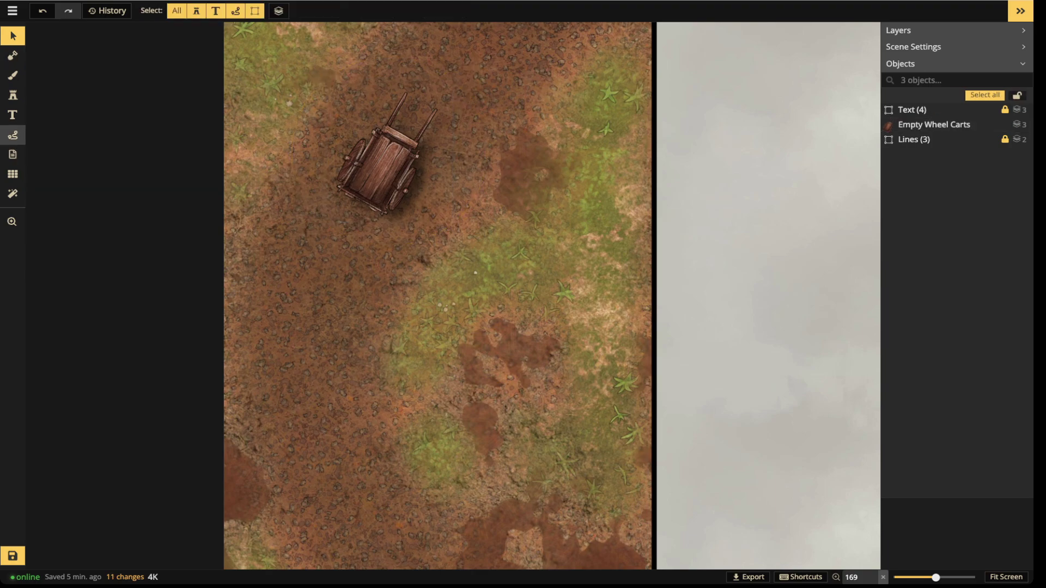
Draw two blurred black wheel tracks on layer 1, curving from the cart's wheels down along the dirt road
click(12, 134)
click(454, 14)
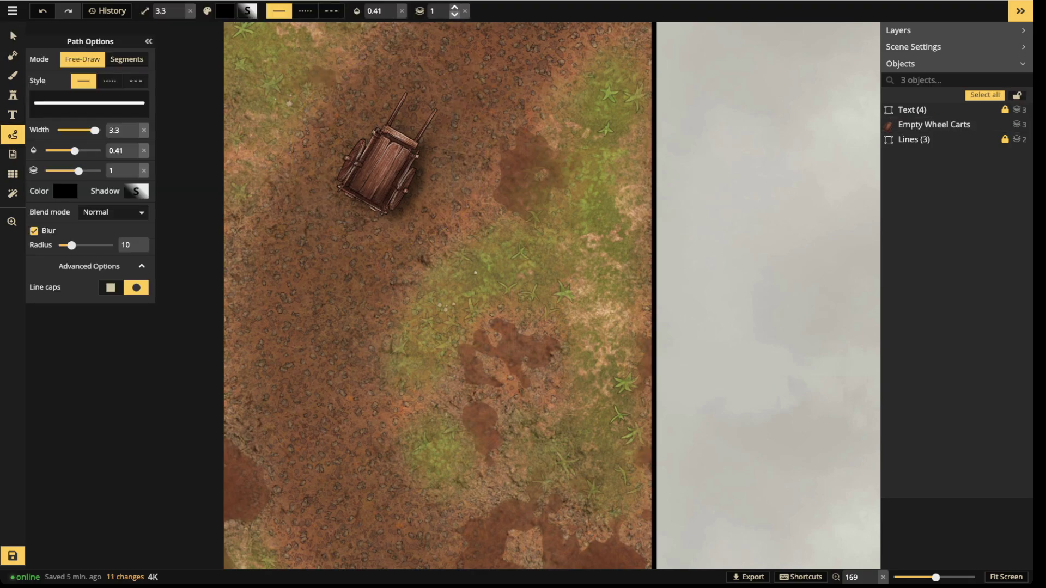
mouse_move(344, 174)
mouse_down()
mouse_move(311, 255)
mouse_move(300, 381)
mouse_move(339, 528)
mouse_move(369, 570)
mouse_up()
mouse_move(388, 200)
mouse_down()
mouse_move(366, 264)
mouse_move(358, 365)
mouse_move(391, 496)
mouse_move(438, 567)
mouse_up()
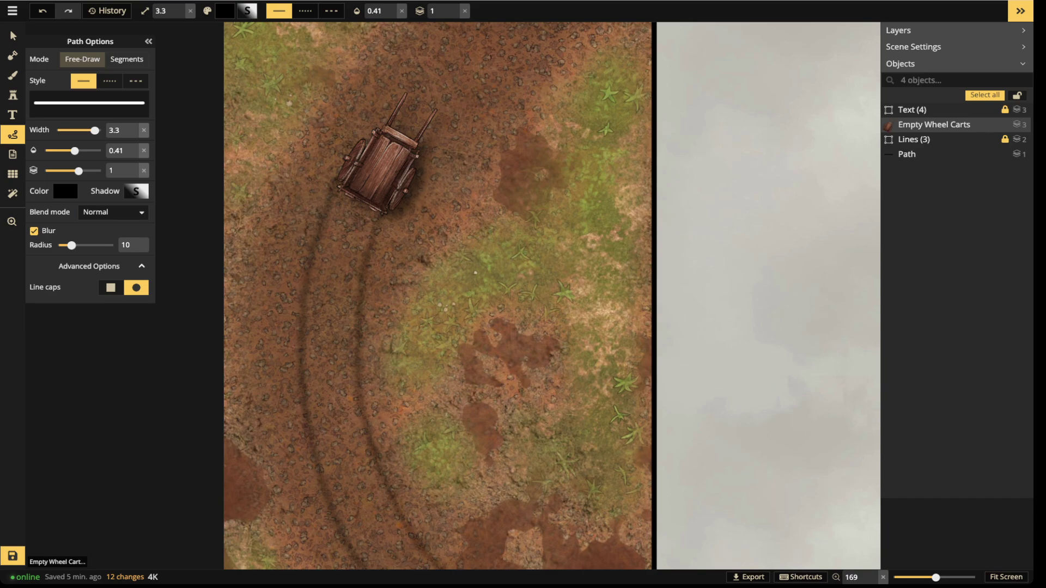
Delete the free-drawn wheel tracks behind the cart
click(12, 36)
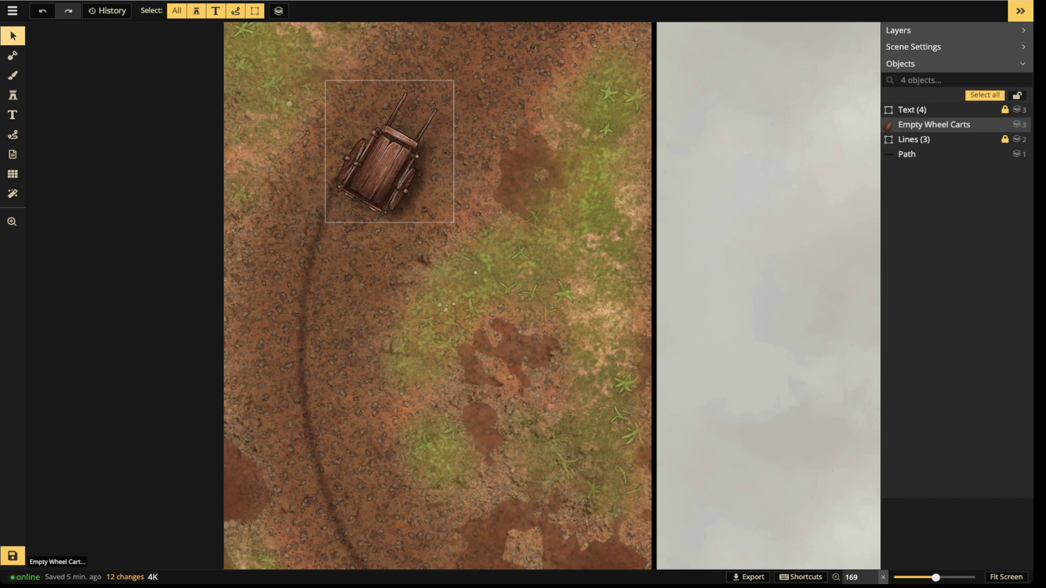
click(302, 367)
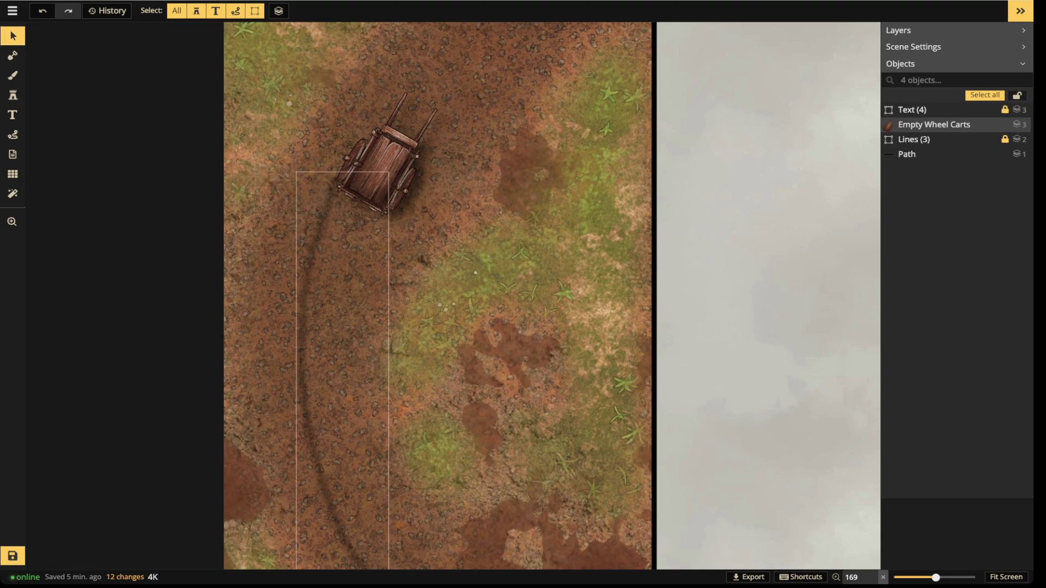
key(Delete)
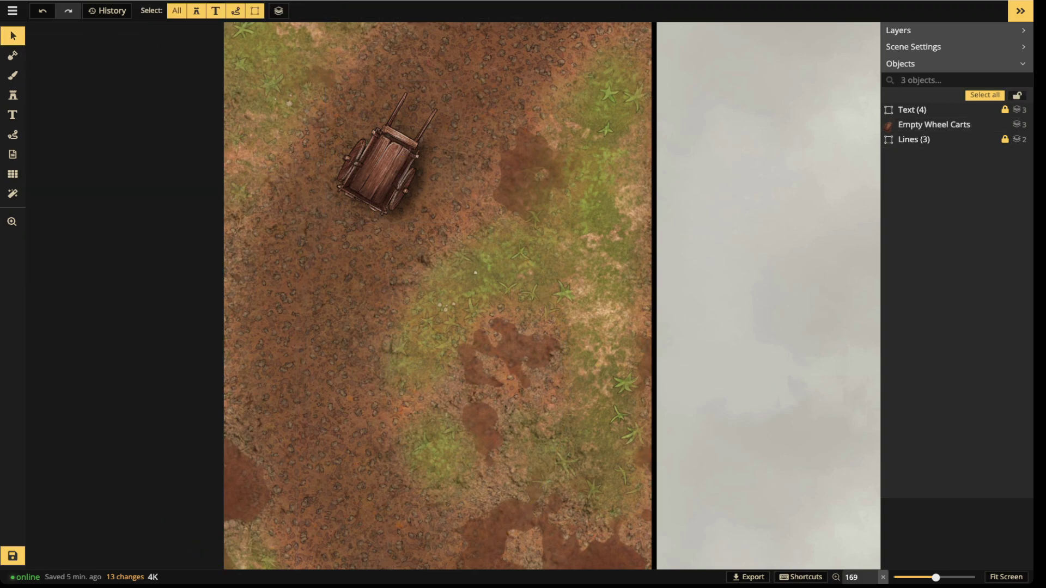
Place a text object made of a long row of underscores across the dirt road south of the cart
click(13, 115)
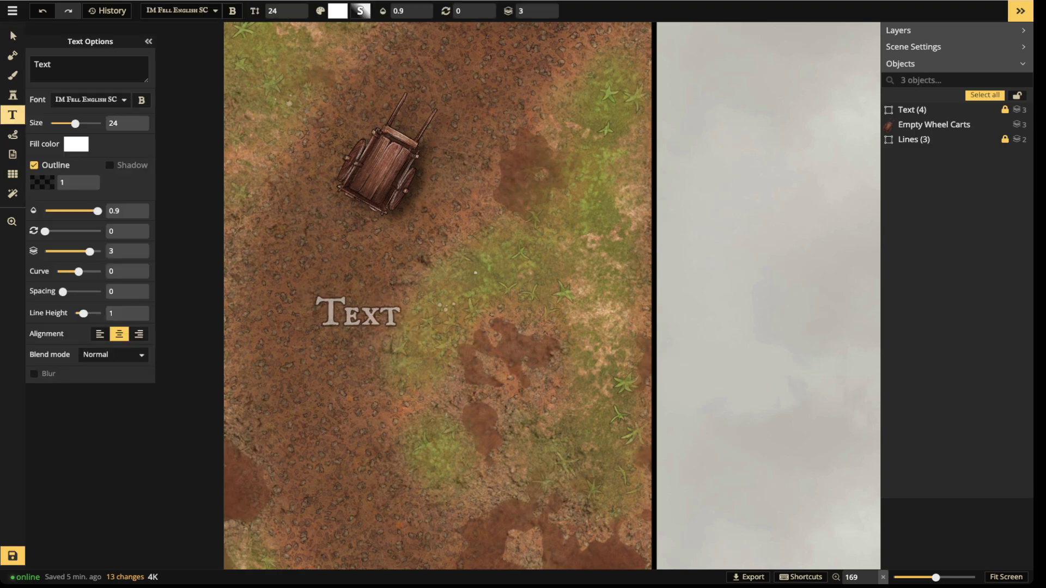
click(378, 320)
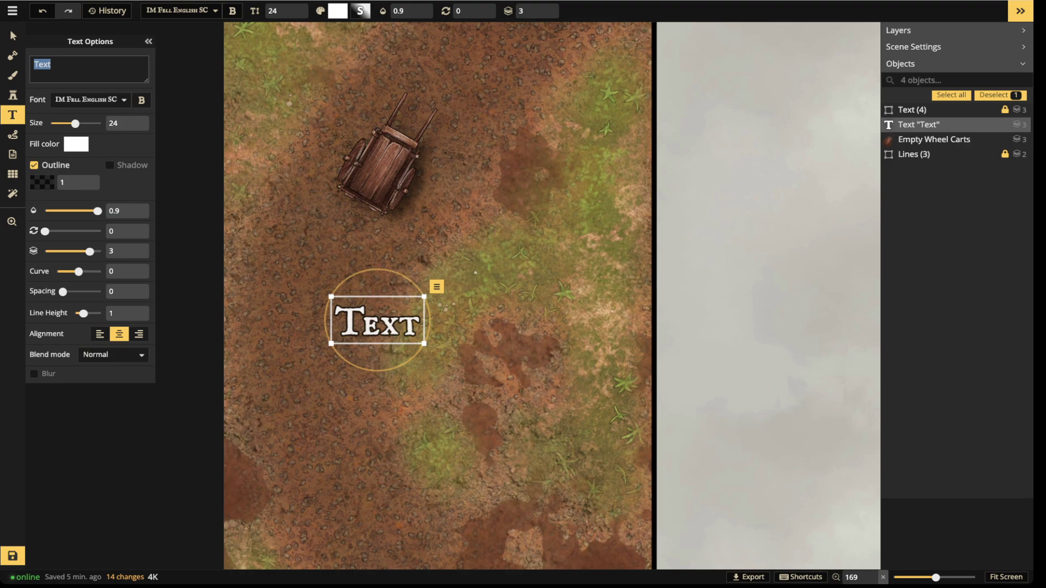
text(_____________________)
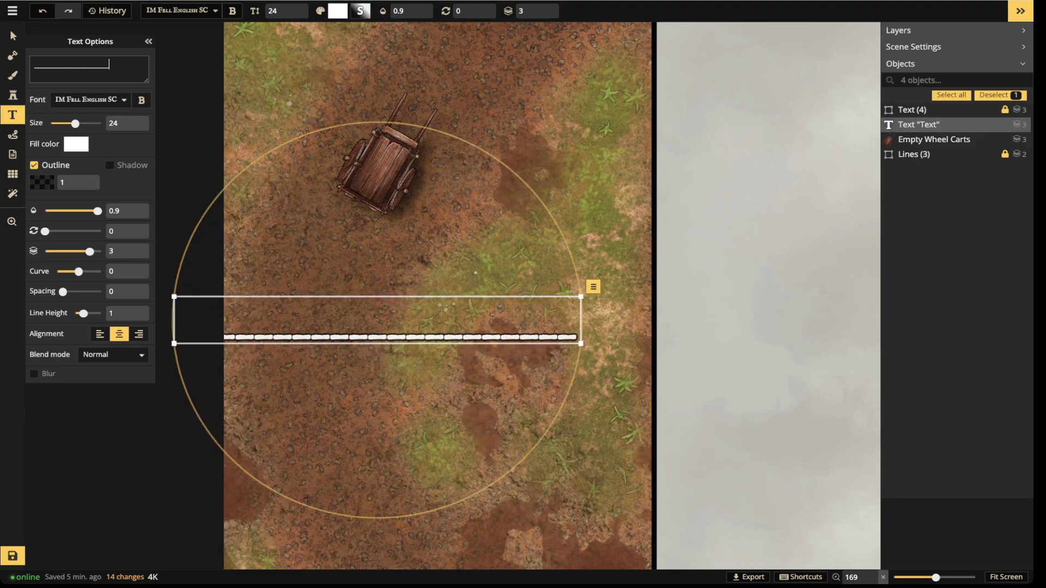
drag(398, 322, 448, 320)
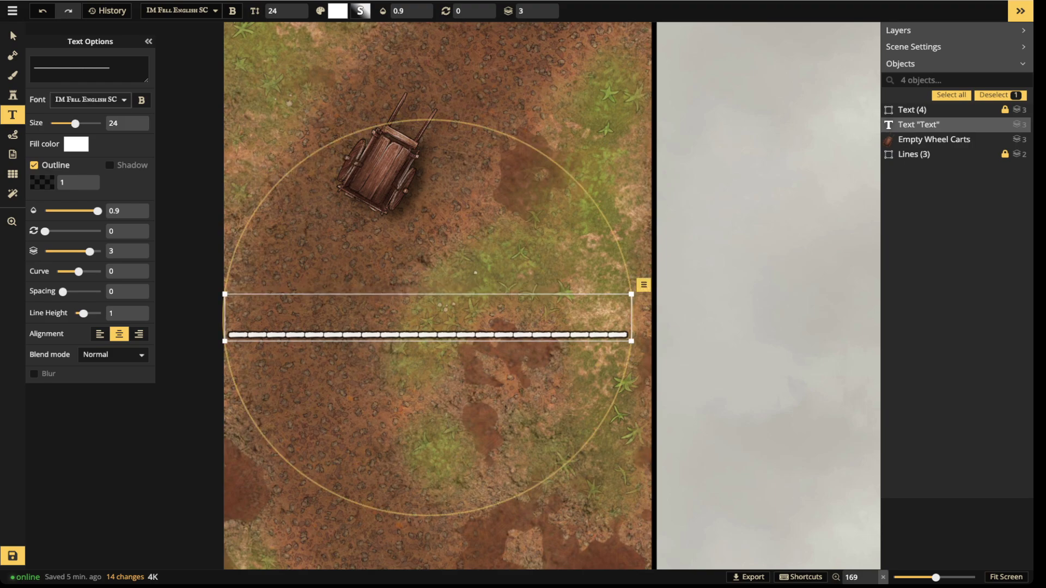
Try the Mate SC font on the underscore line, settle on Metamorphous for an unbroken line, and shift it northeast
click(90, 99)
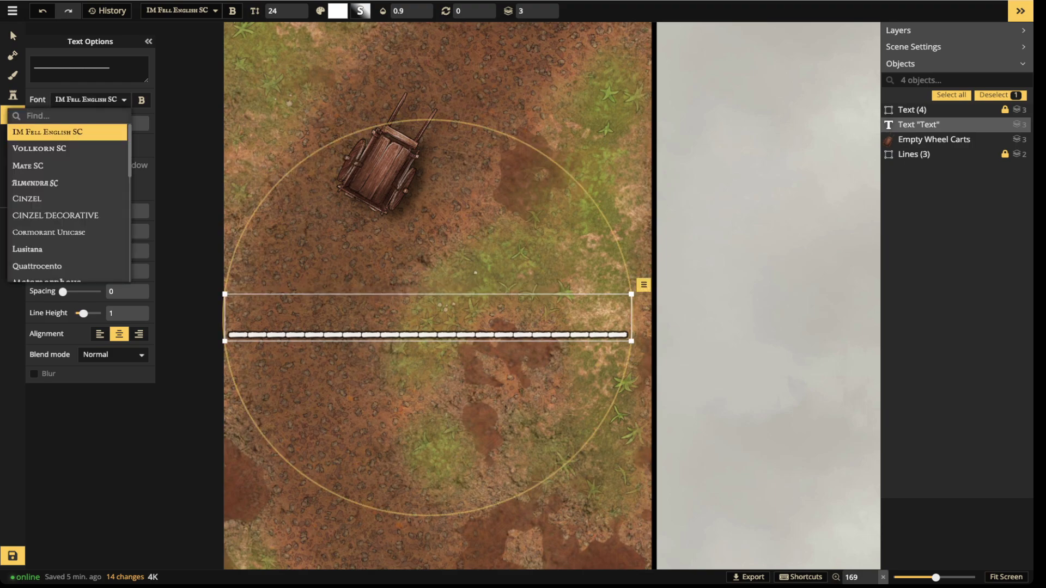
click(67, 166)
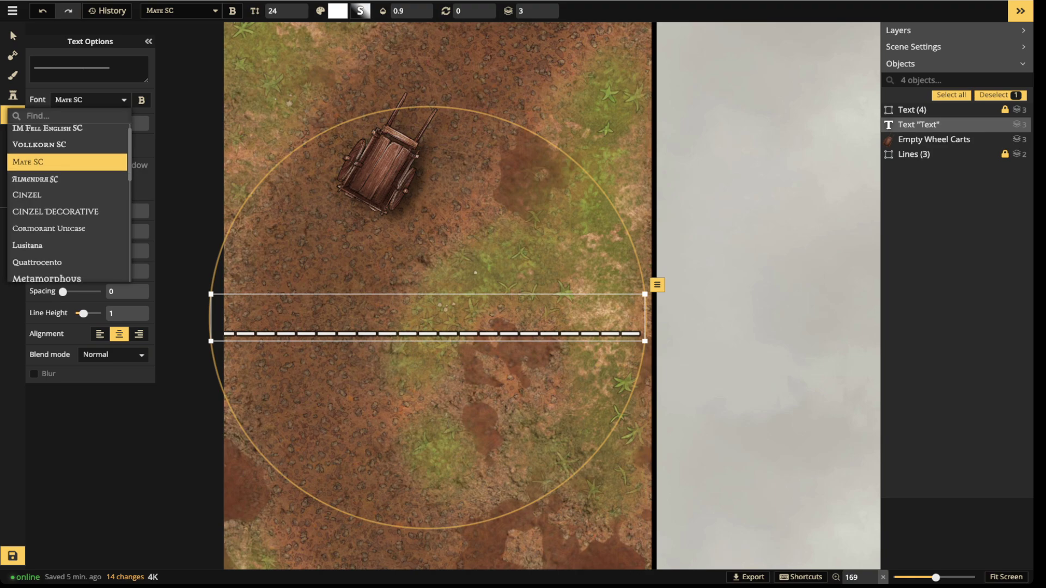
scroll(65, 198, down, 2)
scroll(66, 212, up, 1)
click(47, 195)
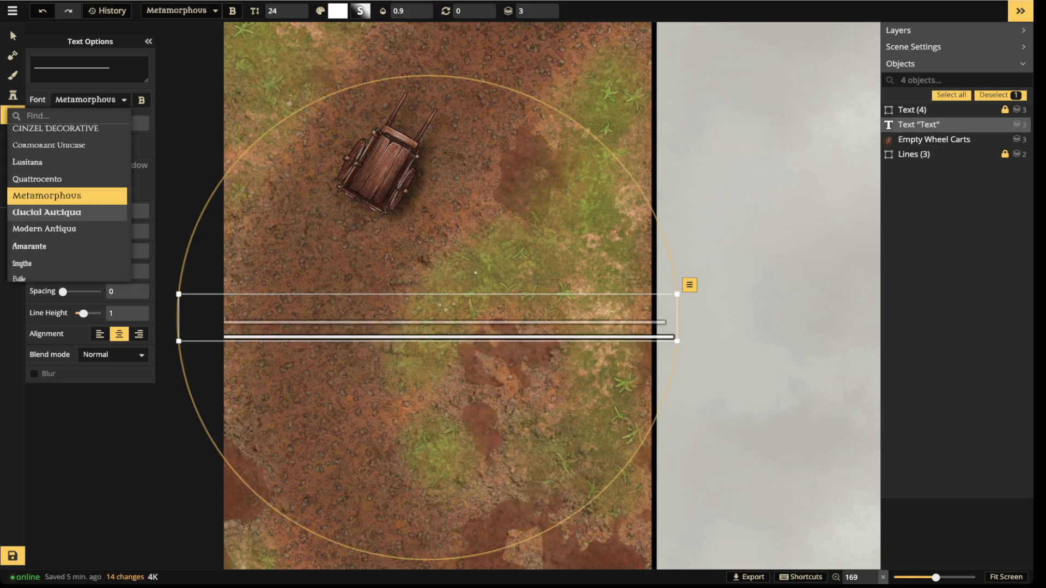
click(393, 300)
drag(427, 317, 504, 276)
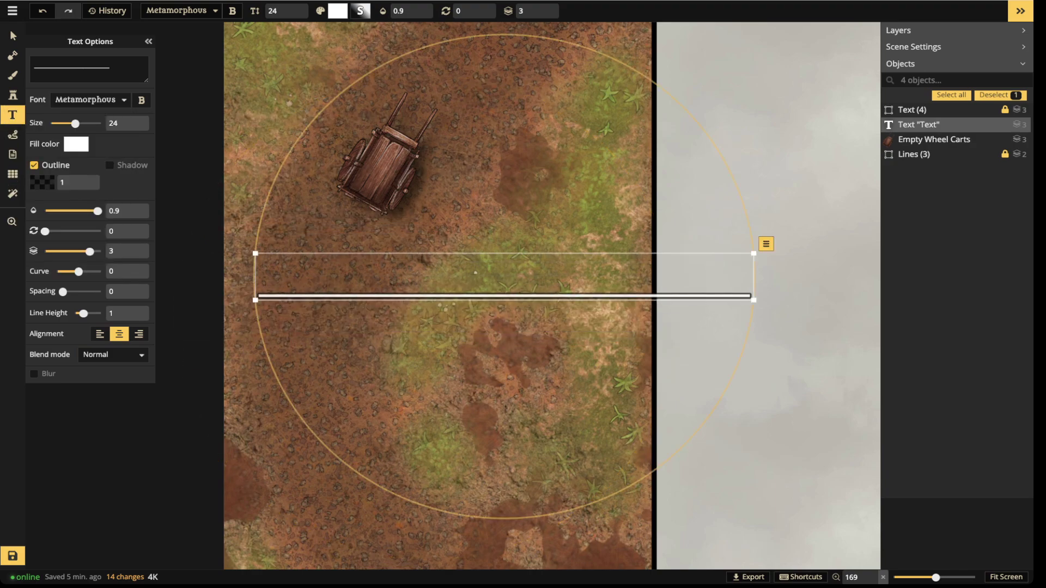
Remove the underscore line's outline, fill it black, enlarge it to size 28 and blur it with radius 10
click(34, 165)
click(75, 144)
click(174, 217)
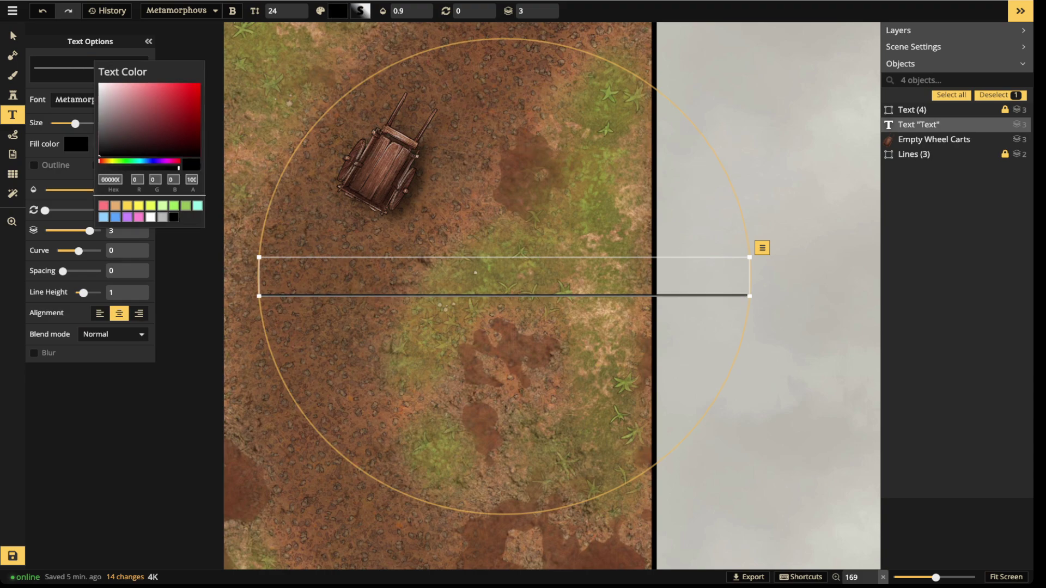
key(Escape)
key(bracketright)
key(bracketright)
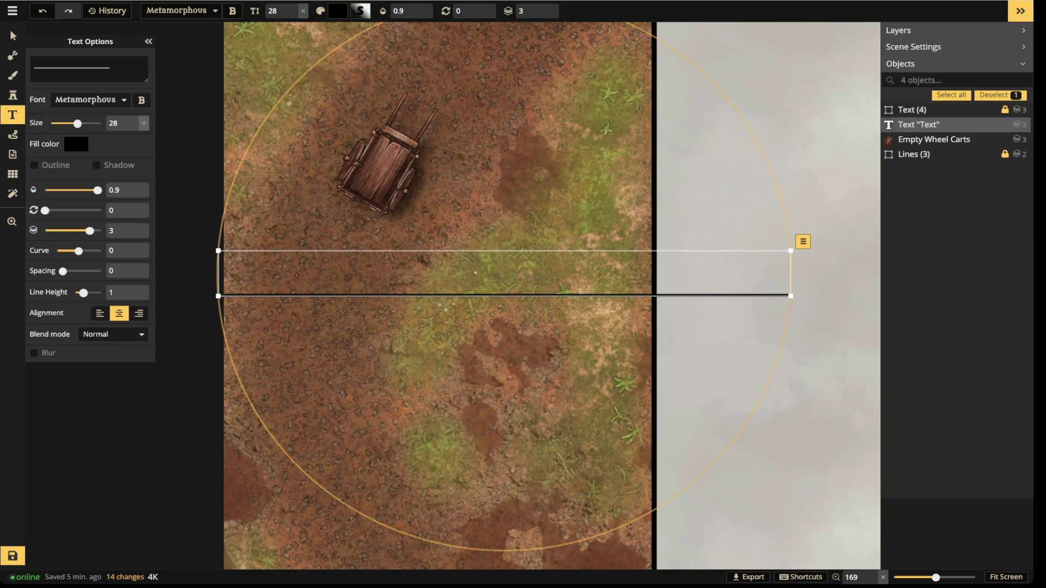
key(b)
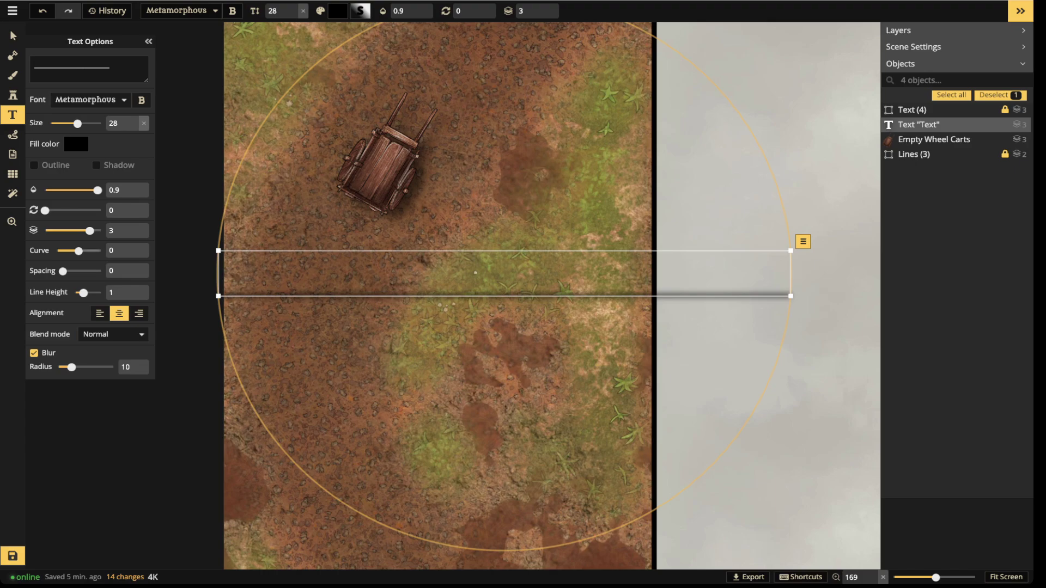
Bend the underscore line with a curve of 20 and rotate it to 255 degrees
drag(79, 251, 80, 250)
drag(45, 210, 84, 211)
scroll(314, 479, down, 2)
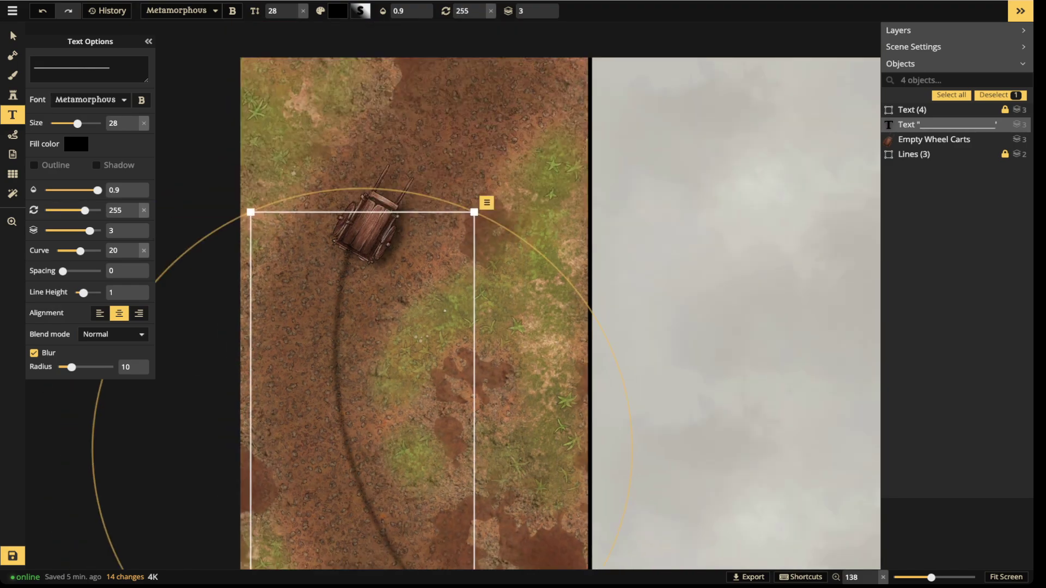
Put the curved line on layer 1, rotate it to 263 and align it behind the cart's west wheel
click(542, 14)
click(543, 15)
drag(338, 349, 321, 345)
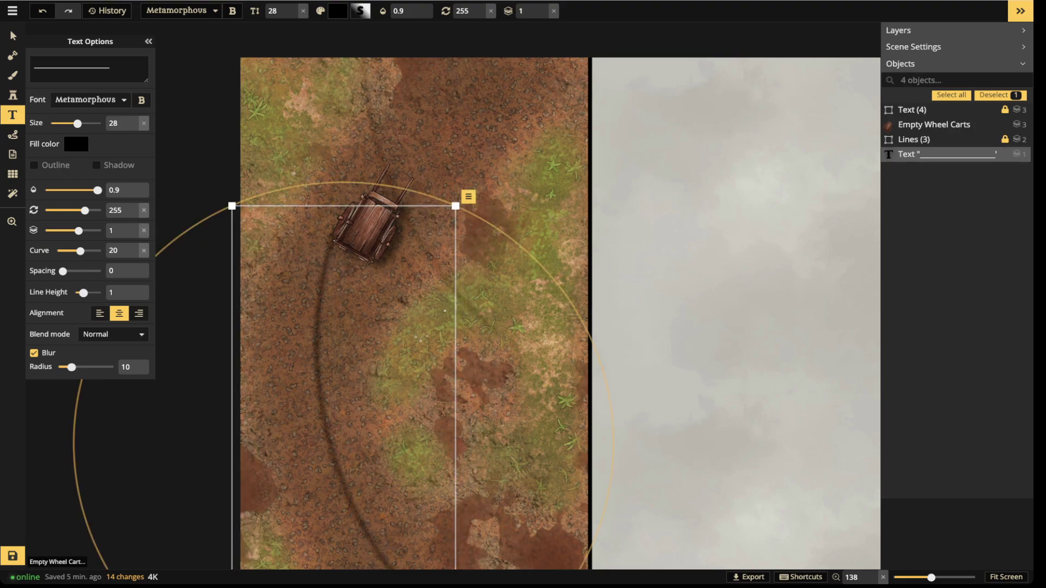
scroll(367, 229, up, 4)
drag(330, 381, 304, 368)
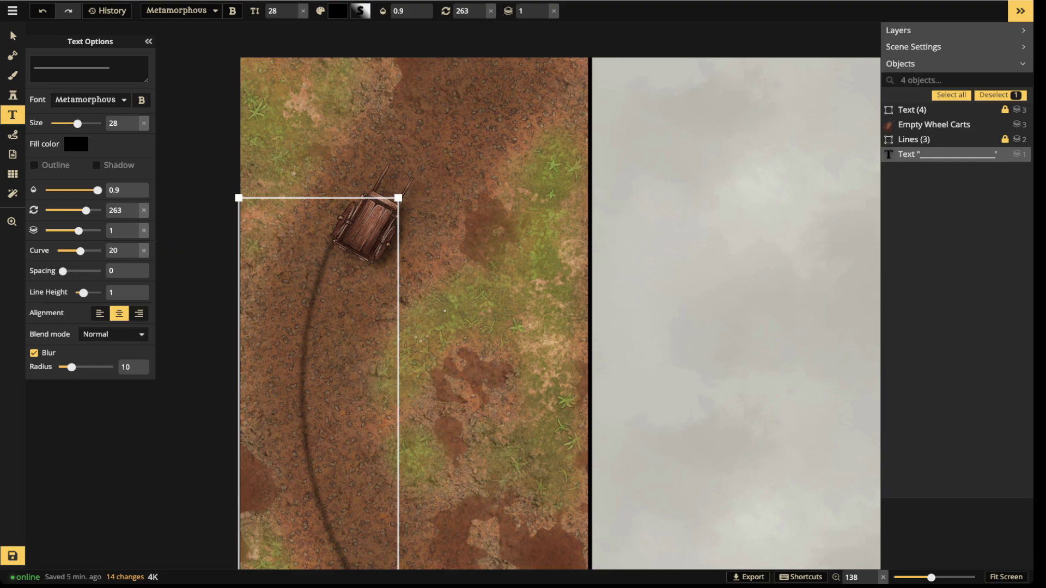
Duplicate the curved track line, align the copy behind the cart's east wheel and rotate it to 260
key(ctrl+v)
drag(434, 343, 383, 445)
drag(369, 377, 355, 378)
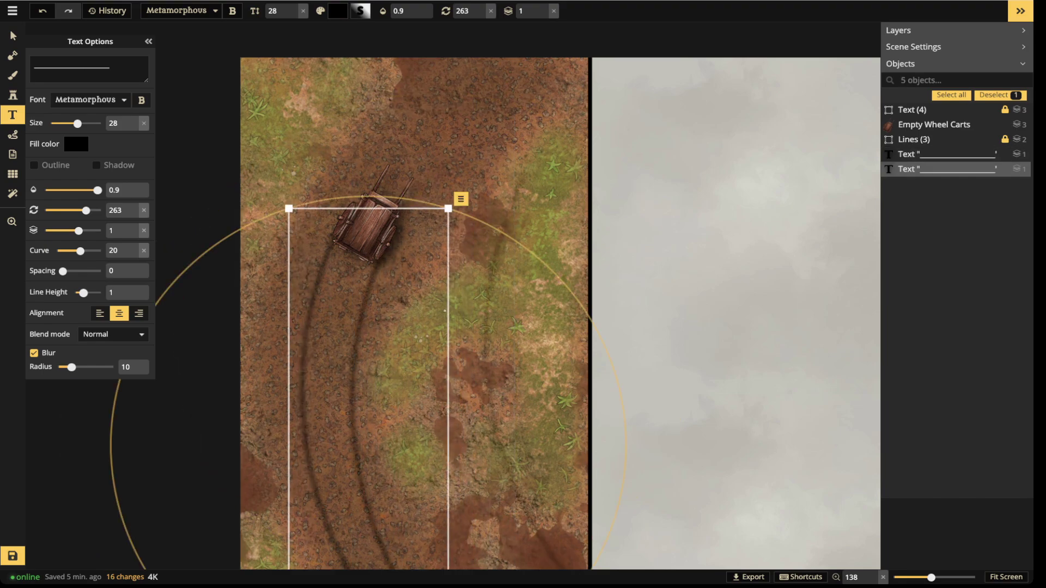
drag(502, 232, 530, 249)
drag(352, 376, 355, 381)
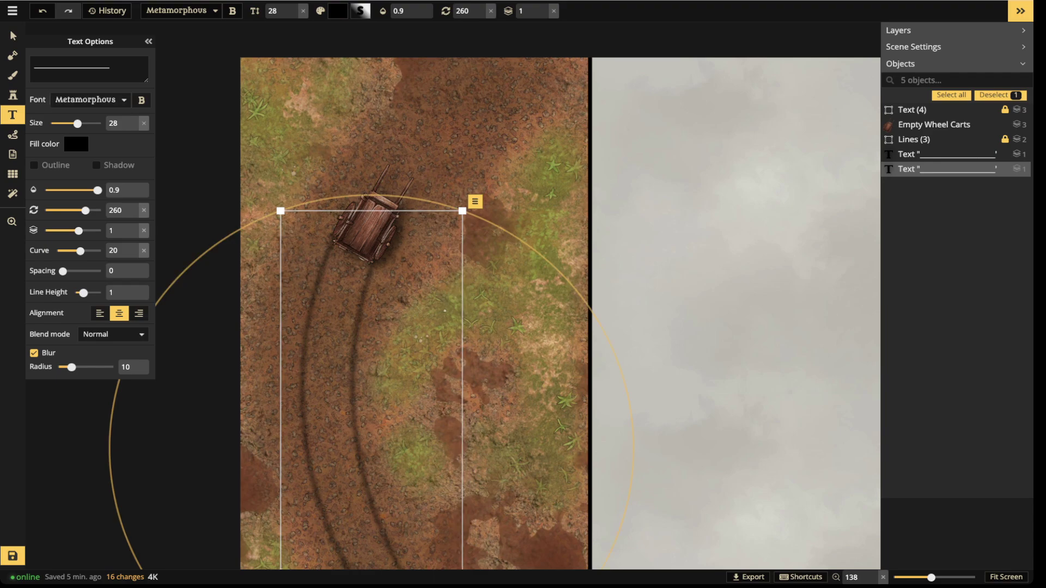
Rotate the cart to 15 degrees and move it slightly west so its wheels meet the two tracks
key(s)
click(369, 227)
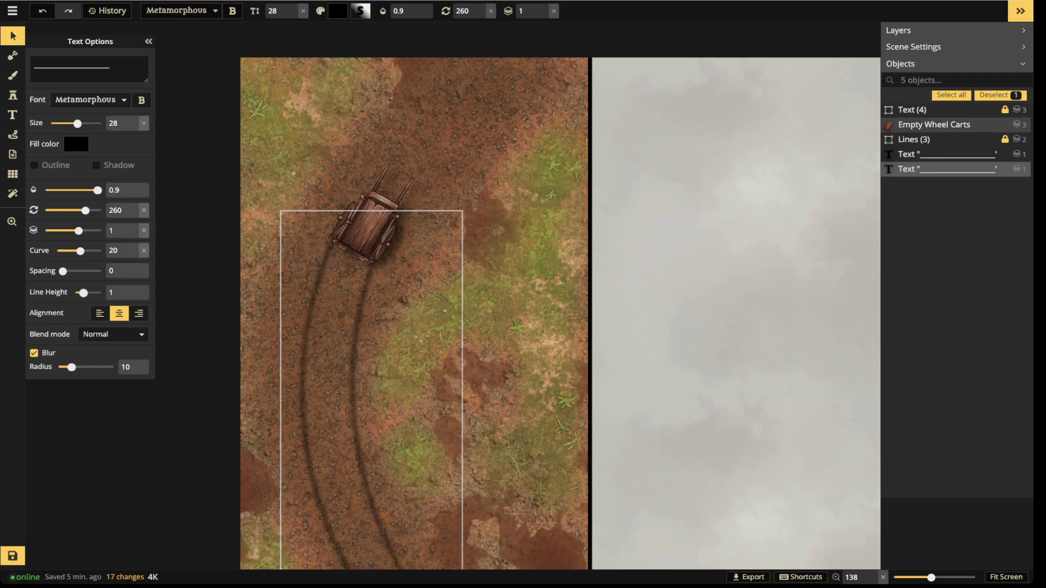
scroll(376, 240, up, 2)
drag(376, 239, 351, 230)
scroll(364, 229, down, 1)
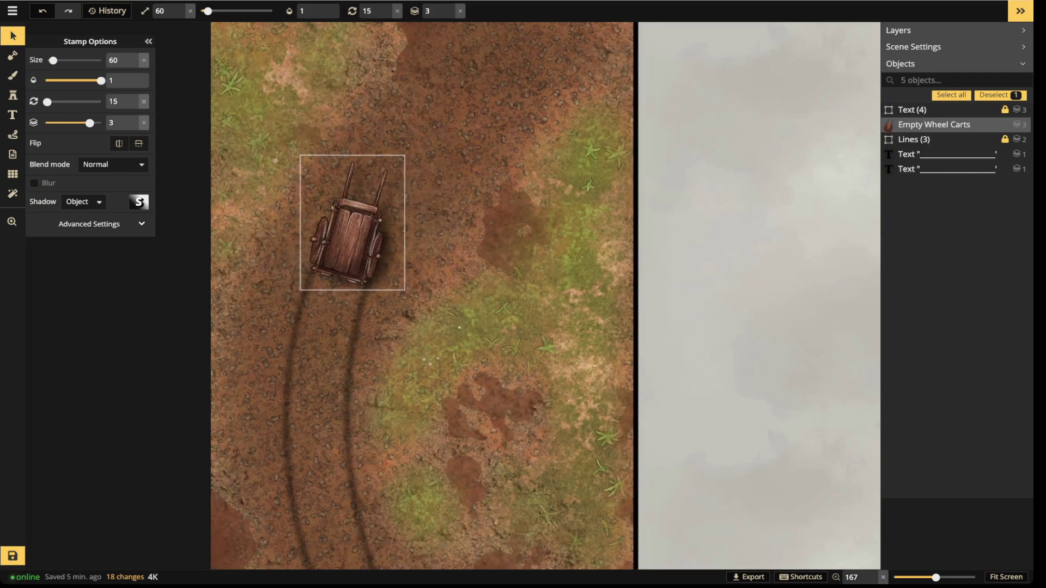
scroll(356, 247, down, 3)
key(Escape)
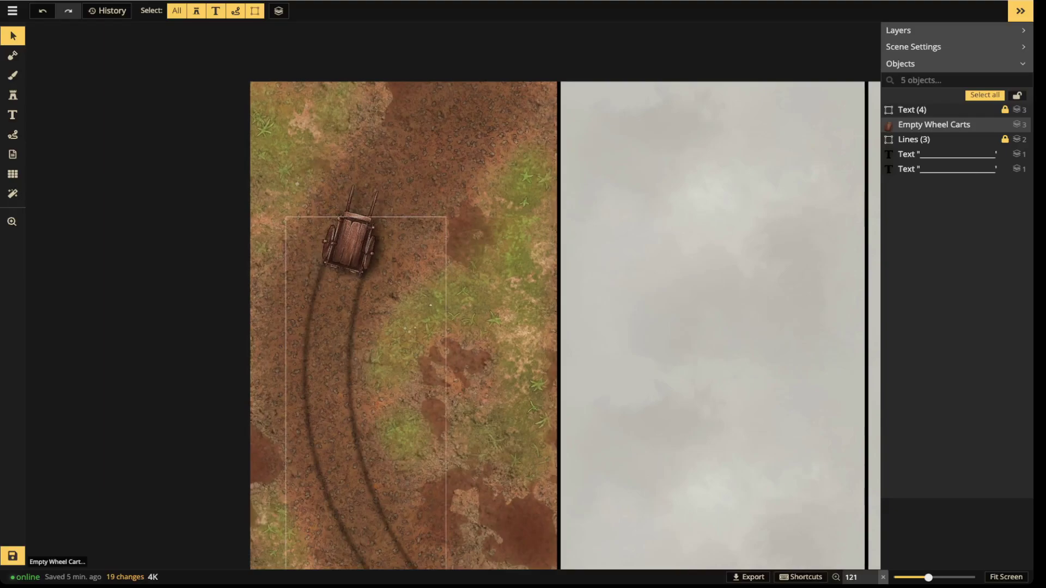
click(352, 316)
scroll(347, 350, down, 3)
drag(347, 350, 337, 269)
key(Escape)
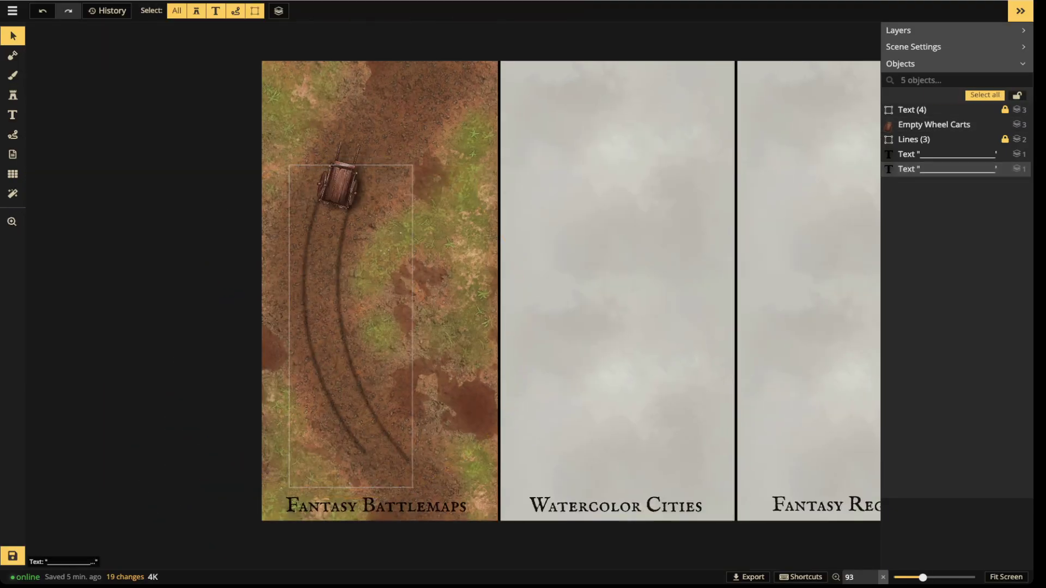
click(947, 169)
shift+click(947, 154)
key(ctrl+g)
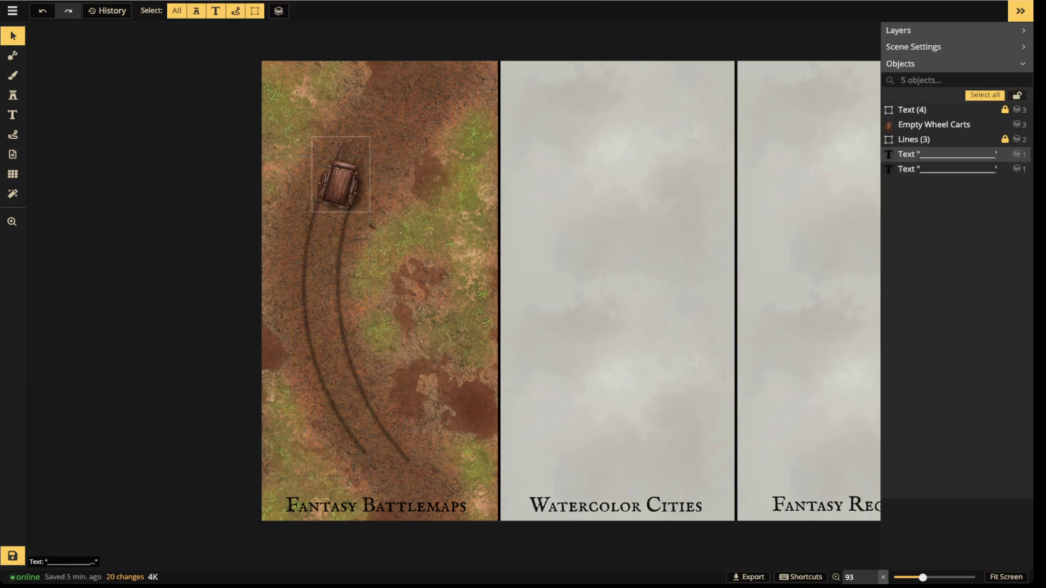
Draw free-hand blurred black tracks from the cart to the panel's north edge and alongside the curved tracks to the south
click(13, 135)
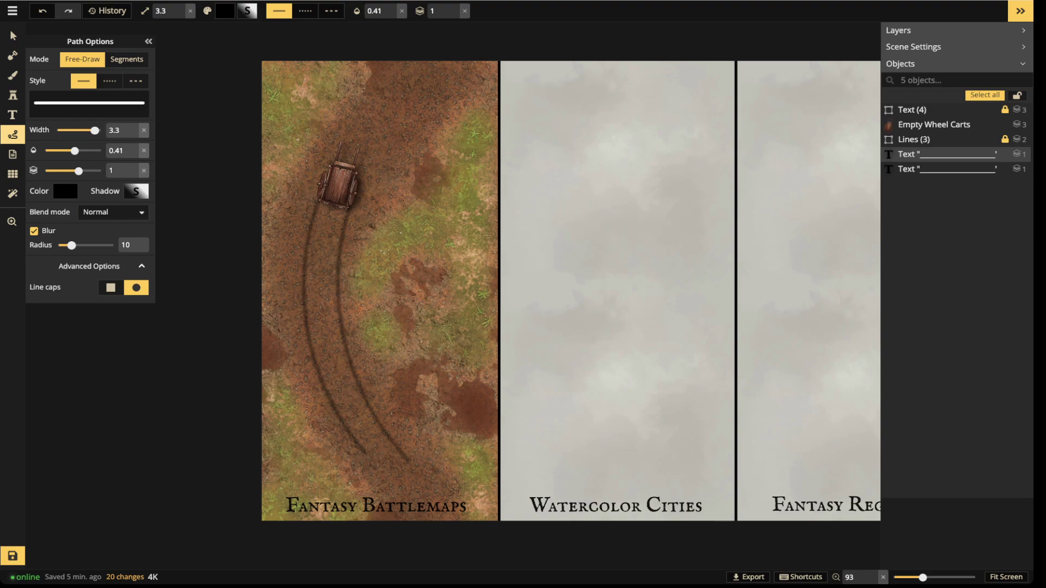
mouse_move(473, 63)
mouse_down()
mouse_move(360, 180)
mouse_move(350, 142)
mouse_move(393, 98)
mouse_up()
key(Escape)
key(Escape)
drag(402, 87, 417, 64)
mouse_move(312, 231)
mouse_down()
mouse_move(312, 284)
mouse_move(346, 420)
mouse_up()
mouse_move(361, 461)
mouse_down()
mouse_move(391, 489)
mouse_move(334, 311)
mouse_up()
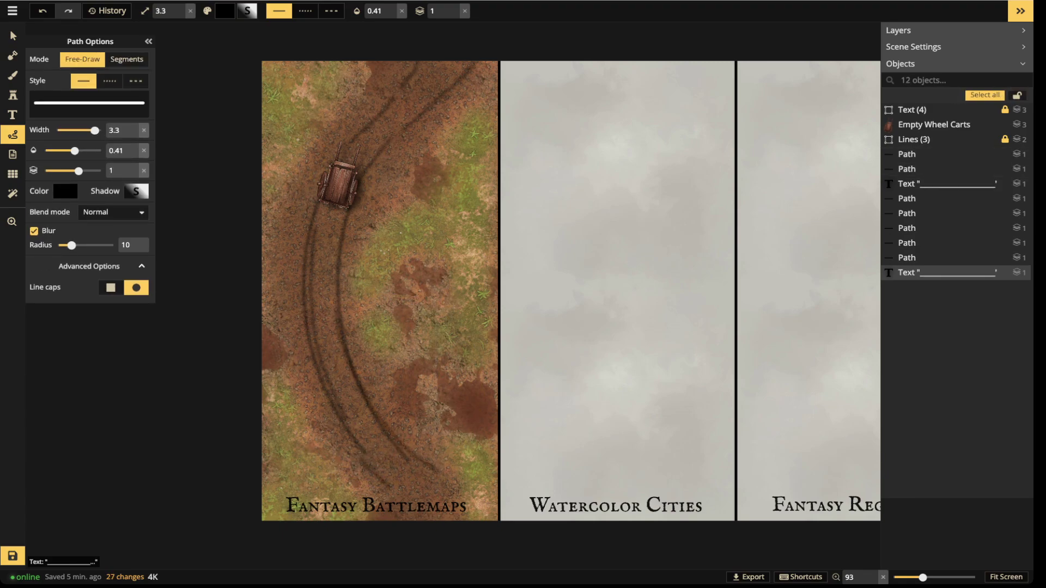
Draw more overlapping wheel tracks fanning out south of the cart and doubling the pair that leads north
drag(318, 217, 285, 347)
mouse_move(339, 216)
mouse_down()
mouse_move(324, 289)
mouse_move(352, 386)
mouse_up()
drag(362, 162, 493, 64)
mouse_move(348, 153)
mouse_down()
mouse_move(383, 109)
mouse_move(400, 61)
mouse_up()
key(Escape)
drag(329, 207, 306, 387)
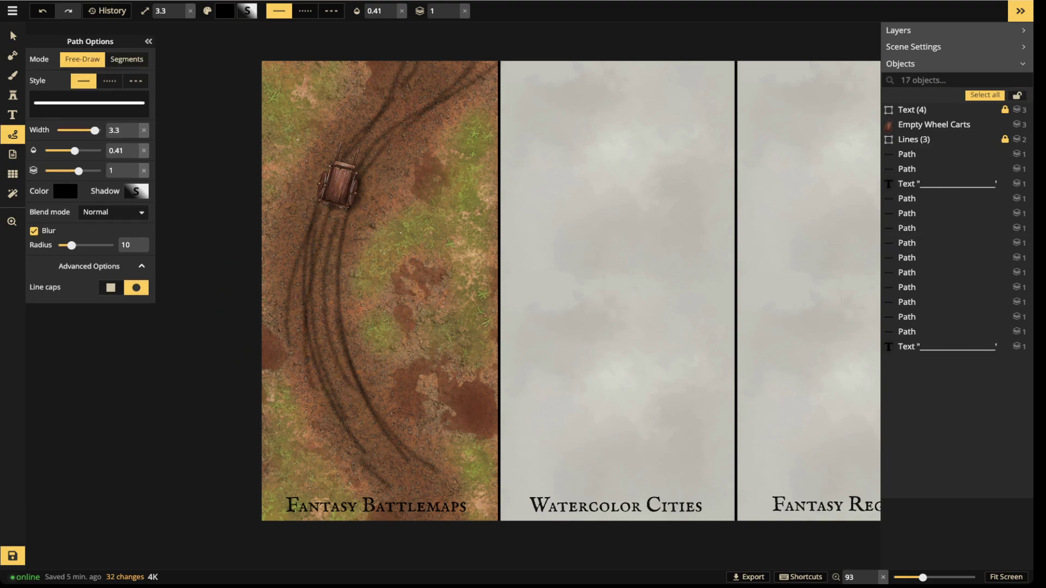
Lower the opacity of the east underscore track to 0.36
click(13, 35)
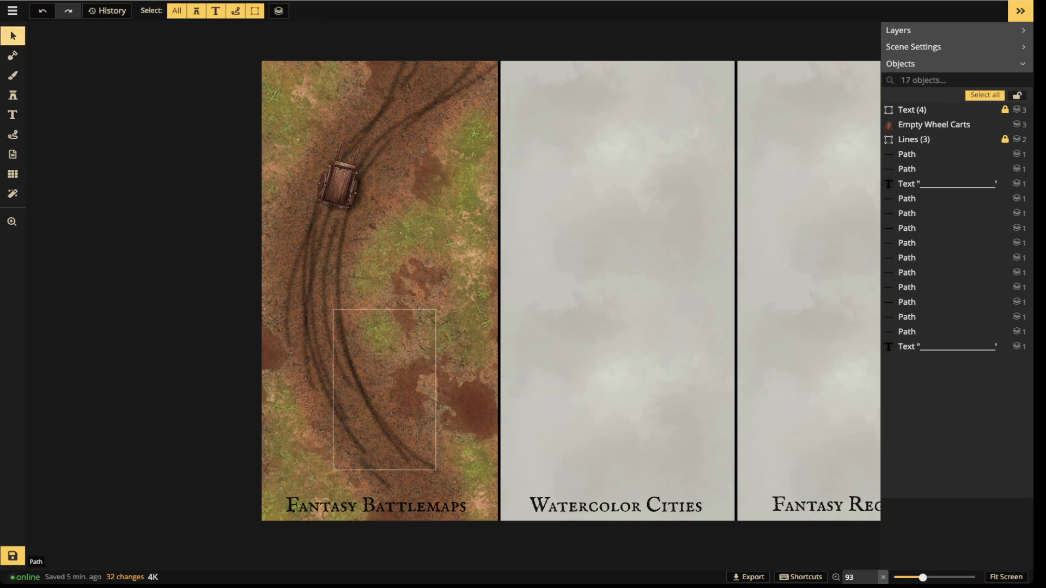
click(318, 327)
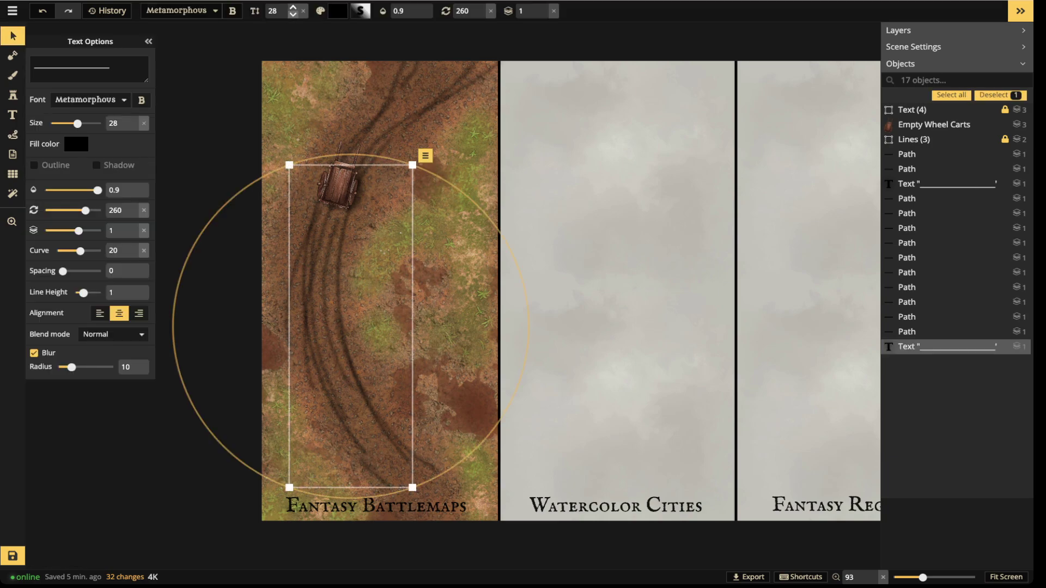
click(418, 15)
text(0.36)
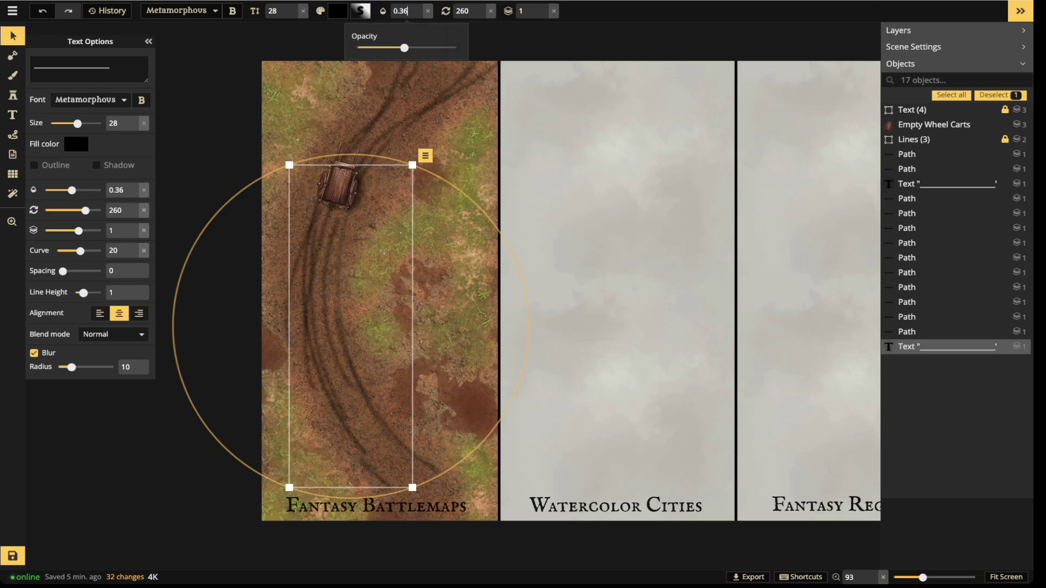
Select four of the free-drawn track paths north and south of the cart and reduce their opacity to 0.23
click(926, 258)
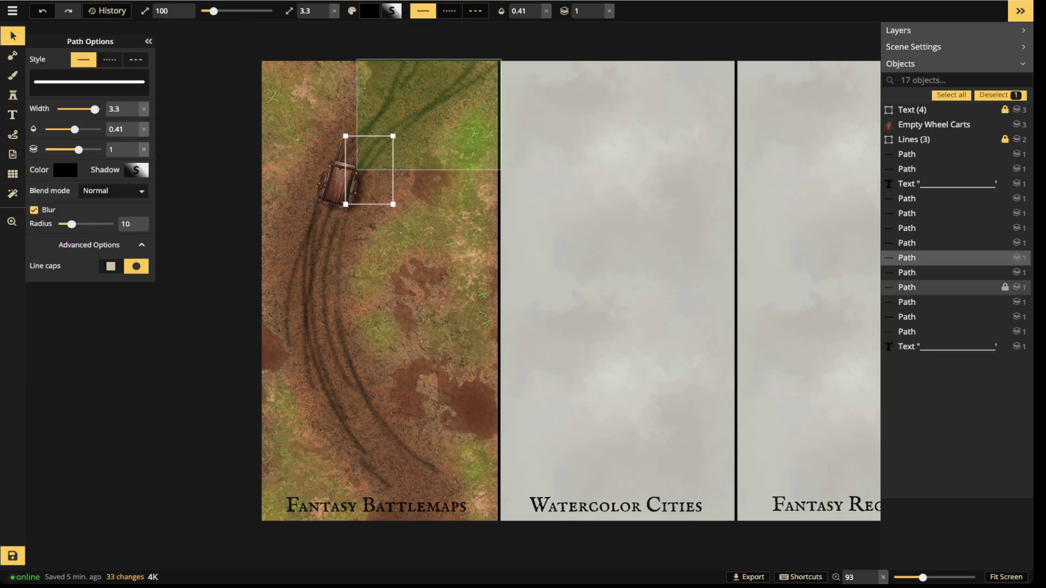
ctrl+click(926, 287)
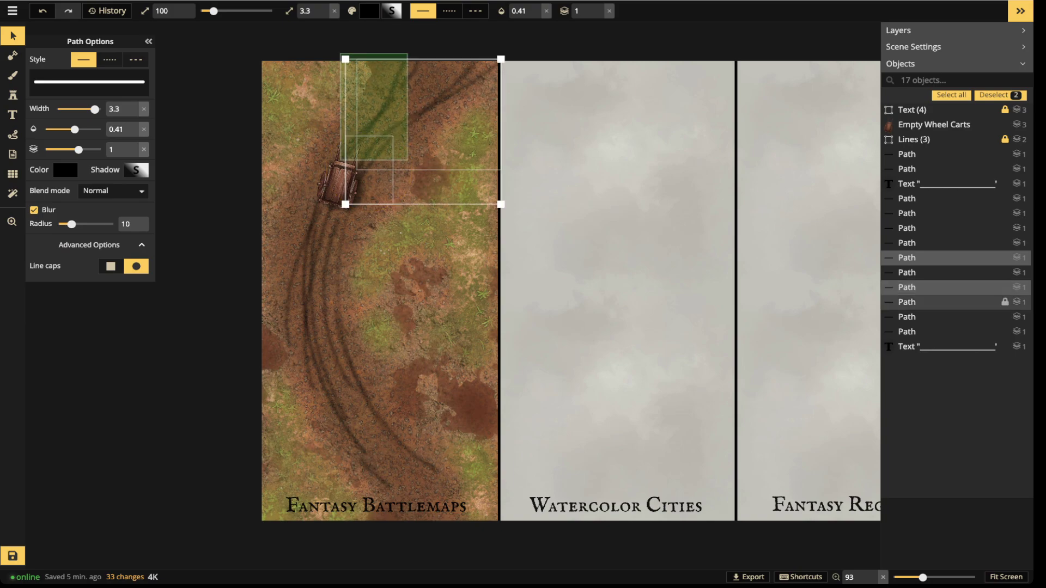
ctrl+click(926, 317)
ctrl+click(906, 213)
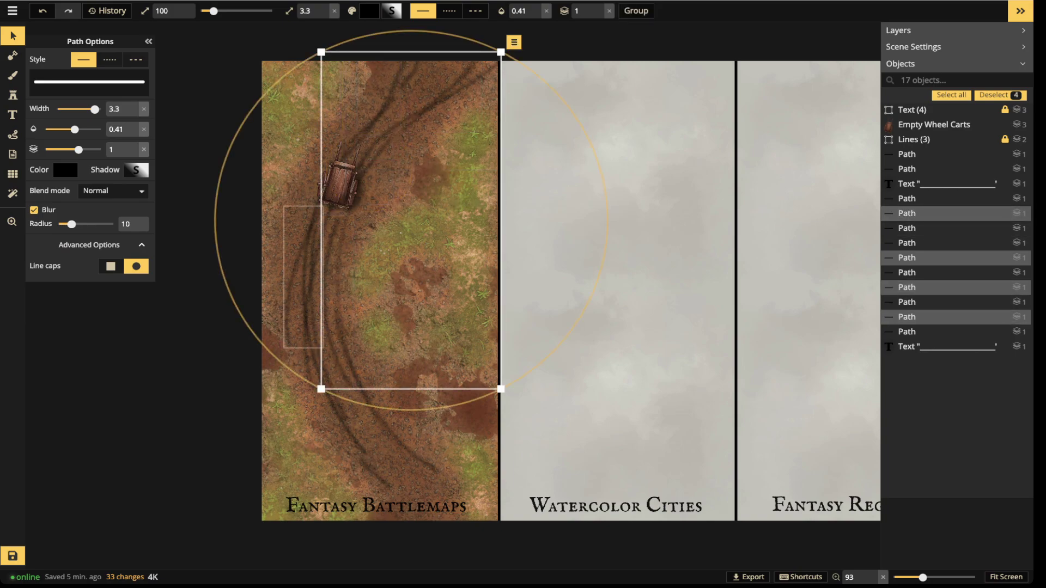
drag(74, 129, 73, 129)
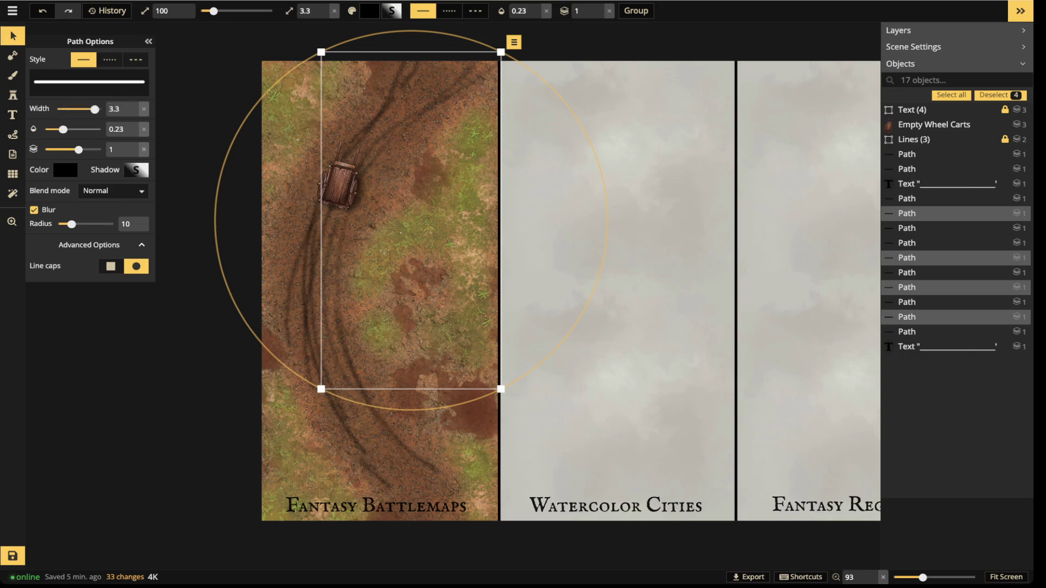
key(Escape)
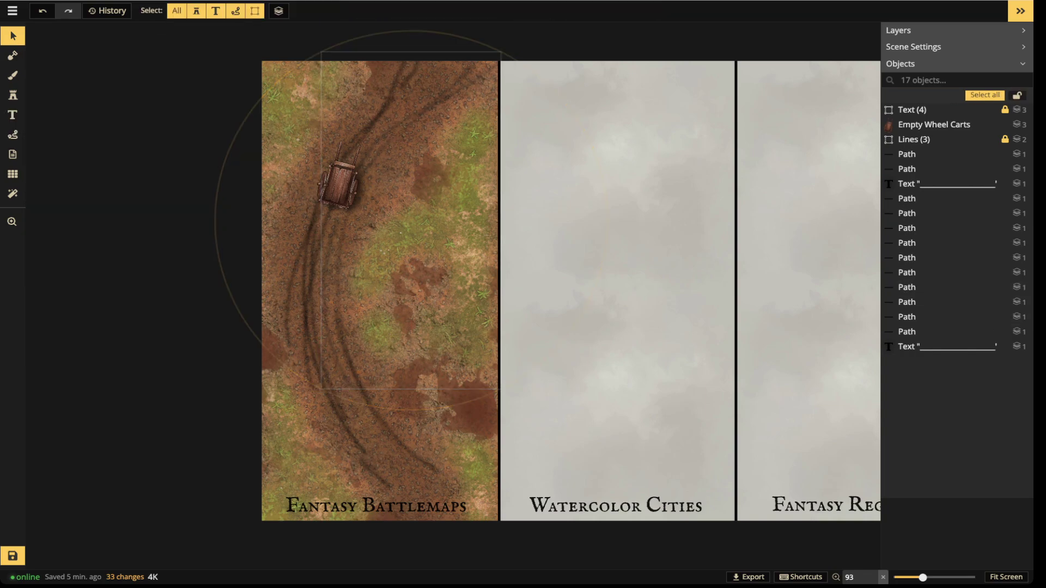
Lower the opacity of the westernmost free-drawn track south of the cart and of the west underscore track
click(907, 243)
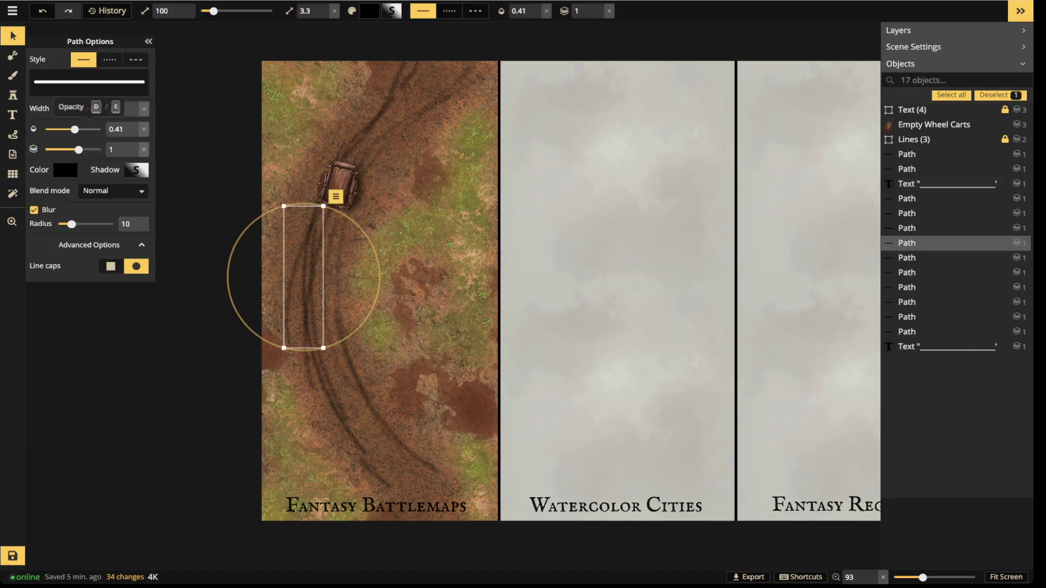
key(Escape)
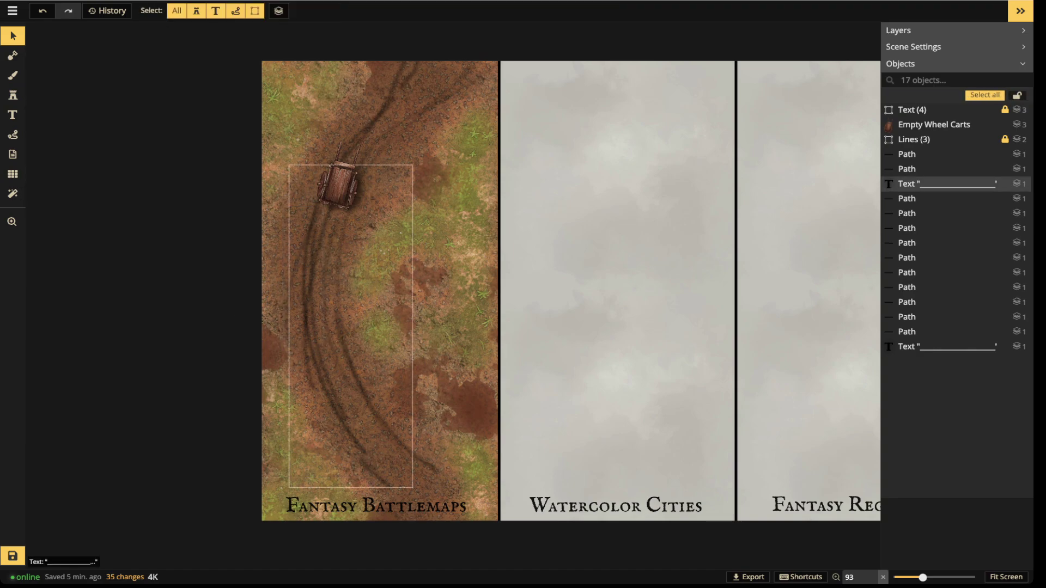
click(390, 326)
key(Escape)
click(314, 317)
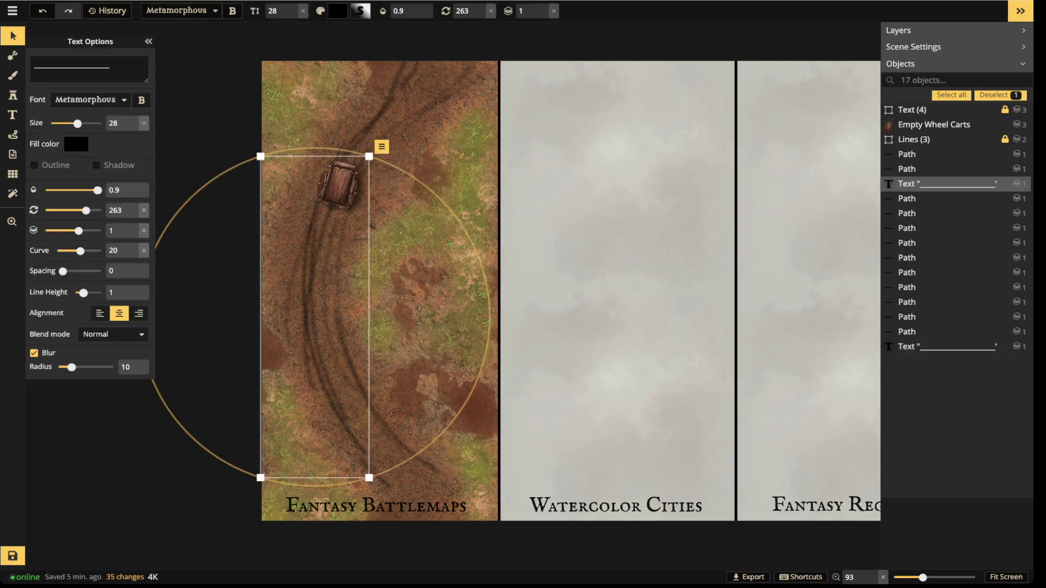
drag(98, 190, 88, 190)
key(Escape)
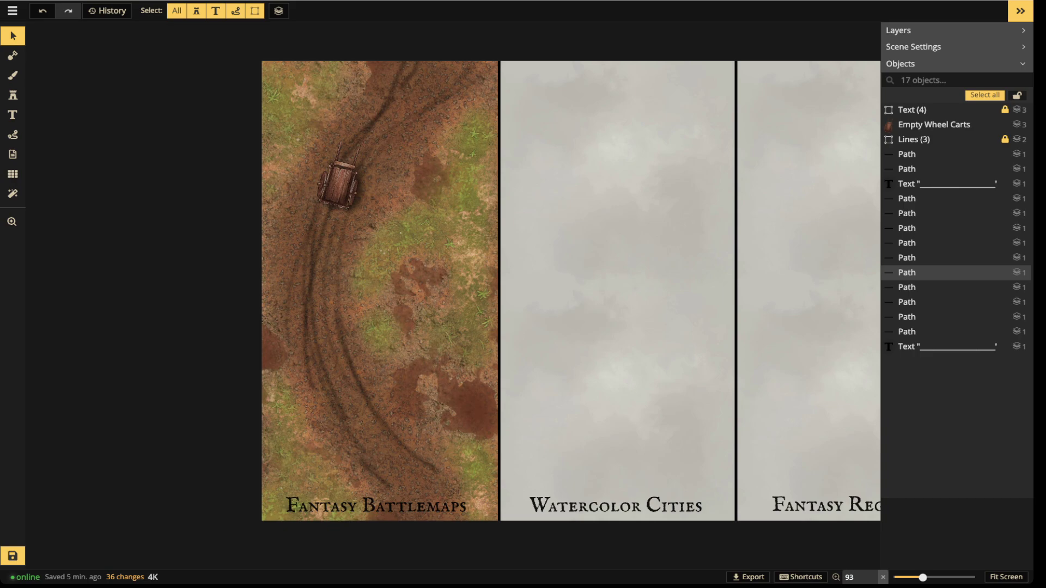
drag(216, 252, 477, 373)
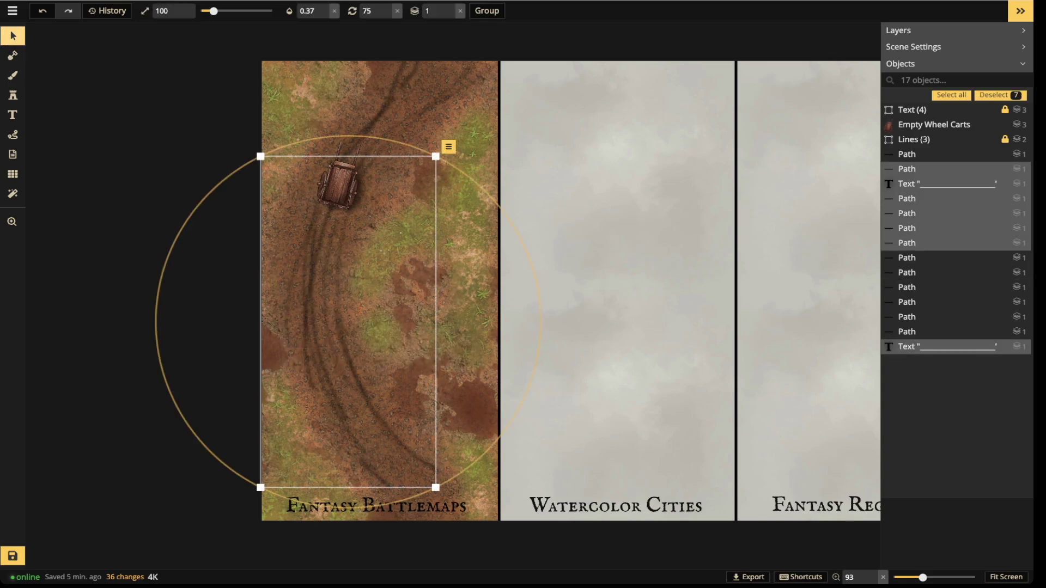
click(1005, 184)
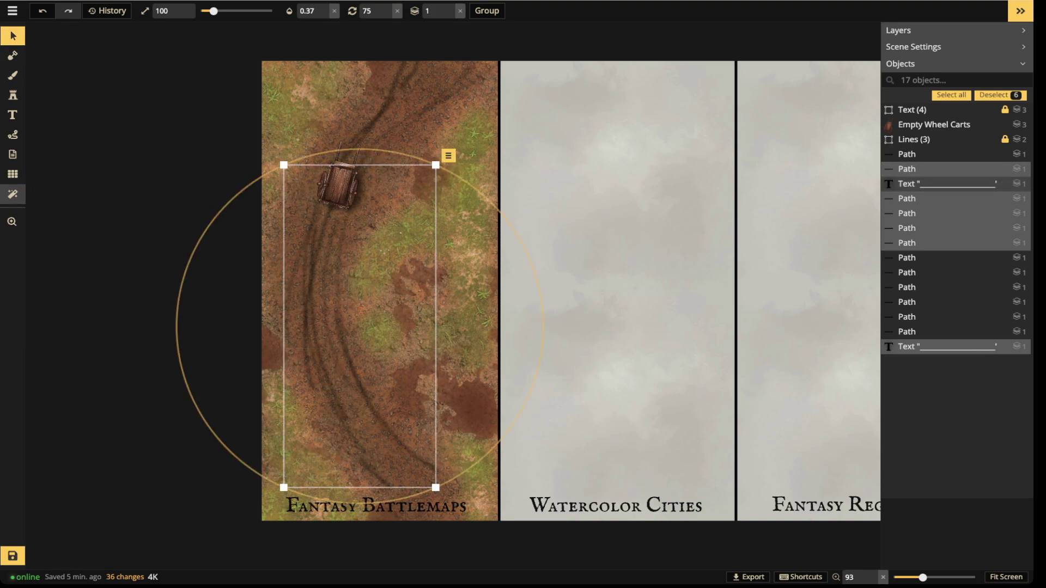
click(13, 194)
click(12, 36)
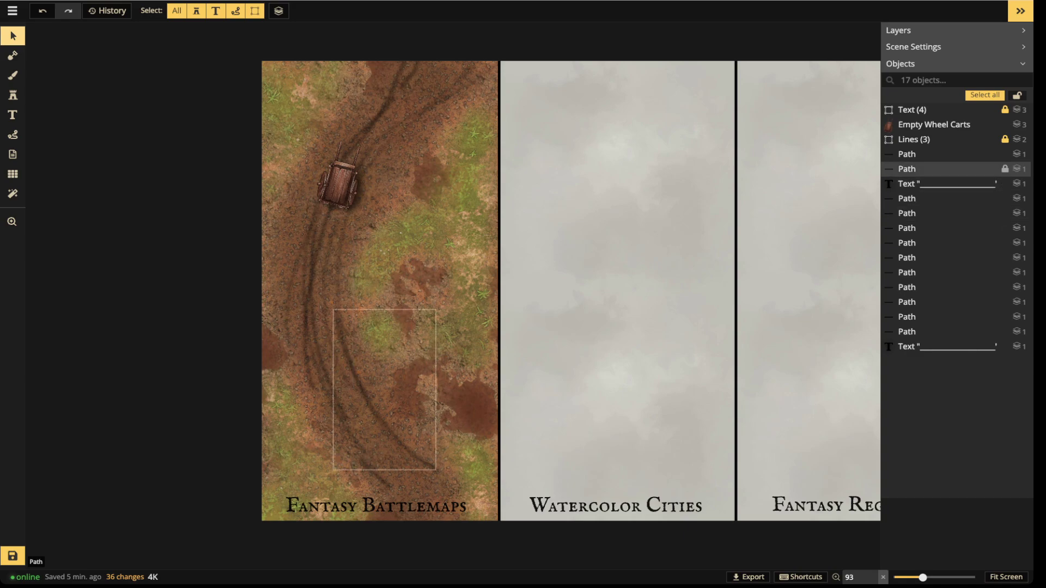
Restrict selection to paths, select the free-drawn tracks across the Fantasy Battlemaps panel, and reset their opacity to 1
click(177, 11)
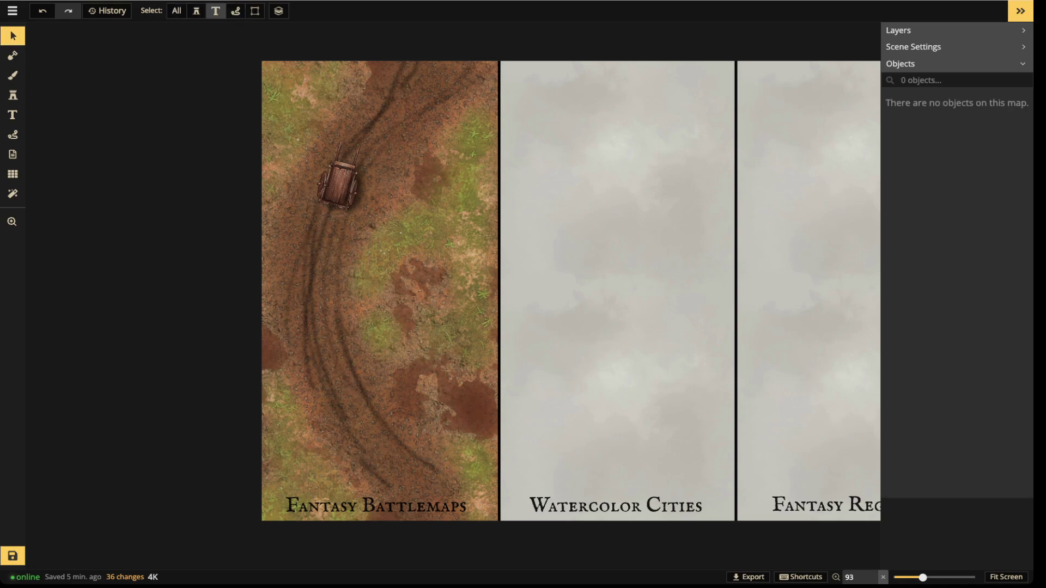
click(235, 10)
drag(234, 97, 678, 523)
click(112, 190)
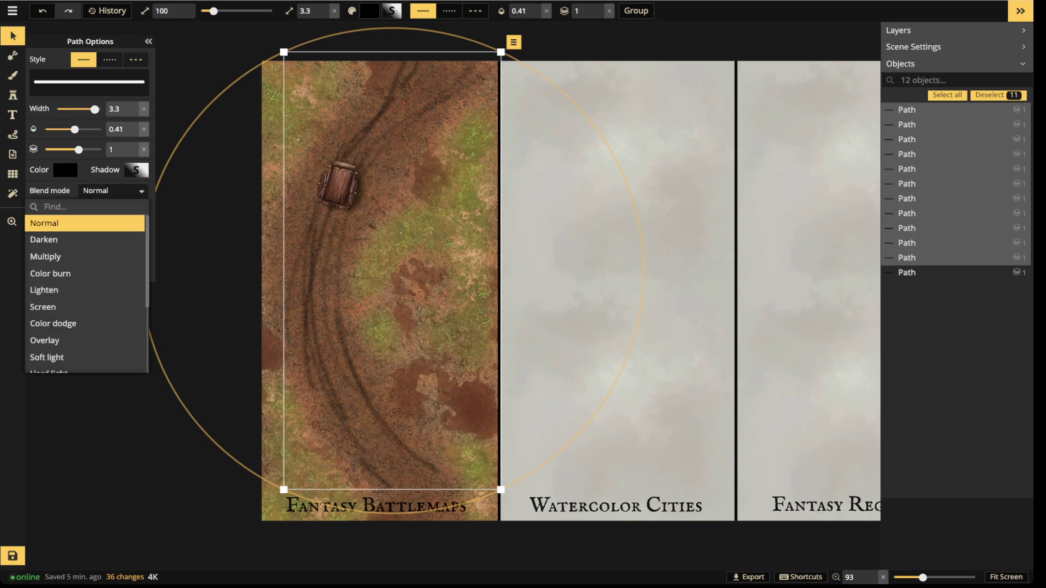
click(84, 239)
key(Up)
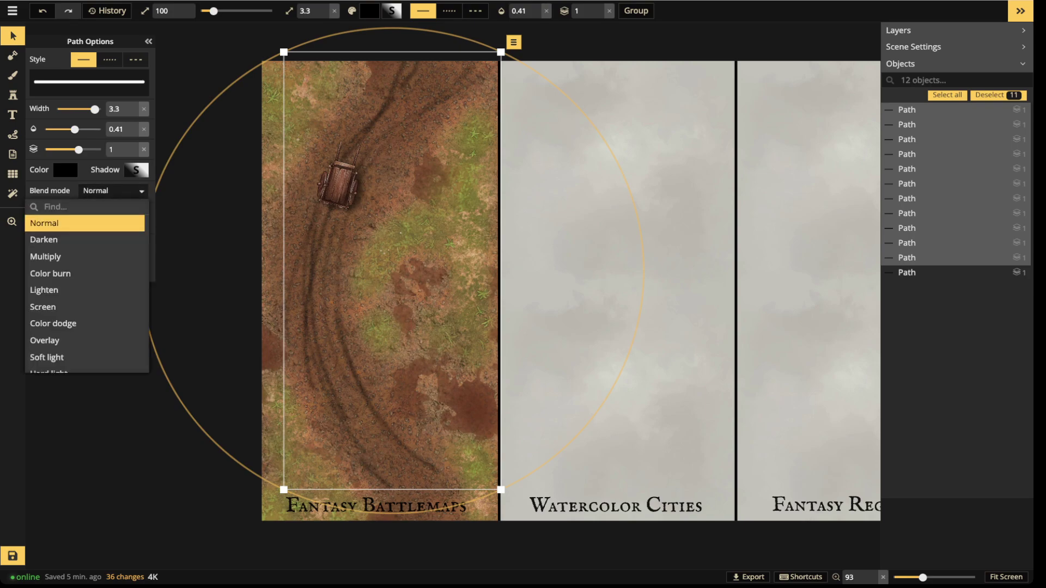
click(143, 129)
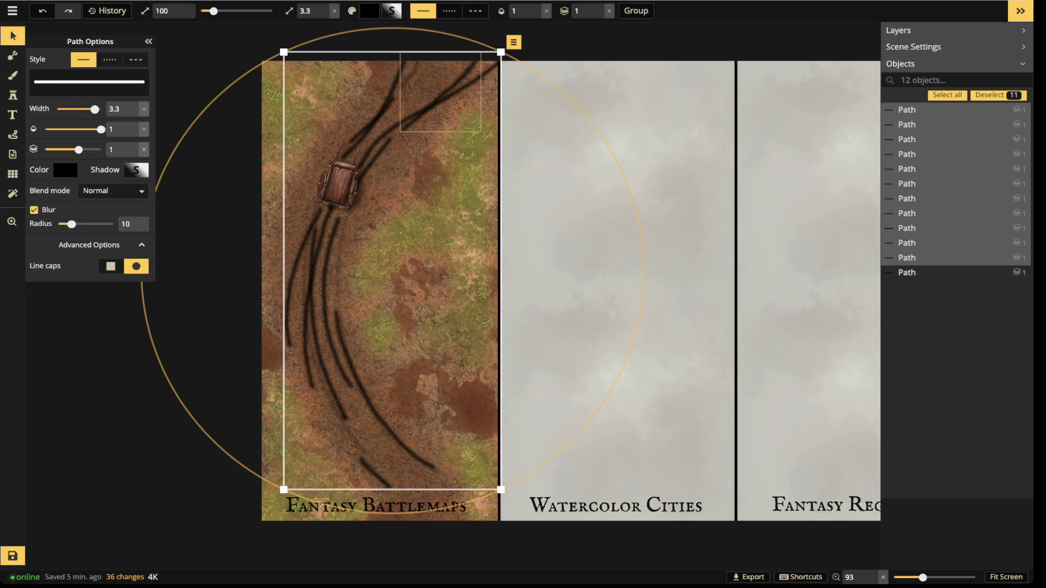
Try the blend modes from Darken through Luminosity on the selected track paths
click(113, 191)
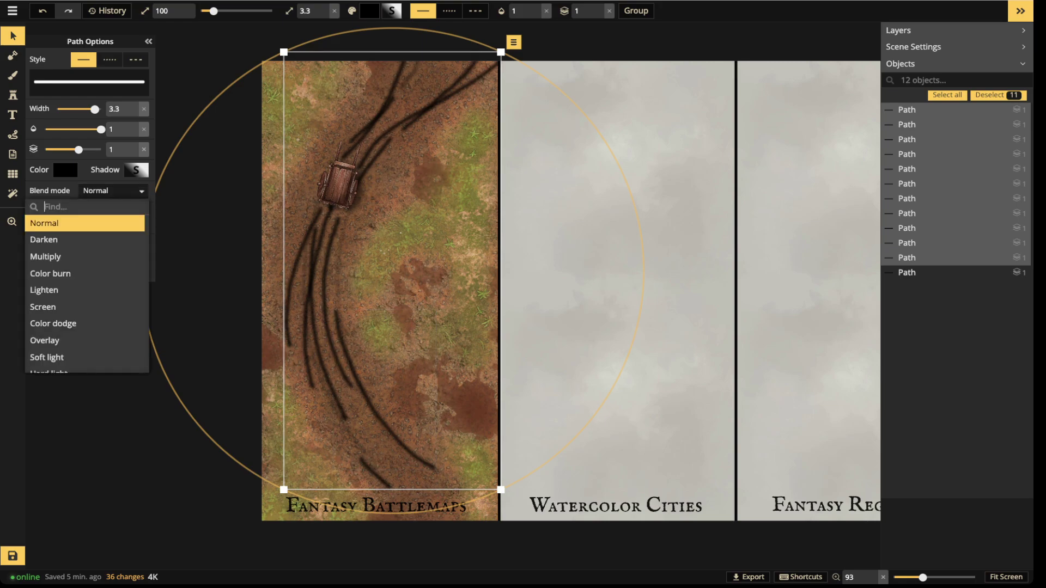
key(Down)
key(Down)
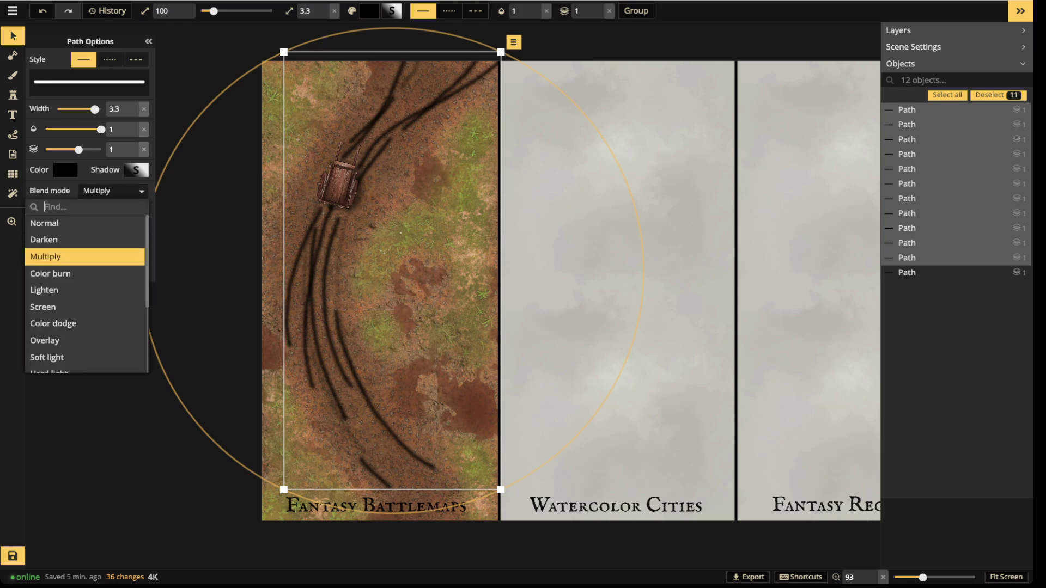
key(Down)
key(Down)
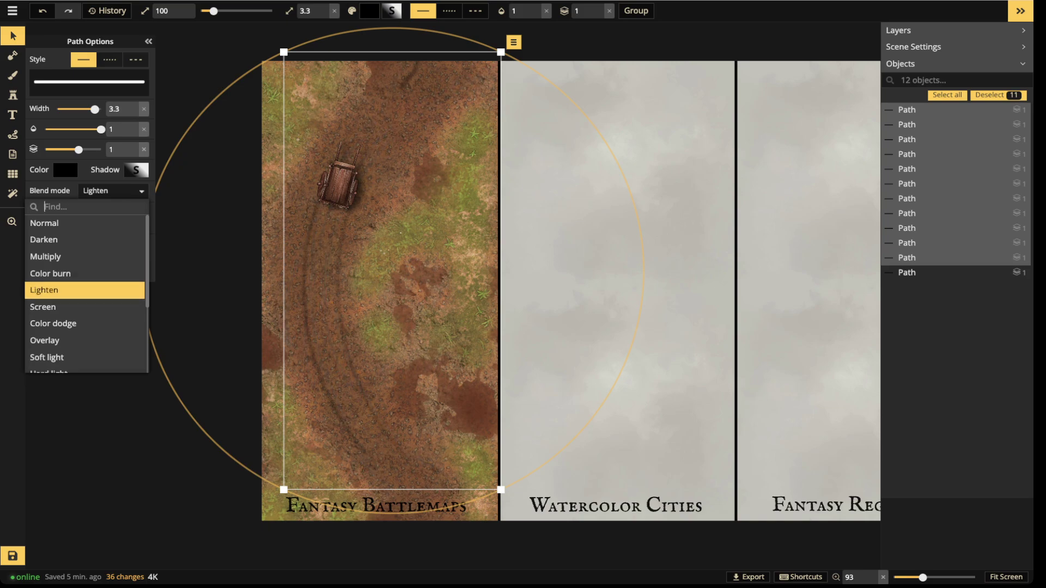
key(Down)
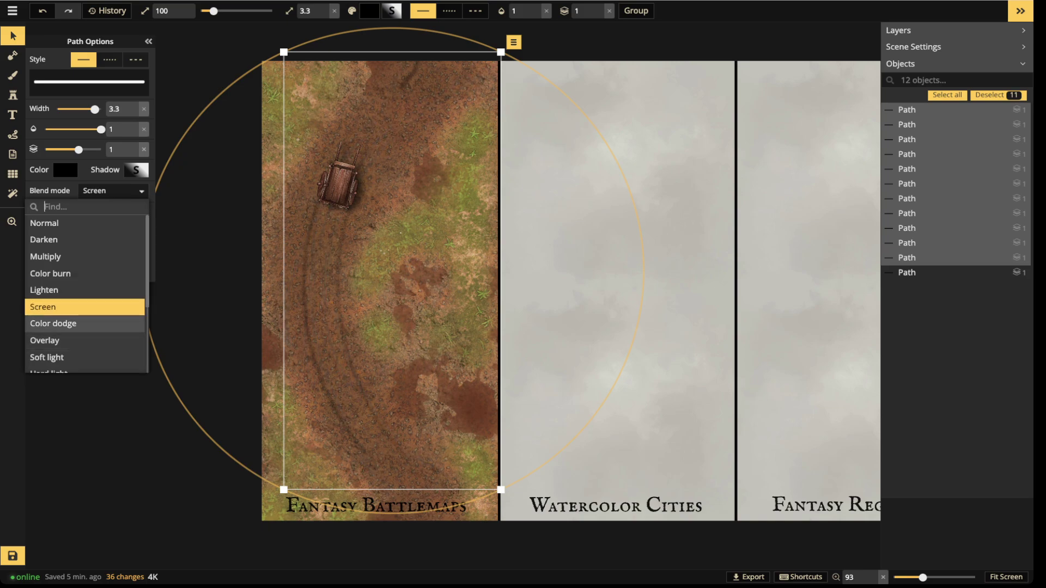
key(Down)
key(Down)
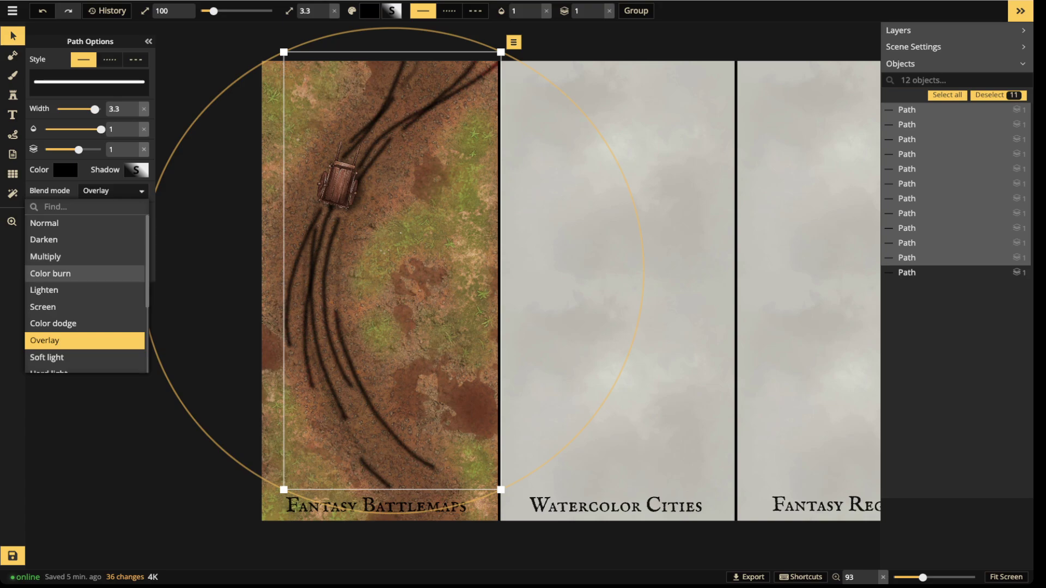
key(Down)
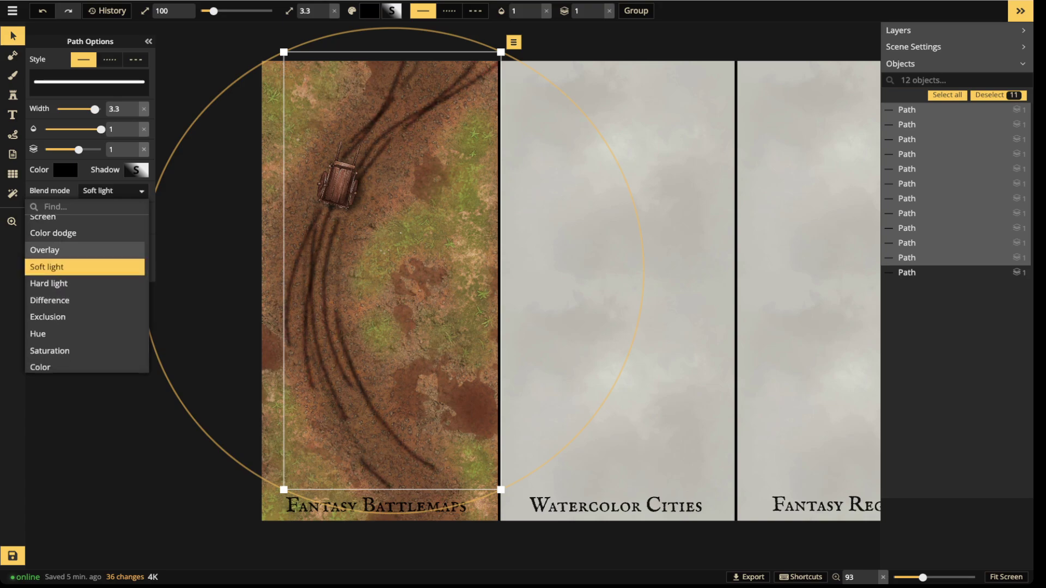
key(Down)
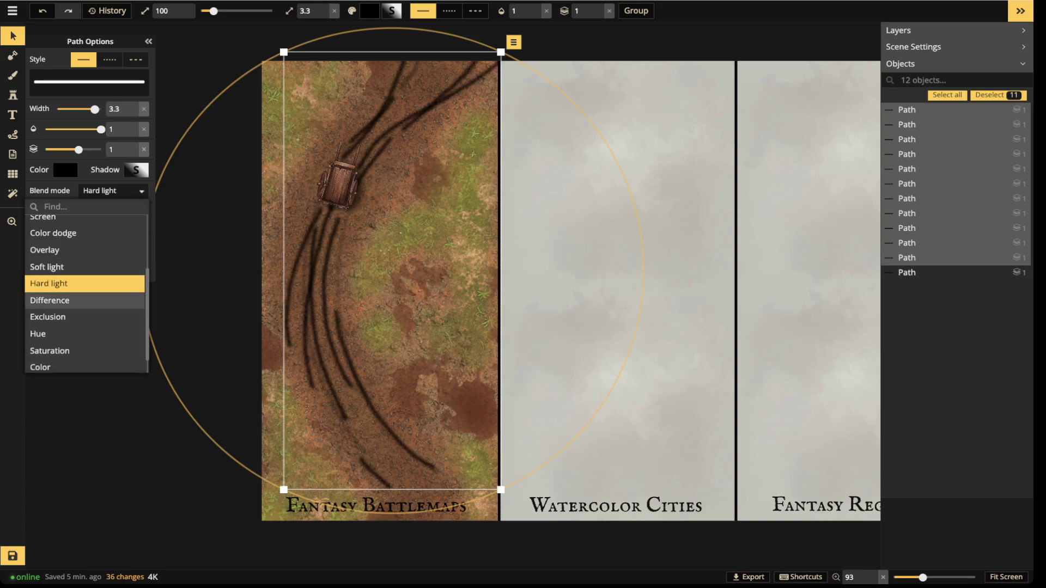
key(Down)
key(Down)
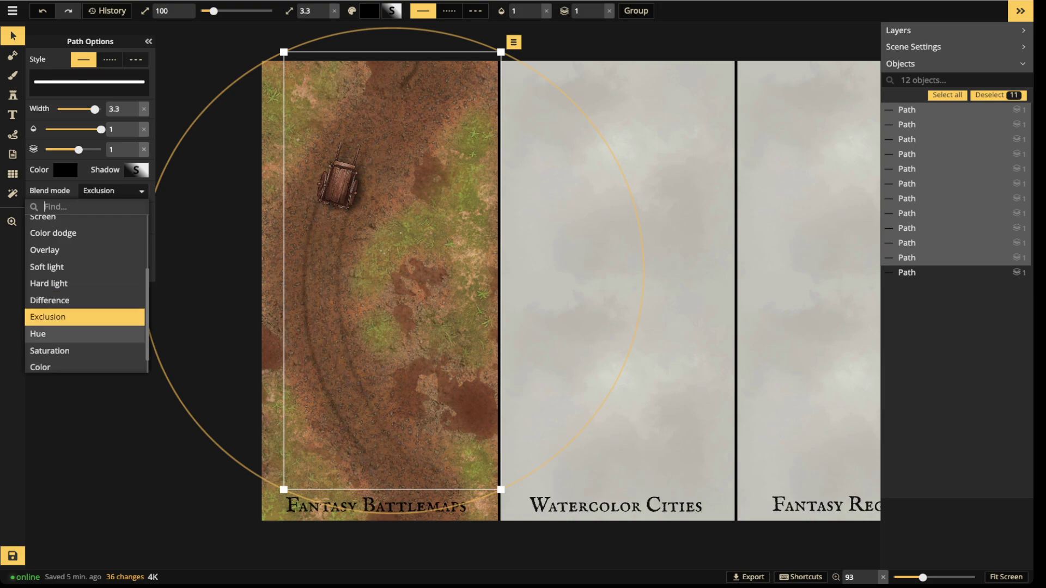
key(Down)
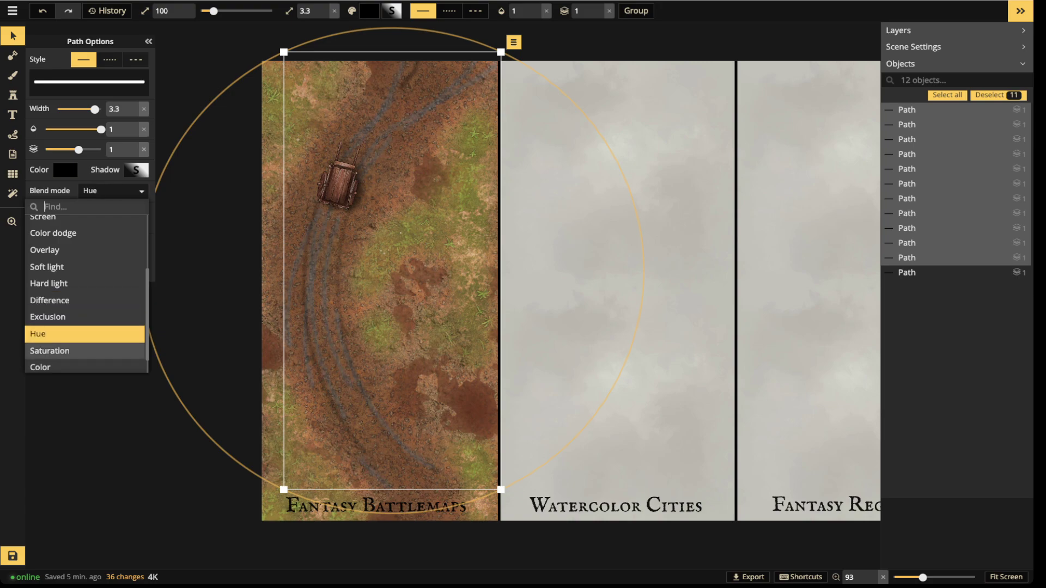
key(Down)
key(Down)
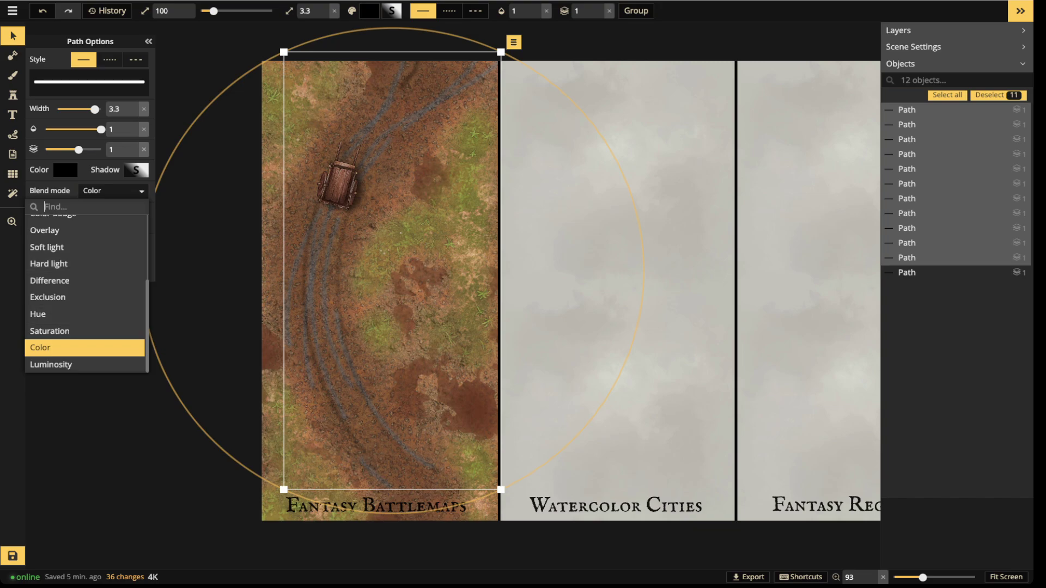
key(Down)
Set the selected tracks' blend mode to Overlay, lower their opacity, and clear the selection
scroll(82, 288, up, 3)
click(82, 340)
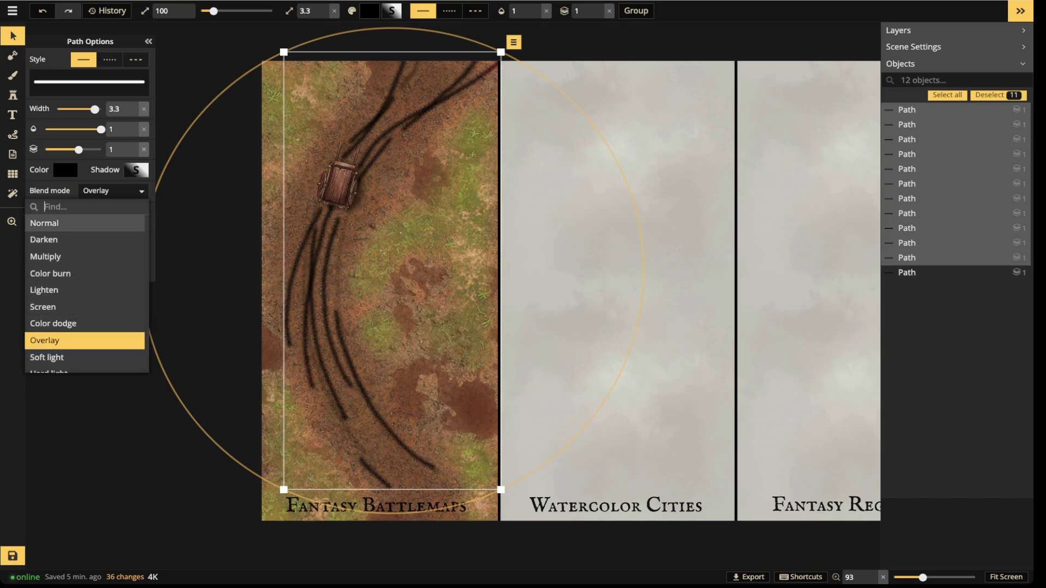
drag(101, 130, 66, 129)
key(Escape)
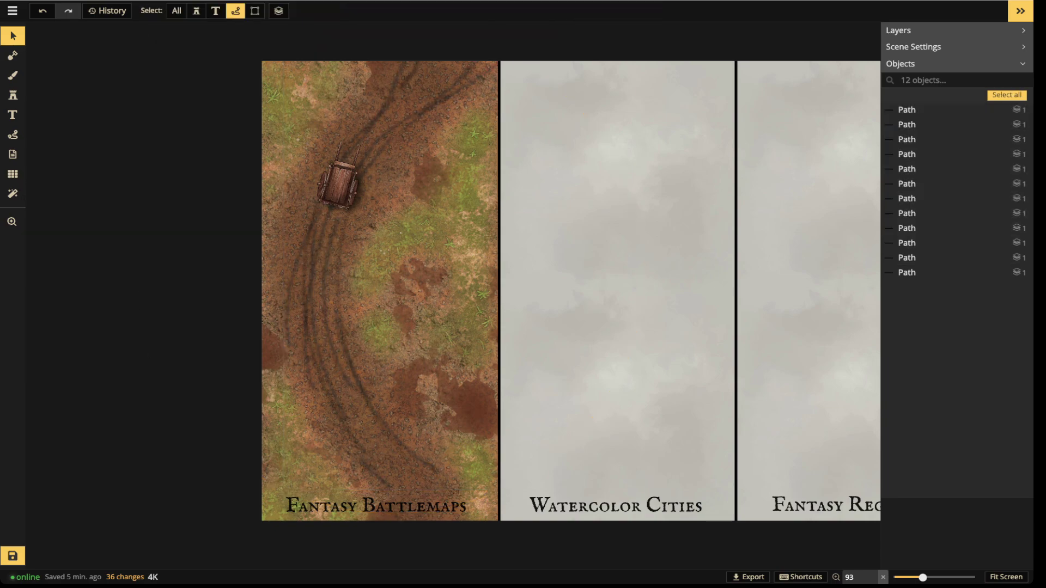
Place a test underscore track over the grass east of the road and try the Overlay blend mode on it
click(12, 115)
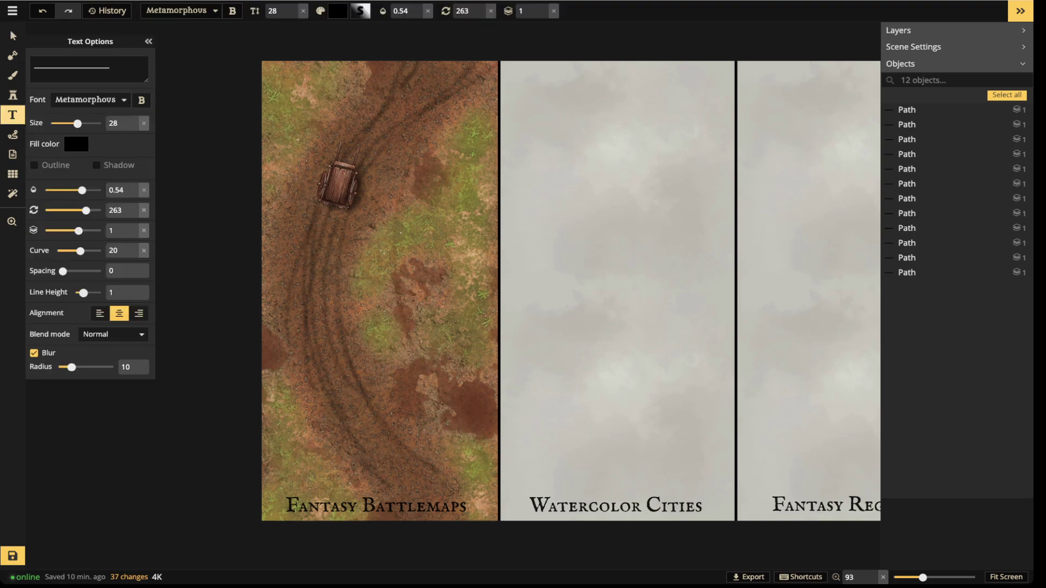
click(409, 271)
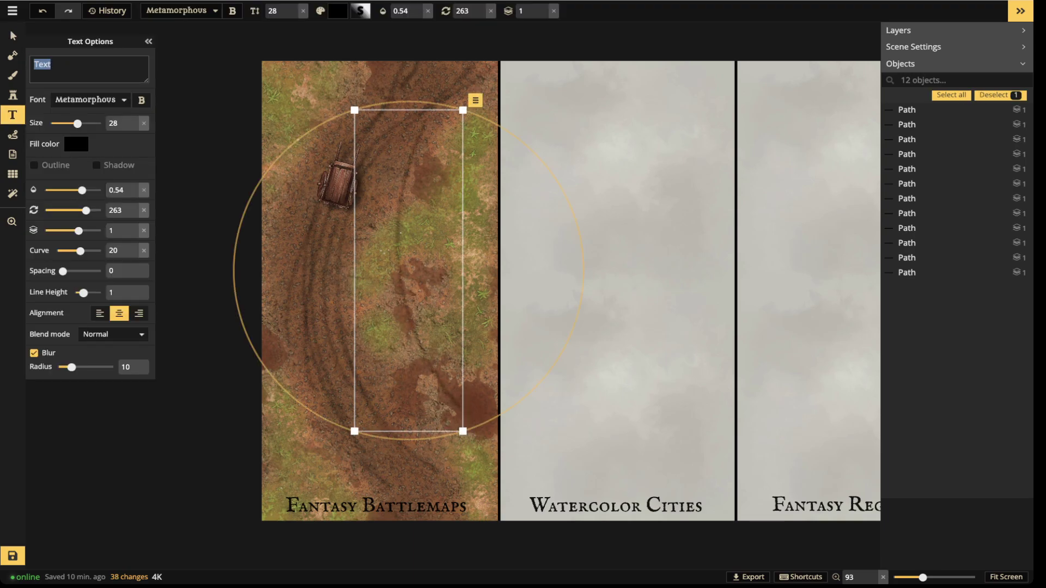
click(113, 334)
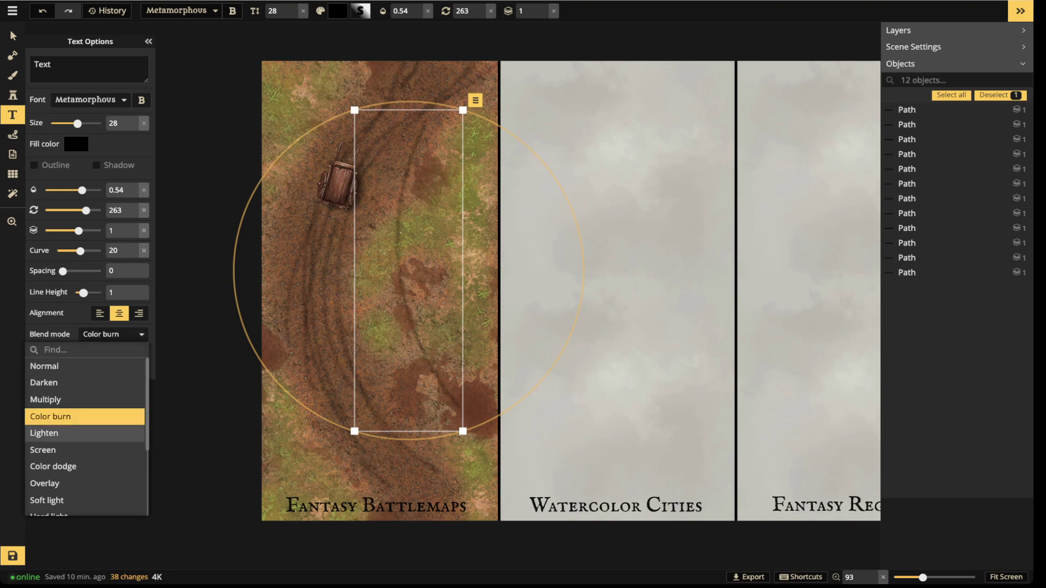
click(85, 483)
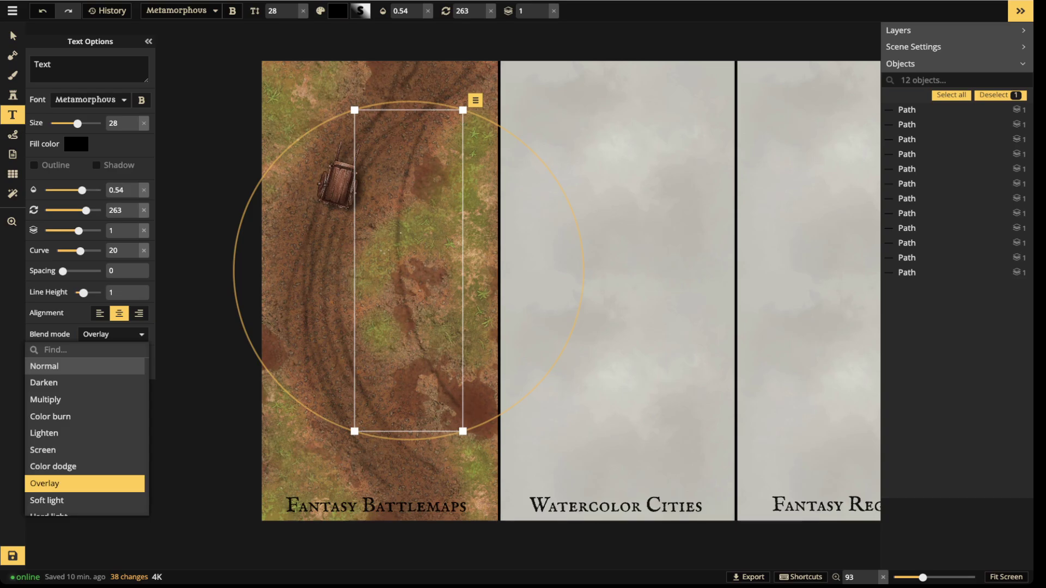
Shift the test underscore track slightly south and delete it
scroll(407, 229, up, 5)
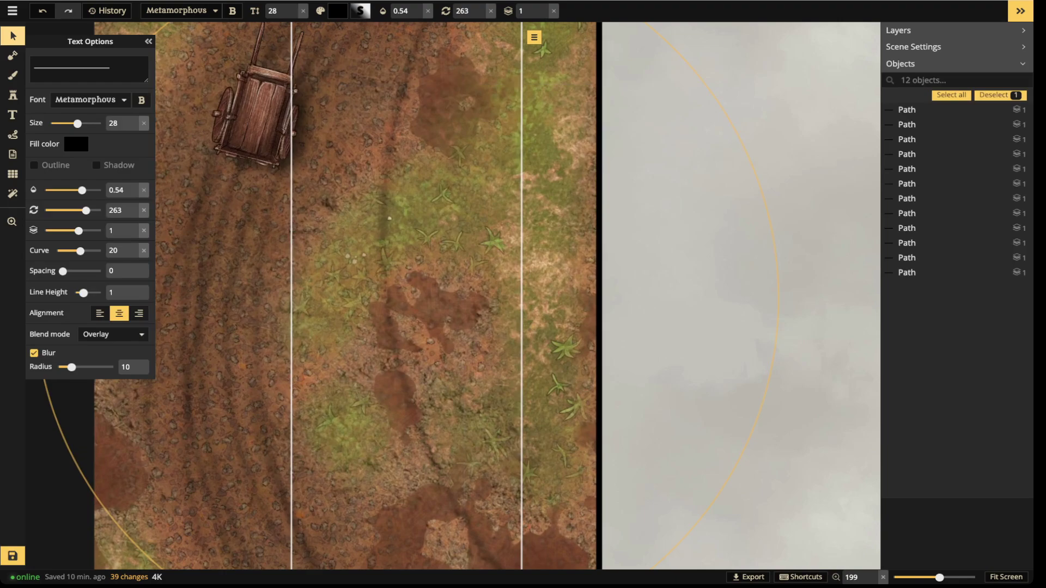
scroll(404, 210, down, 2)
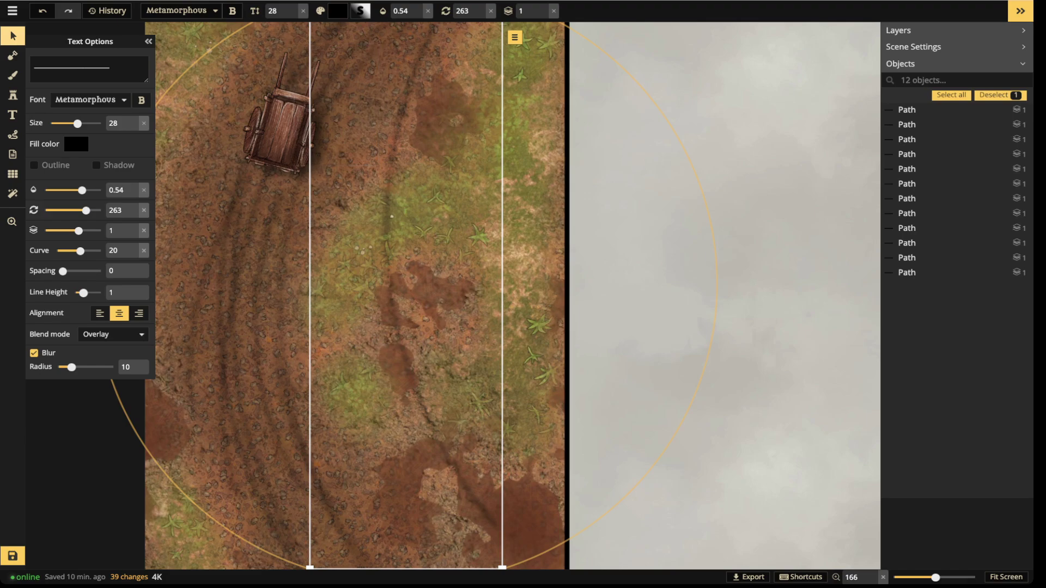
drag(406, 283, 400, 330)
key(Delete)
Clear the cart search in the stamp catalog and choose the leafy green plant set from the Forest category
scroll(224, 272, down, 6)
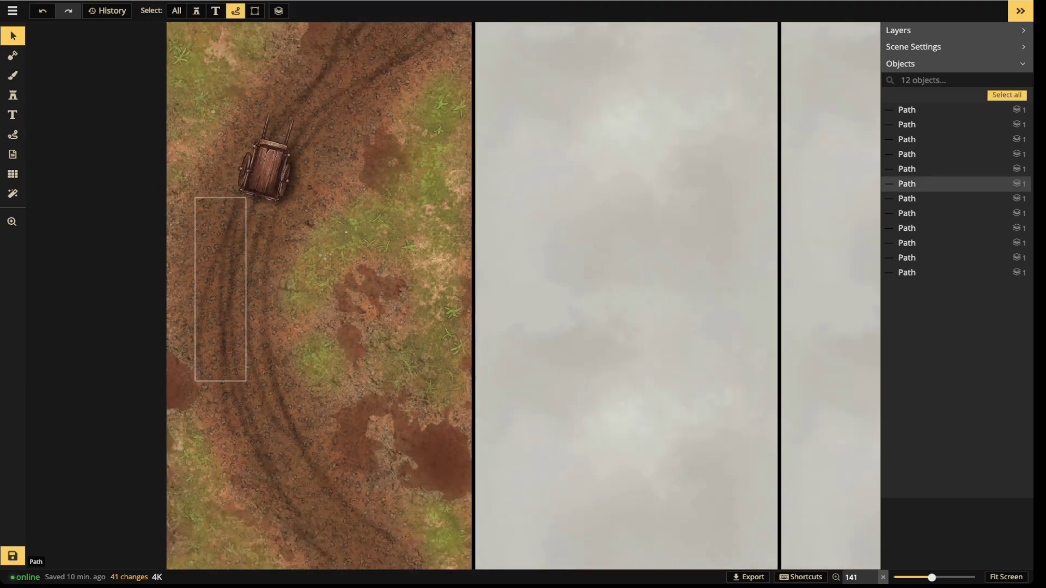
key(space)
drag(224, 272, 322, 302)
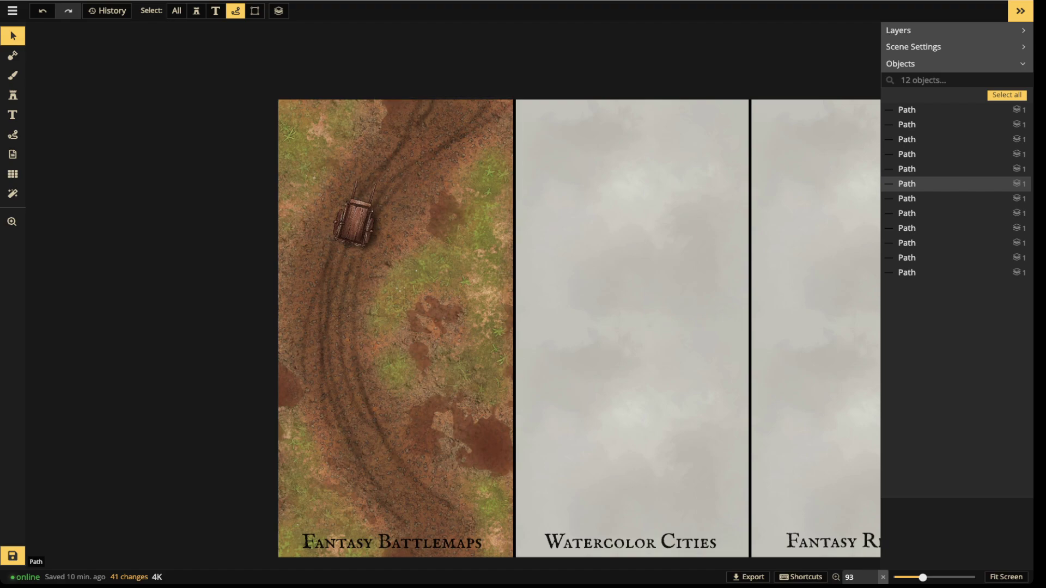
click(12, 94)
click(453, 247)
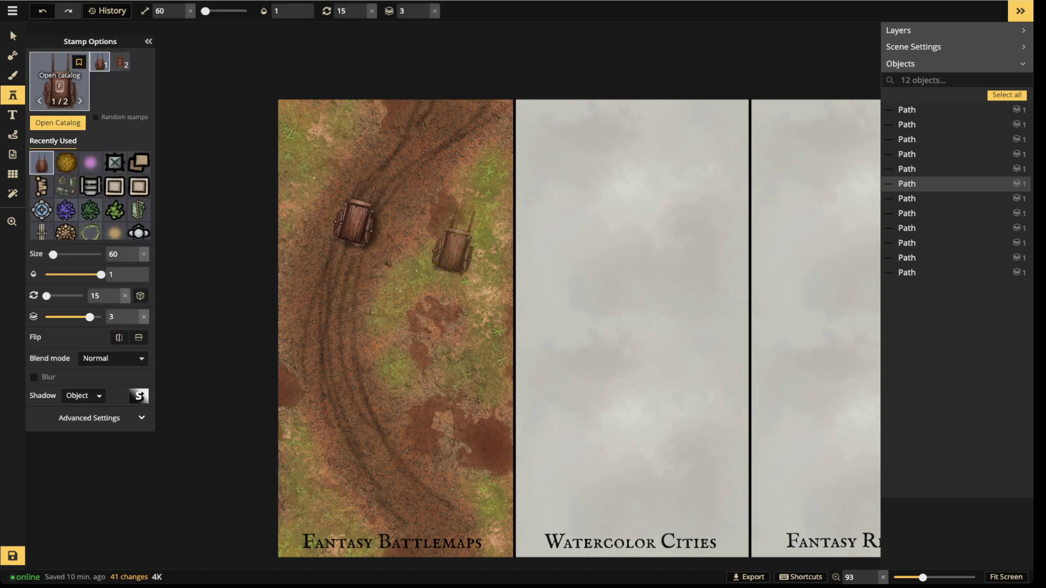
click(59, 82)
click(332, 34)
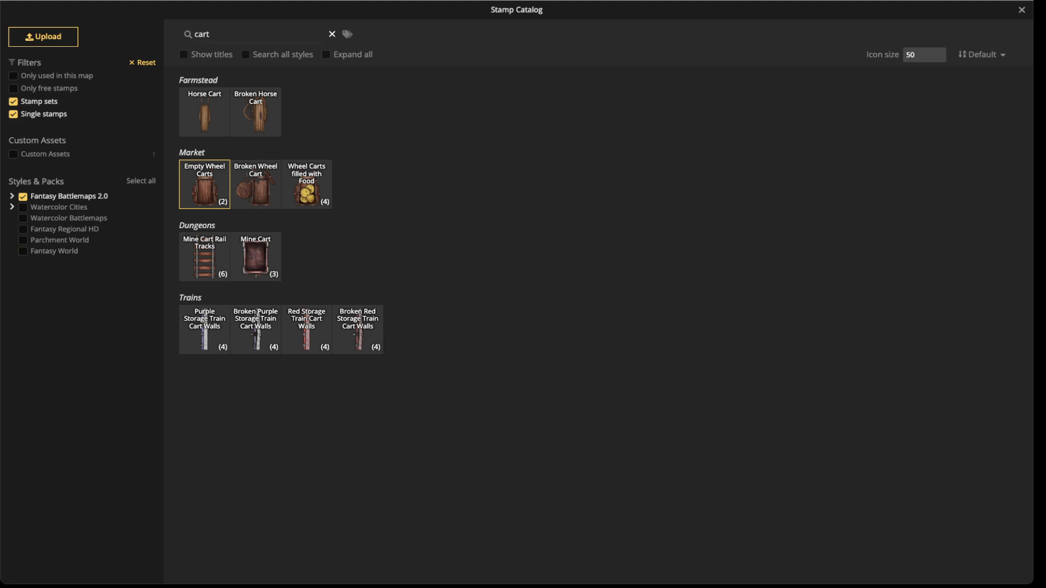
click(332, 34)
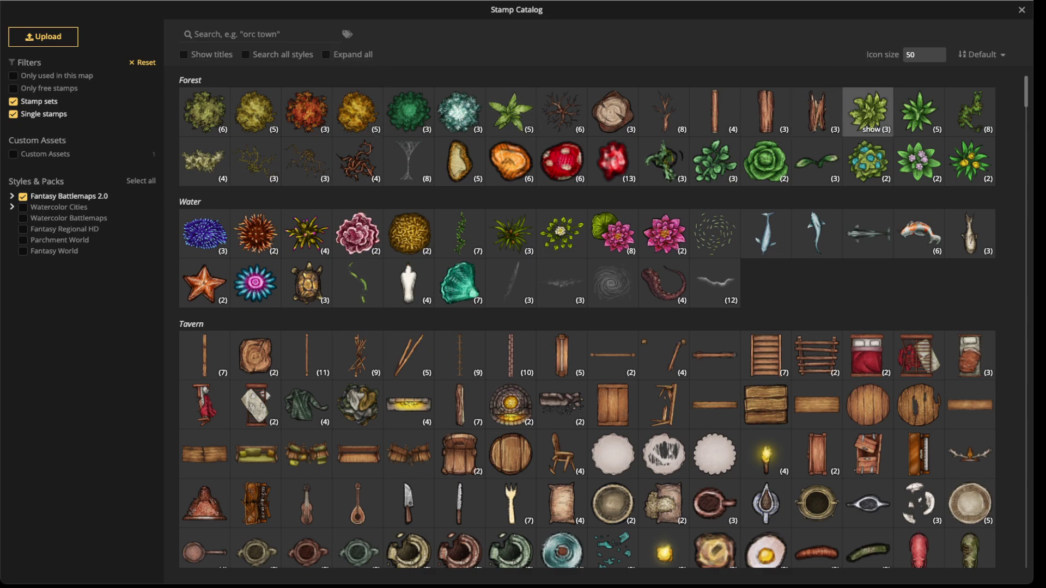
click(868, 111)
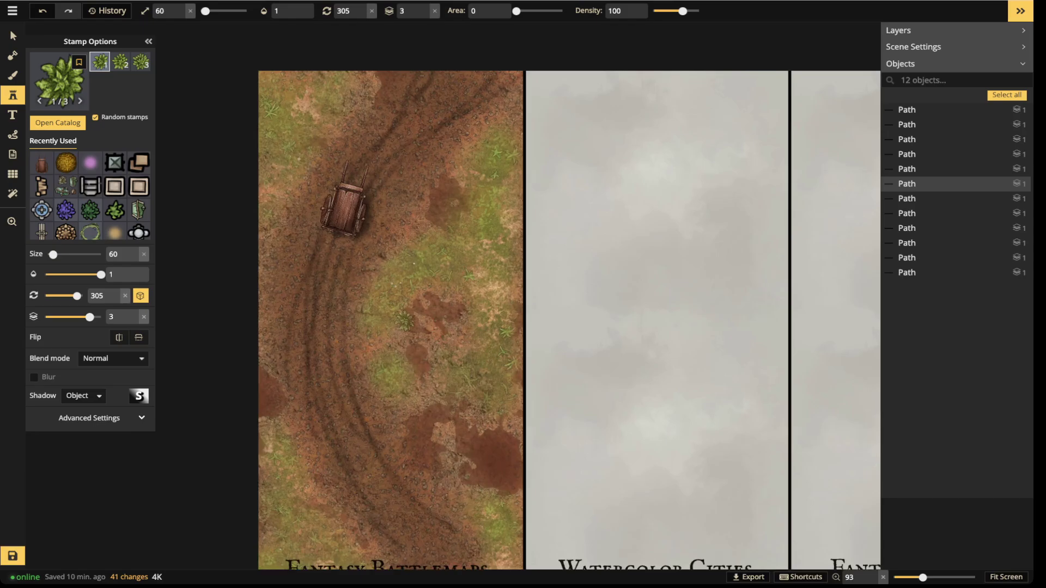
scroll(404, 320, up, 5)
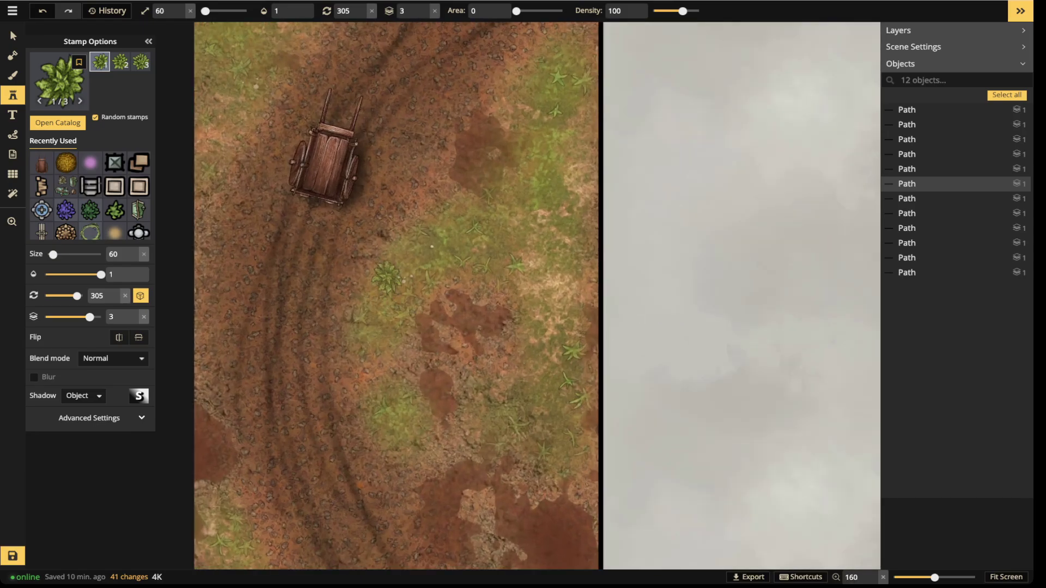
scroll(330, 173, up, 1)
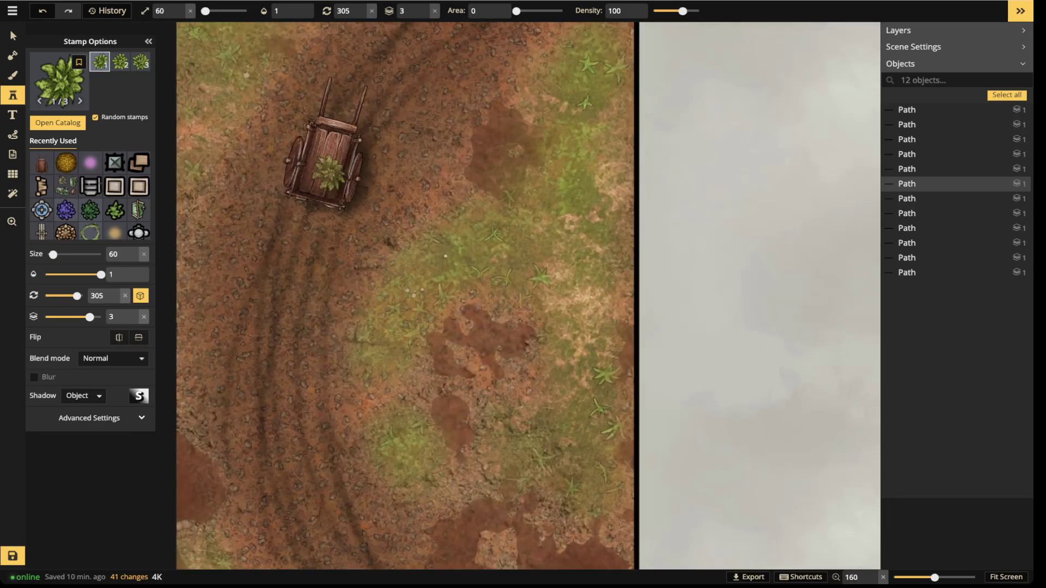
scroll(330, 173, up, 4)
key(bracketleft)
key(bracketleft)
key(bracketleft)
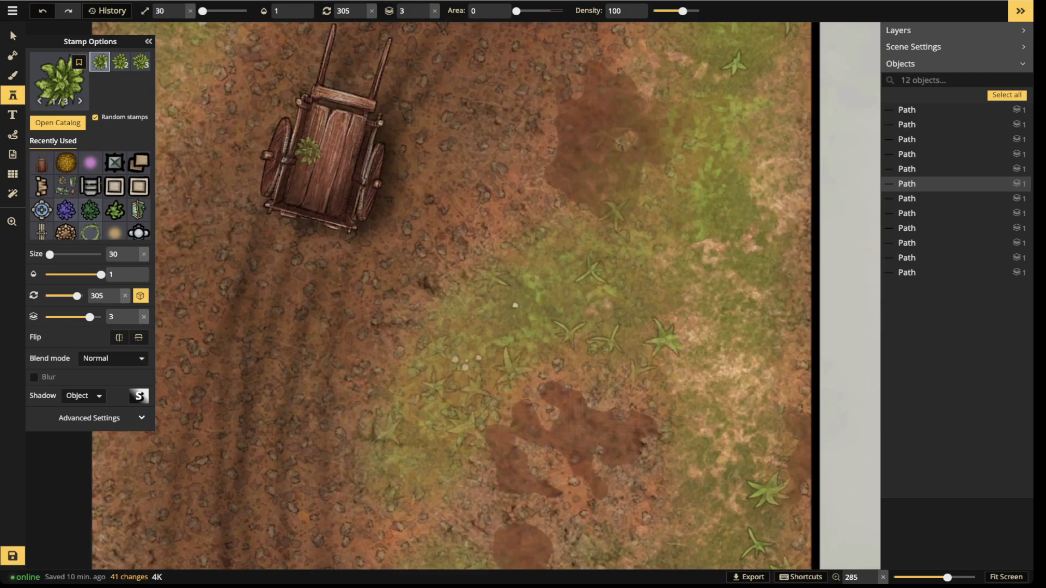
scroll(345, 146, down, 3)
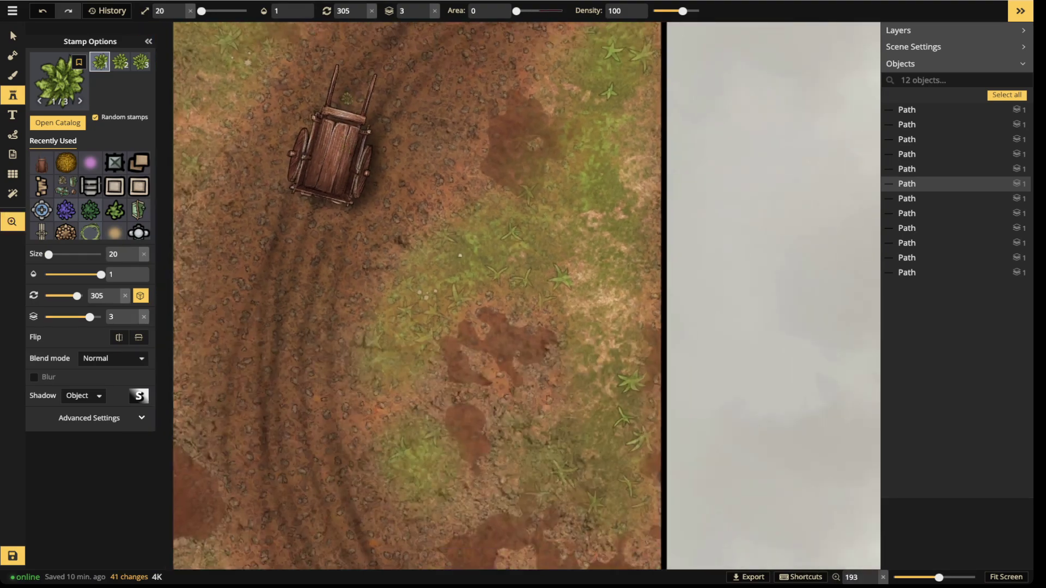
drag(347, 98, 344, 230)
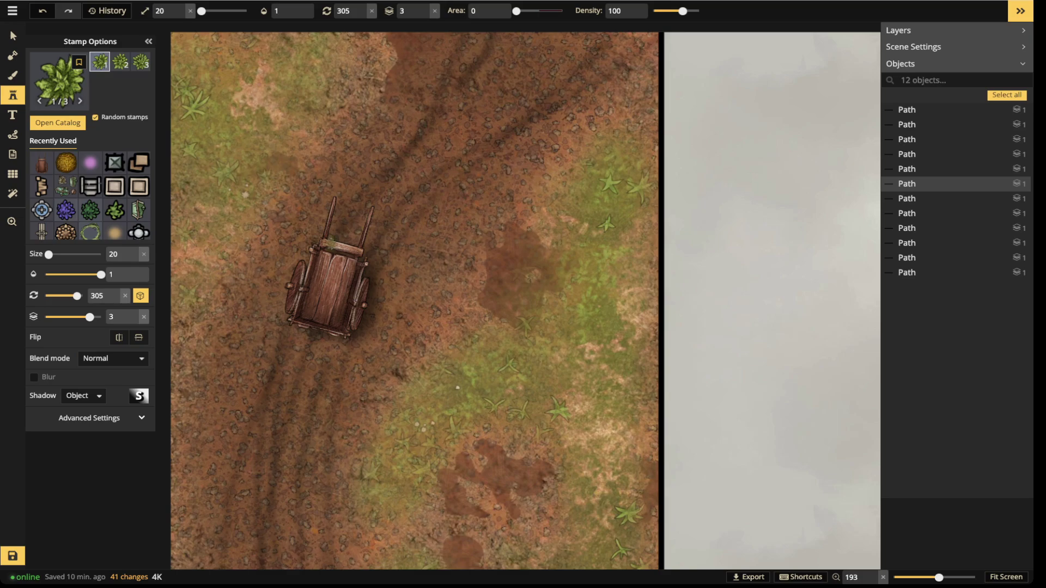
key(bracketright)
key(bracketright)
key(bracketright)
key(bracketright)
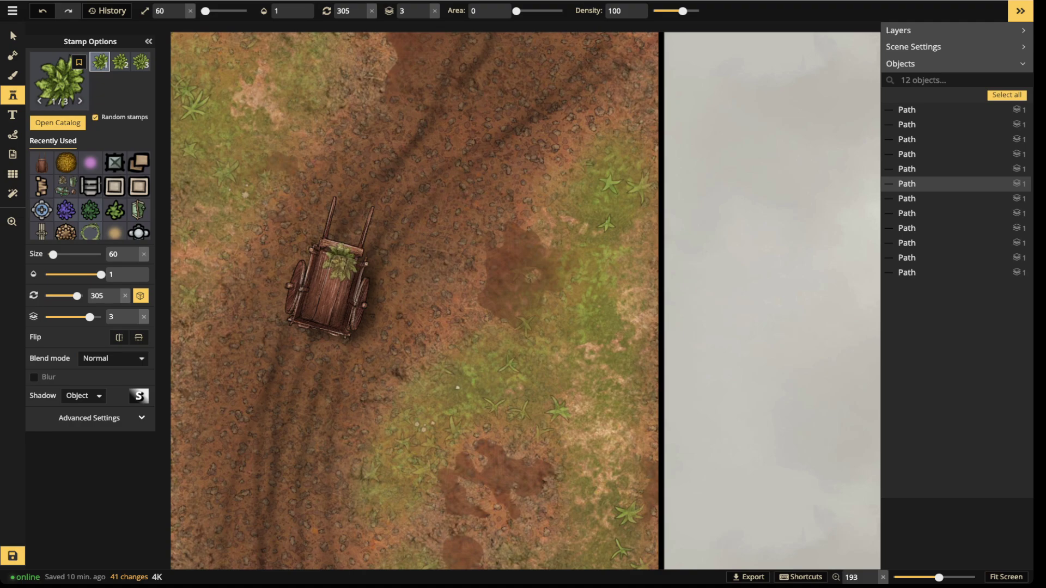
key(bracketleft)
key(bracketleft)
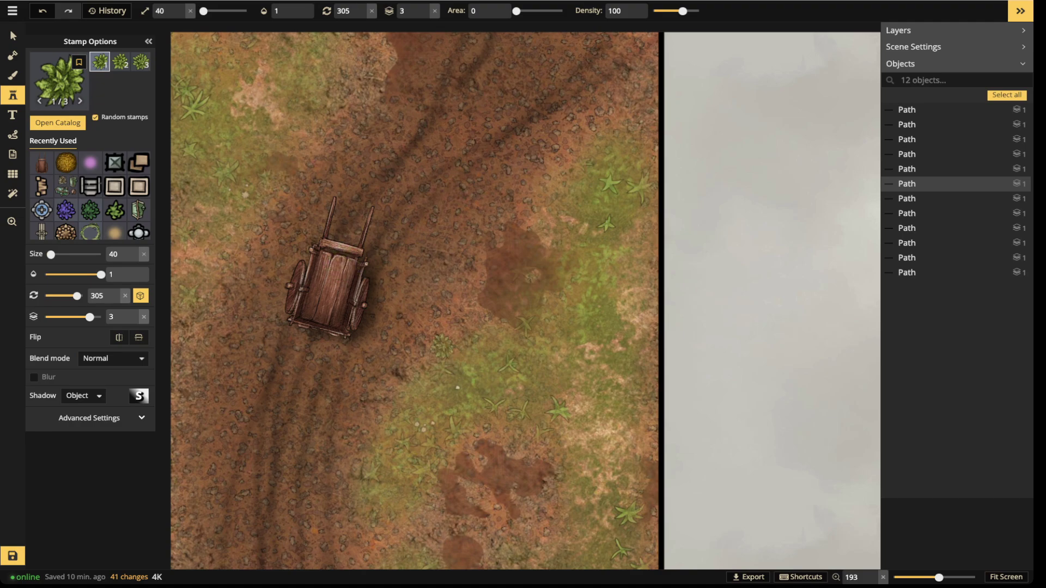
Stamp seven leafy plants at size 40 to 50 along both verges of the dirt road around the cart
scroll(442, 346, down, 5)
scroll(456, 342, down, 4)
click(520, 238)
click(444, 335)
click(439, 339)
click(383, 480)
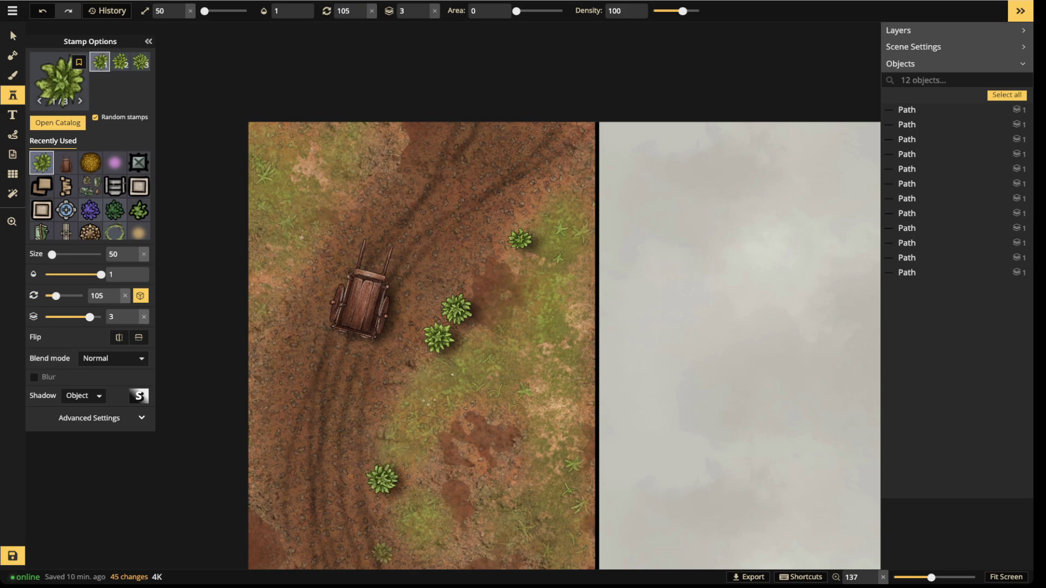
click(421, 558)
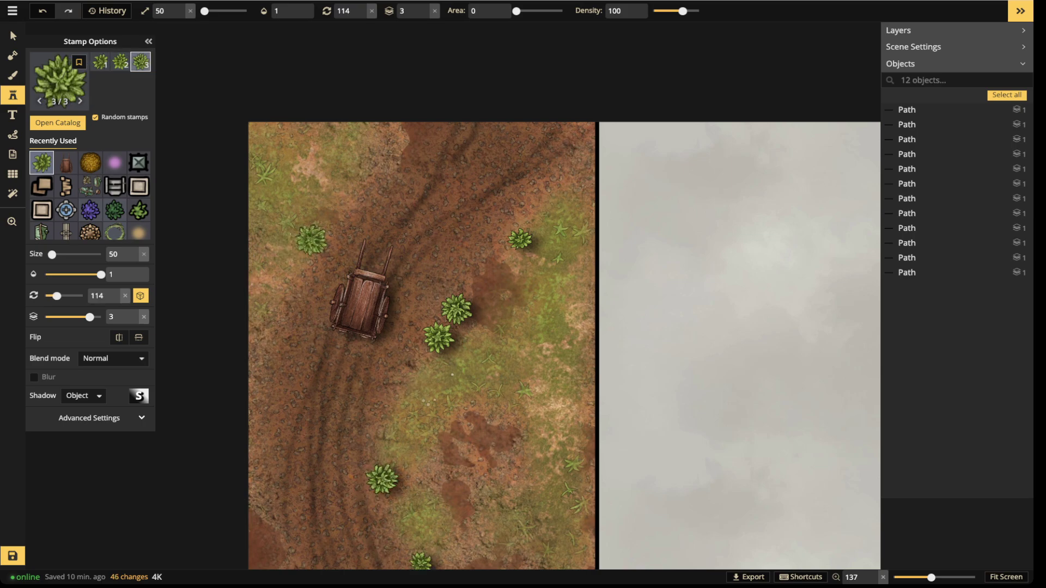
click(311, 239)
click(388, 140)
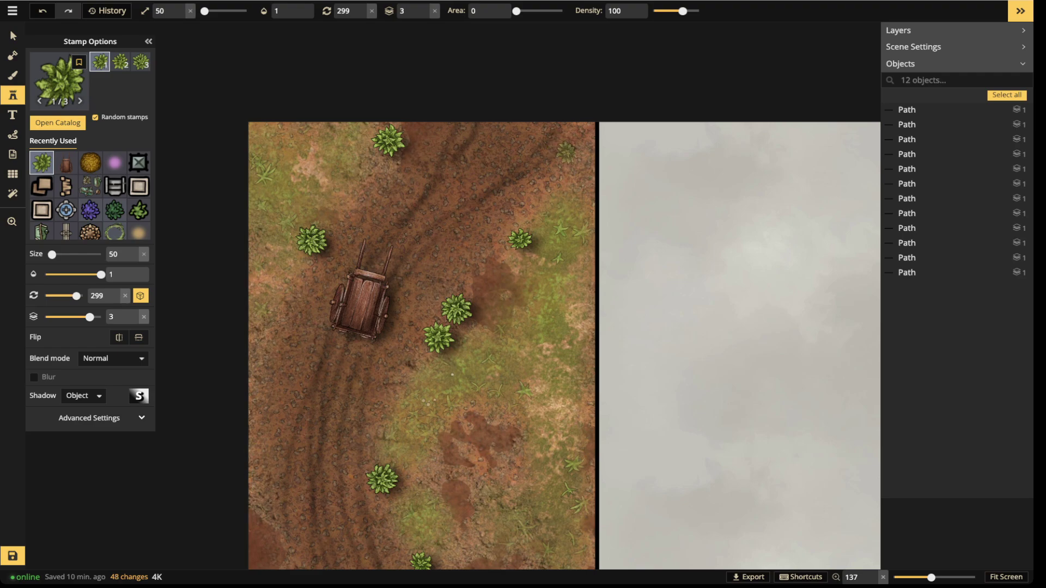
Stamp a larger leafy plant at the panel's west edge with four size 20 plants clustered around it
click(257, 500)
scroll(326, 394, down, 2)
click(266, 480)
click(271, 461)
click(273, 496)
click(276, 515)
Scatter nine size 20 plants along the road's east verge, close to the larger plants and up toward the northeast corner
click(401, 527)
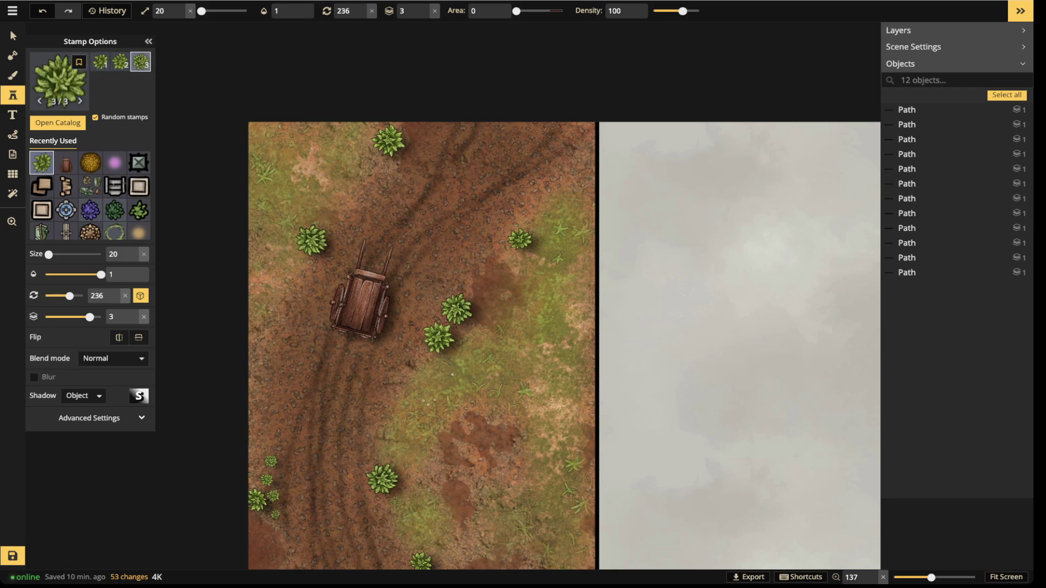
click(393, 503)
click(384, 443)
click(415, 349)
click(424, 359)
click(413, 373)
click(497, 252)
click(573, 204)
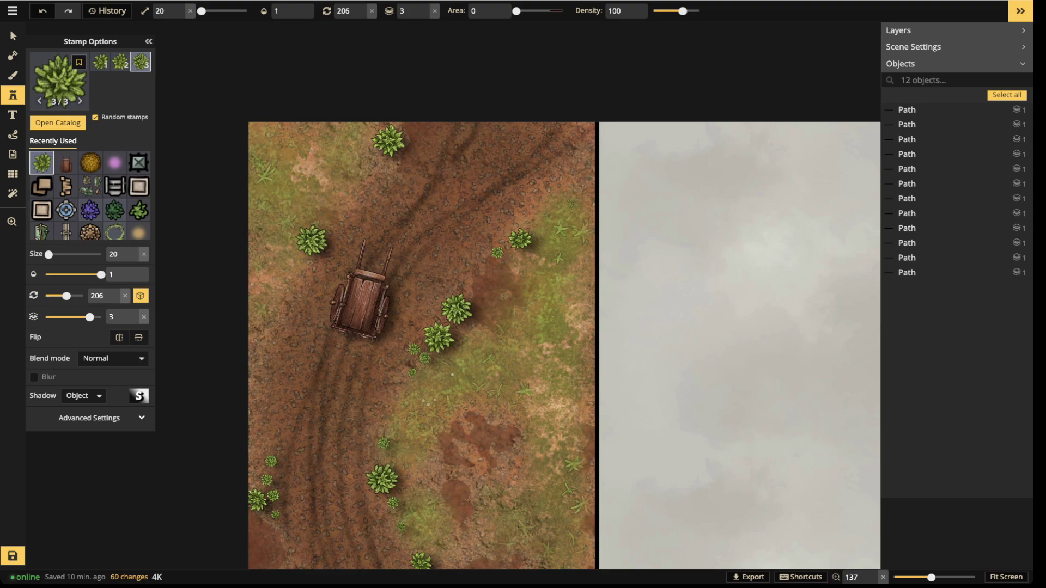
click(585, 178)
Scatter size 20 plants below the northern plant and down the road's west verge
click(397, 131)
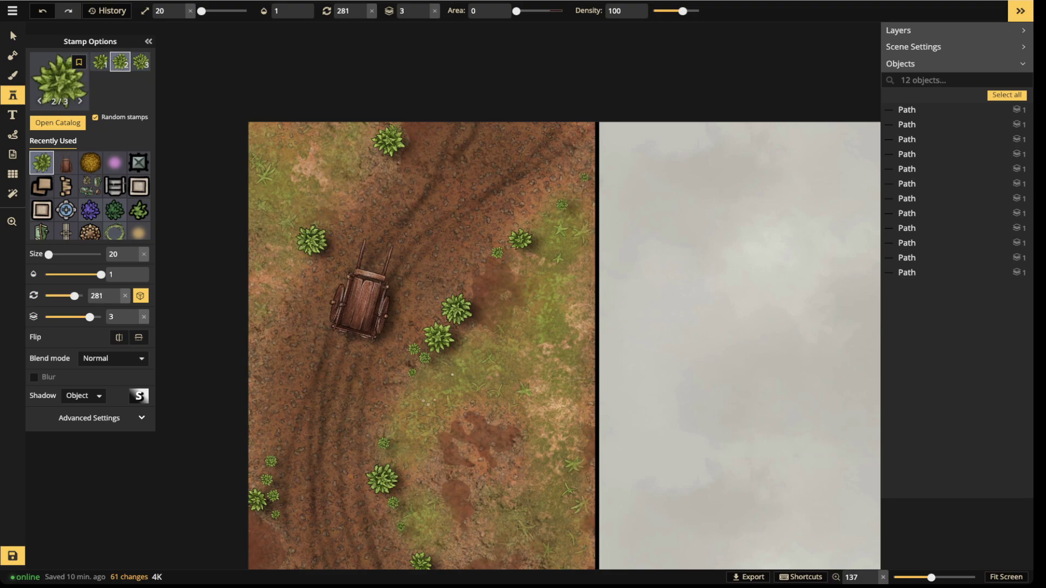
click(390, 172)
click(376, 186)
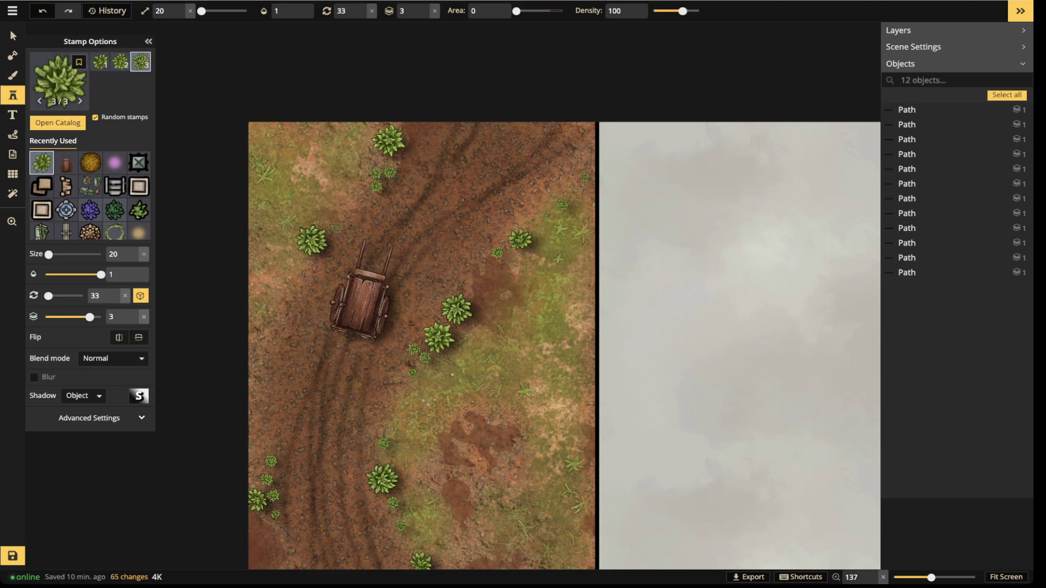
click(337, 227)
click(293, 285)
click(265, 356)
click(353, 336)
Set the stamp size to 50 and add leafy plants to the grass in the panel's southwest corner
scroll(352, 243, down, 3)
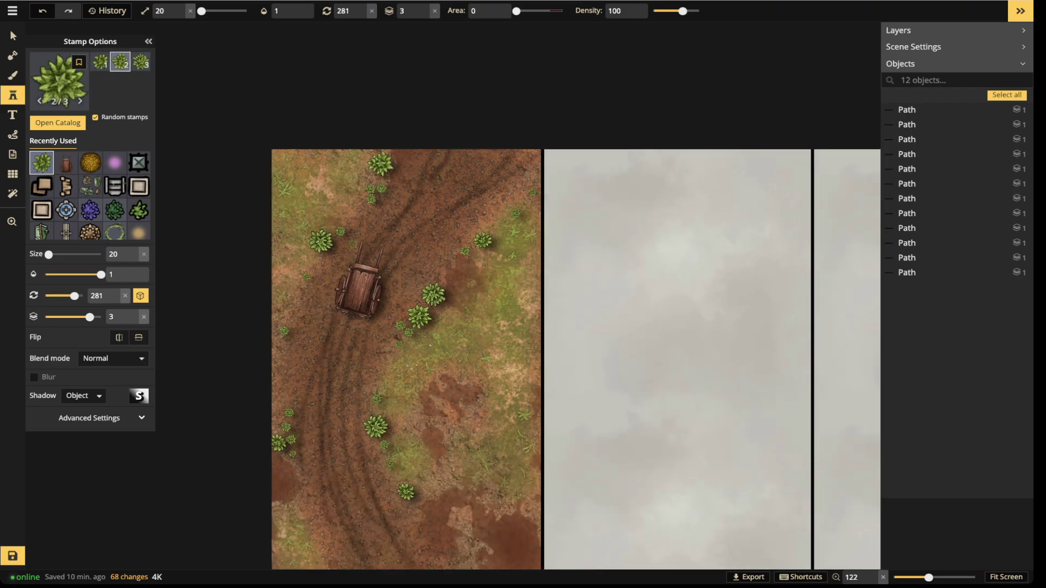
key(bracketright)
key(bracketright)
key(bracketright)
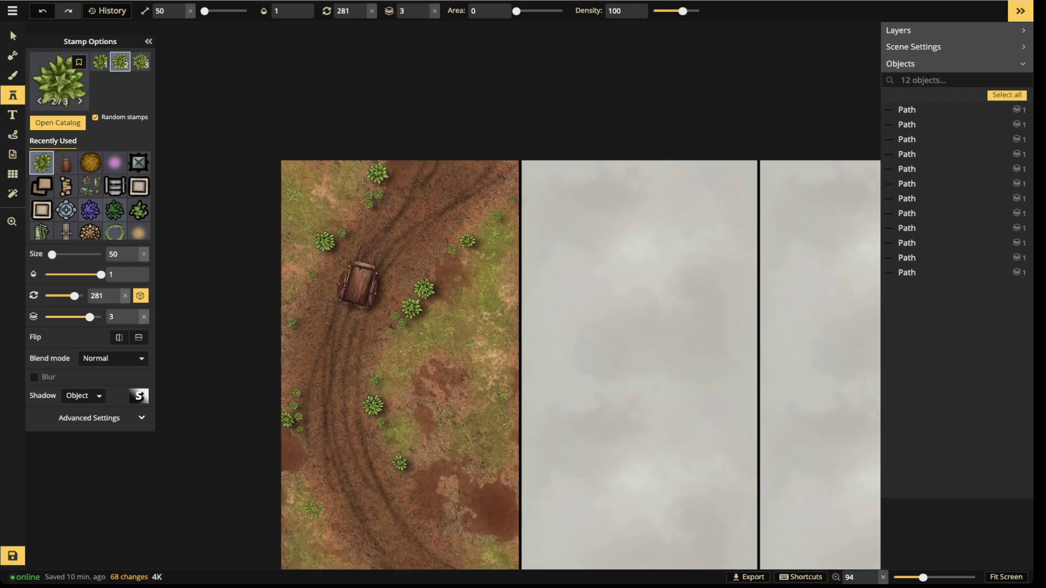
click(311, 509)
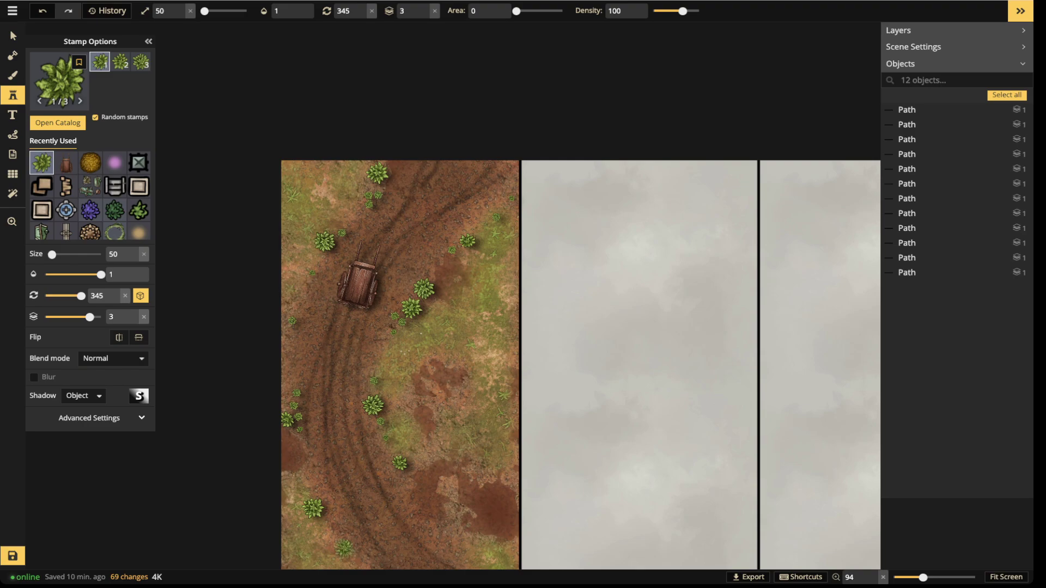
click(345, 548)
Reduce the stamp size to 10 and add tiny plants around the southwest pair
key(bracketleft)
key(bracketleft)
key(bracketleft)
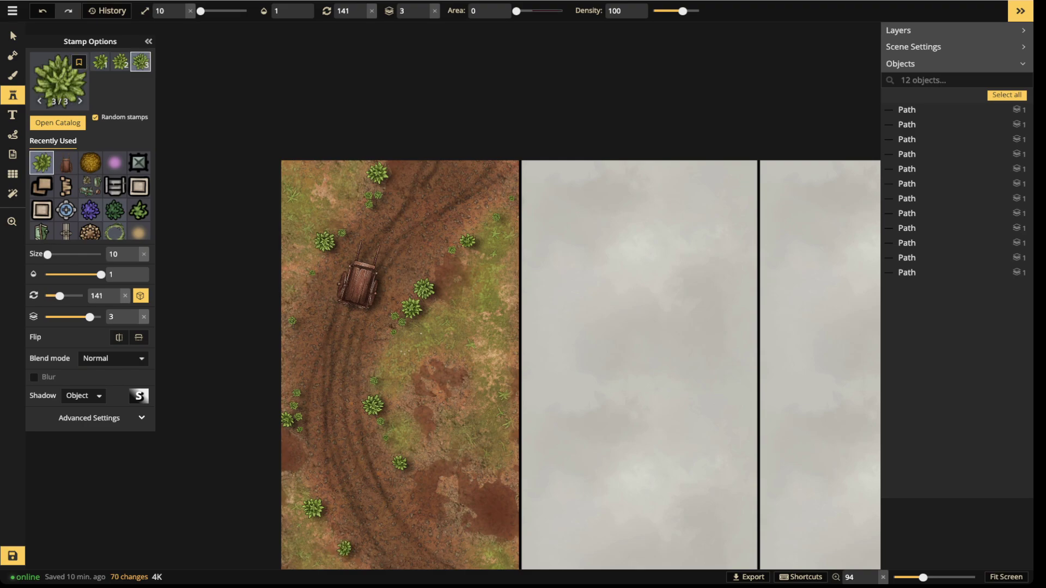
click(332, 534)
click(298, 484)
click(332, 534)
Add a size 30 plant and a size 50 plant to the grass in the panel's southeast corner
key(bracketright)
key(bracketright)
click(486, 547)
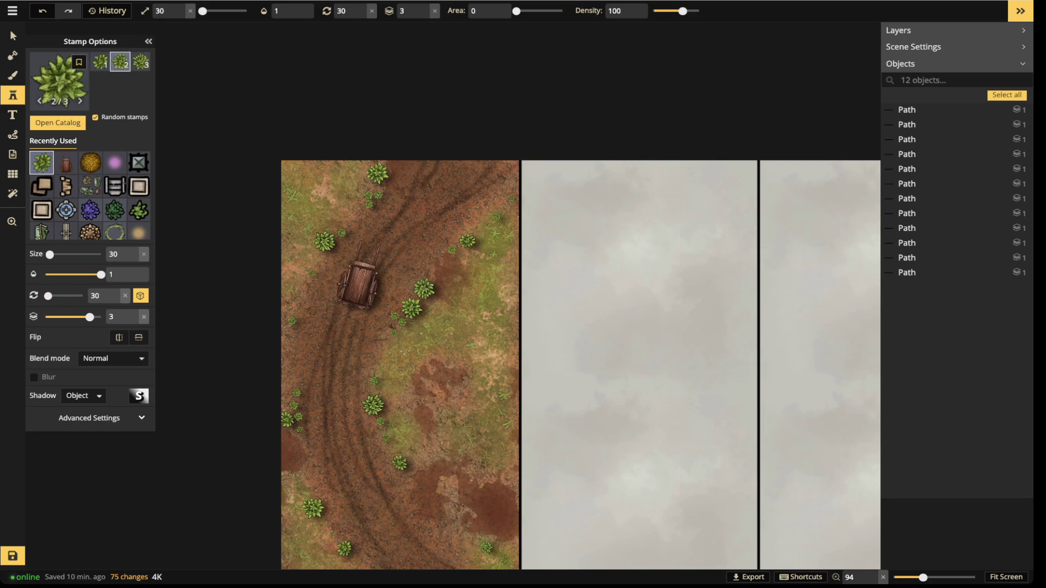
click(458, 242)
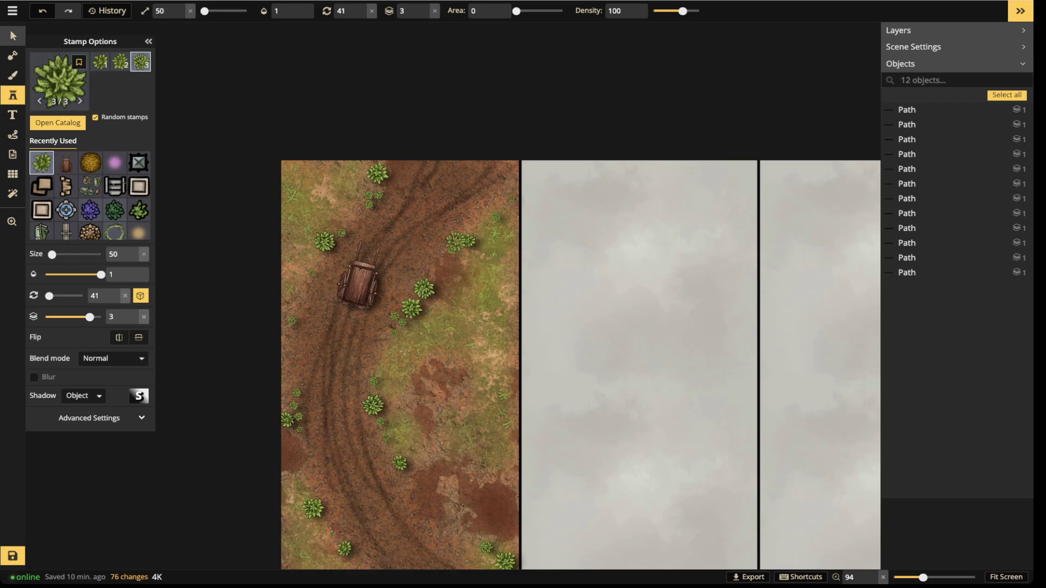
Clear the object selection and examine the planted Fantasy Battlemaps panel as a whole
click(13, 36)
scroll(379, 300, up, 2)
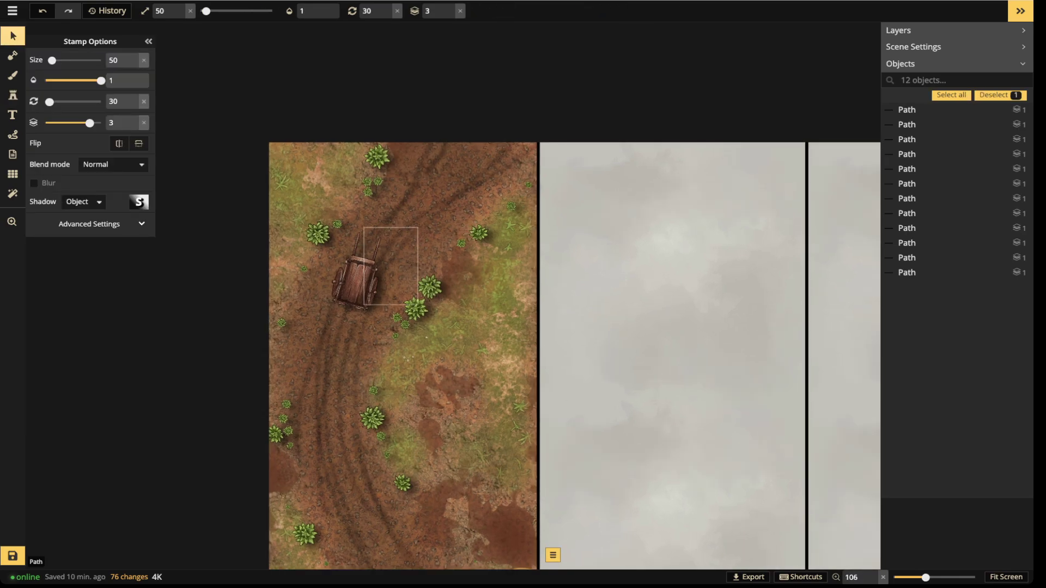
key(Escape)
scroll(353, 279, down, 4)
key(space)
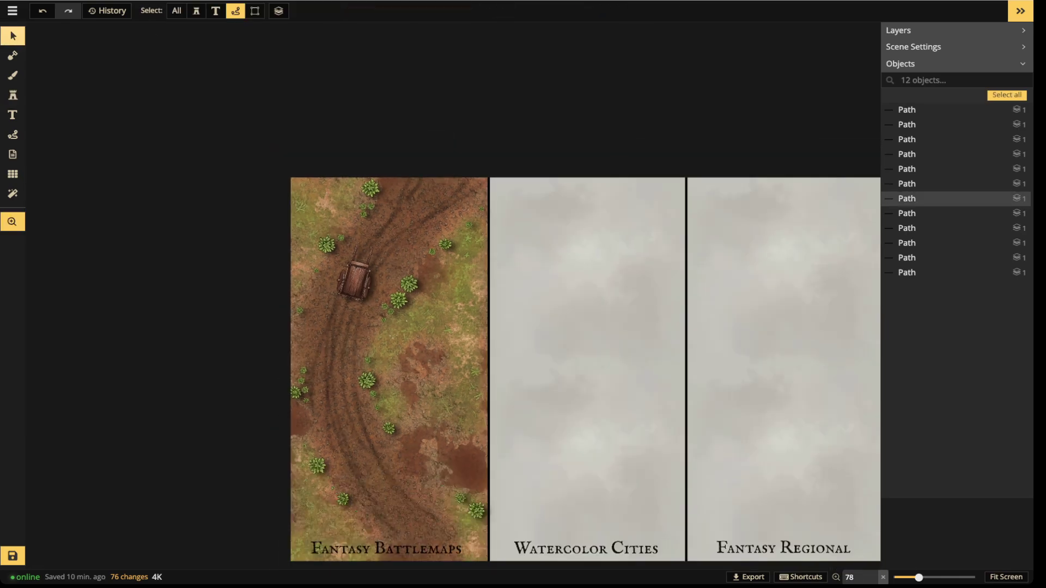
drag(353, 279, 354, 344)
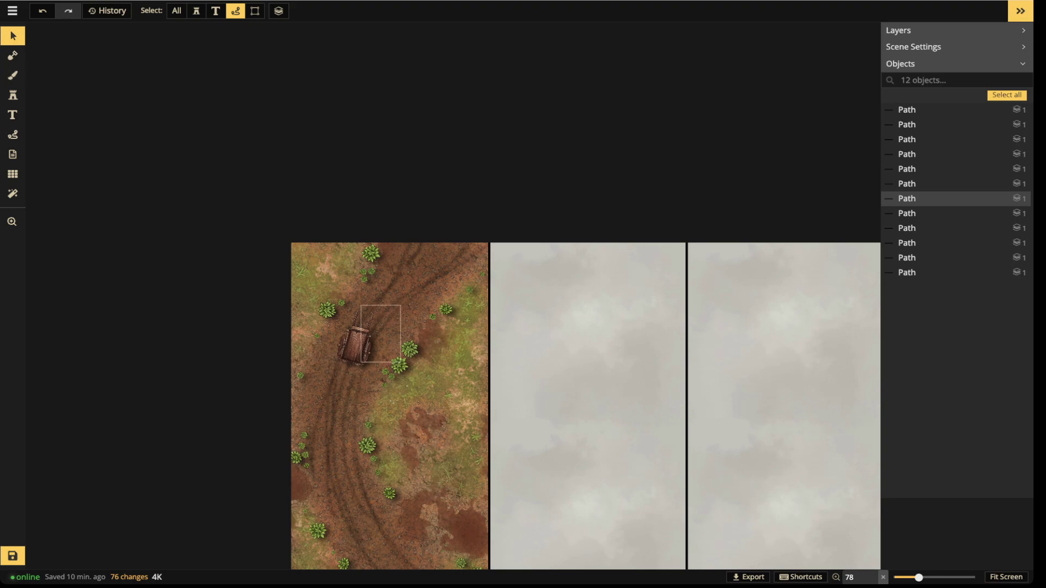
scroll(383, 345, up, 2)
scroll(356, 335, up, 1)
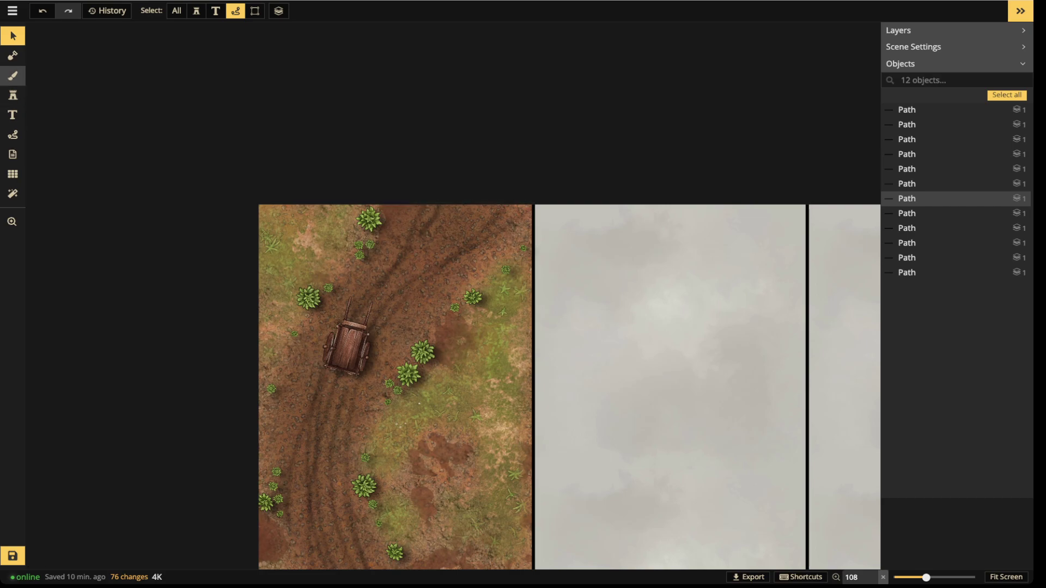
Set the brown dirt brush texture's brightness to 116 and the brush opacity to 0.3
click(12, 75)
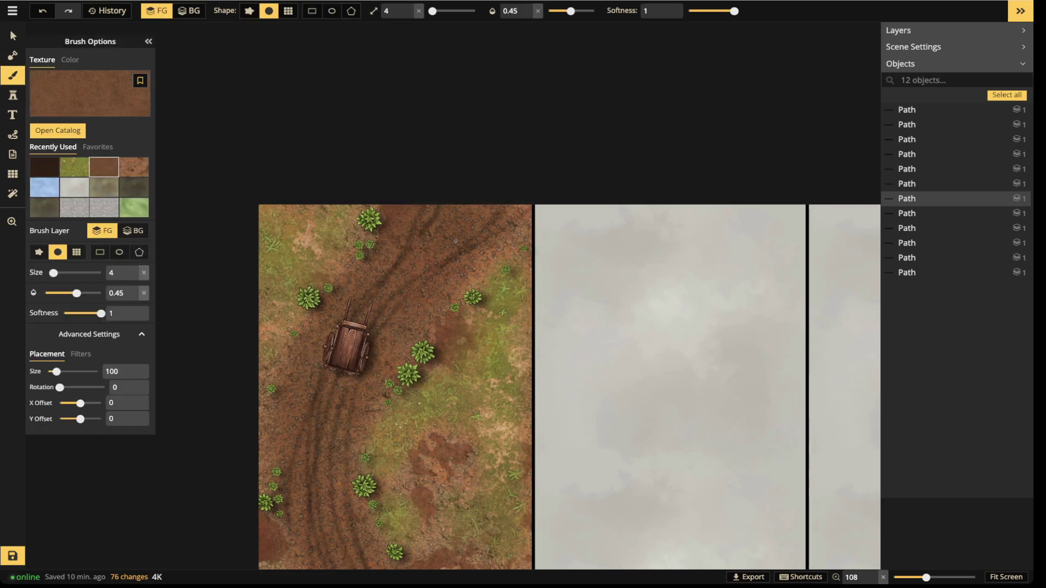
click(81, 354)
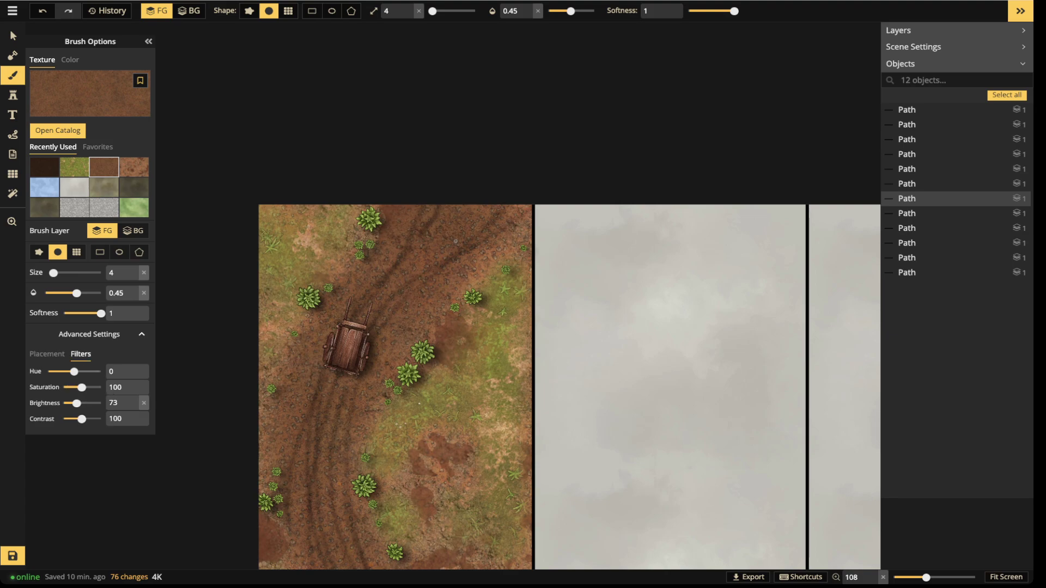
drag(77, 403, 86, 403)
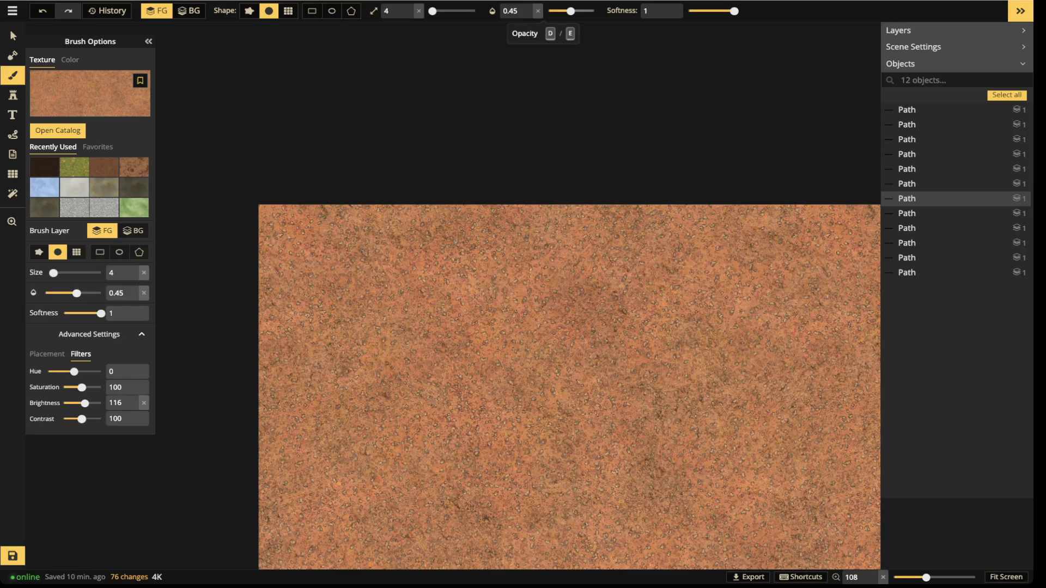
drag(571, 11, 562, 11)
Set the dirt brush size to 44
key(bracketright)
key(bracketright)
key(bracketright)
key(bracketright)
key(bracketright)
key(bracketright)
key(bracketright)
key(bracketright)
key(bracketright)
key(bracketright)
key(bracketright)
key(bracketright)
key(bracketright)
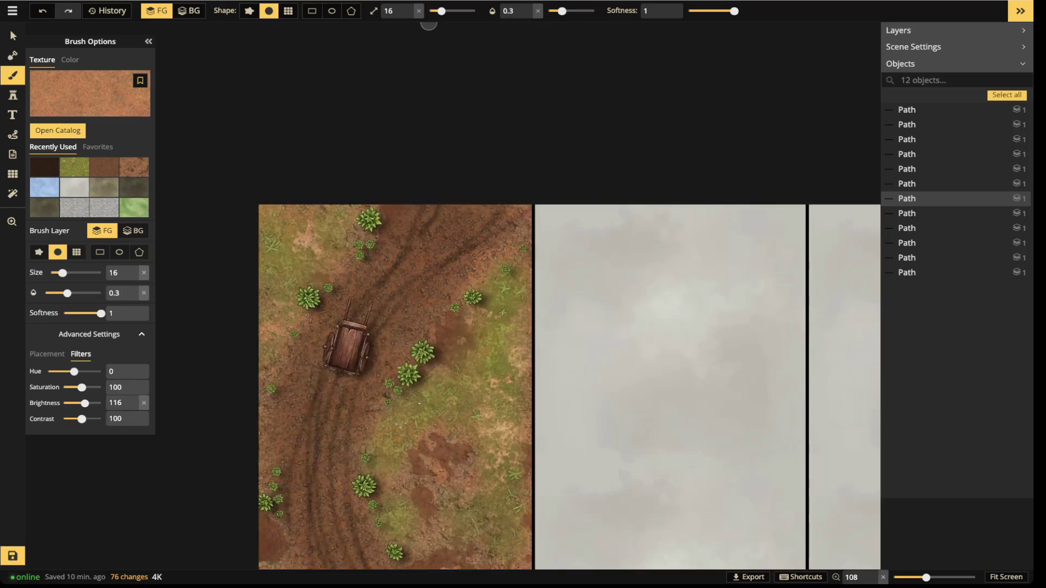
click(419, 11)
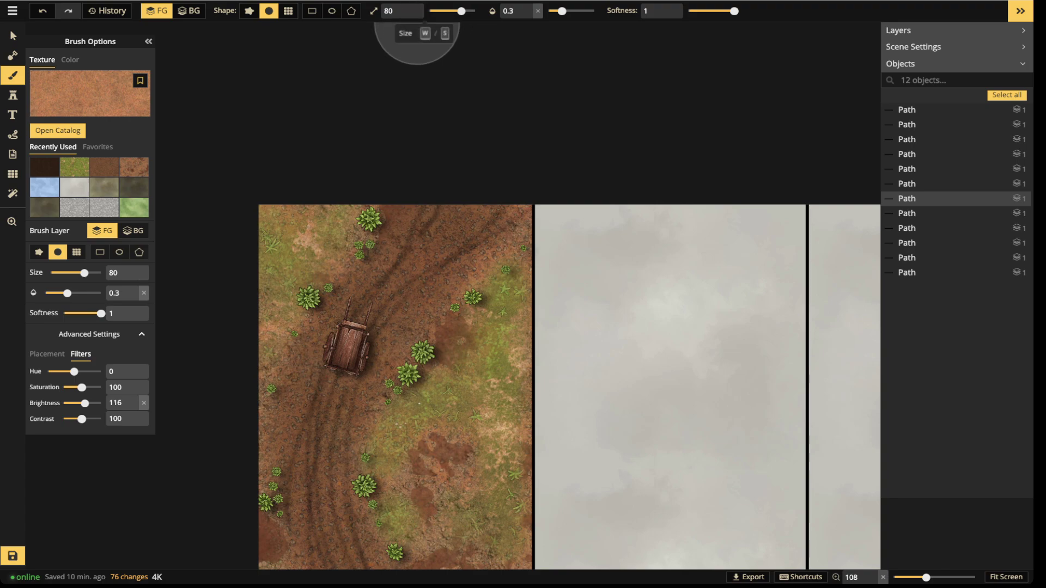
key(bracketleft)
key(bracketleft)
key(bracketleft)
key(bracketleft)
key(bracketleft)
key(bracketleft)
key(bracketleft)
key(bracketleft)
key(bracketleft)
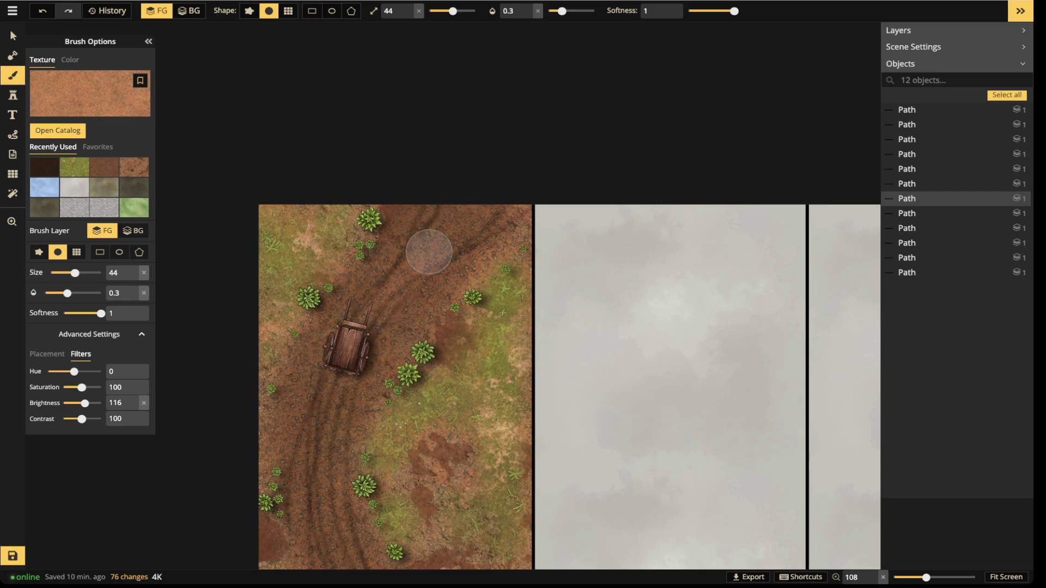
Paint lighter dirt along the middle of the road, from the northeast bend past the cart to the south
drag(429, 252, 388, 286)
mouse_move(451, 226)
mouse_down()
mouse_move(356, 329)
mouse_move(324, 436)
mouse_up()
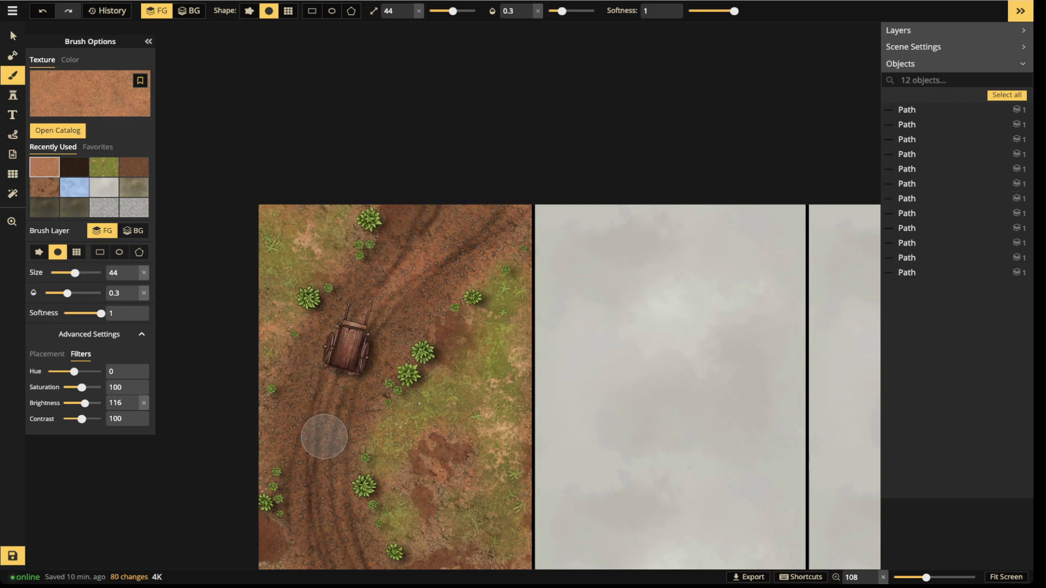
drag(339, 376, 321, 485)
mouse_move(321, 437)
mouse_down()
mouse_move(325, 544)
mouse_move(344, 572)
mouse_up()
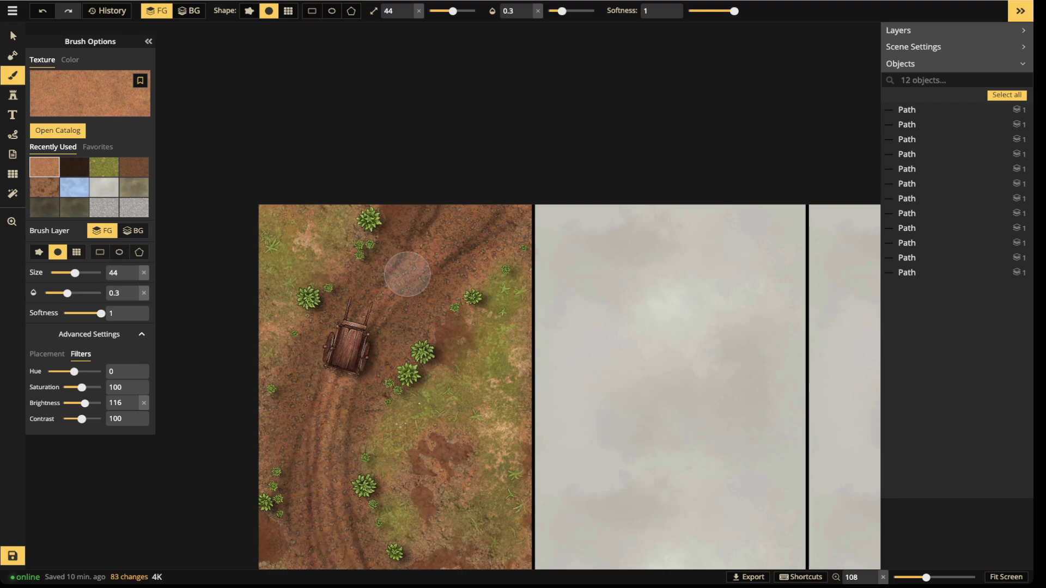
Build up the lighter dirt on the road just behind and ahead of the cart with additional strokes
click(327, 369)
drag(336, 350, 327, 372)
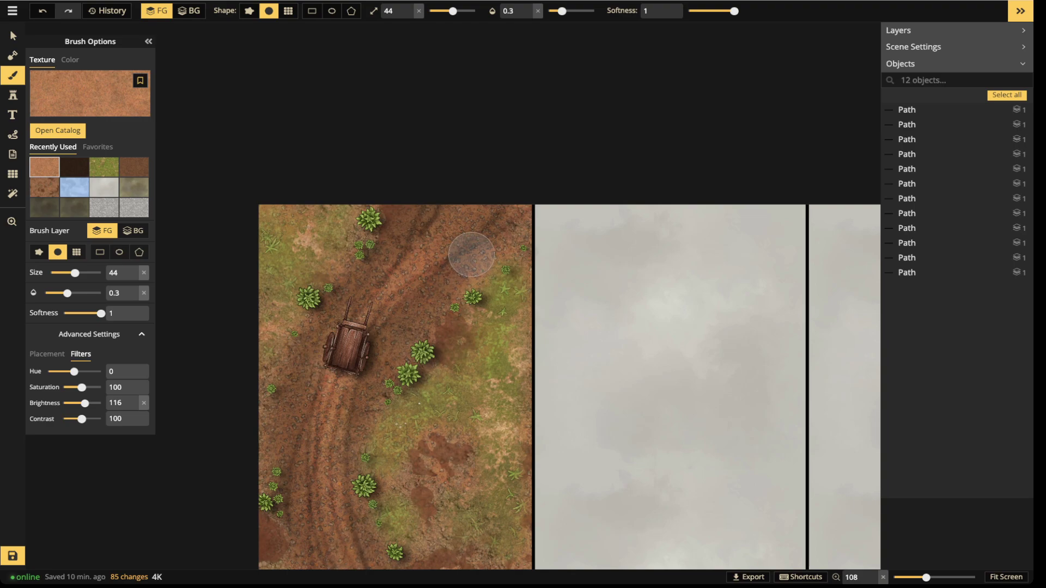
drag(323, 408, 310, 445)
mouse_move(344, 338)
mouse_down()
mouse_move(316, 451)
mouse_move(367, 338)
mouse_move(439, 267)
mouse_up()
drag(400, 304, 343, 324)
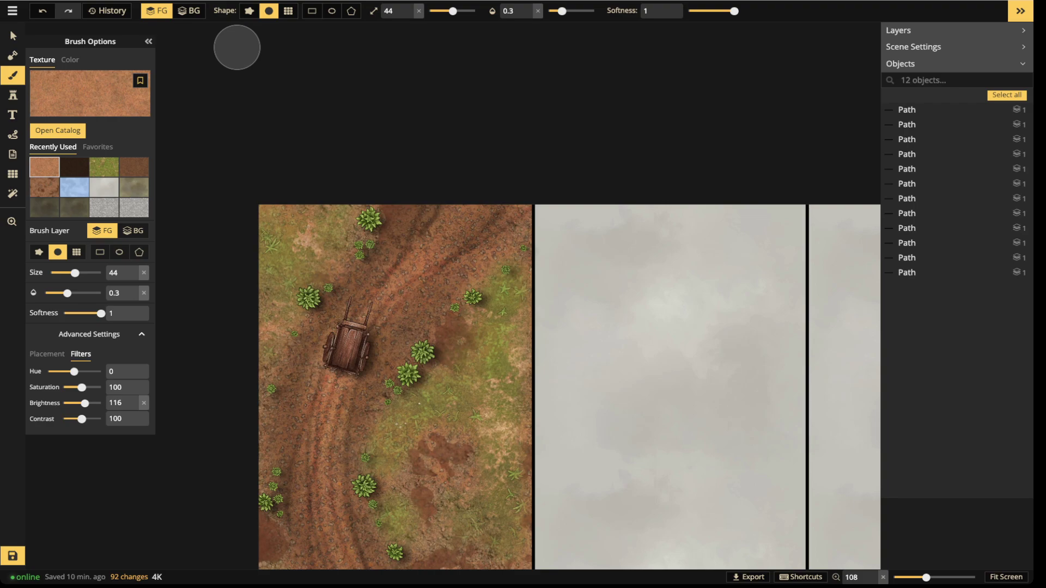
Draw a brown (RGB 174, 108, 34) freehand path along the road, from its south end past the cart to the northeast
click(13, 135)
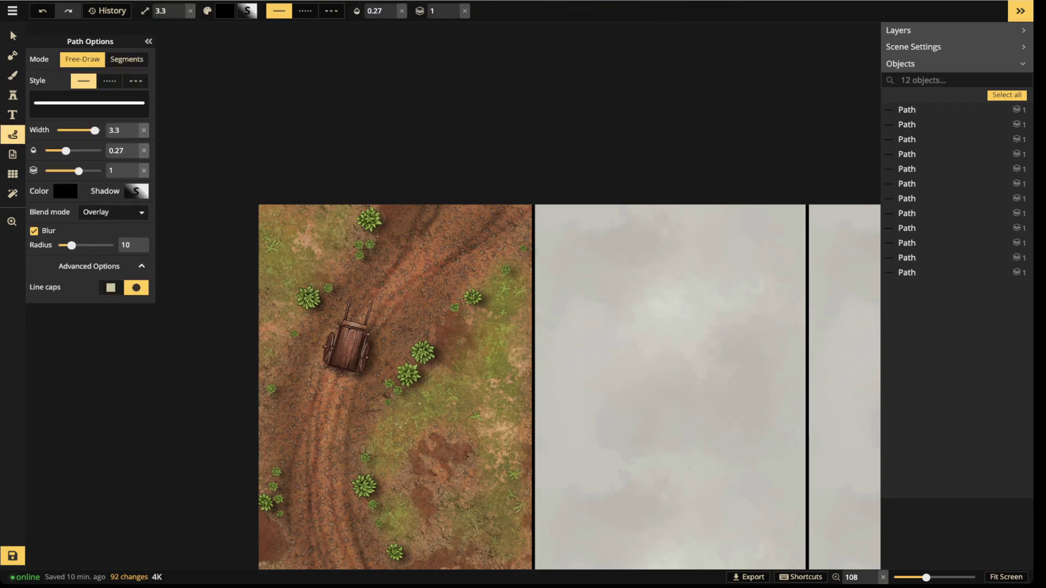
click(65, 191)
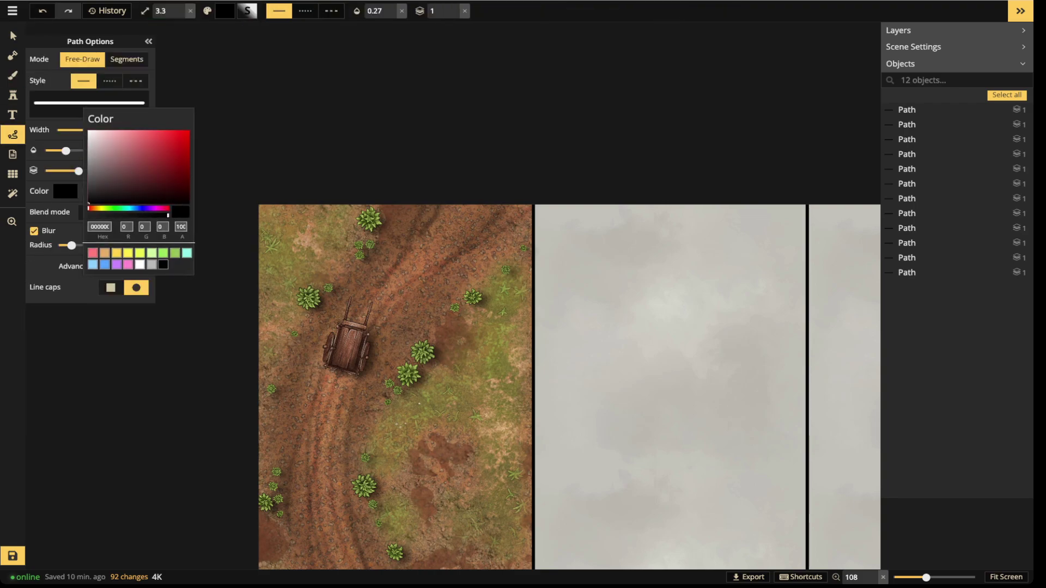
click(95, 208)
click(166, 158)
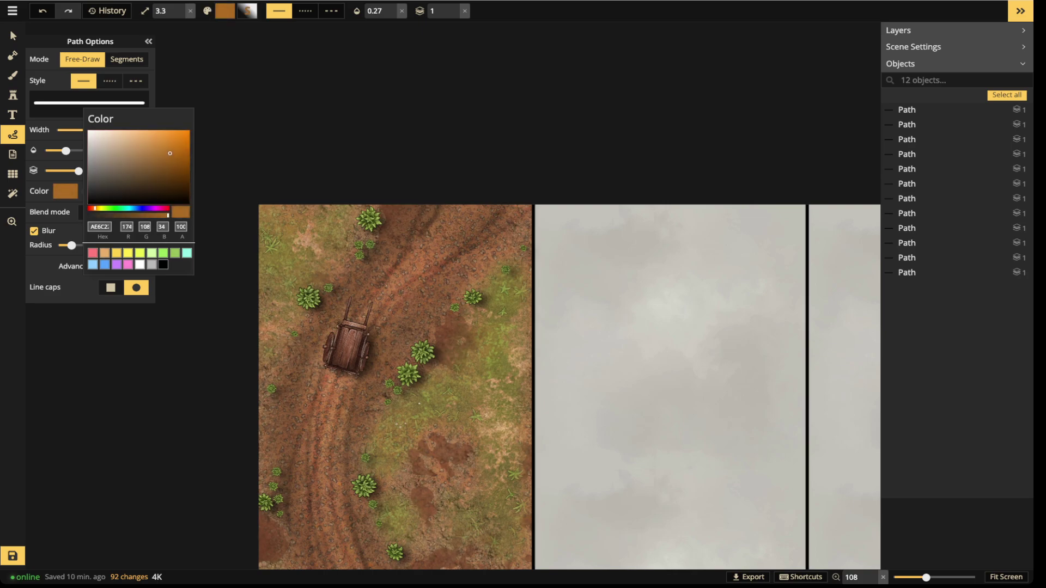
key(Escape)
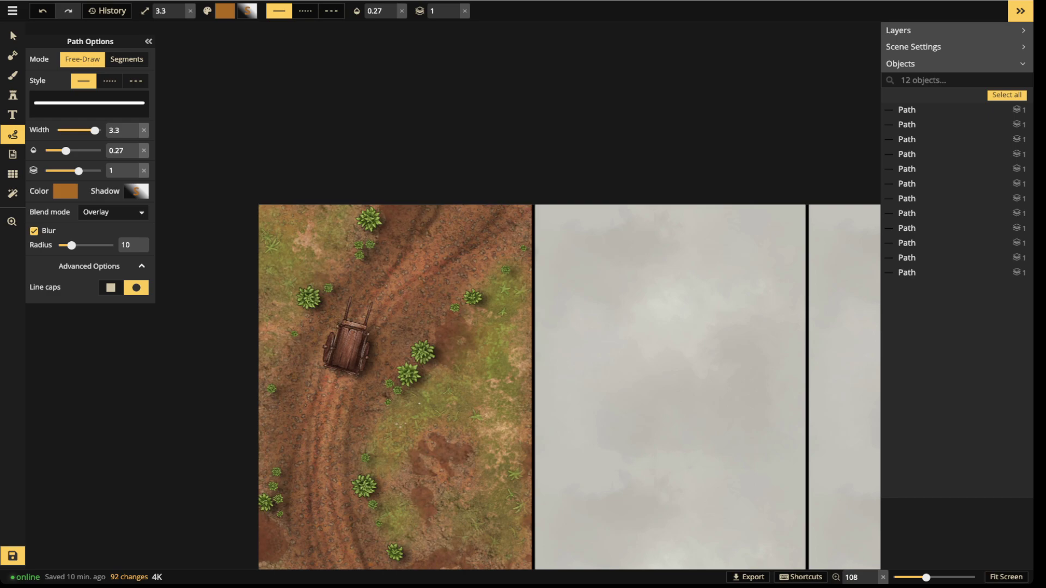
click(127, 58)
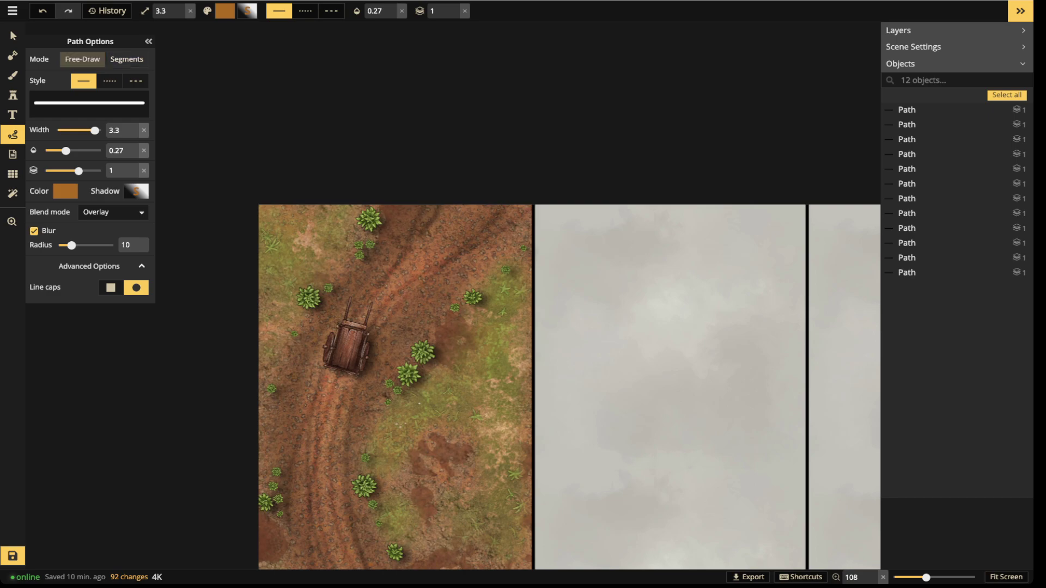
drag(314, 566, 495, 205)
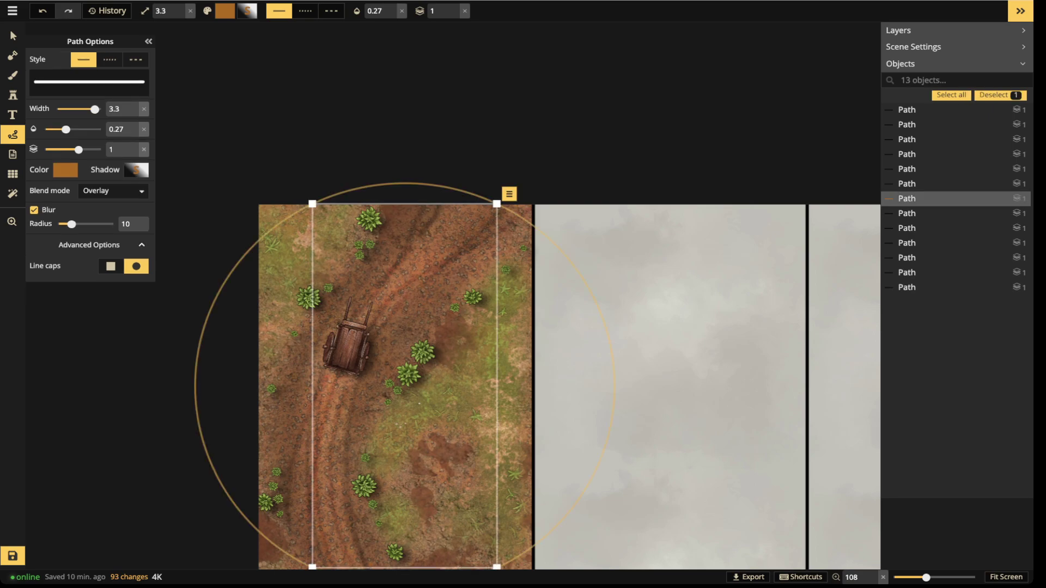
Set the new road path's blend mode to Normal and its opacity to 1
click(113, 191)
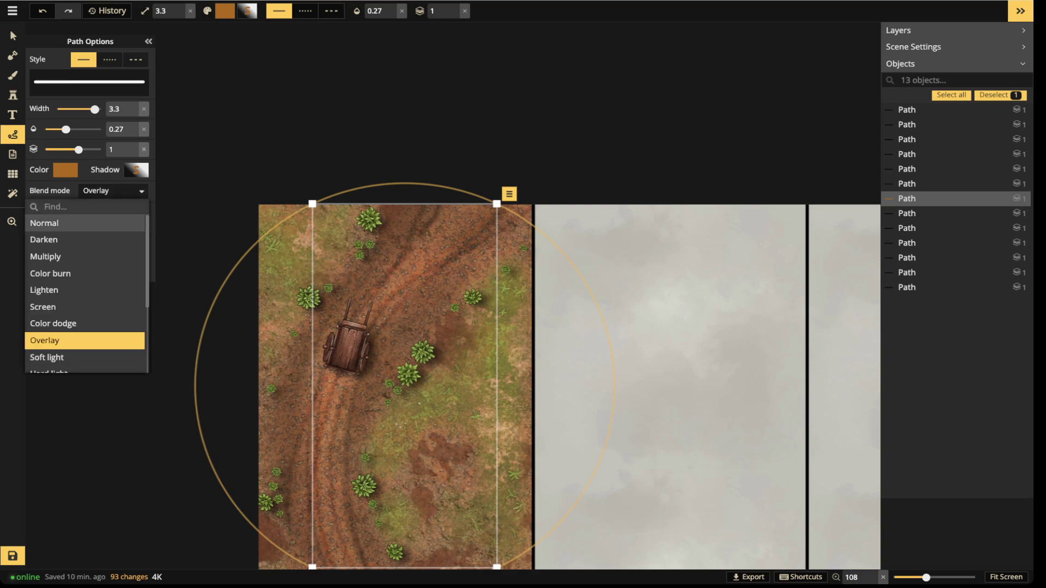
click(85, 223)
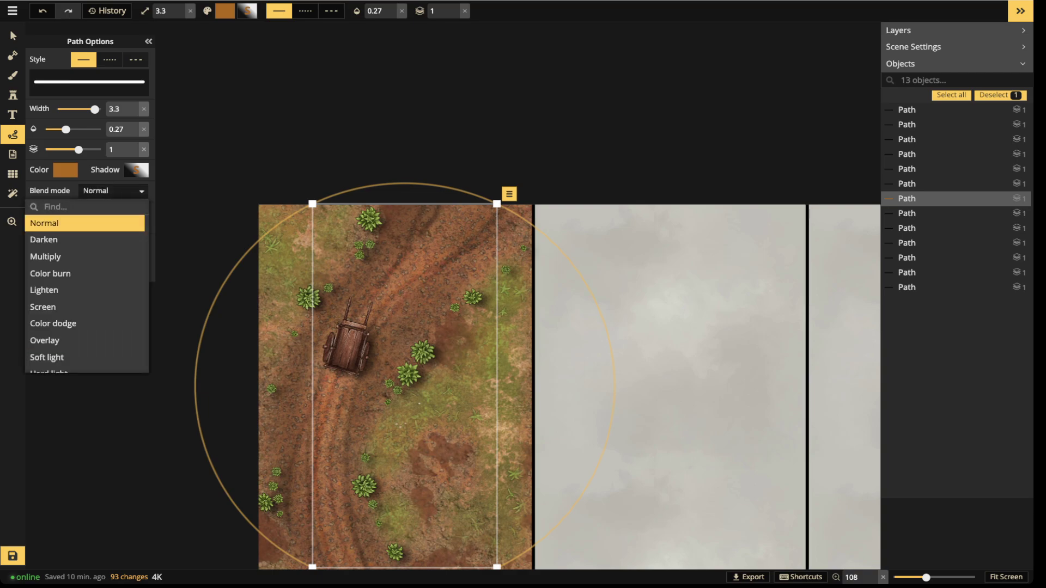
drag(65, 129, 100, 129)
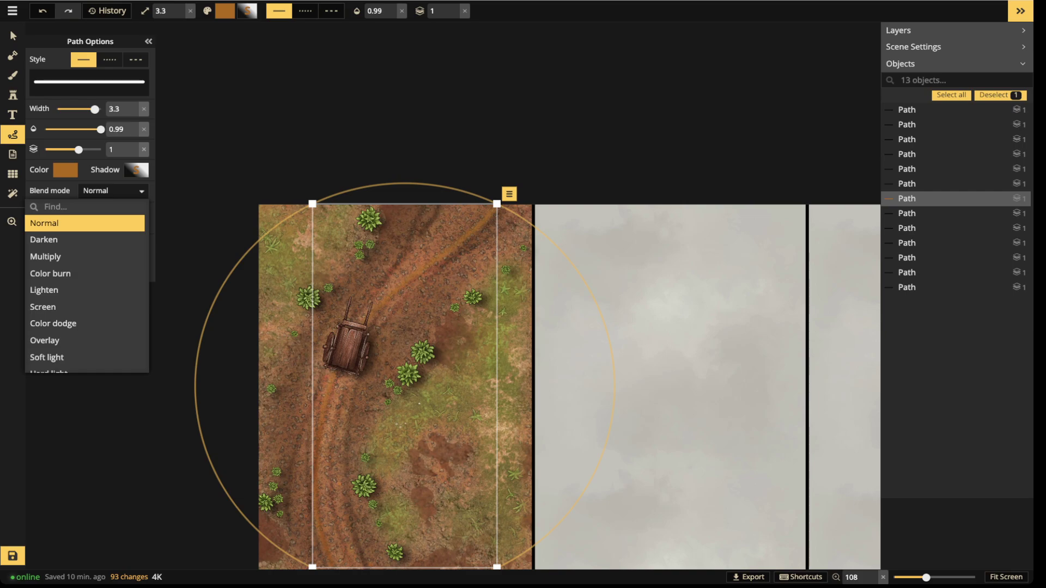
key(Down)
key(Right)
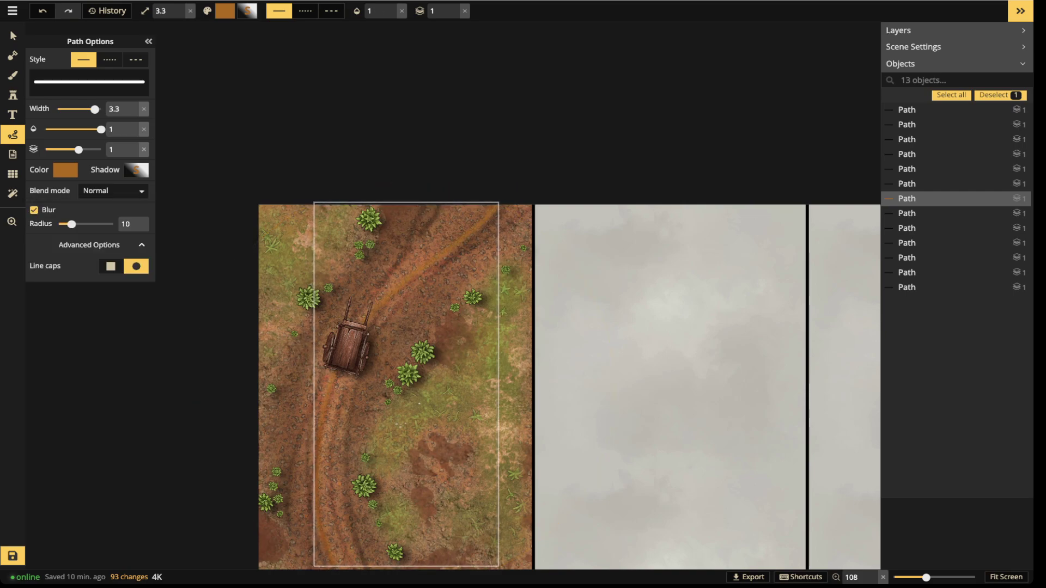
Change the selected road path's color to a brighter orange
click(65, 169)
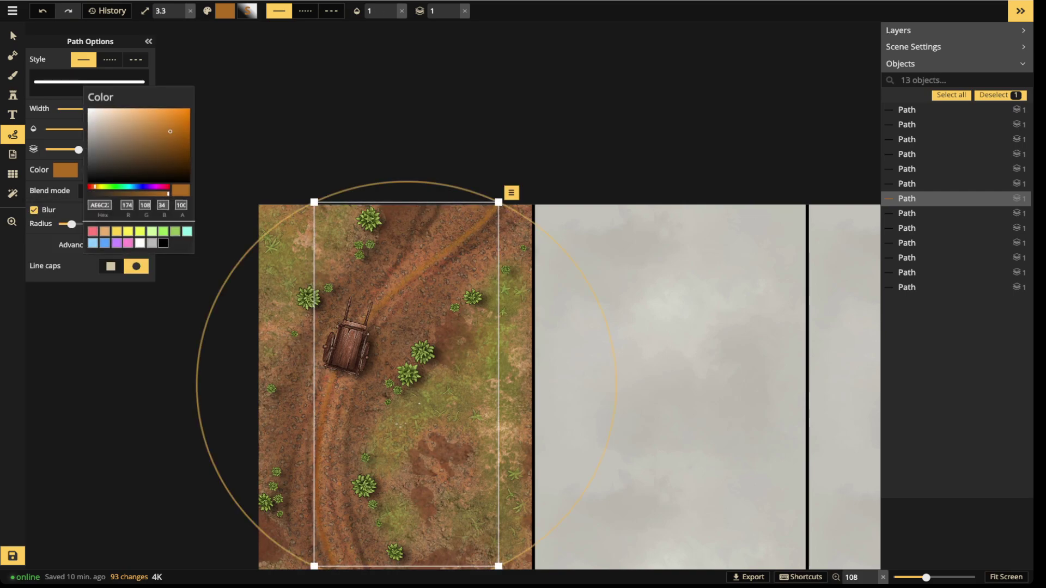
click(174, 121)
key(Escape)
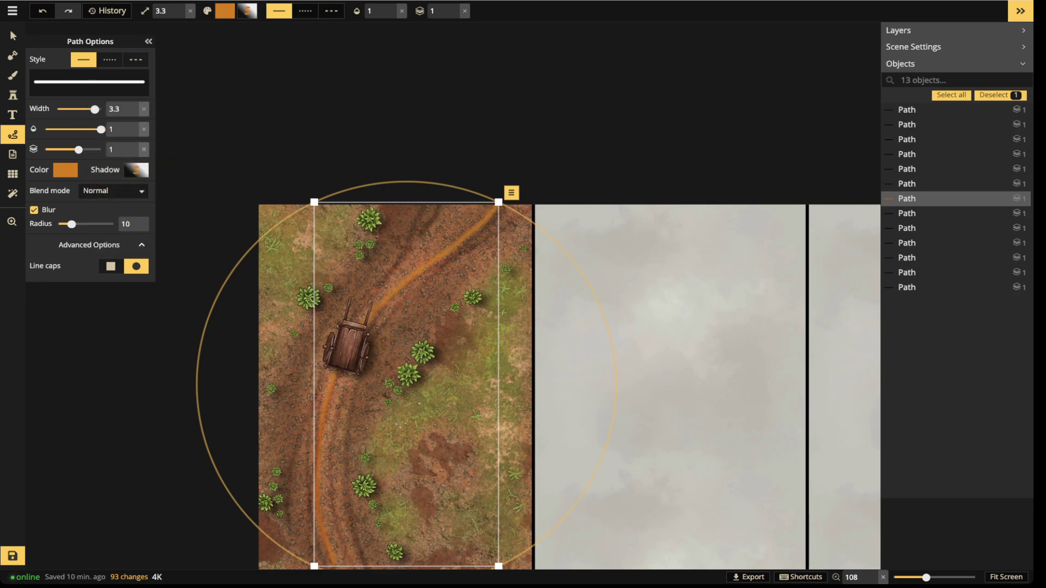
Try several blend modes on the orange road path and settle on Soft light
click(113, 191)
click(85, 240)
click(84, 257)
key(Down)
key(Down)
key(Down)
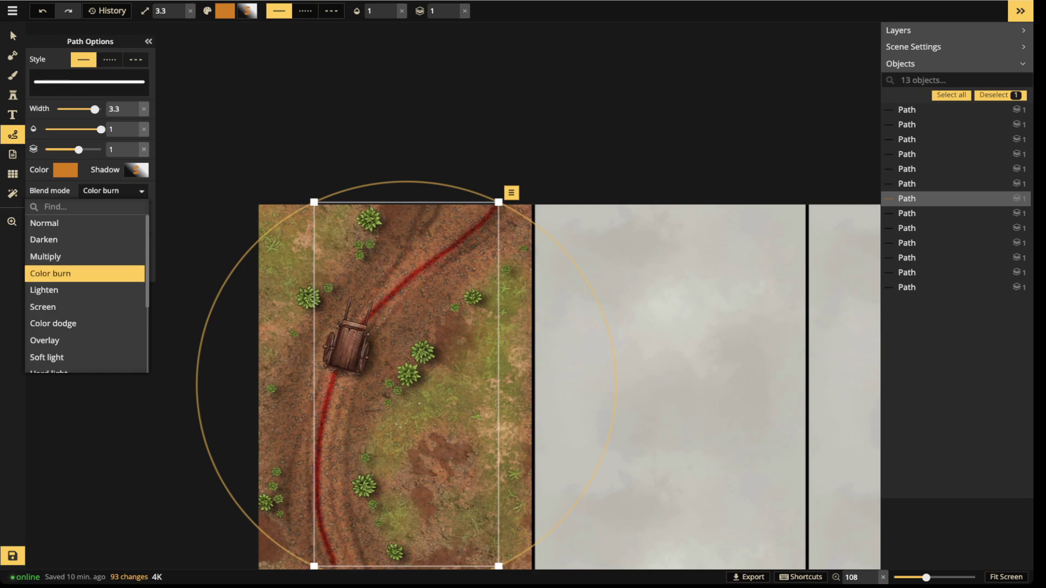
key(Down)
key(Down)
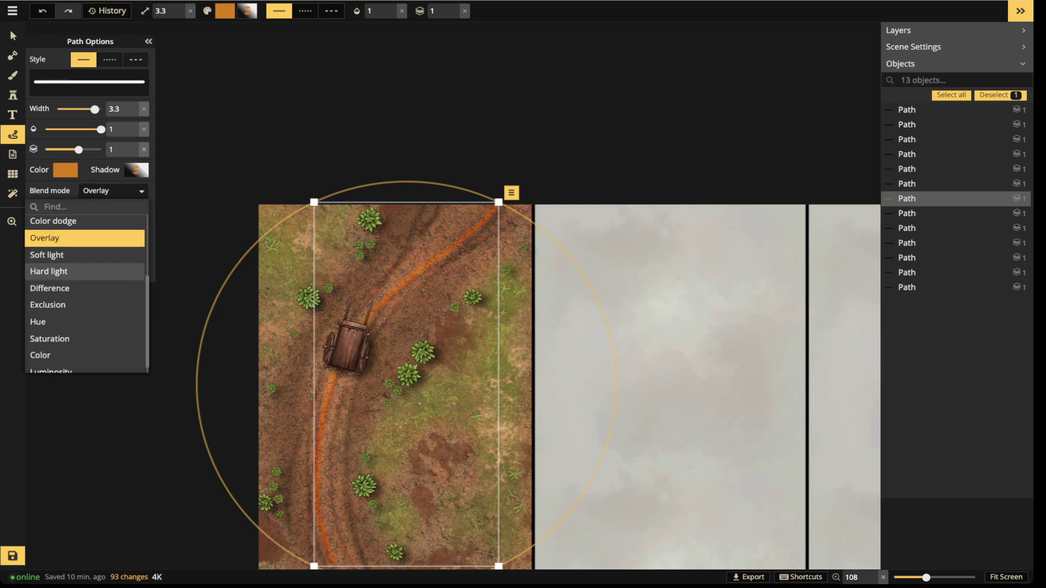
key(Down)
key(Down)
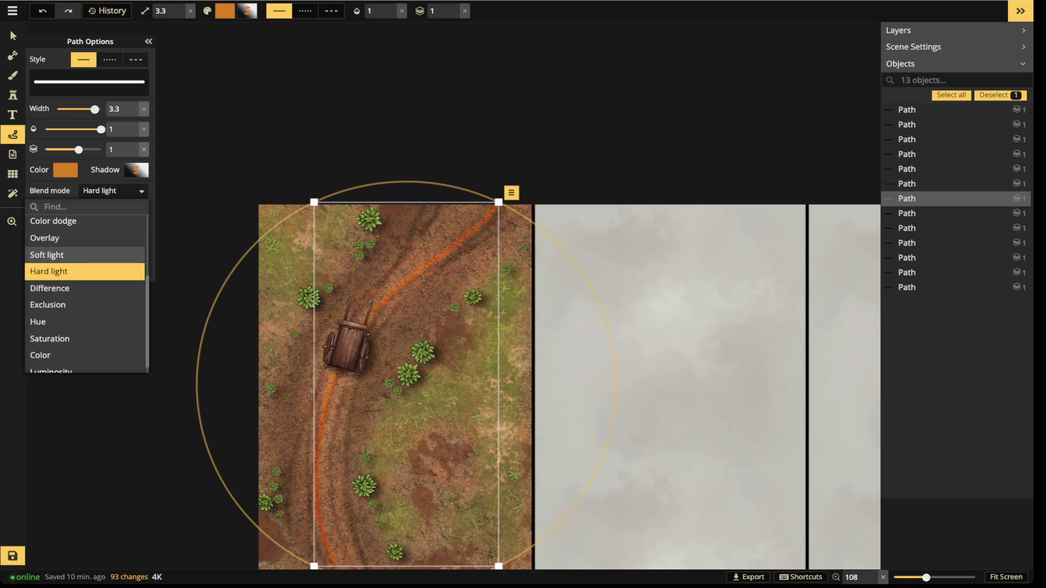
click(47, 254)
Lower the orange path's opacity to 0.41 and deselect it
click(89, 129)
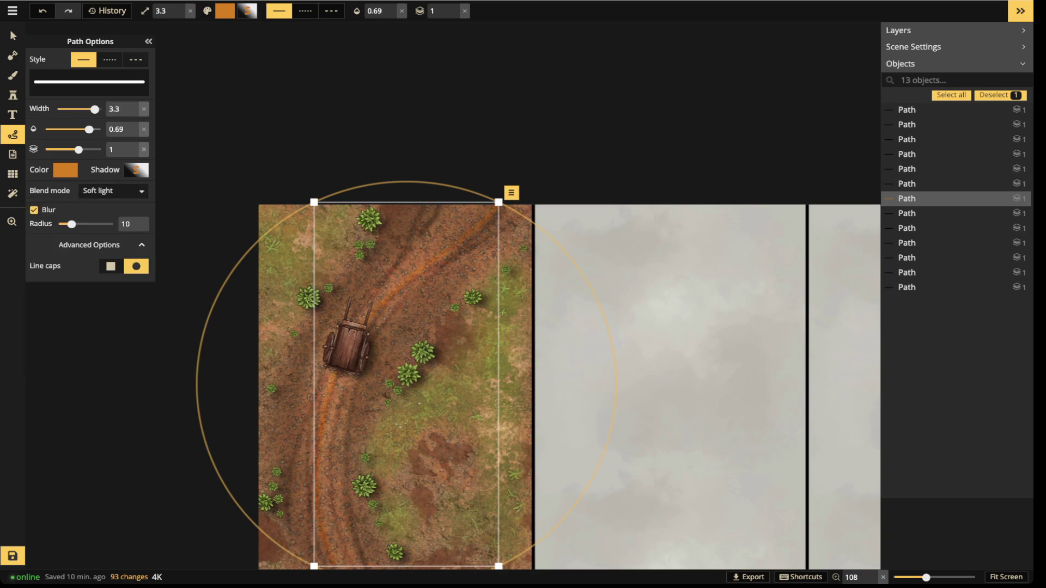
drag(89, 129, 75, 129)
key(Escape)
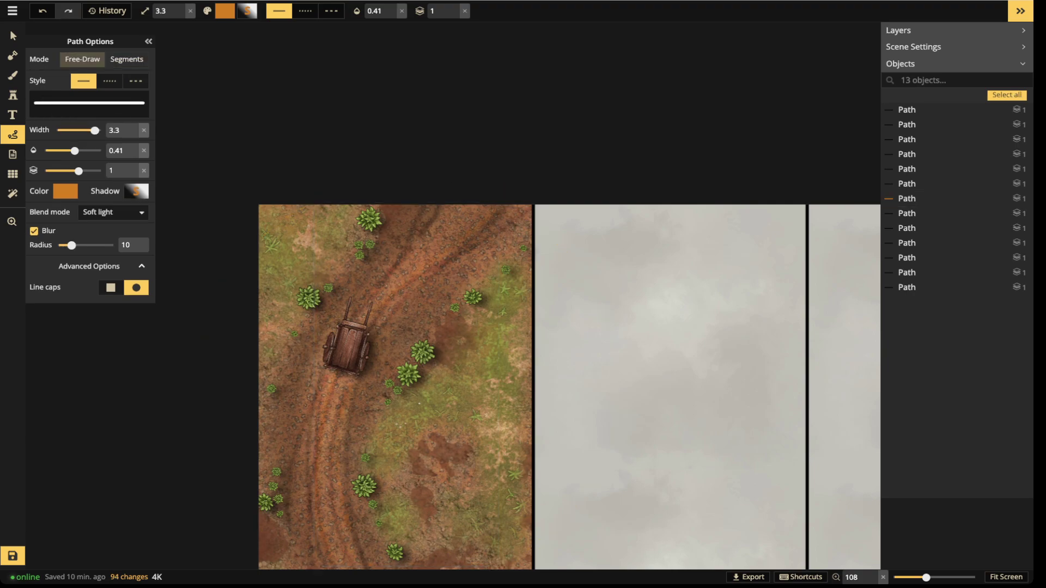
key(Escape)
Draw more orange Soft light paths along the ruts of the northeast bend and the road south of the cart
drag(463, 245, 507, 213)
drag(424, 293, 519, 207)
drag(382, 297, 493, 210)
mouse_move(315, 482)
mouse_down()
mouse_move(325, 567)
mouse_move(325, 281)
mouse_up()
Extend the orange highlights with freehand paths along the road's southern curve above the Fantasy Battlemaps title
scroll(333, 534, down, 3)
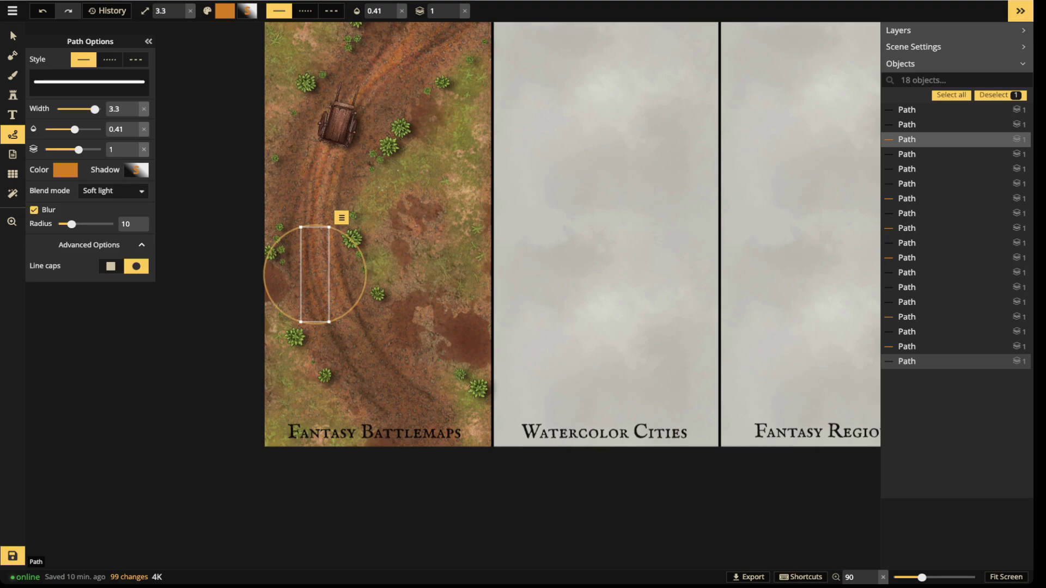
key(Escape)
drag(342, 307, 433, 413)
key(Escape)
key(Escape)
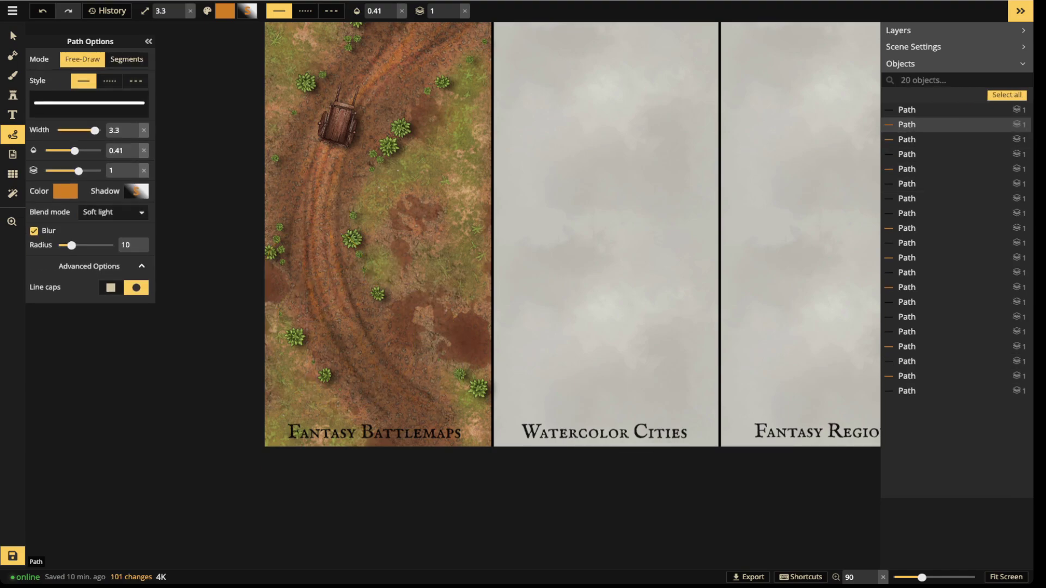
Search the stamp catalog for "rock" and choose the Small Rocks stamp set
key(space)
drag(398, 170, 358, 251)
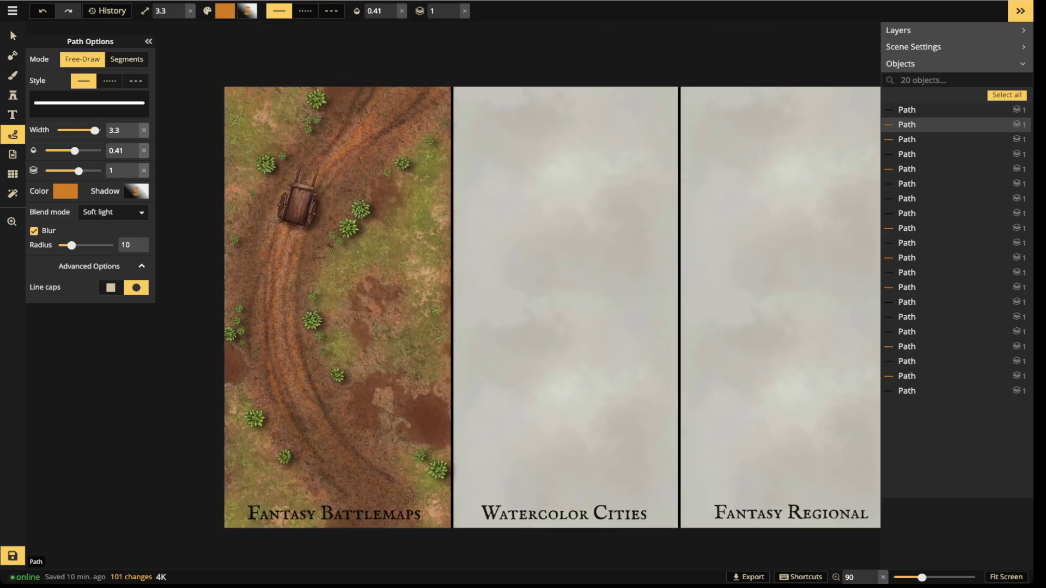
scroll(262, 238, up, 5)
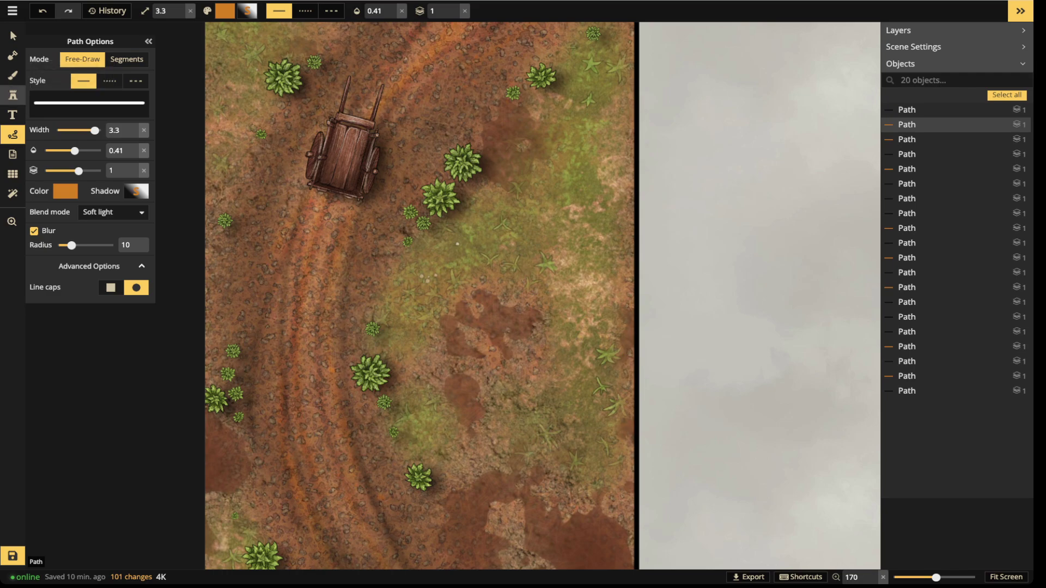
click(13, 94)
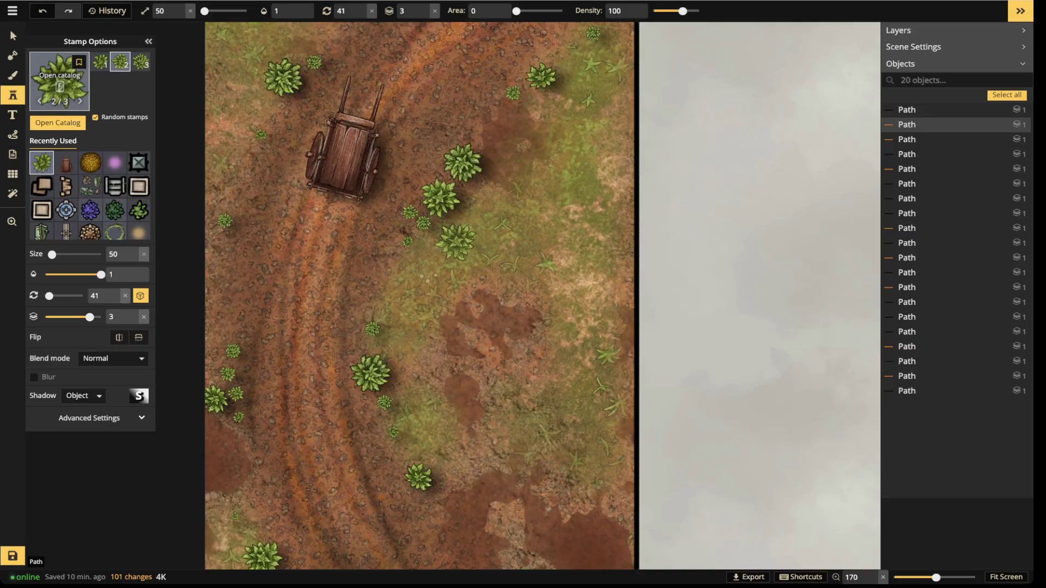
key(f)
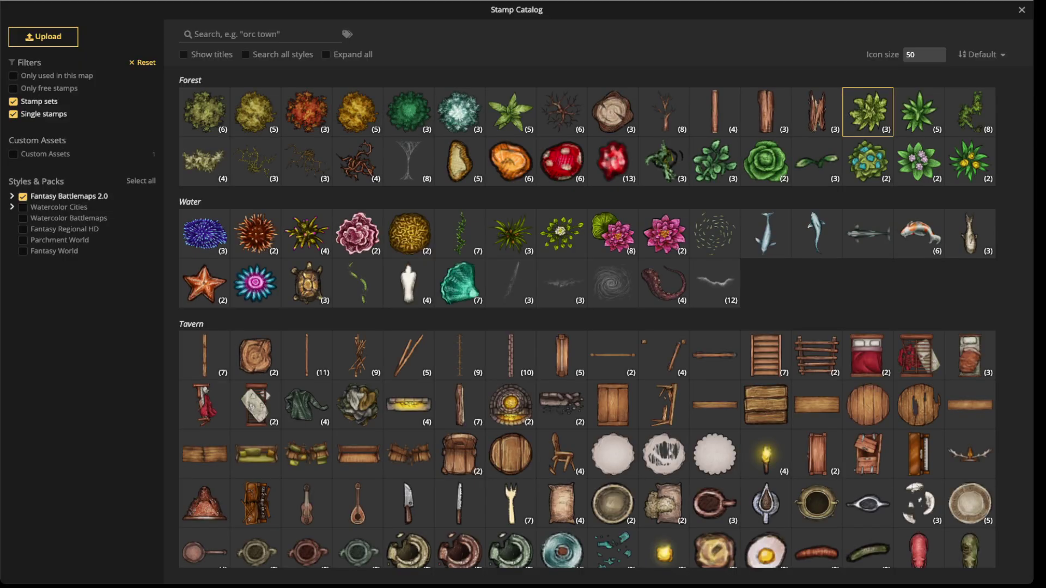
click(194, 34)
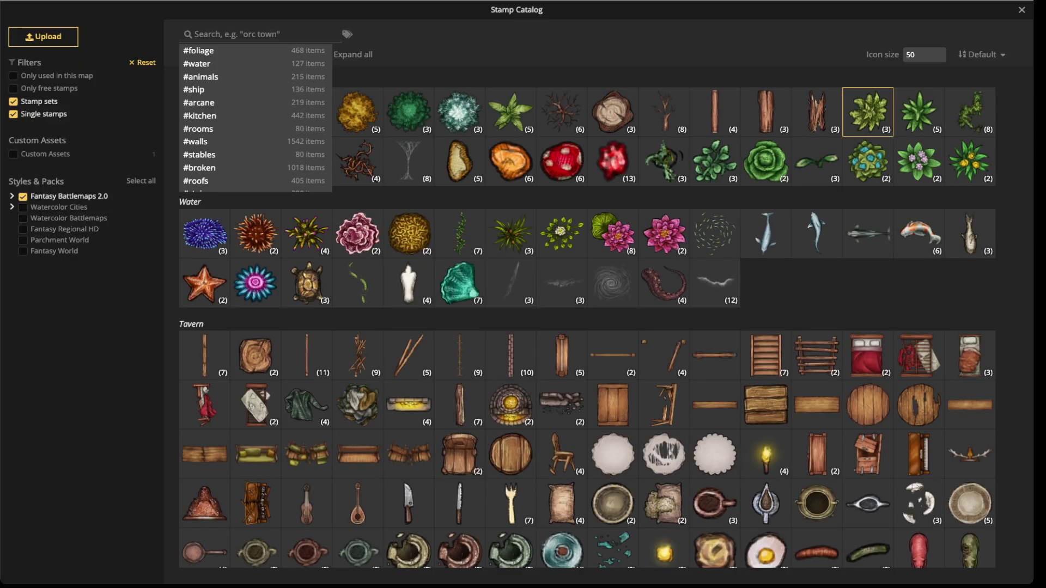
text(r)
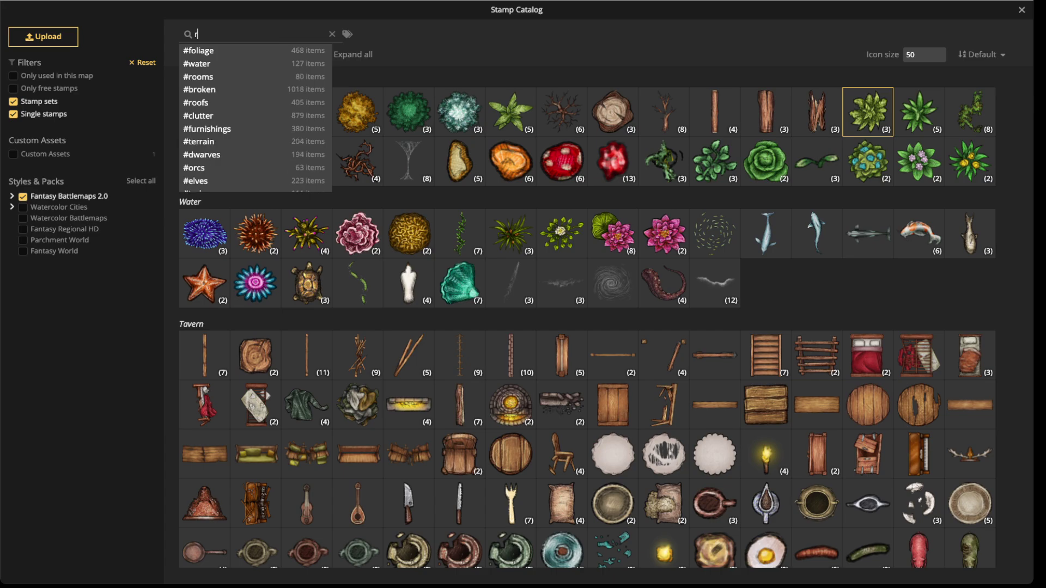
text(o)
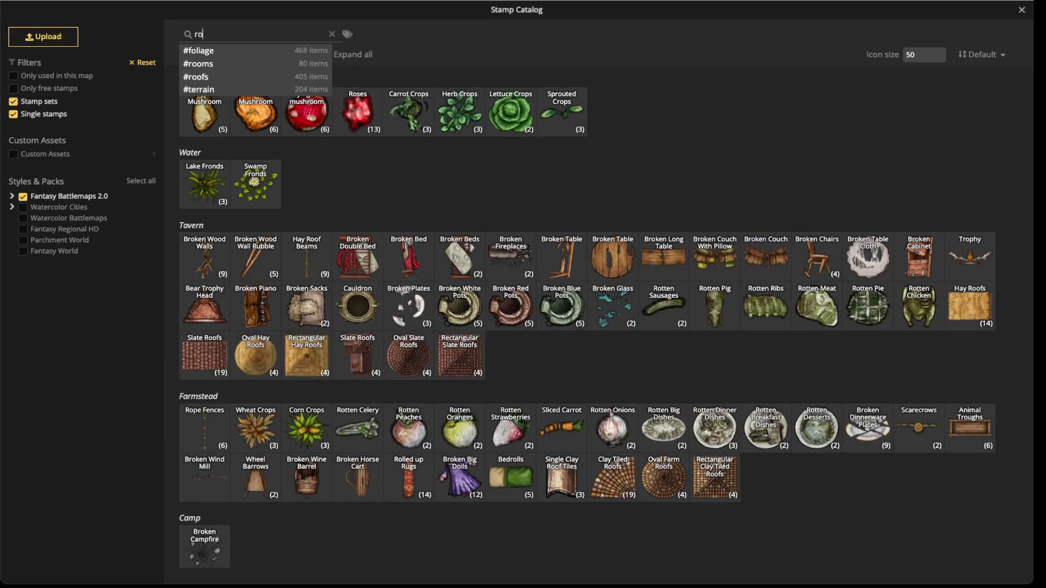
text(ck)
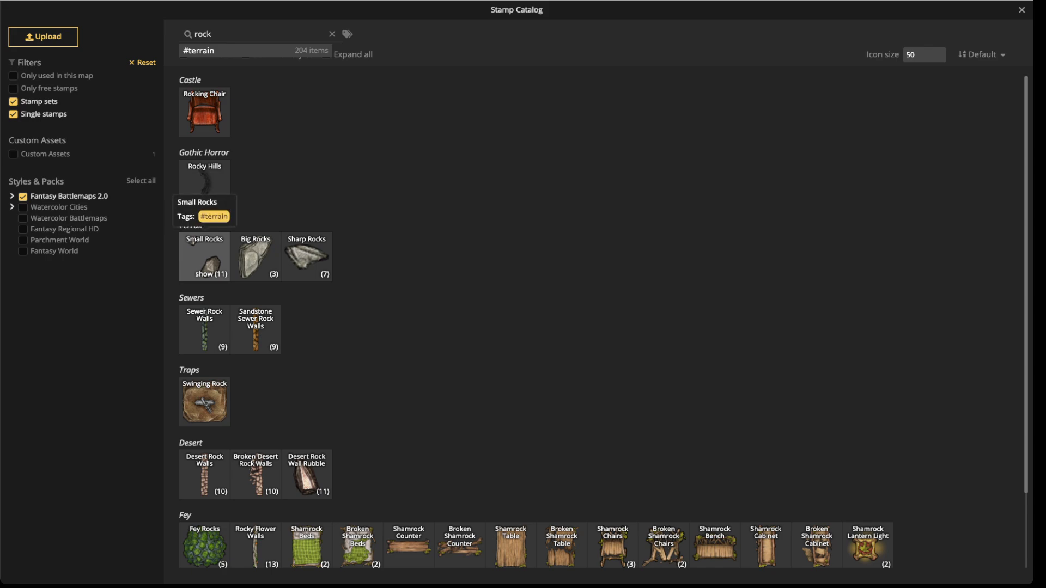
click(192, 241)
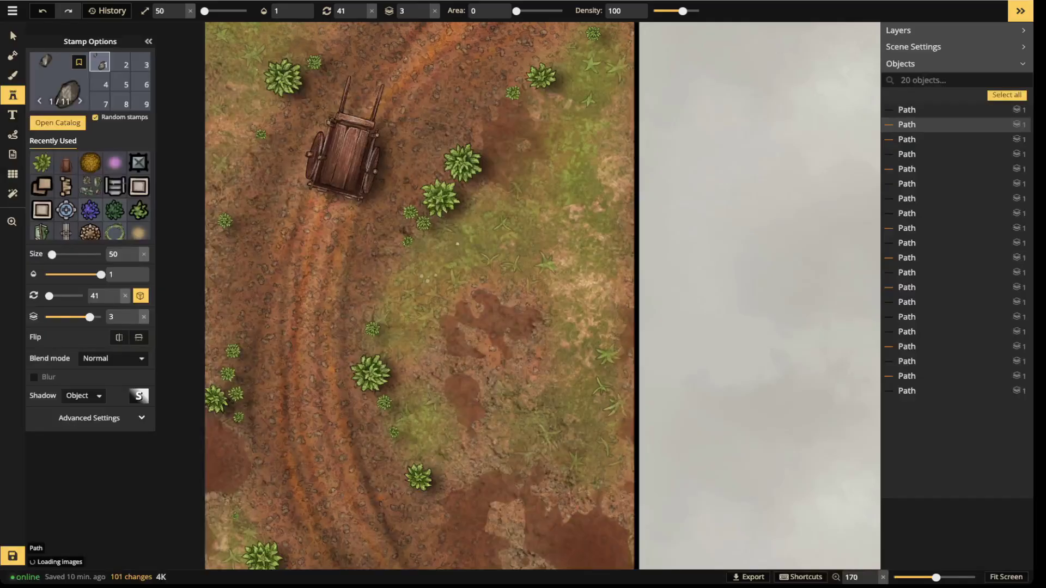
Reduce the Small Rocks stamp size to 30 for the road around the cart
scroll(315, 274, up, 4)
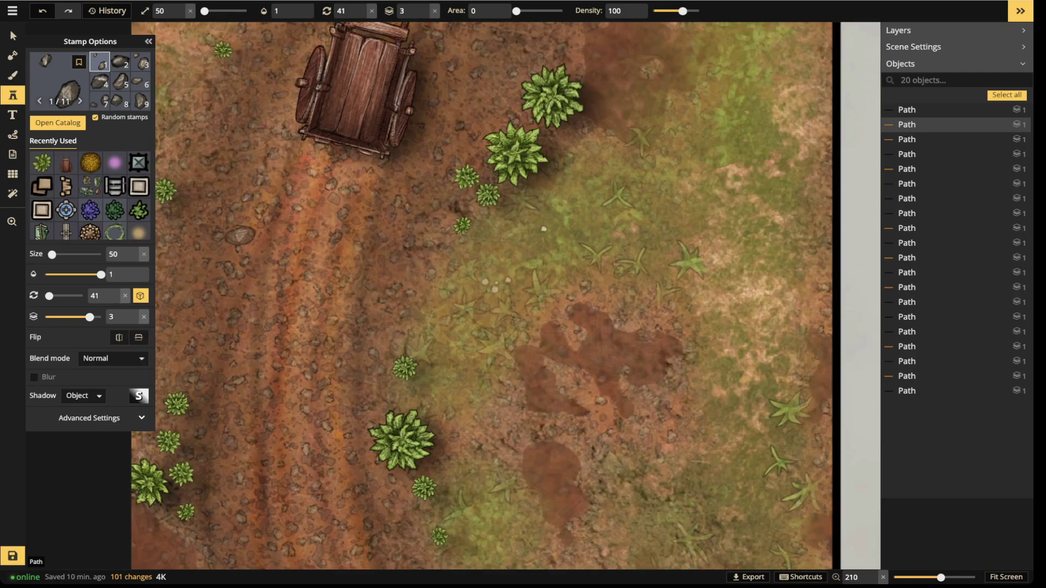
drag(245, 218, 457, 365)
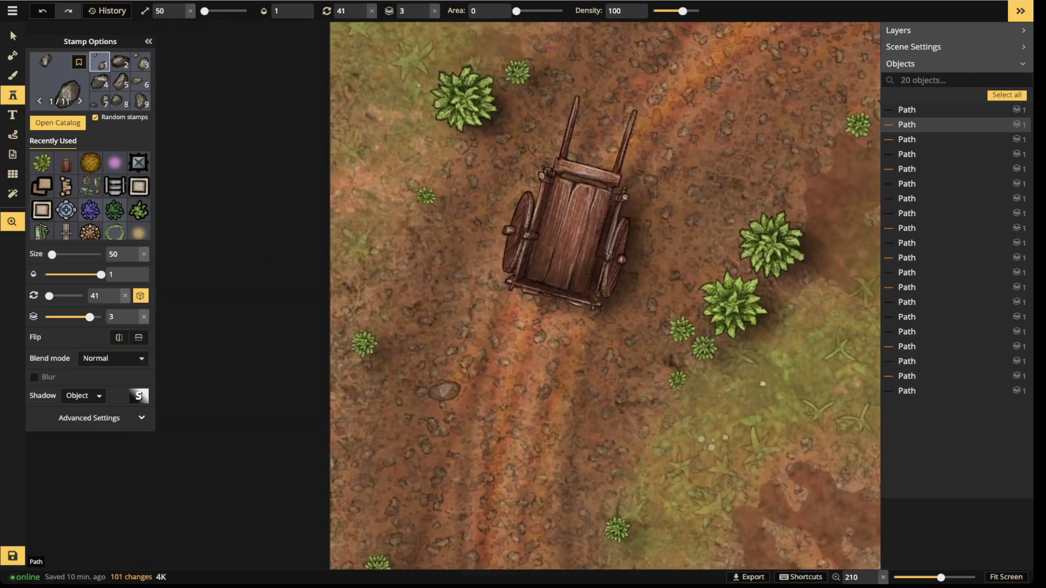
scroll(487, 268, up, 1)
scroll(484, 240, down, 3)
scroll(484, 240, up, 1)
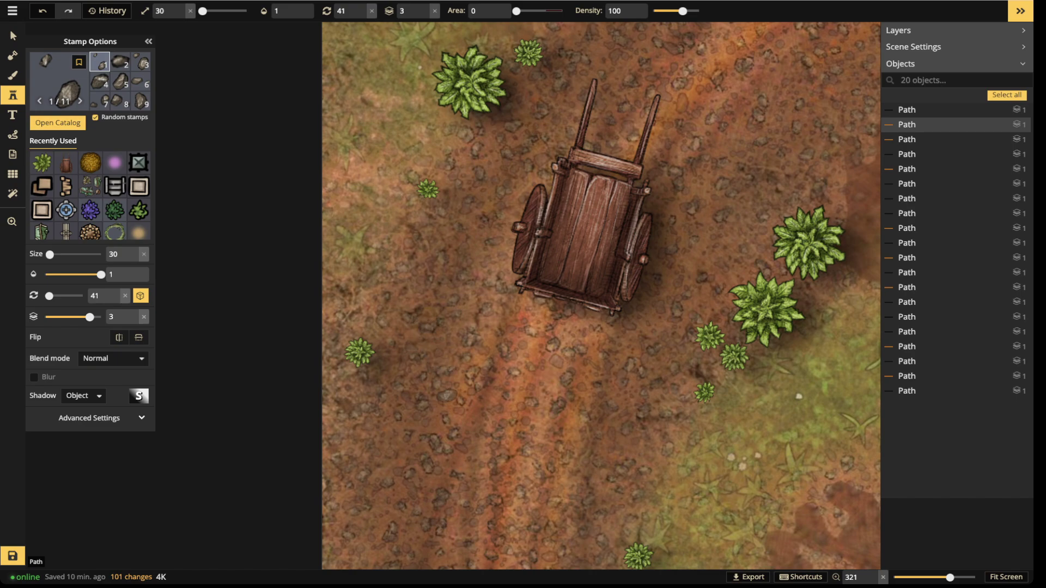
Place three small rocks at size 30 along the road's western edge, southwest of the cart
key(space)
drag(736, 120, 610, 283)
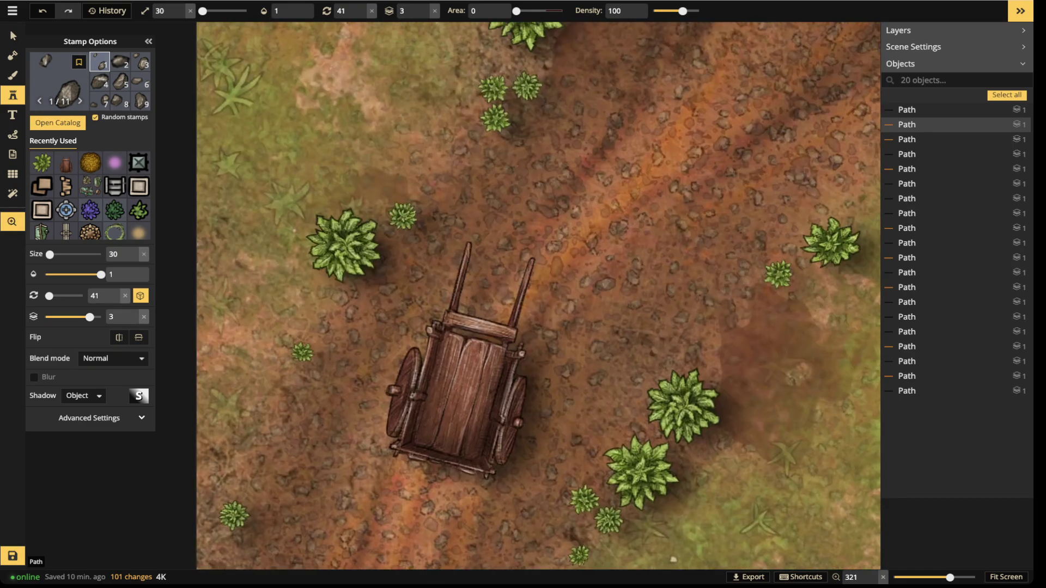
key(space)
drag(655, 205, 418, 204)
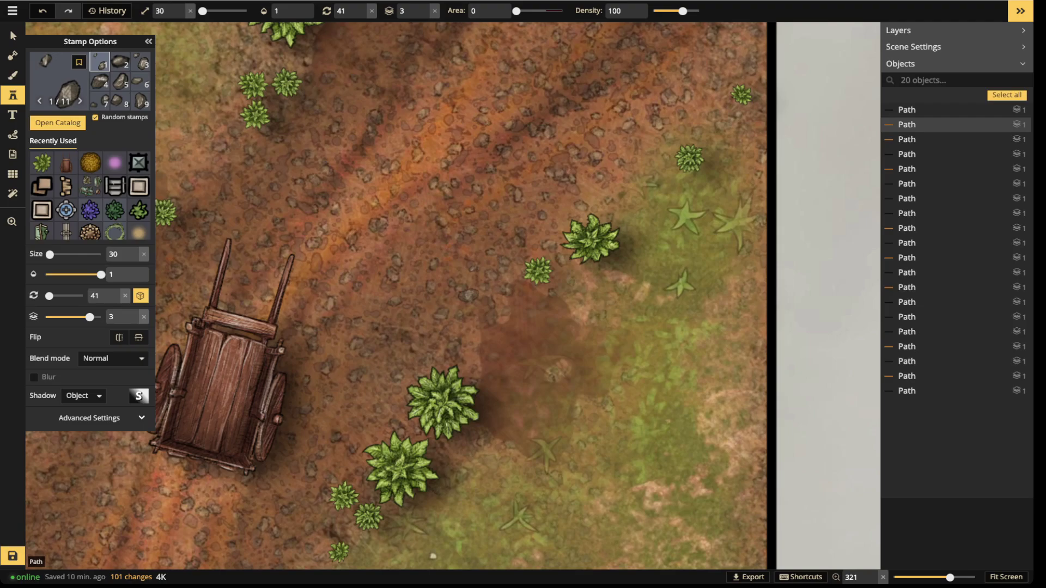
key(space)
drag(342, 317, 619, 163)
drag(401, 349, 453, 274)
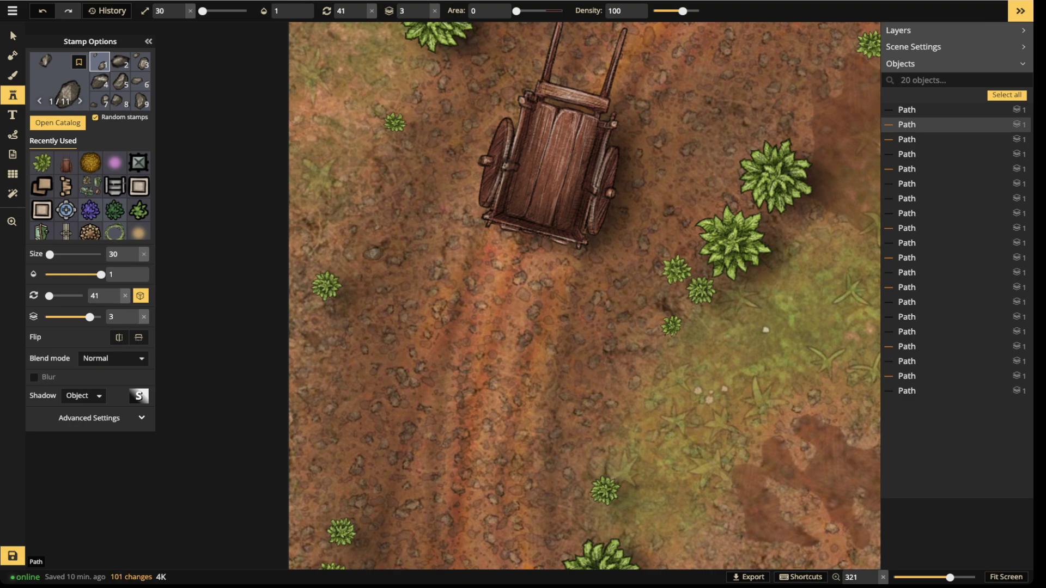
scroll(404, 256, up, 3)
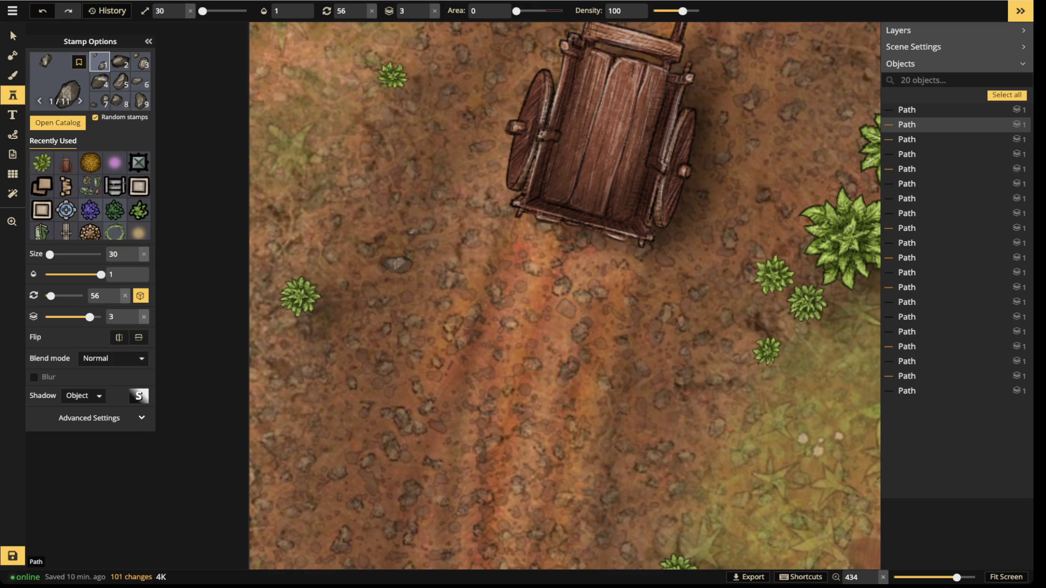
click(395, 263)
click(402, 248)
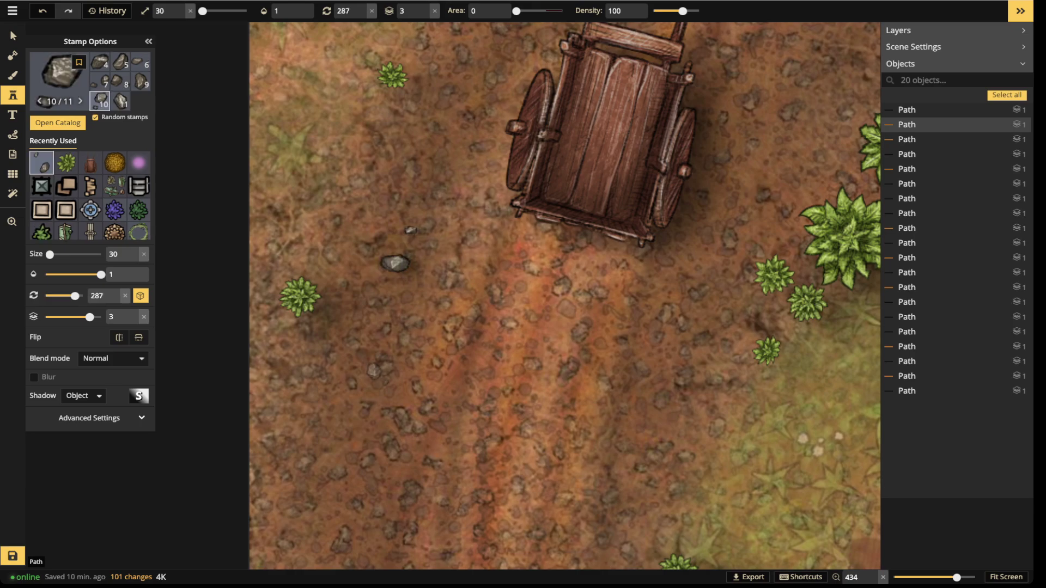
scroll(400, 415, up, 1)
click(402, 419)
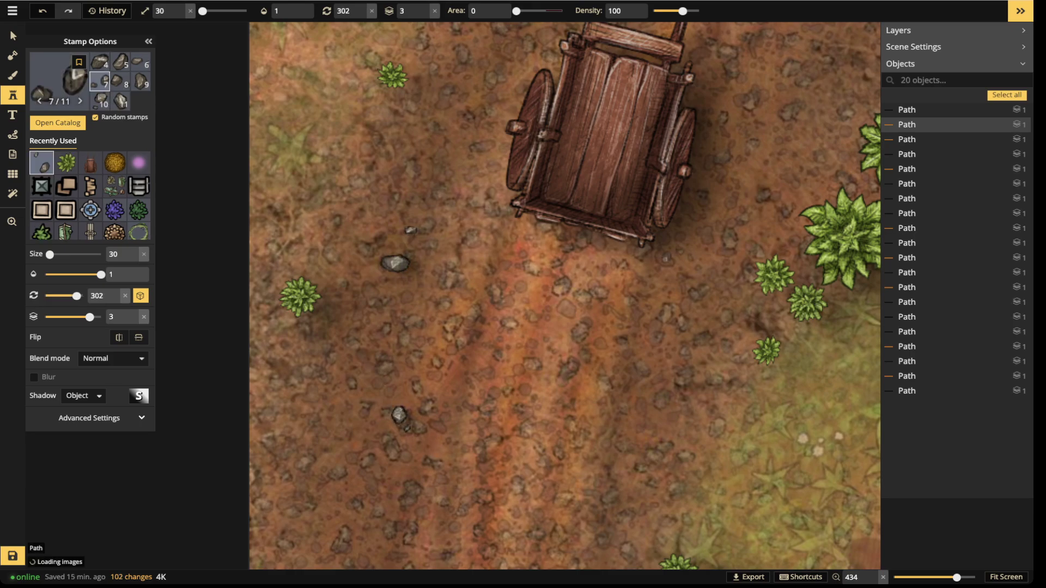
Place small rocks at size 30 on the ground east of the cart and beside the road north of it
key(space)
drag(643, 174, 393, 430)
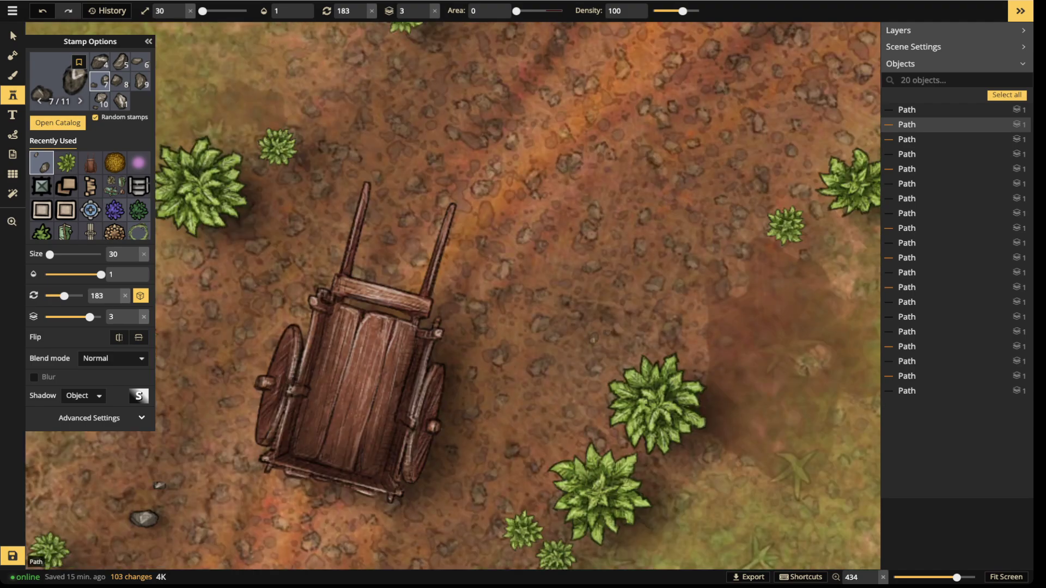
click(538, 369)
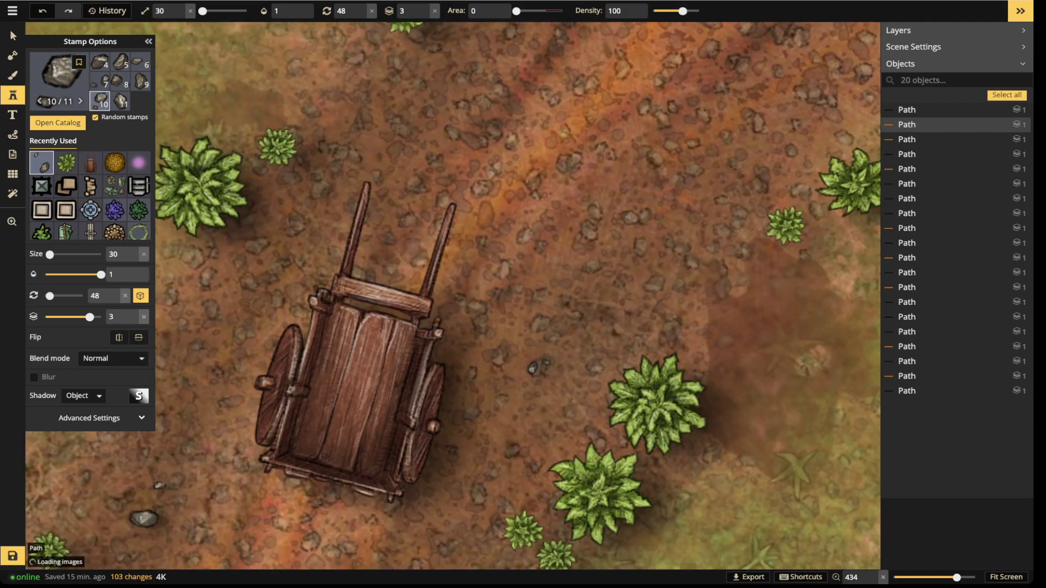
key(space)
drag(564, 175, 549, 369)
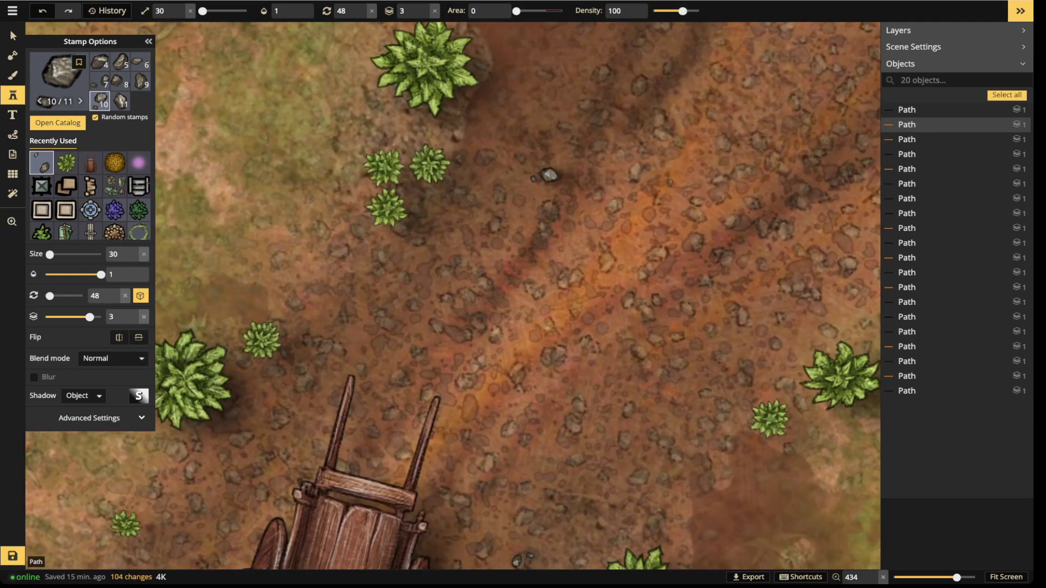
click(547, 176)
Add small rocks along the southern edge of the road's northeast bend, with the stamp size raised to 50
key(space)
drag(548, 175, 198, 200)
click(541, 247)
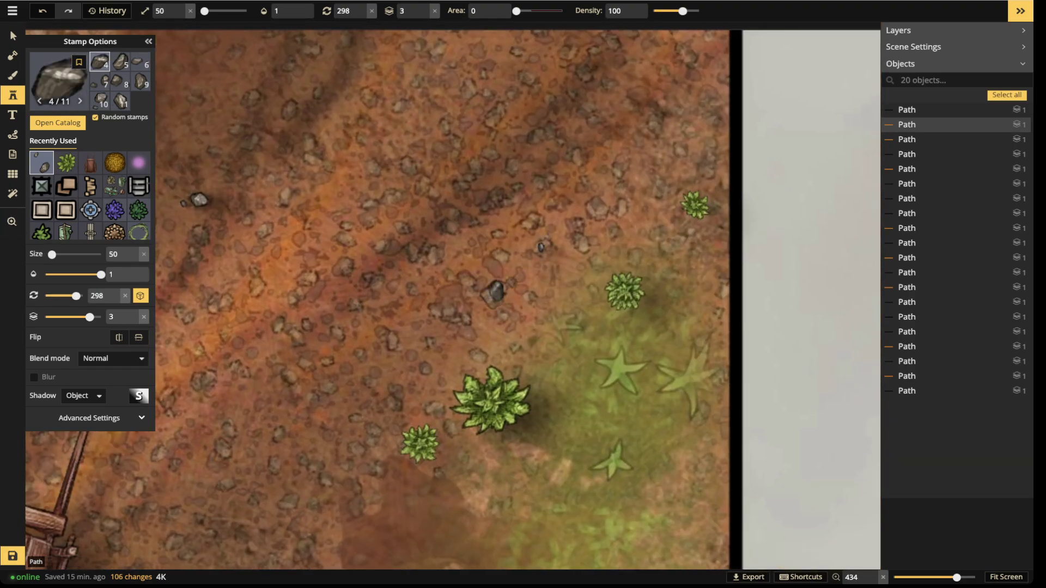
click(497, 292)
click(353, 193)
Scatter small rocks along both edges of the road south of the cart, one at size 50 and the rest at size 30
scroll(354, 193, down, 7)
key(space)
drag(338, 323, 699, 106)
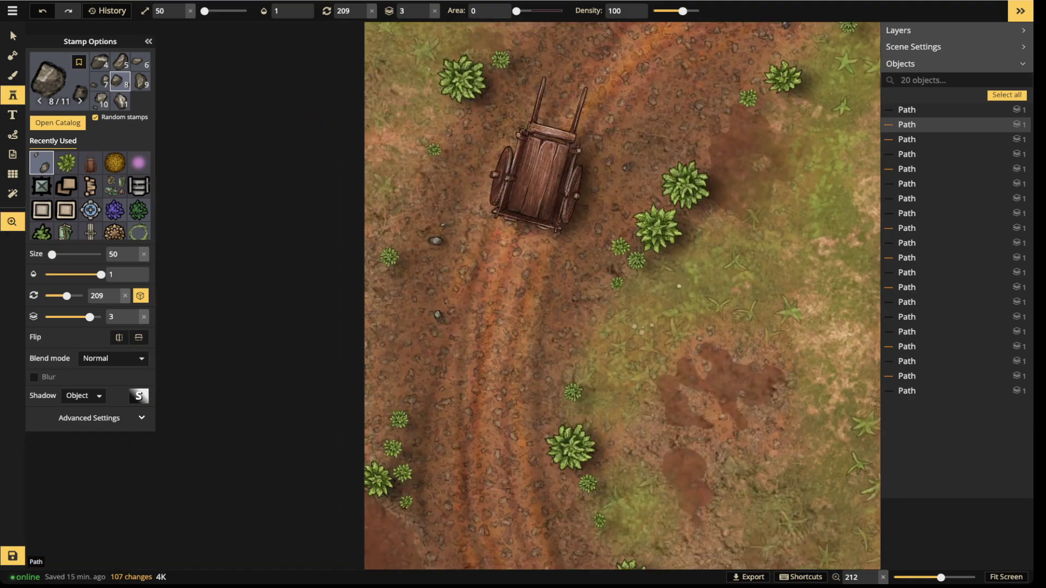
drag(569, 355, 561, 233)
scroll(561, 233, up, 2)
scroll(543, 300, up, 1)
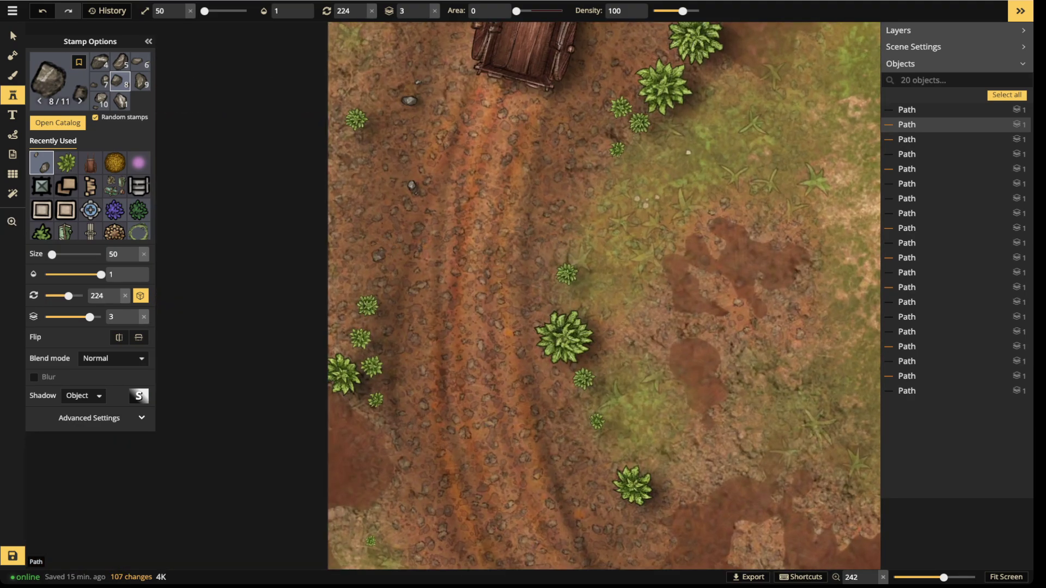
click(540, 315)
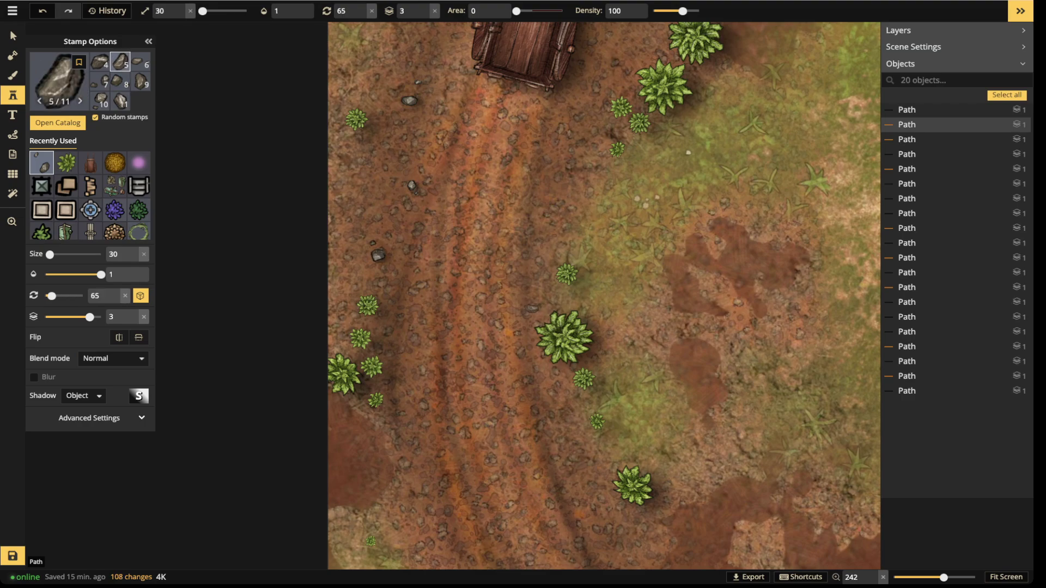
click(532, 307)
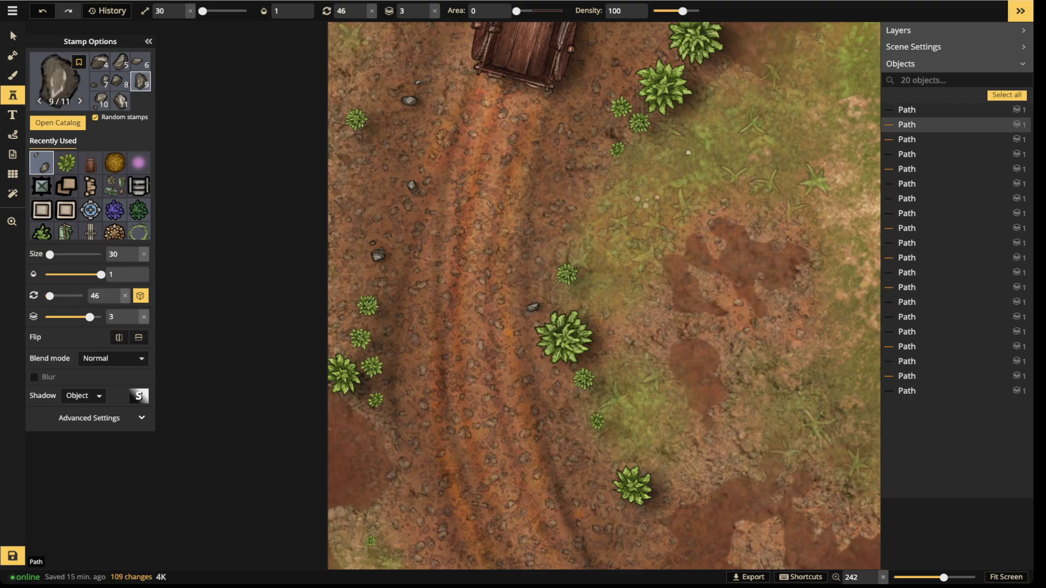
click(404, 462)
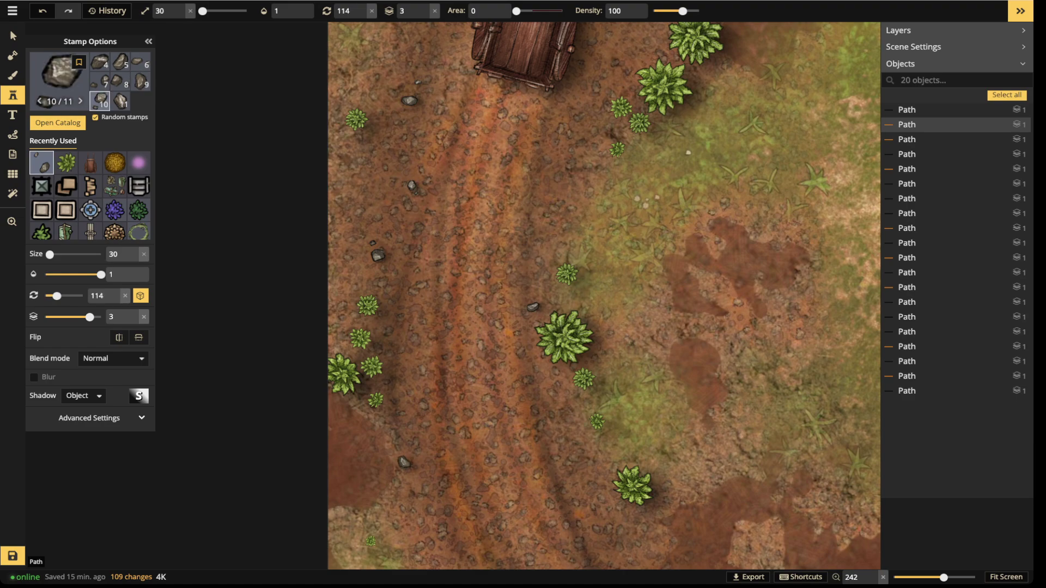
click(599, 531)
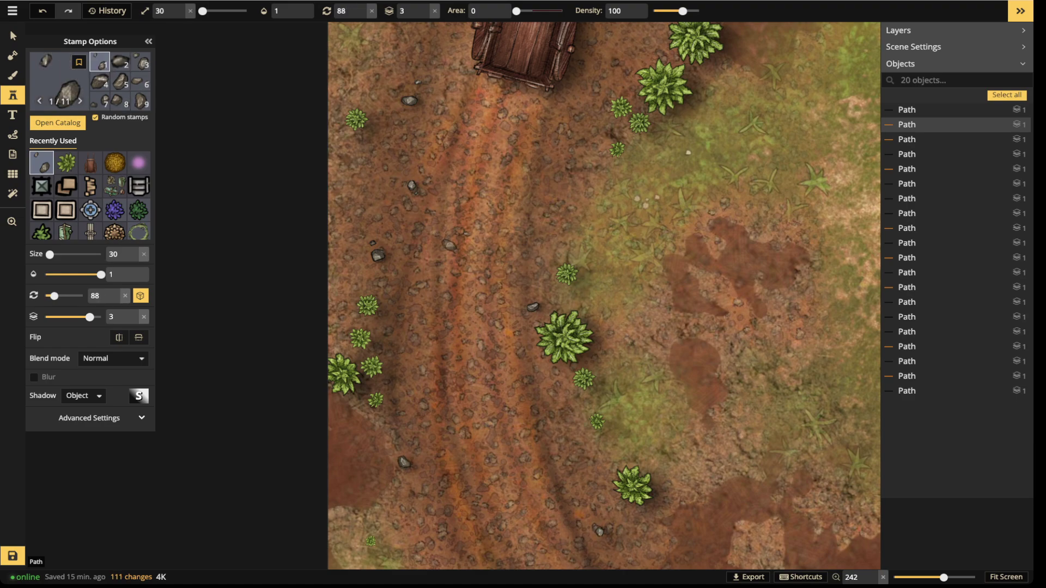
Review the placed rocks along the whole road, from the northeast bend to the southern curve
click(13, 35)
click(599, 532)
scroll(599, 531, down, 3)
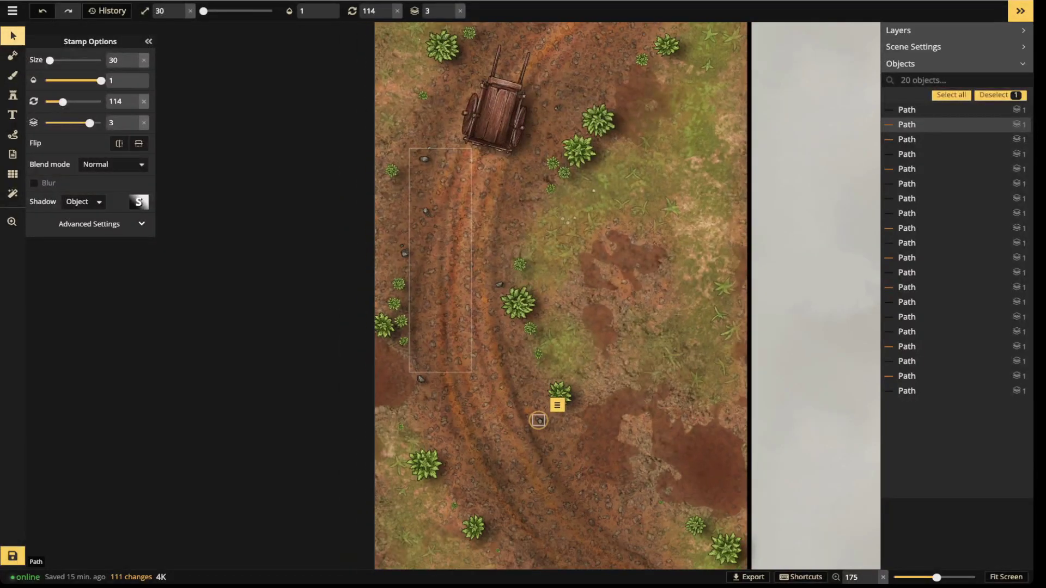
key(Escape)
scroll(440, 303, down, 1)
drag(438, 303, 363, 333)
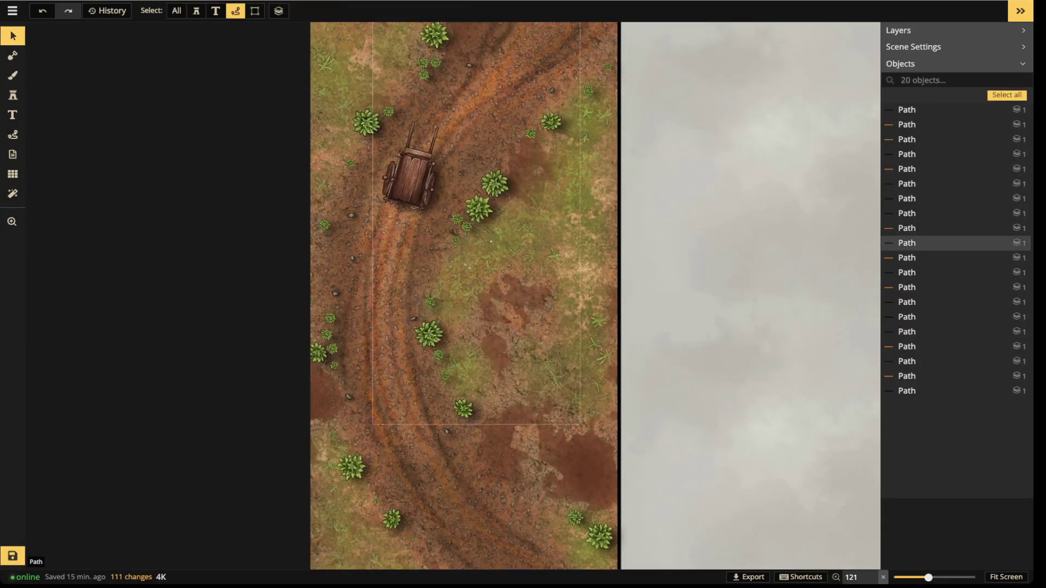
scroll(515, 171, down, 1)
drag(514, 172, 505, 216)
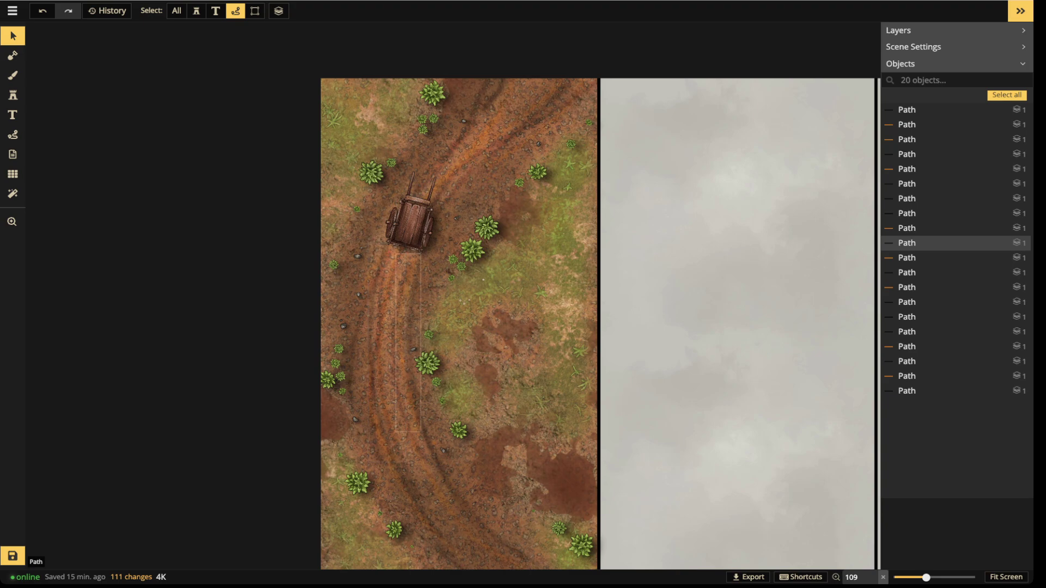
scroll(392, 506, up, 4)
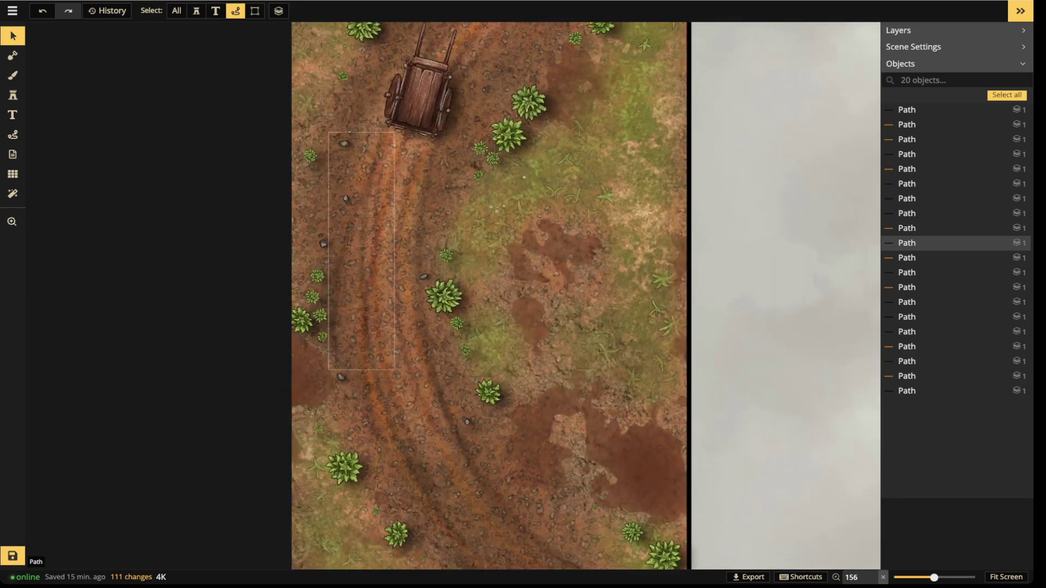
Paint faint green grass texture along the middle of the road south of the cart with a size 7 brush at 0.3 opacity
click(13, 75)
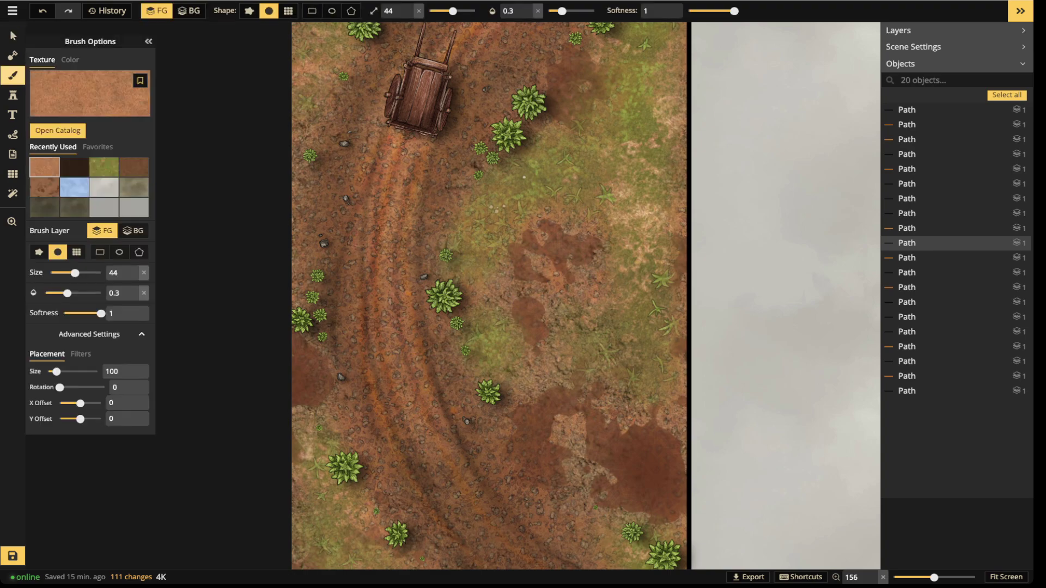
click(103, 167)
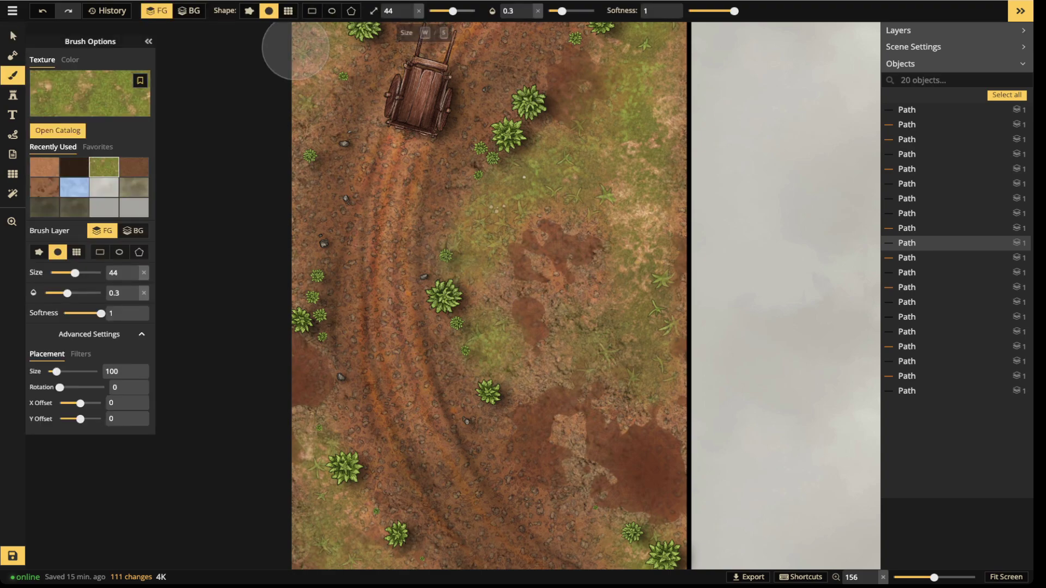
scroll(296, 47, down, 9)
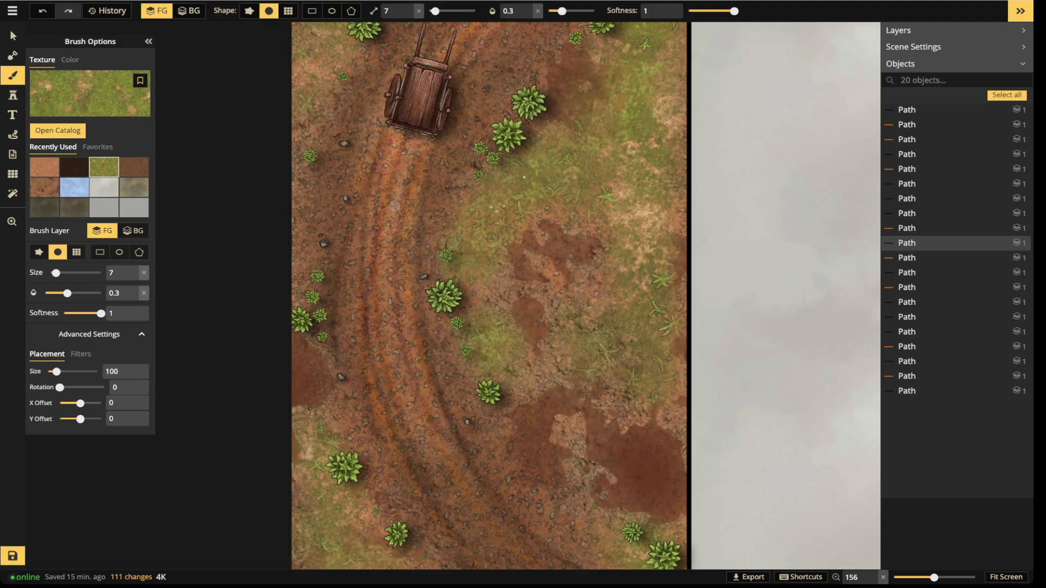
drag(402, 170, 397, 193)
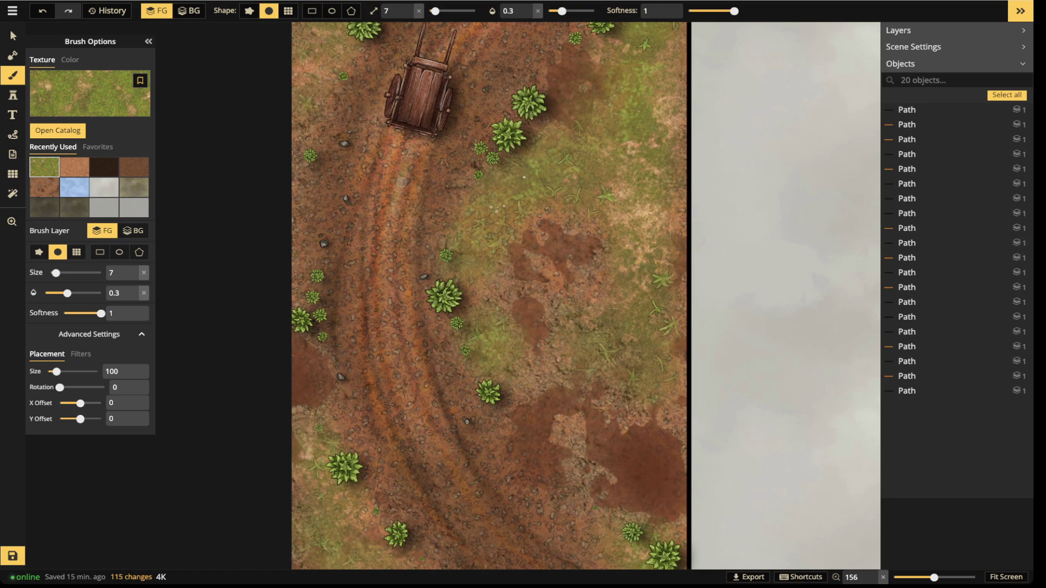
mouse_move(406, 260)
mouse_down()
mouse_move(403, 235)
mouse_move(401, 254)
mouse_up()
drag(438, 190, 437, 199)
Raise the brush opacity to 0.46 and dab small grass patches around the cart and along the road's edges
click(571, 11)
drag(513, 66, 500, 71)
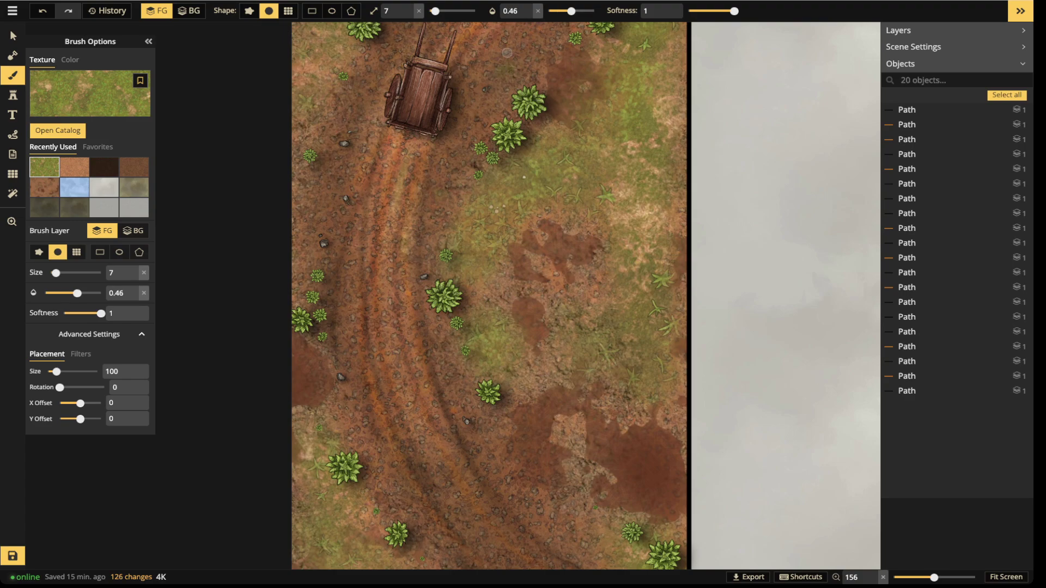
mouse_move(358, 373)
mouse_down()
mouse_move(350, 391)
mouse_move(356, 383)
mouse_up()
drag(416, 416, 420, 419)
drag(442, 189, 440, 196)
drag(460, 148, 467, 146)
Dab more grass patches at 0.46 opacity along the road's lower curve and between its ruts
mouse_move(390, 501)
mouse_down()
mouse_move(362, 497)
mouse_move(379, 484)
mouse_up()
click(390, 481)
drag(355, 439, 380, 425)
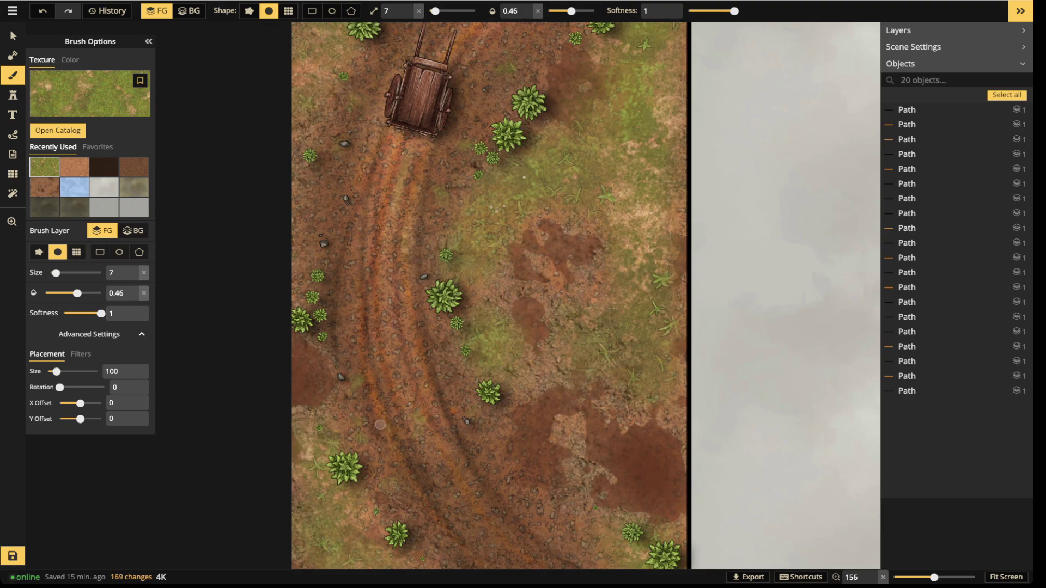
mouse_move(416, 310)
mouse_down()
mouse_move(449, 314)
mouse_move(441, 340)
mouse_up()
drag(519, 494, 529, 503)
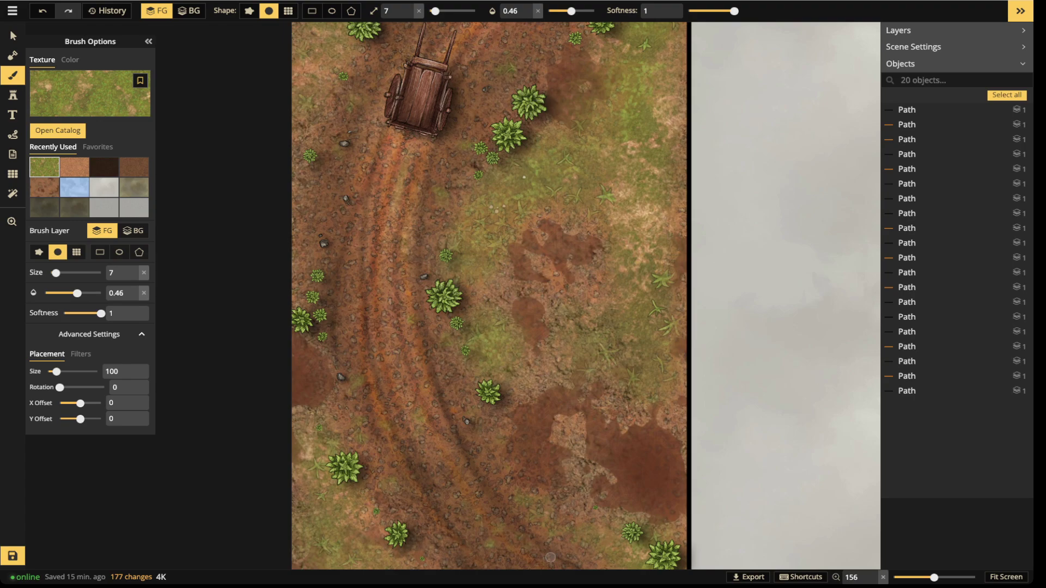
Paint small grass patches over the road's northeast bend beyond the cart
drag(603, 76, 602, 92)
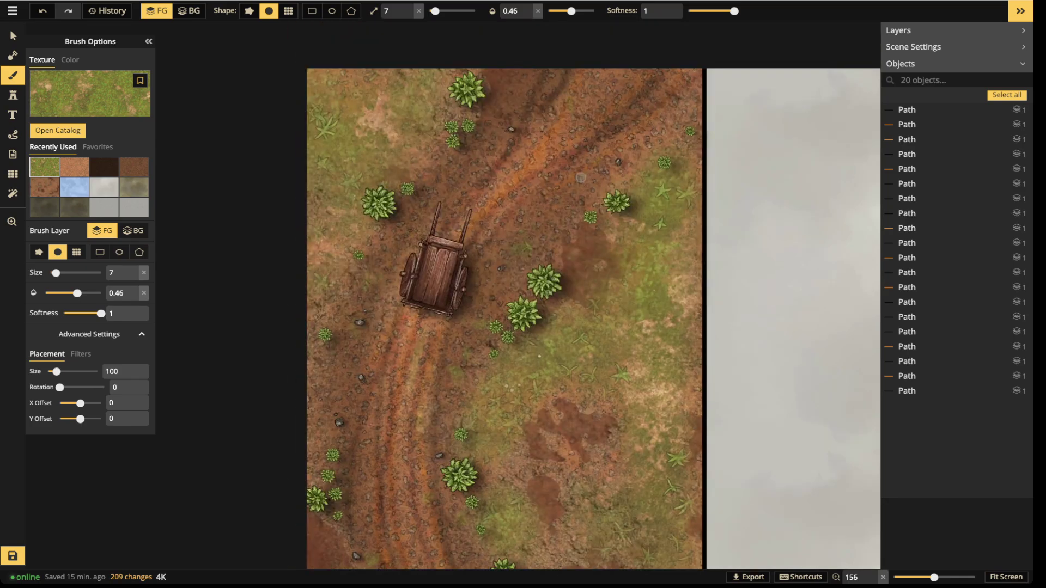
drag(581, 177, 590, 173)
drag(590, 88, 616, 92)
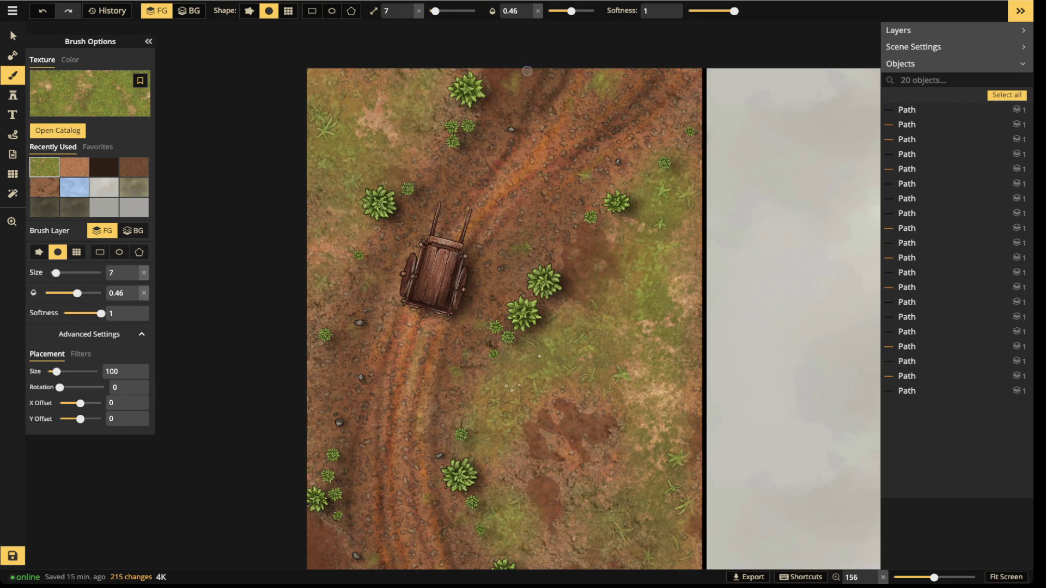
Switch to the Select tool and save the map
scroll(499, 199, down, 4)
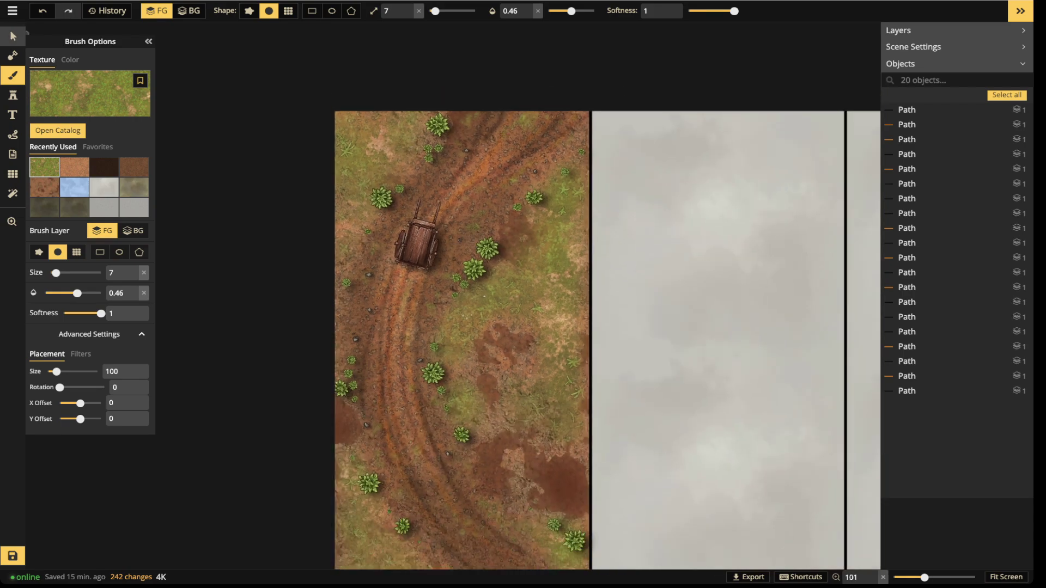
click(13, 36)
click(13, 556)
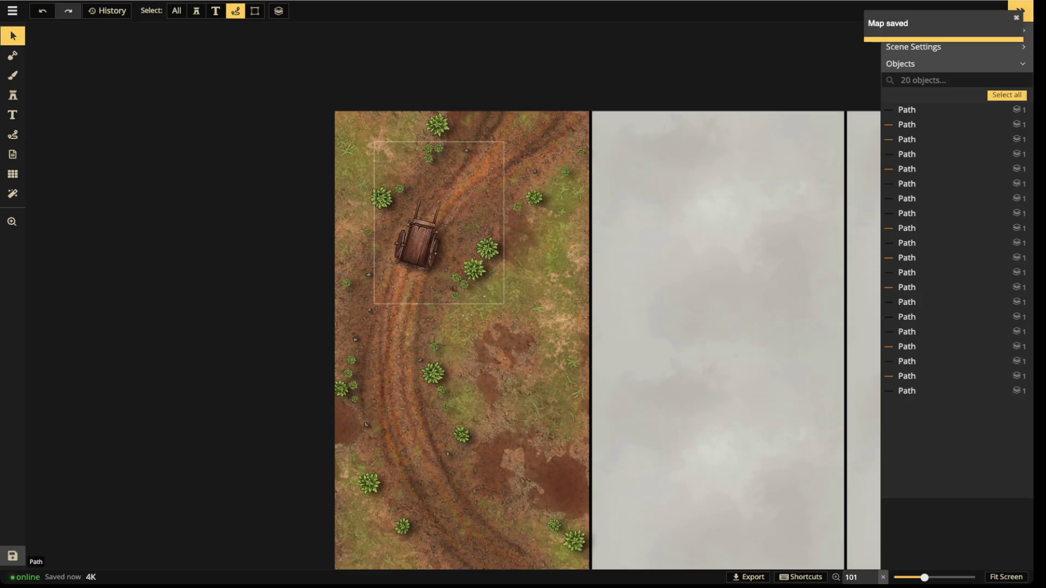
Examine the Fantasy Battlemaps panel up close and as a whole beside the empty Watercolor Cities panel
scroll(487, 213, up, 1)
scroll(486, 210, up, 1)
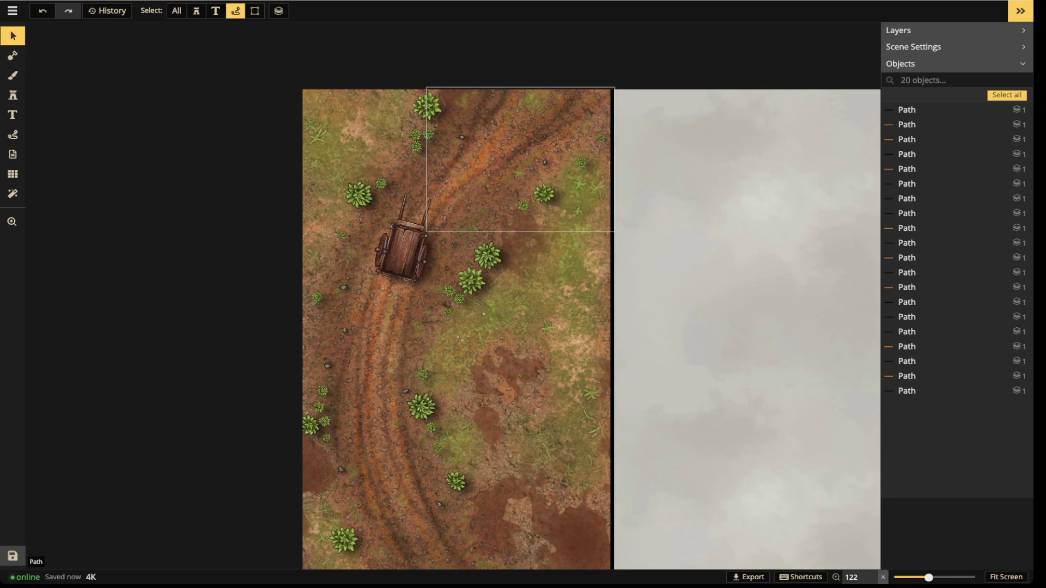
scroll(468, 195, up, 3)
scroll(468, 195, down, 4)
key(space)
drag(457, 443, 457, 380)
scroll(456, 380, up, 2)
scroll(456, 379, down, 3)
key(space)
drag(461, 283, 477, 327)
scroll(477, 327, down, 3)
scroll(470, 245, down, 2)
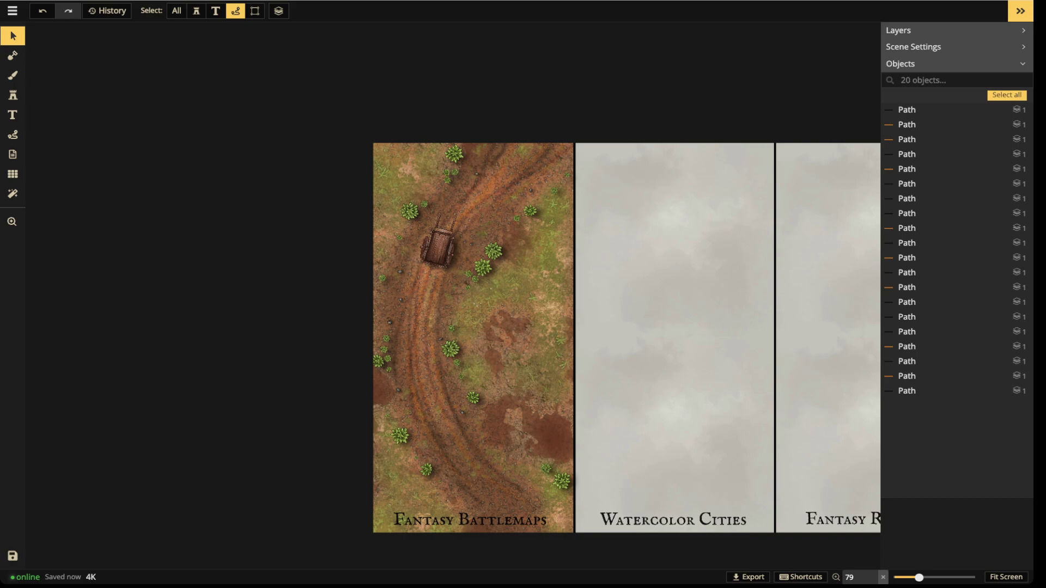
scroll(515, 297, up, 1)
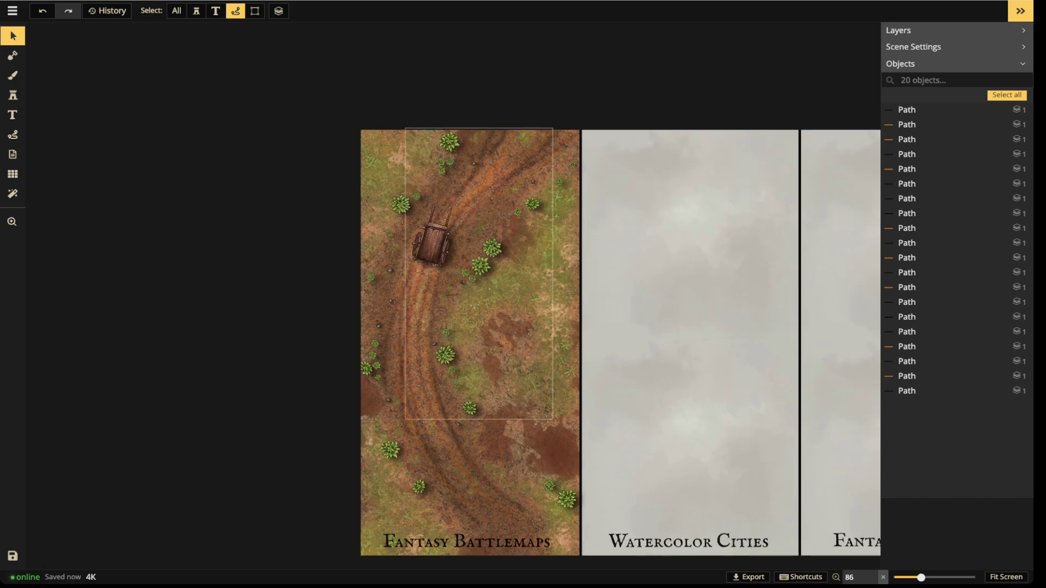
scroll(441, 311, up, 1)
key(space)
drag(440, 311, 340, 262)
scroll(186, 251, up, 1)
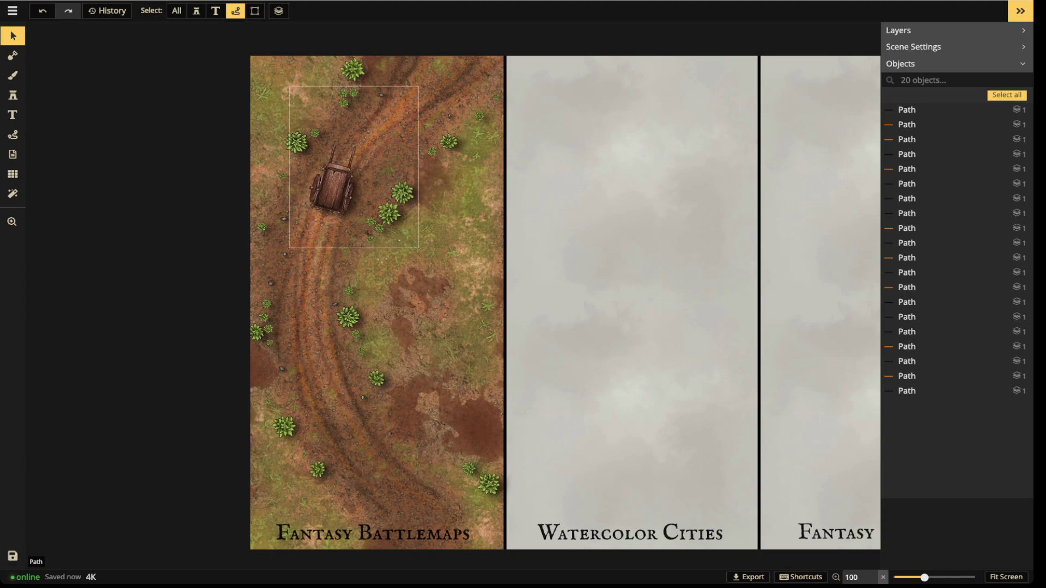
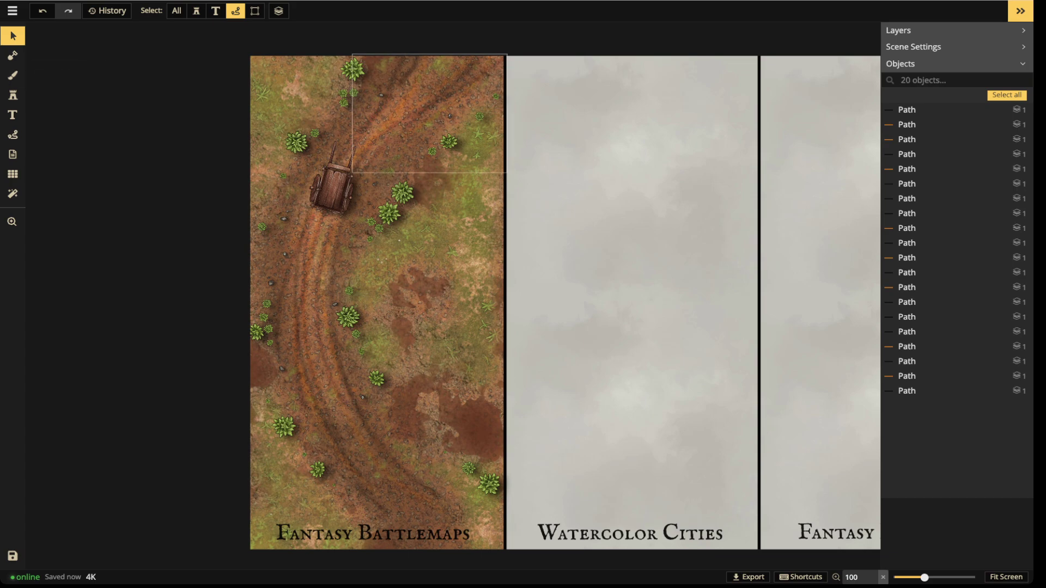
scroll(357, 208, up, 2)
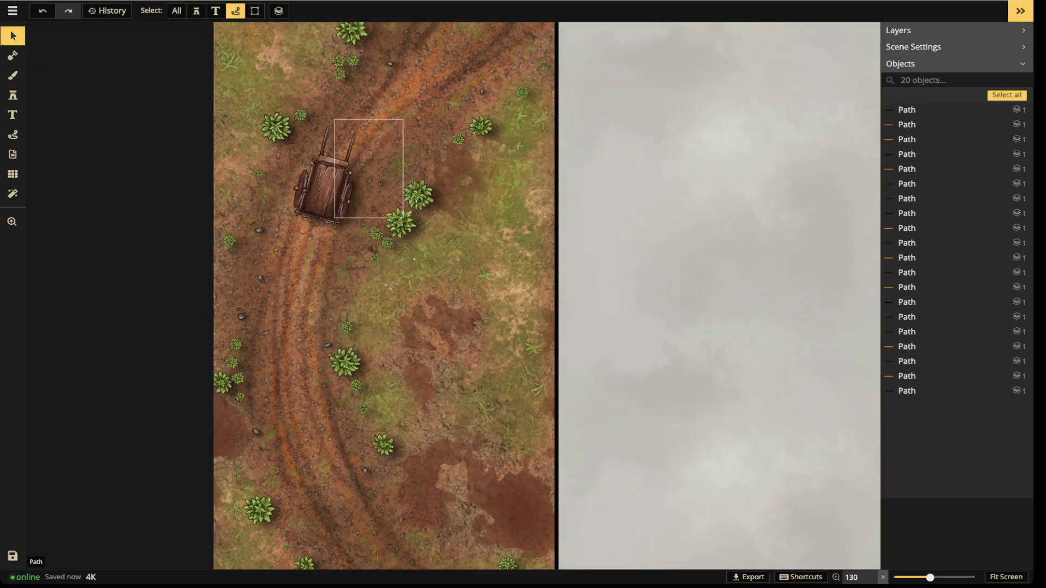
scroll(356, 208, down, 1)
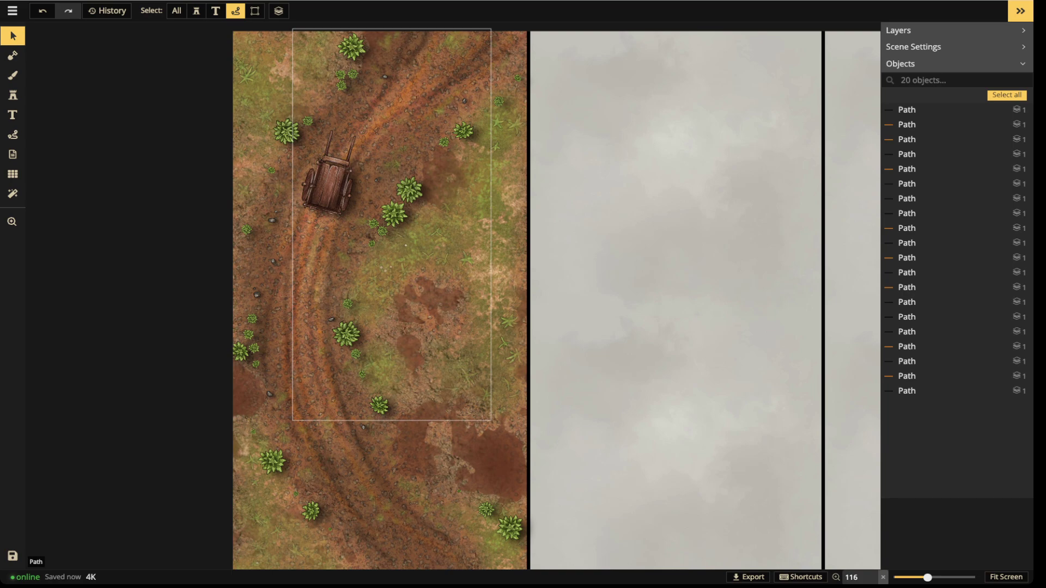
click(907, 287)
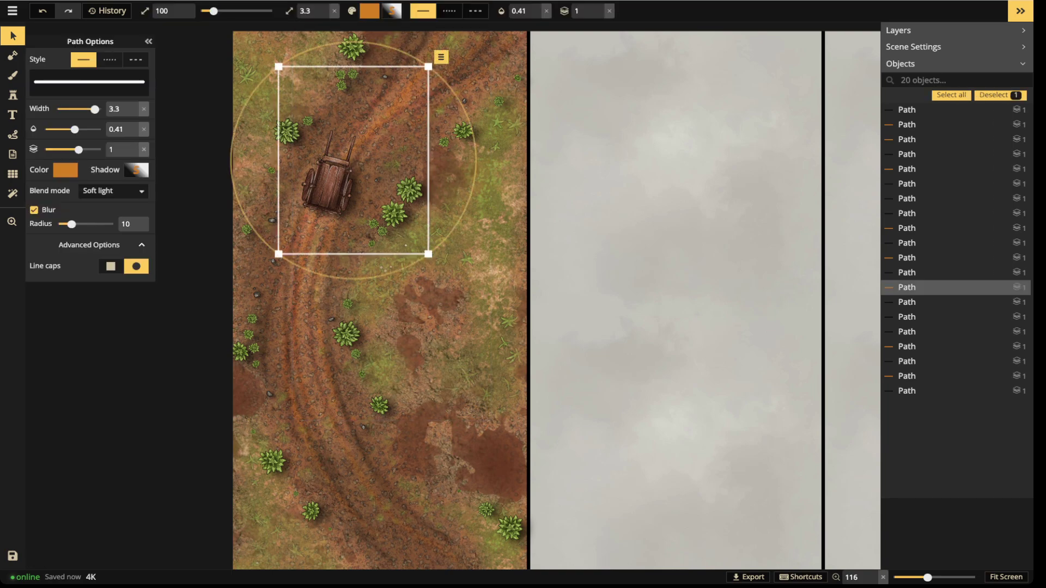
key(Escape)
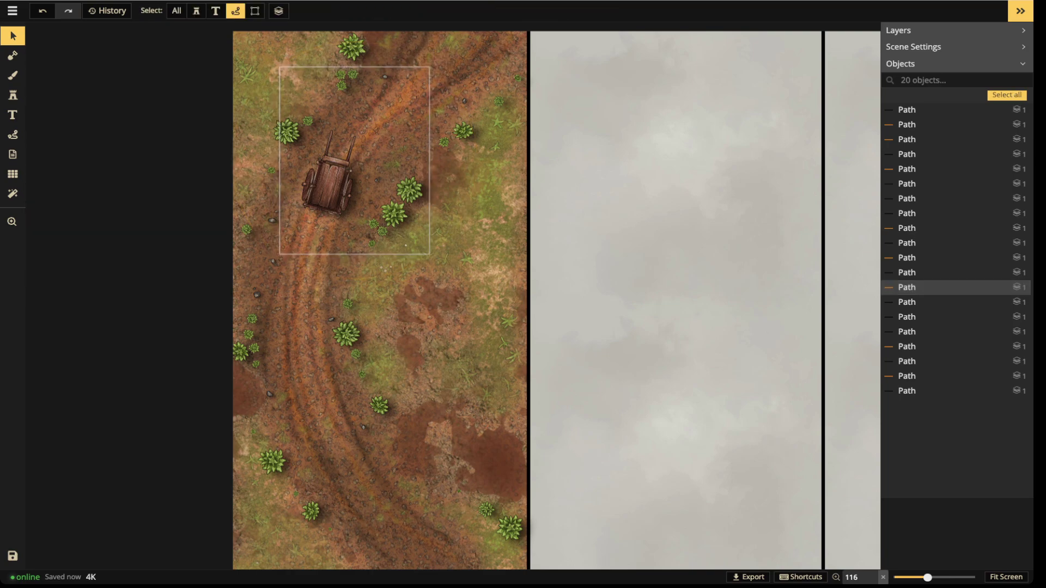
Filter the objects by "path" and combine all matching wheel rut paths into one group
click(177, 11)
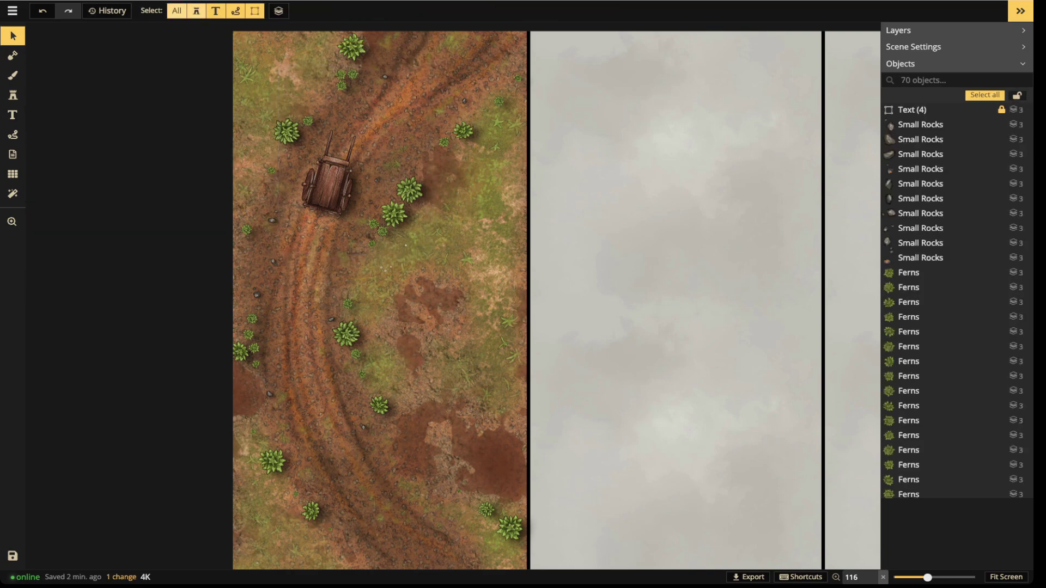
click(216, 11)
click(907, 331)
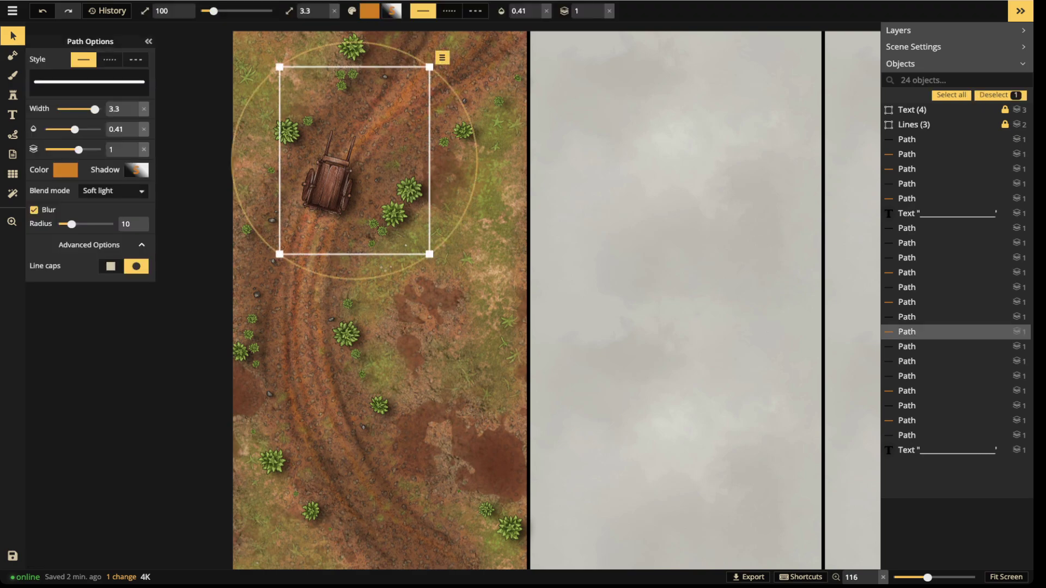
click(945, 80)
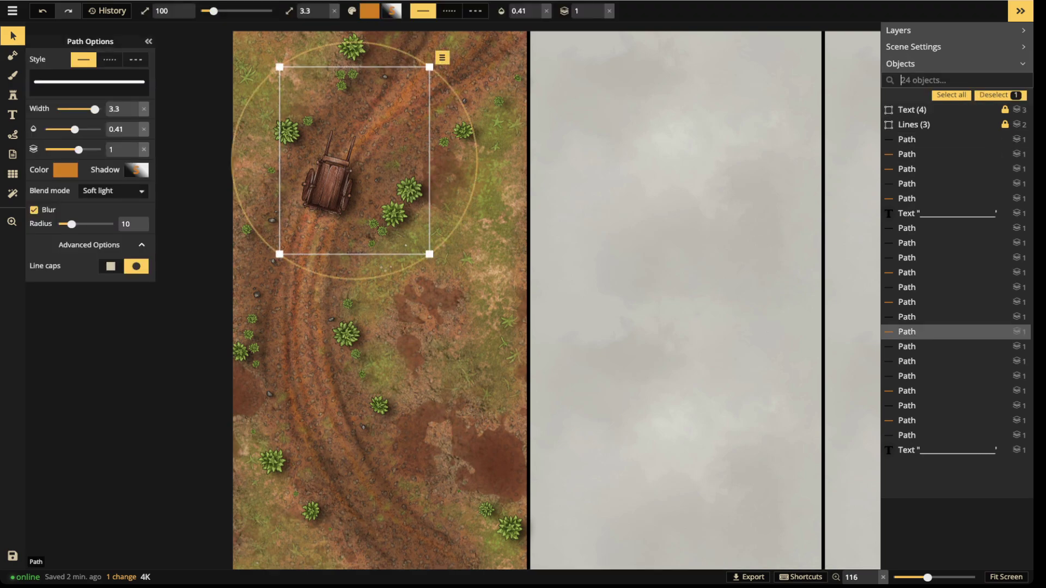
text(path)
click(934, 95)
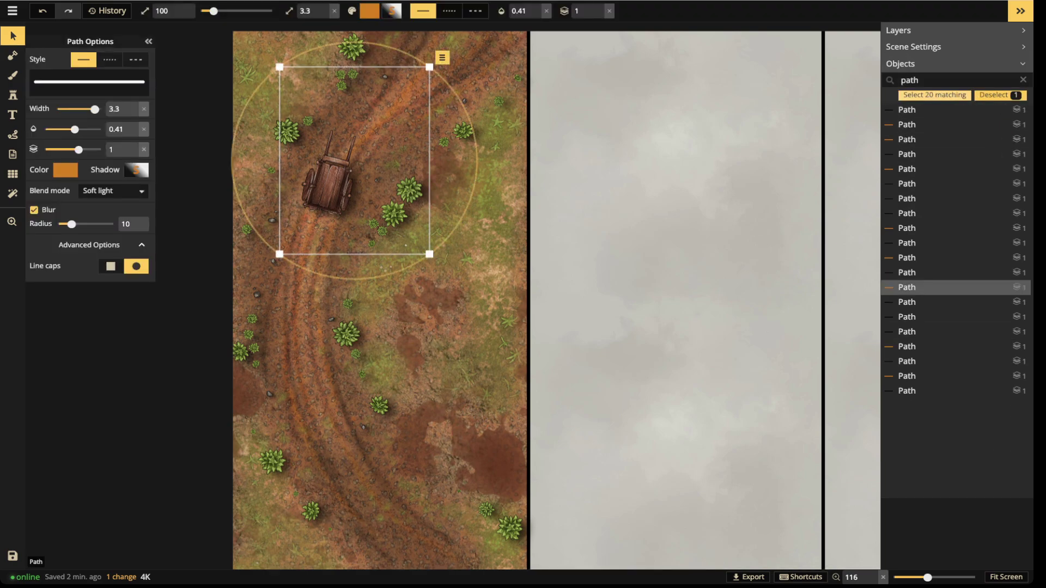
click(636, 10)
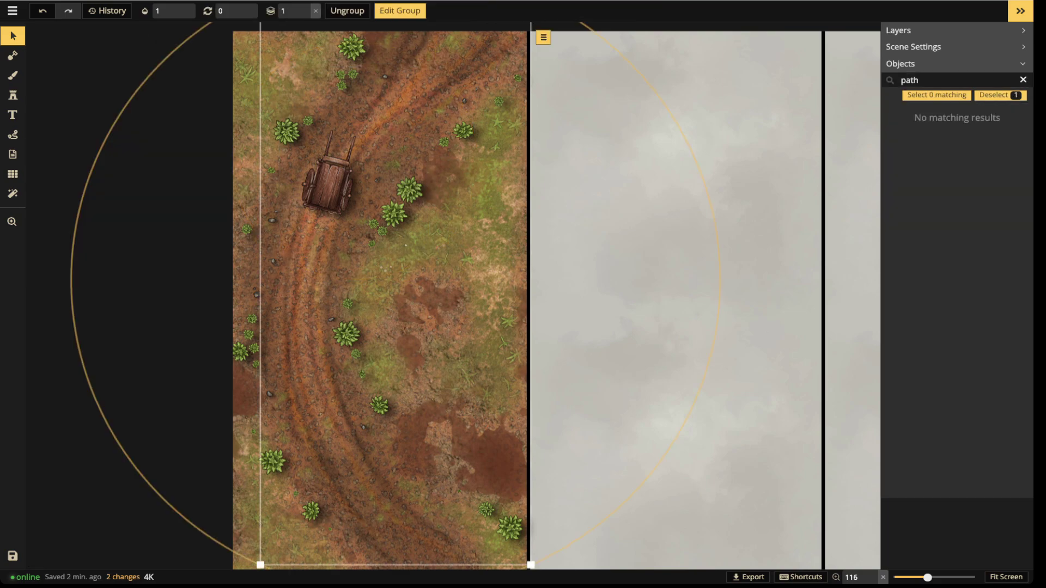
Clear the object filter and rename the new path group as "Wheel Ruts"
click(1022, 79)
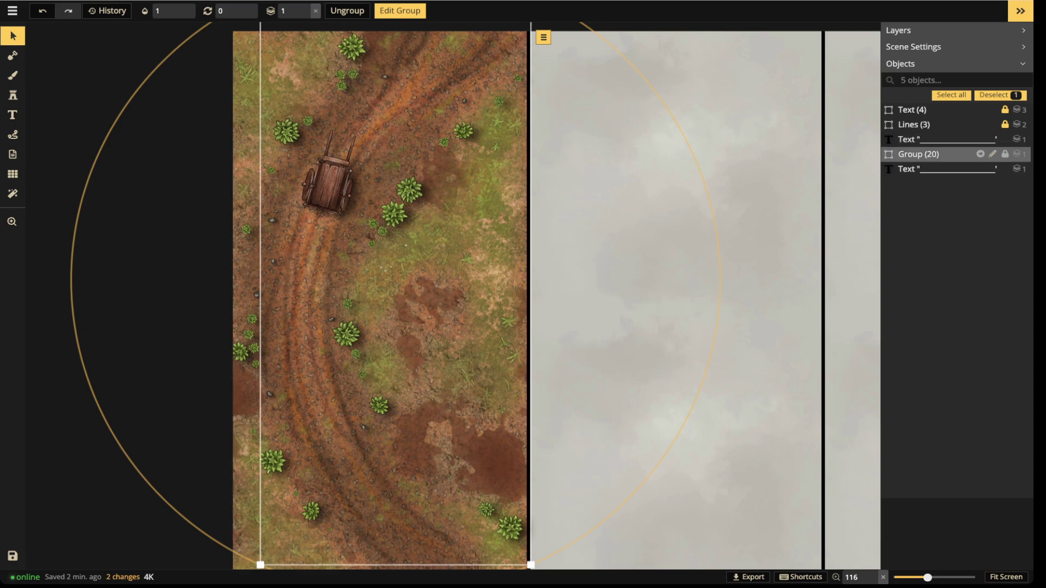
click(992, 154)
double_click(911, 155)
text(wheels)
key(BackSpace)
key(BackSpace)
key(BackSpace)
key(BackSpace)
key(BackSpace)
key(BackSpace)
key(BackSpace)
key(BackSpace)
key(BackSpace)
key(BackSpace)
key(BackSpace)
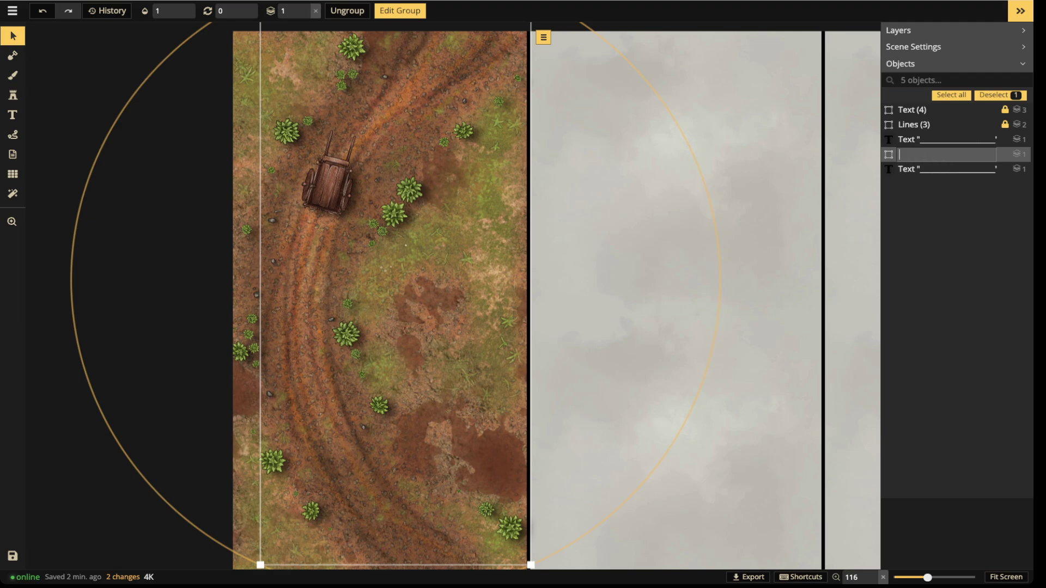
text(Wheel)
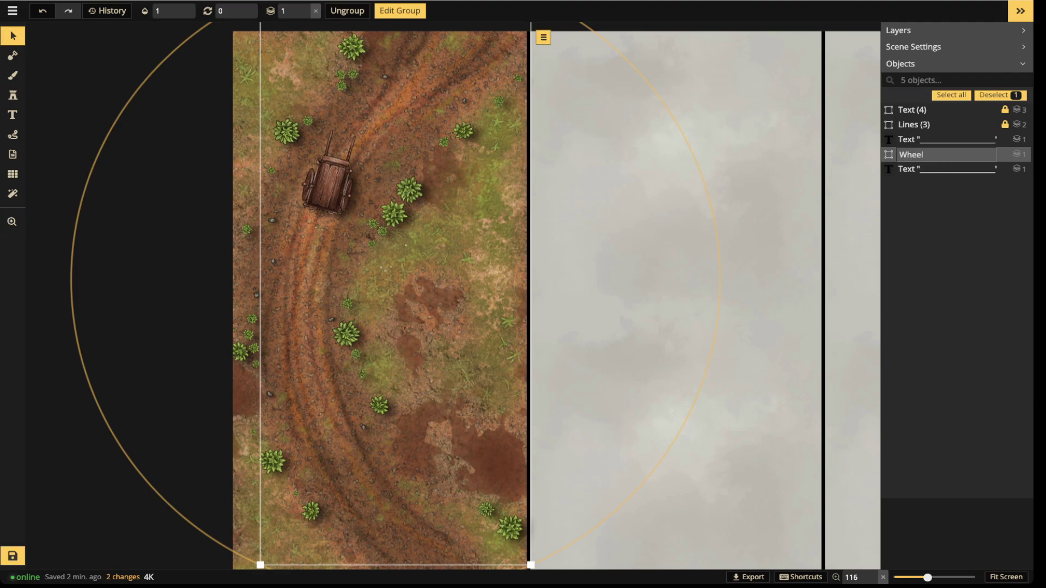
text( Ruts)
key(Return)
key(Escape)
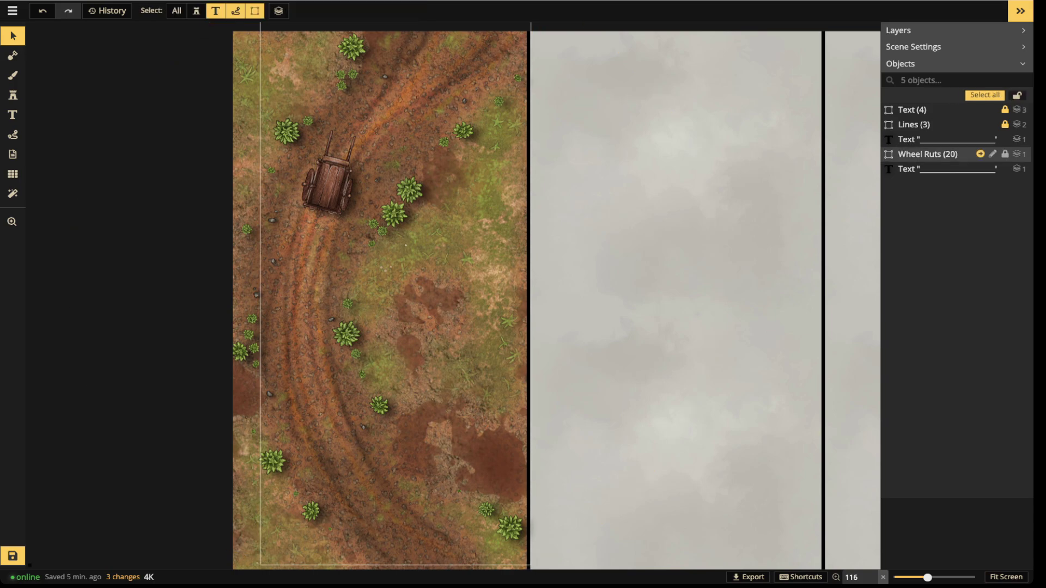
Lock the Wheel Ruts group and both underscore text objects against selection
click(1005, 154)
click(926, 139)
shift+click(926, 169)
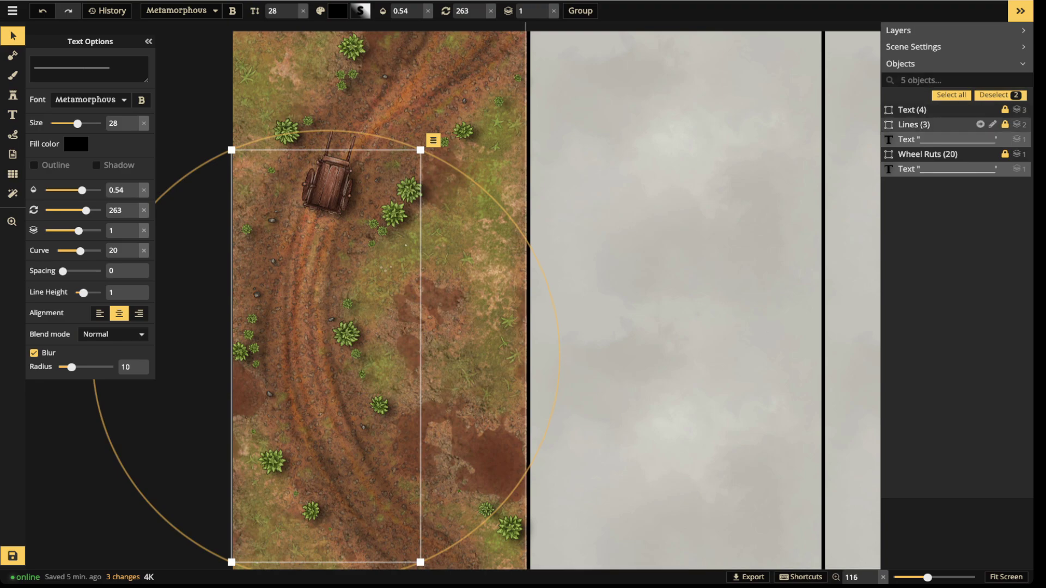
click(1005, 138)
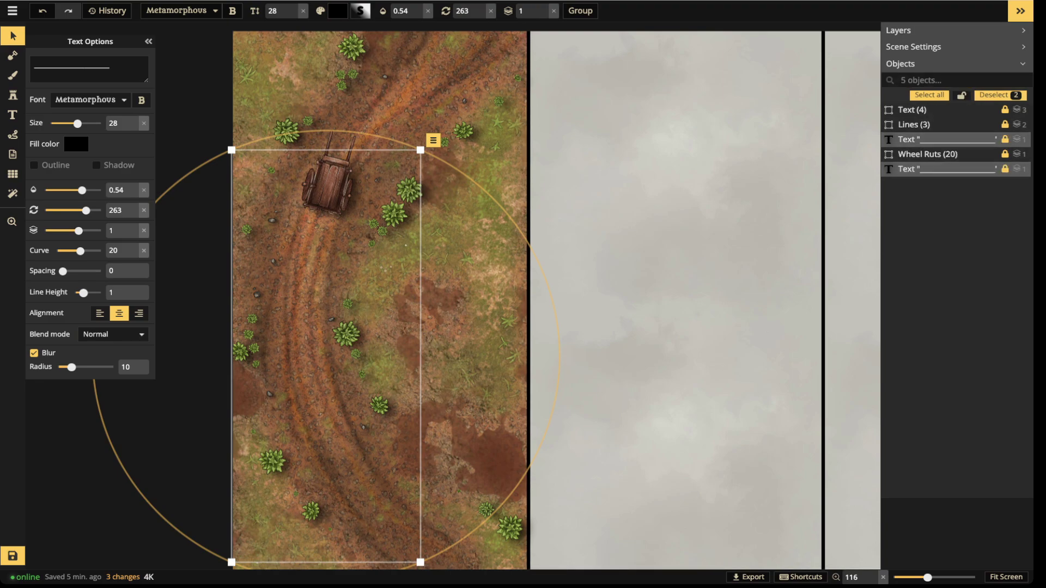
key(Escape)
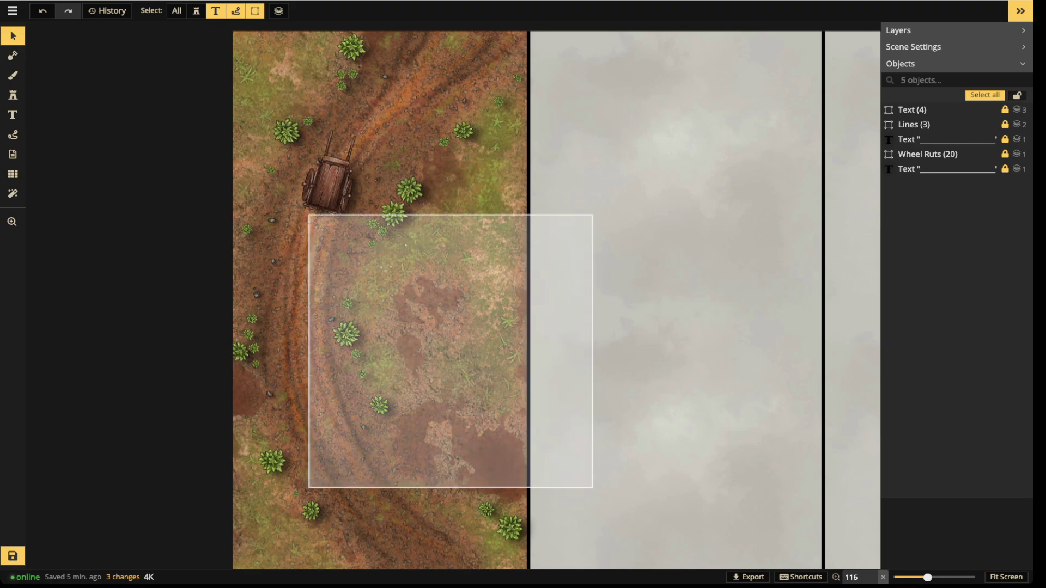
Test area selections across the road against the locked objects and examine the Fantasy Battlemaps panel up close
drag(177, 82, 389, 298)
drag(397, 299, 203, 74)
drag(262, 137, 477, 366)
drag(234, 173, 257, 219)
drag(279, 189, 282, 203)
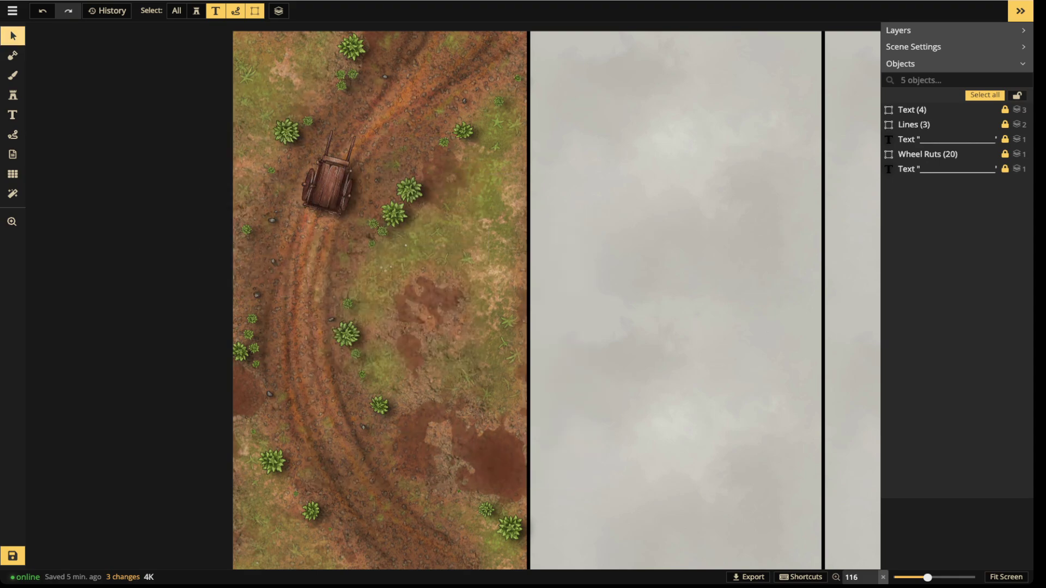
scroll(330, 180, up, 5)
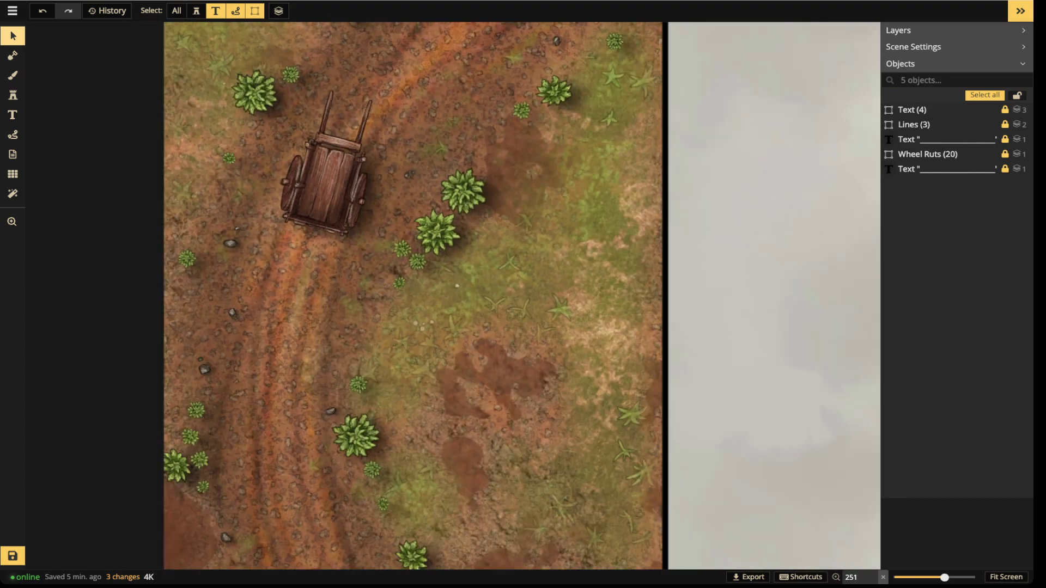
scroll(322, 173, down, 5)
drag(321, 173, 281, 137)
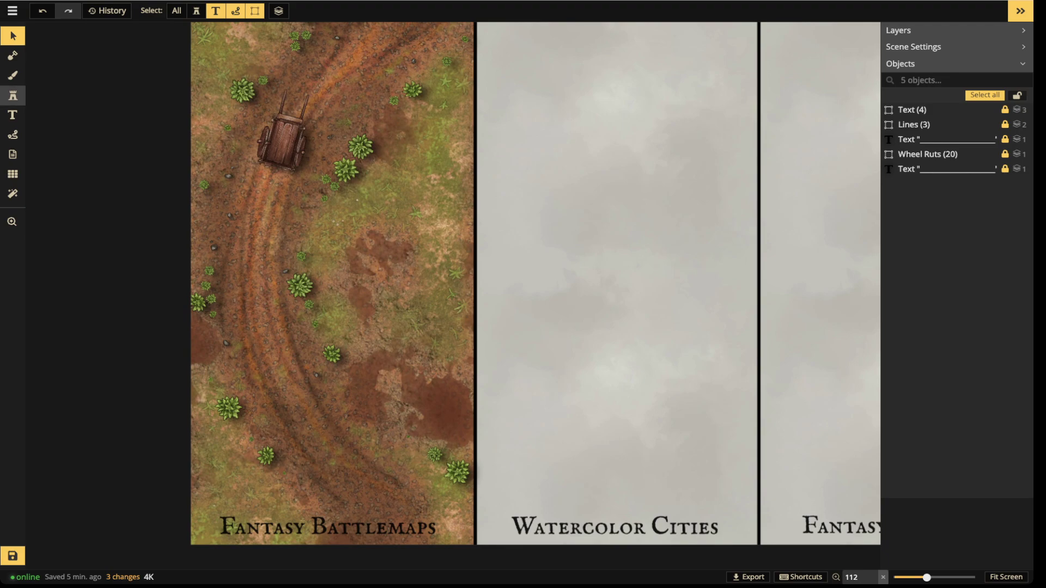
Choose the Rocky Hills stamp from the stamp catalog and rotate it to 135 degrees
click(13, 95)
click(58, 123)
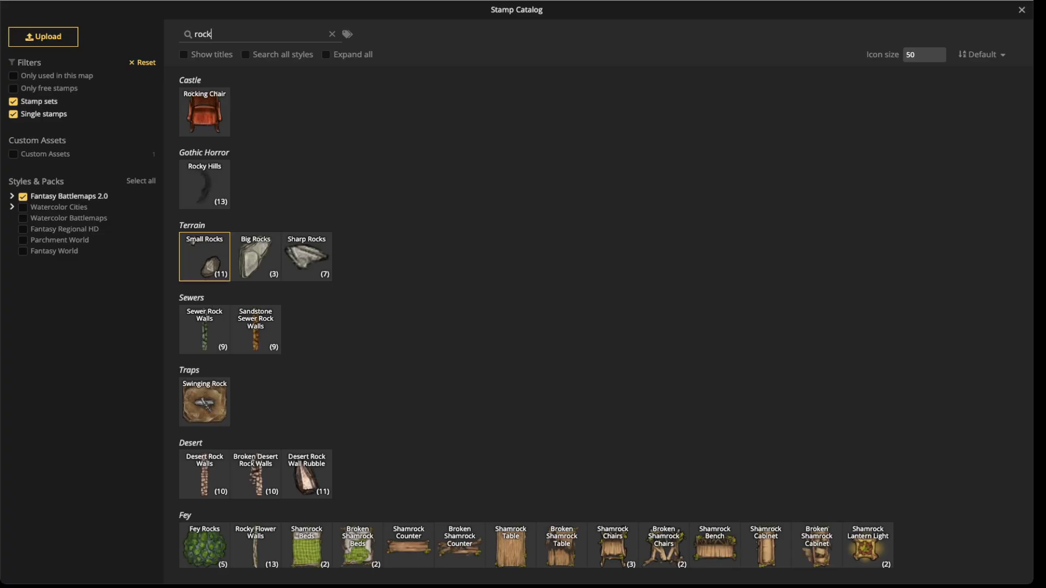
click(204, 184)
scroll(402, 271, up, 3)
scroll(401, 274, up, 7)
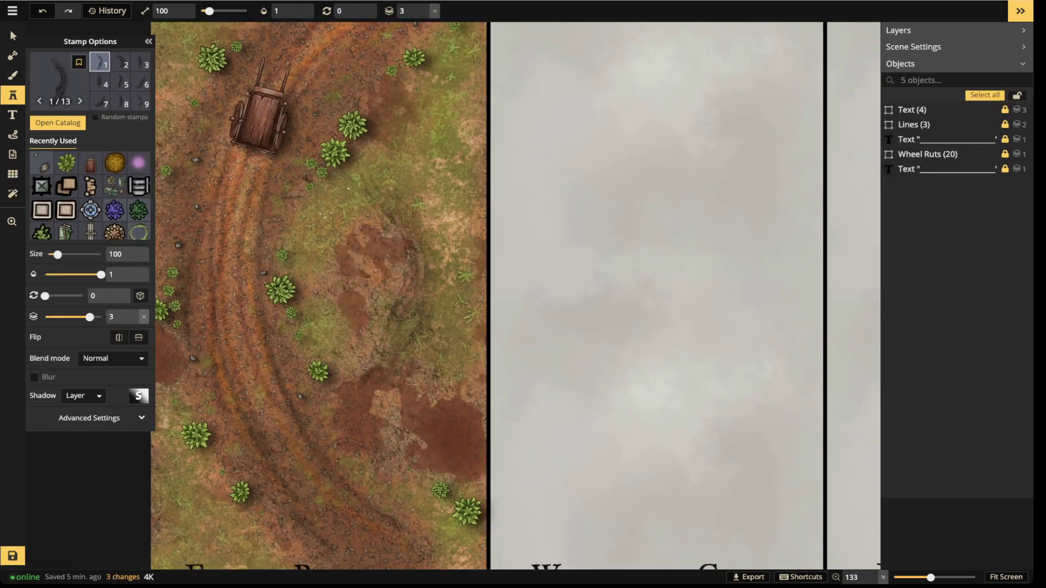
scroll(402, 277, up, 9)
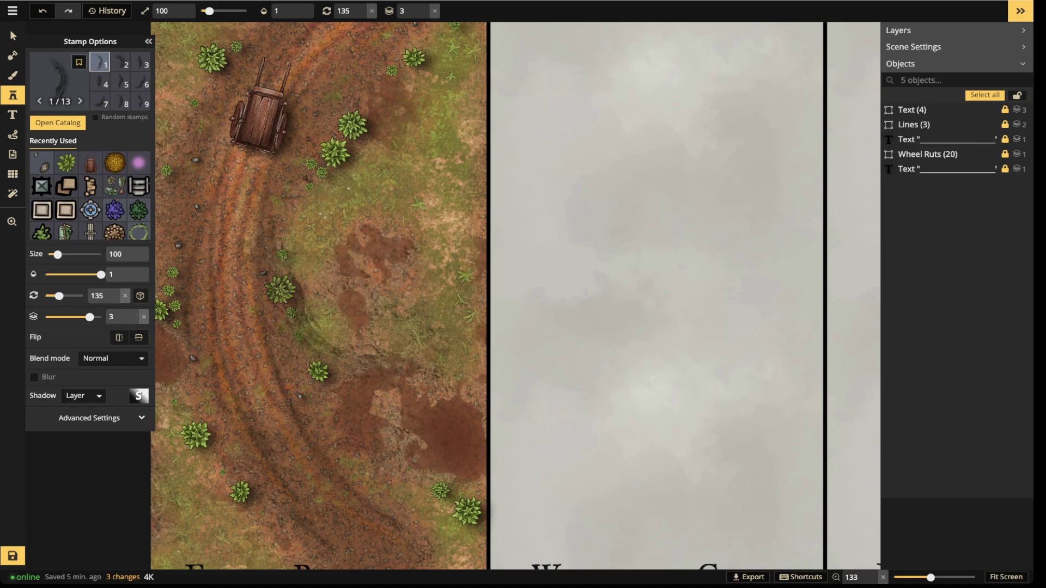
Place the Rocky Hills stamp at size 130 and rotation 195 on the grass east of the road, below the cart
drag(349, 275, 433, 349)
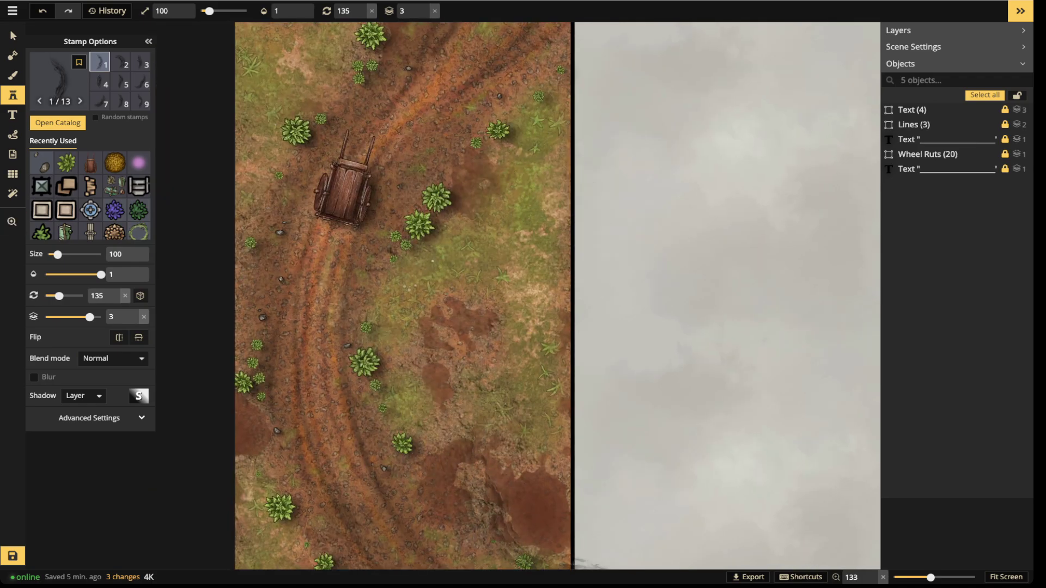
drag(446, 263, 441, 200)
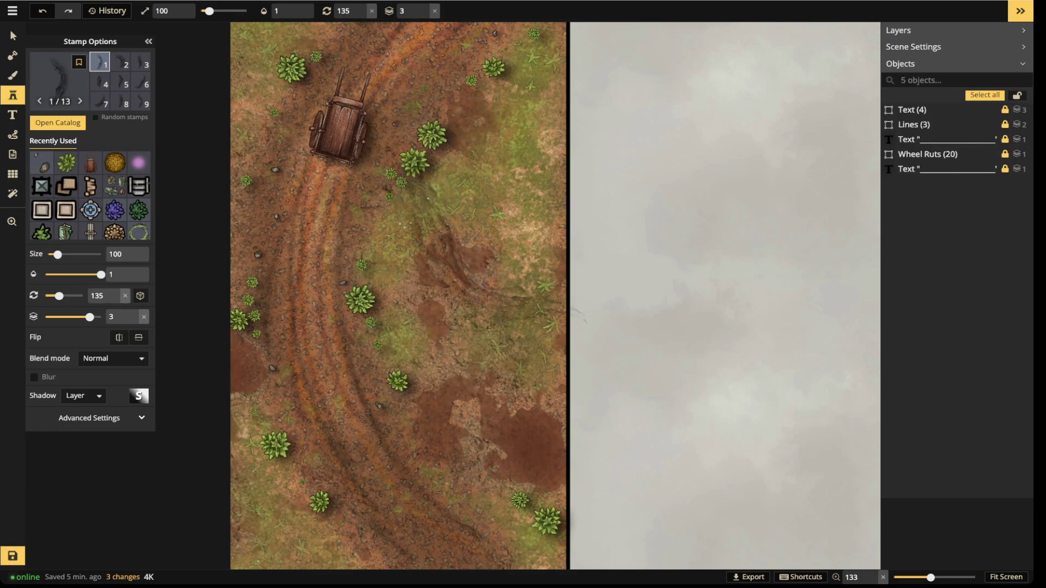
scroll(482, 262, up, 5)
scroll(482, 261, down, 1)
scroll(479, 245, up, 2)
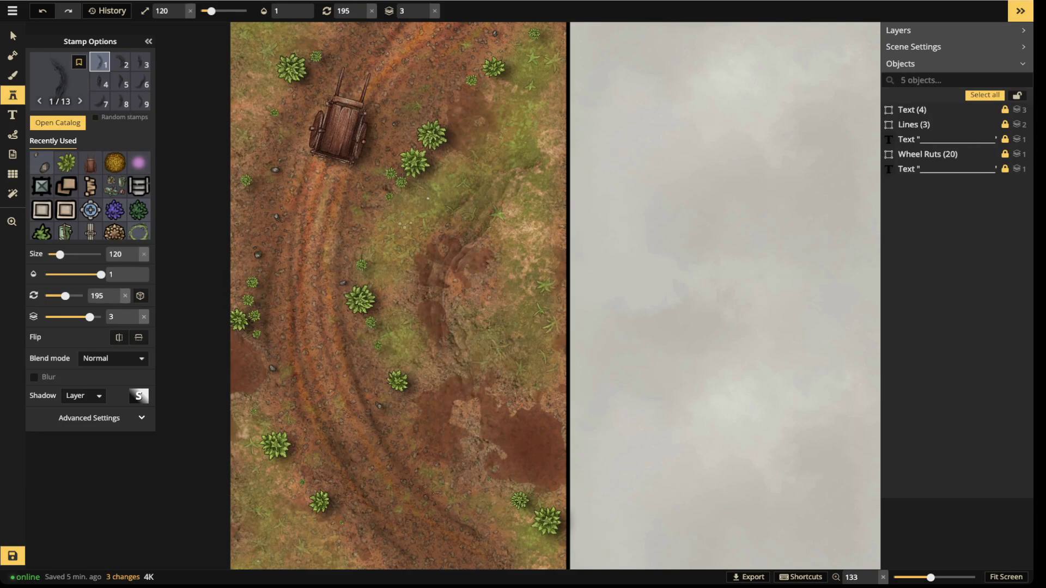
scroll(479, 240, up, 1)
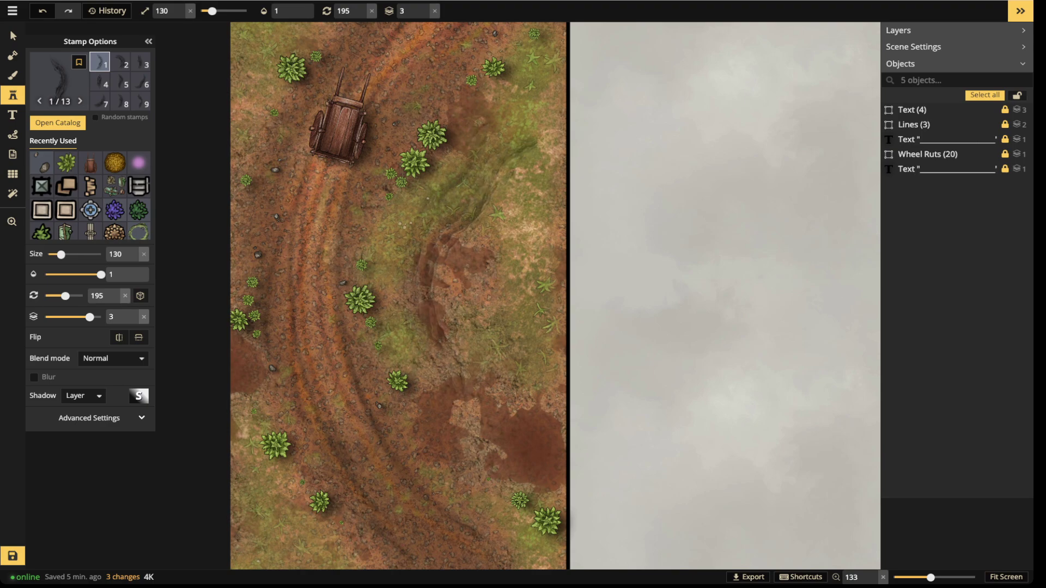
click(446, 265)
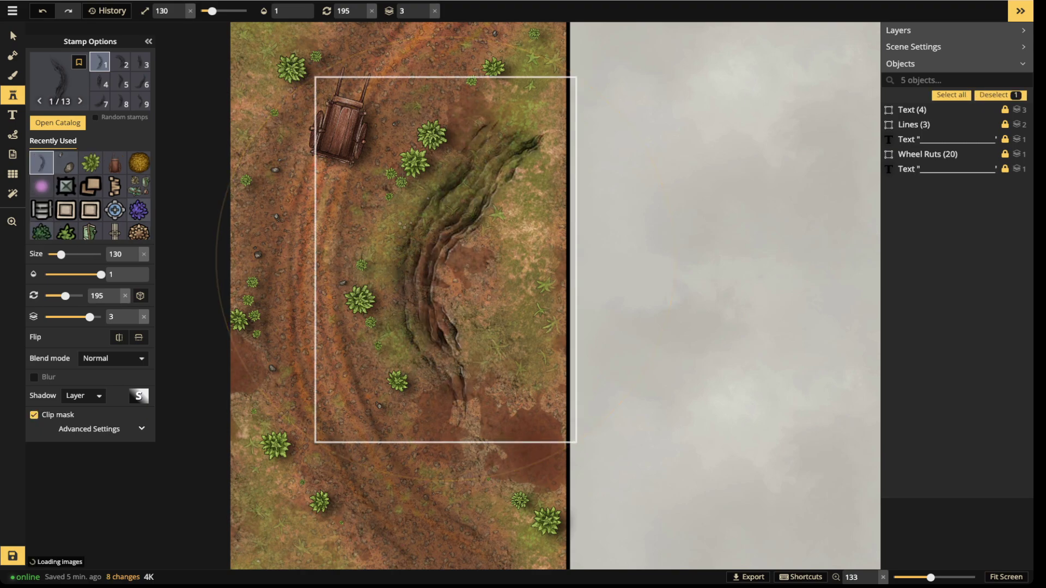
drag(445, 265, 441, 268)
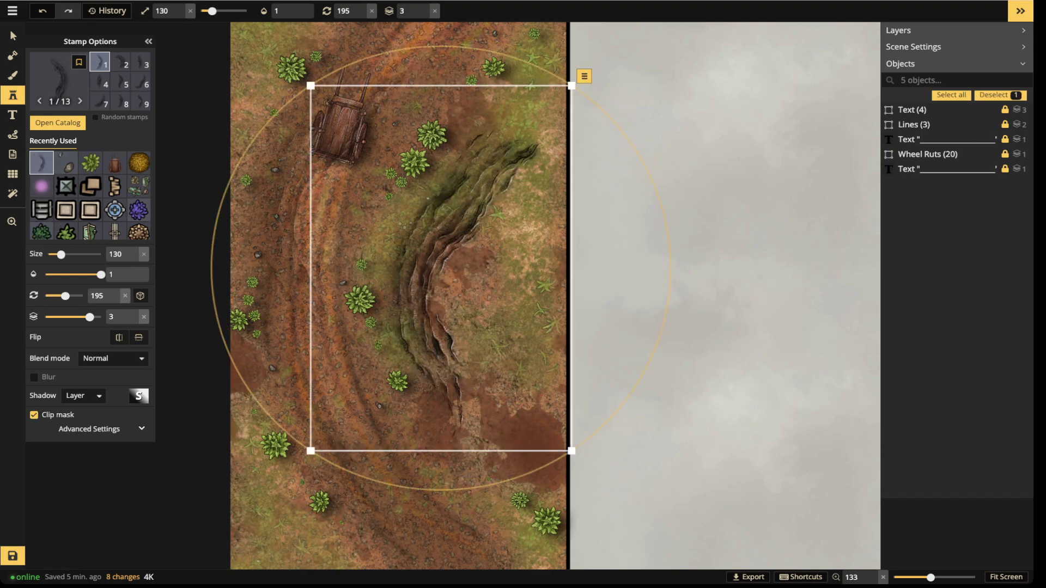
click(13, 35)
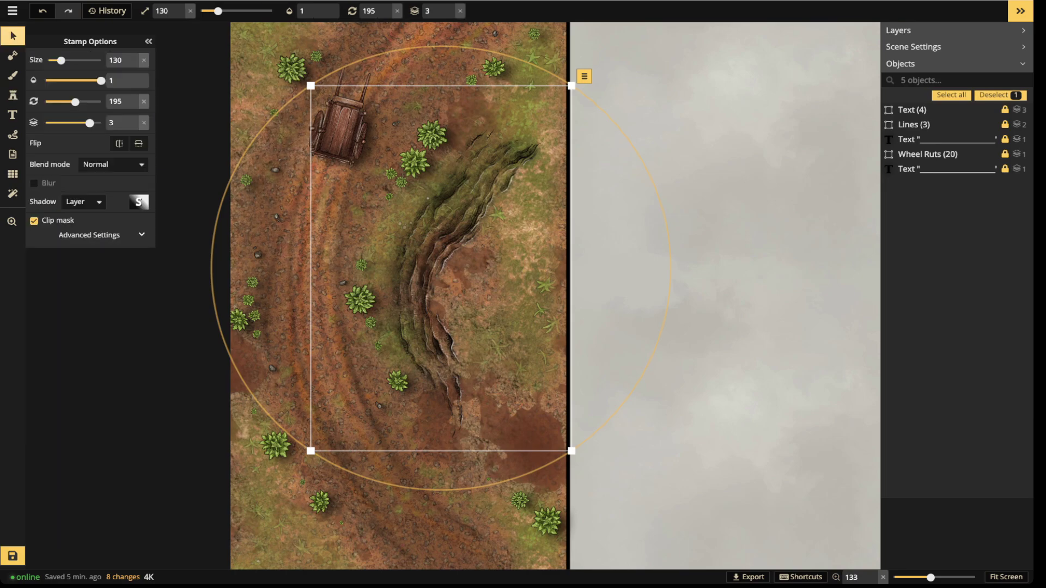
key(Escape)
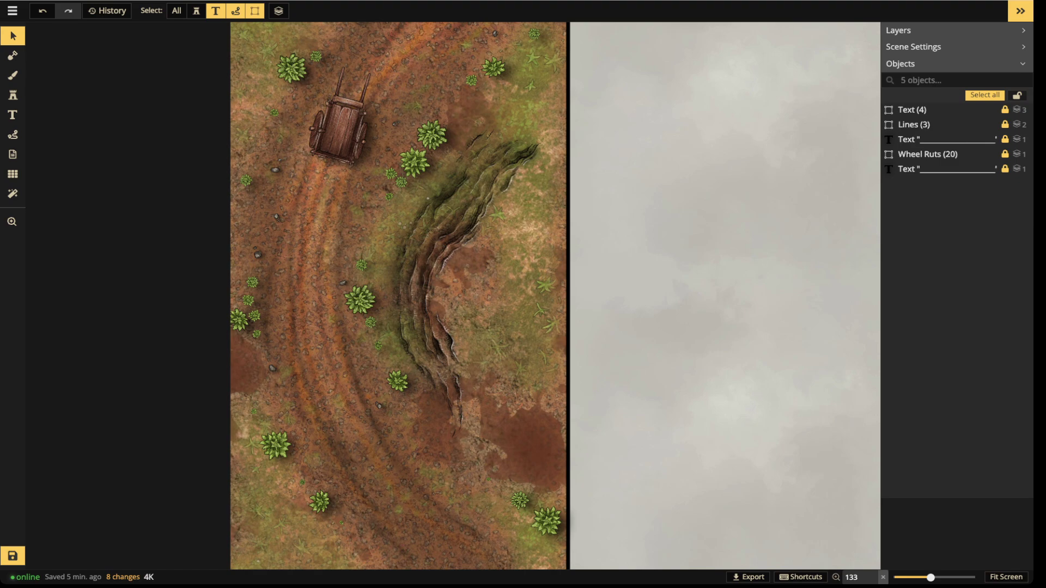
Allow selecting all object types, set the Rocky Hills stamp's shadow to None and nudge the stamp slightly down
click(177, 11)
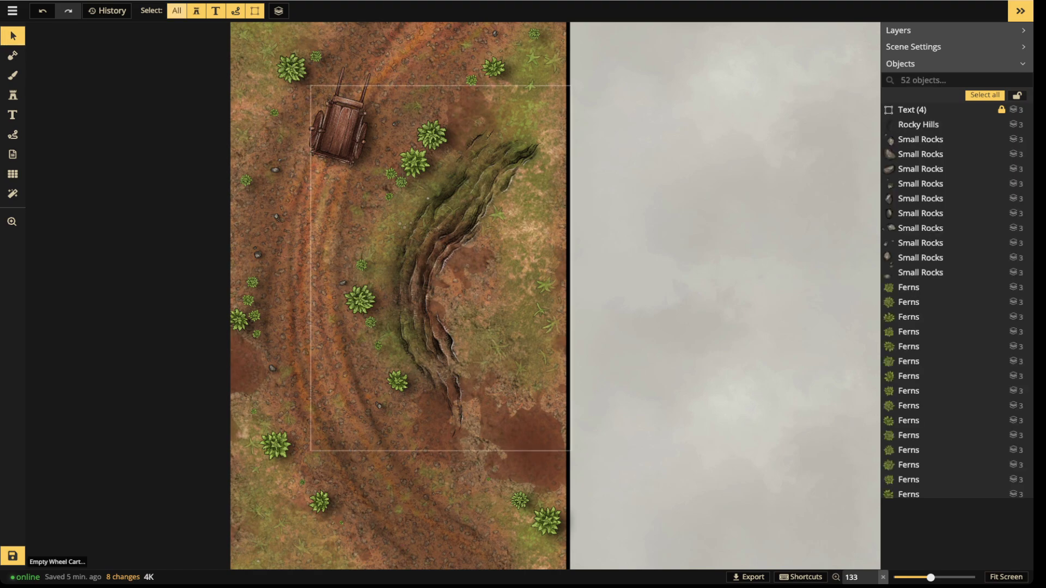
click(428, 240)
click(13, 36)
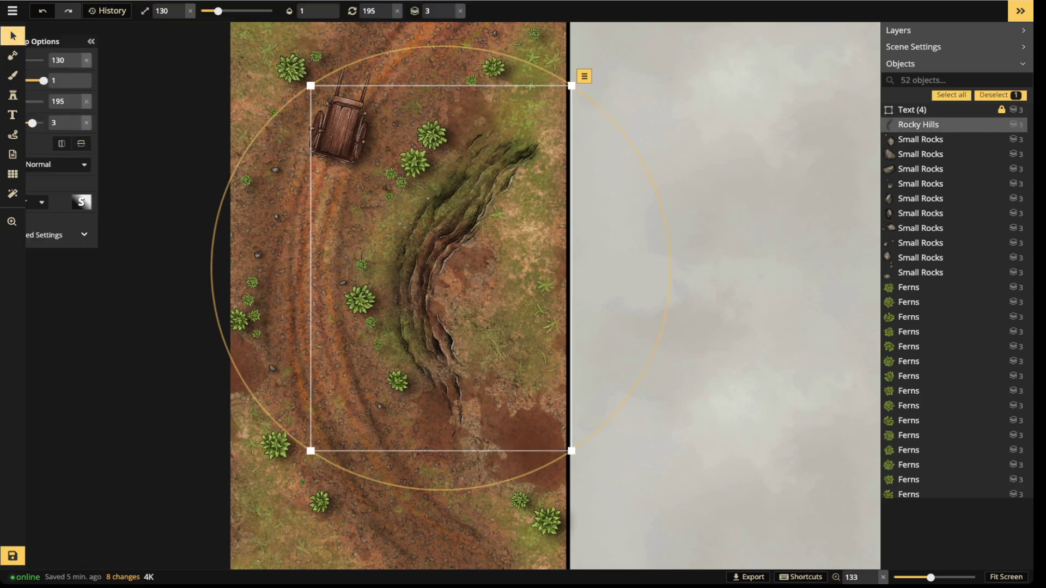
click(83, 202)
click(76, 218)
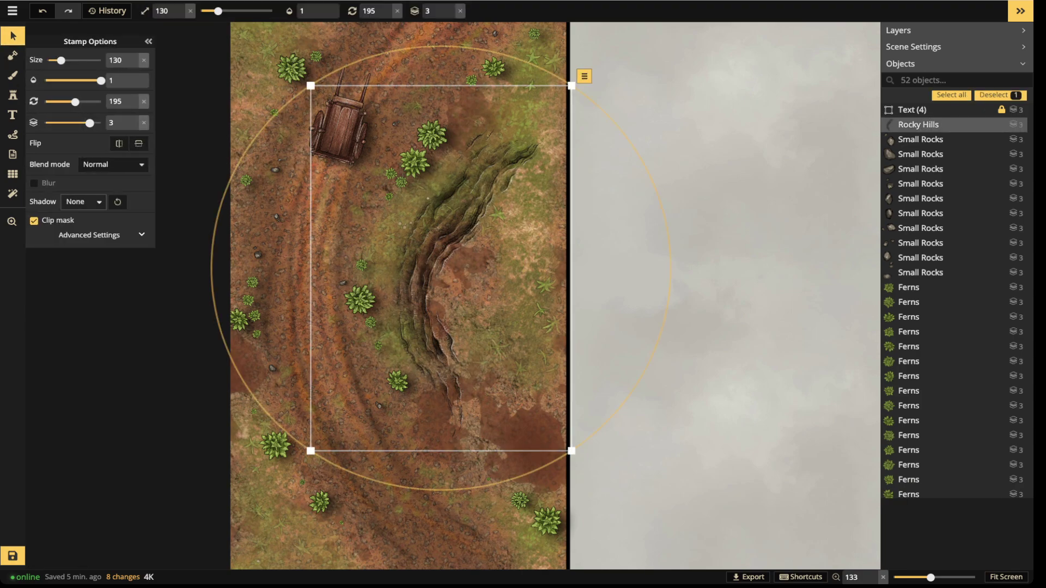
drag(428, 240, 428, 246)
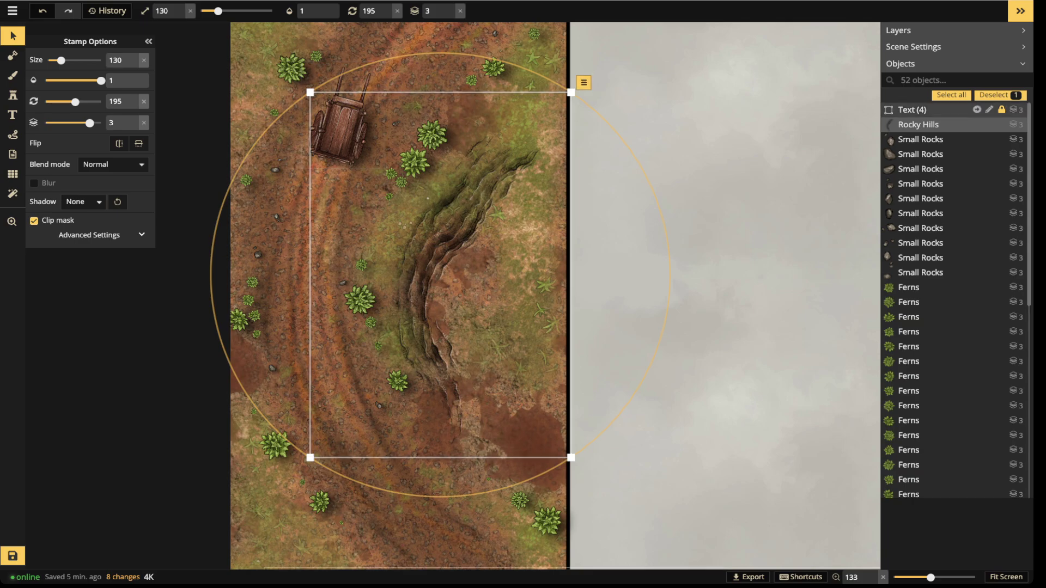
Lock the Empty Wheel Carts stamp on the dirt road so it cannot be moved
click(926, 109)
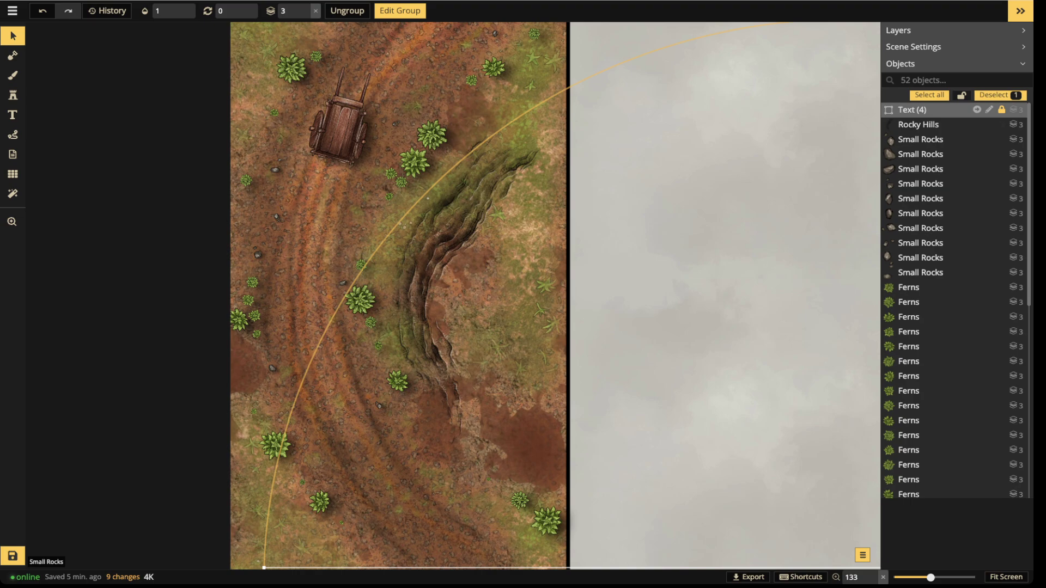
click(343, 115)
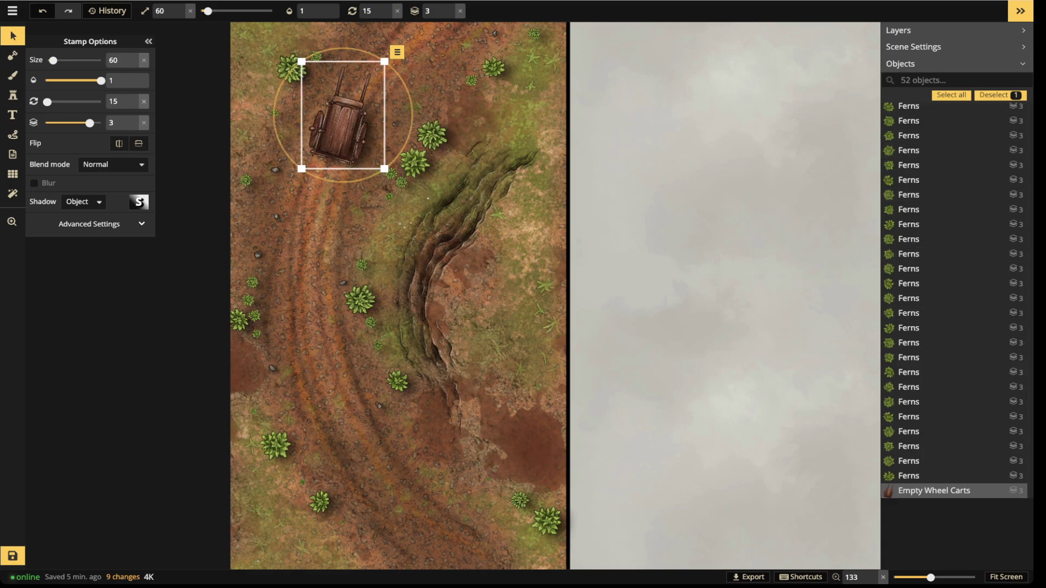
click(398, 52)
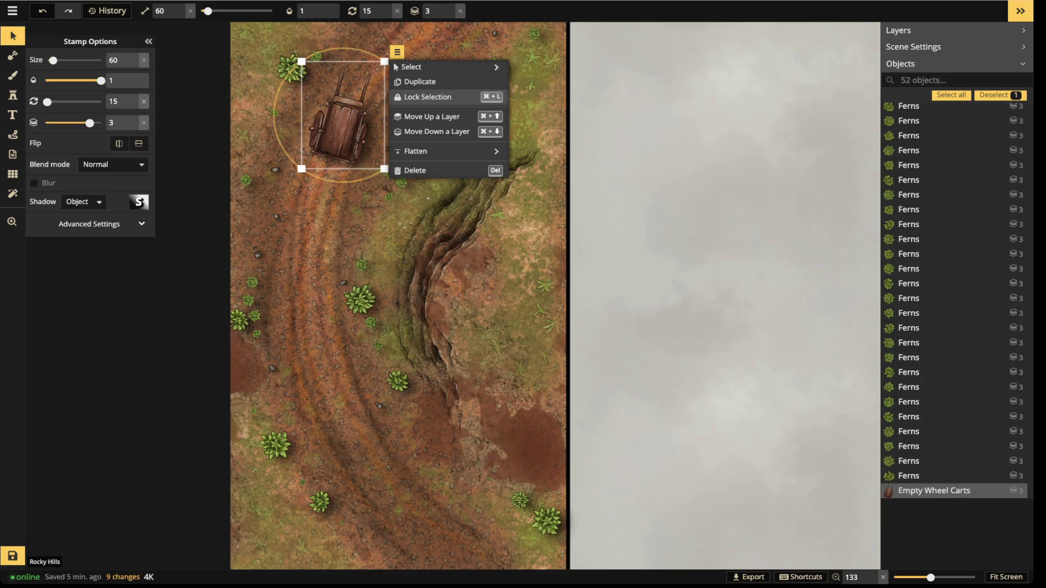
scroll(954, 287, up, 2)
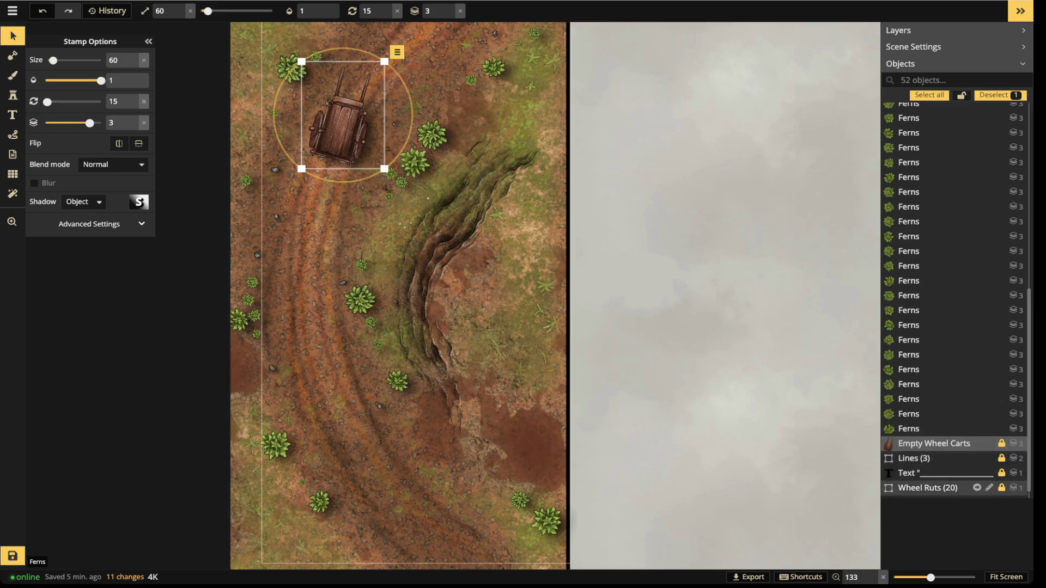
click(397, 52)
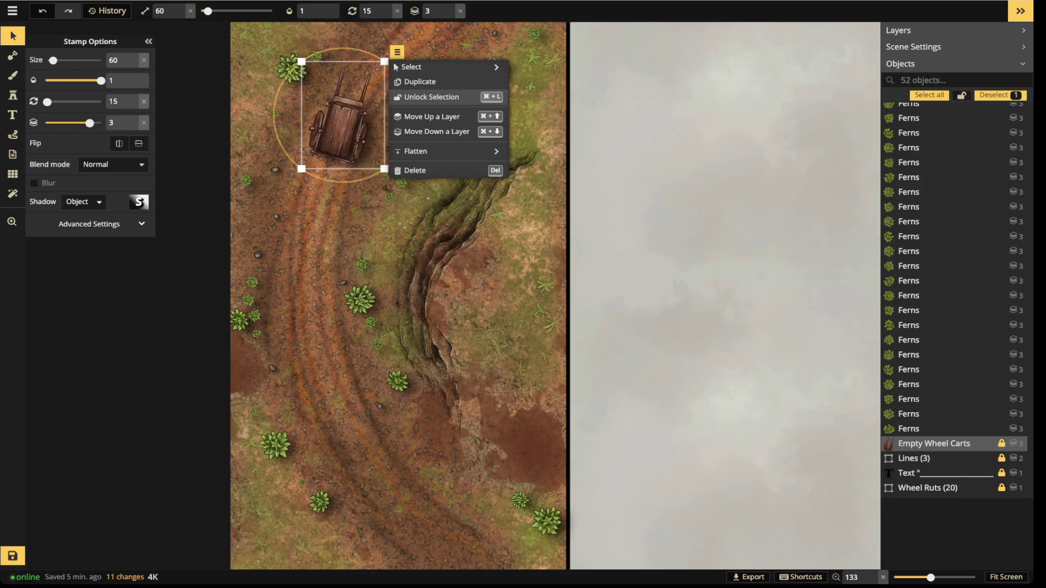
key(Escape)
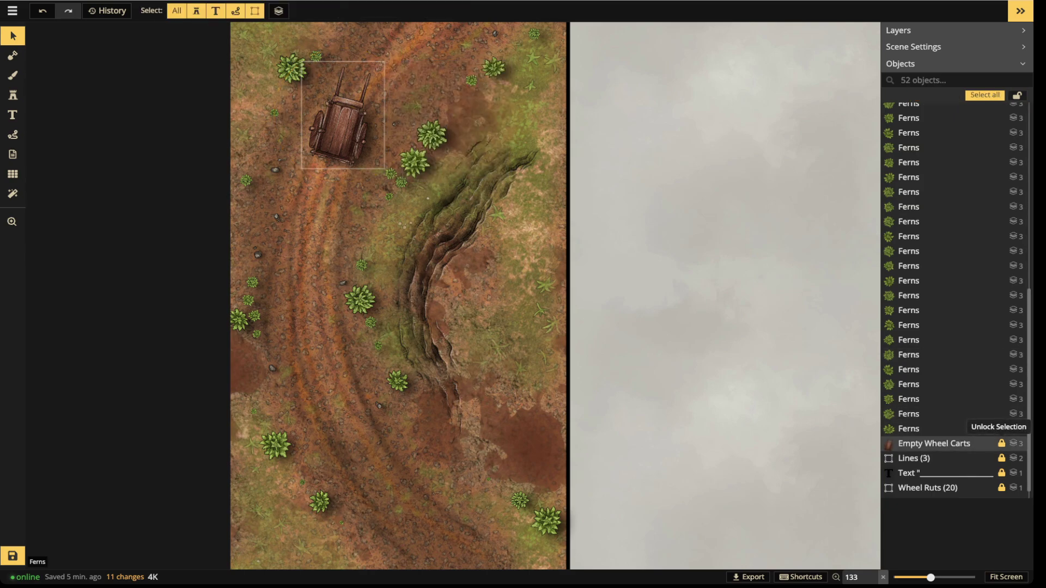
click(1001, 443)
click(1001, 443)
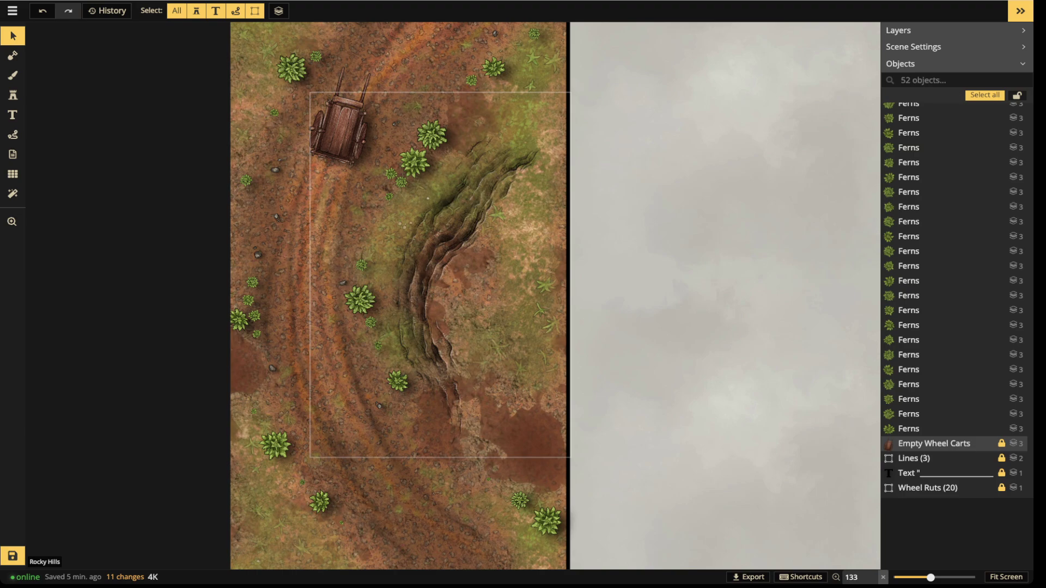
Shift the Rocky Hills stamp slightly up and toward the panel's divider, and free-draw a blurred orange soft-light path by its cliff
mouse_move(436, 256)
mouse_down()
mouse_move(443, 242)
mouse_move(453, 267)
mouse_up()
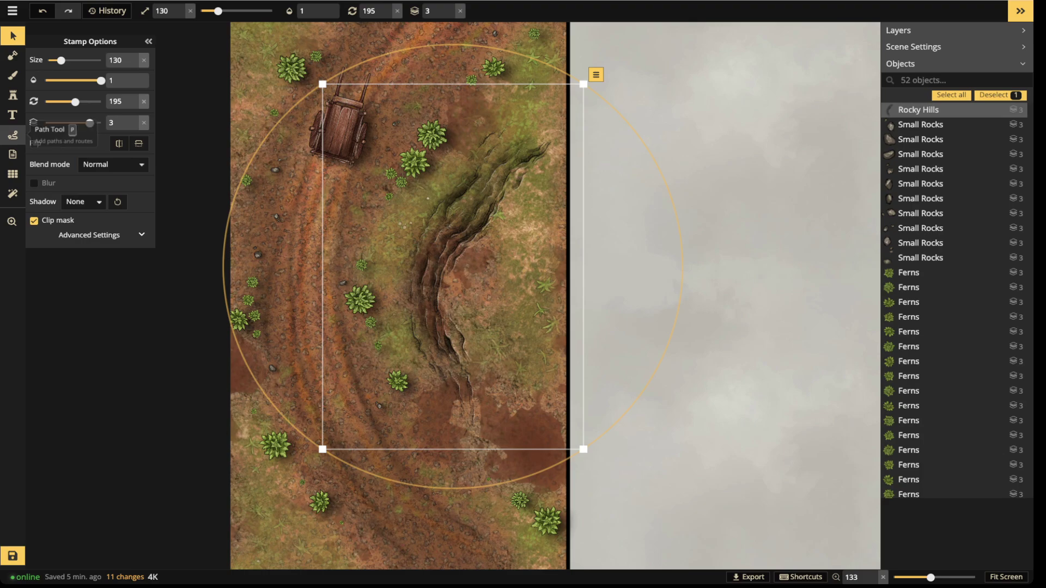
click(13, 134)
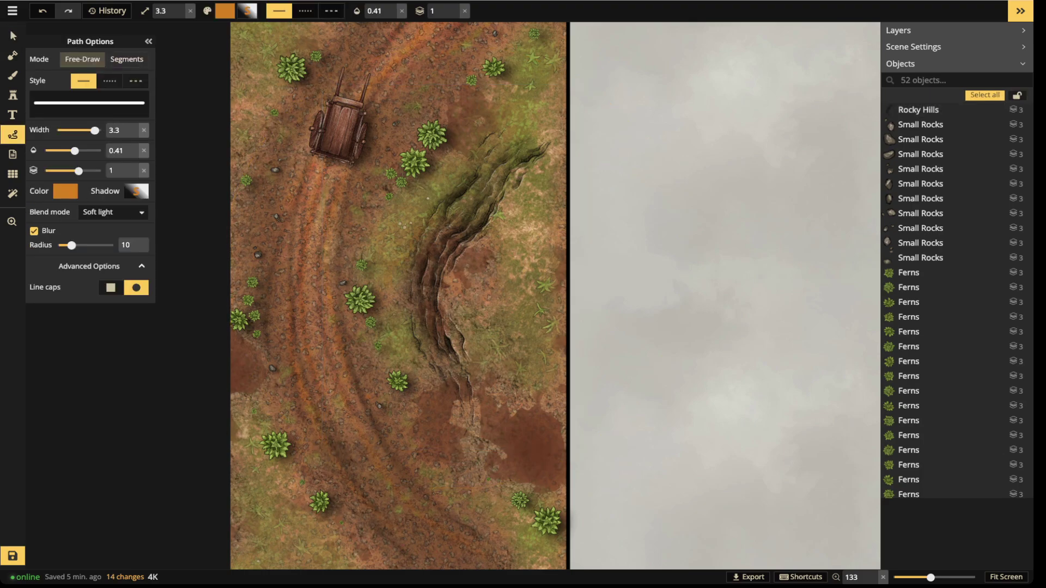
drag(384, 261, 414, 321)
click(476, 309)
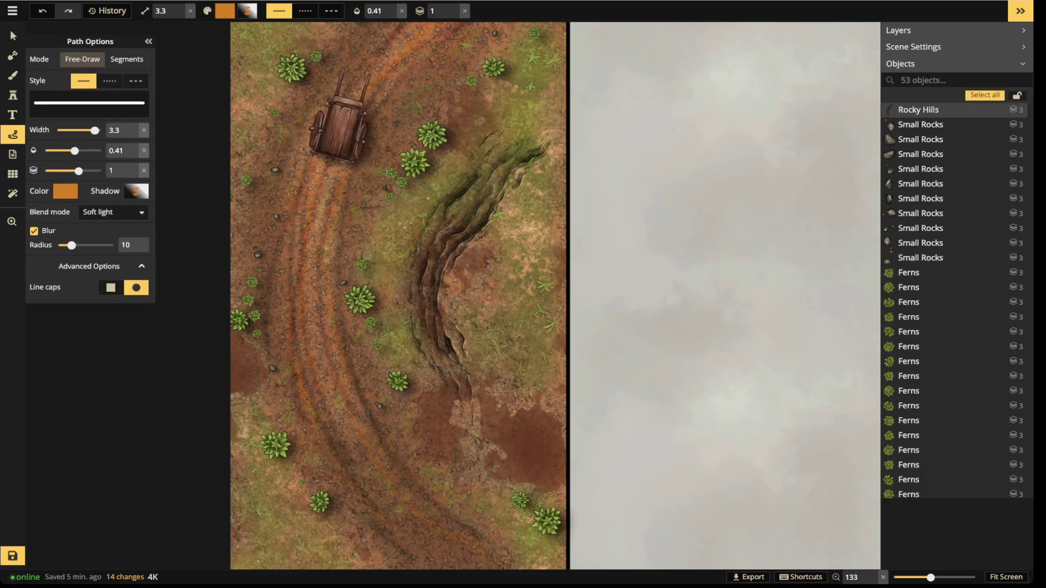
click(475, 308)
Set the Path tool to Normal blend mode, solid style, black color and 0.65 opacity, and adjust its shadow
click(113, 212)
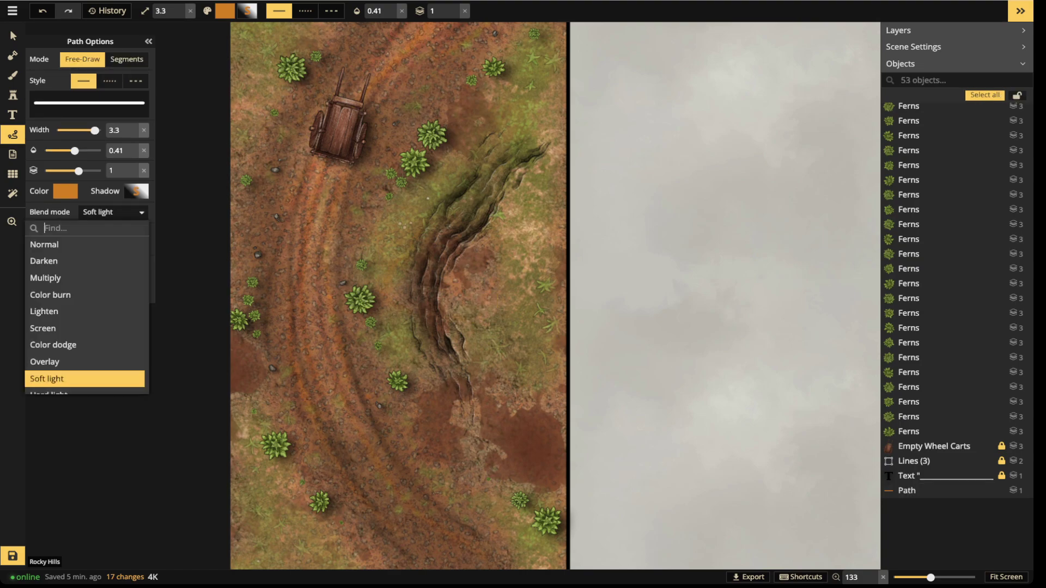
click(84, 244)
click(110, 81)
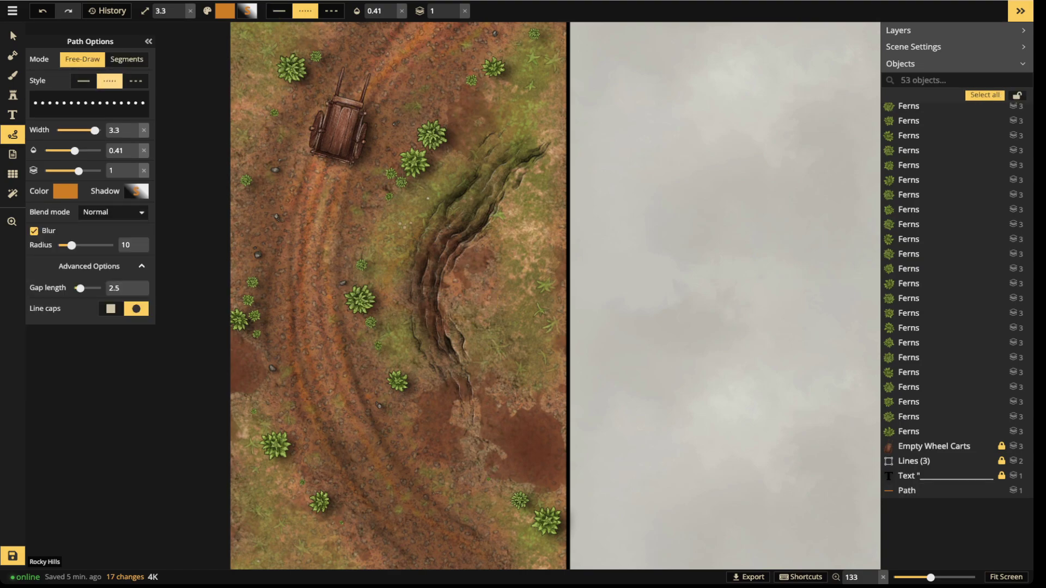
click(83, 80)
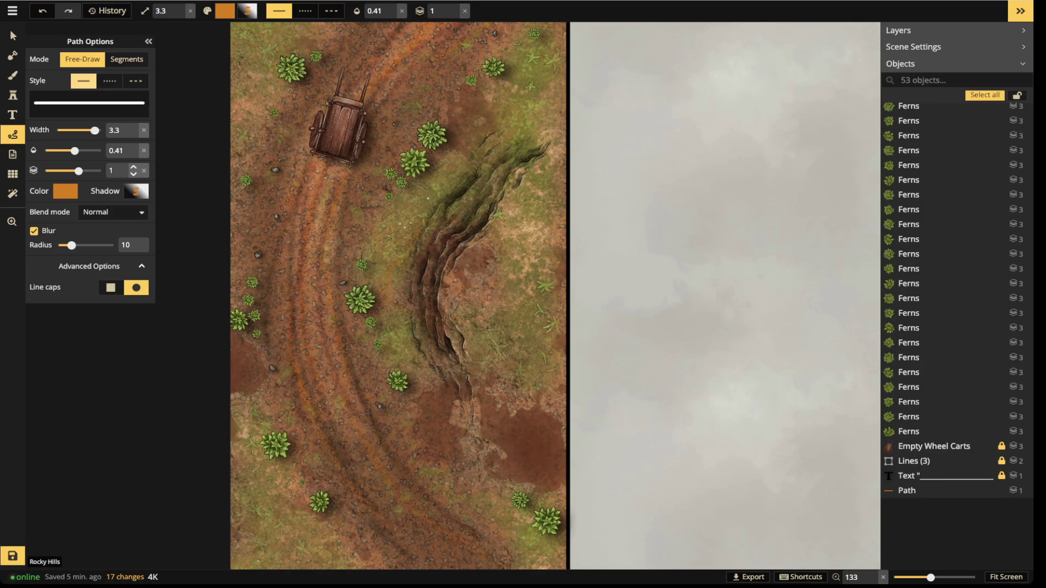
click(66, 190)
click(163, 263)
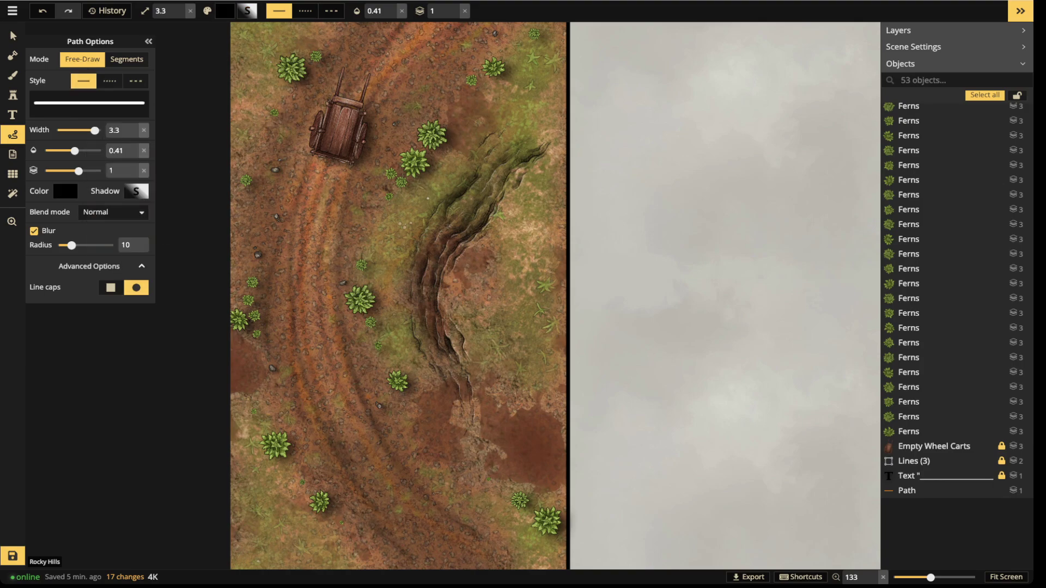
click(136, 192)
drag(173, 126, 163, 127)
click(137, 191)
drag(75, 151, 87, 151)
Draw a black loop around the middle of the rocky cliff, turn off its blur and delete it
mouse_move(485, 231)
mouse_down()
mouse_move(404, 222)
mouse_move(381, 278)
mouse_move(499, 308)
mouse_move(460, 225)
mouse_up()
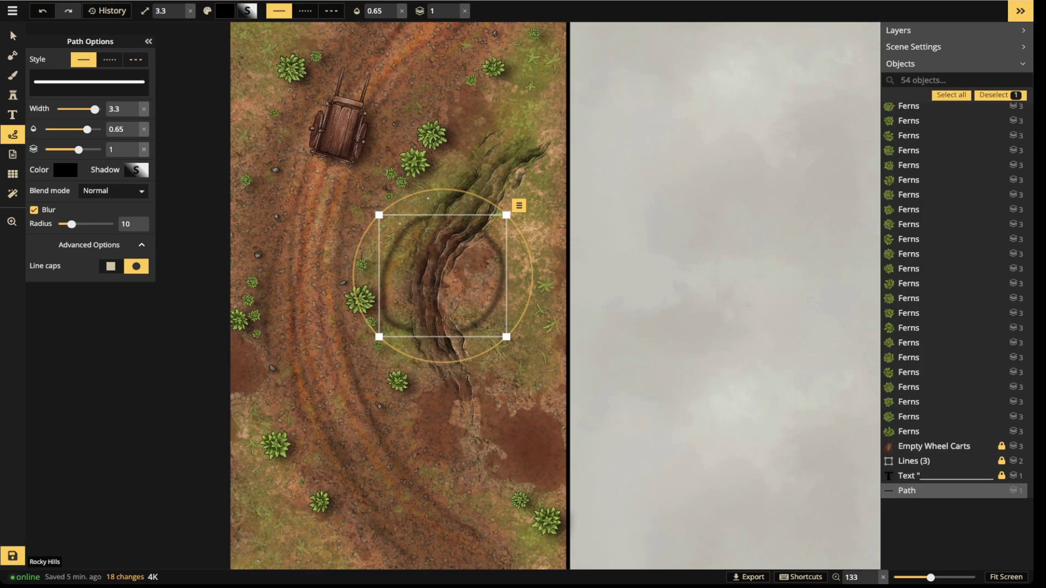
click(33, 210)
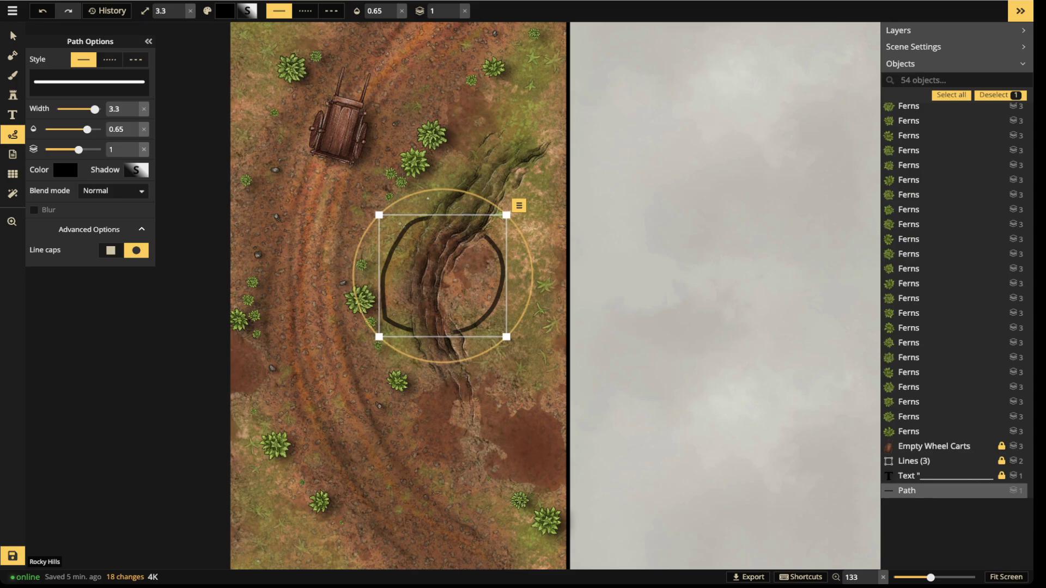
key(Delete)
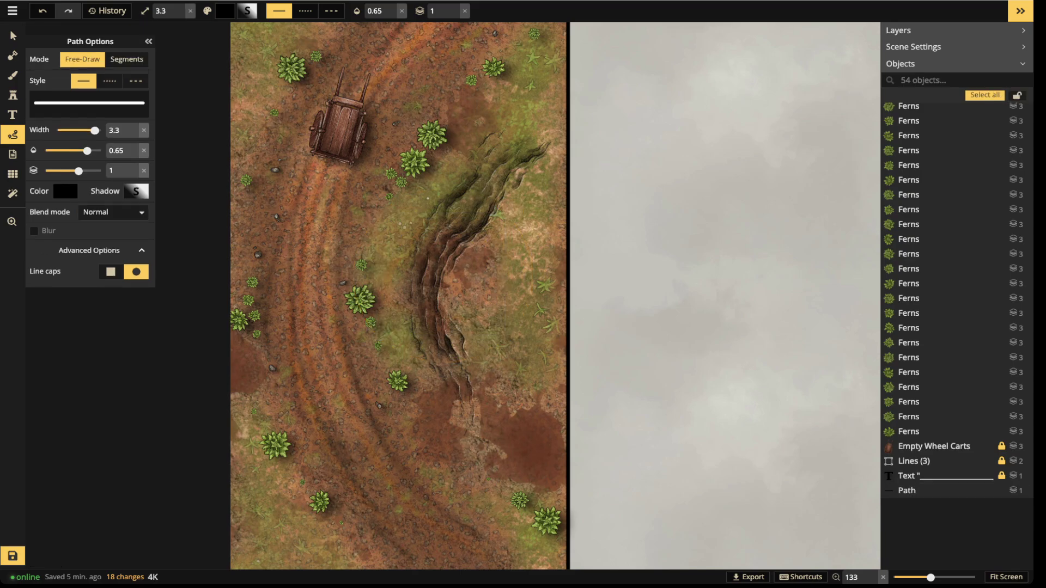
Choose the first grey texture under Concrete Textures for the foreground brush and use the rough brush shape
key(b)
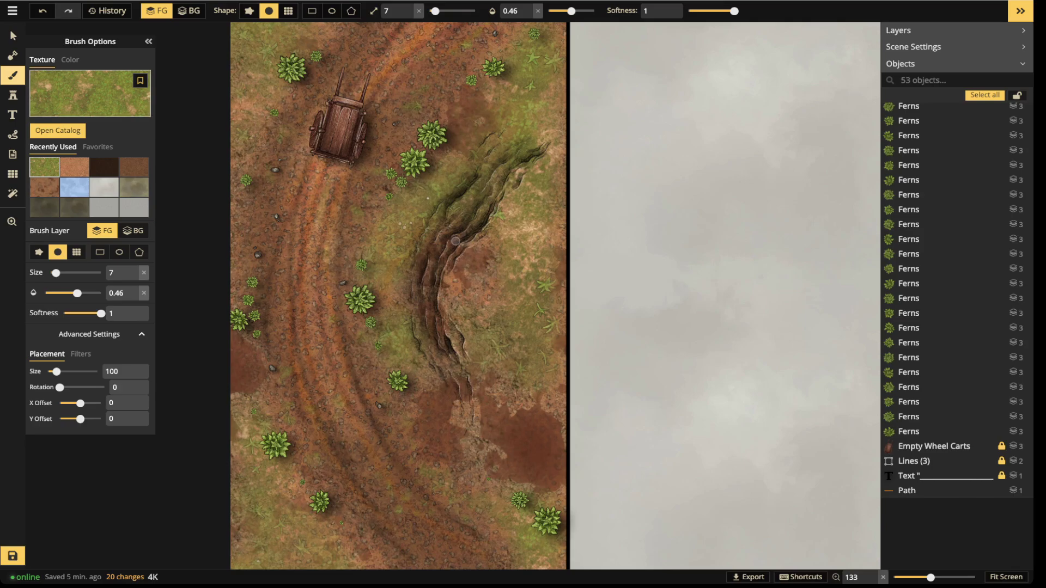
key(f)
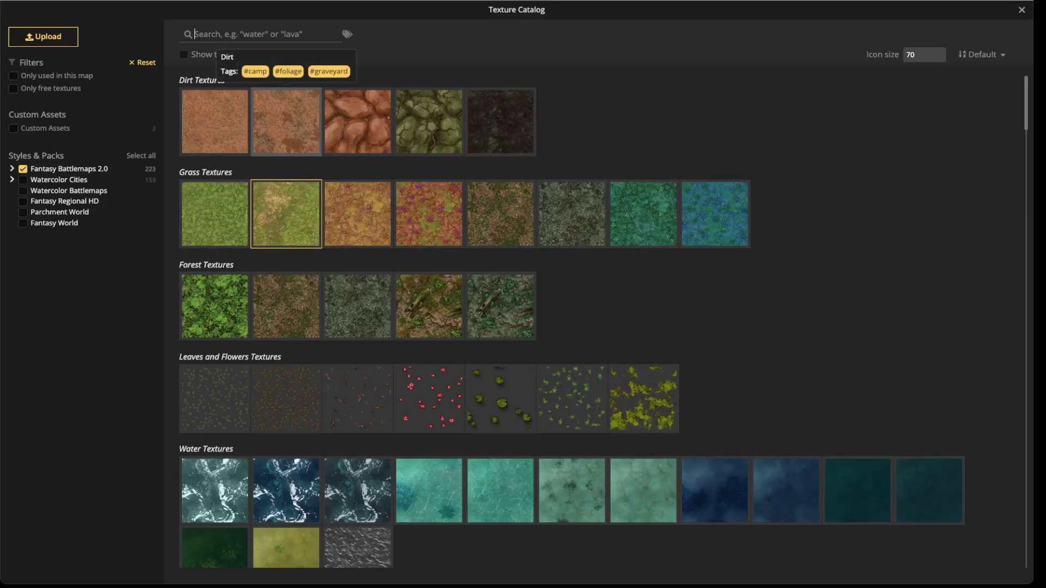
scroll(571, 309, down, 5)
scroll(286, 294, down, 3)
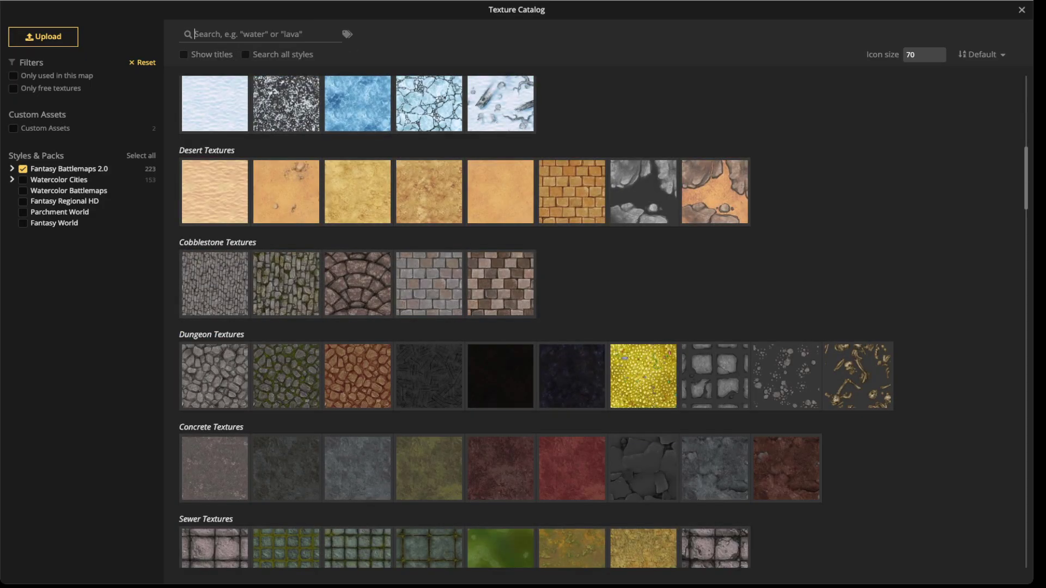
scroll(286, 294, down, 1)
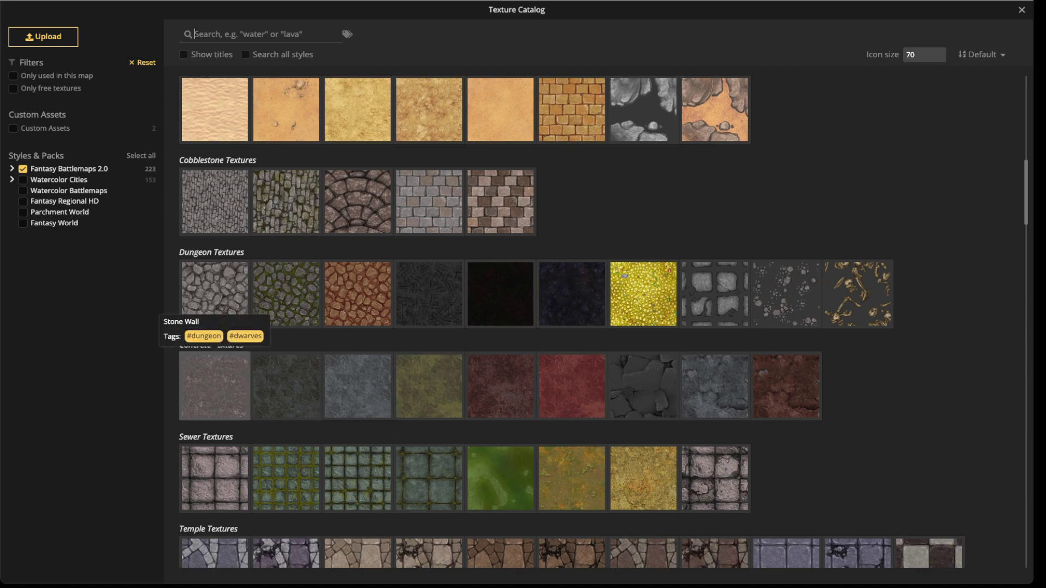
click(214, 386)
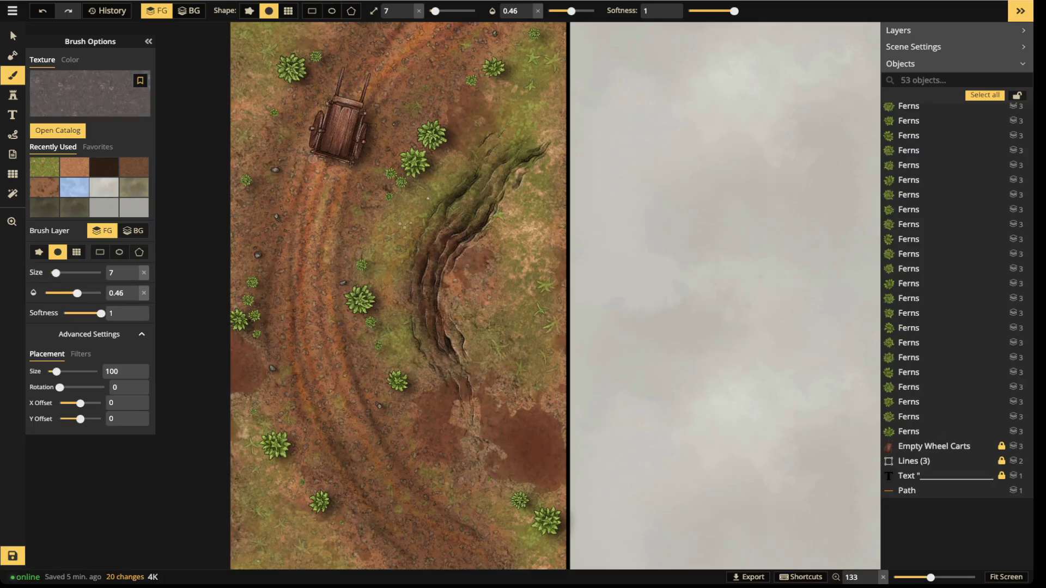
click(249, 11)
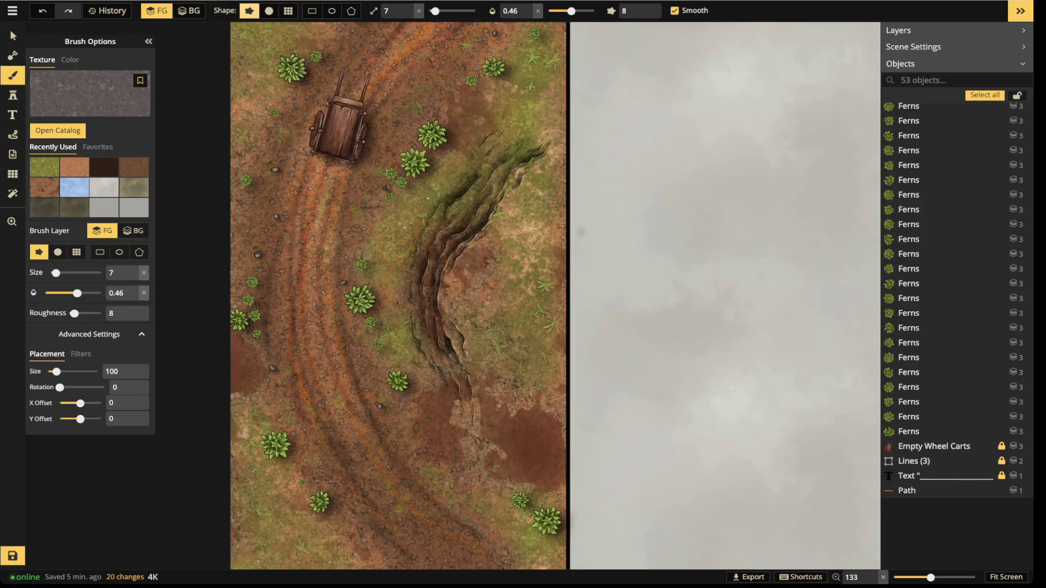
Paint a test stroke of the grey texture on the hilltop at opacity 1 and undo it
scroll(580, 231, up, 3)
scroll(484, 246, down, 3)
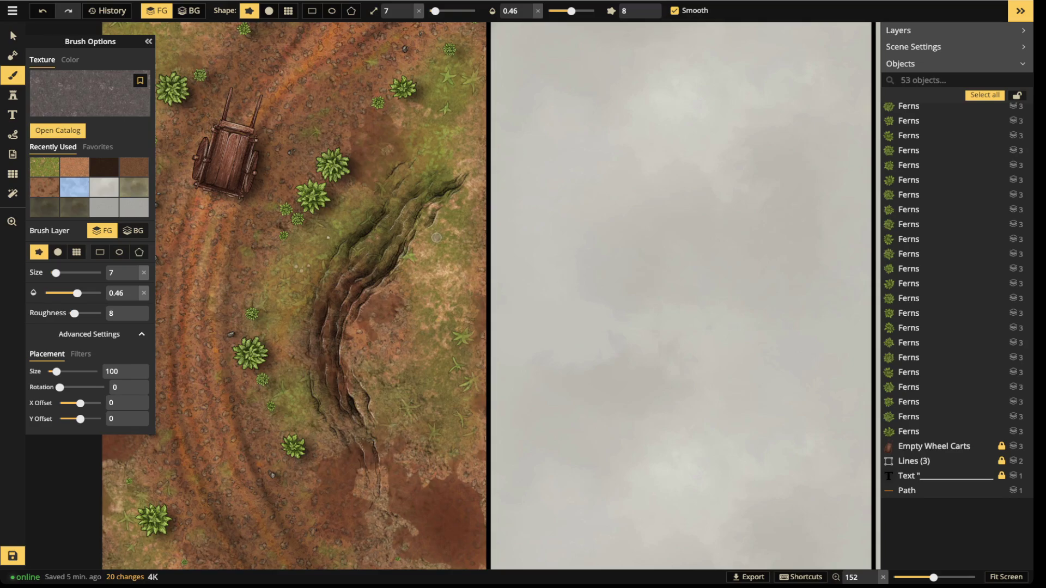
drag(571, 11, 556, 11)
click(561, 11)
drag(561, 11, 594, 11)
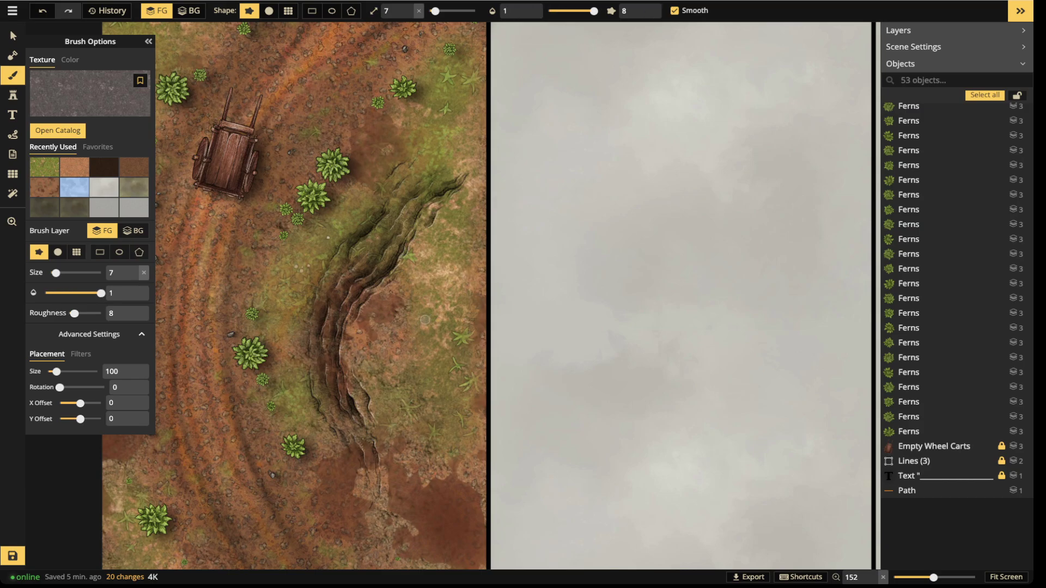
mouse_move(425, 312)
mouse_down()
mouse_move(408, 338)
mouse_move(427, 361)
mouse_move(400, 374)
mouse_move(375, 356)
mouse_move(378, 341)
mouse_move(386, 323)
mouse_move(433, 316)
mouse_move(452, 291)
mouse_move(433, 267)
mouse_up()
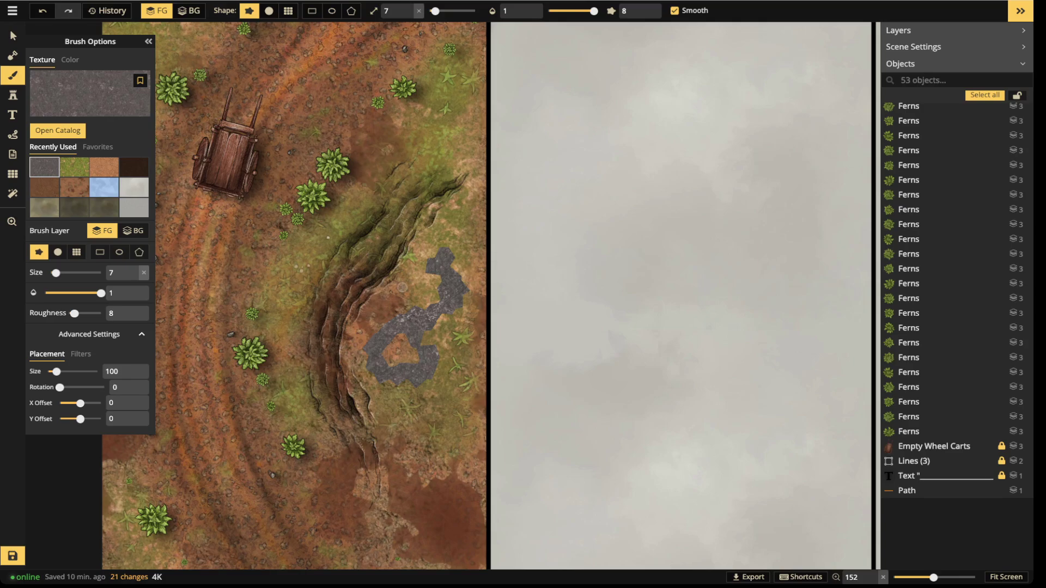
key(ctrl+z)
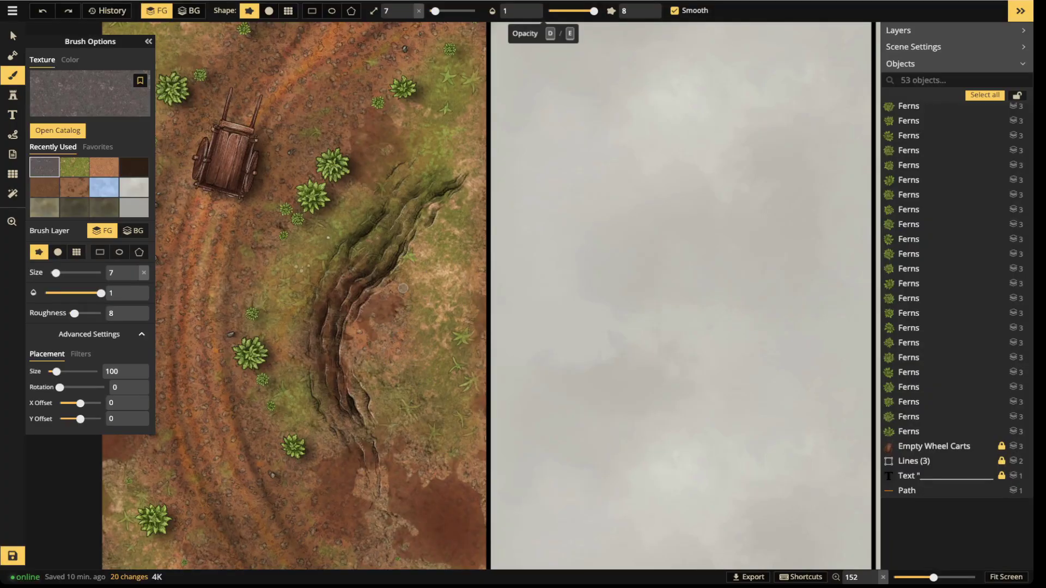
Set the rough brush to size 15, opacity 0.31 and roughness 6, with Smooth turned off
click(560, 11)
drag(559, 11, 556, 11)
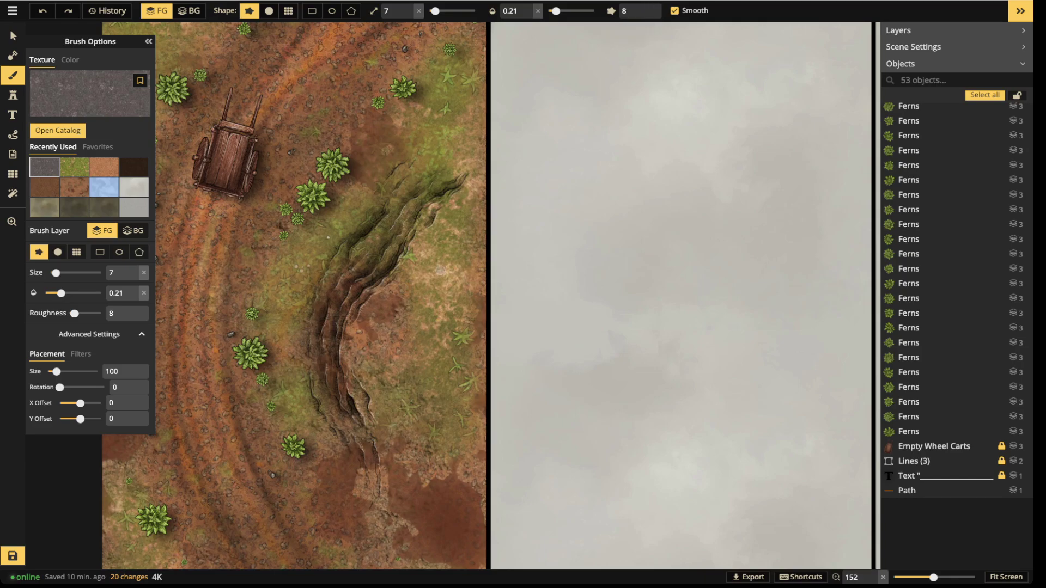
click(647, 14)
click(647, 15)
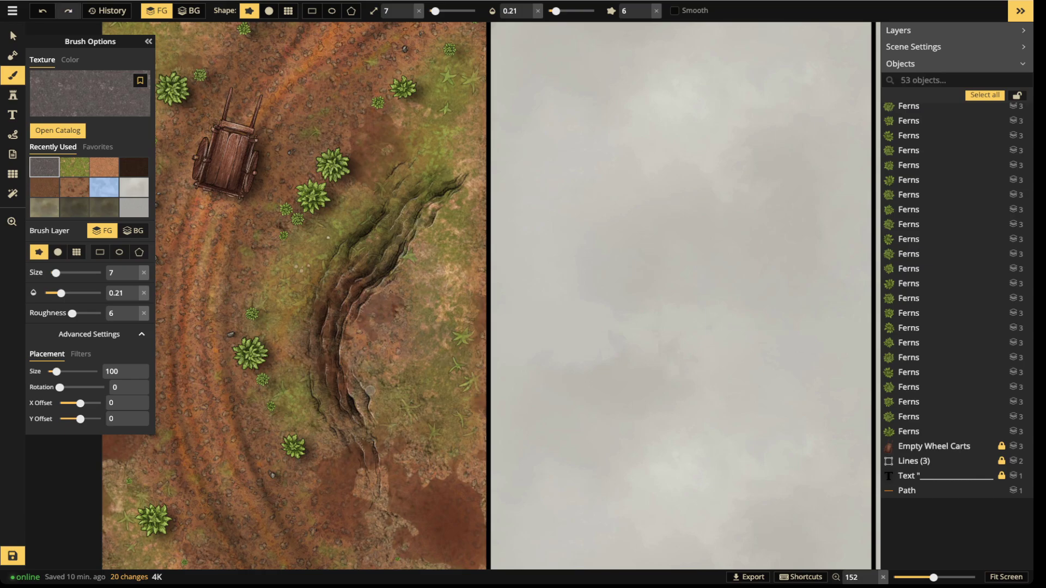
click(563, 10)
click(440, 11)
Paint the grey concrete texture in layered strokes over the hilltop and along the Rocky Hills cliff face
mouse_move(390, 346)
mouse_down()
mouse_move(374, 317)
mouse_move(431, 284)
mouse_move(407, 297)
mouse_move(401, 337)
mouse_move(368, 305)
mouse_move(415, 300)
mouse_move(357, 364)
mouse_move(372, 420)
mouse_up()
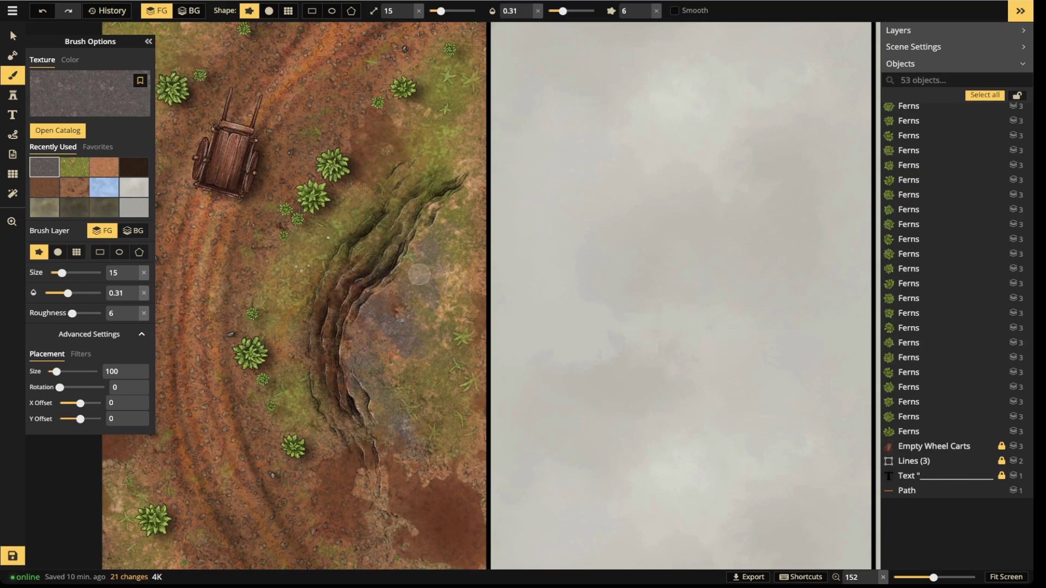
mouse_move(419, 274)
mouse_down()
mouse_move(407, 224)
mouse_move(327, 308)
mouse_move(373, 253)
mouse_move(383, 376)
mouse_up()
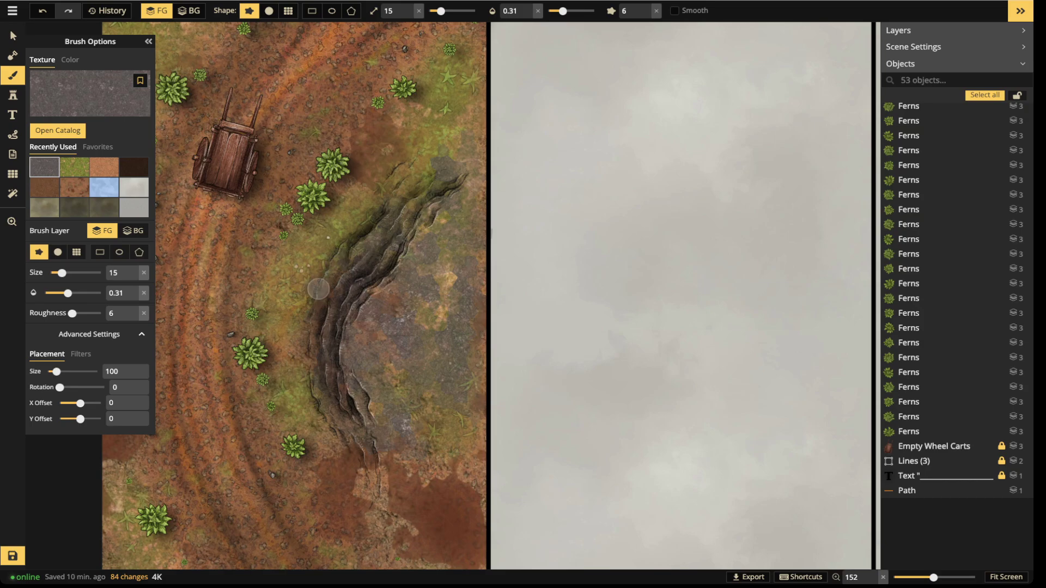
drag(300, 283, 298, 273)
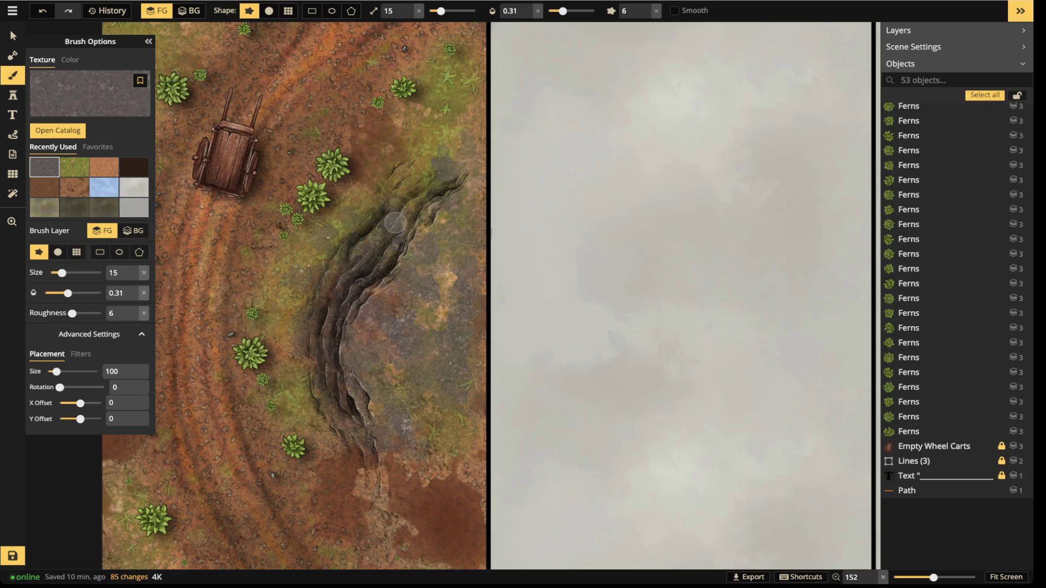
mouse_move(451, 440)
mouse_down()
mouse_move(412, 469)
mouse_move(406, 429)
mouse_up()
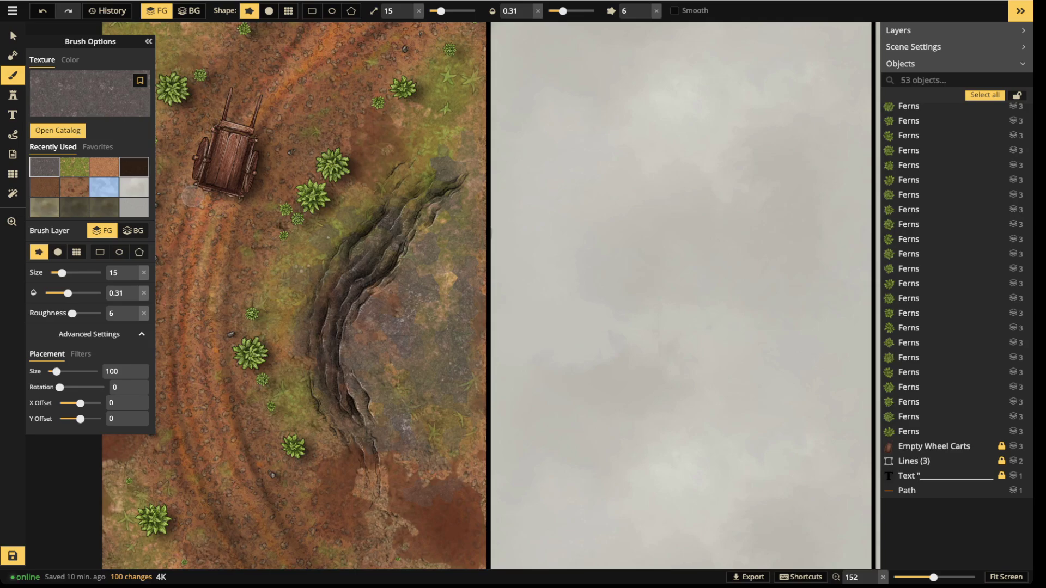
click(13, 36)
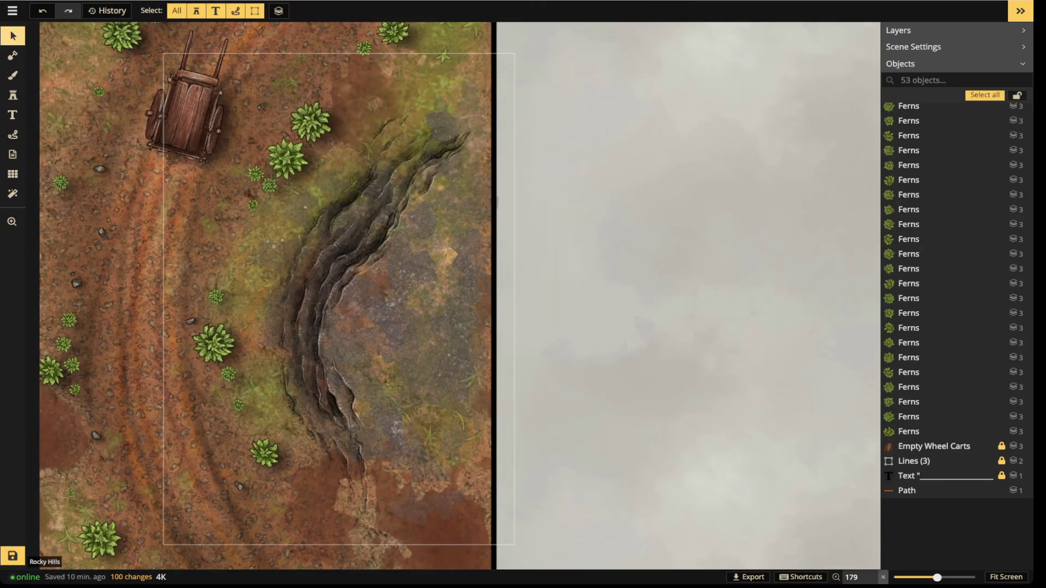
scroll(327, 203, down, 1)
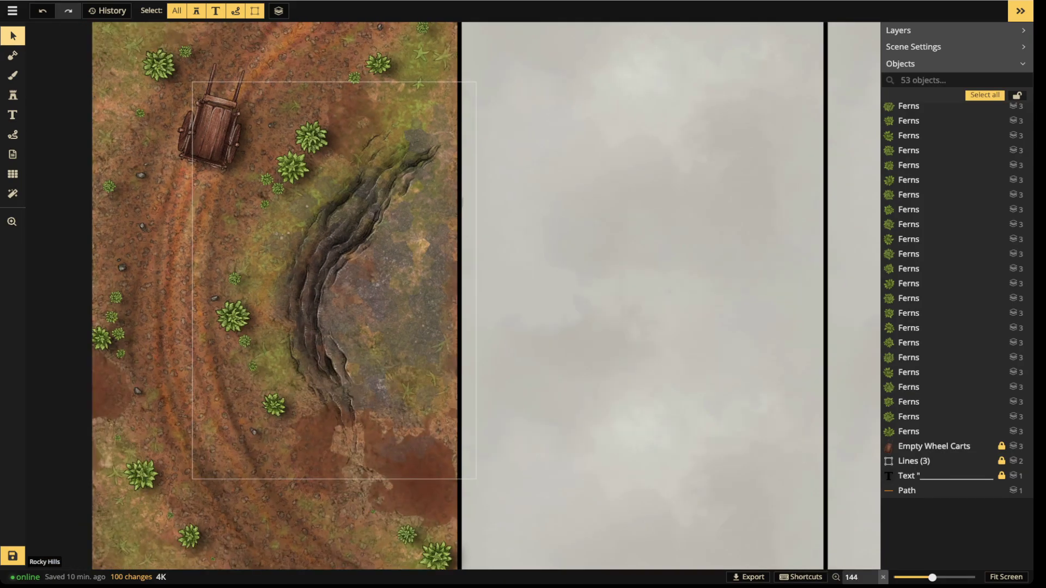
Examine the textured rocky hill and the whole Fantasy Battlemaps panel at several magnifications
scroll(409, 248, up, 2)
scroll(402, 244, up, 2)
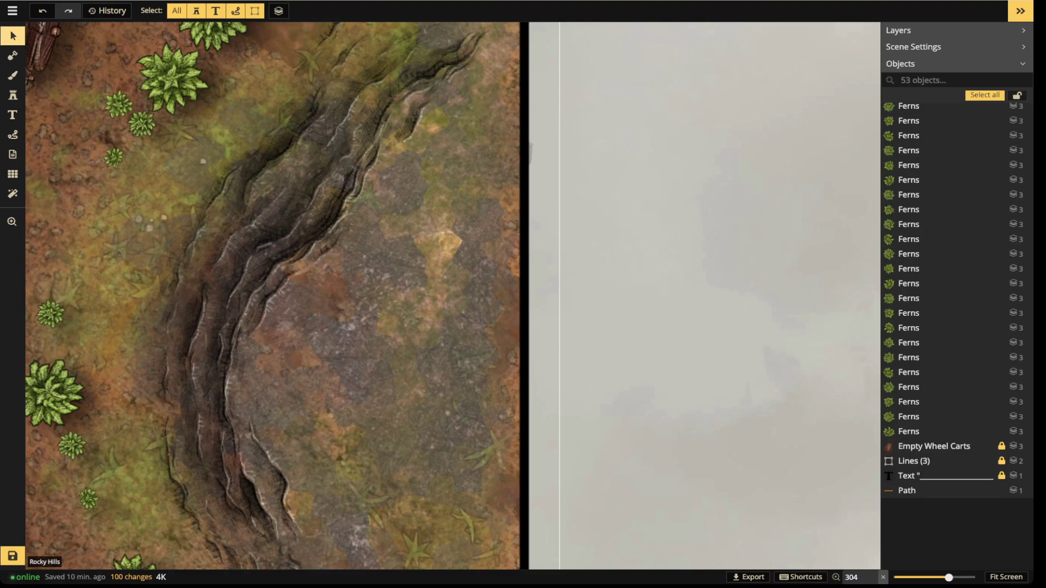
scroll(292, 177, down, 4)
key(space)
drag(292, 176, 481, 218)
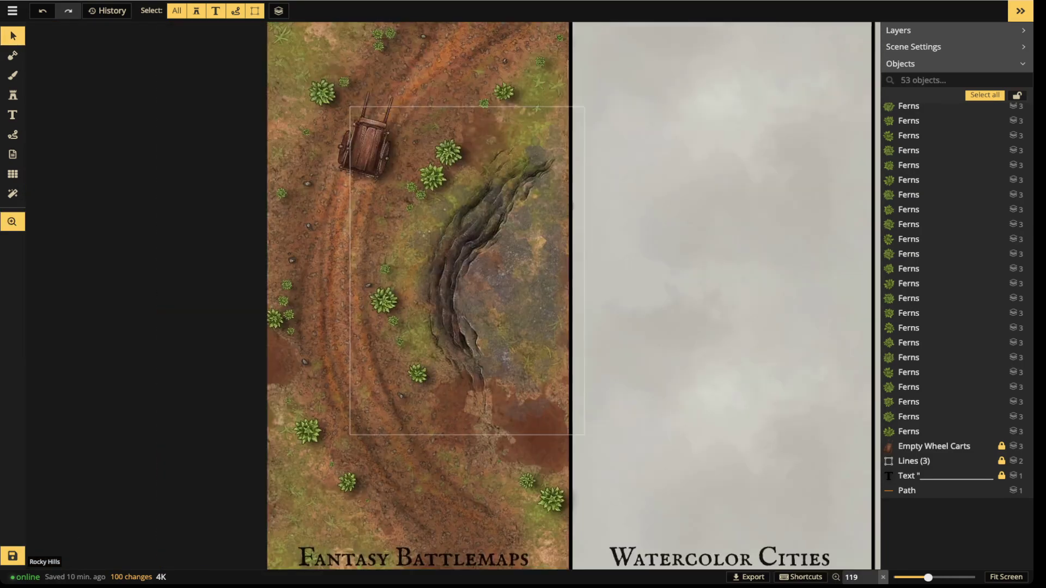
scroll(427, 212, down, 2)
key(space)
drag(442, 174, 408, 246)
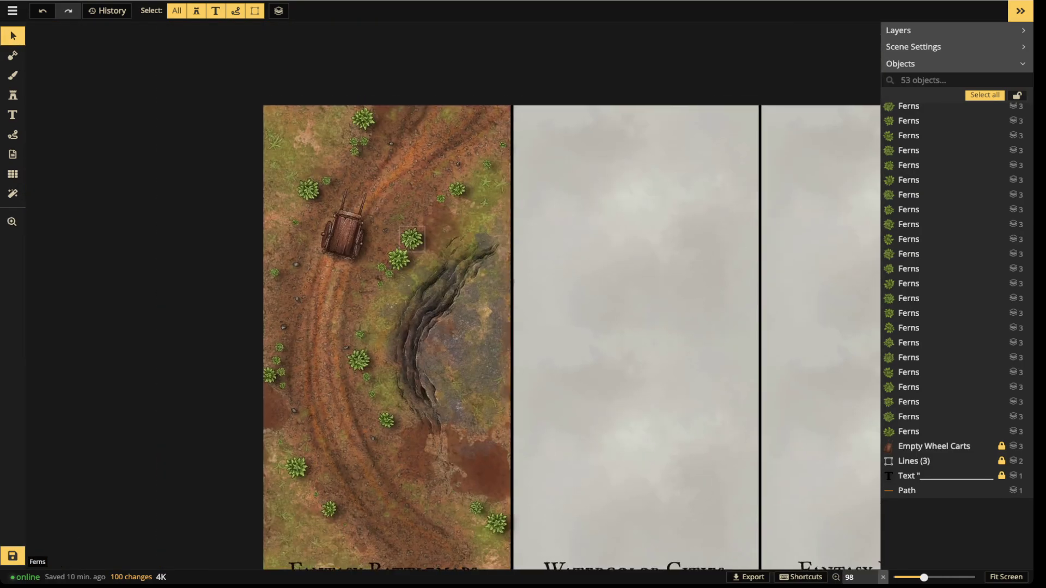
scroll(412, 246, up, 1)
scroll(594, 248, up, 2)
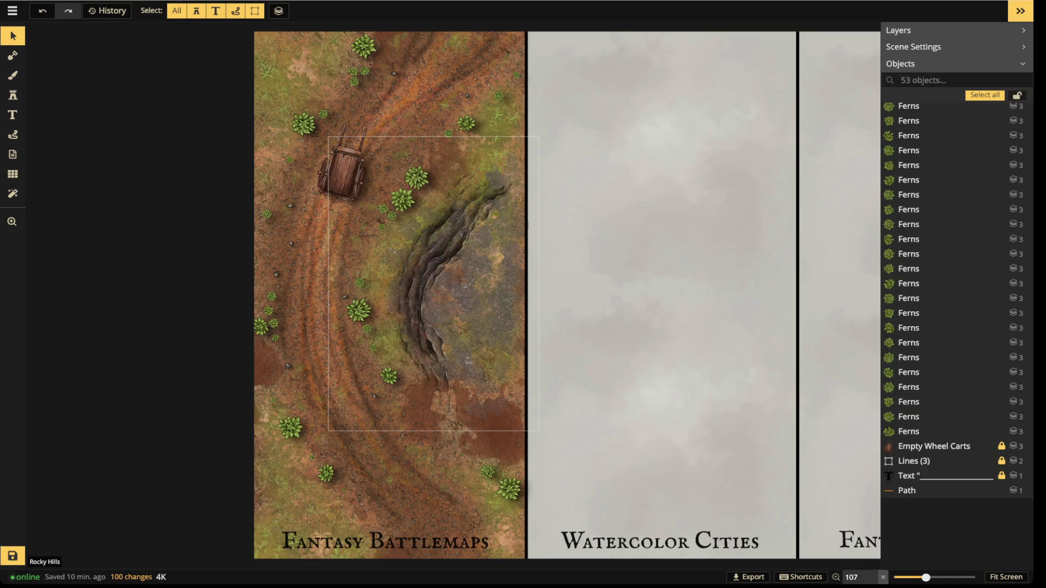
scroll(457, 311, up, 3)
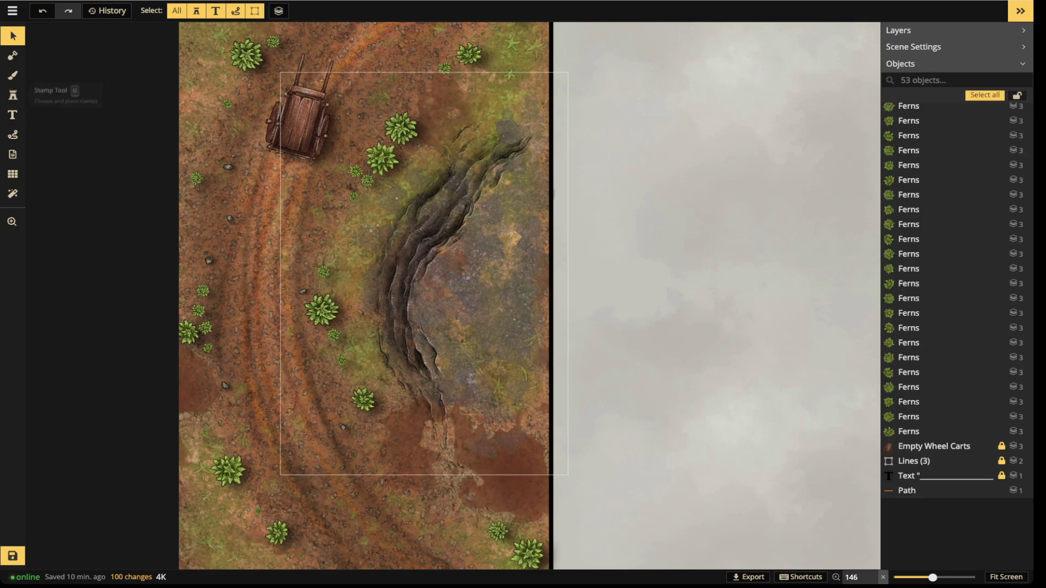
scroll(337, 275, down, 1)
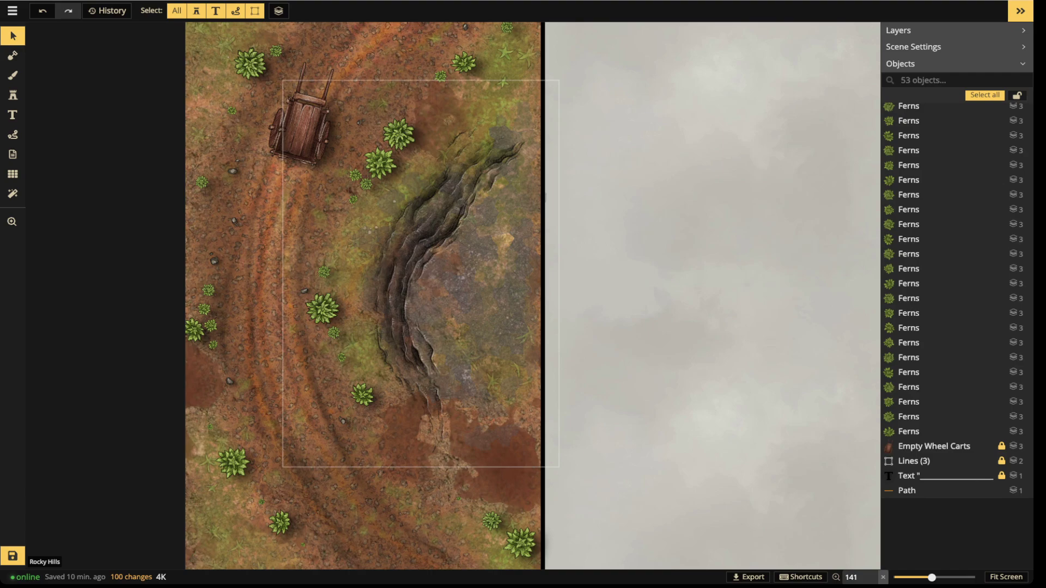
Search the stamp catalog for "tree" and choose the Fallen Trees stamp set from the Forest group
click(12, 95)
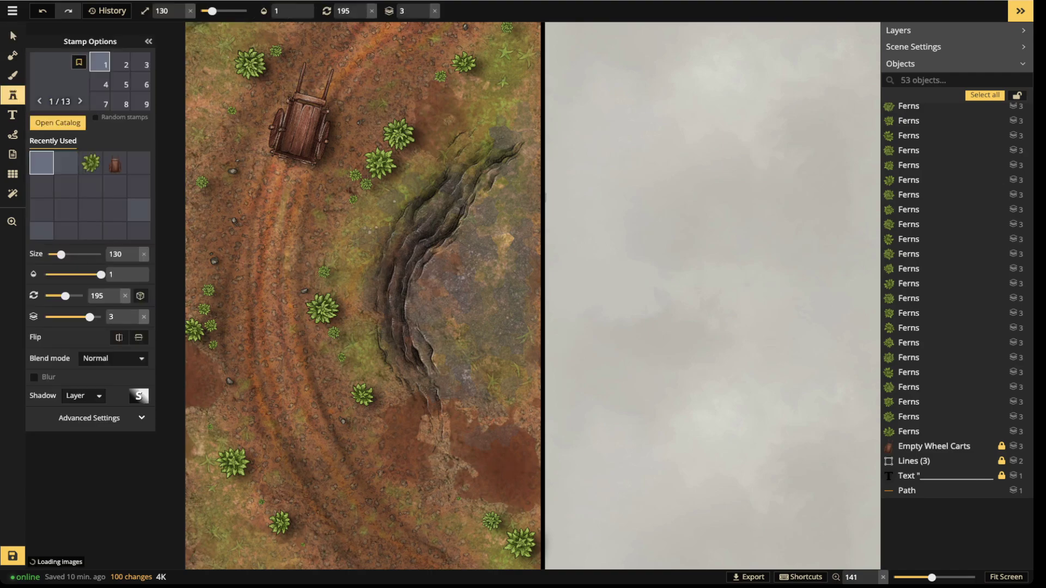
key(f)
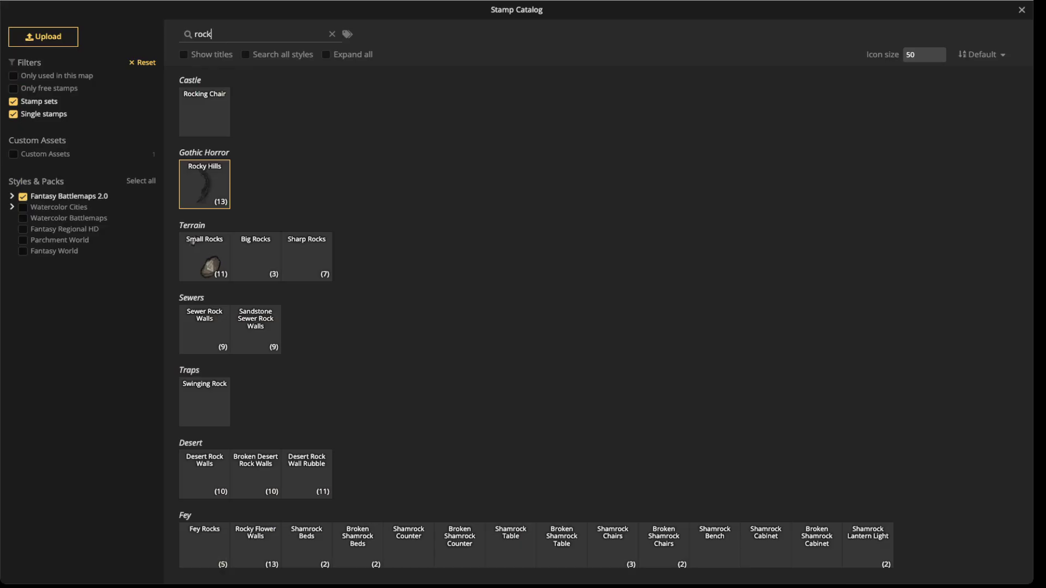
text(tree)
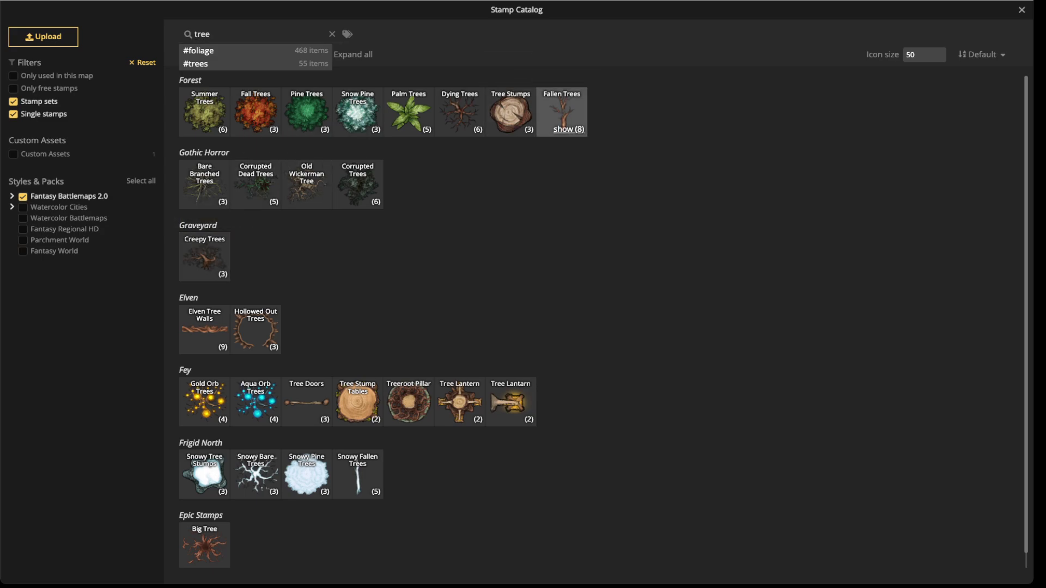
click(576, 130)
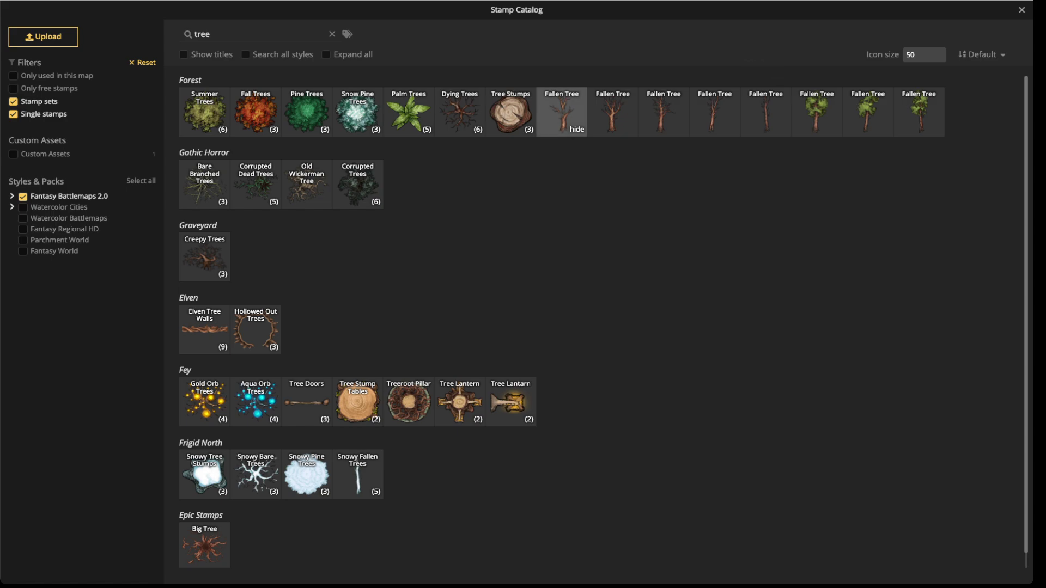
click(561, 111)
Place leafy fallen tree variant 7 at size 100 and rotation 283 so it extends from the rocky cliff across the dirt road
key(space)
drag(357, 310, 536, 523)
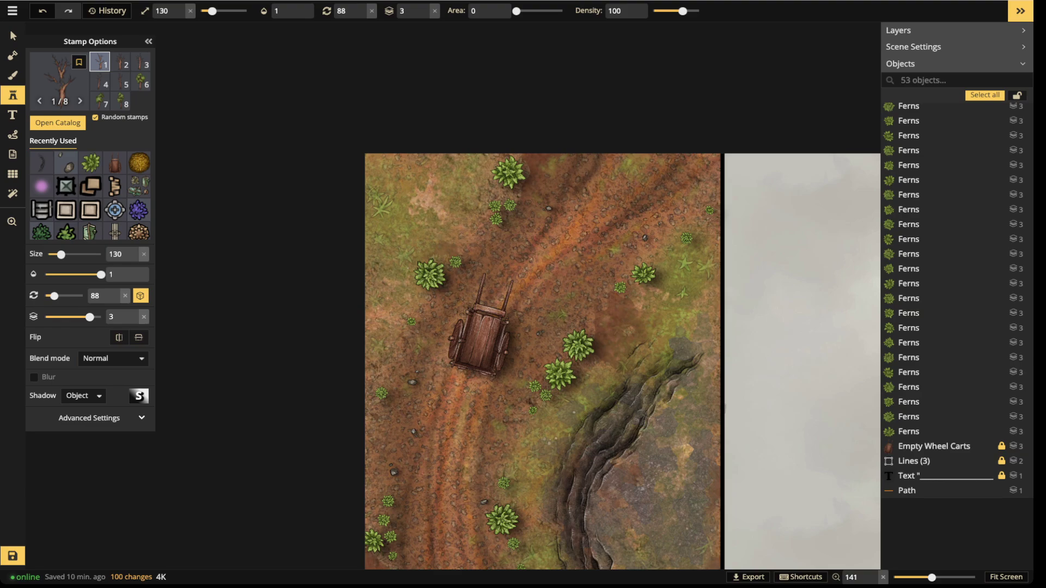
scroll(555, 349, down, 6)
key(Left)
key(Left)
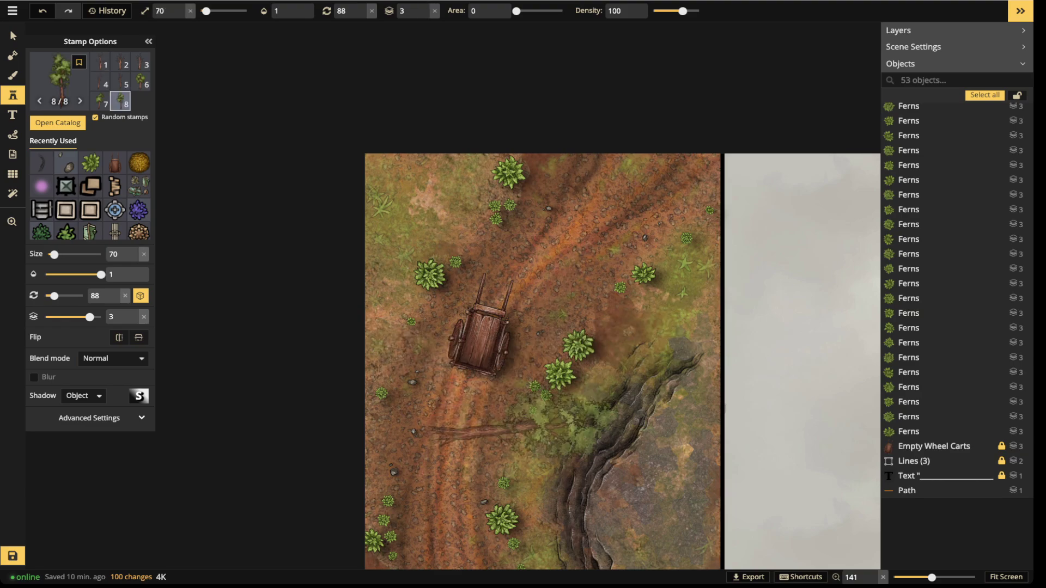
scroll(527, 423, up, 2)
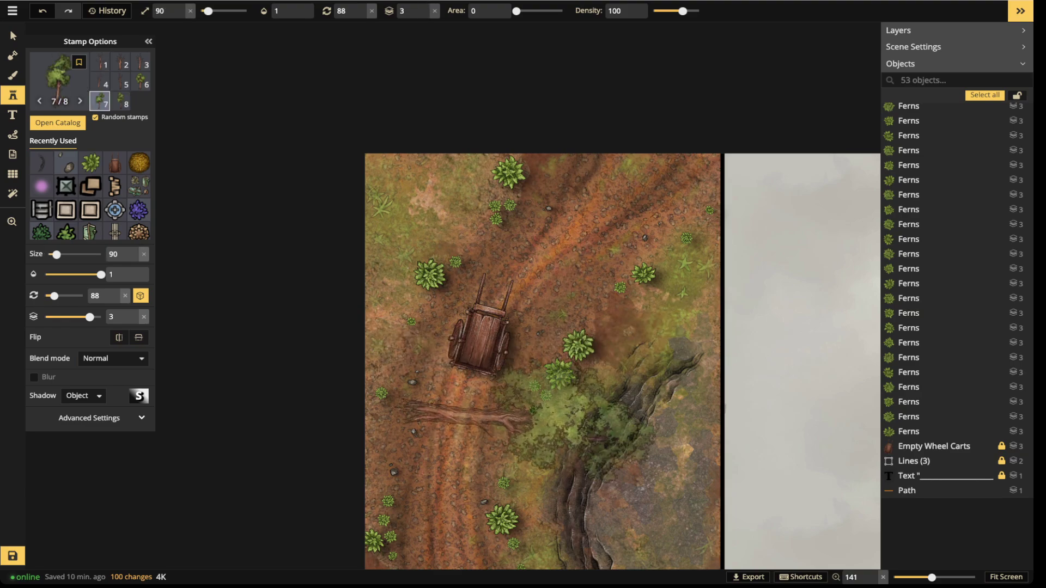
scroll(548, 417, down, 7)
scroll(542, 431, down, 5)
scroll(531, 438, up, 1)
scroll(513, 433, up, 1)
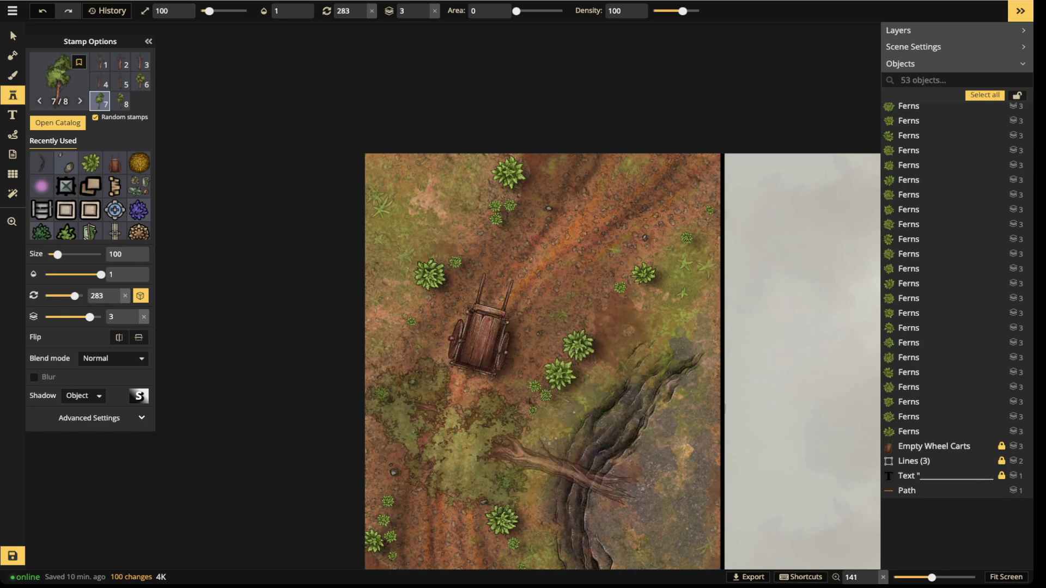
click(501, 431)
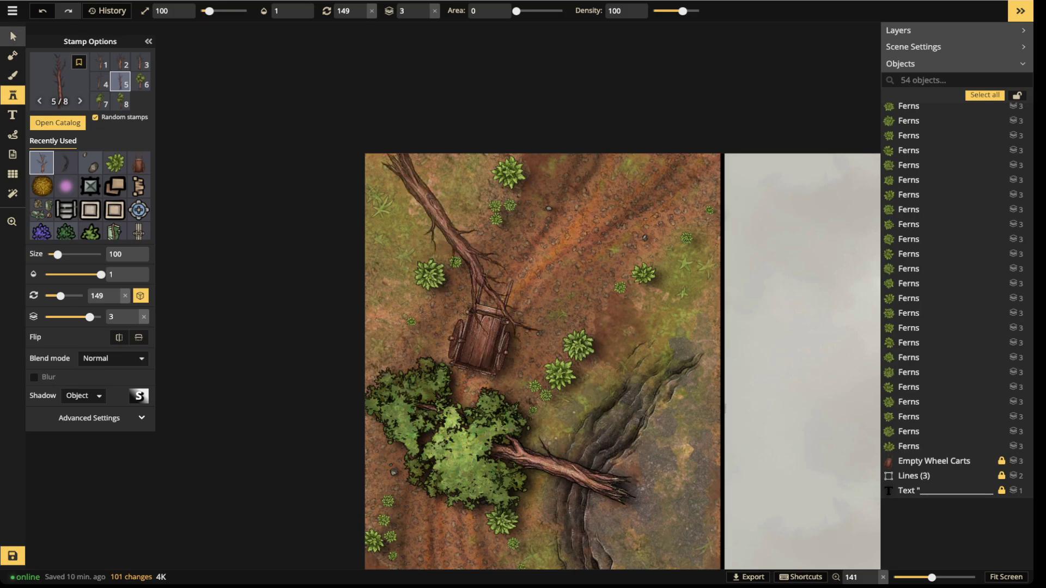
Delete the Empty Wheel Carts object from the road and nudge the fallen tree slightly toward the rocky hill
click(12, 35)
scroll(948, 139, up, 8)
click(926, 124)
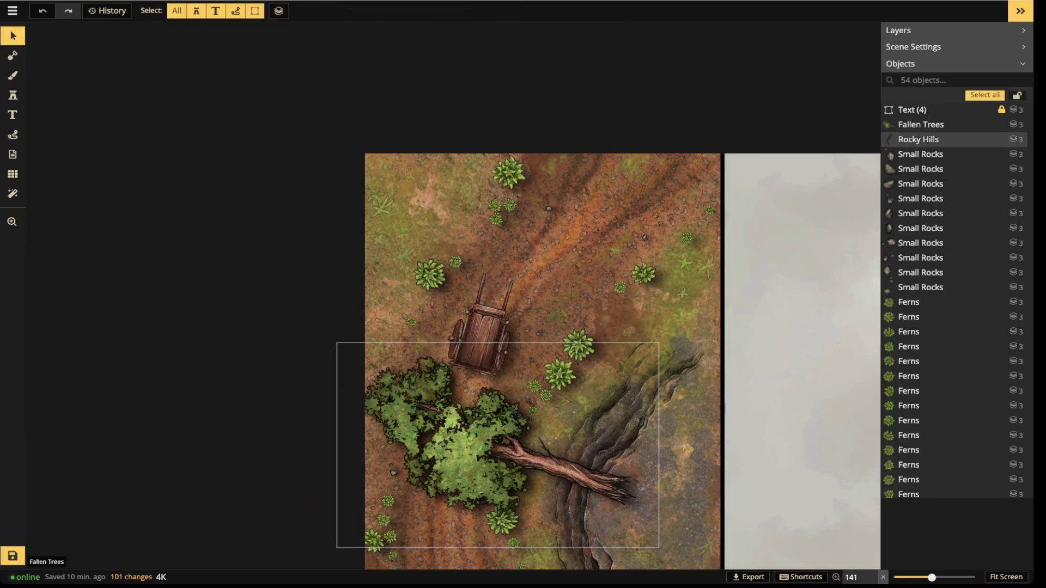
click(926, 139)
click(926, 139)
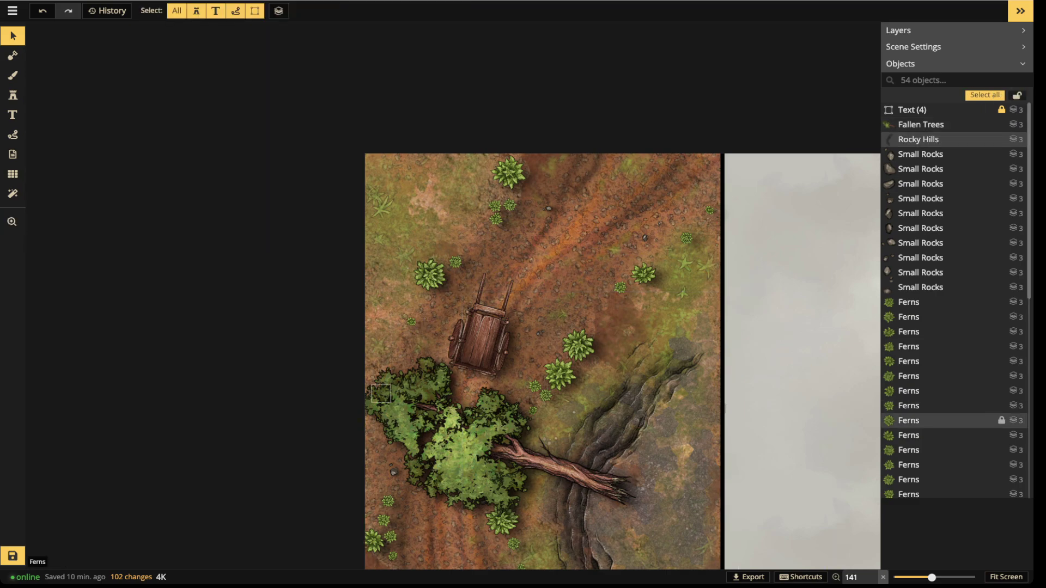
scroll(948, 418, down, 8)
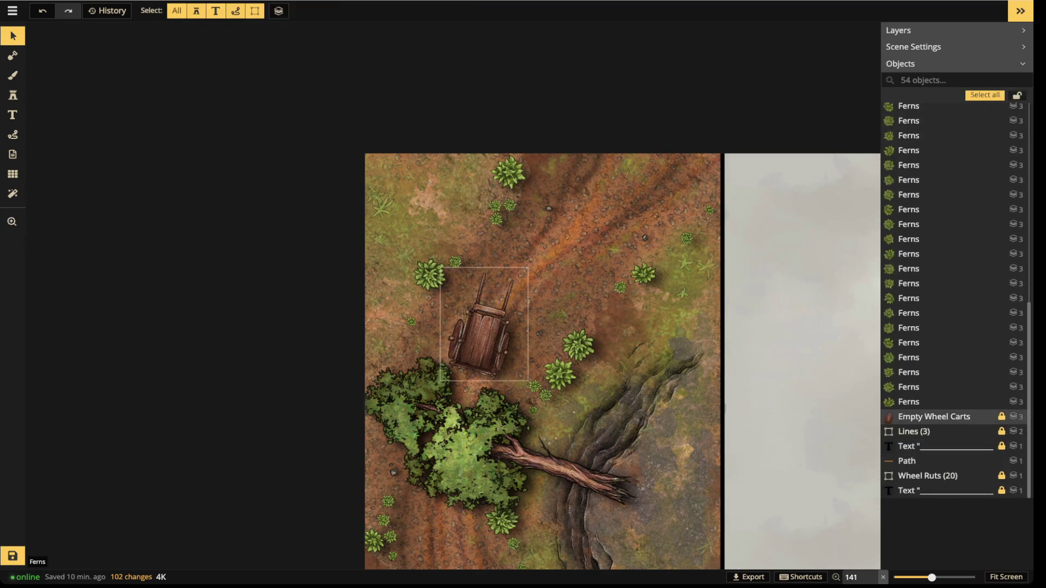
click(934, 416)
key(Delete)
scroll(622, 295, down, 3)
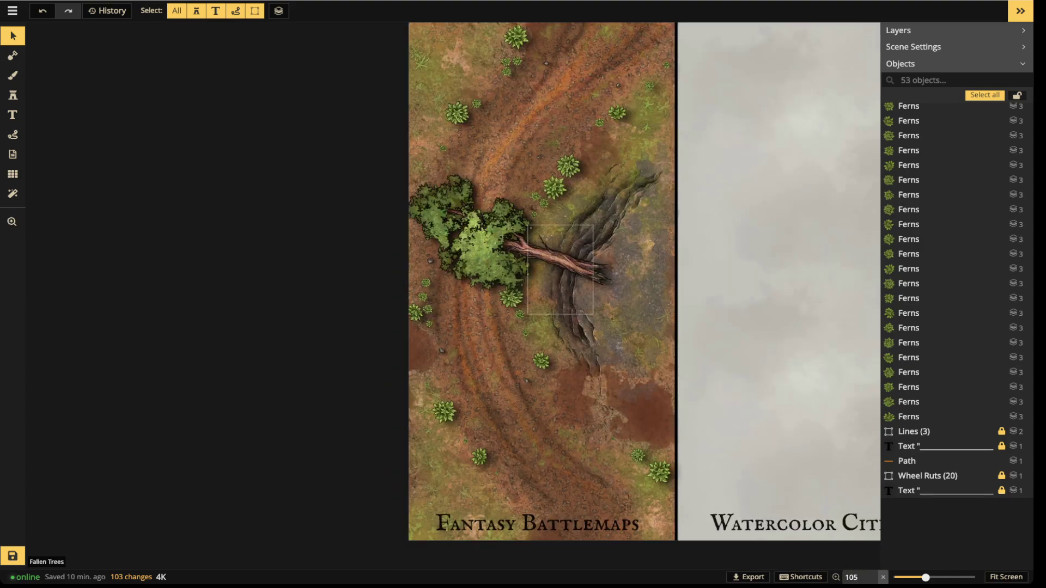
click(472, 236)
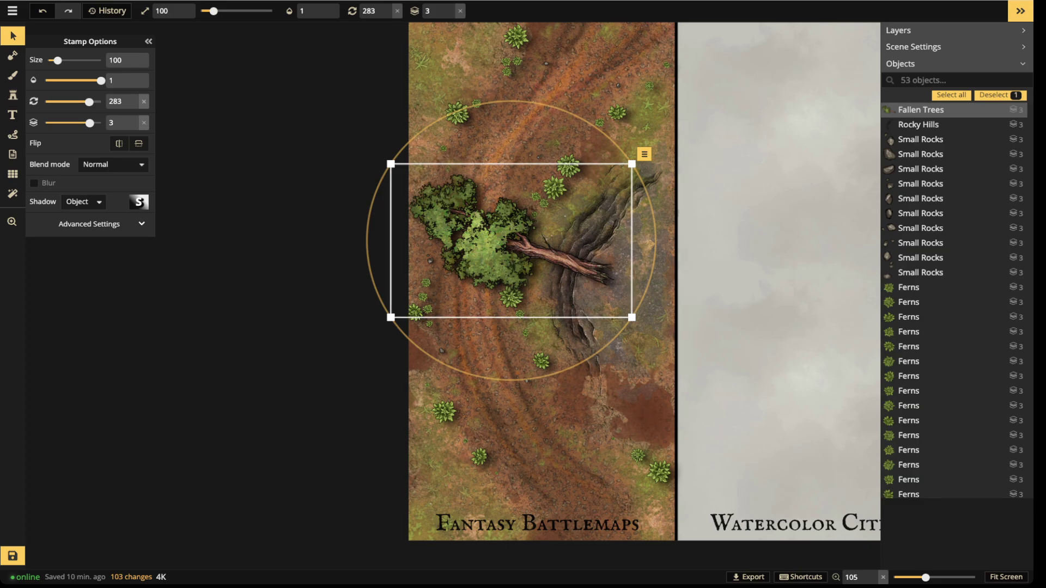
key(Escape)
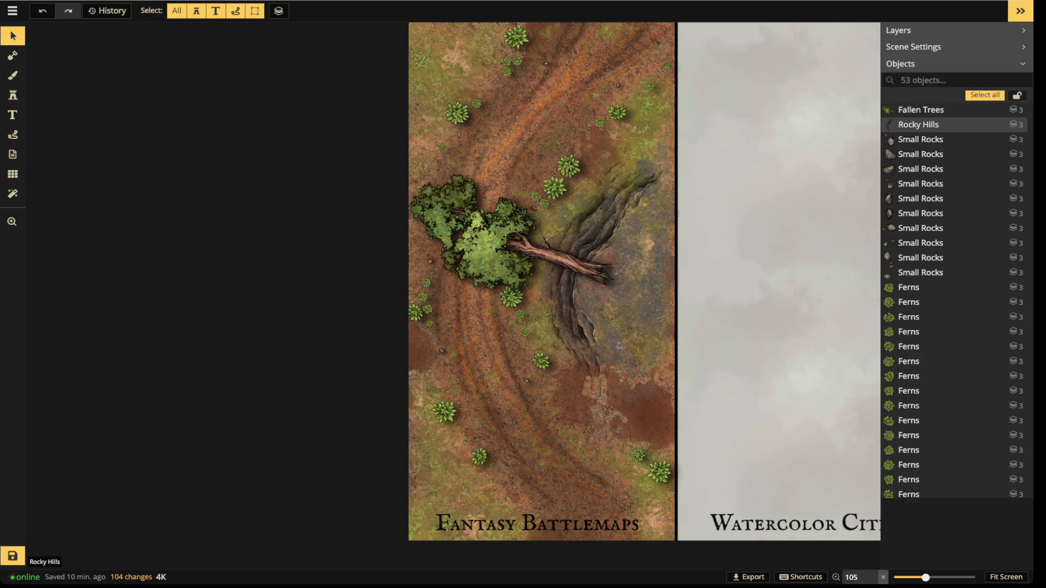
Choose the Summer Trees stamp set and place variant 2 at size 110 at the lower end of the rocky hill
click(13, 95)
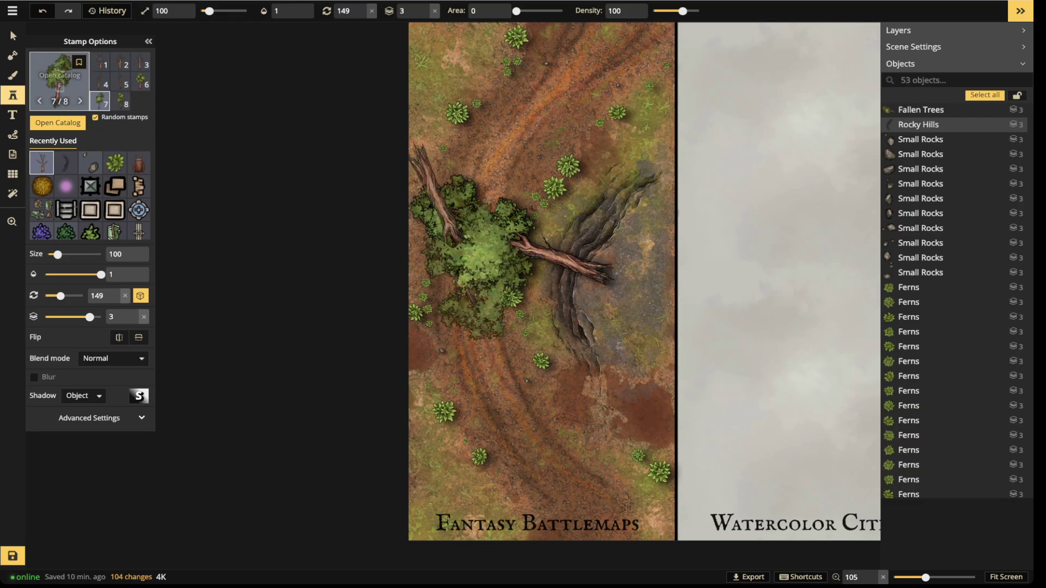
click(58, 79)
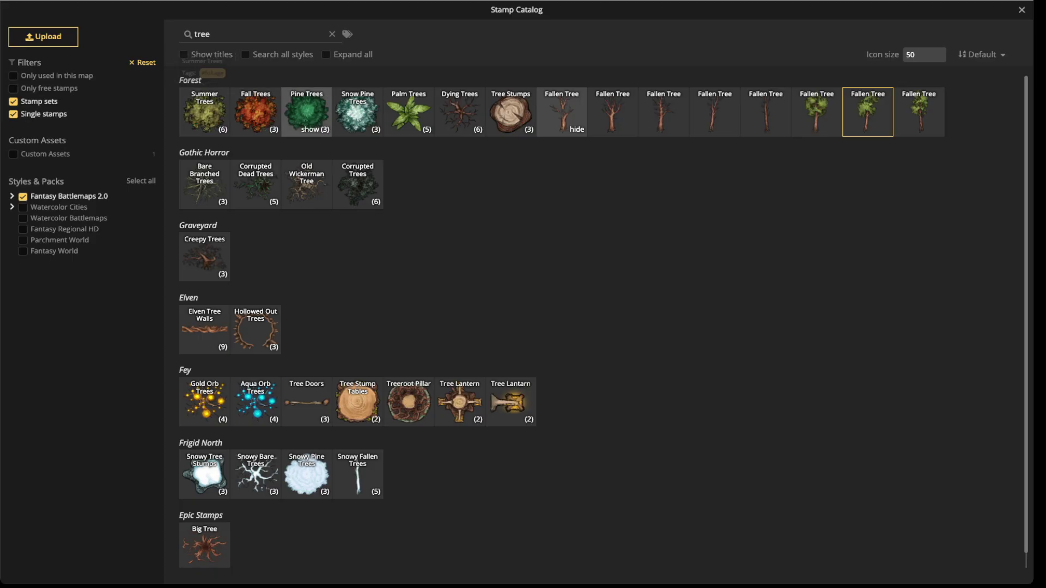
click(205, 111)
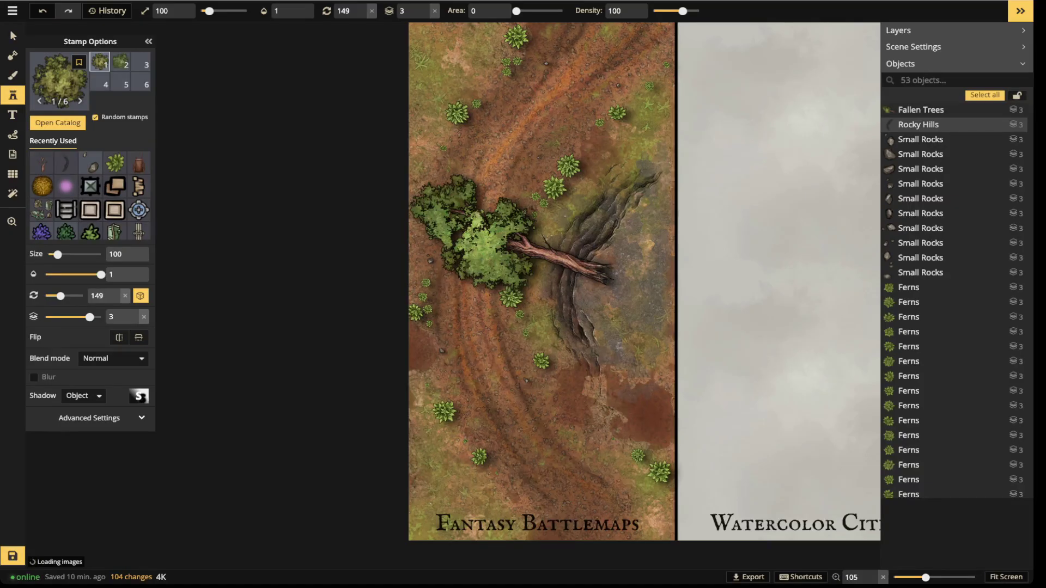
click(587, 403)
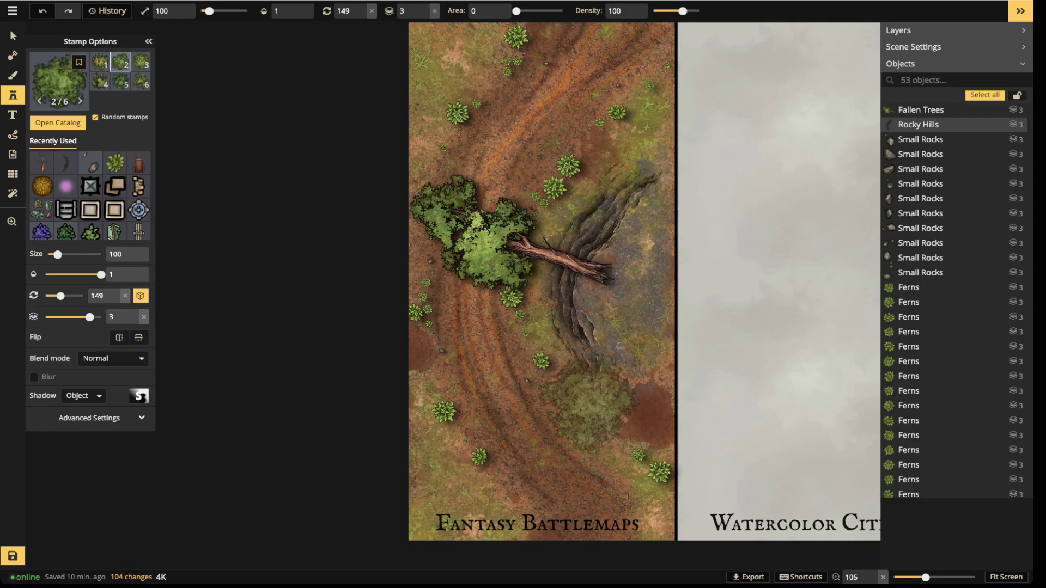
scroll(587, 403, up, 1)
scroll(589, 402, down, 2)
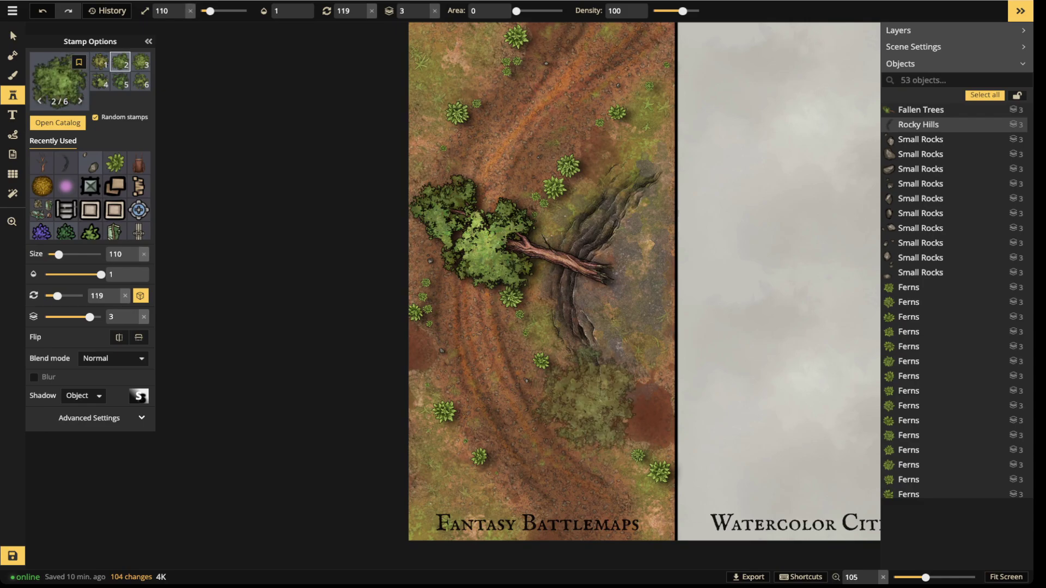
click(586, 400)
click(587, 403)
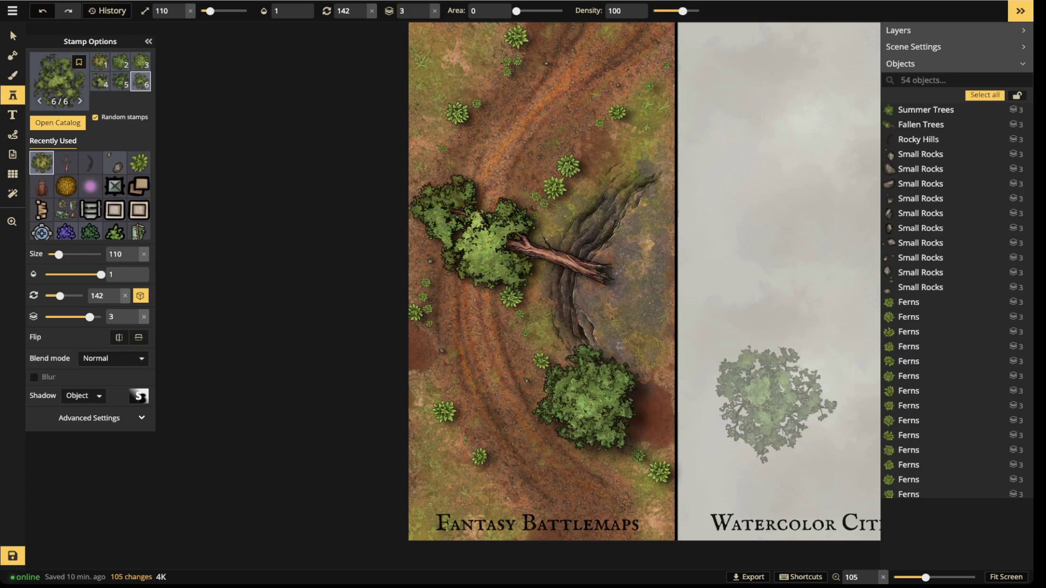
Replace the summer tree below the hill with variant 6, positioned beside the panel's right border and rotated to 172
click(768, 397)
click(13, 36)
click(590, 401)
key(Delete)
drag(768, 396, 609, 393)
scroll(610, 393, up, 9)
scroll(609, 393, down, 3)
drag(610, 393, 609, 394)
Set the summer tree's object shadow to a horizontal offset of 0 and deselect the tree
click(138, 201)
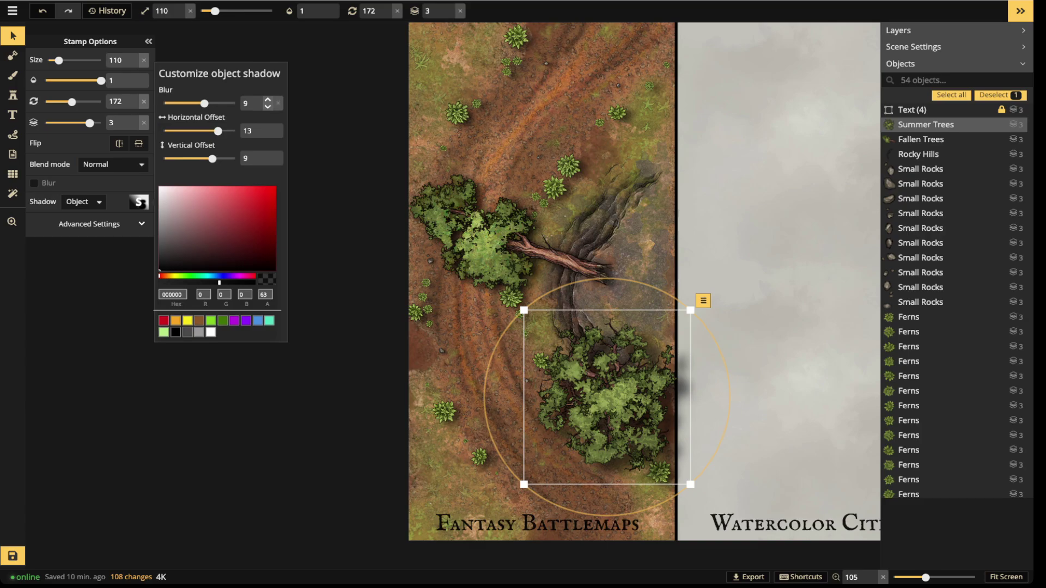
click(248, 130)
text(0)
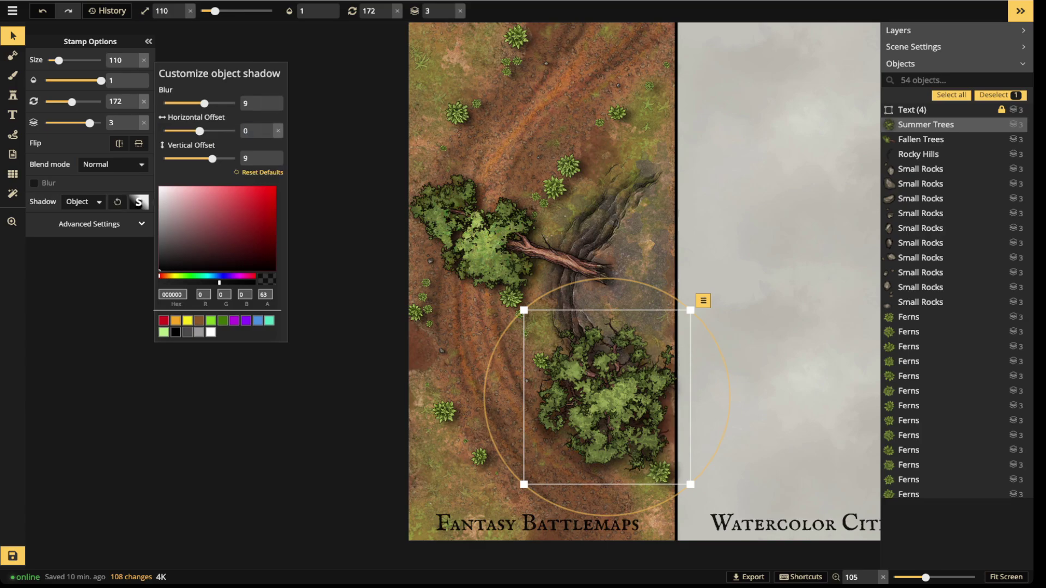
click(606, 394)
key(Escape)
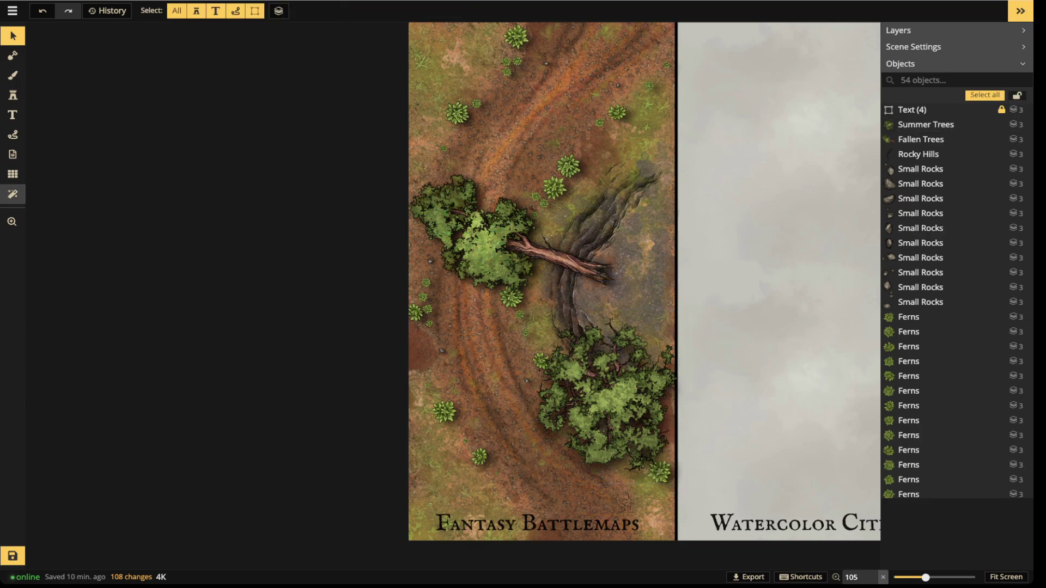
Set the Path tool to draw white dotted free-draw lines
click(13, 193)
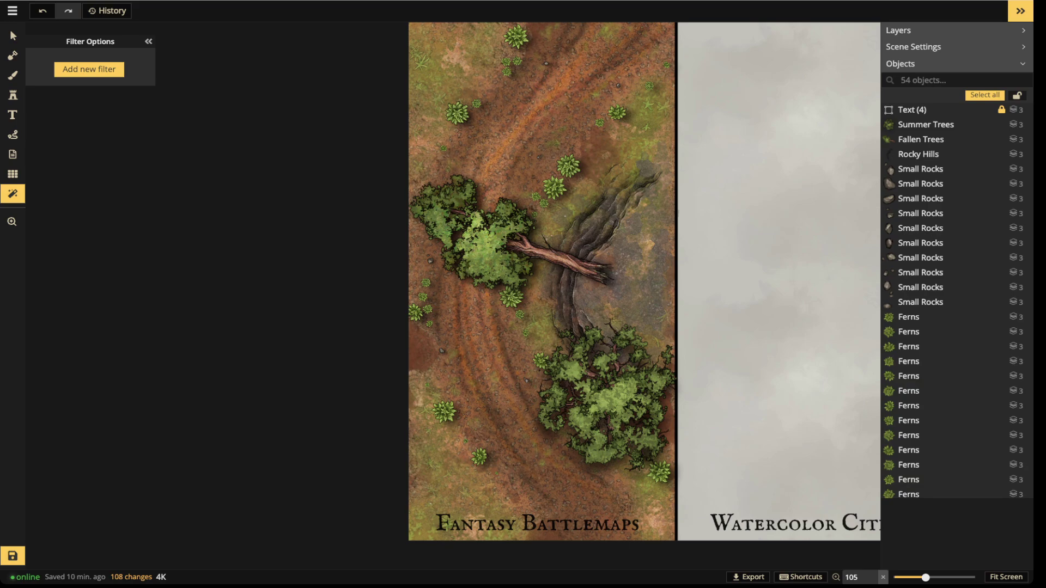
click(13, 114)
click(12, 135)
click(65, 191)
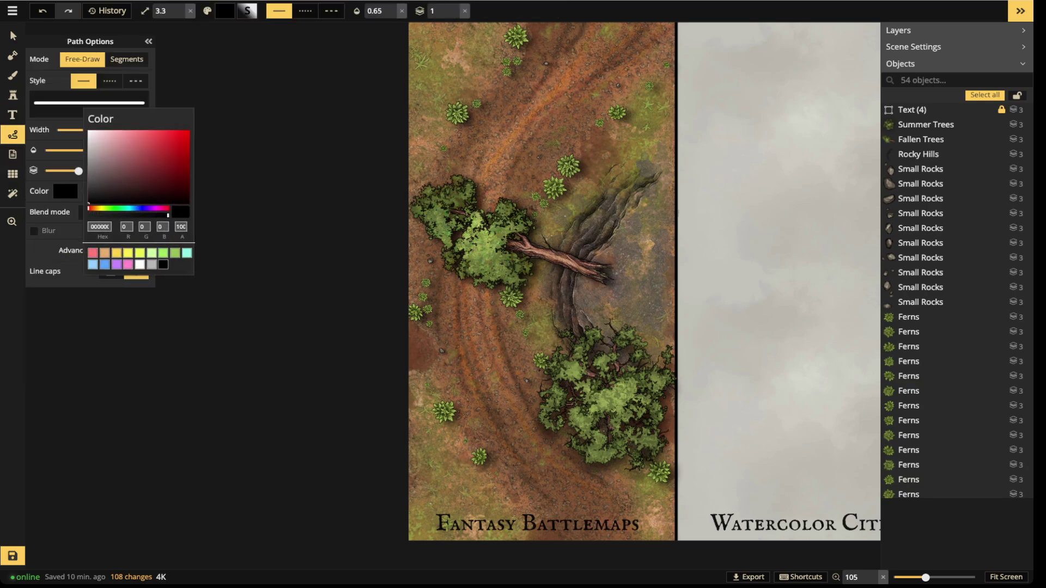
click(139, 264)
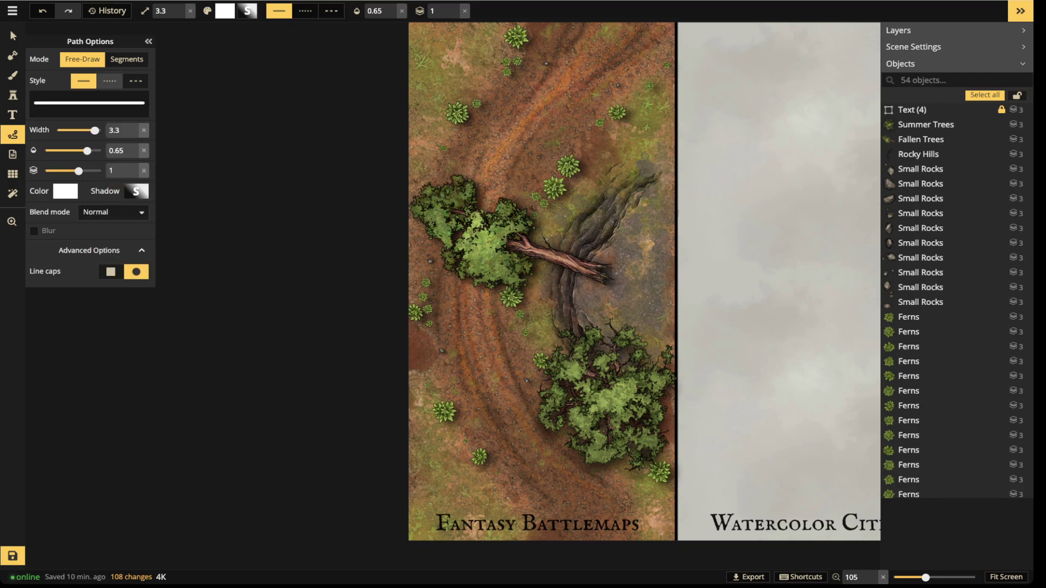
click(109, 81)
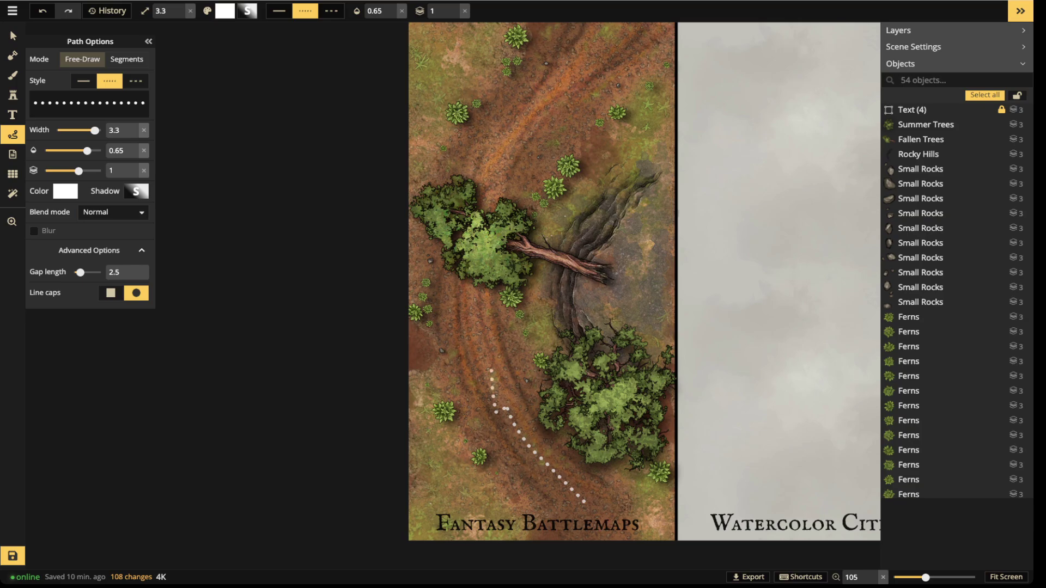
Sketch trial dotted paths on the dirt road, around the lower tree and around the rocky ground beside the fallen trunk
drag(507, 409, 505, 407)
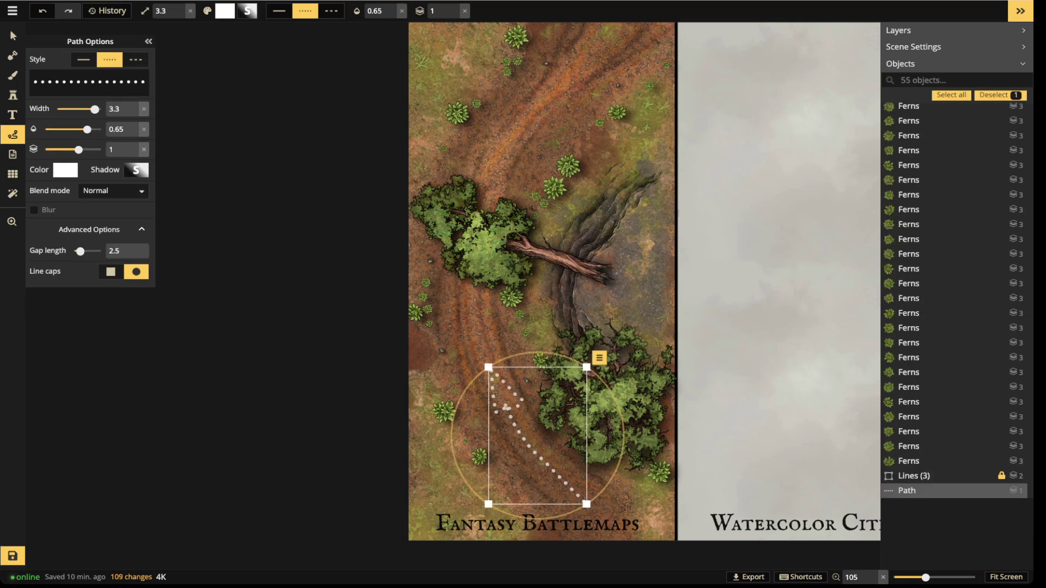
key(Delete)
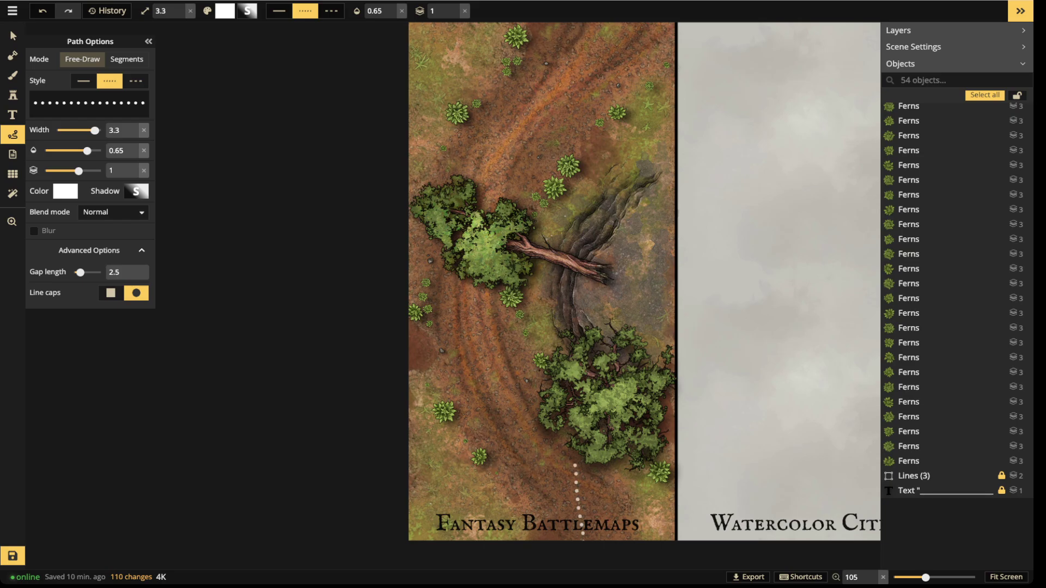
drag(583, 539, 583, 548)
key(Escape)
drag(561, 331, 584, 319)
key(Escape)
drag(609, 280, 647, 240)
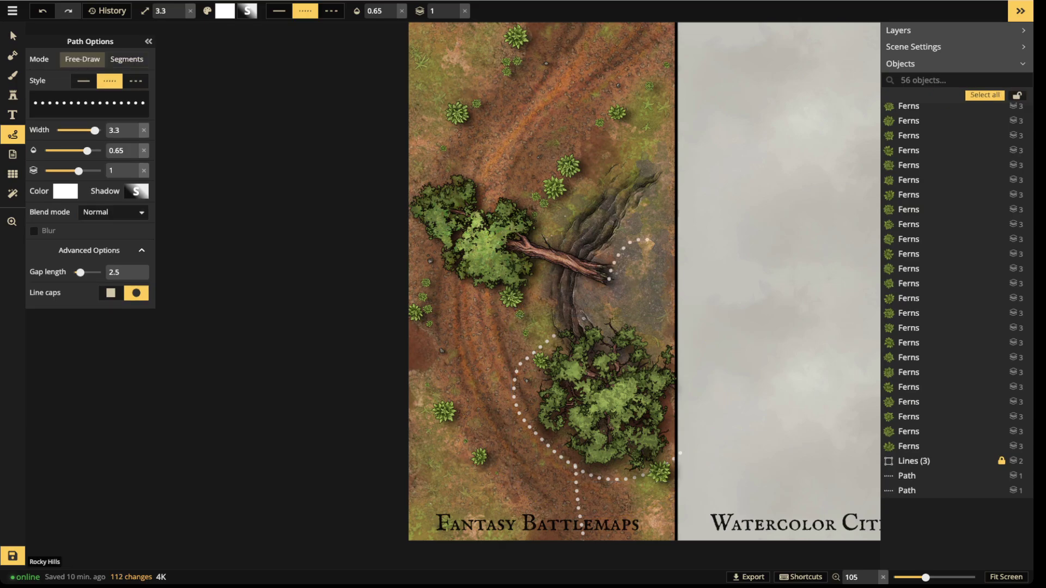
key(Escape)
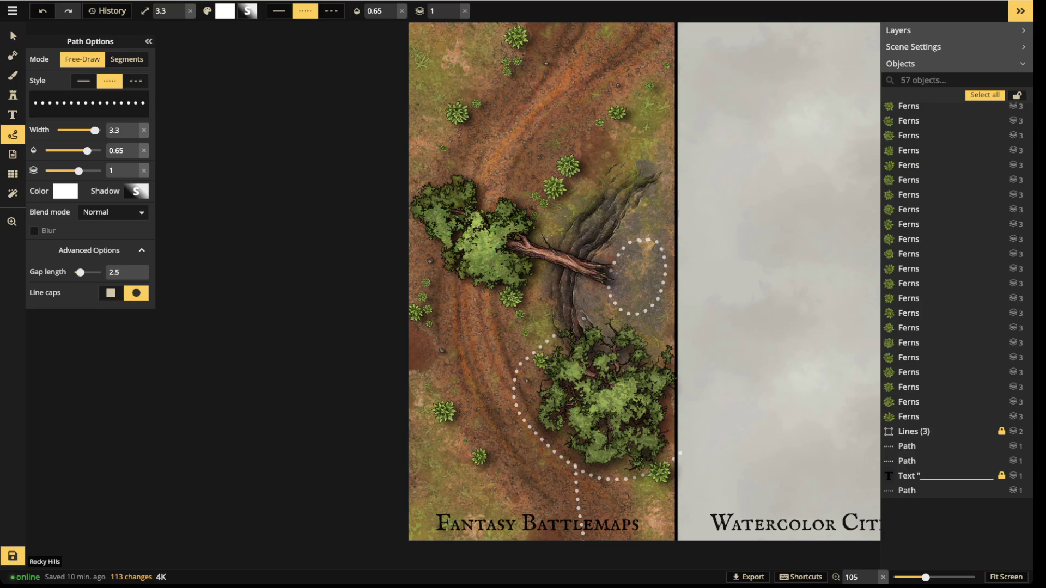
Delete the dotted trial paths from the Fantasy Battlemaps panel
click(13, 36)
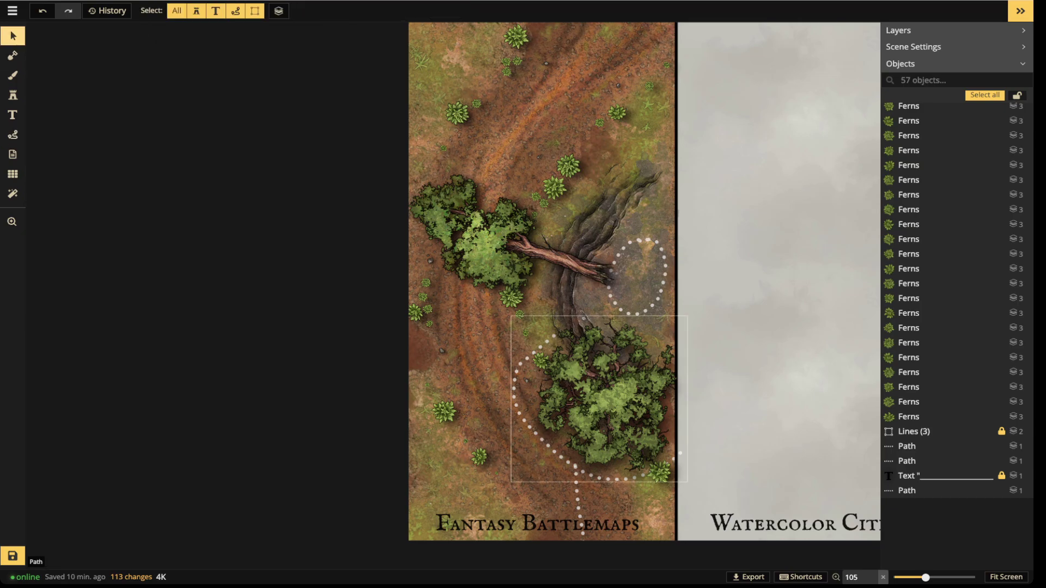
click(619, 305)
key(Delete)
click(554, 336)
key(Delete)
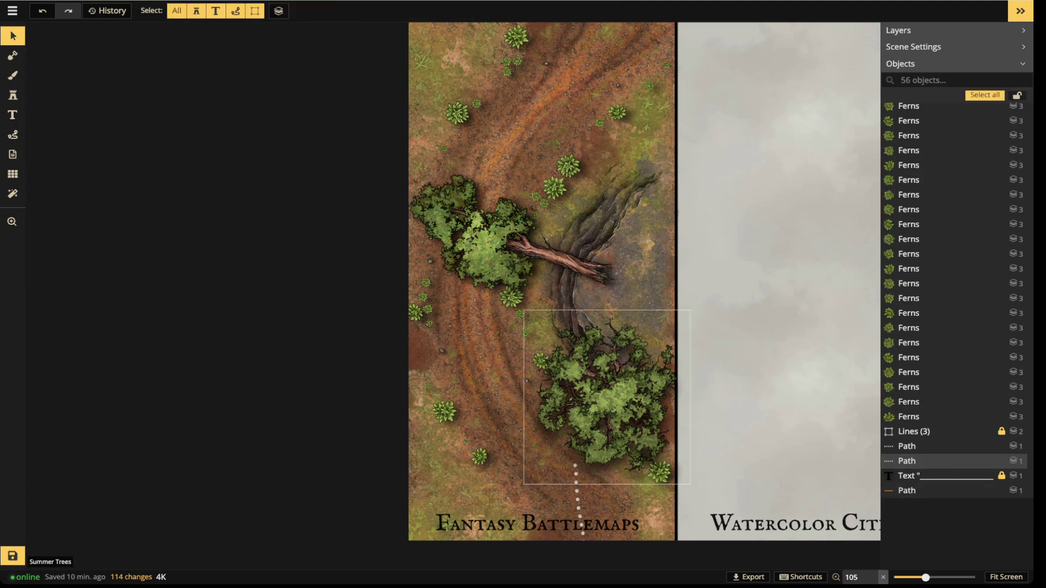
click(578, 504)
scroll(543, 335, down, 4)
key(Delete)
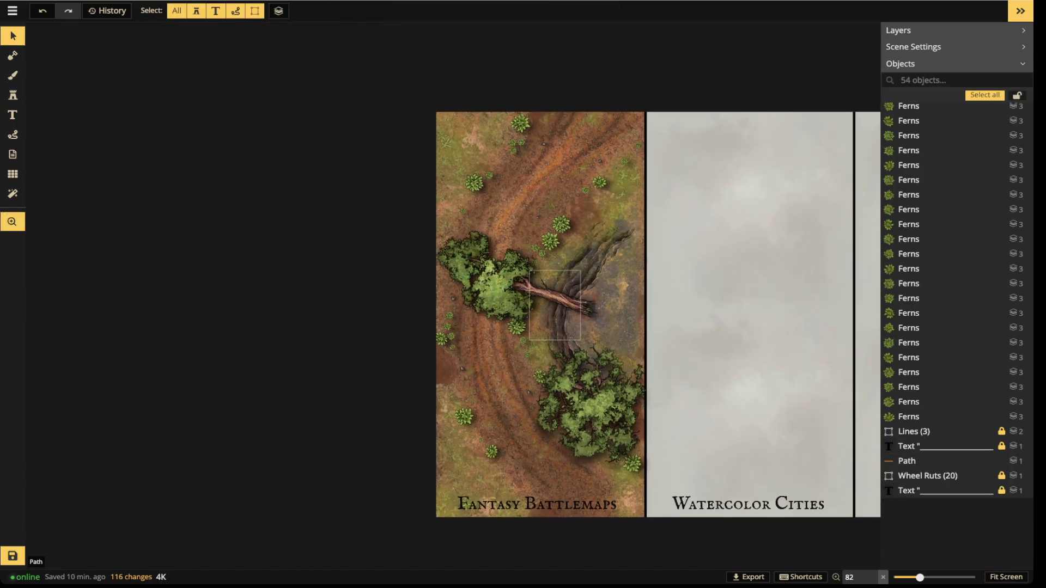
Stamp two size 110 summer trees on the Fantasy Battlemaps panel, in its upper-left corner and low on its left edge
click(13, 95)
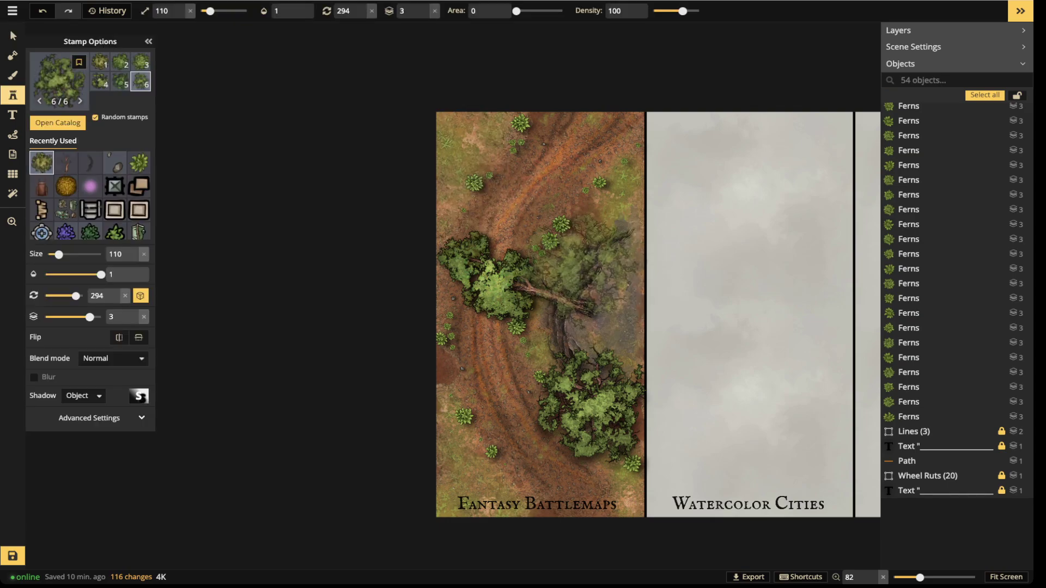
key(Left)
click(446, 121)
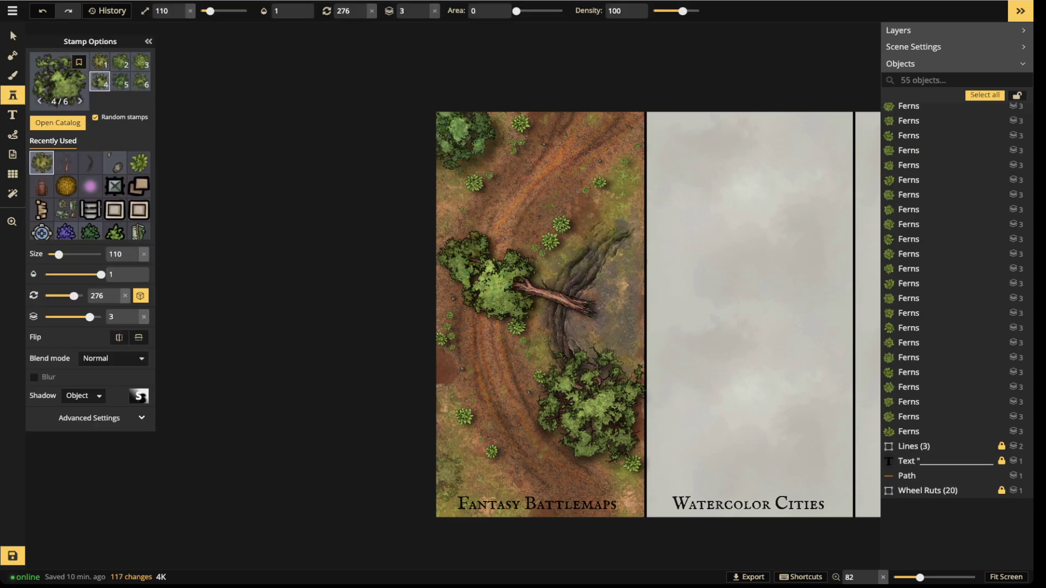
click(440, 456)
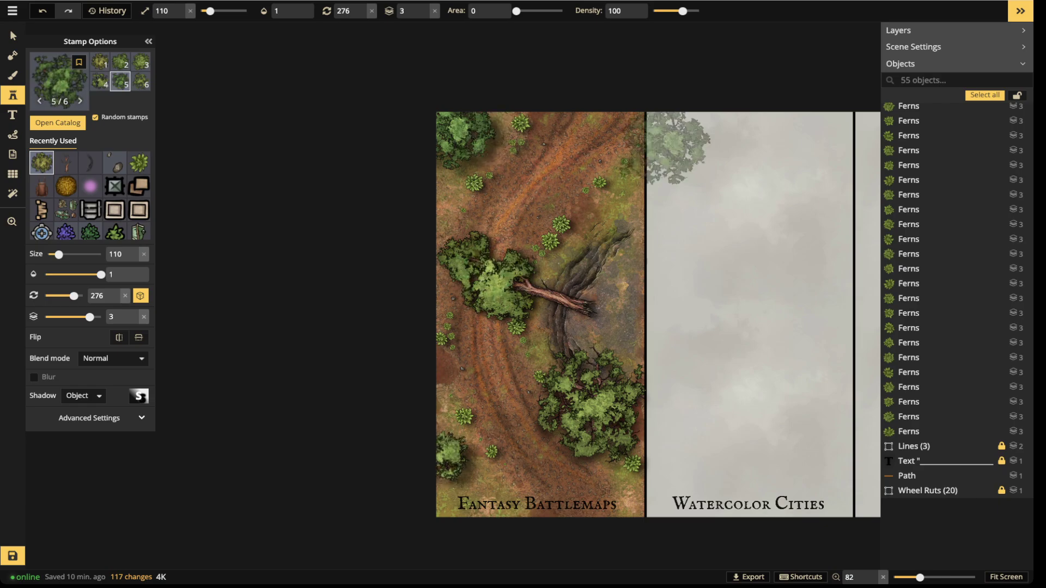
Stamp two size 80 summer trees, one above the cliff at the battlemap's right edge and one in its lower-left corner
scroll(627, 214, down, 1)
key([)
key([)
key([)
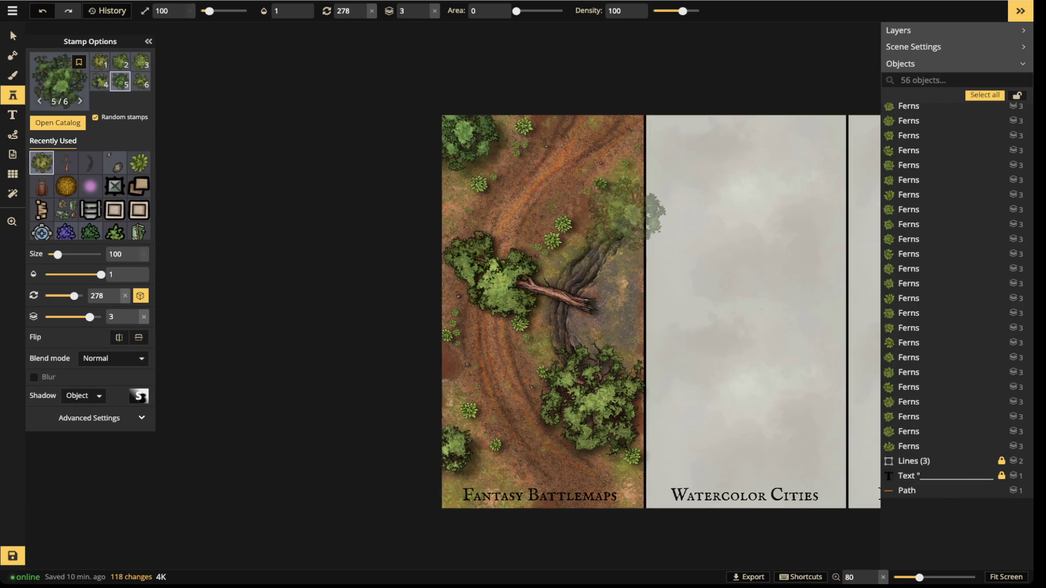
click(617, 205)
click(621, 205)
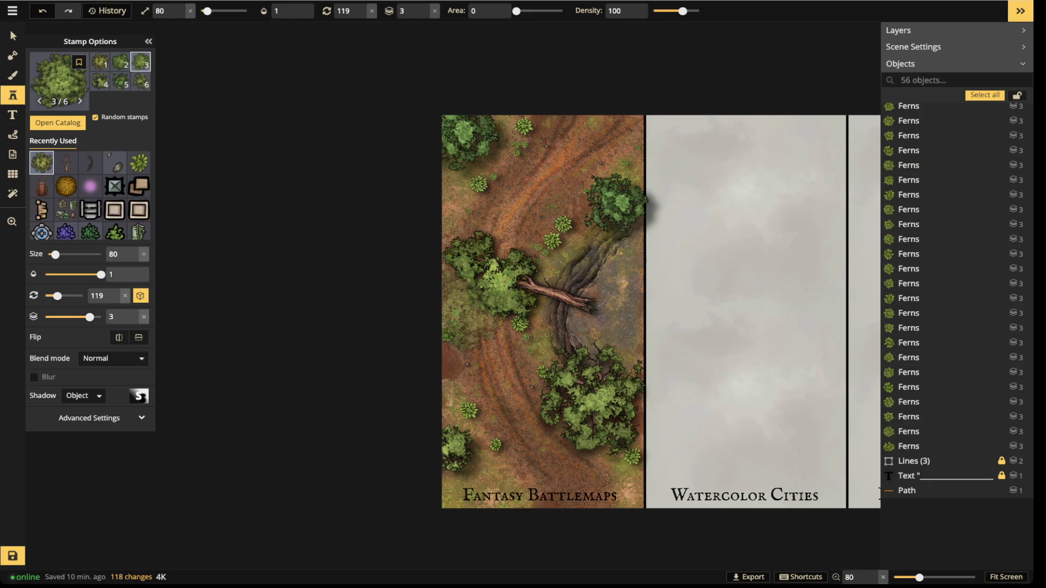
click(463, 242)
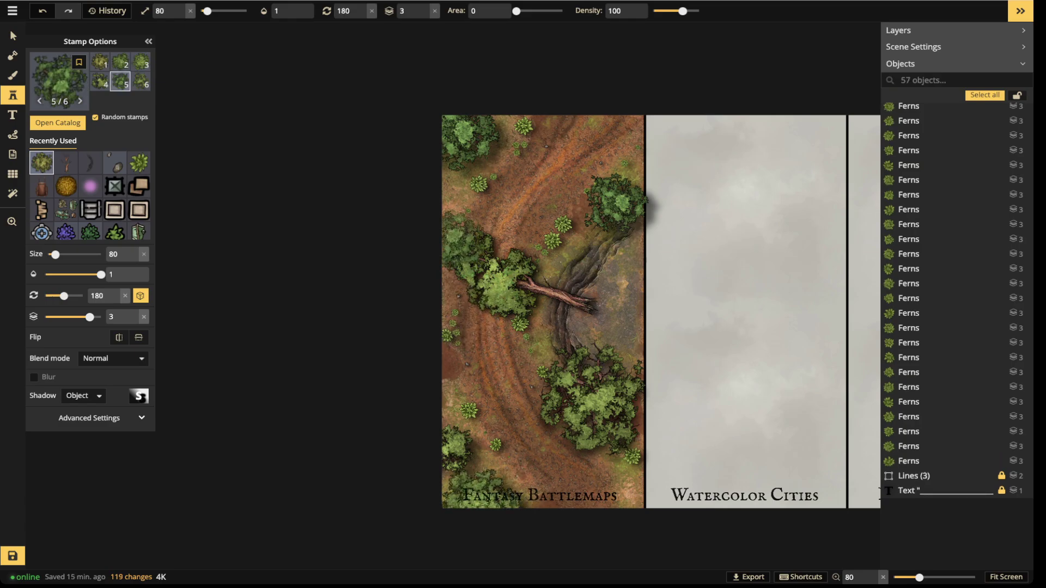
Make the fern below the upper-left tree the active stamp and clear the "tree" search from the stamp catalog
click(12, 36)
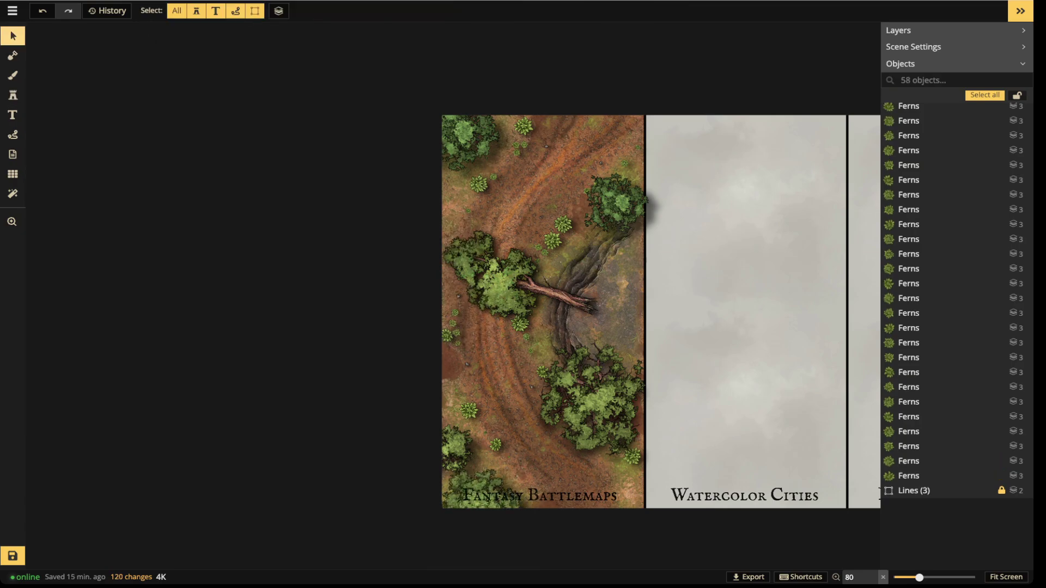
scroll(488, 156, up, 3)
click(478, 190)
scroll(478, 190, up, 3)
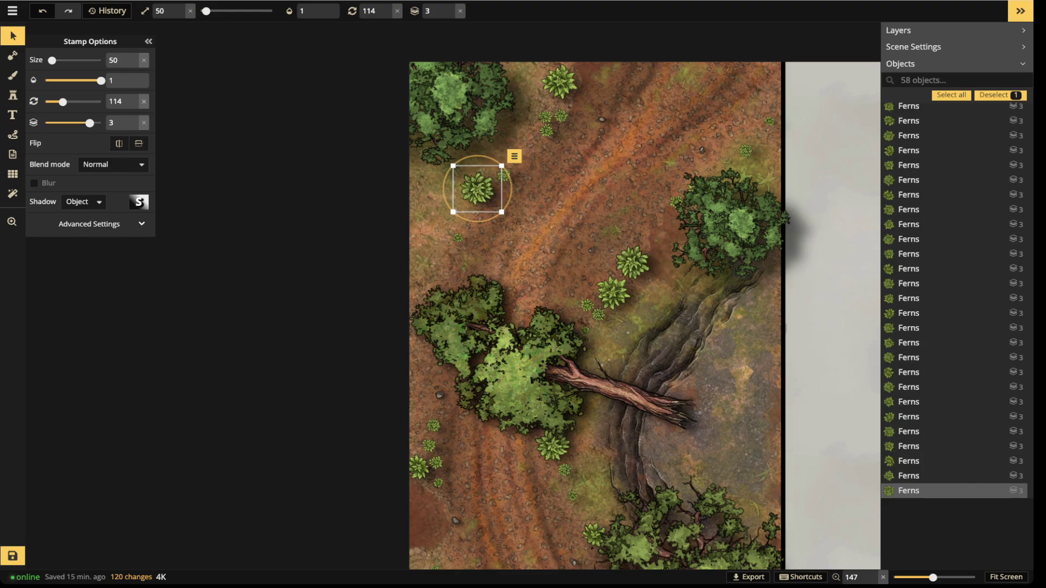
click(12, 96)
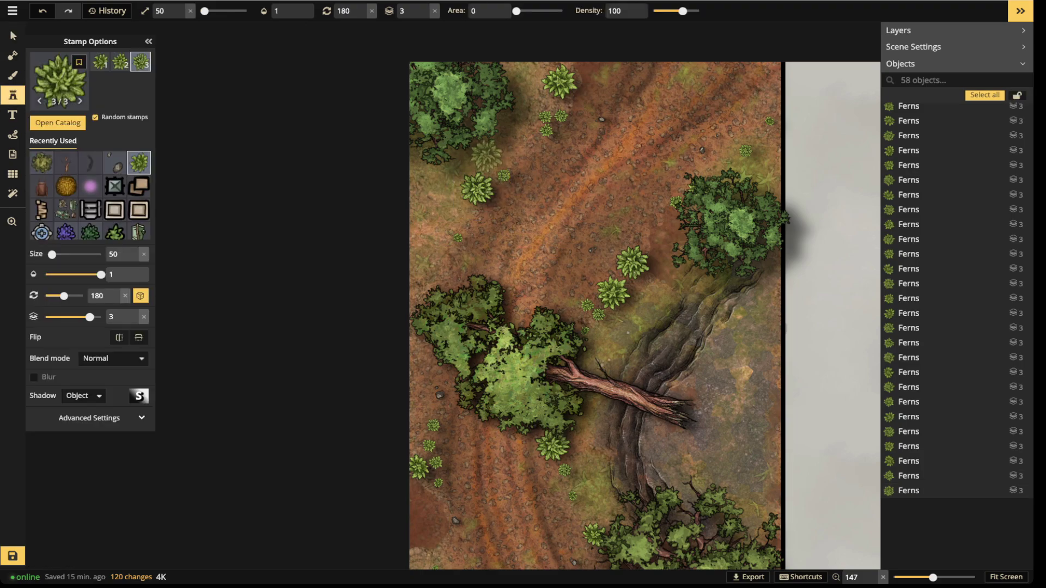
click(57, 123)
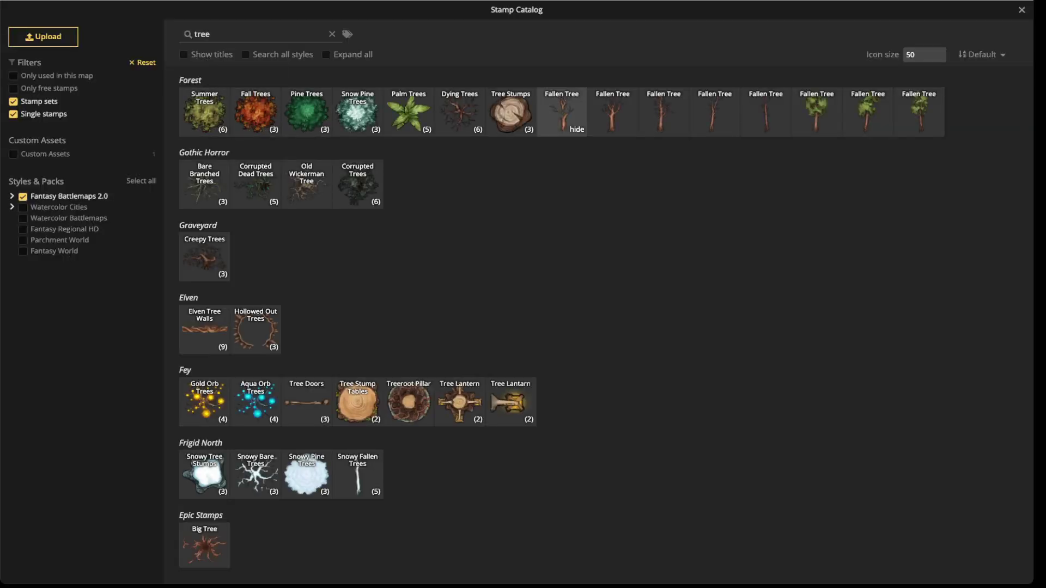
click(332, 34)
key(Escape)
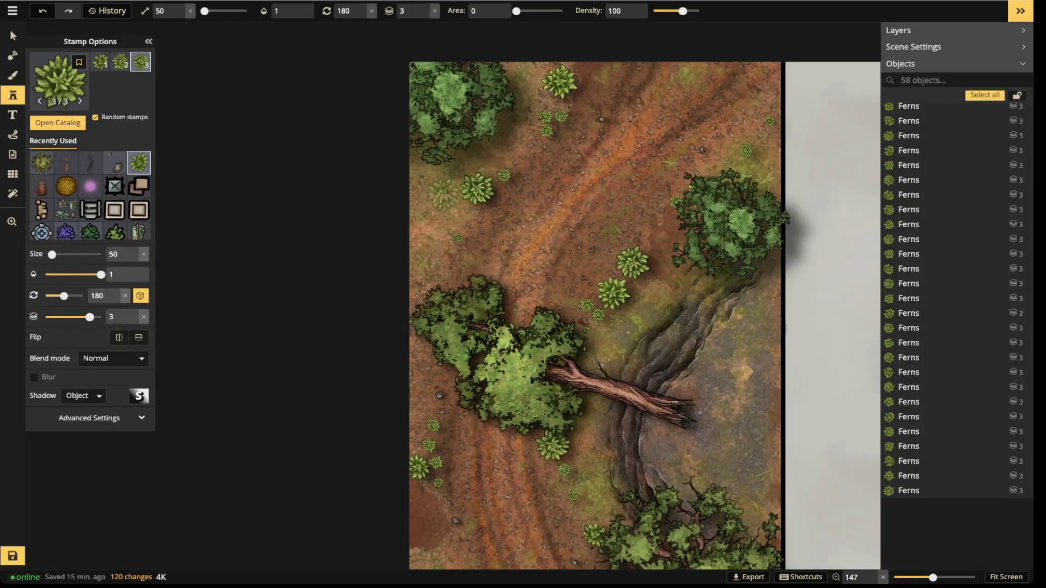
Sample the fern below the upper-left tree again and set the fern stamp's layer to 1
click(12, 36)
scroll(493, 300, up, 3)
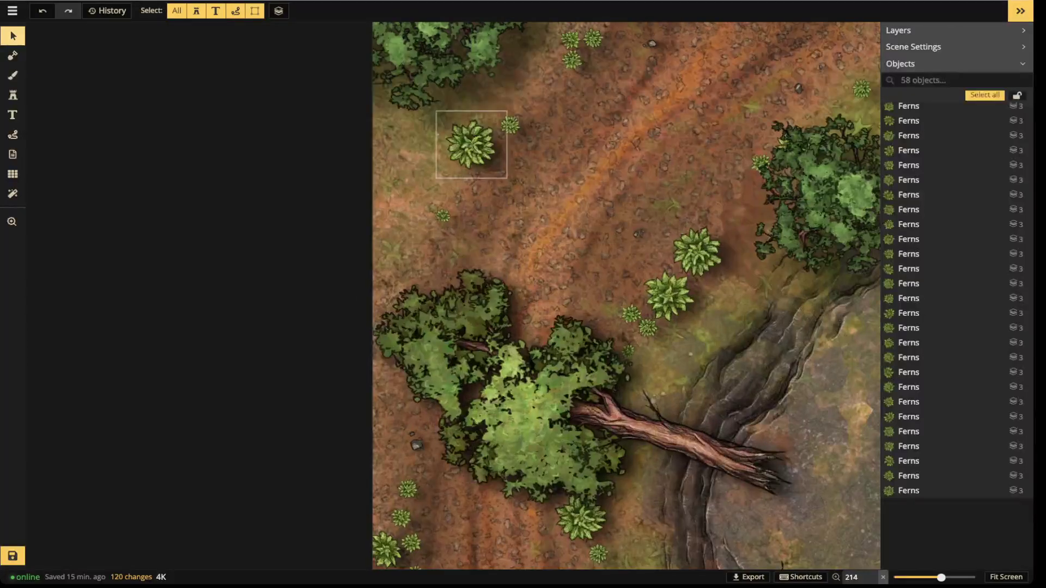
click(472, 144)
drag(472, 144, 483, 339)
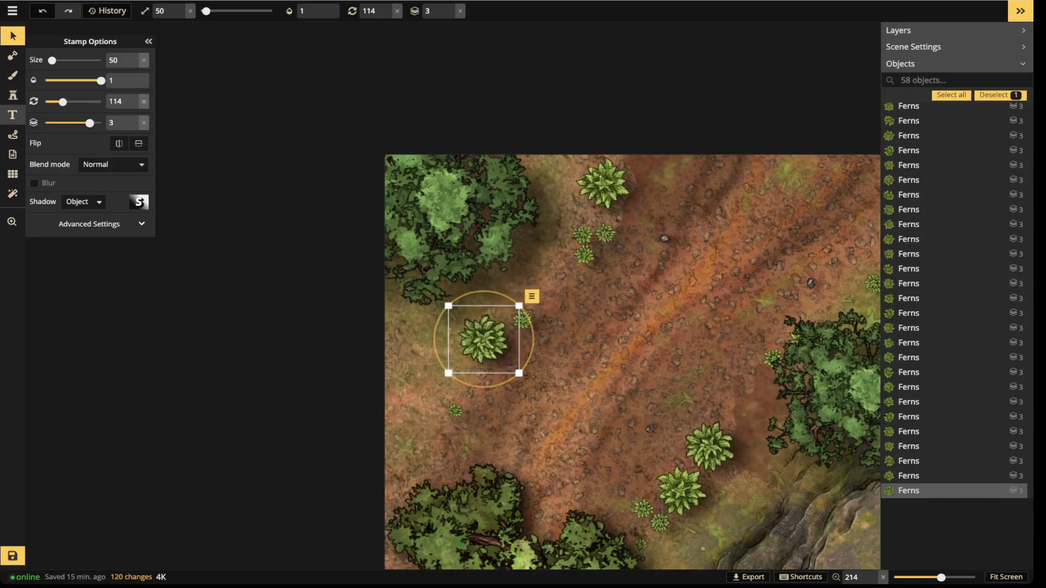
click(444, 210)
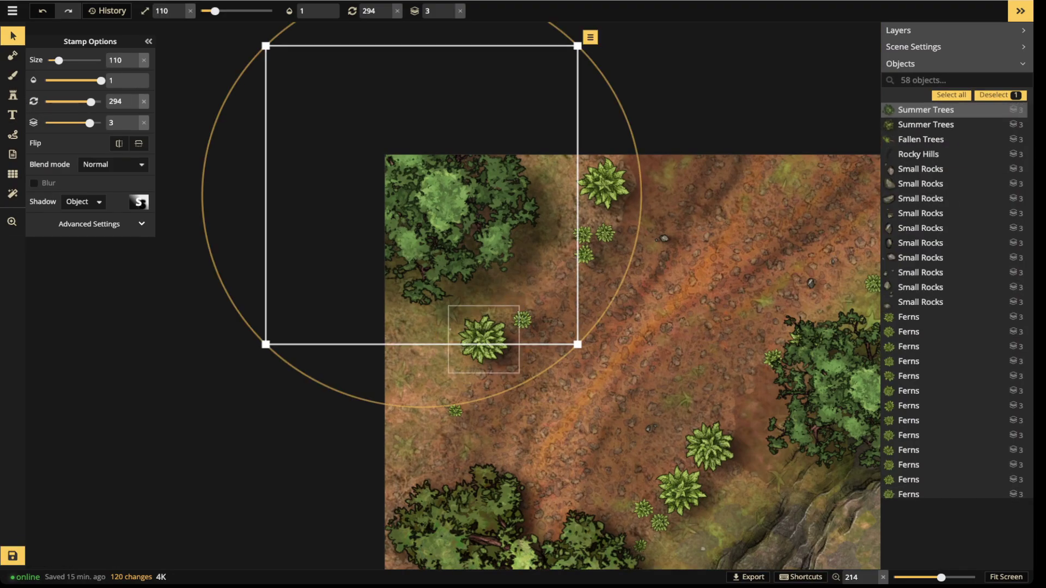
key(Escape)
click(483, 338)
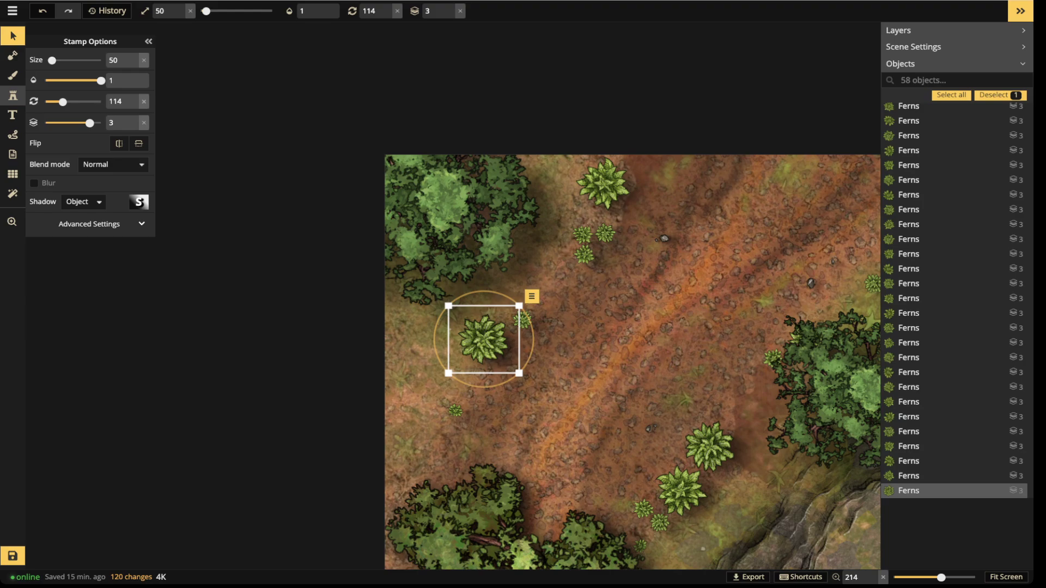
click(13, 95)
click(434, 11)
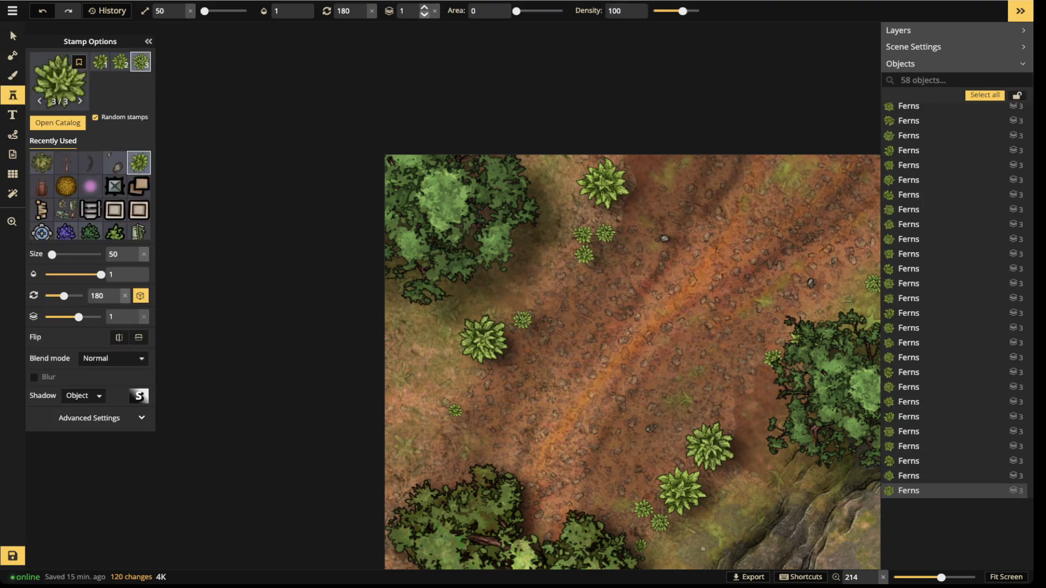
Set the fern stamp's size to 30 and place ferns under the edges of the upper-left tree
key(bracketleft)
scroll(431, 294, down, 2)
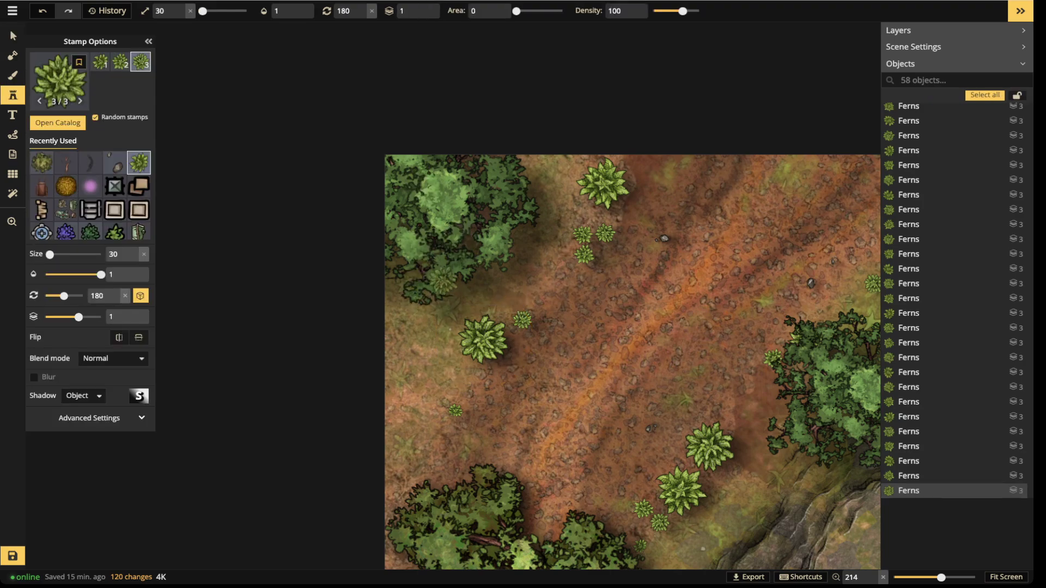
click(445, 279)
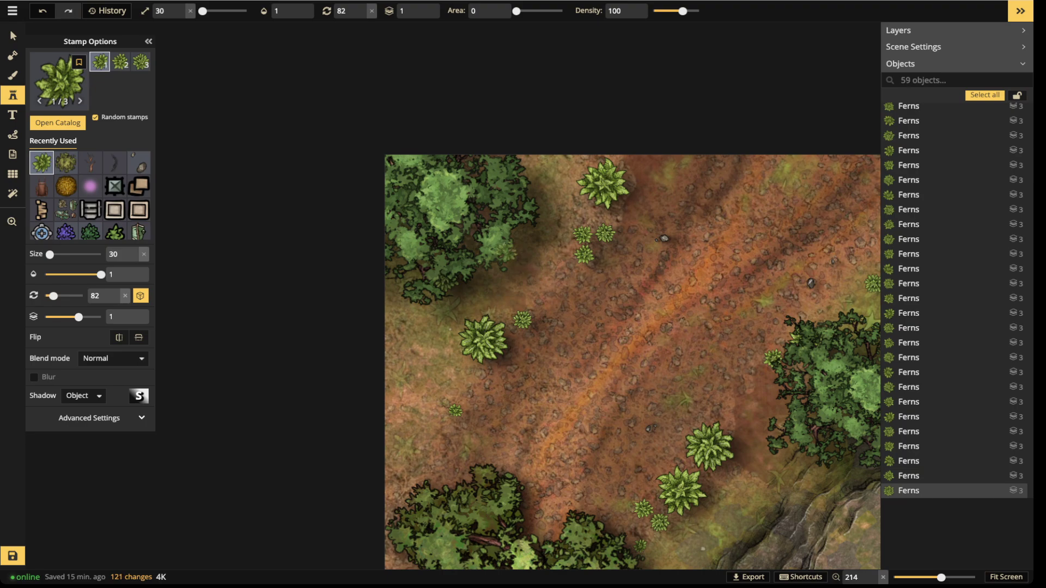
click(510, 252)
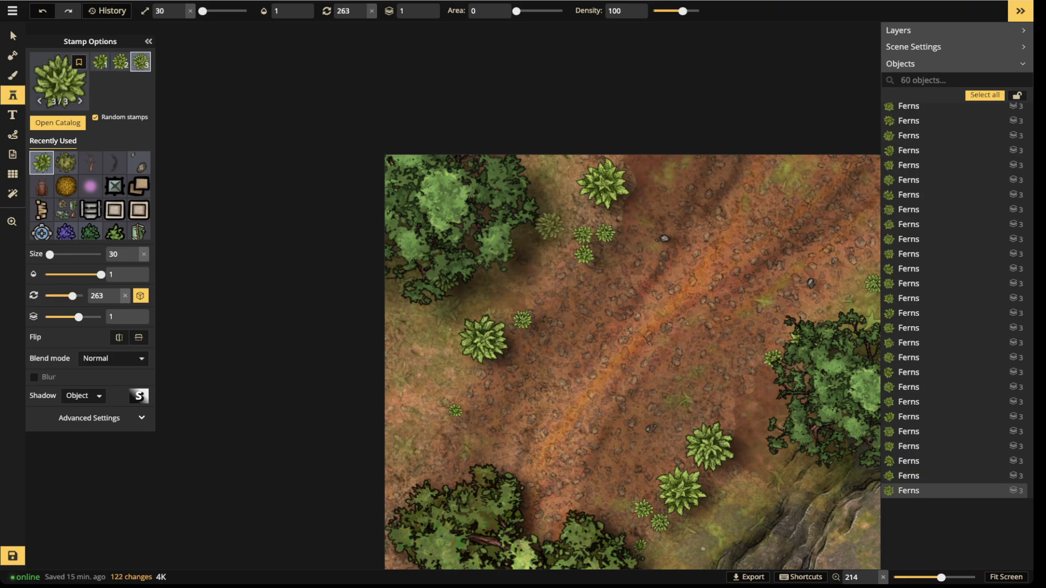
click(529, 234)
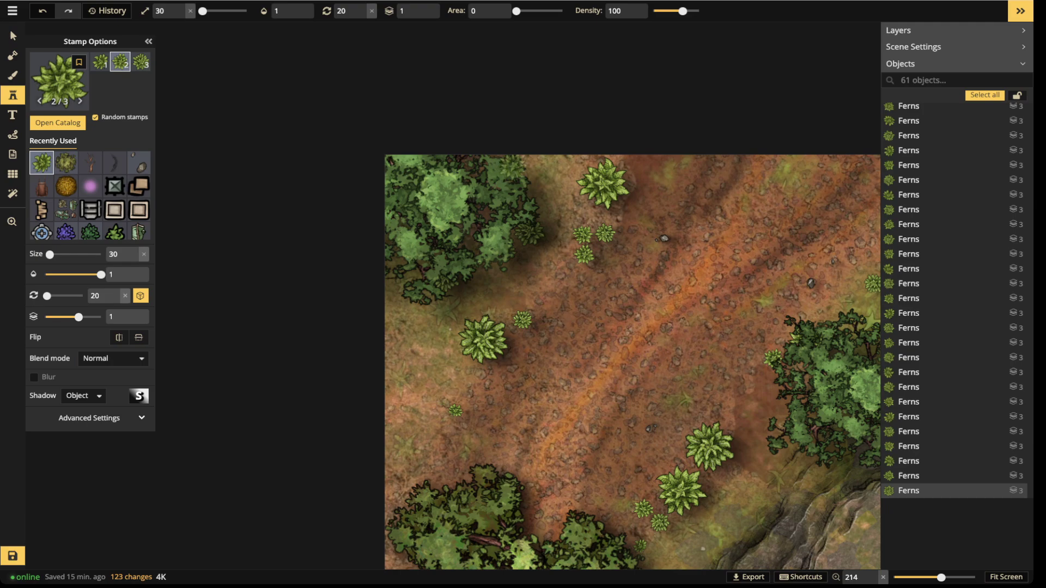
click(400, 322)
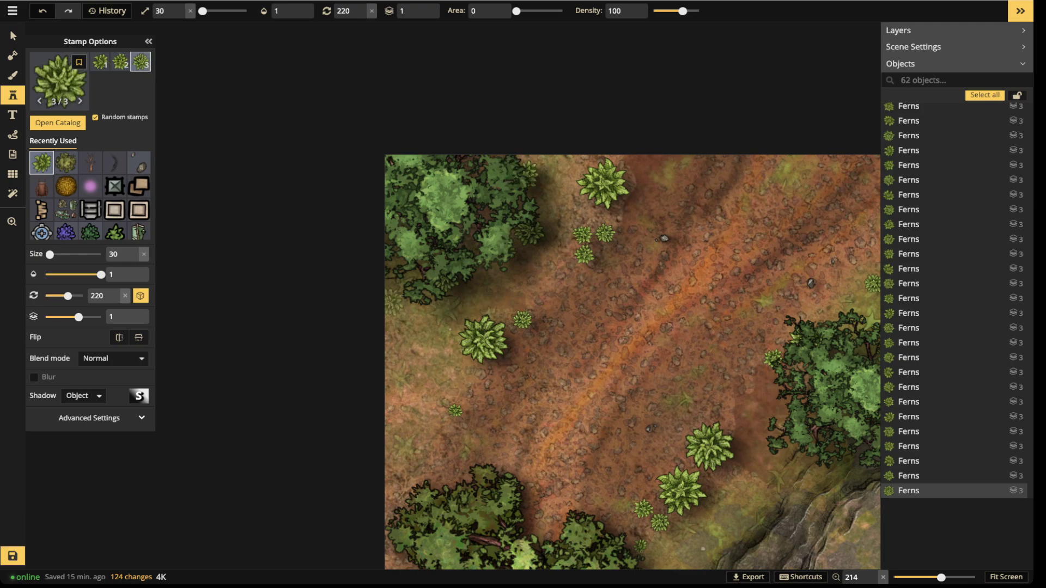
click(390, 297)
Reduce the fern stamp's size to 10 and scatter tiny ferns around and below the upper-left tree
scroll(522, 272, down, 2)
click(527, 272)
click(521, 255)
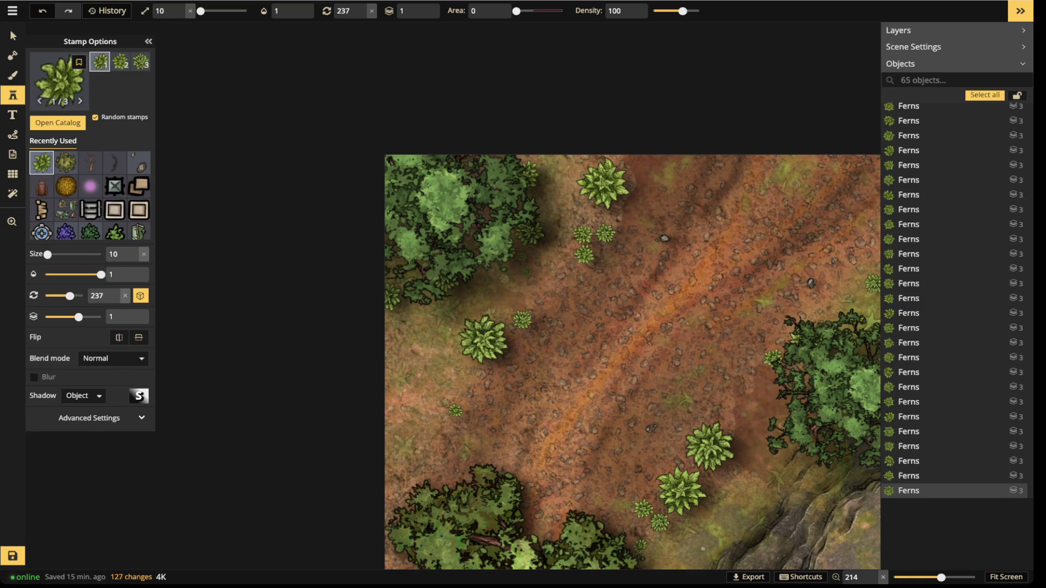
click(504, 278)
click(426, 345)
click(425, 365)
Set the fern stamp's size to 40 and place ferns under the edges of the tree above the cliff
scroll(760, 370, down, 1)
drag(760, 370, 463, 176)
key(])
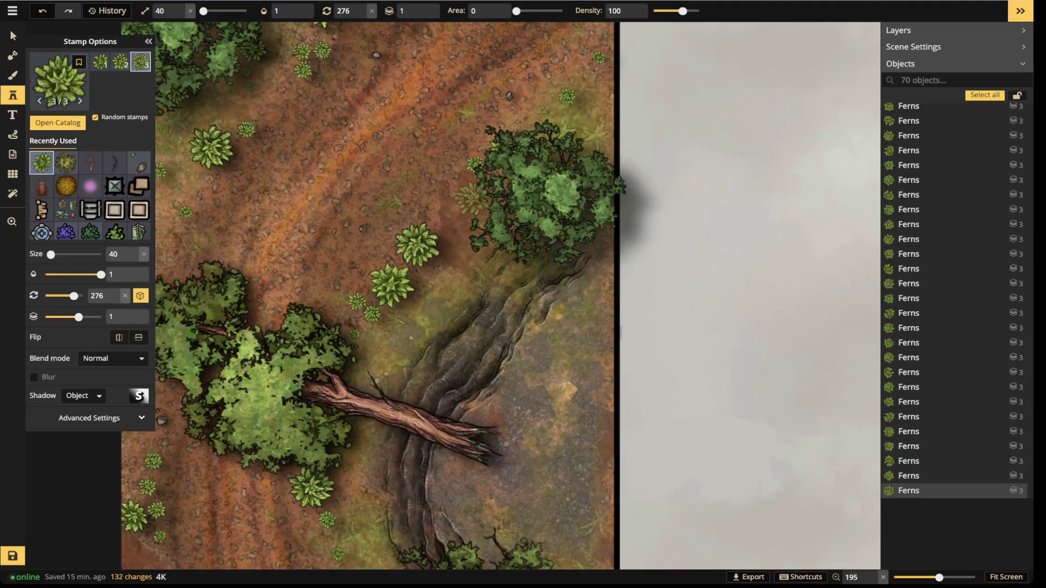
click(493, 219)
click(571, 137)
click(588, 156)
click(592, 148)
click(492, 262)
drag(282, 247, 437, 161)
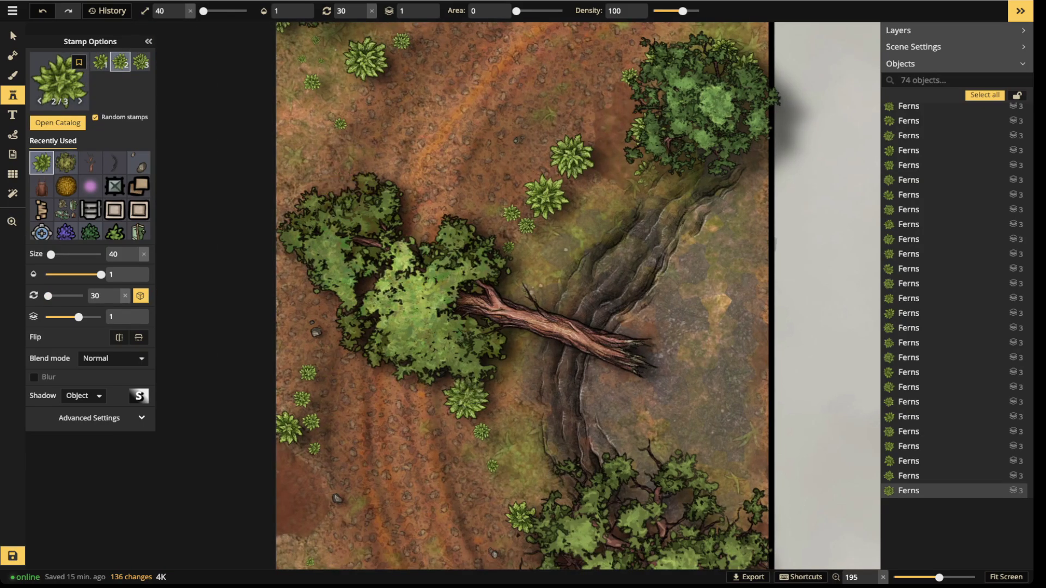
Place size 40 ferns on layer 1 under the lower edges of the fallen tree's canopy
click(499, 364)
click(395, 368)
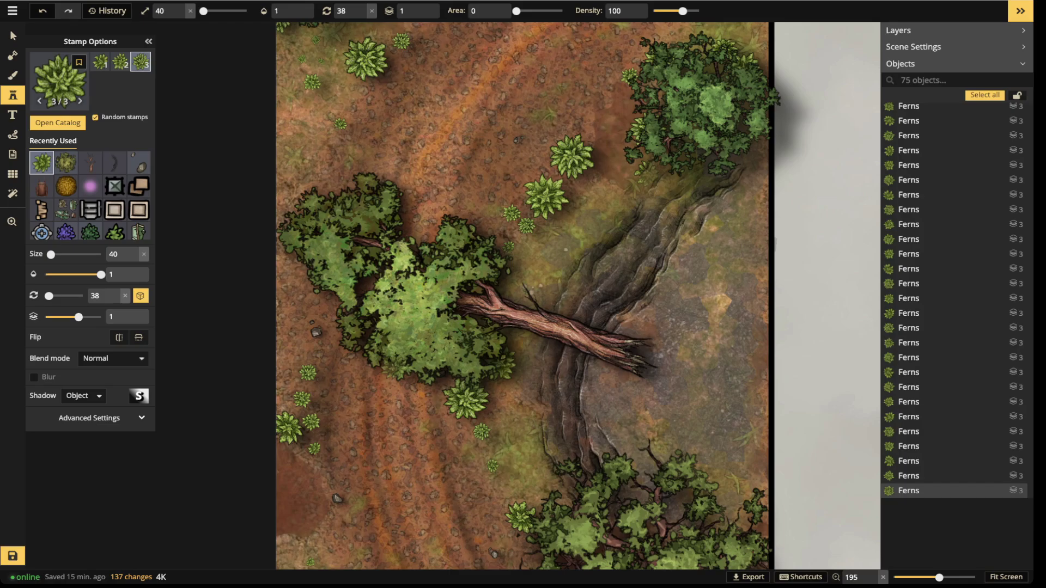
click(402, 374)
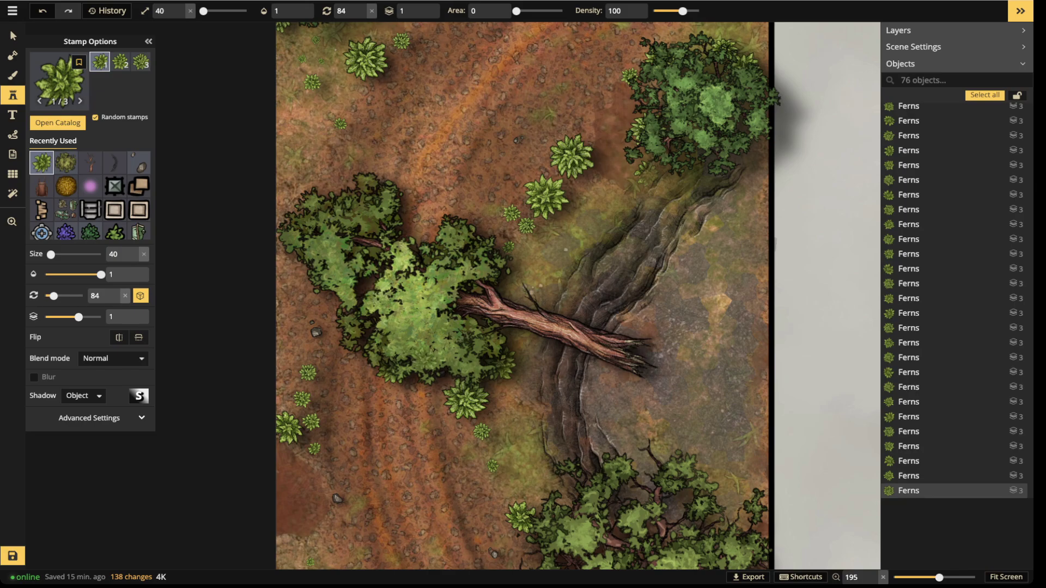
scroll(476, 351, down, 1)
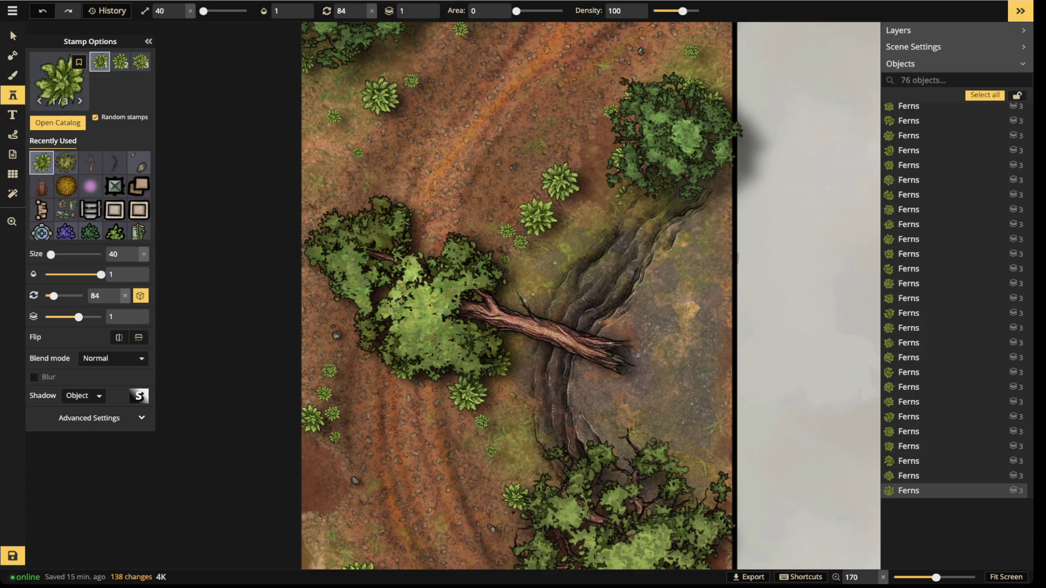
Set the horizontal shadow offset of the summer tree above the cliff to 0
click(13, 35)
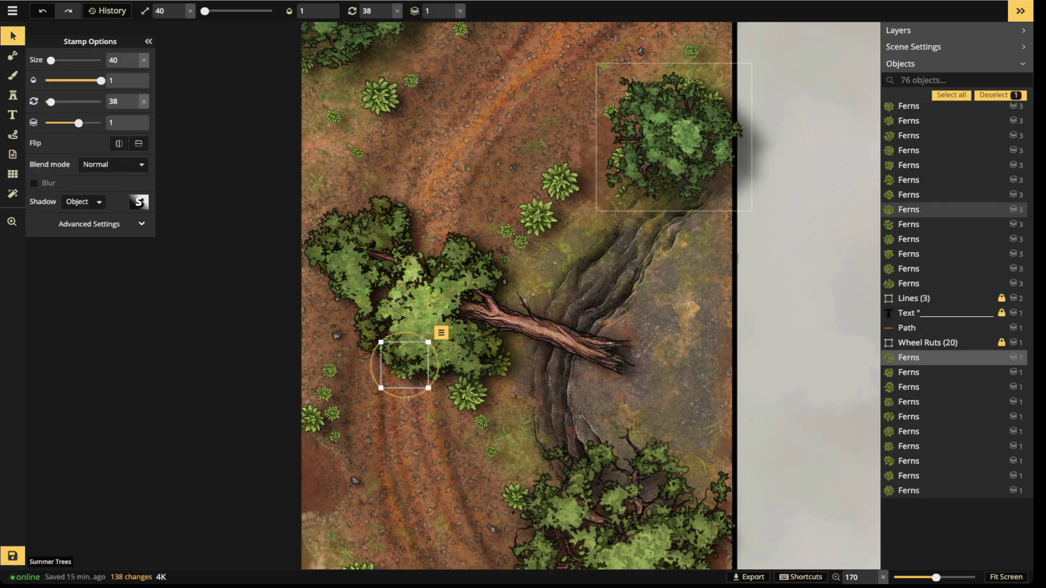
click(674, 137)
click(140, 202)
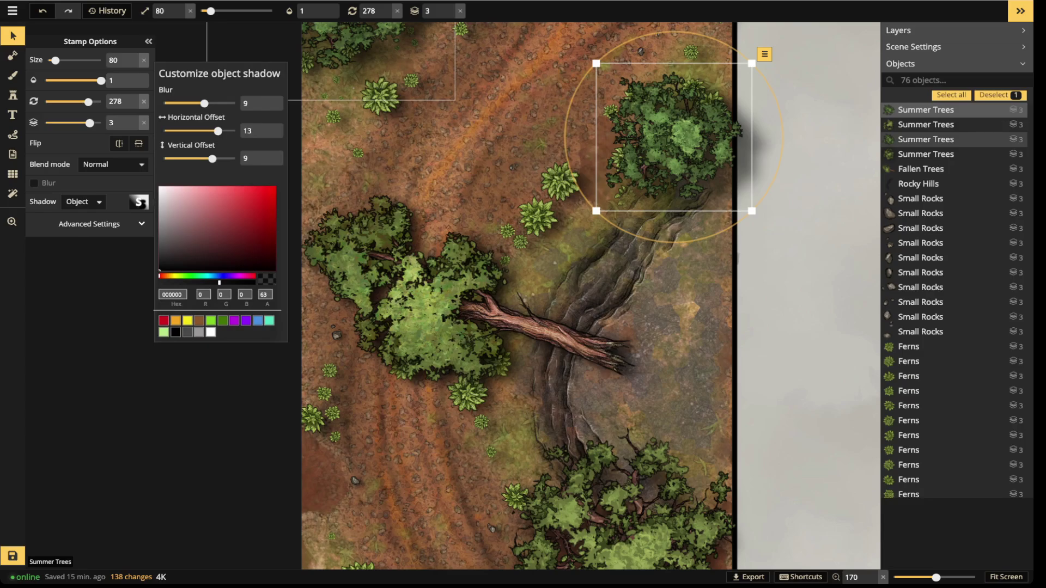
text(0)
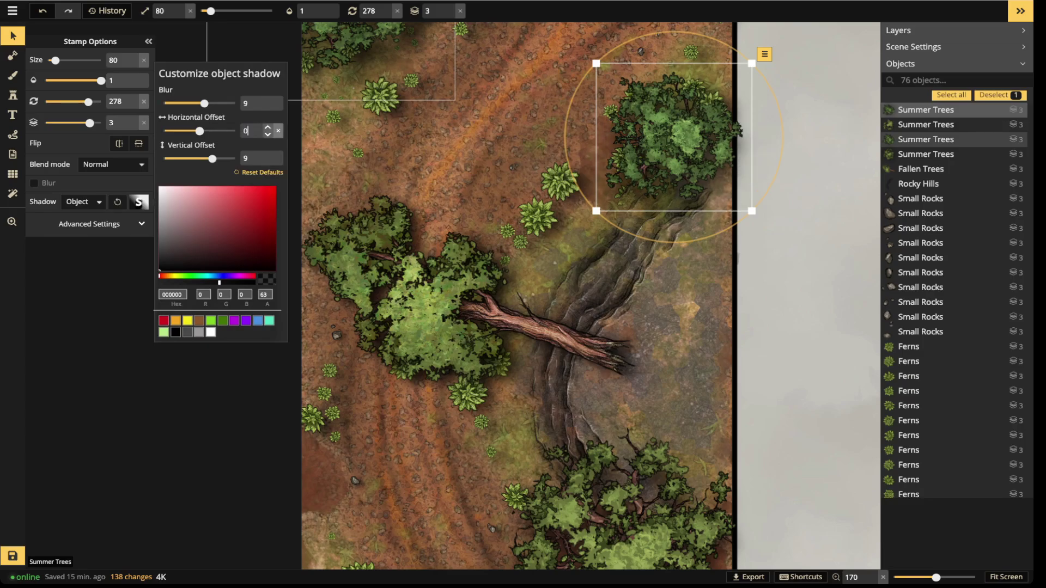
key(Escape)
Move the fern at the upper-left edge of the large lower-right tree to that tree's lower edge
scroll(597, 275, down, 3)
drag(597, 275, 597, 175)
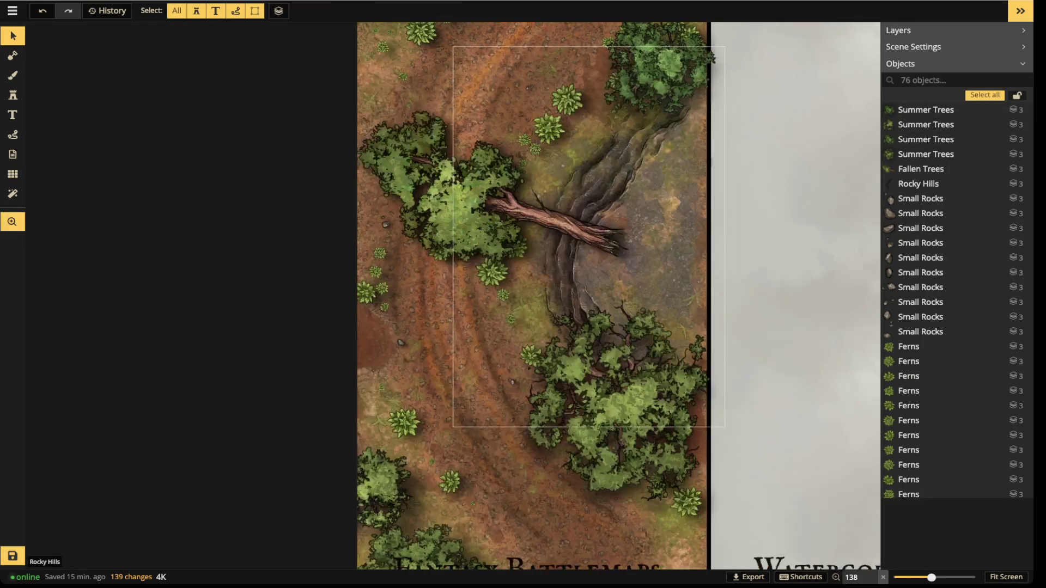
drag(531, 355, 541, 384)
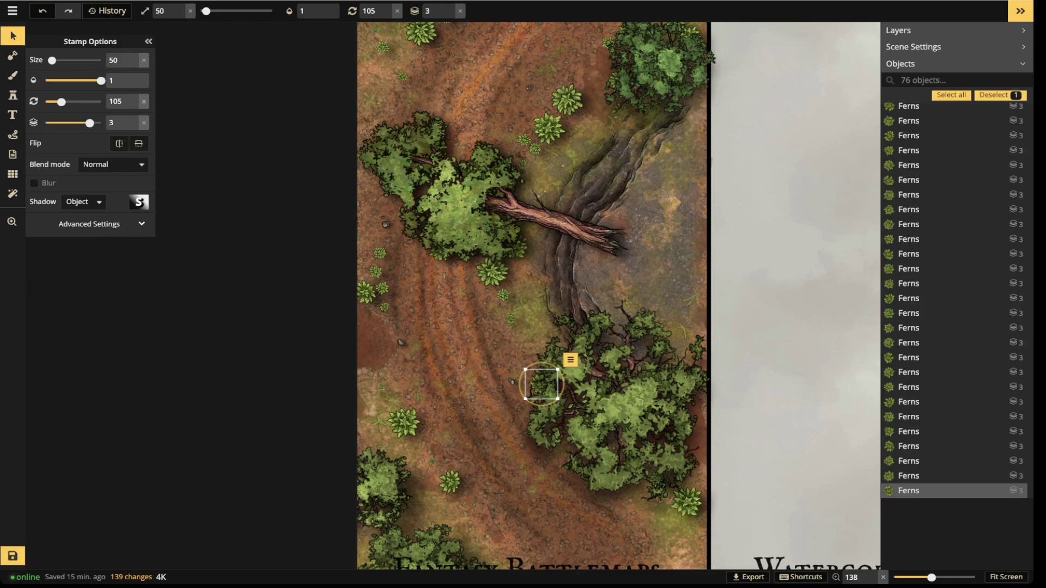
Place more ferns on layer 3 below the large lower-right tree and around the lower-left trees
click(13, 95)
click(587, 484)
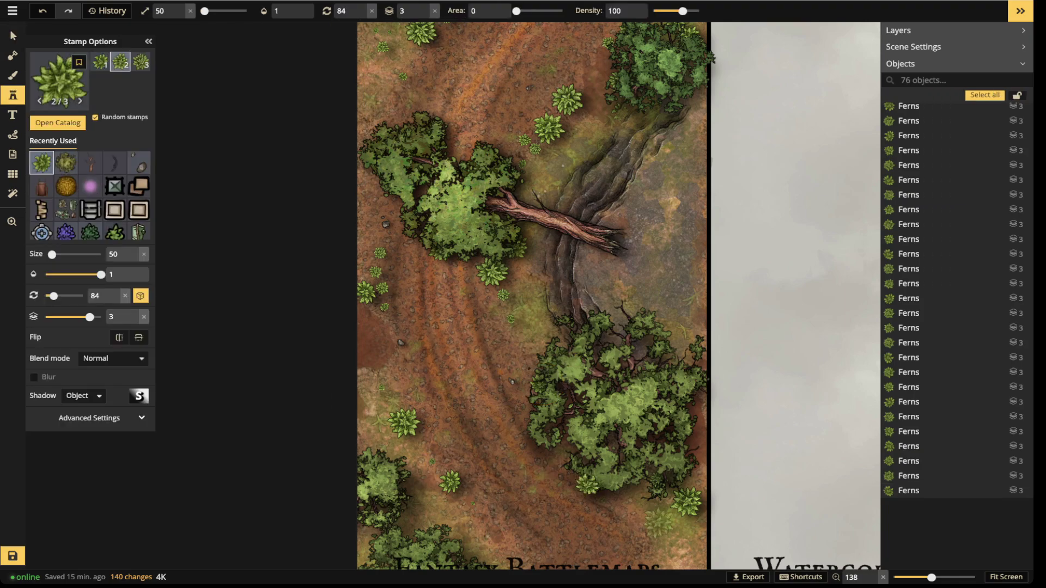
click(658, 523)
click(689, 554)
click(442, 528)
click(369, 544)
click(380, 139)
Set the fern stamp's size to 60 and place a fern on the stone ground beside the cliff
scroll(663, 153, down, 1)
drag(663, 154, 620, 309)
scroll(621, 314, up, 2)
scroll(602, 333, up, 5)
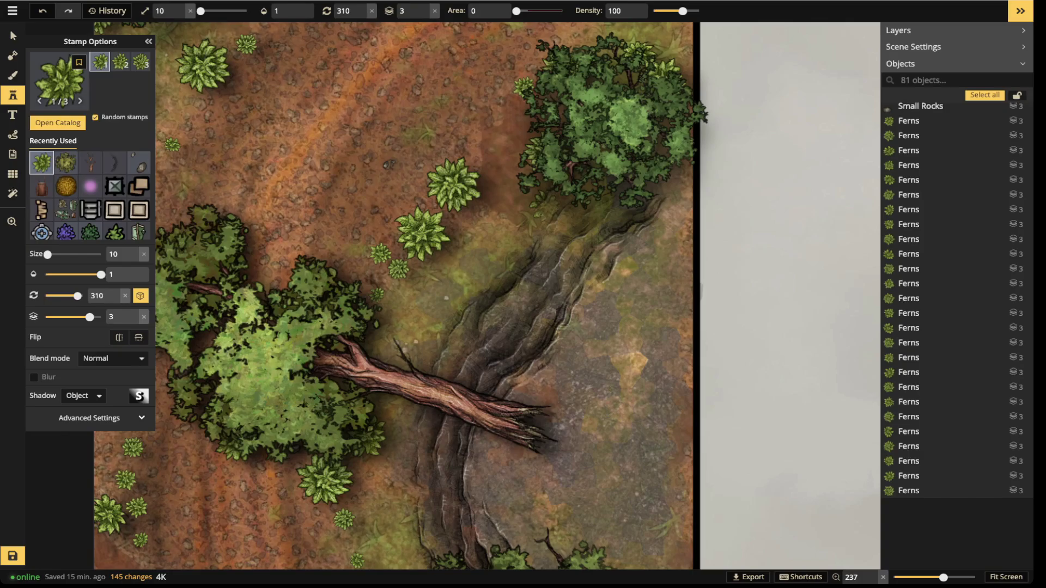
drag(590, 269, 480, 198)
scroll(481, 198, up, 3)
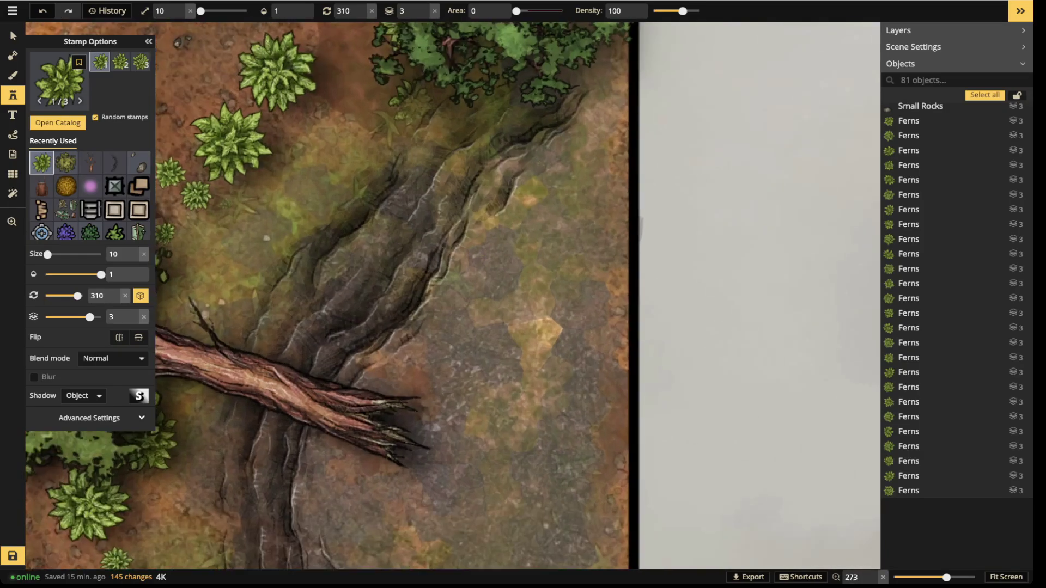
scroll(305, 184, down, 5)
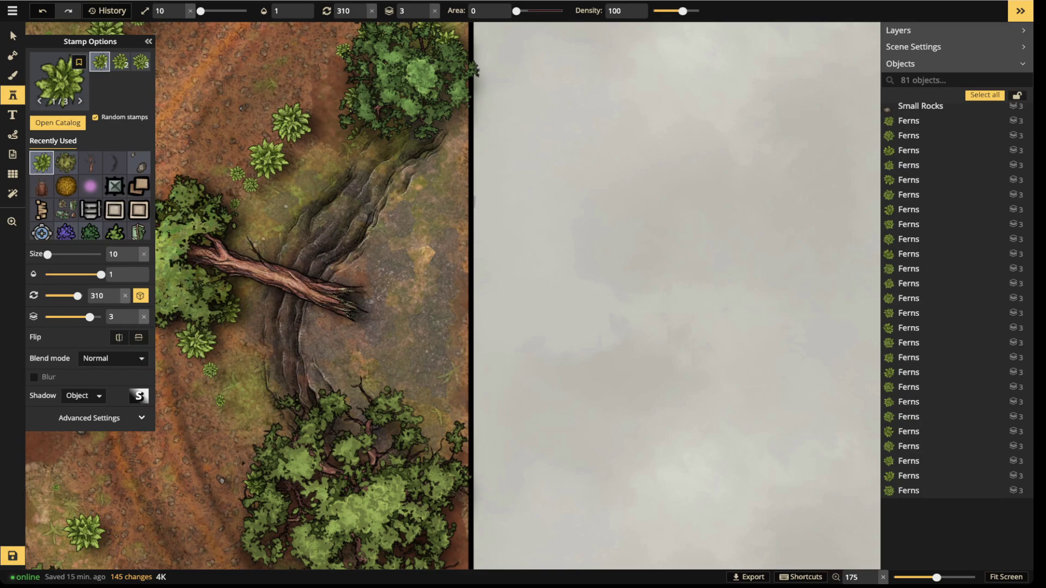
scroll(389, 349, up, 4)
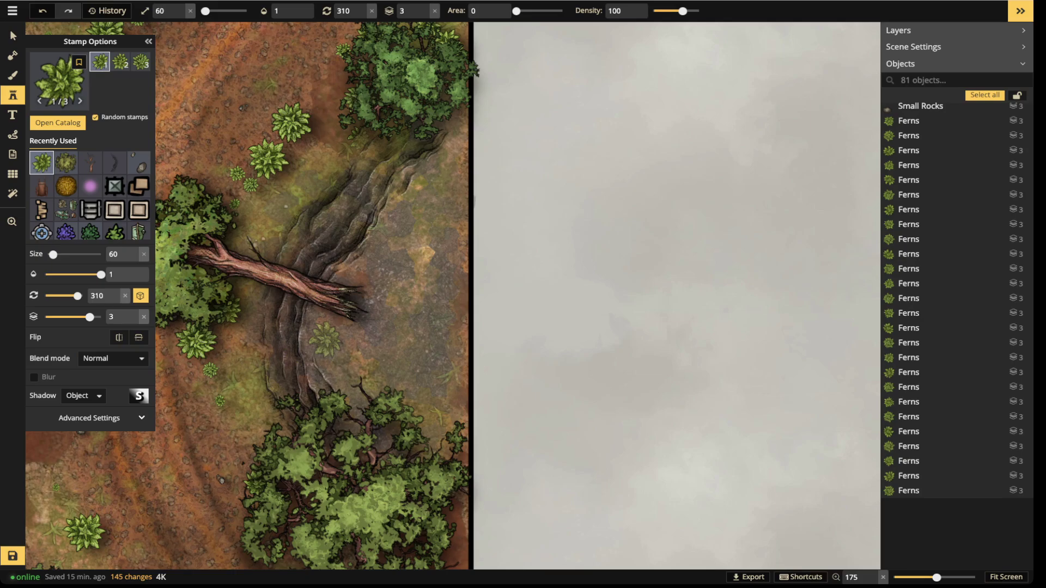
click(428, 358)
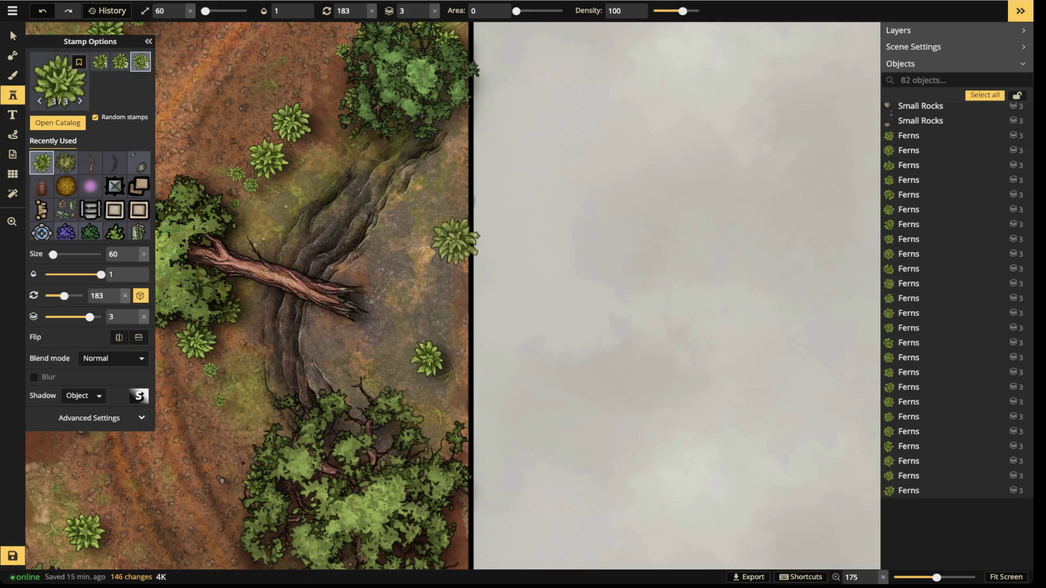
Move the new fern up the stone ground near the cliff's upper end, with size 30 and rotation 10
click(13, 36)
drag(427, 359, 426, 186)
key([)
key([)
key([)
key(.)
key(.)
key(.)
key(.)
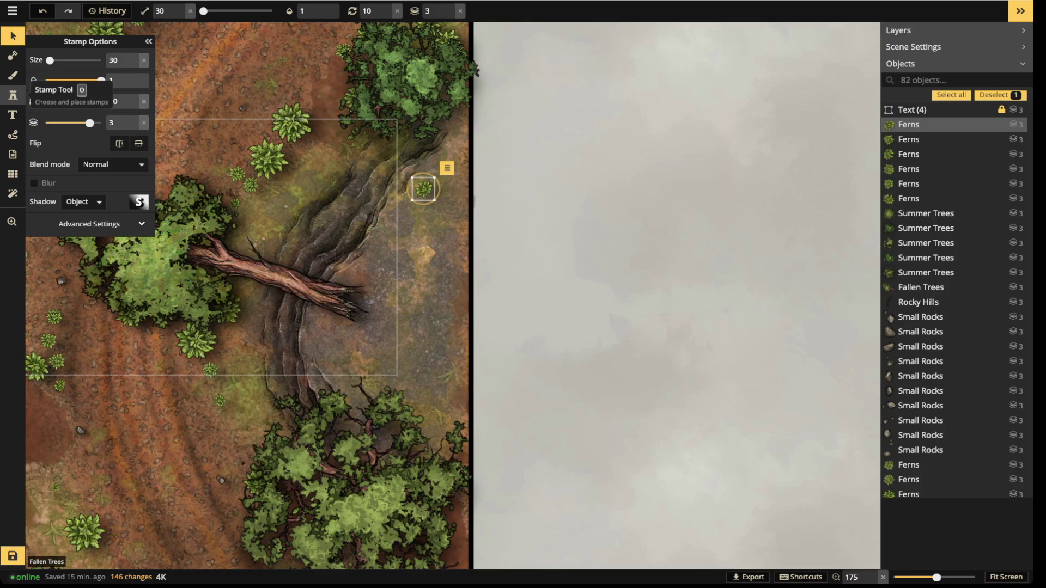
click(12, 76)
scroll(314, 164, up, 3)
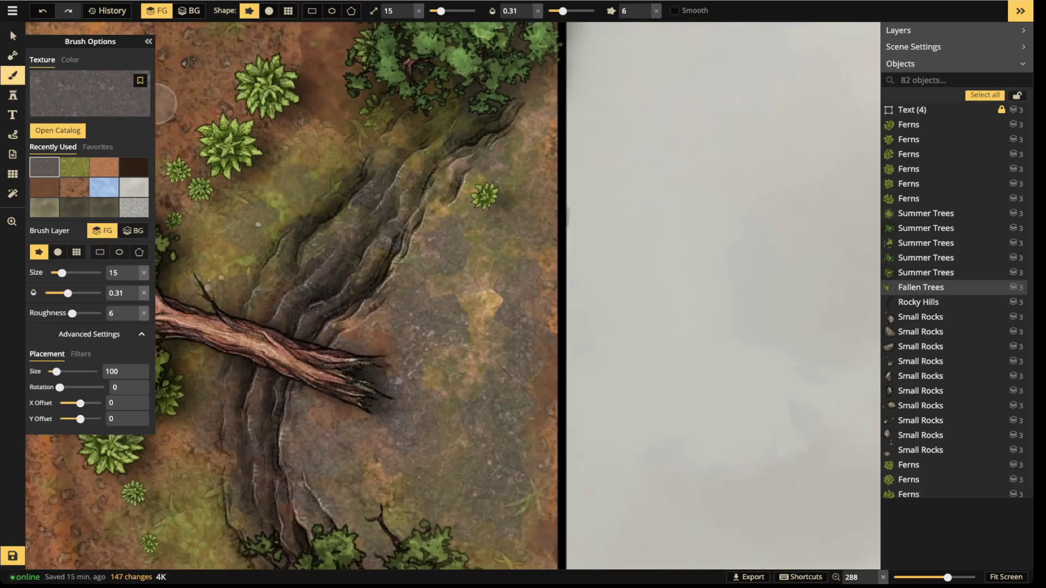
scroll(373, 208, up, 2)
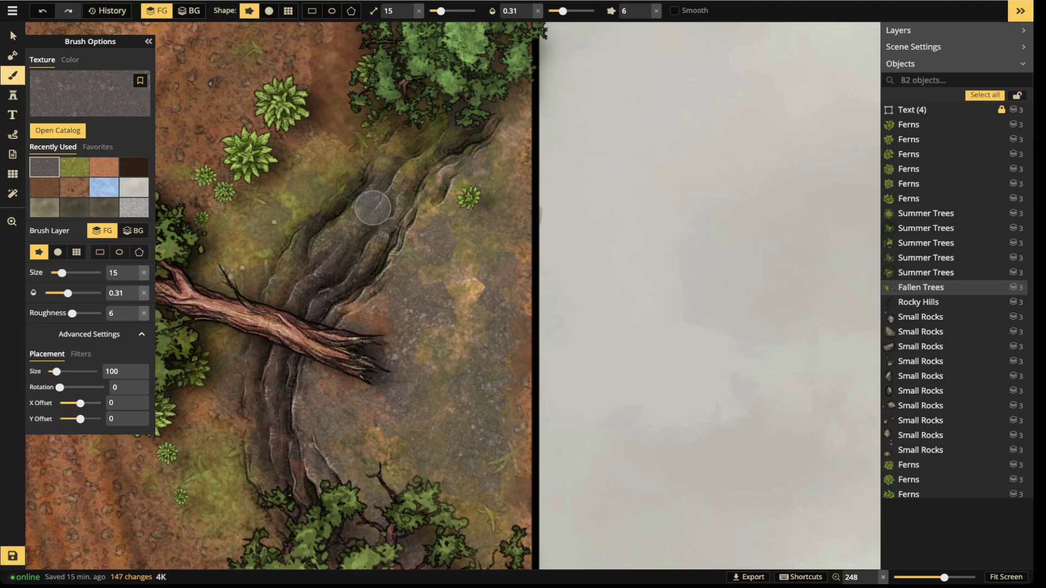
key(s)
scroll(235, 101, down, 2)
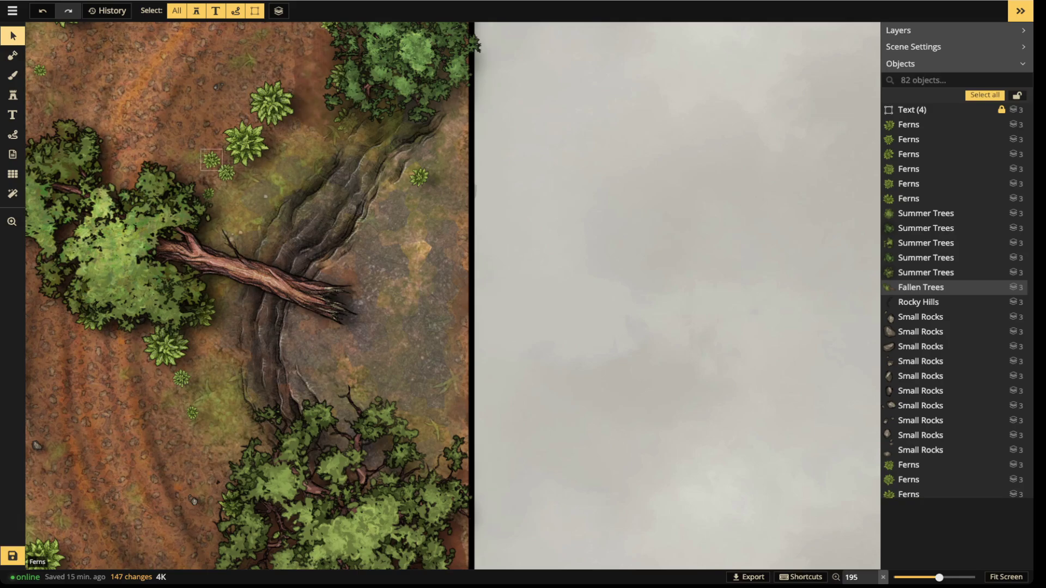
Set up the foreground brush with the green grass texture at size 43
key(b)
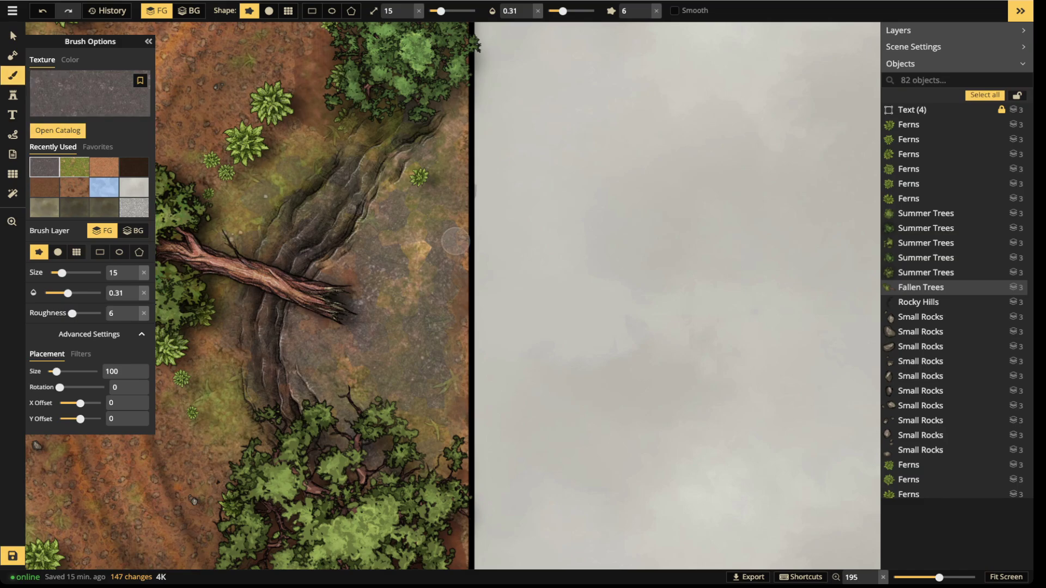
click(74, 167)
drag(440, 11, 453, 10)
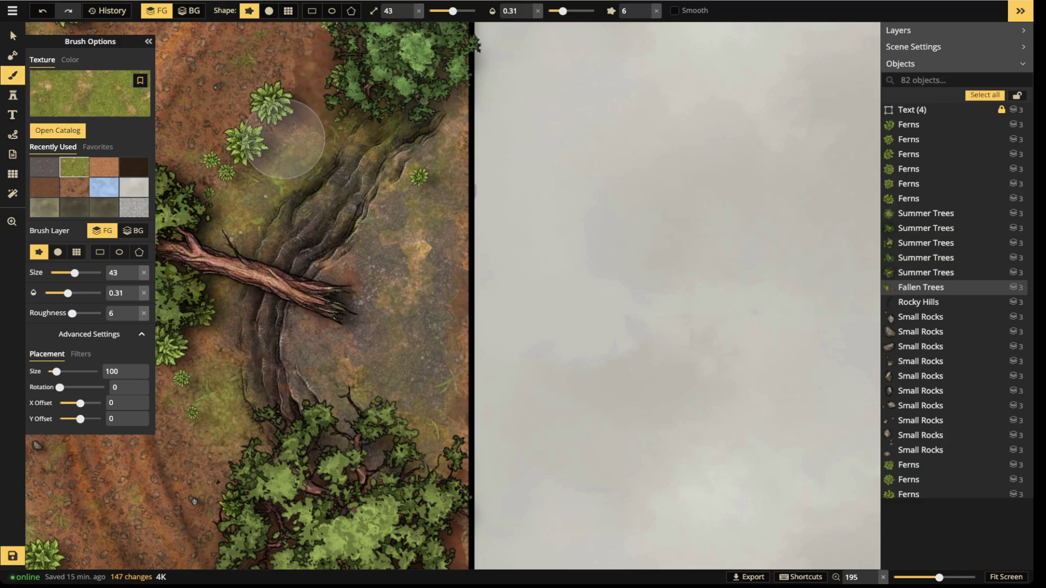
Try grass strokes around the two ferns above the cliff, switch the brush to the round shape, and undo the strokes
click(275, 101)
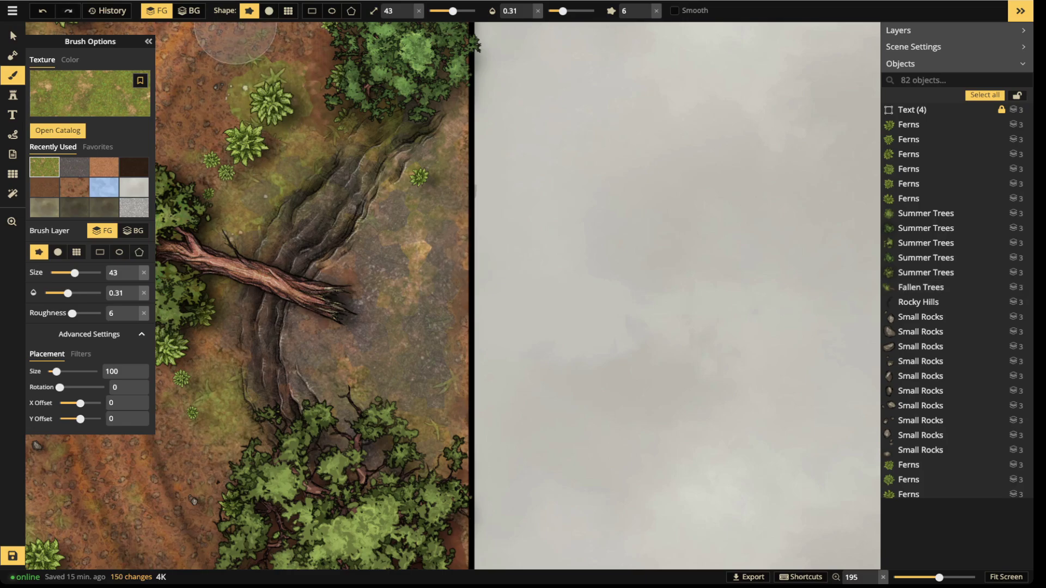
click(268, 11)
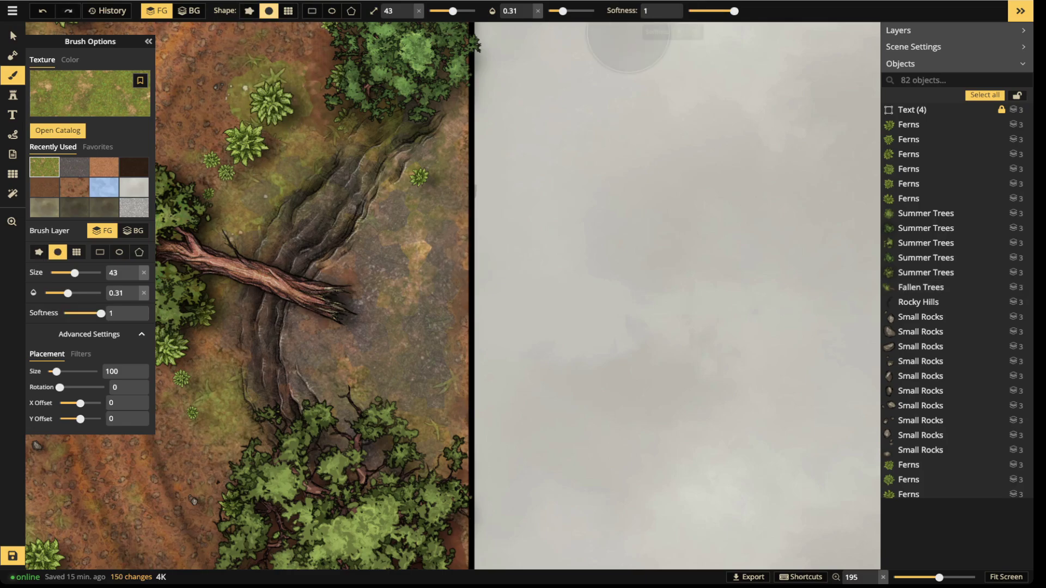
key(ctrl+z)
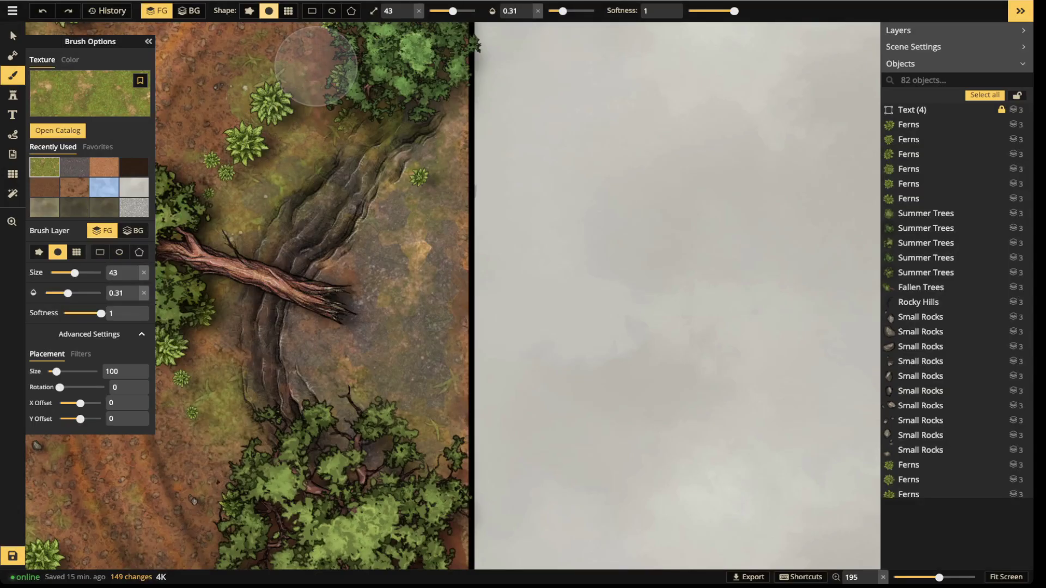
key(ctrl+z)
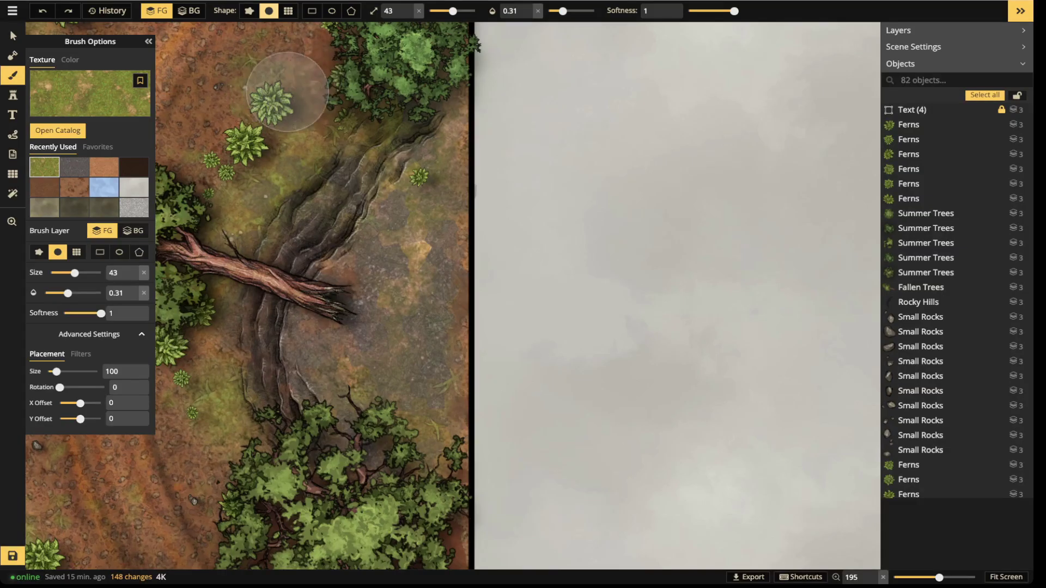
key(ctrl+z)
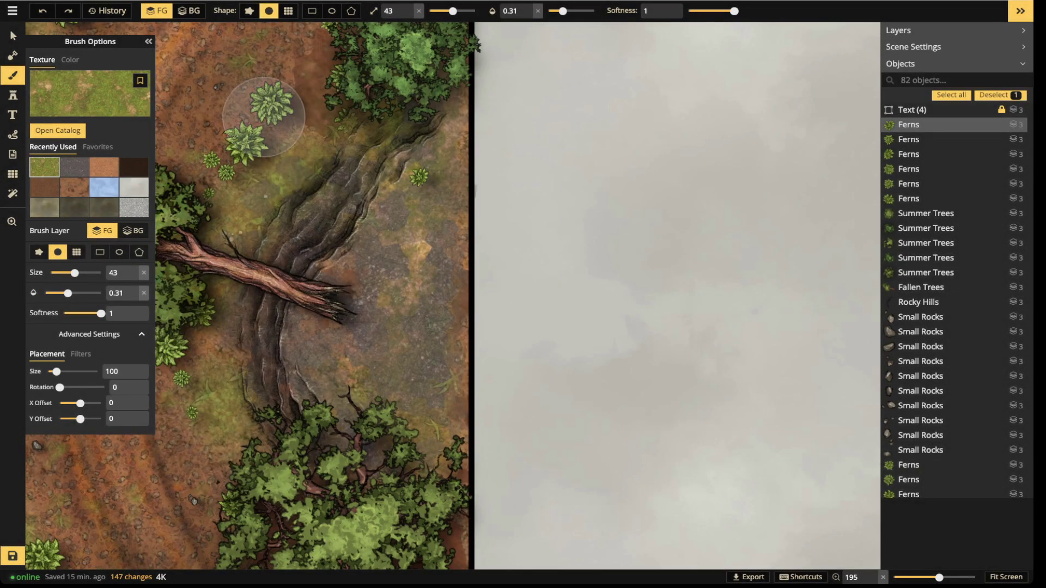
Paint soft grass around the ferns beside the lower road, from the left edge down to the lower-right corner
key(space)
mouse_move(245, 413)
mouse_down()
mouse_move(285, 408)
mouse_move(702, 230)
mouse_up()
mouse_move(459, 129)
mouse_down()
mouse_move(468, 240)
mouse_move(460, 215)
mouse_up()
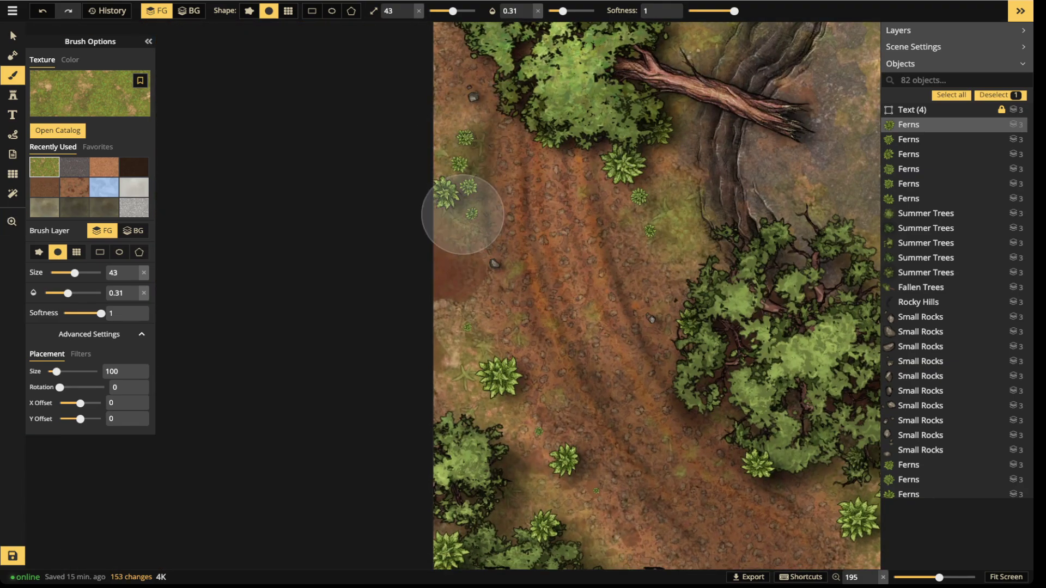
key(space)
drag(592, 413, 419, 208)
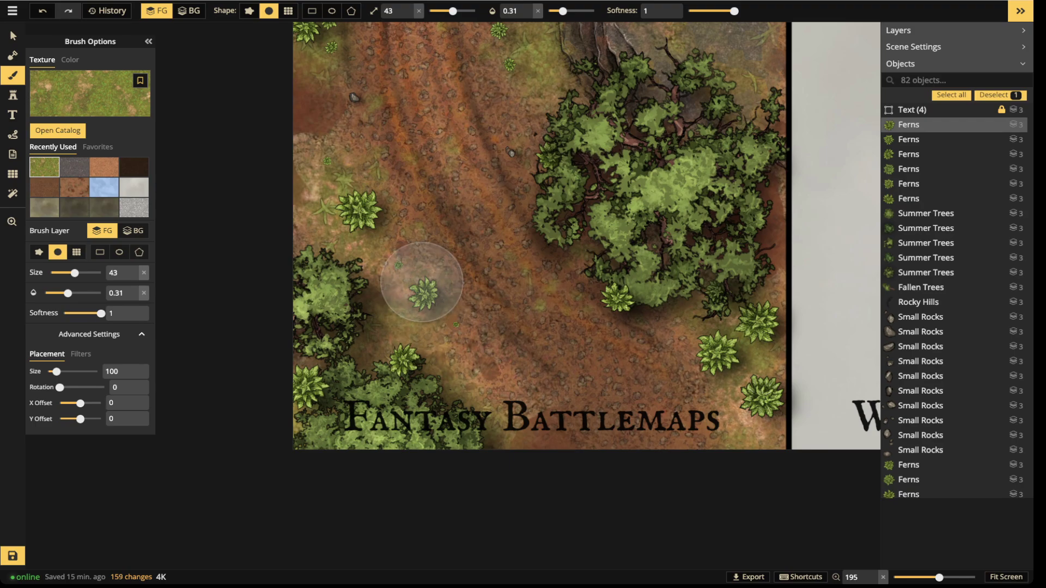
drag(712, 350, 462, 344)
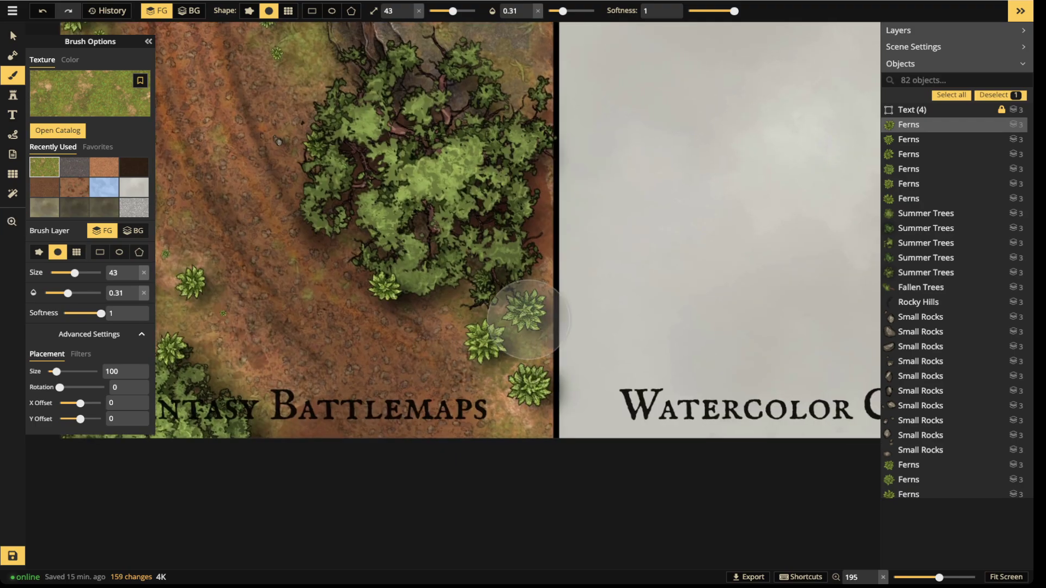
drag(528, 320, 547, 400)
Reduce the grass brush to size 23 and dab light grass patches around the ferns beside the upper road
key(space)
mouse_move(330, 94)
mouse_down()
mouse_move(447, 220)
mouse_move(562, 387)
mouse_up()
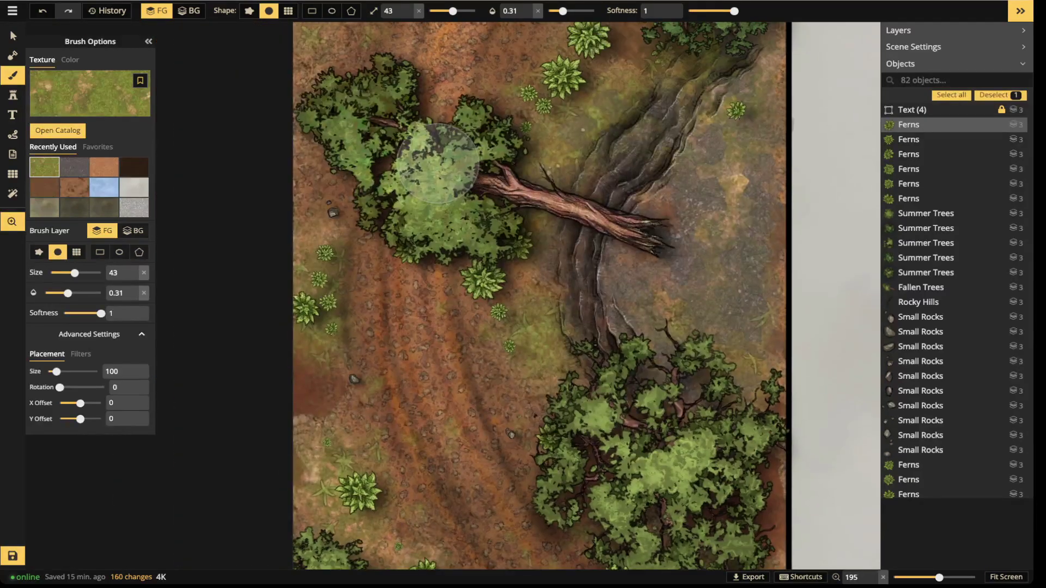
drag(437, 163, 466, 359)
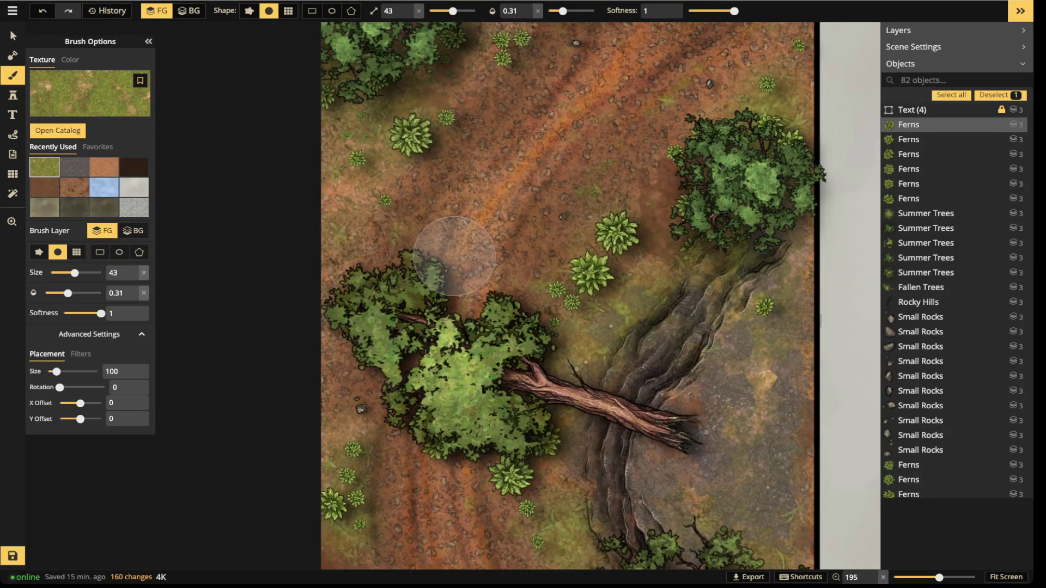
key(bracketleft)
key(bracketleft)
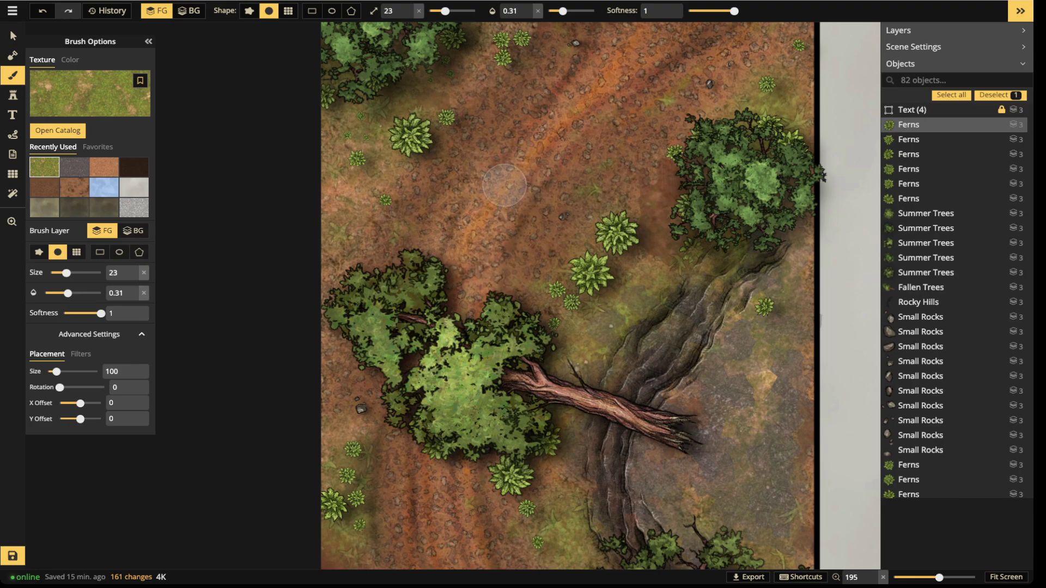
drag(621, 225, 608, 249)
key(space)
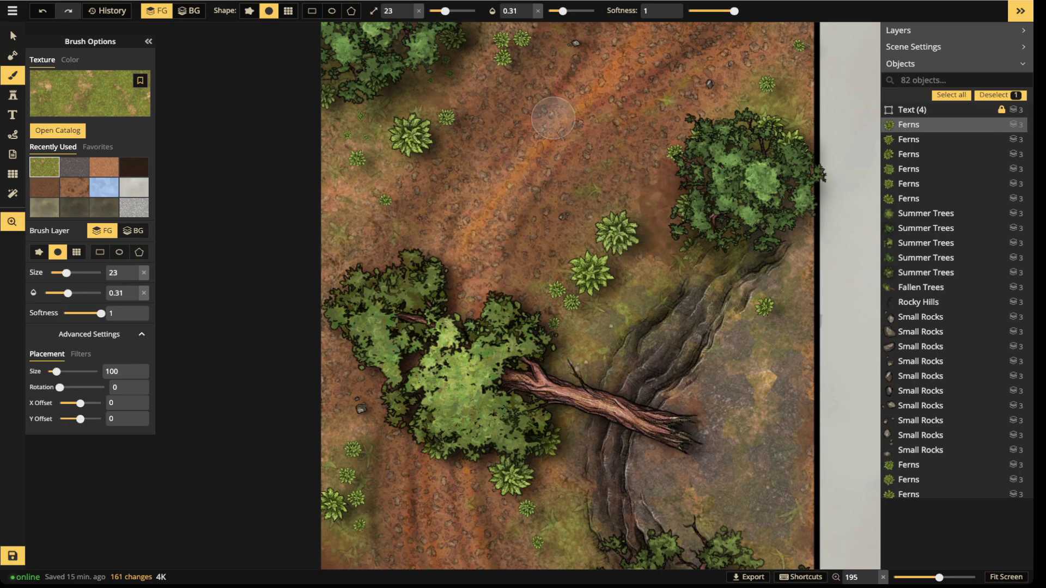
drag(553, 118, 533, 292)
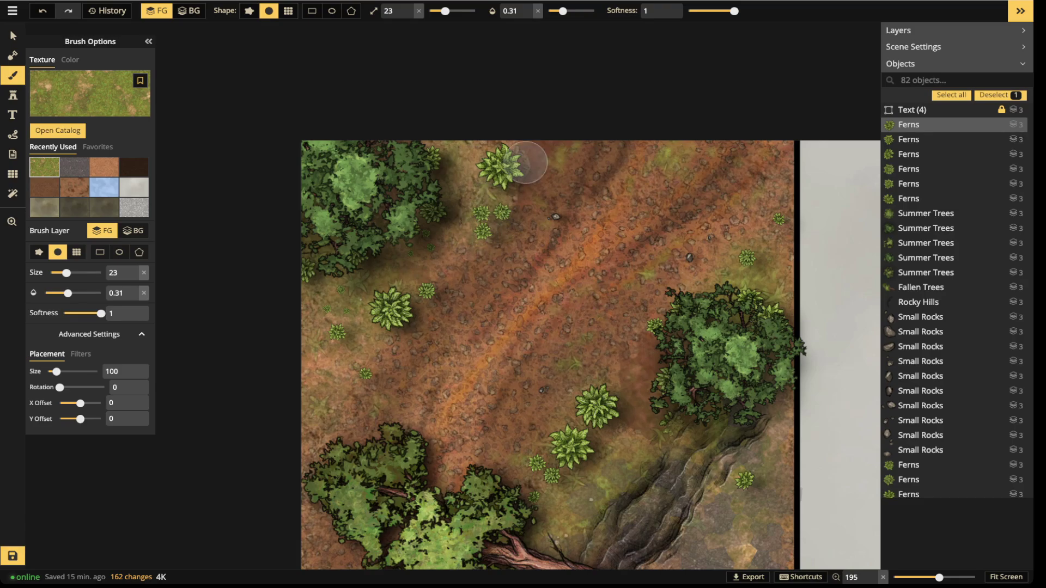
mouse_move(525, 162)
mouse_down()
mouse_move(473, 233)
mouse_move(474, 270)
mouse_move(439, 299)
mouse_up()
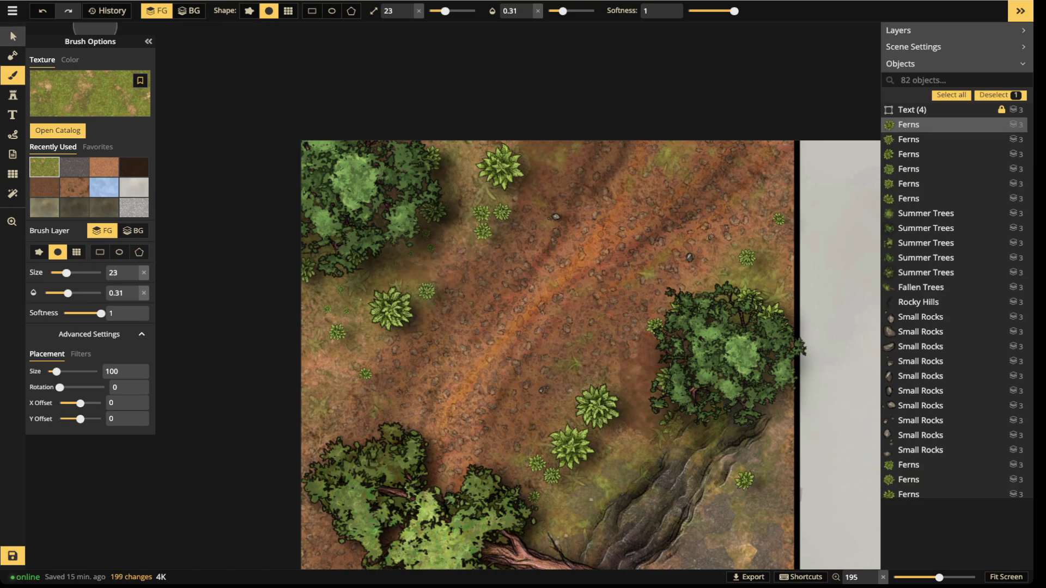
click(13, 35)
scroll(344, 356, down, 3)
scroll(343, 353, down, 2)
drag(344, 356, 313, 119)
scroll(490, 259, up, 5)
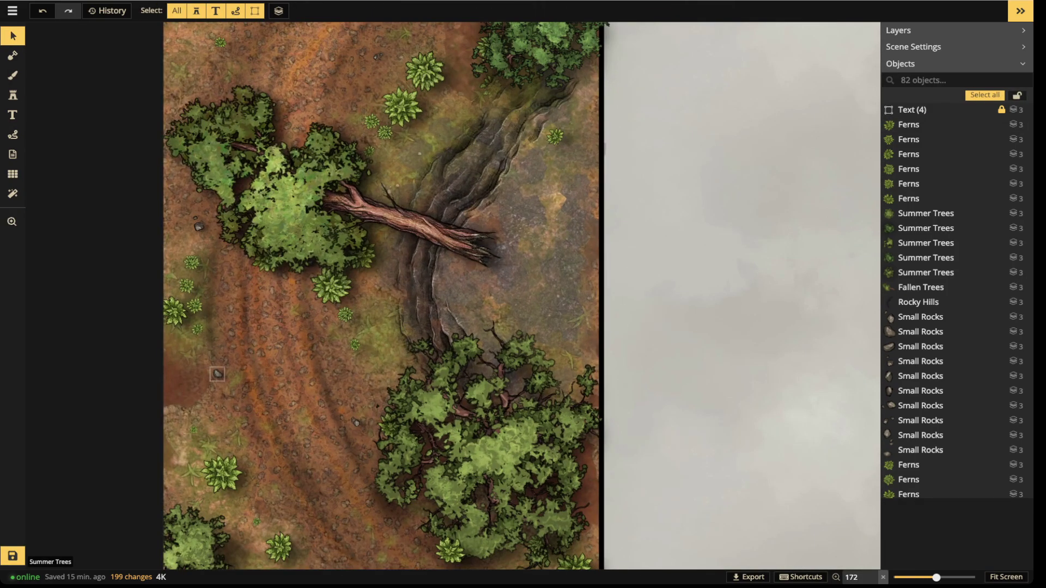
click(218, 374)
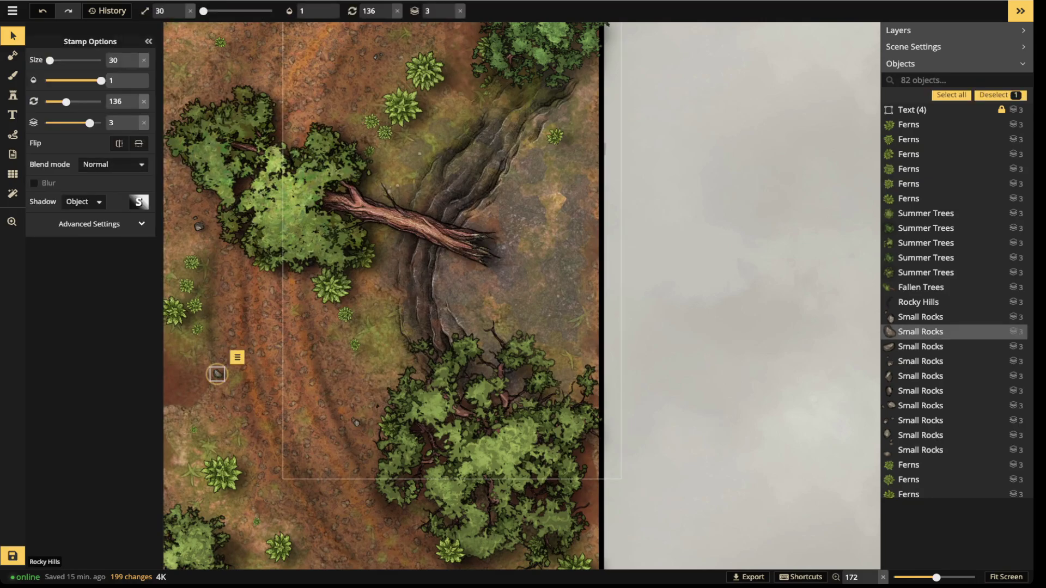
key(Escape)
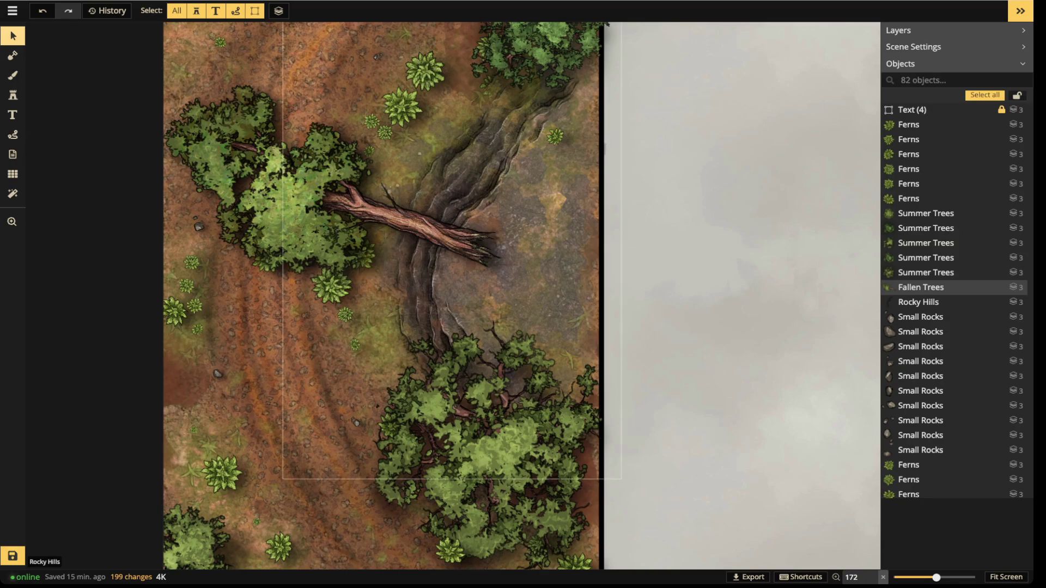
Set up the foreground brush with the dark cracked stone texture at texture scale 30.09 and the rough brush shape
scroll(490, 212, up, 4)
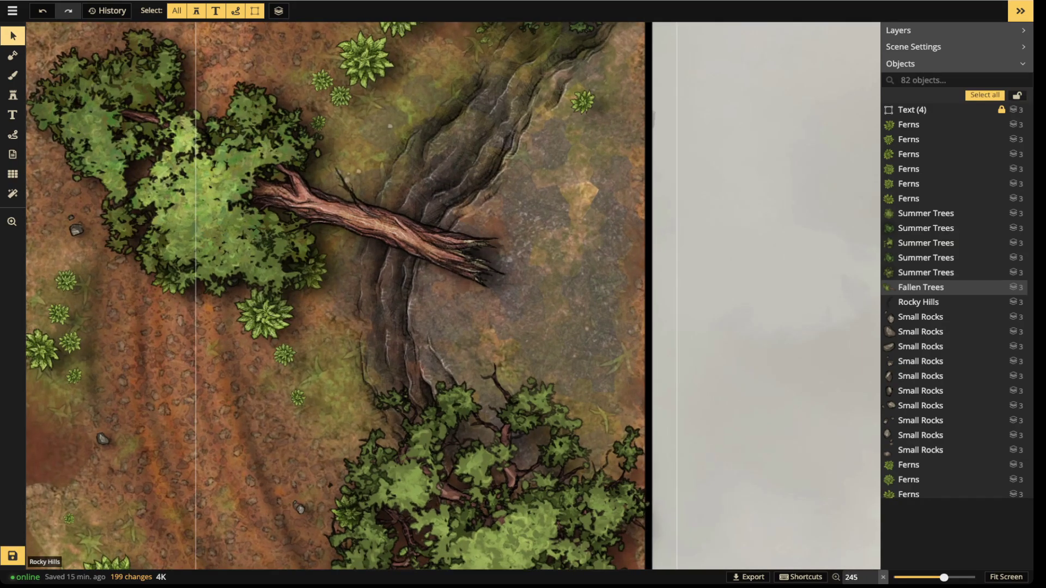
key(b)
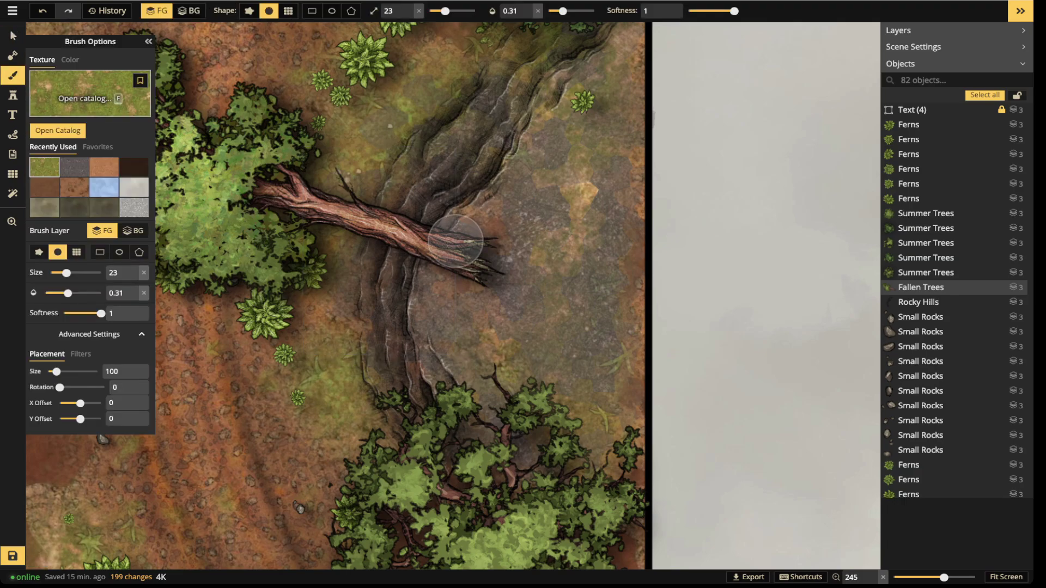
key(f)
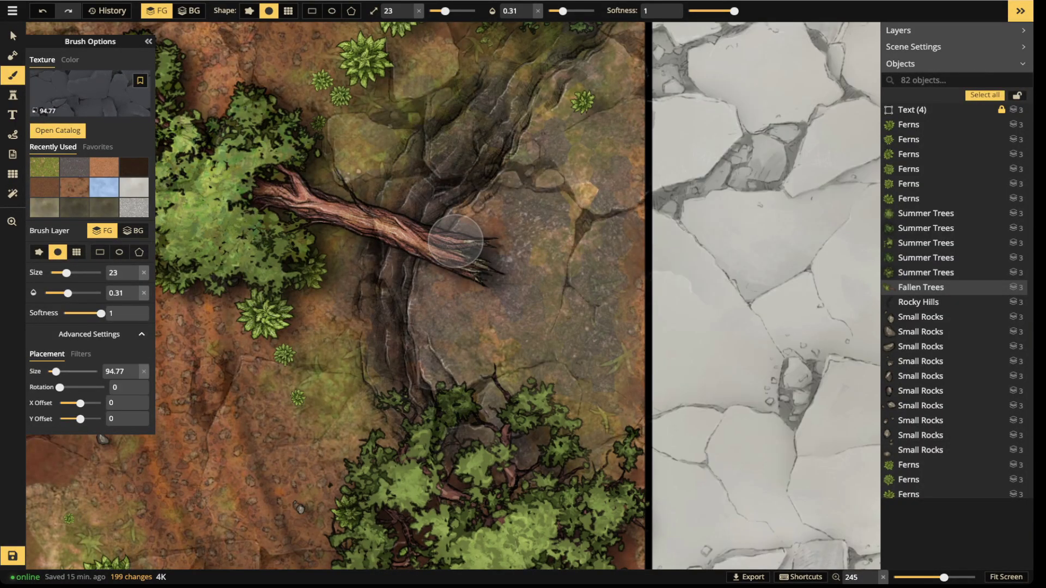
scroll(455, 241, down, 6)
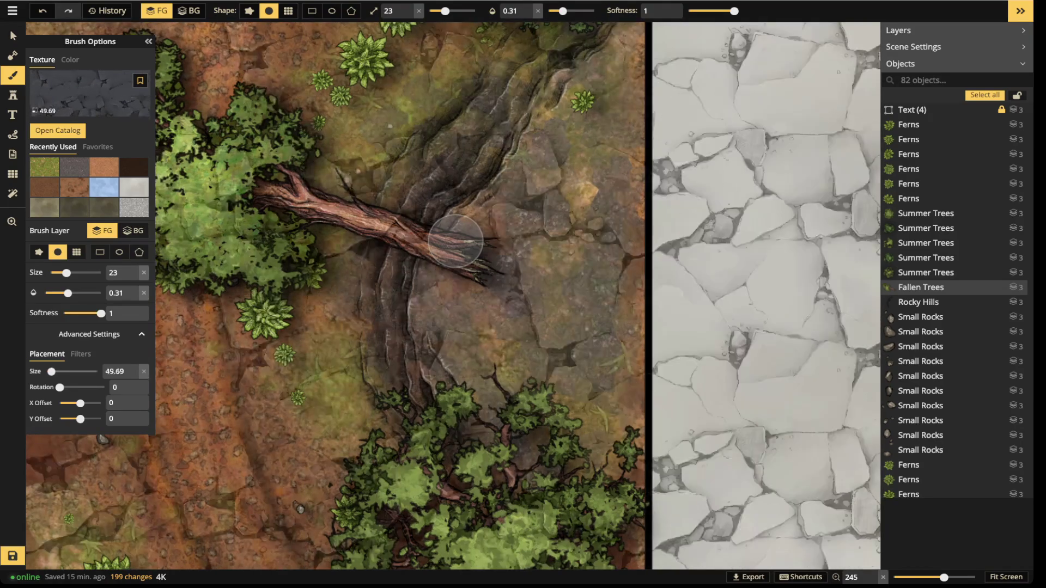
scroll(455, 241, up, 1)
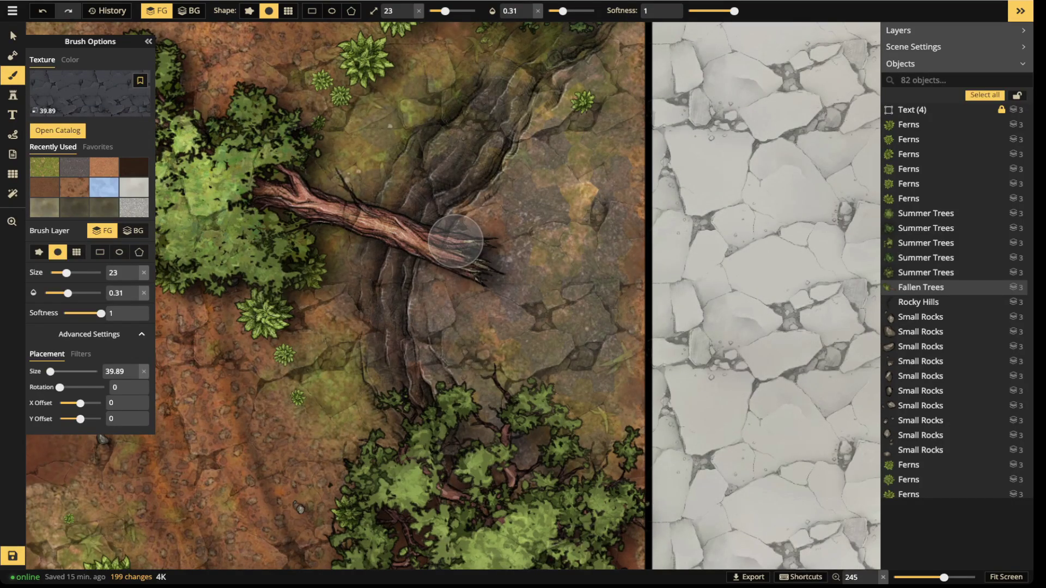
scroll(455, 241, down, 2)
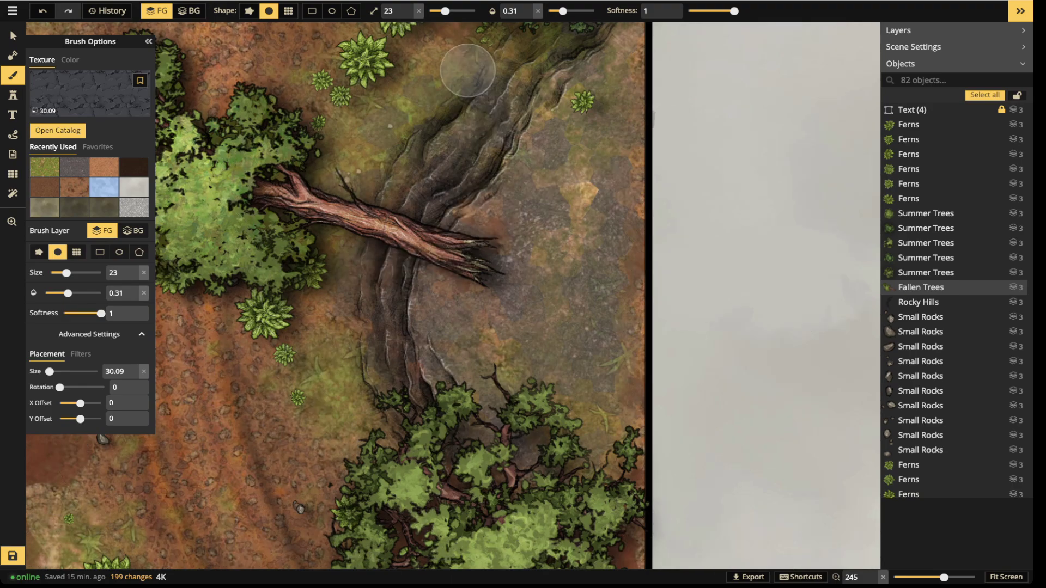
click(249, 11)
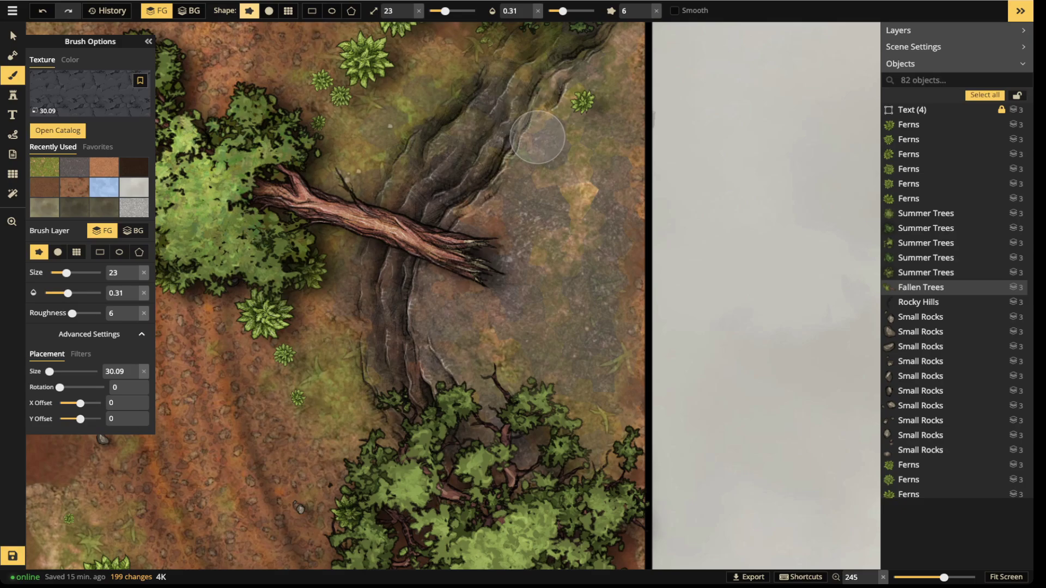
Try a freehand dotted white path on layer 5 along the cliff's lower edge, and delete it
key(Escape)
click(13, 135)
mouse_move(612, 31)
mouse_down()
mouse_move(551, 83)
mouse_move(409, 273)
mouse_move(409, 352)
mouse_move(428, 406)
mouse_up()
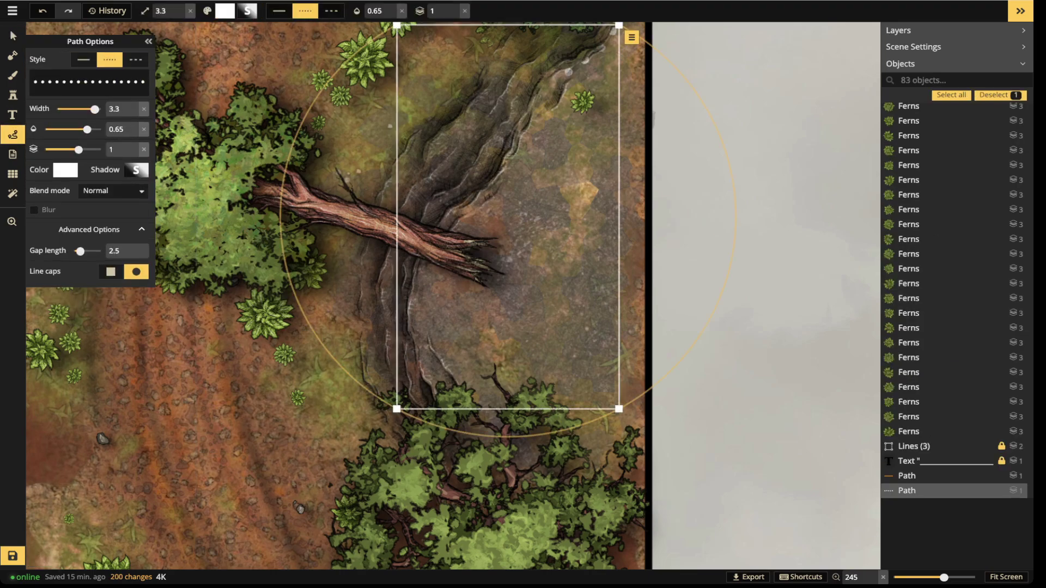
click(455, 7)
click(455, 7)
click(455, 7)
click(455, 8)
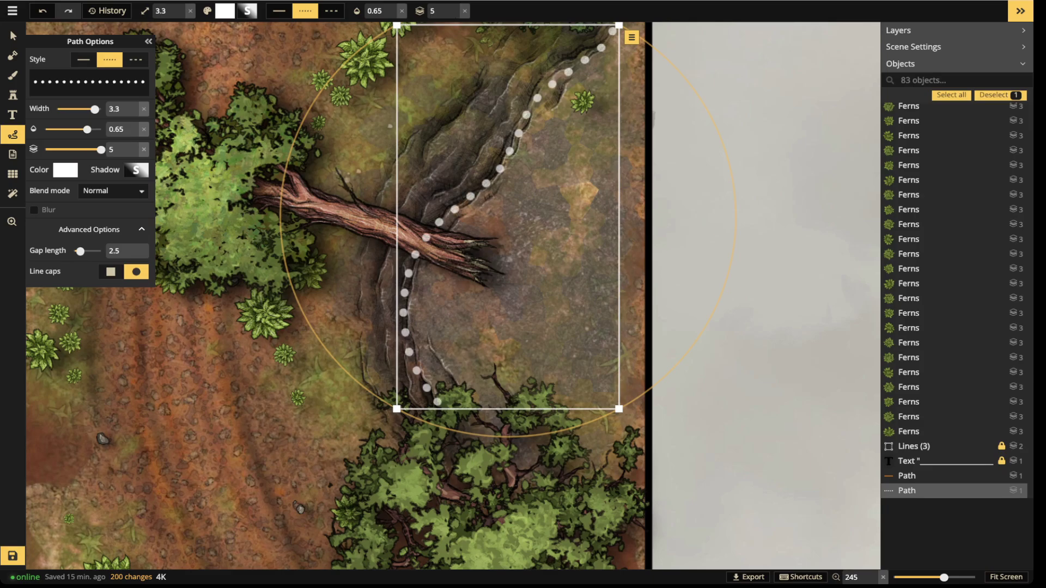
key(Delete)
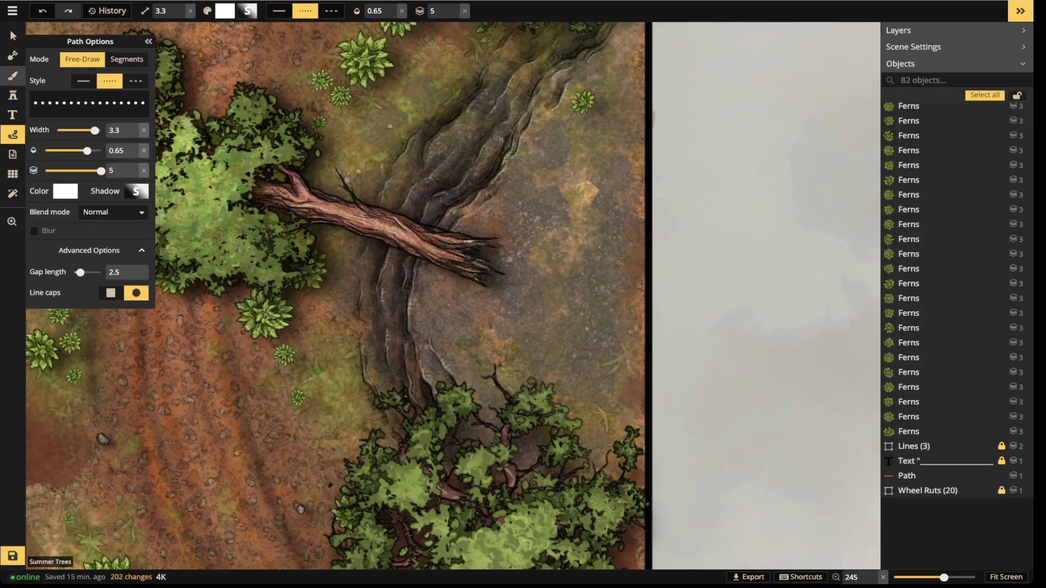
Paint faint cracked stone patches along the cliff's base and across the rocky ground beside it
click(12, 76)
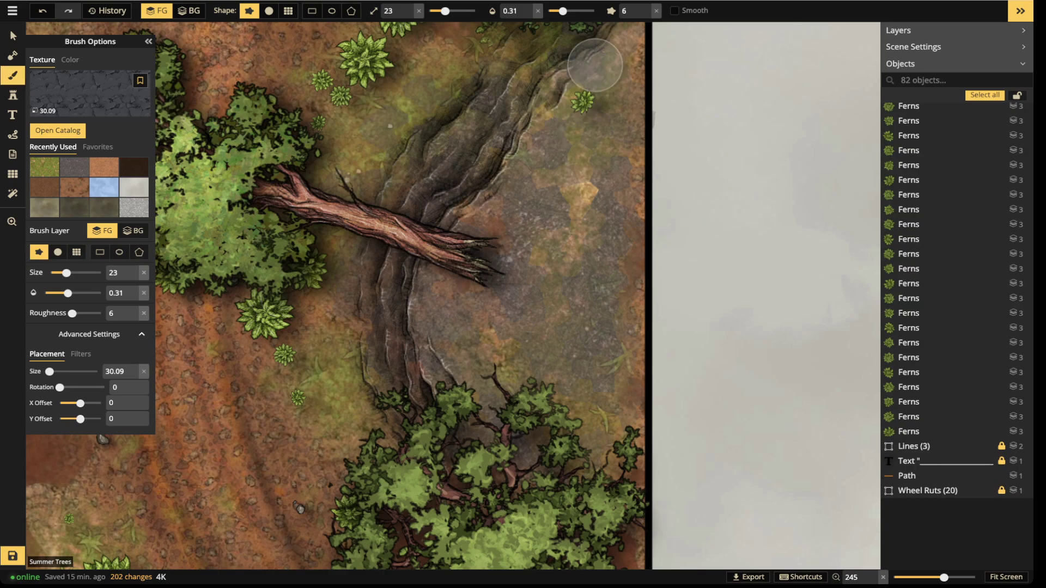
click(526, 153)
drag(525, 153, 506, 218)
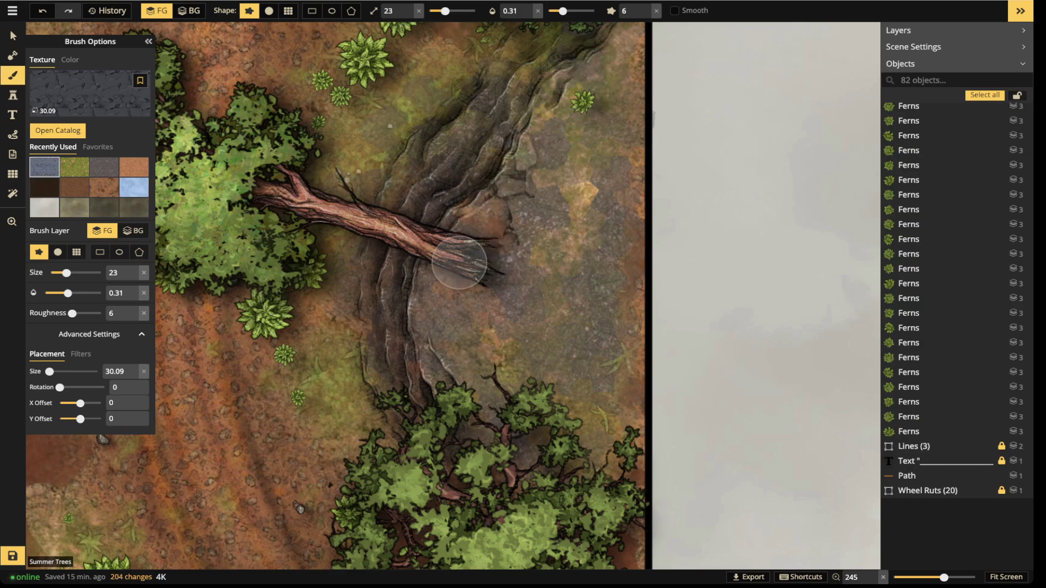
mouse_move(428, 323)
mouse_down()
mouse_move(482, 400)
mouse_move(441, 328)
mouse_move(505, 397)
mouse_up()
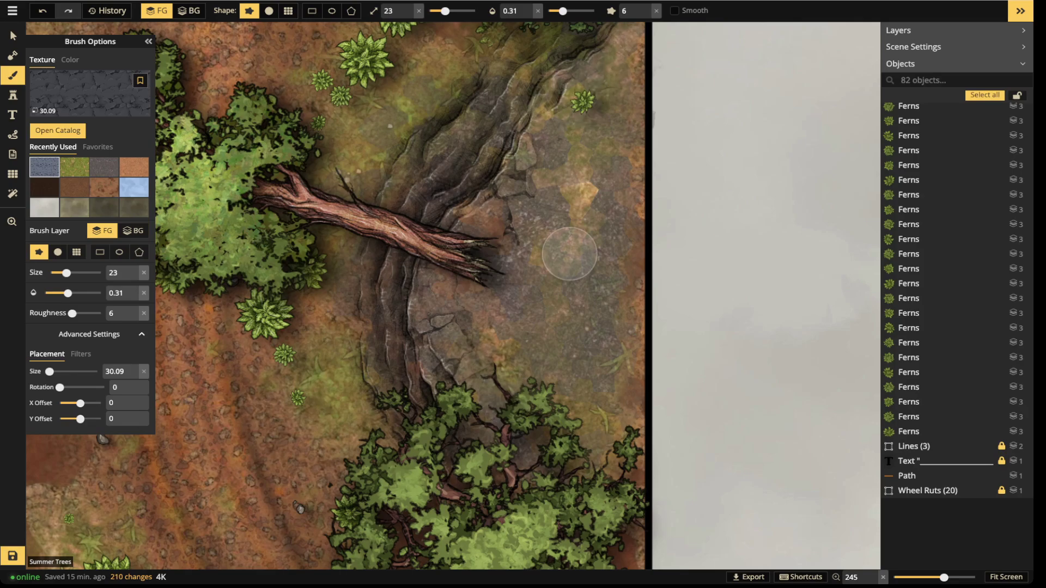
mouse_move(570, 254)
mouse_down()
mouse_move(542, 314)
mouse_move(591, 352)
mouse_move(588, 300)
mouse_move(570, 333)
mouse_move(566, 309)
mouse_move(556, 342)
mouse_move(540, 333)
mouse_move(570, 281)
mouse_move(592, 270)
mouse_move(560, 326)
mouse_move(524, 304)
mouse_move(588, 305)
mouse_move(589, 353)
mouse_move(593, 323)
mouse_up()
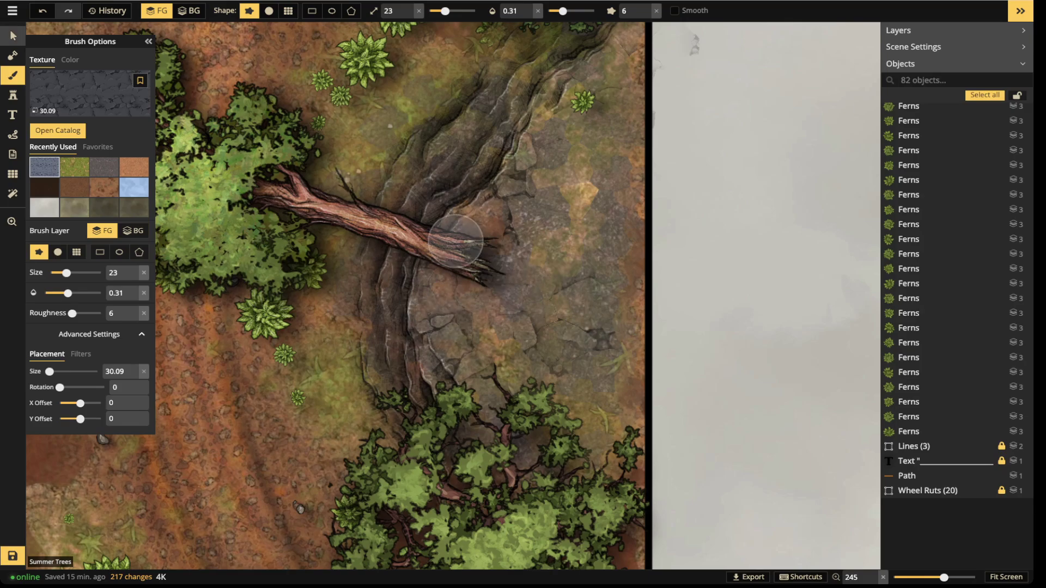
Place random Small Rocks stamps at size 40 along the cliff's road-side edge below the fallen tree
key(s)
scroll(450, 345, up, 3)
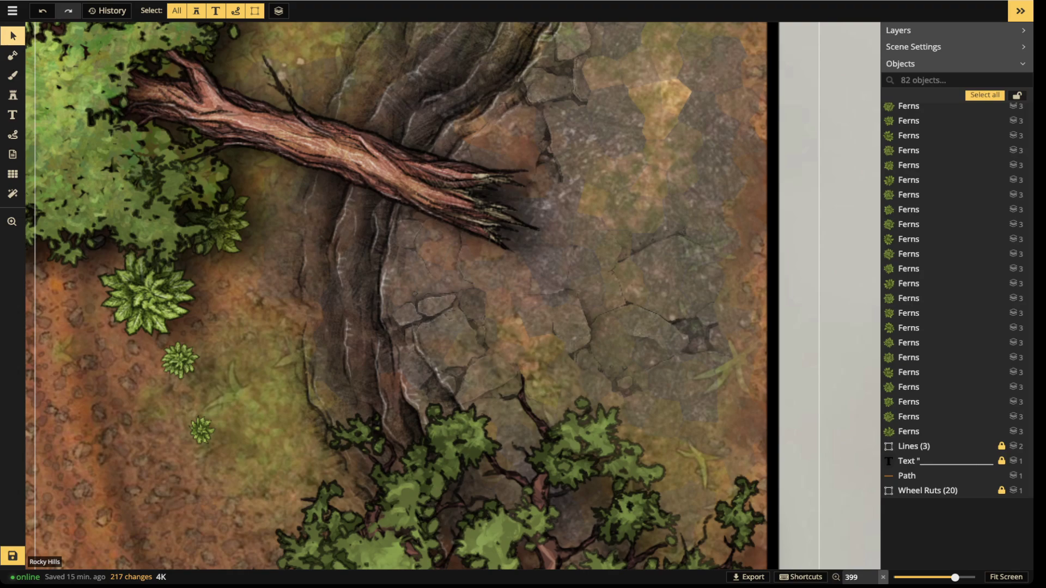
scroll(396, 296, down, 5)
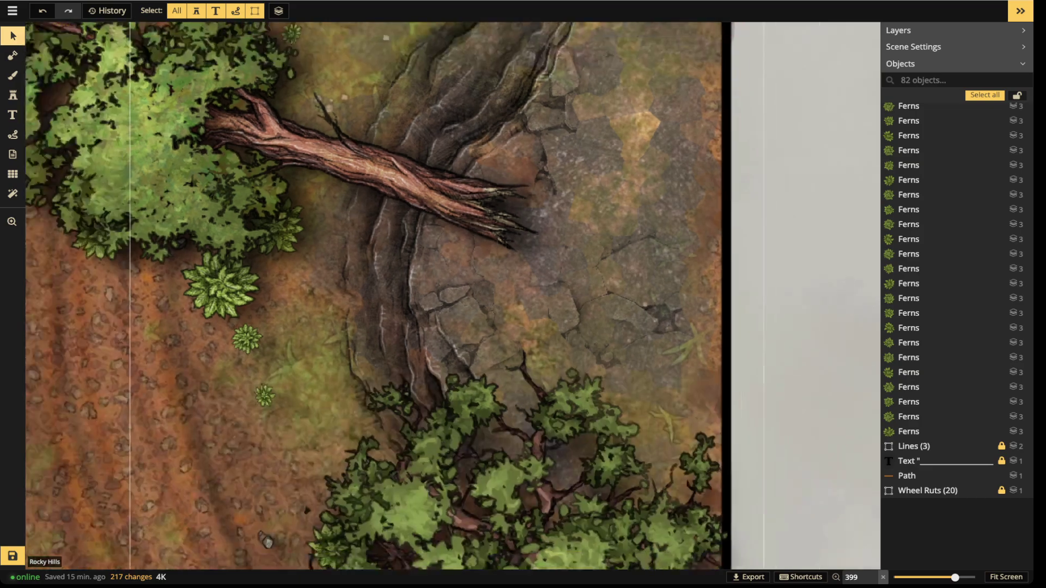
scroll(561, 229, up, 3)
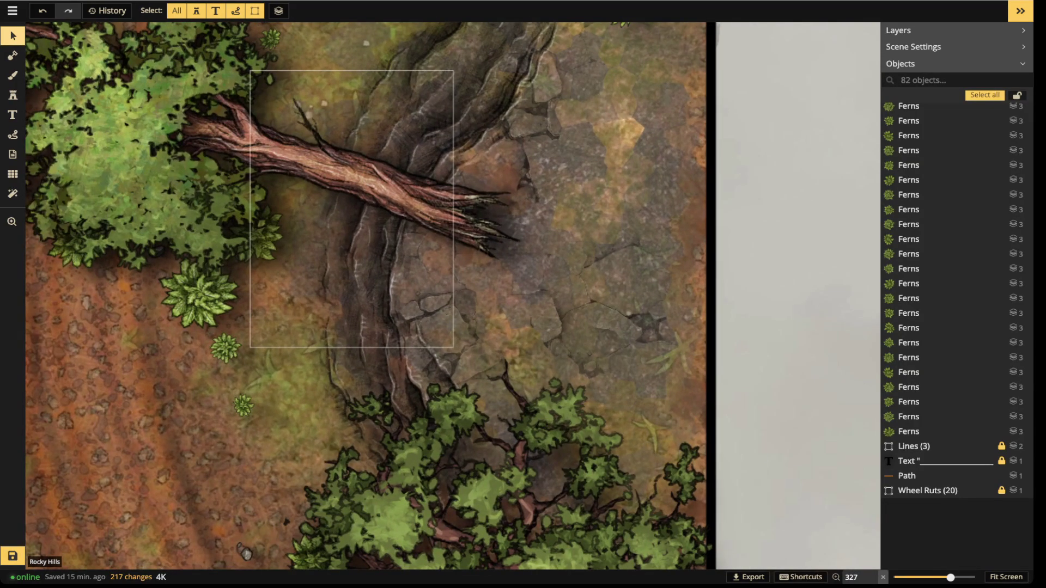
click(243, 552)
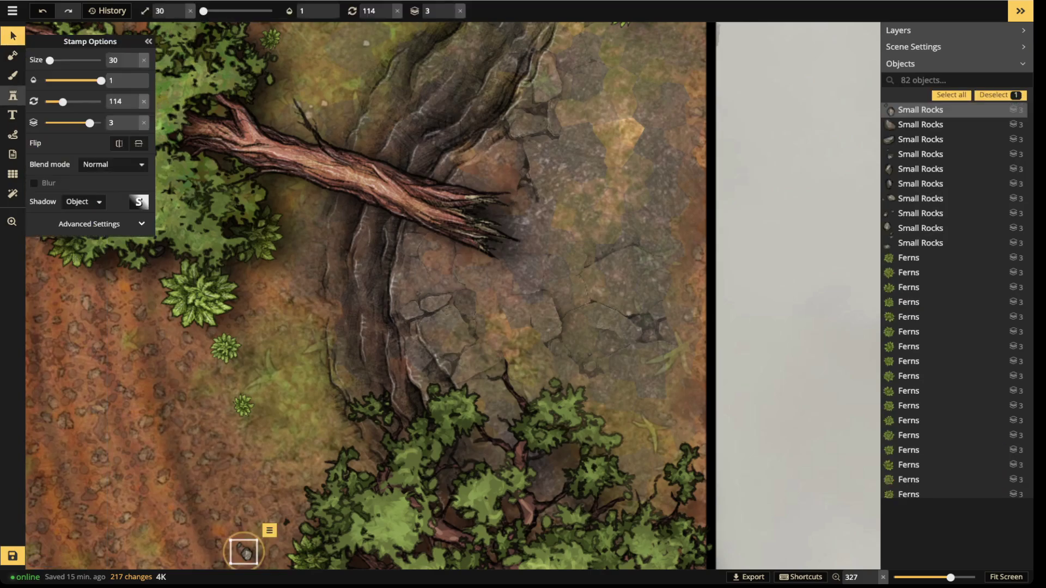
scroll(343, 300, up, 1)
scroll(352, 296, down, 2)
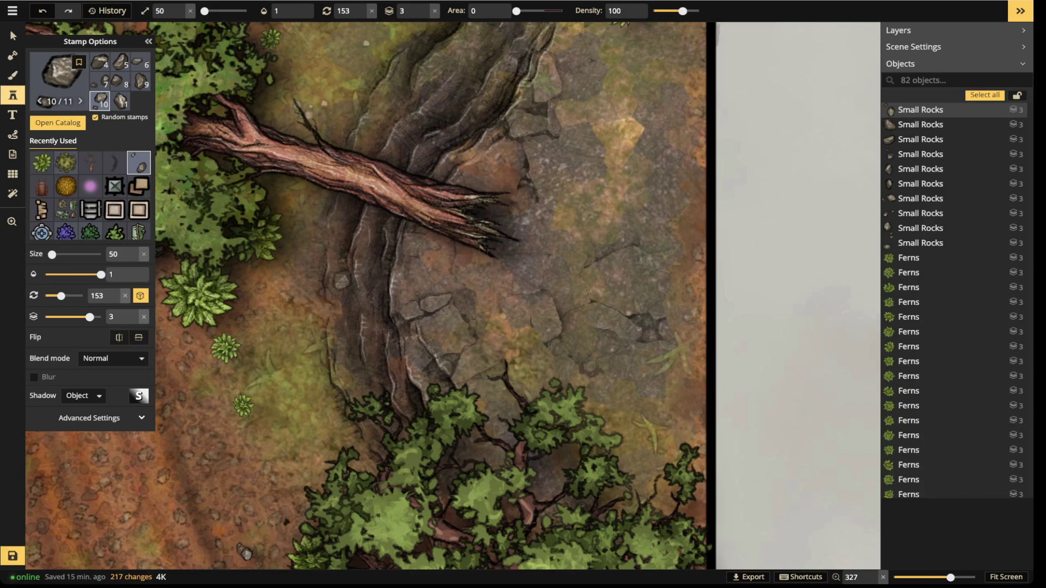
key([)
click(325, 305)
click(326, 260)
click(331, 240)
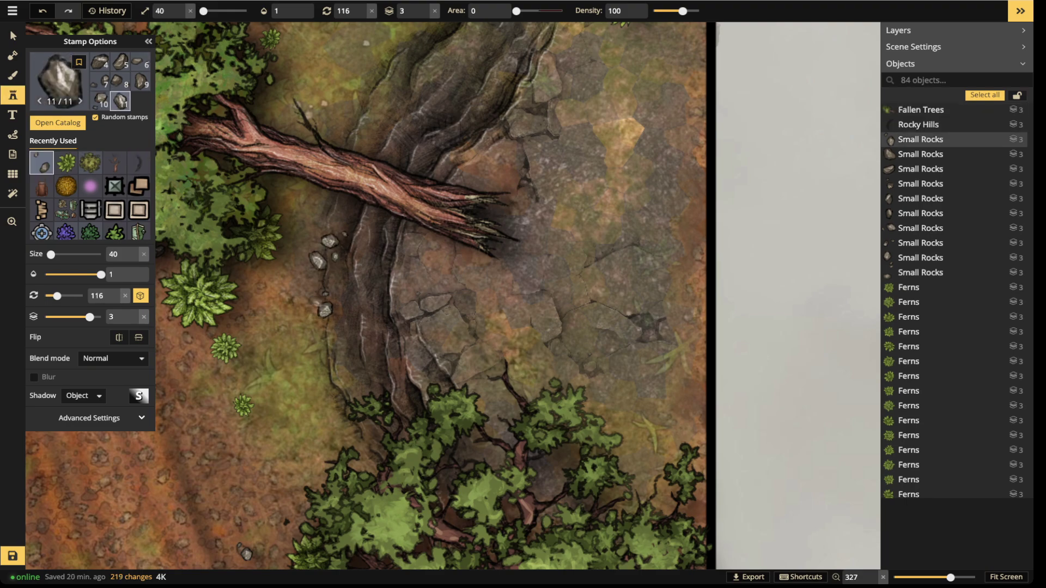
click(325, 384)
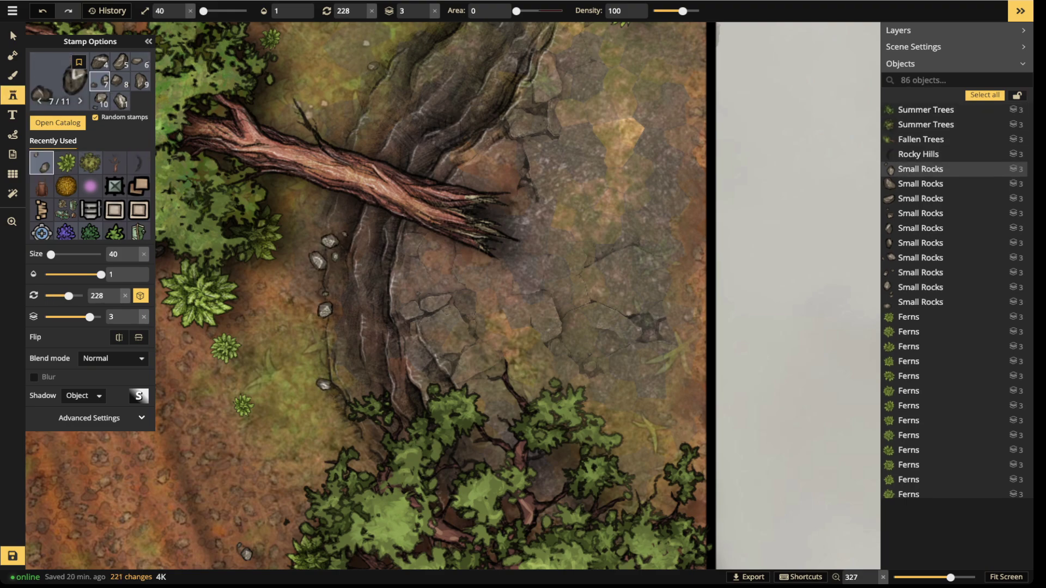
Scatter more small rocks at size 40 along the cliff's ridges and the grass above the fallen tree
click(401, 33)
click(374, 67)
click(388, 93)
click(313, 85)
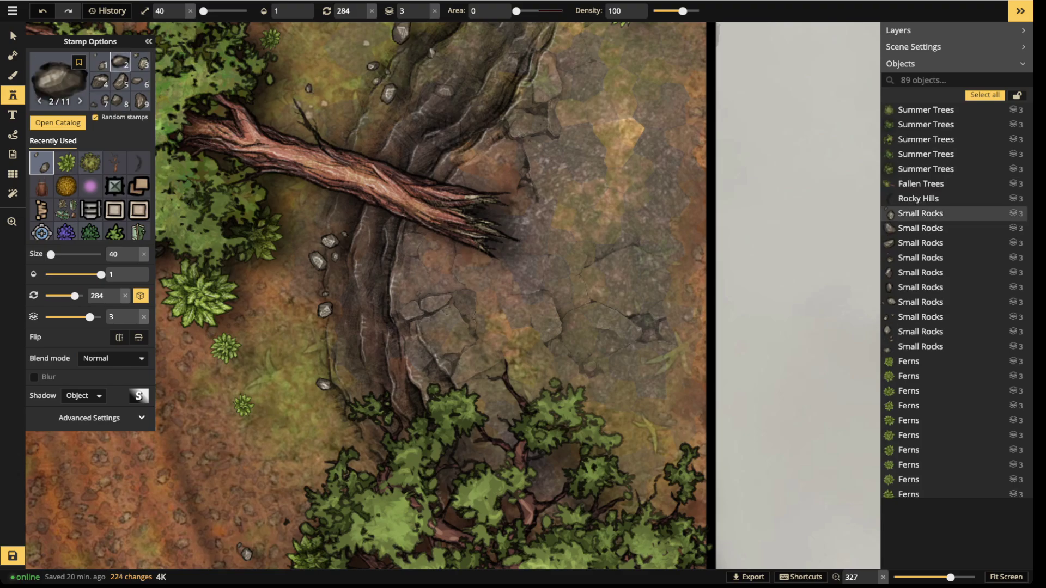
click(461, 96)
click(471, 81)
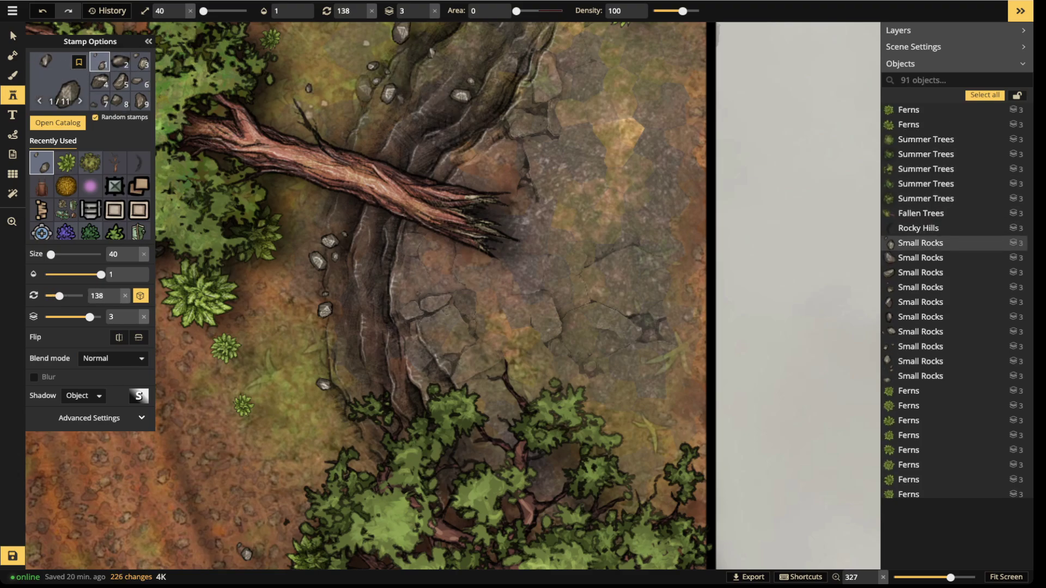
scroll(382, 294, down, 3)
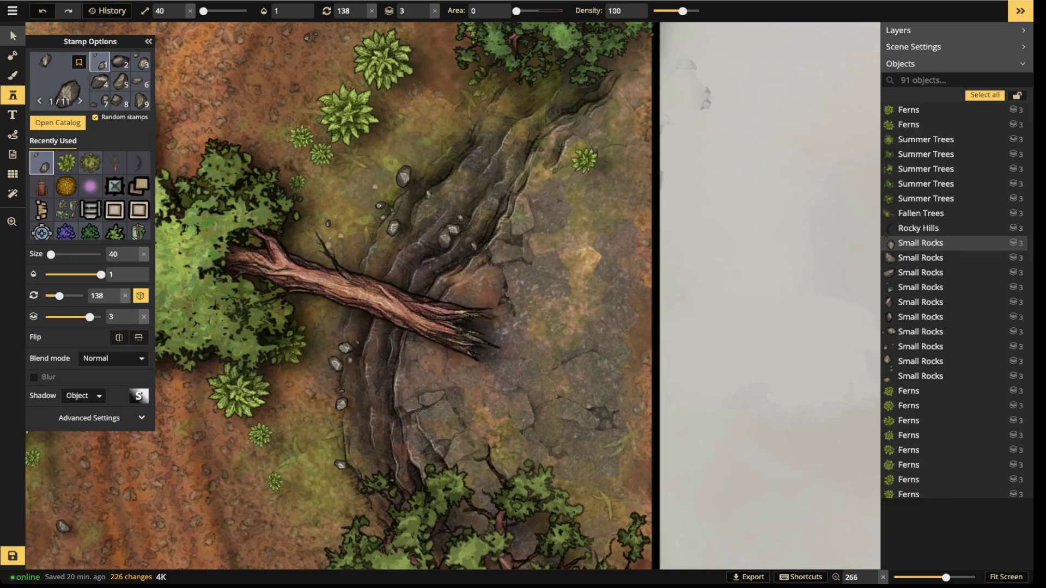
click(13, 35)
click(404, 177)
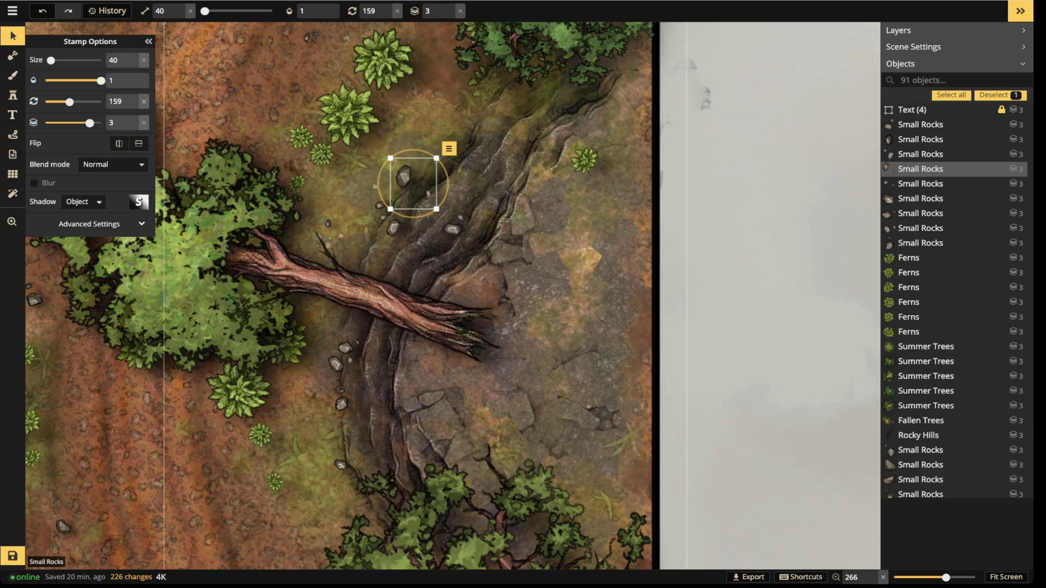
click(417, 183)
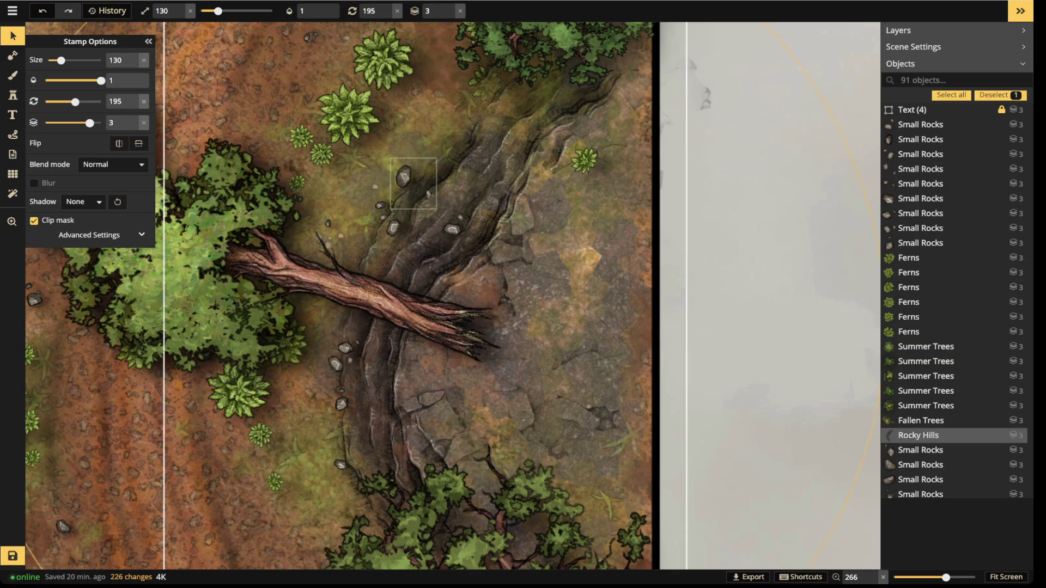
click(404, 177)
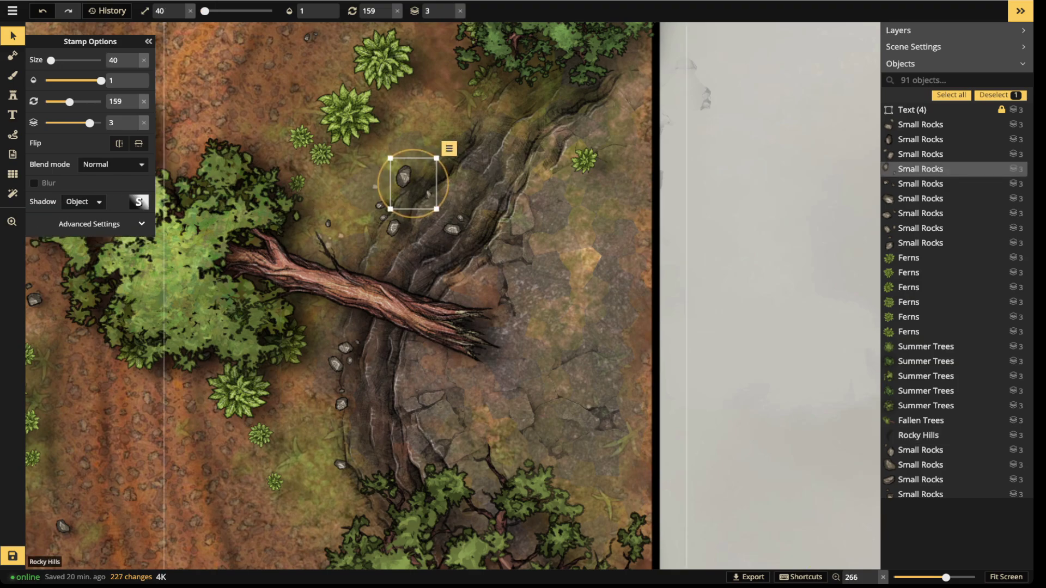
click(449, 149)
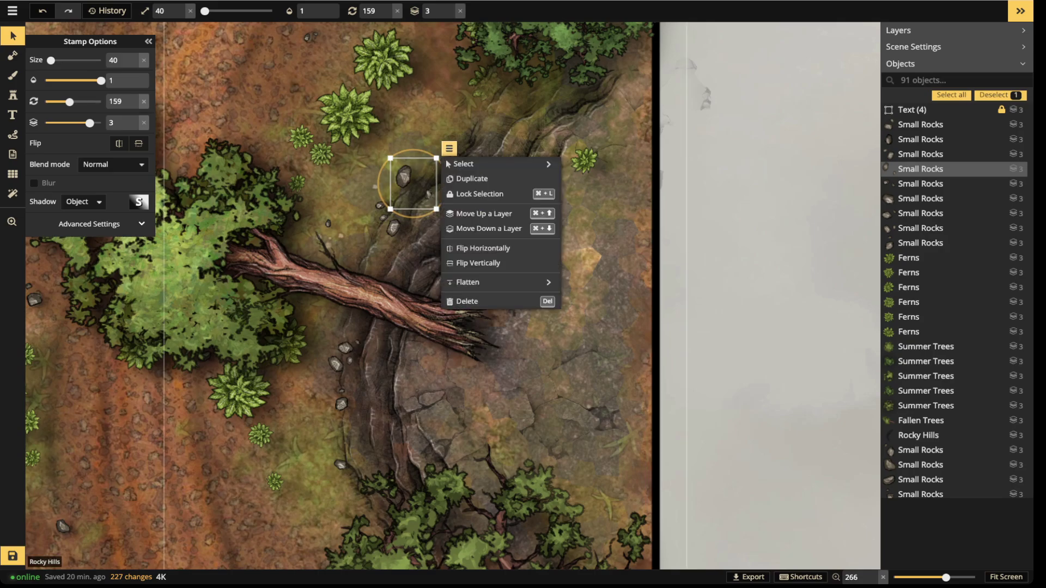
mouse_move(445, 160)
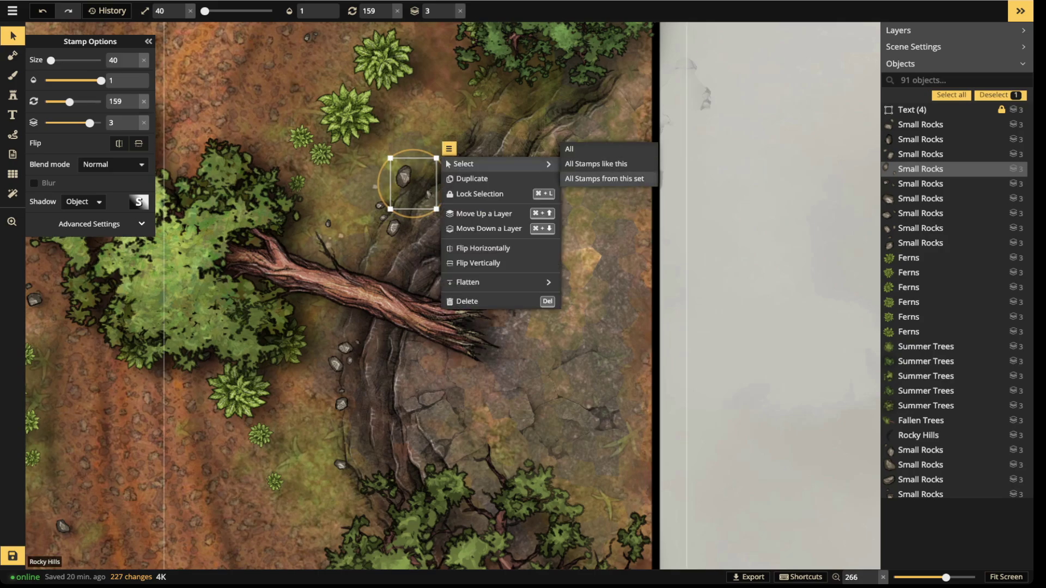
key(Escape)
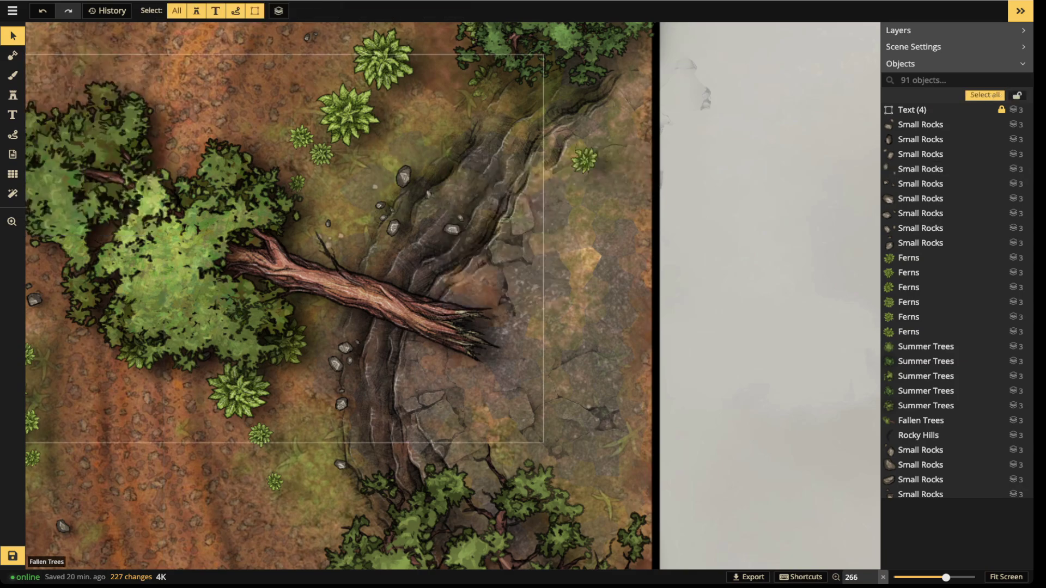
Darken the nine small rocks along the cliff around the fallen tree together by setting their brightness to 71
click(336, 363)
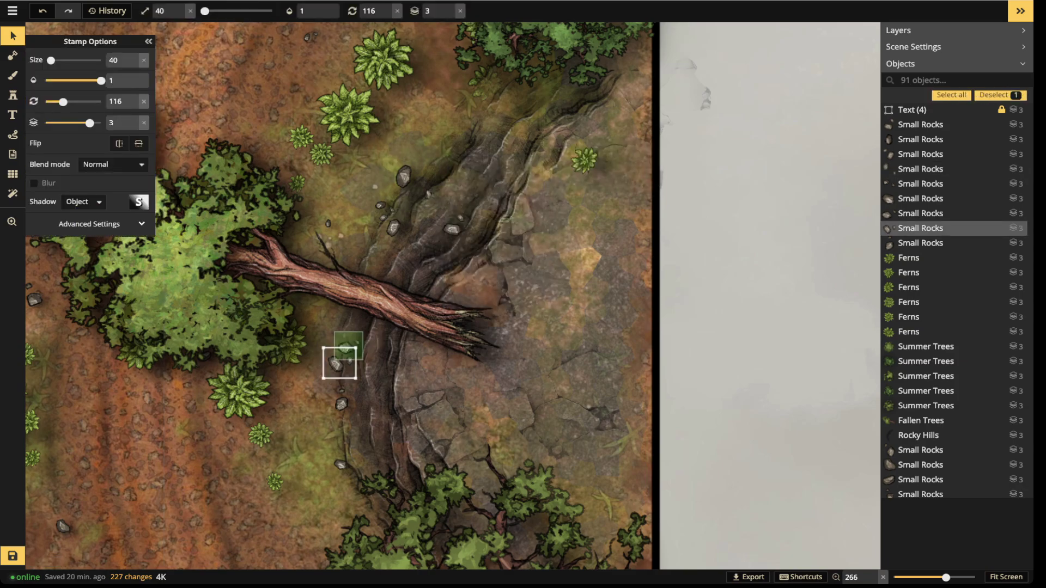
shift+click(345, 348)
shift+click(341, 404)
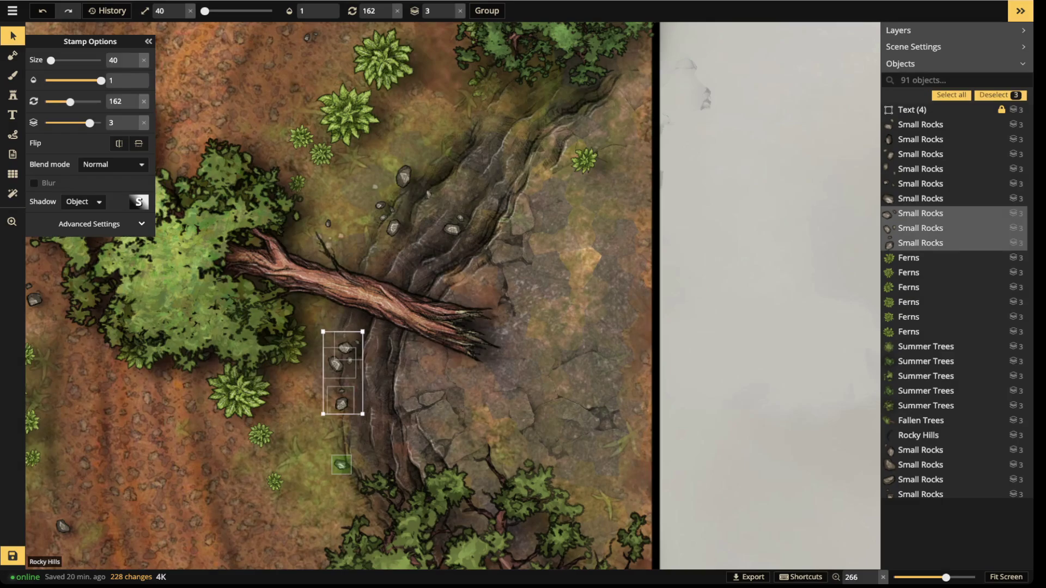
shift+click(341, 465)
shift+click(393, 228)
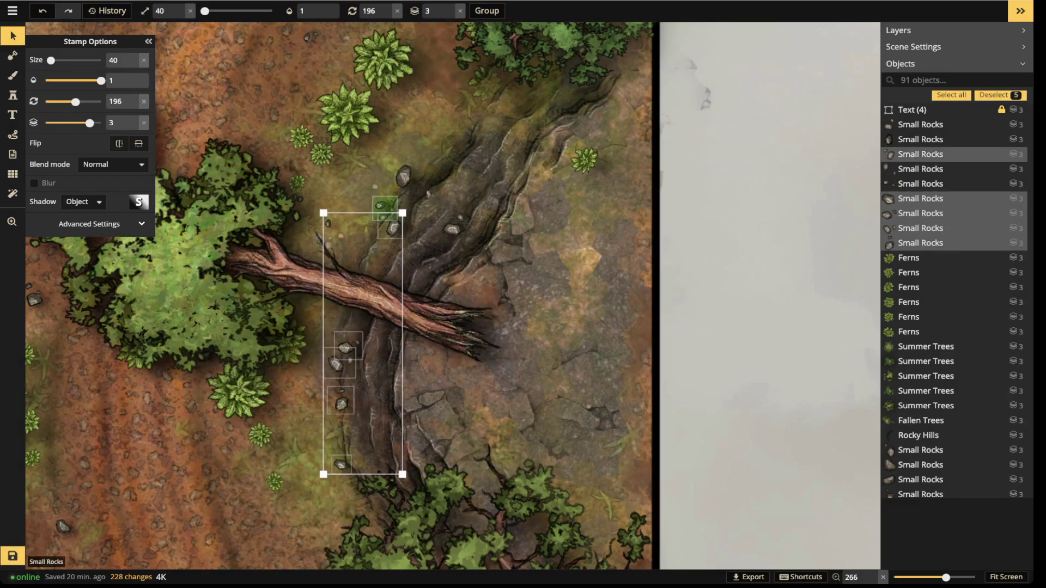
shift+click(381, 206)
shift+click(404, 176)
shift+click(453, 229)
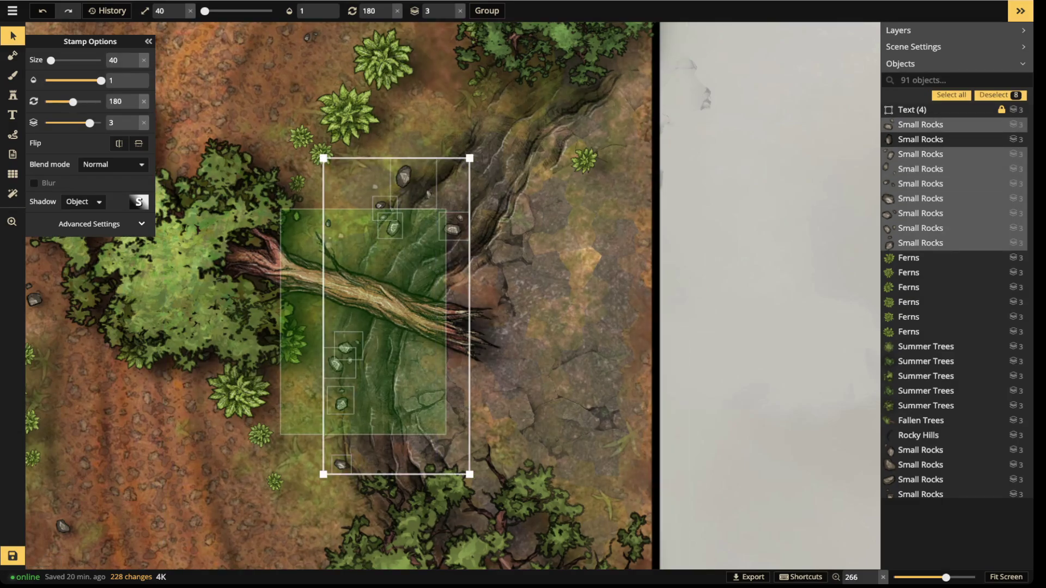
shift+click(328, 224)
click(89, 224)
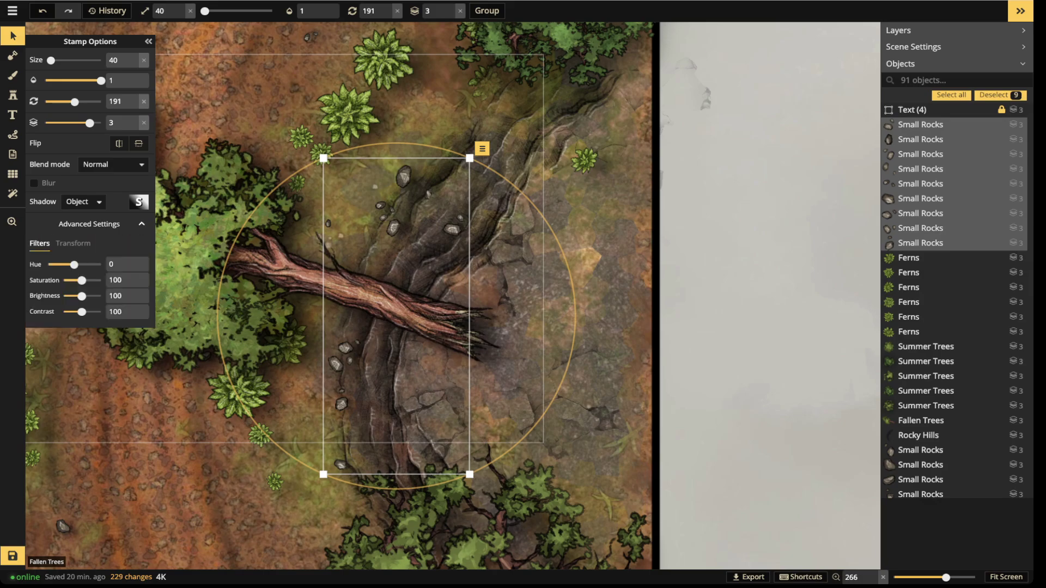
drag(82, 297, 77, 297)
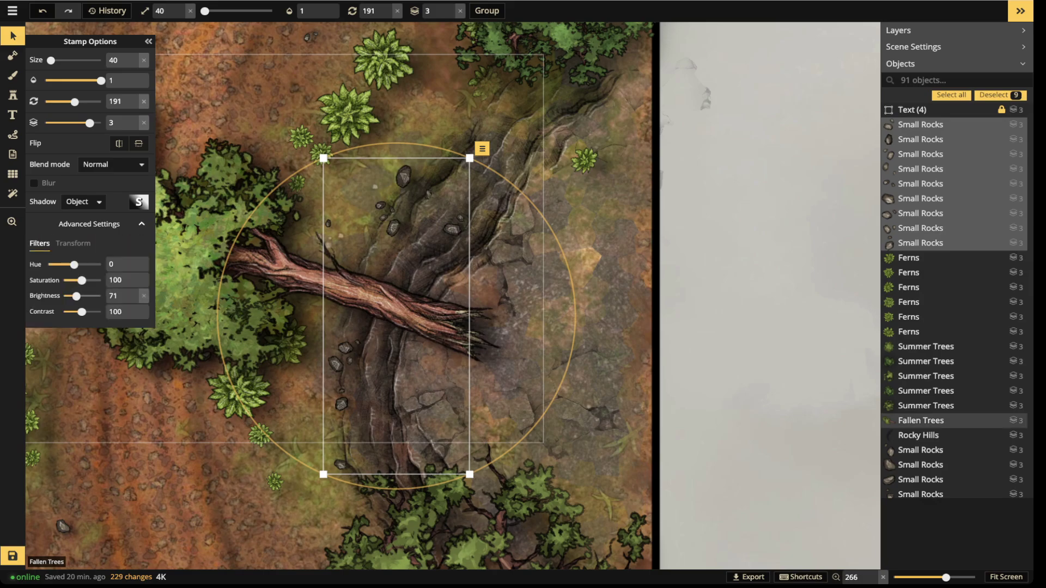
key(Escape)
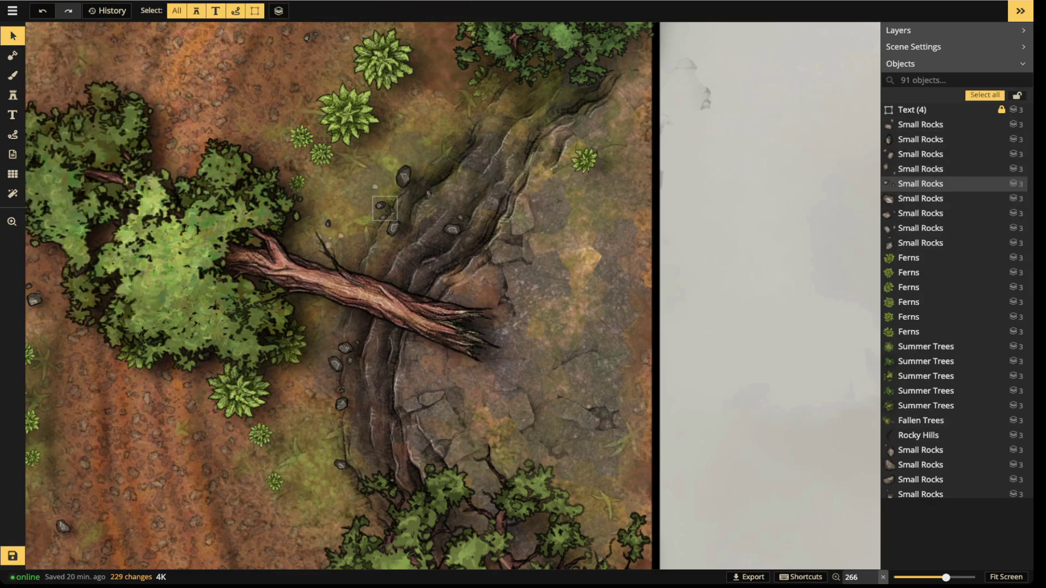
Scatter a trail of random Small Rocks stamps at size 10 along the cliff's grassy edge above the fallen tree
click(405, 178)
key(s)
scroll(357, 207, up, 2)
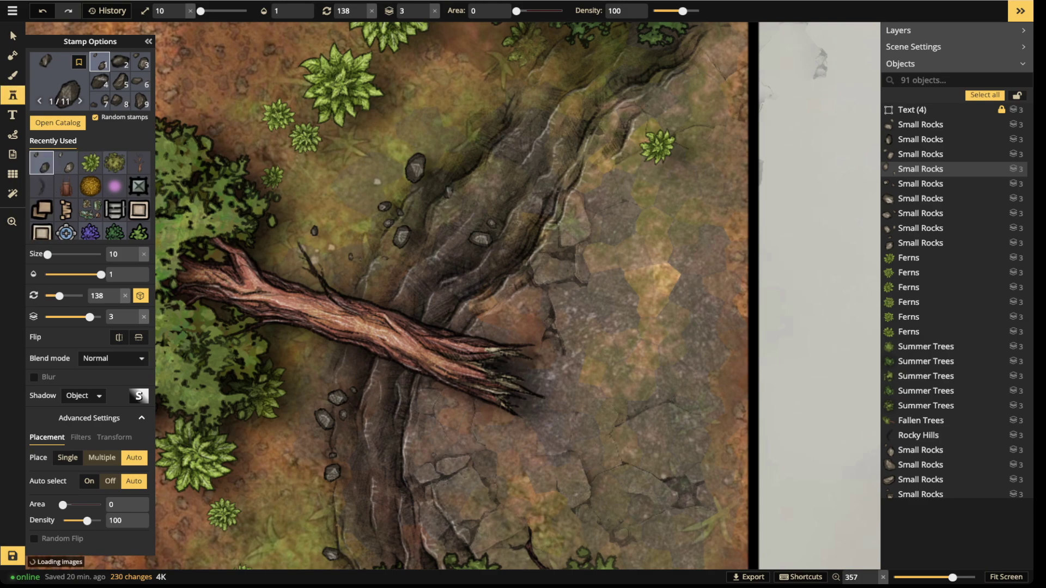
mouse_move(361, 256)
mouse_down()
mouse_move(368, 208)
mouse_move(459, 116)
mouse_up()
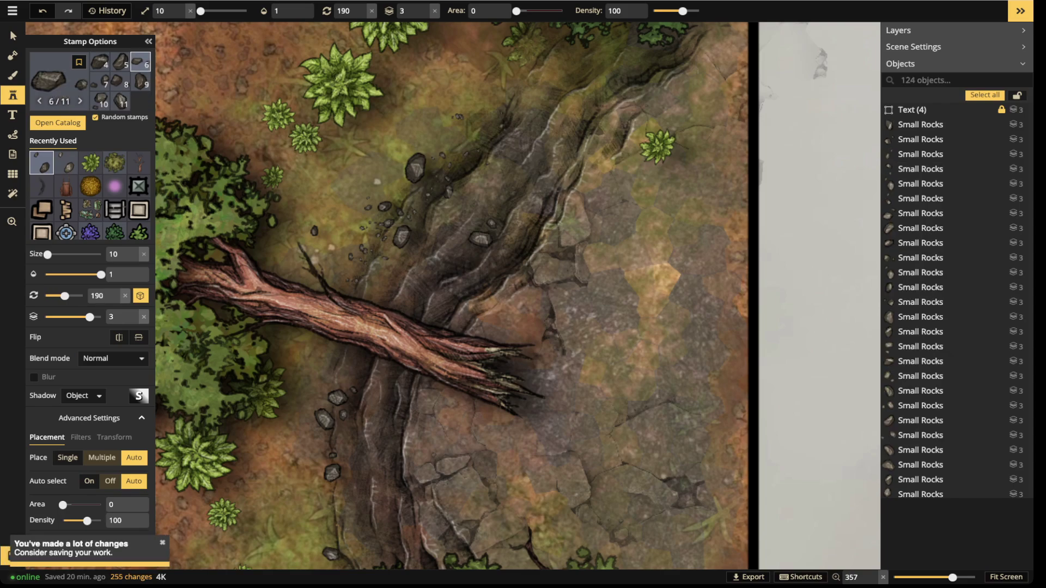
Scatter Small Rocks stamps at size 15 on the cliff above the fallen tree and along its road-side edge below the tree
click(180, 7)
click(180, 7)
click(180, 7)
click(180, 7)
scroll(180, 10, up, 1)
click(489, 173)
click(489, 122)
click(522, 98)
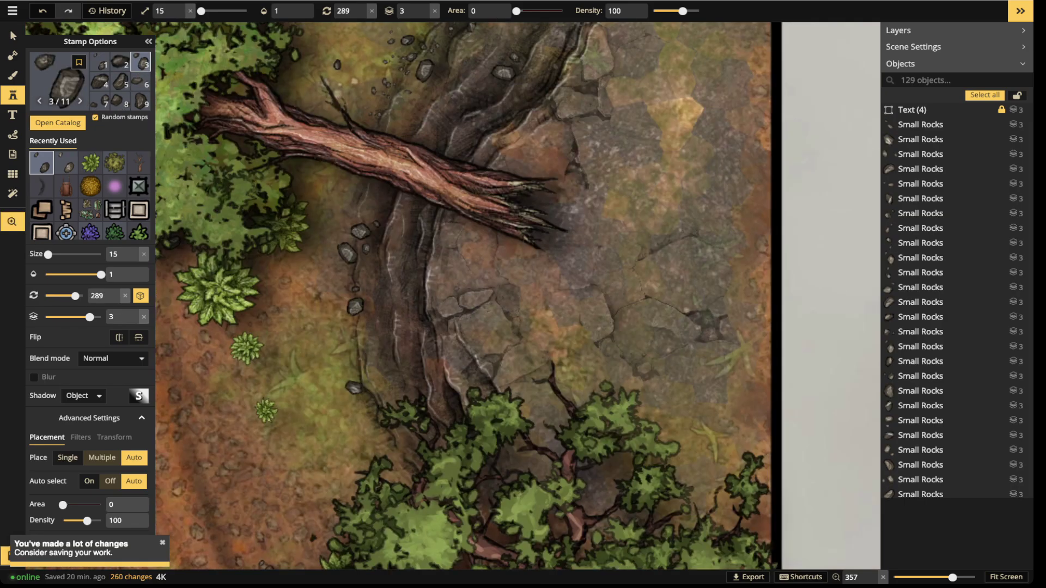
drag(463, 305, 466, 291)
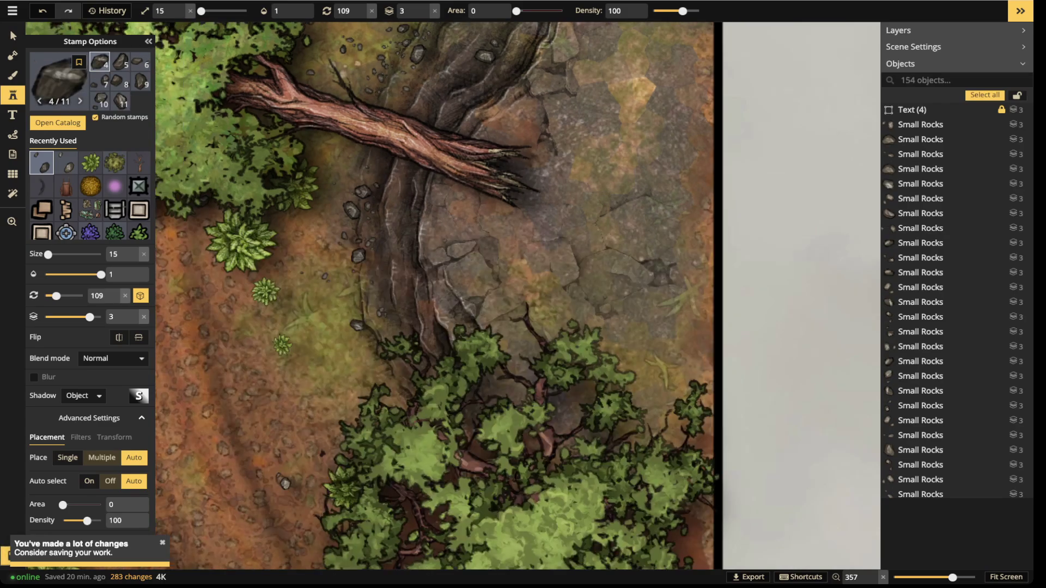
Place larger Small Rocks stamps at size 75 and brightness 90 on the rocky ground at the cliff's base, beside and below the fallen tree
scroll(436, 296, down, 3)
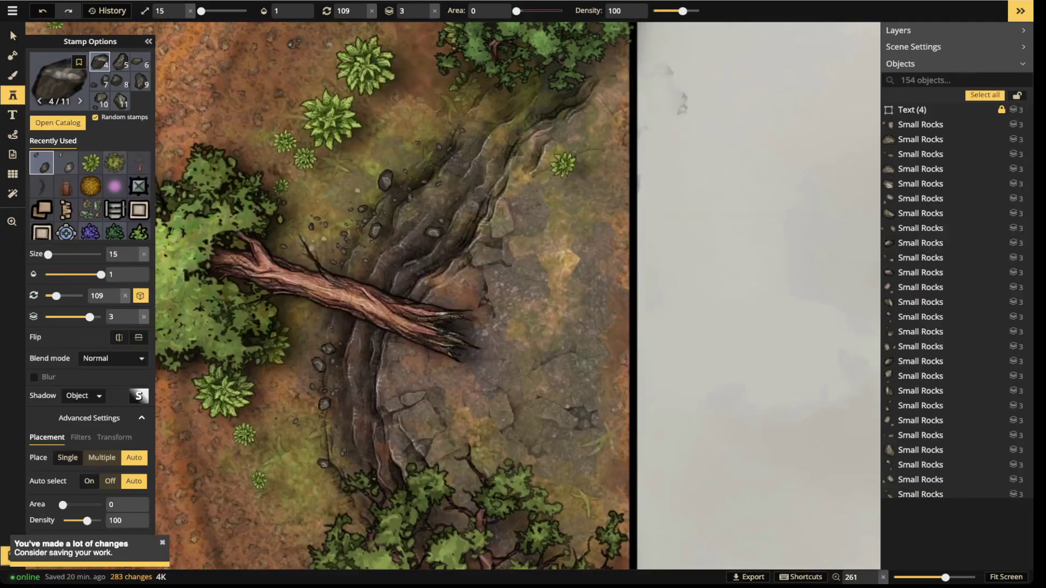
key(bracketright)
key(bracketright)
key(bracketright)
scroll(500, 277, up, 3)
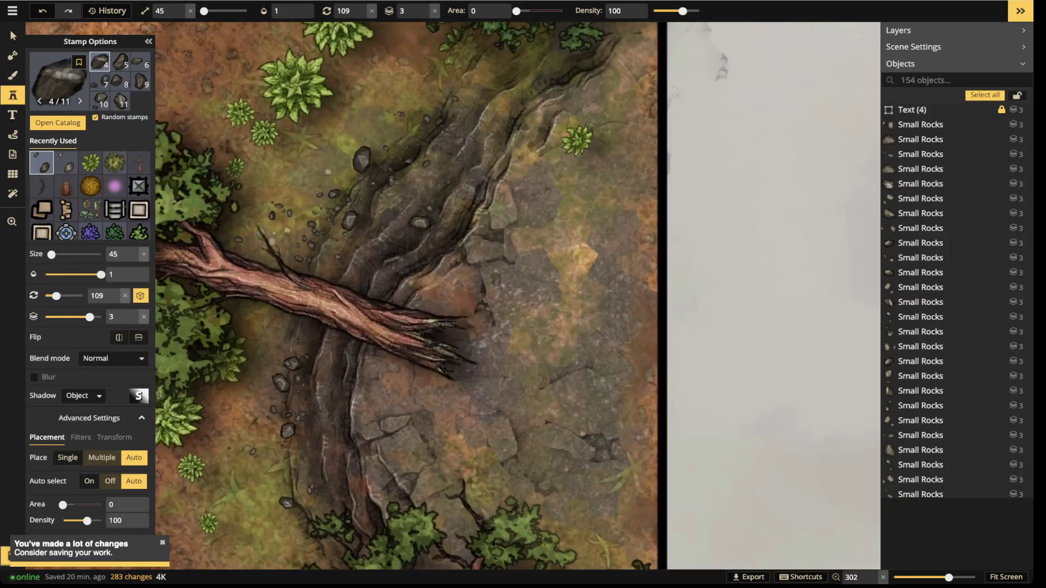
key(bracketright)
key(bracketright)
key(bracketright)
key(r)
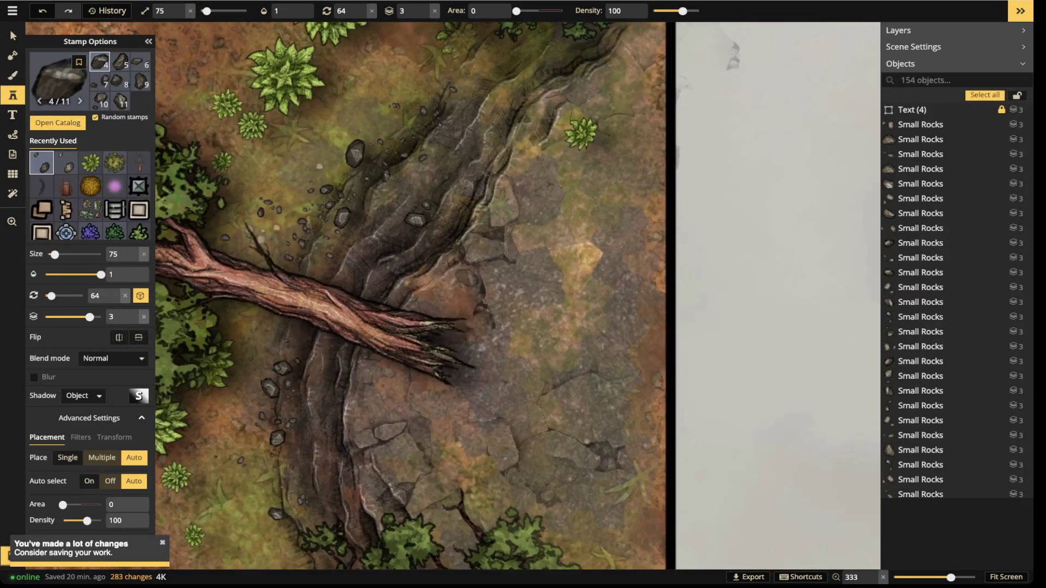
click(80, 438)
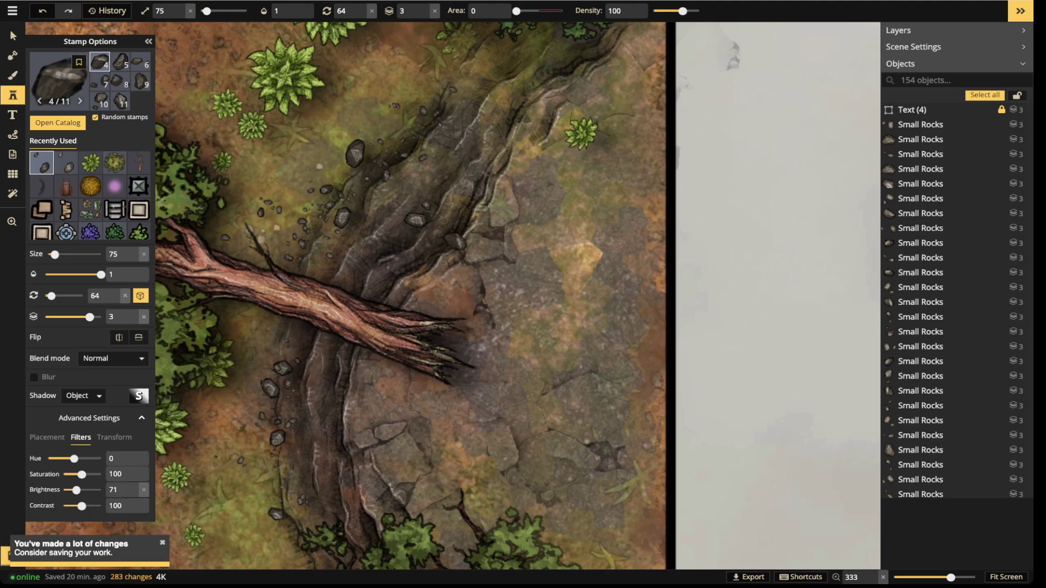
drag(76, 491, 79, 490)
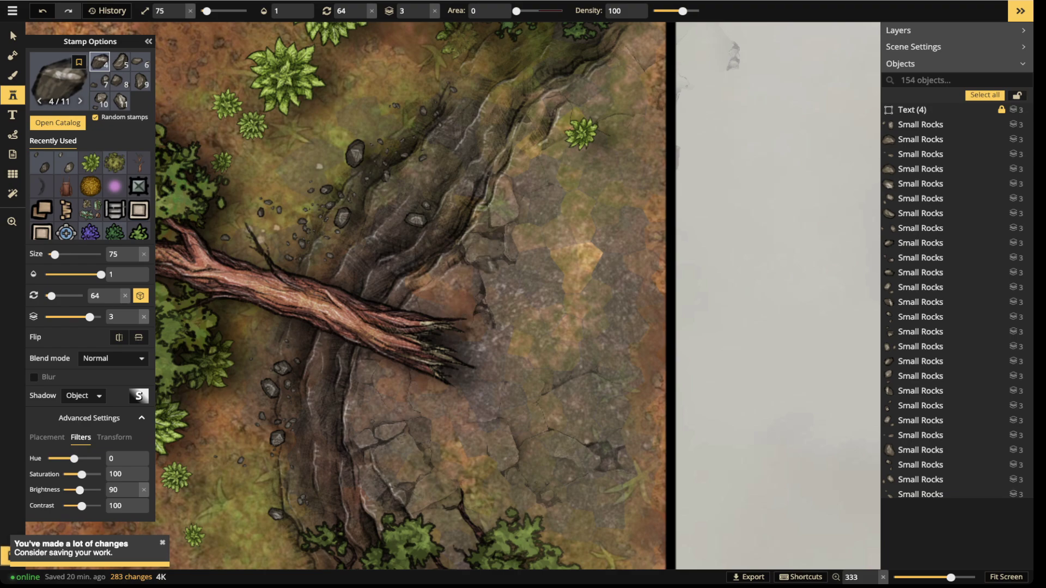
click(507, 297)
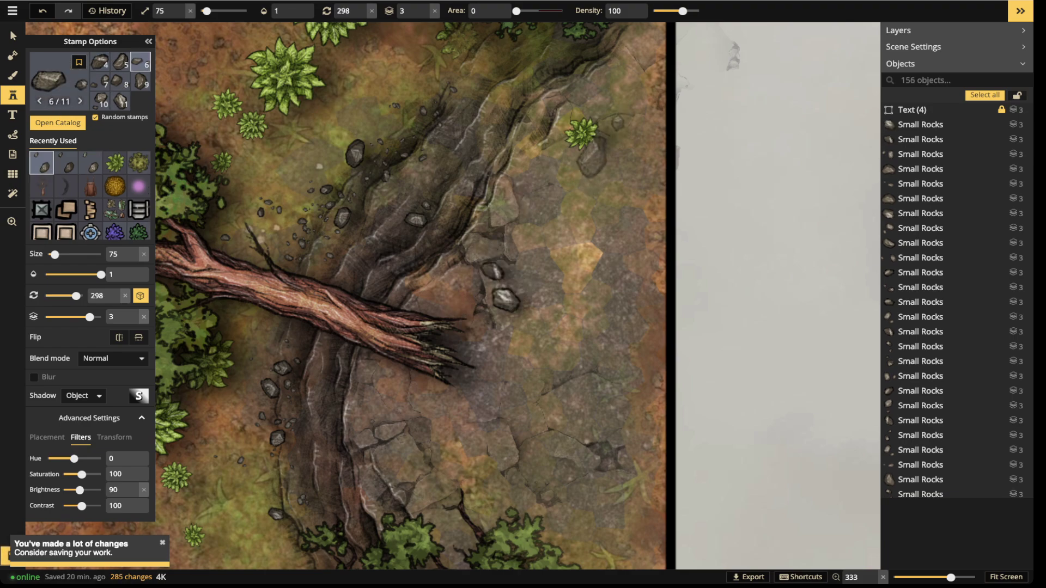
key(r)
click(418, 420)
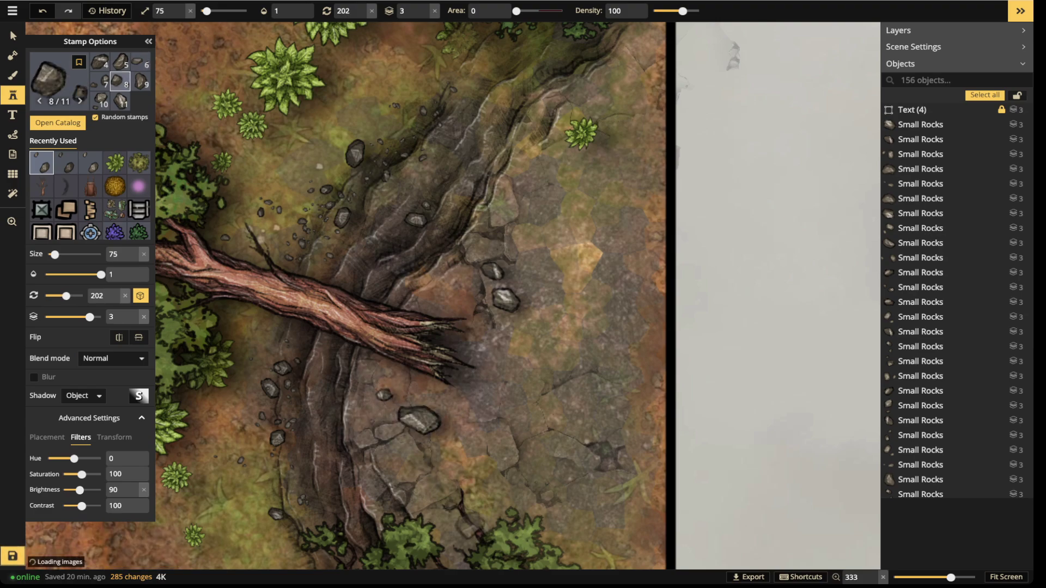
click(459, 531)
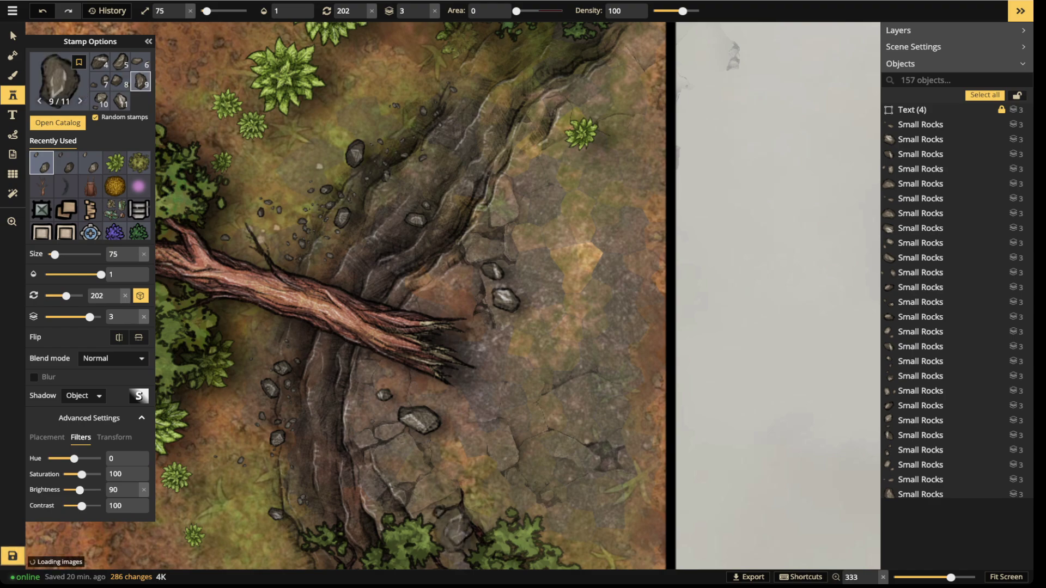
Scatter tiny Small Rocks stamps at sizes 10 to 20 around the larger rocks at the cliff's base
scroll(502, 322, down, 6)
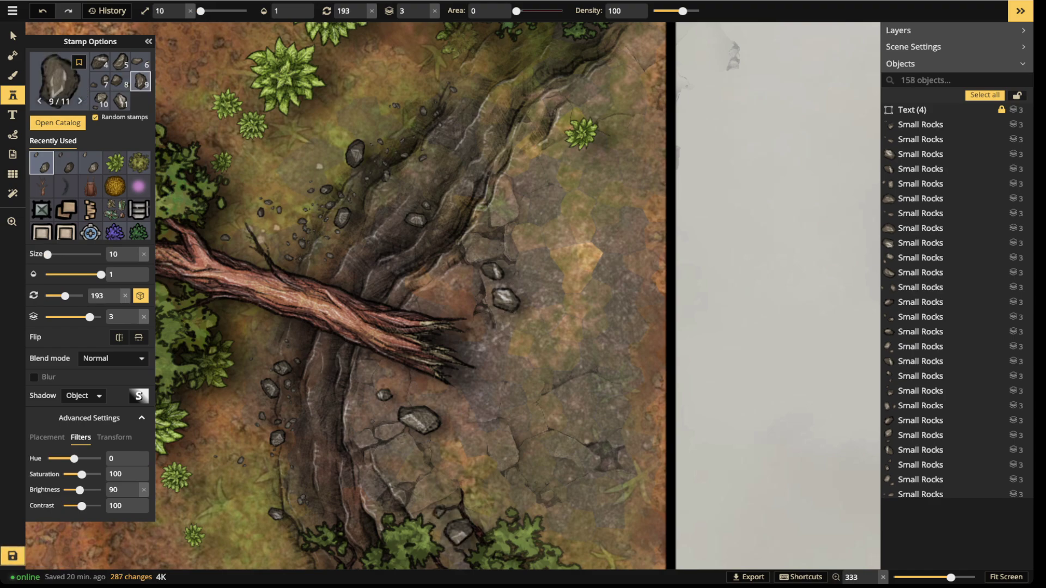
click(517, 277)
click(526, 264)
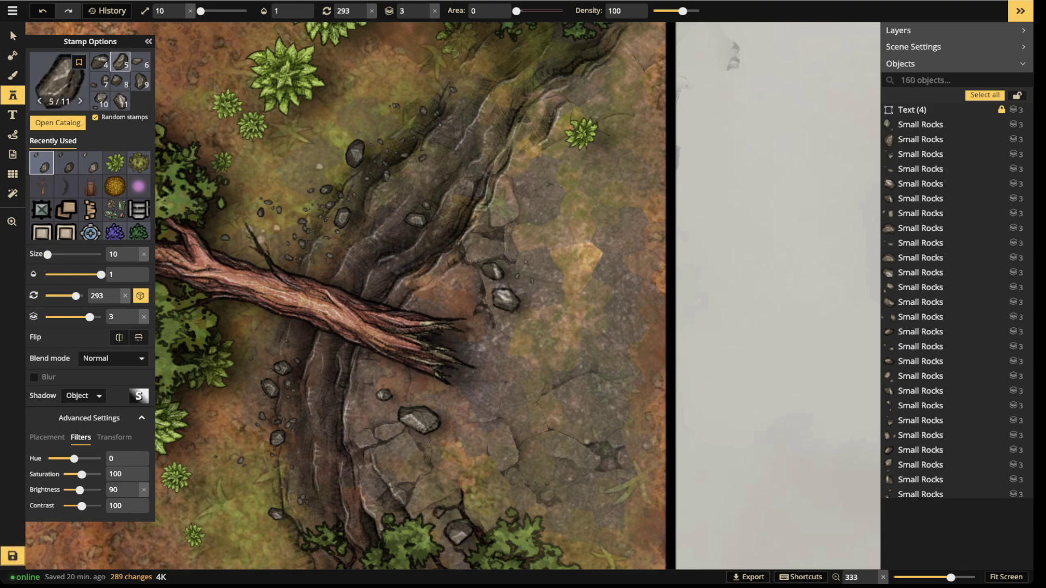
click(531, 281)
scroll(531, 281, up, 1)
click(464, 285)
click(384, 394)
click(404, 398)
click(453, 475)
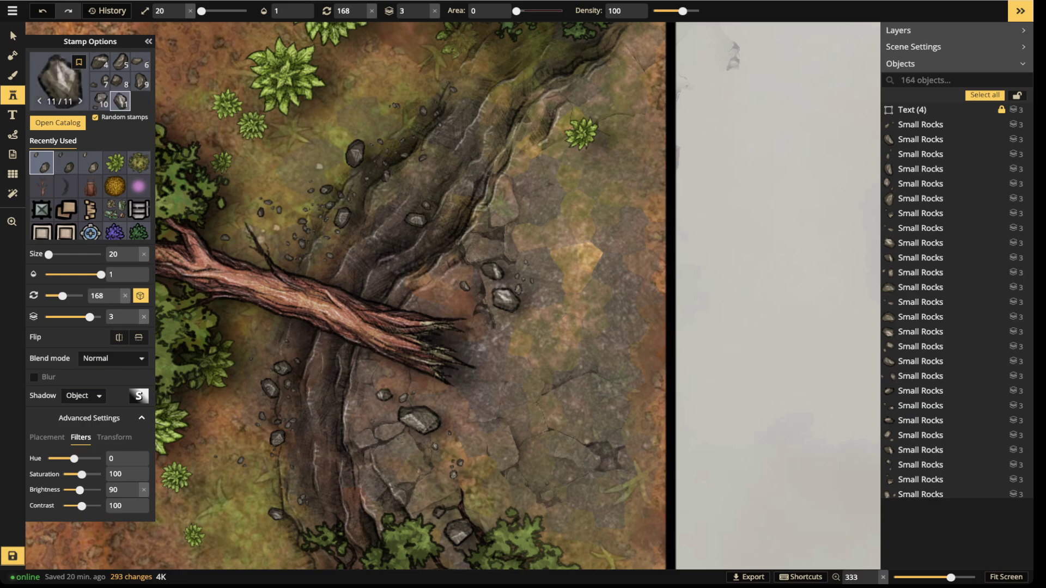
click(416, 470)
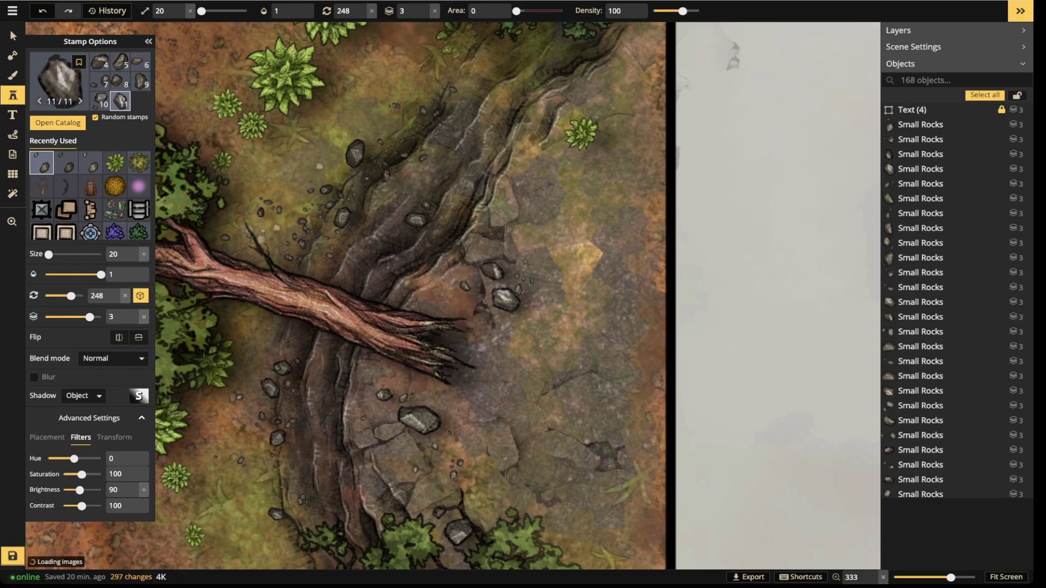
key(Escape)
scroll(323, 277, down, 6)
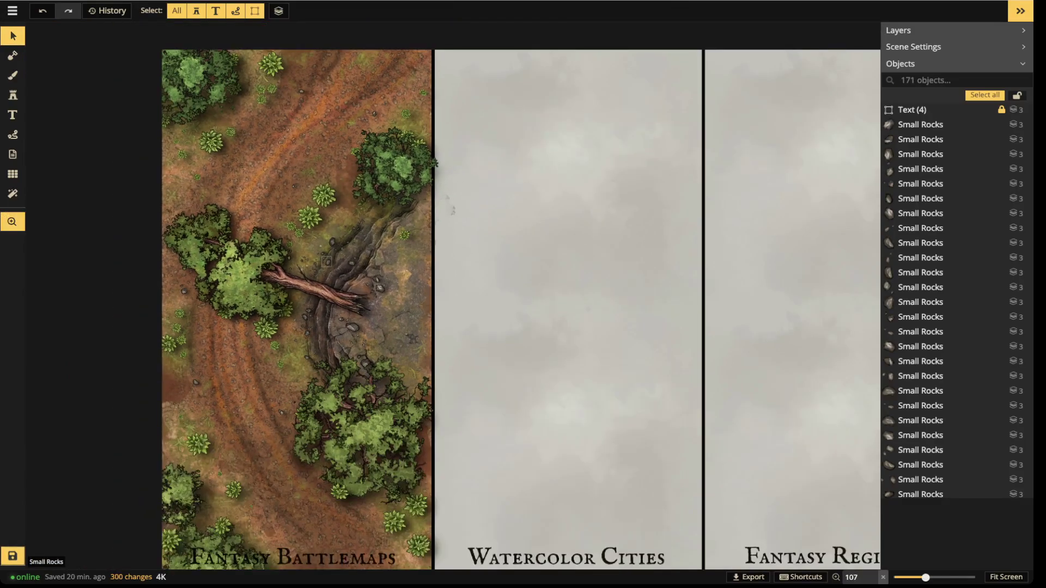
Add the cracked stone brush texture to the favorites, view the favorite textures, and return to the recently used ones
drag(327, 261, 387, 281)
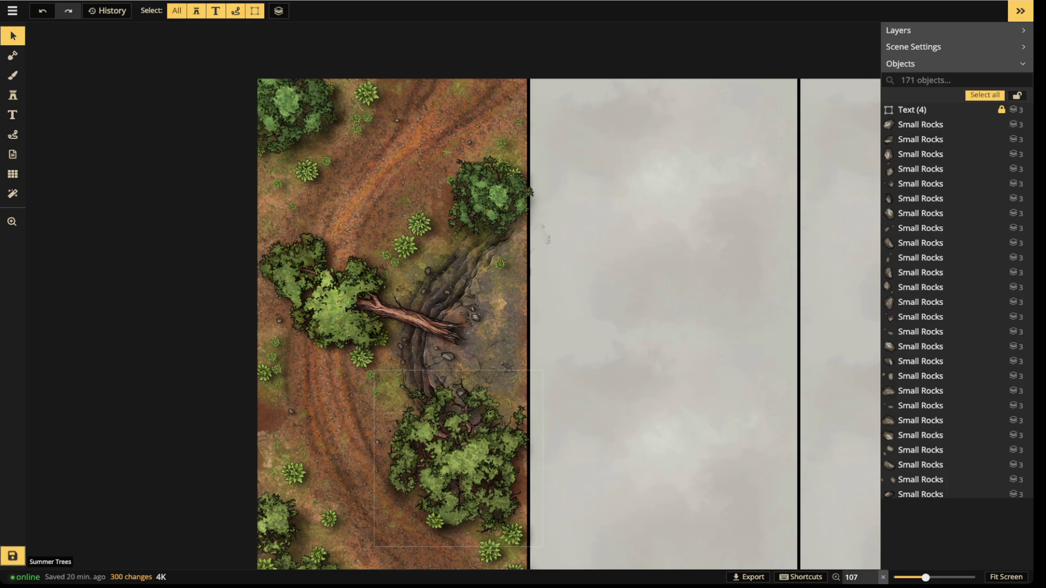
click(12, 76)
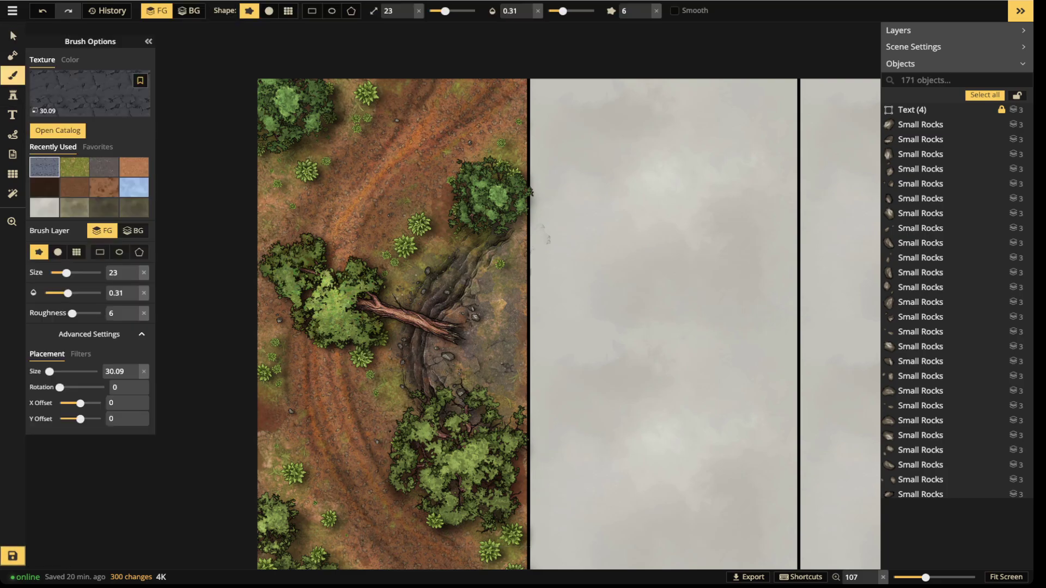
click(103, 166)
click(45, 167)
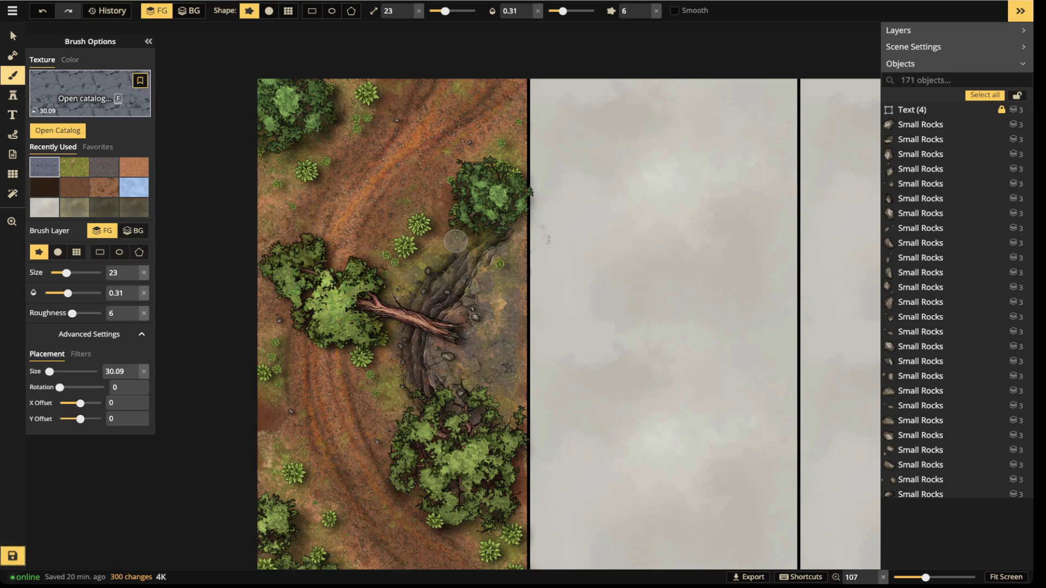
click(140, 81)
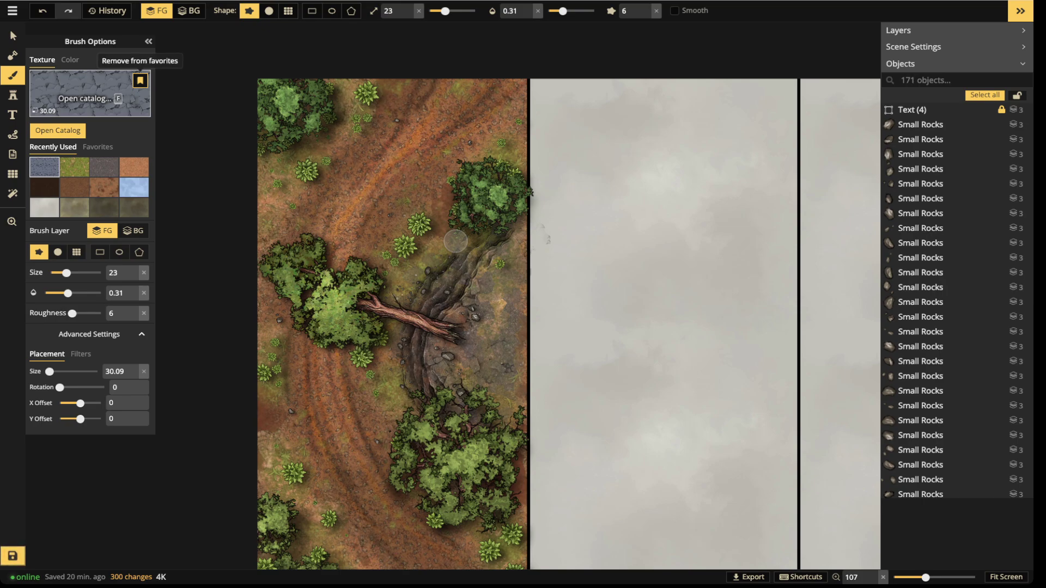
click(98, 146)
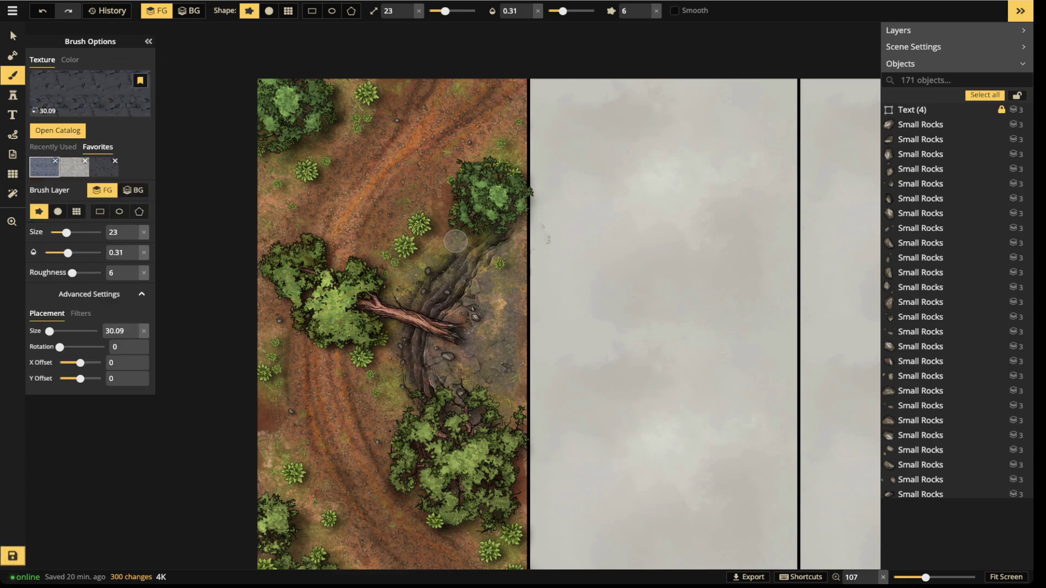
click(52, 146)
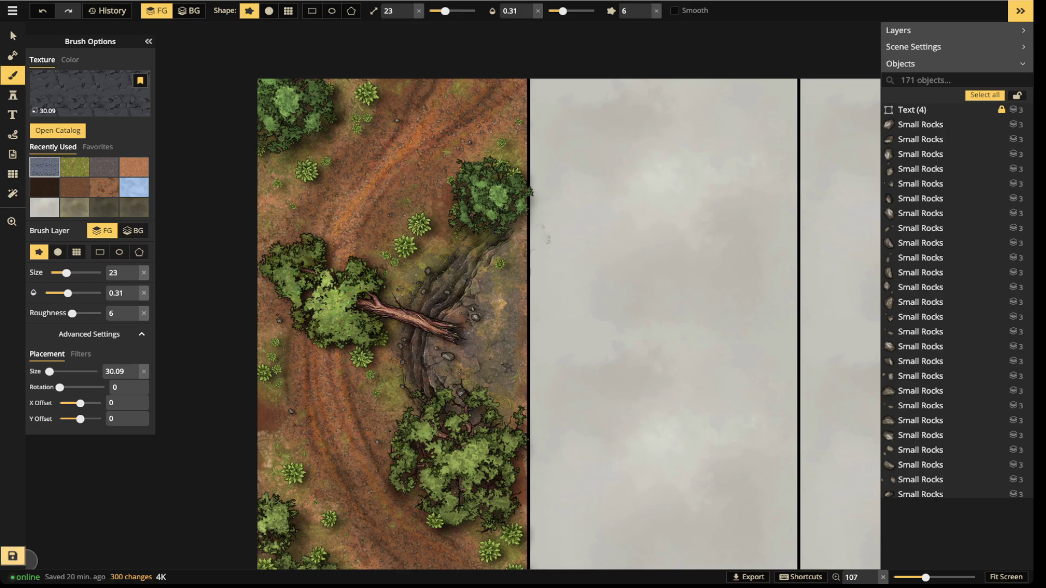
Save the map and switch from the brush back to the selection tool
click(23, 558)
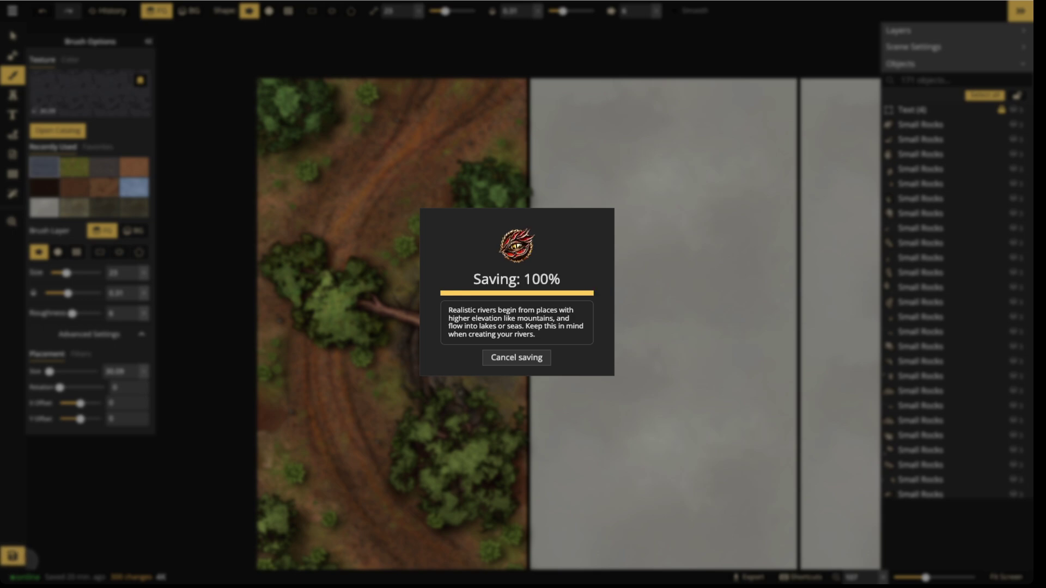
scroll(387, 274, down, 3)
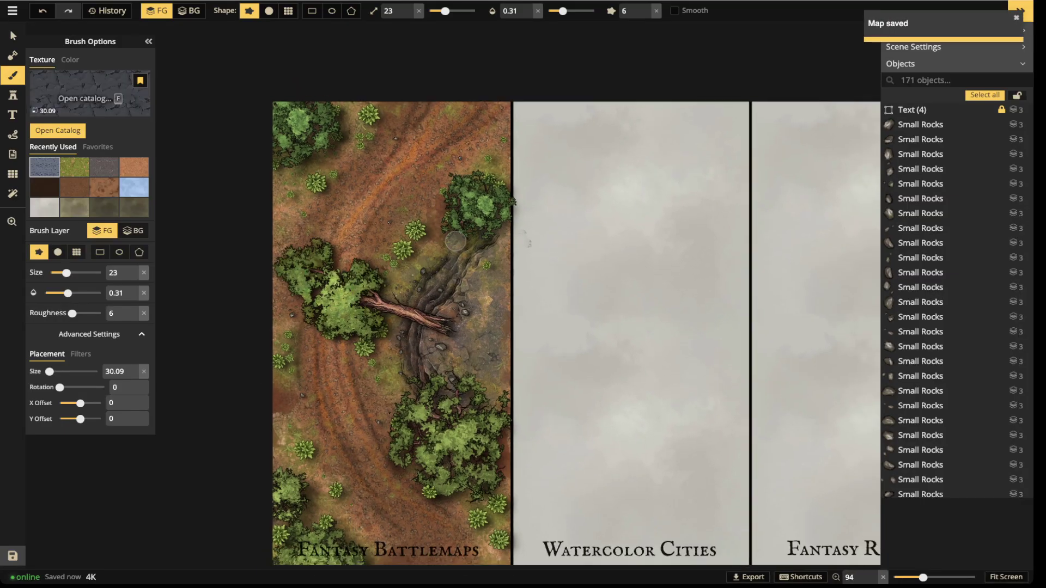
click(13, 36)
scroll(226, 251, down, 2)
drag(305, 283, 372, 281)
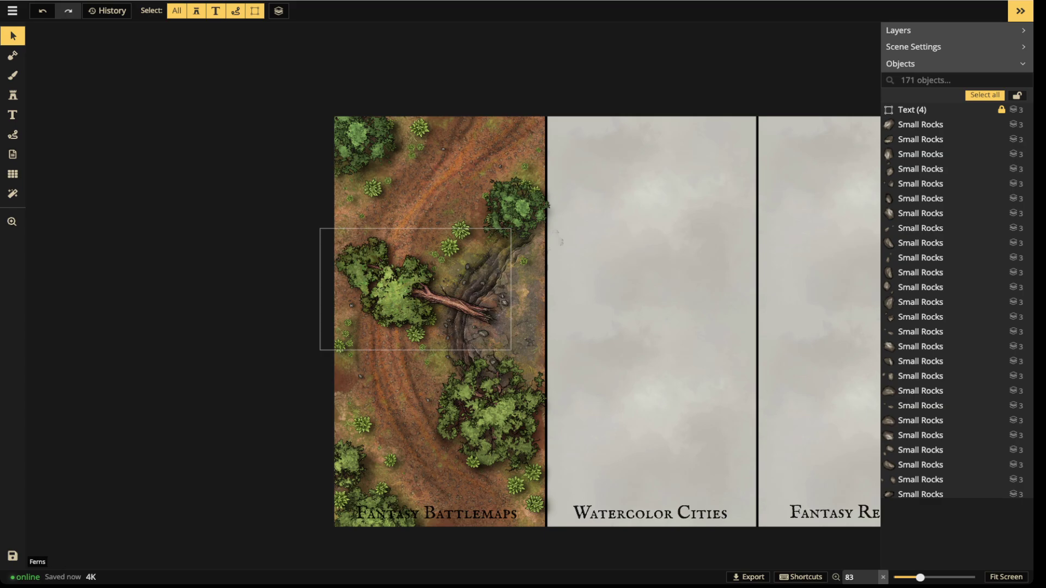
scroll(479, 414, up, 4)
scroll(359, 393, down, 4)
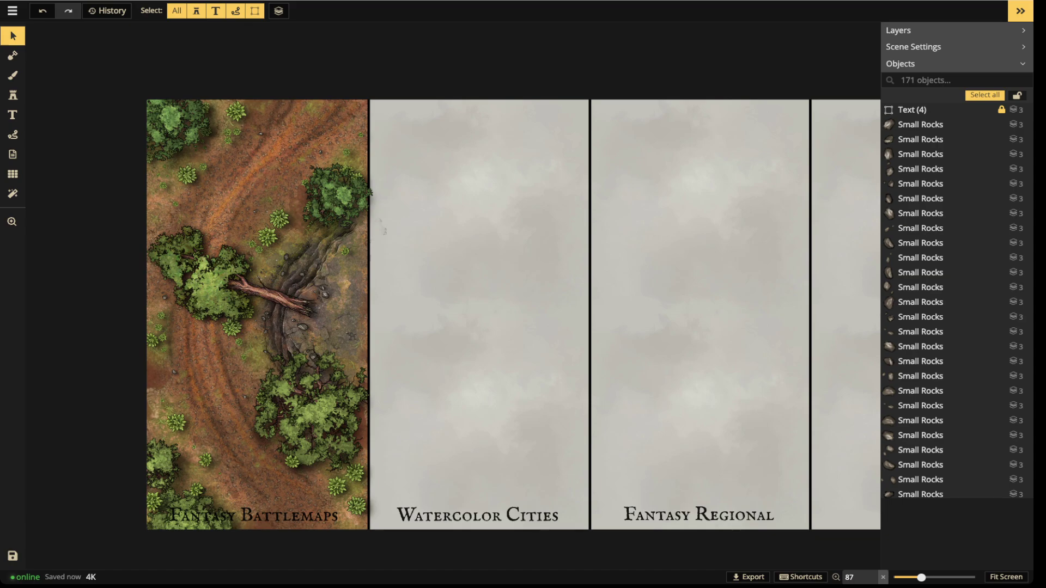
scroll(395, 230, up, 2)
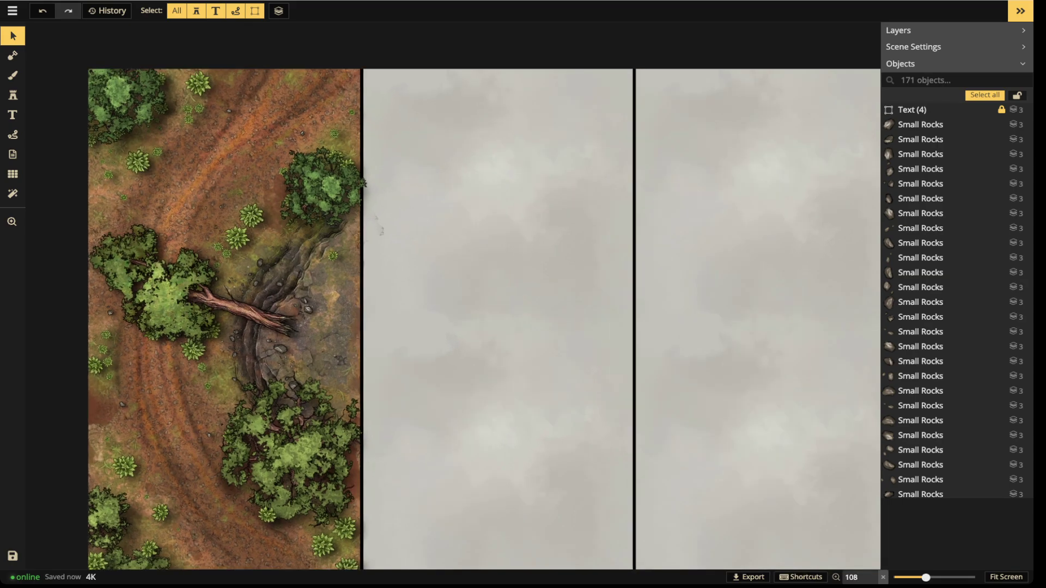
Change the stamp catalog's style filter from Fantasy Battlemaps 2.0 to Watercolor Cities
scroll(429, 239, down, 1)
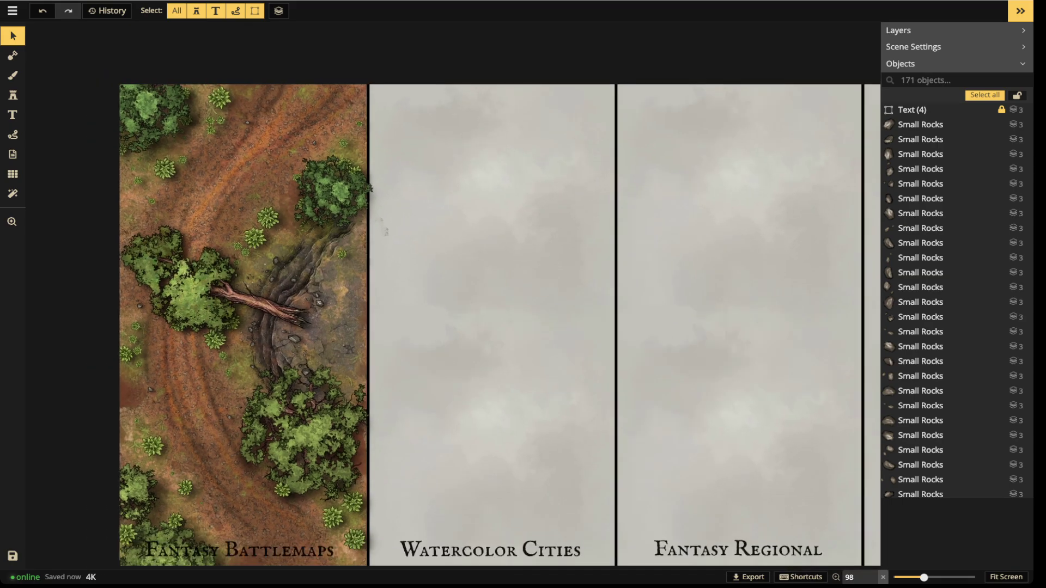
click(13, 95)
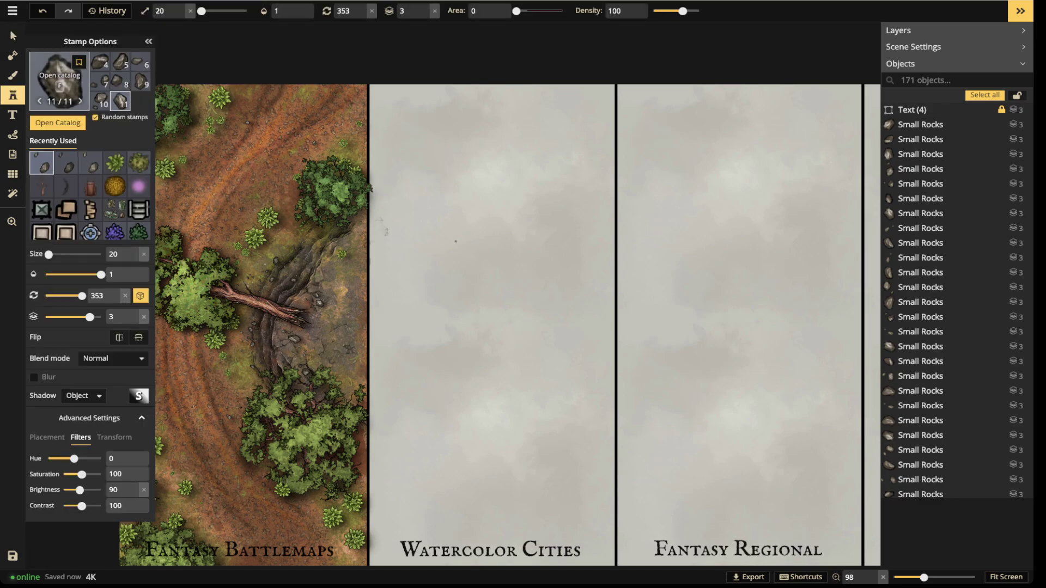
key(f)
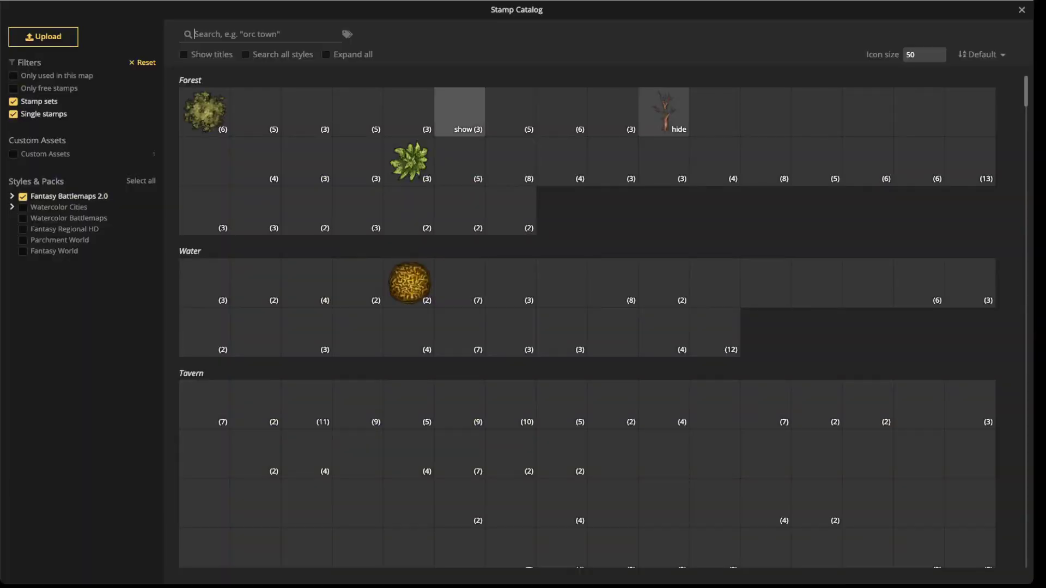
click(23, 196)
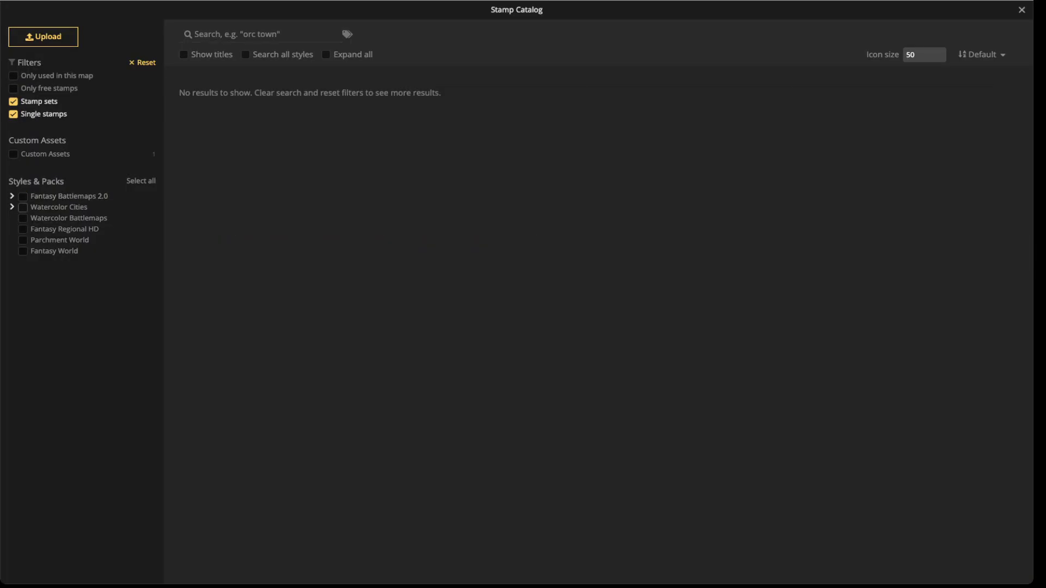
click(23, 208)
key(Escape)
Check the style filters in the brush's texture catalog and close the catalog
key(b)
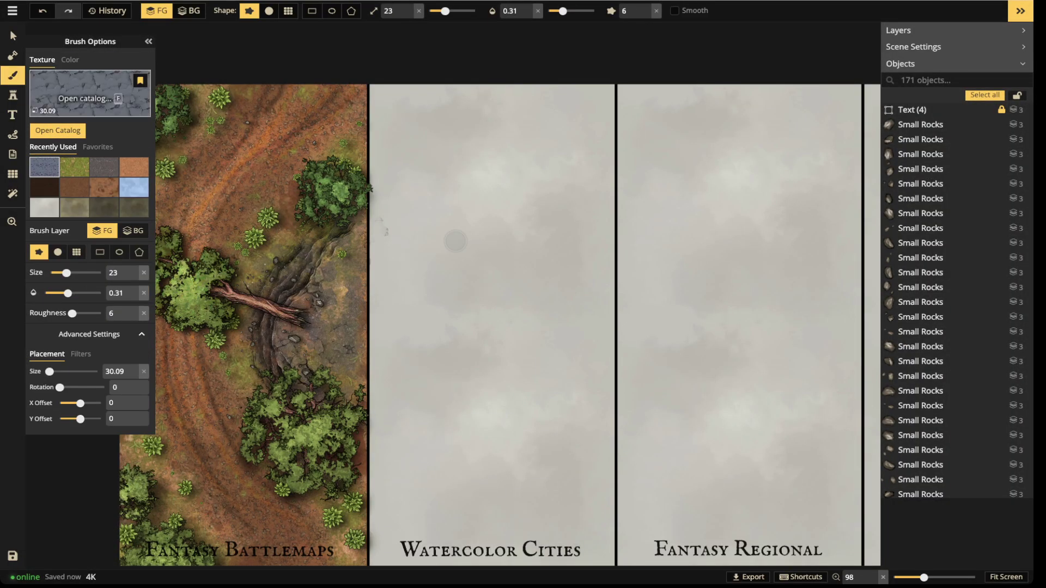
key(f)
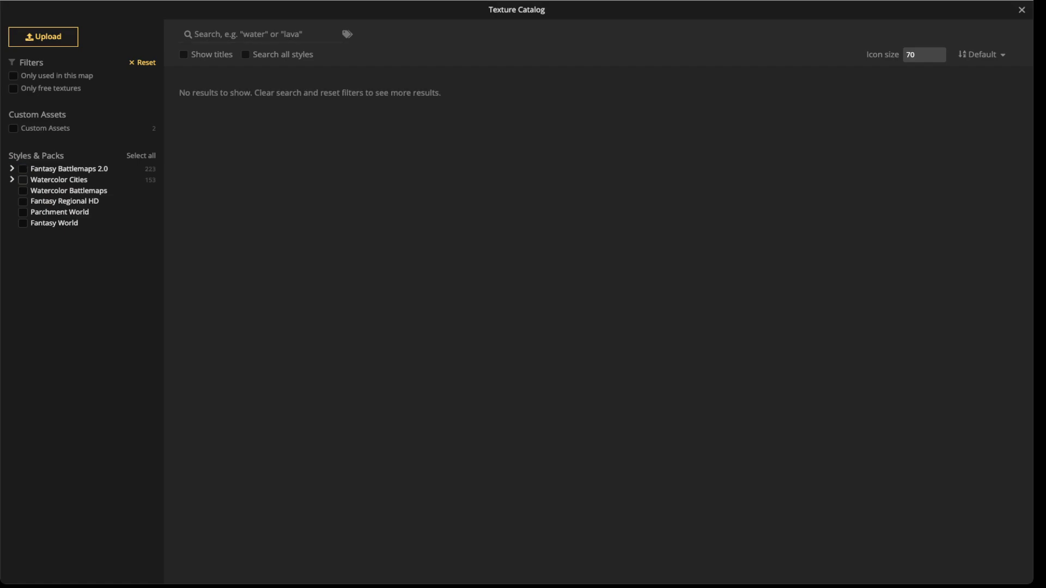
key(Escape)
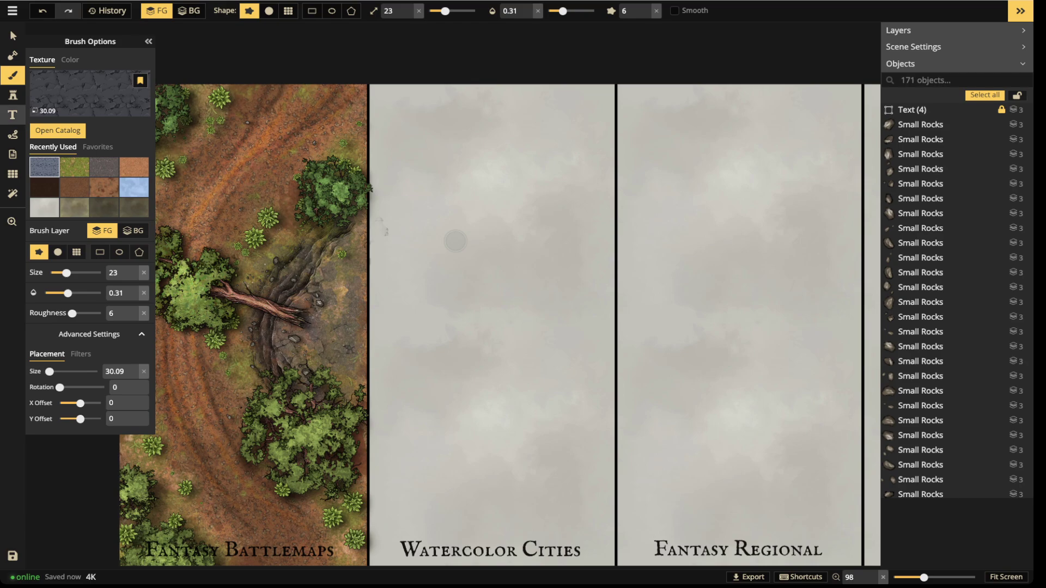
Set up the Path tool for free-drawn dotted lines in black
click(13, 134)
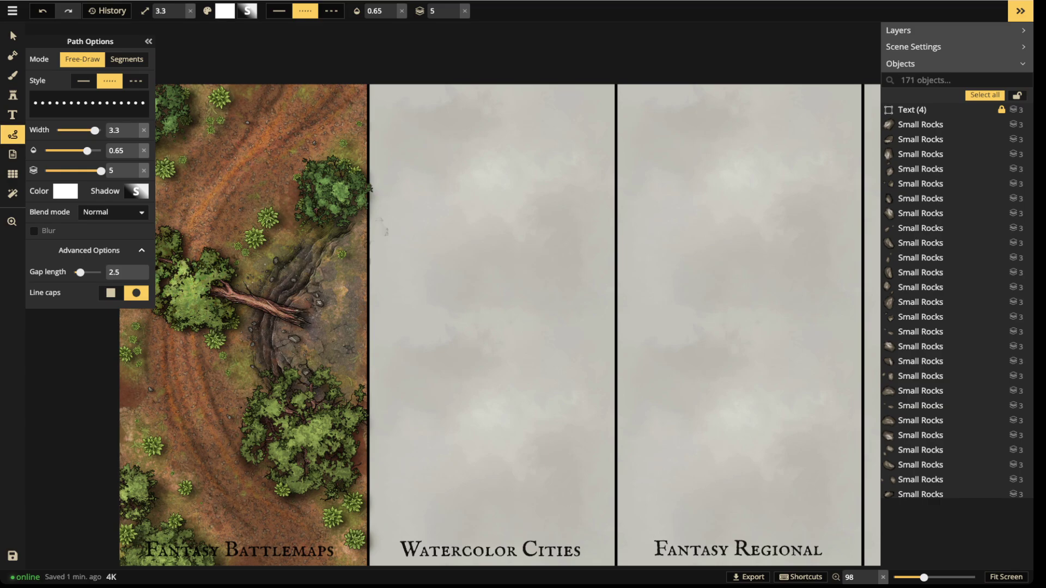
scroll(230, 551, down, 1)
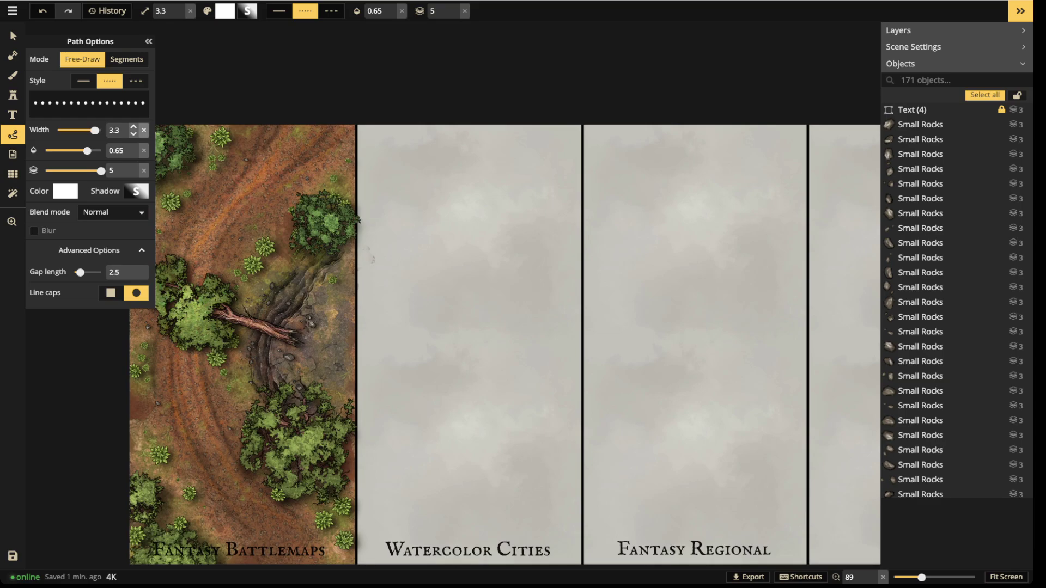
click(84, 81)
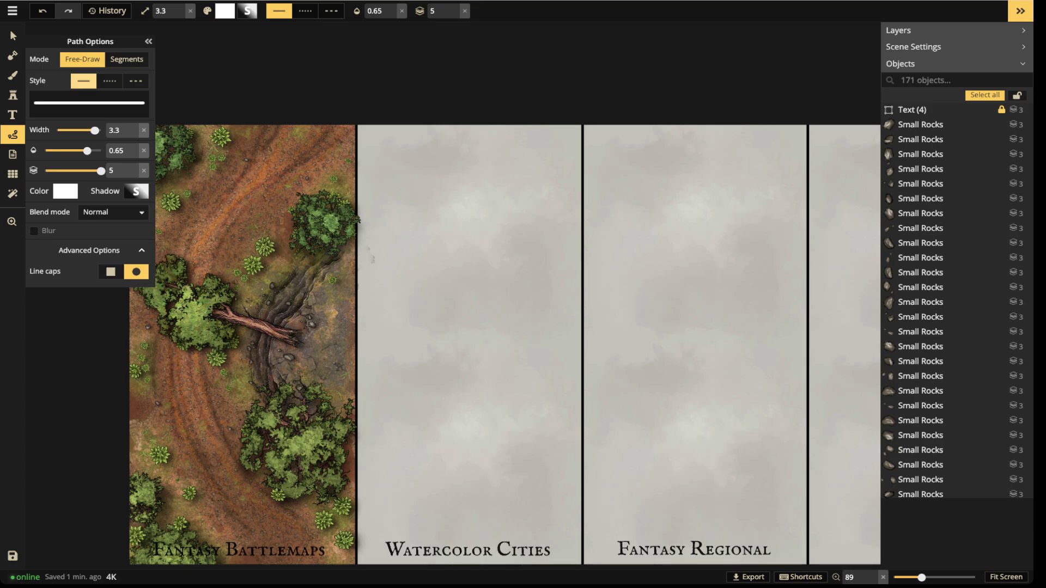
scroll(349, 272, up, 1)
scroll(489, 319, up, 3)
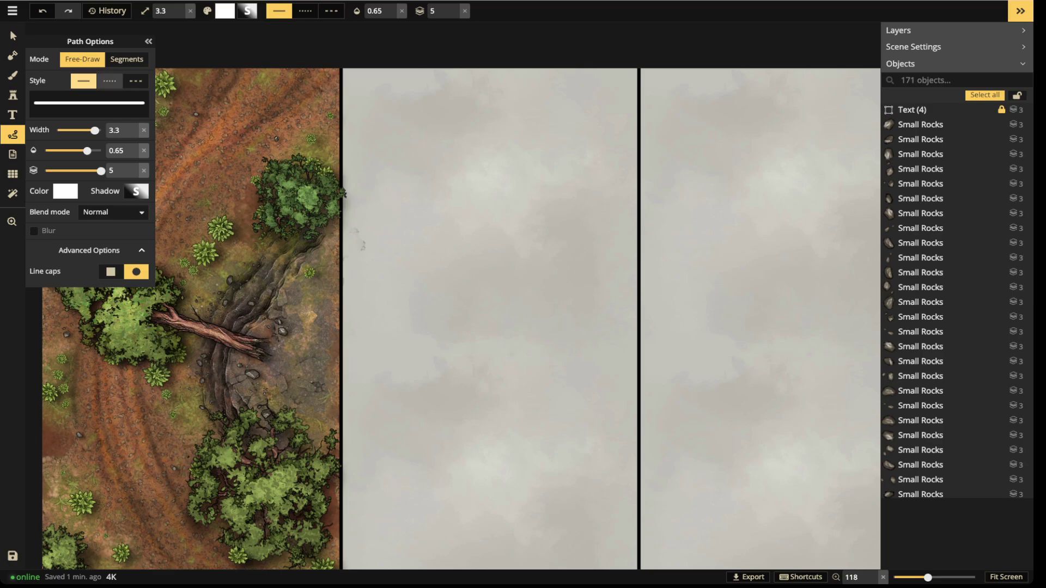
click(110, 81)
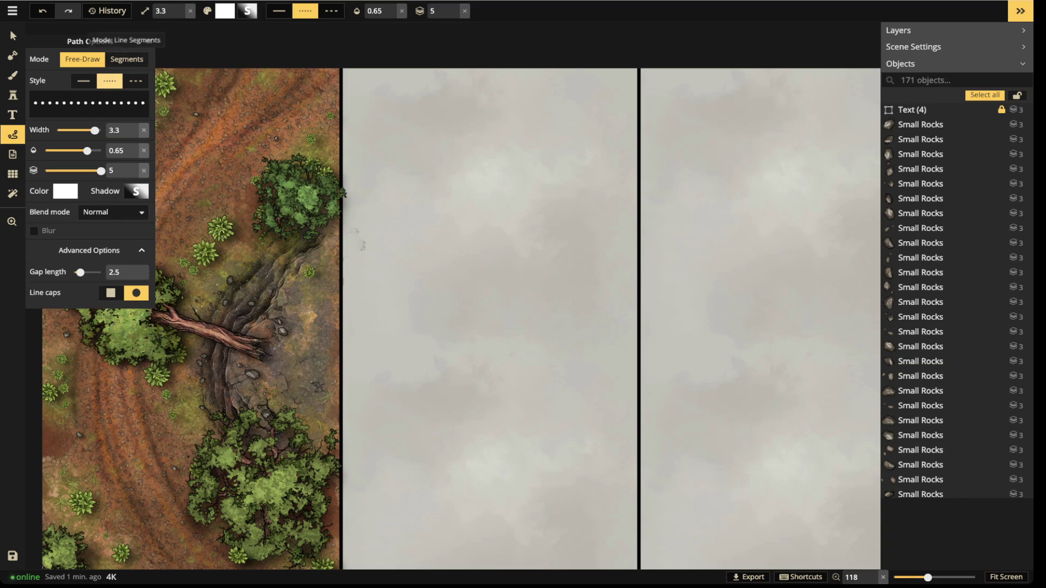
click(65, 191)
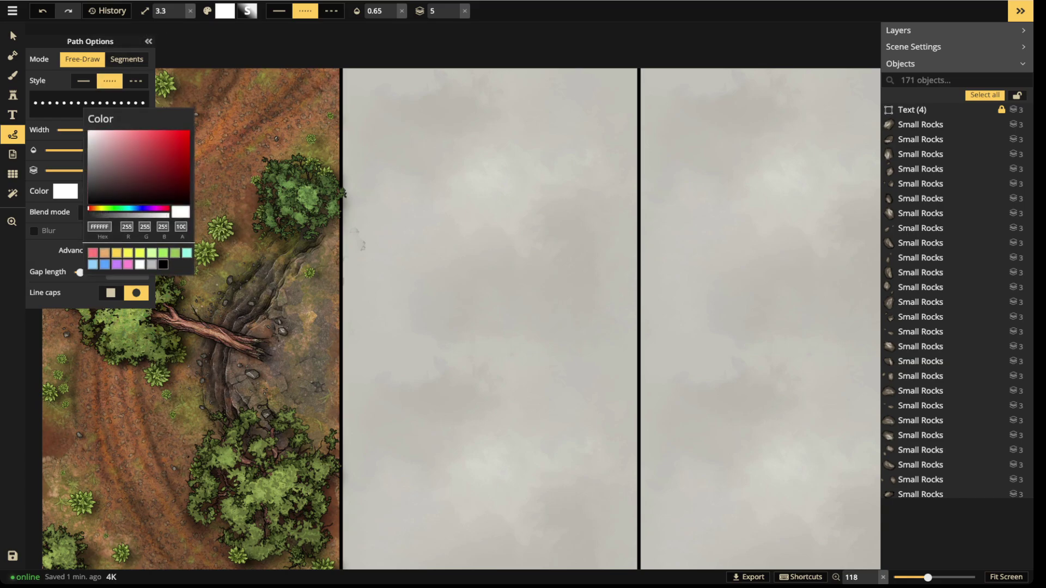
click(163, 265)
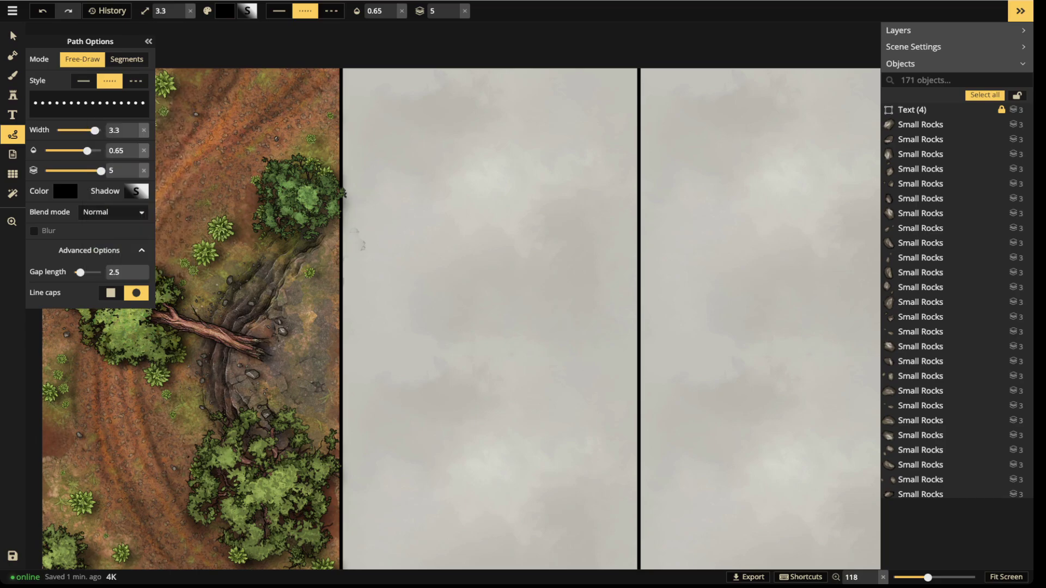
Tune the dotted path style on a trial line to gap length 1.5 and width 1.9, and remove the trial line
drag(460, 257, 550, 369)
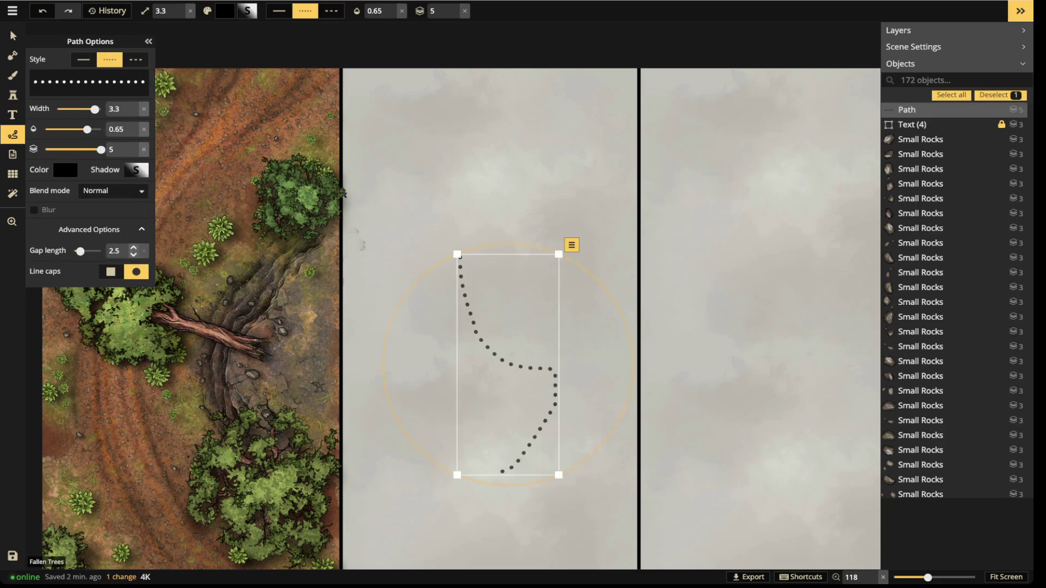
drag(80, 251, 78, 252)
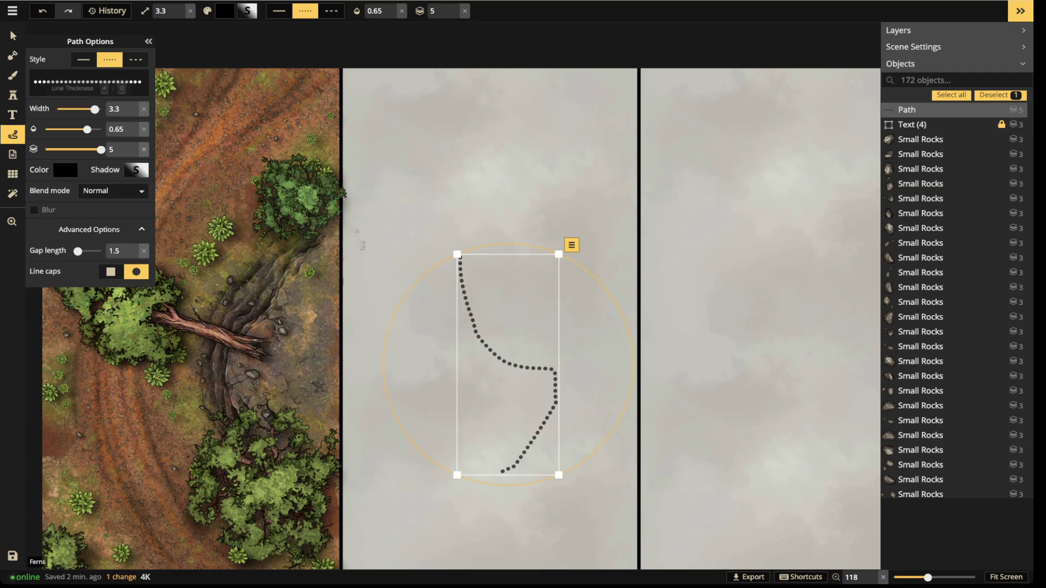
drag(95, 109, 87, 109)
key(Escape)
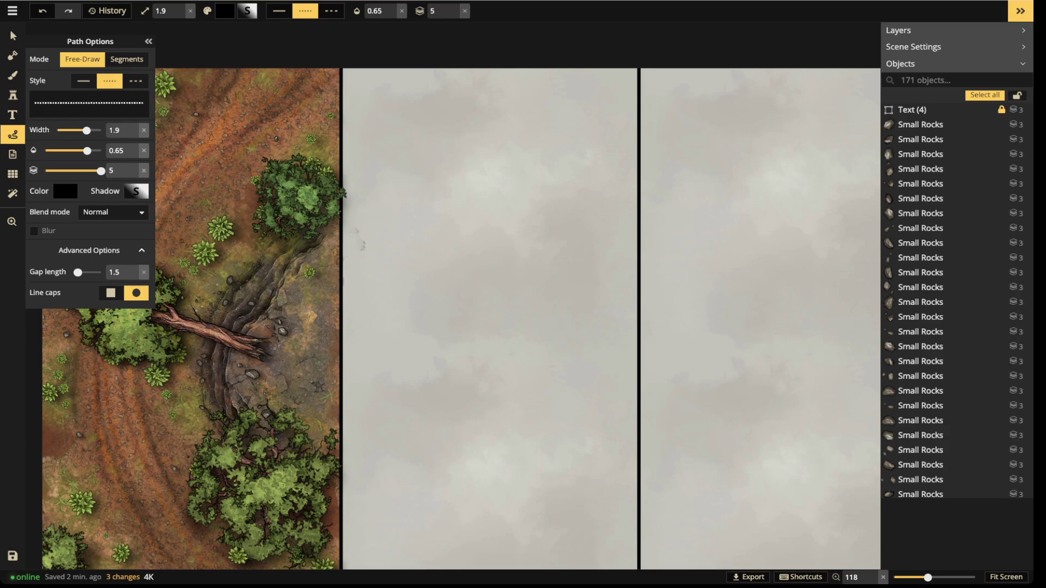
Try a winding dotted road diagonally across the Watercolor Cities panel, replacing a straight attempt and adjusting its position and size
drag(352, 388, 617, 206)
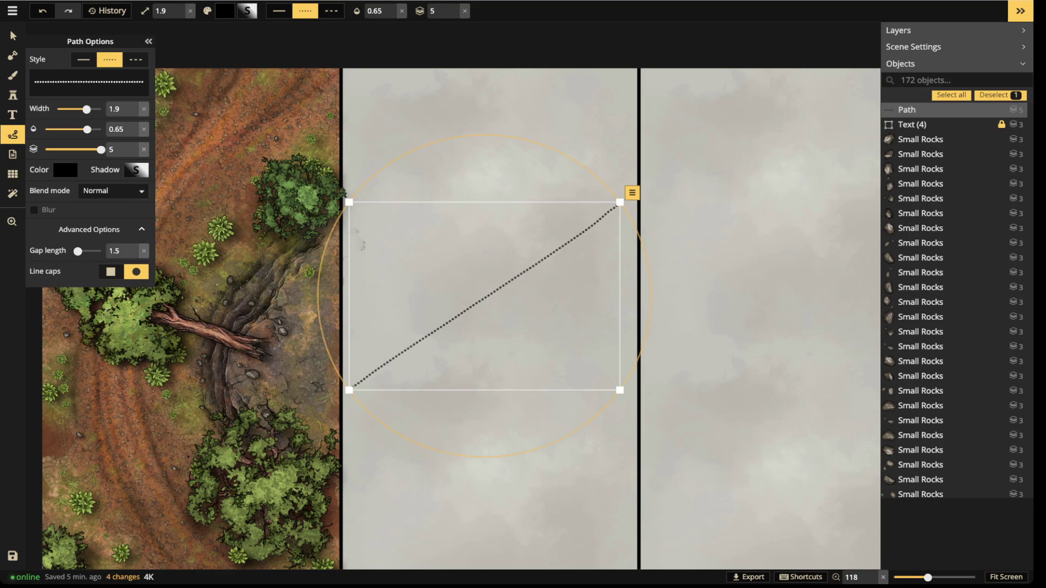
key(Delete)
mouse_move(350, 408)
mouse_down()
mouse_move(445, 327)
mouse_move(478, 211)
mouse_move(570, 132)
mouse_up()
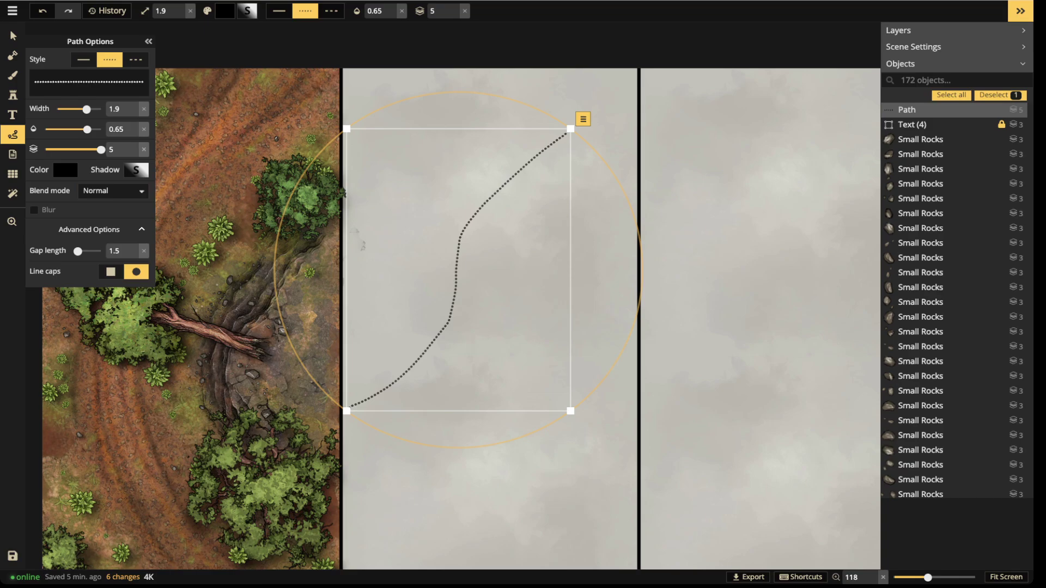
drag(457, 273, 490, 306)
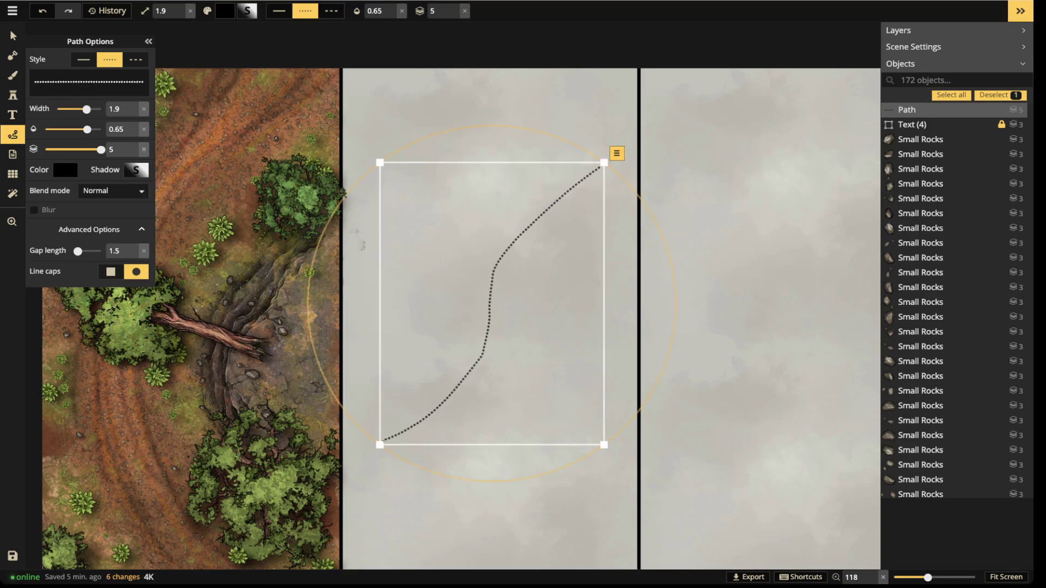
drag(604, 163, 615, 147)
drag(494, 296, 482, 308)
drag(367, 457, 368, 453)
key(Escape)
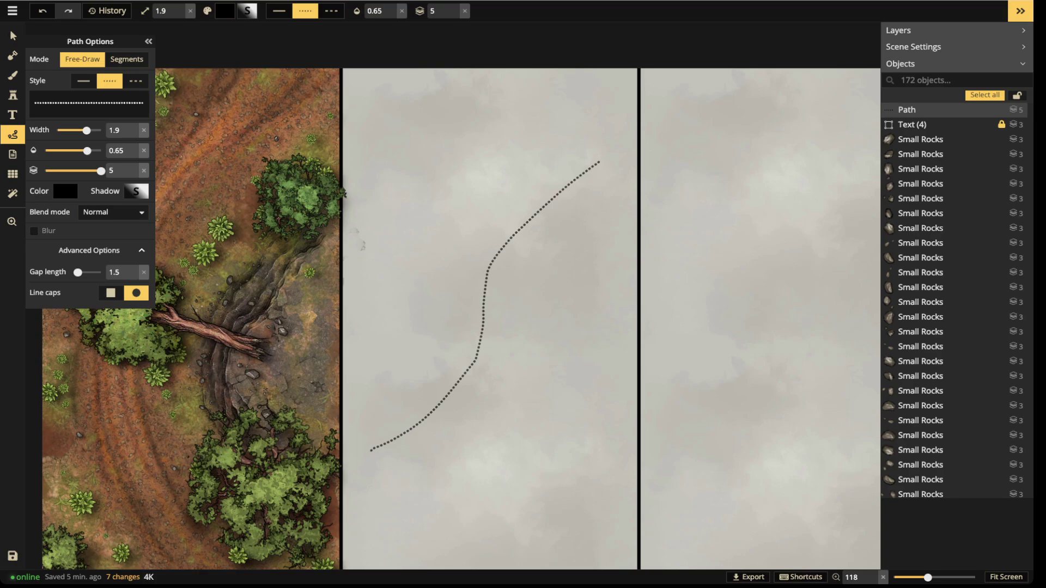
Try branch roads leading off the winding road, and delete all the trial roads from the panel
mouse_move(489, 265)
mouse_down()
mouse_move(427, 188)
mouse_move(421, 89)
mouse_up()
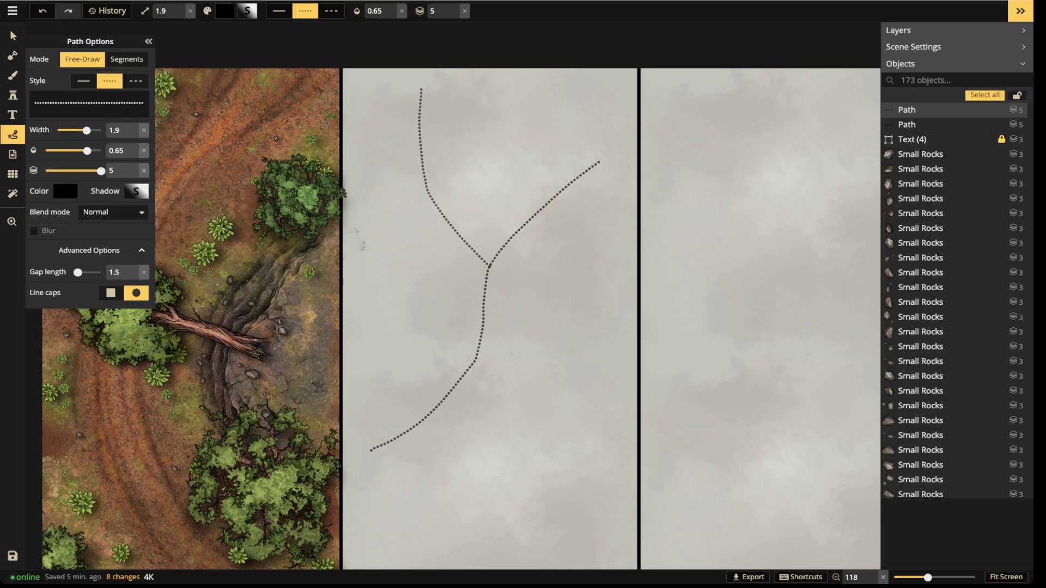
mouse_move(490, 266)
mouse_down()
mouse_move(565, 345)
mouse_move(587, 508)
mouse_up()
key(ctrl+z)
click(13, 36)
click(484, 294)
key(Delete)
click(458, 233)
key(Delete)
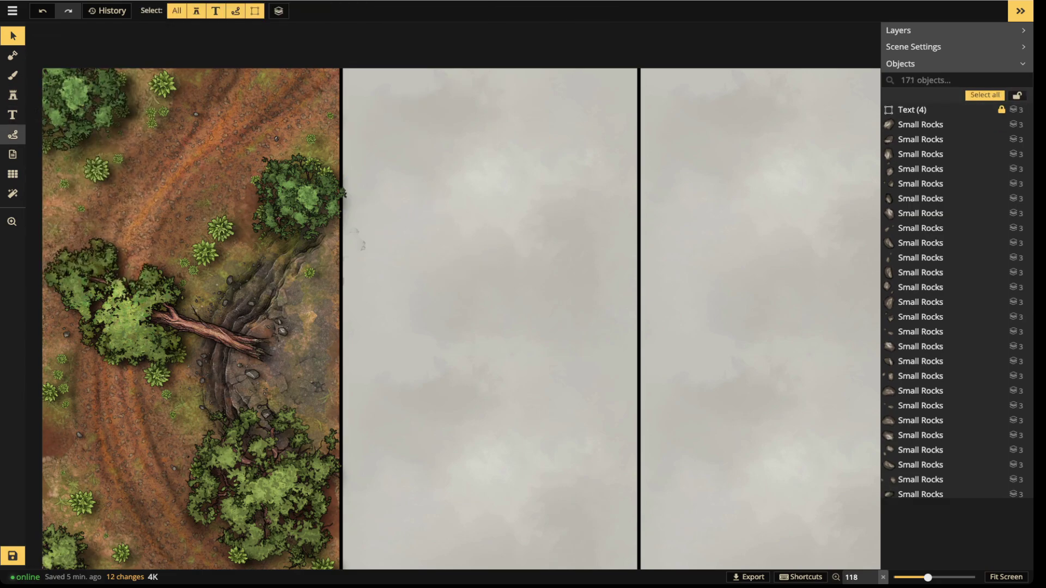
drag(614, 188, 560, 250)
Draw two crossing dotted main roads diagonally across the Watercolor Cities panel and lower the opacity of the second, longer road
click(12, 134)
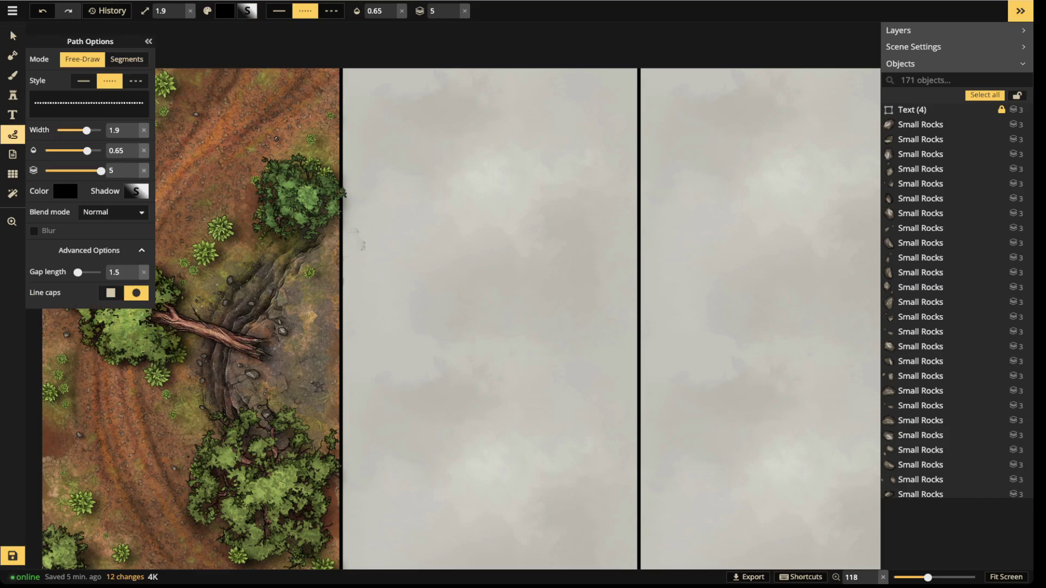
drag(607, 210, 369, 351)
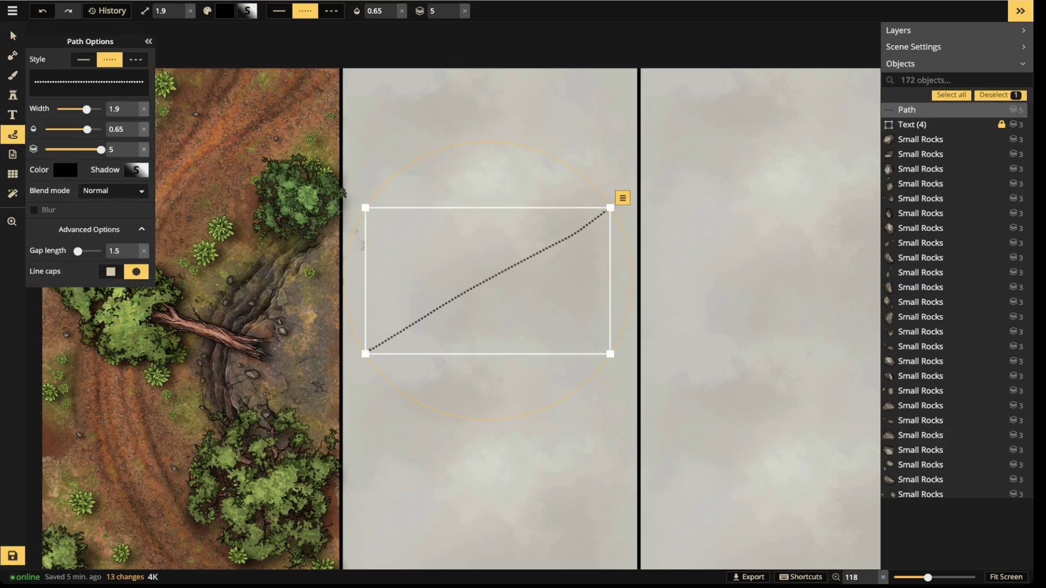
key(Escape)
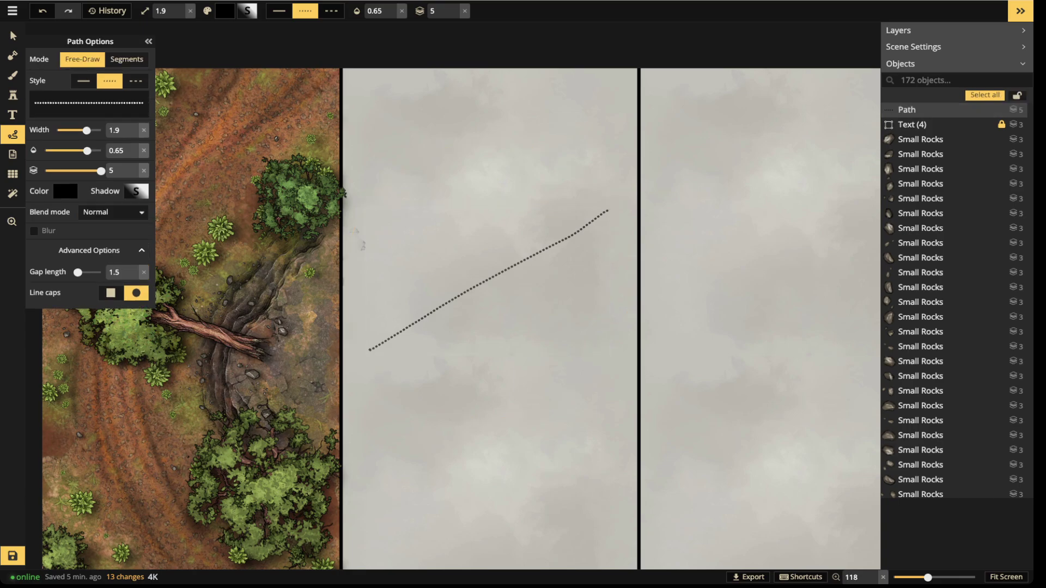
drag(426, 227, 635, 511)
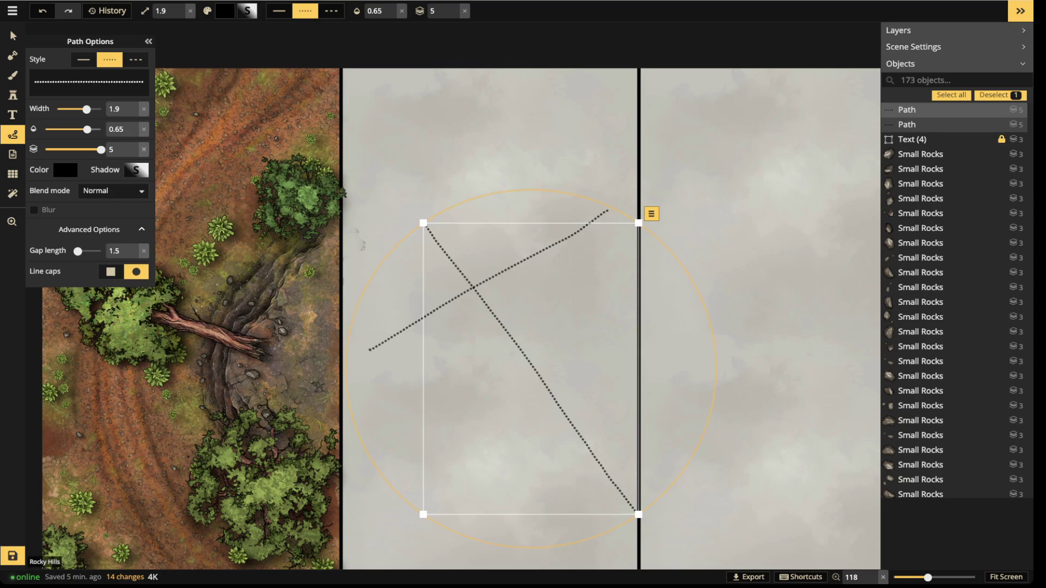
mouse_move(88, 129)
mouse_down()
mouse_move(63, 129)
mouse_move(77, 129)
mouse_up()
key(Escape)
Draw faint dotted side streets at opacity 0.19 branching off the lower part of the longer main road
drag(78, 150, 60, 151)
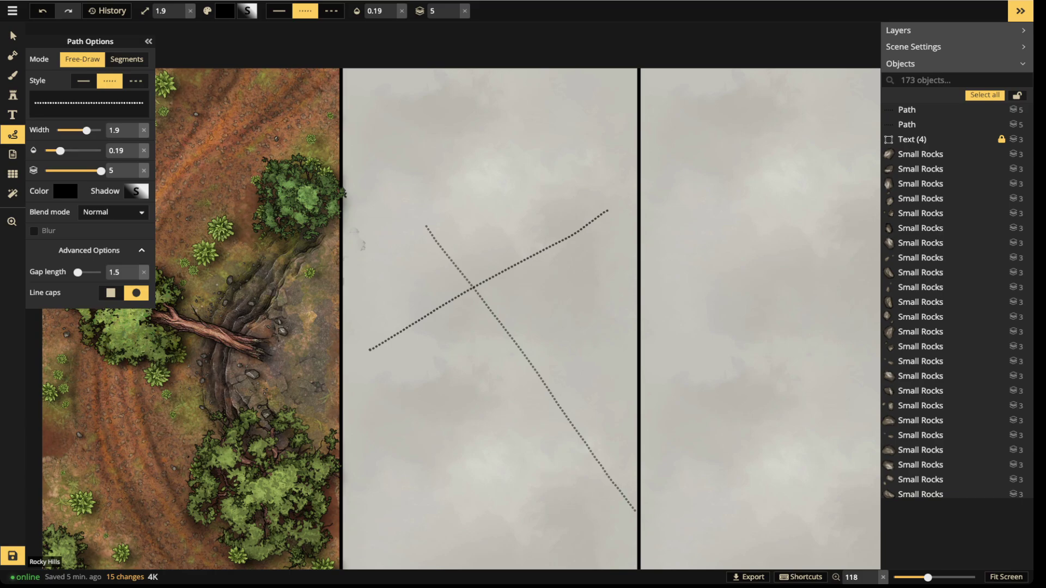
drag(513, 333, 572, 297)
drag(511, 335, 466, 365)
key(Escape)
mouse_move(554, 397)
mouse_down()
mouse_move(583, 386)
mouse_move(569, 365)
mouse_move(597, 347)
mouse_up()
drag(547, 482, 594, 458)
key(Escape)
mouse_move(528, 496)
mouse_down()
mouse_move(556, 479)
mouse_move(534, 450)
mouse_up()
drag(489, 354, 502, 372)
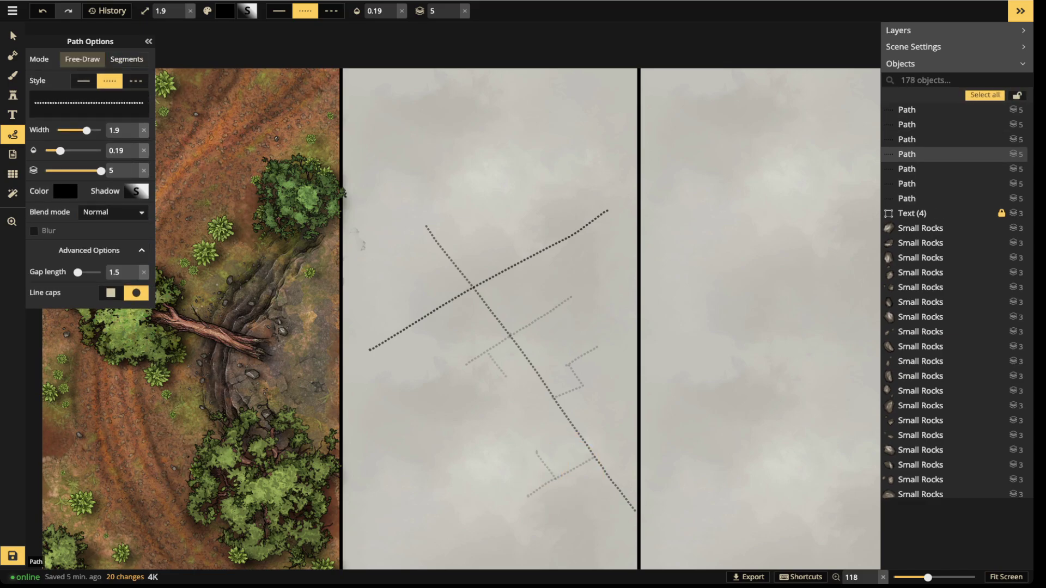
Draw more faint side streets around the shorter main road, including an angled block linking both roads near their crossing
drag(403, 334, 420, 357)
mouse_move(455, 256)
mouse_down()
mouse_move(500, 231)
mouse_move(528, 265)
mouse_up()
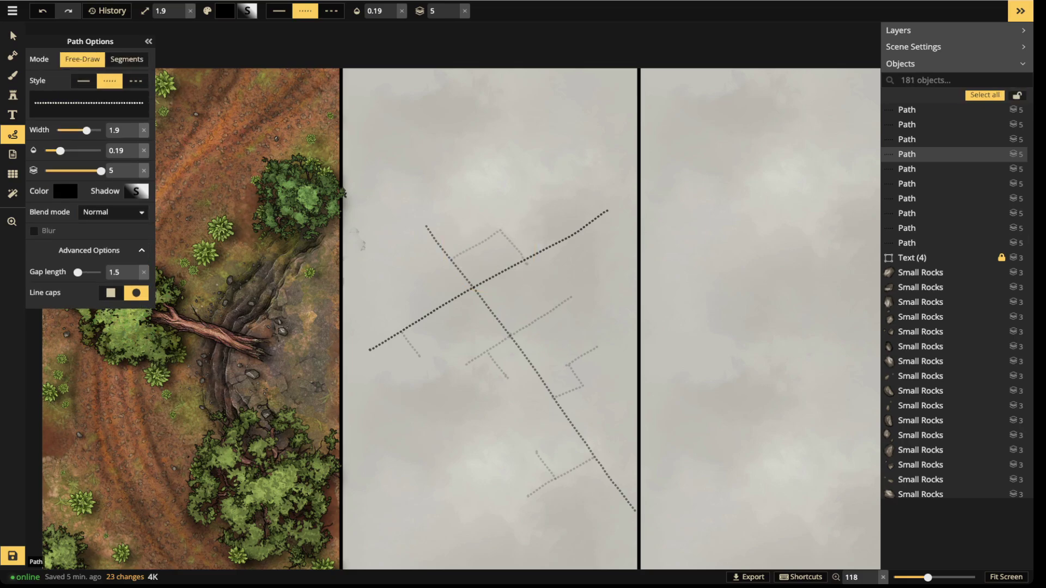
drag(556, 205, 578, 231)
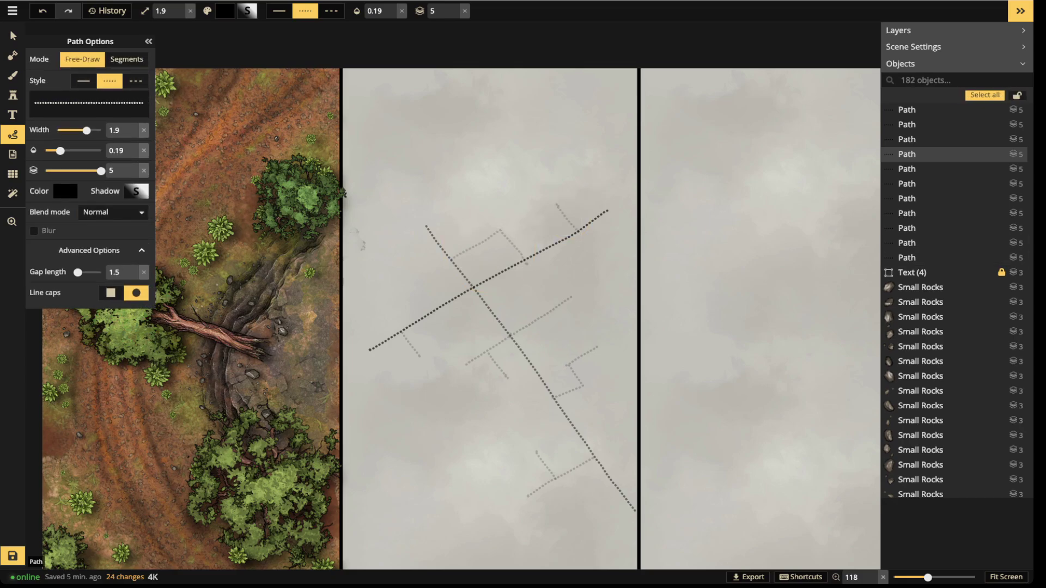
drag(402, 262, 436, 242)
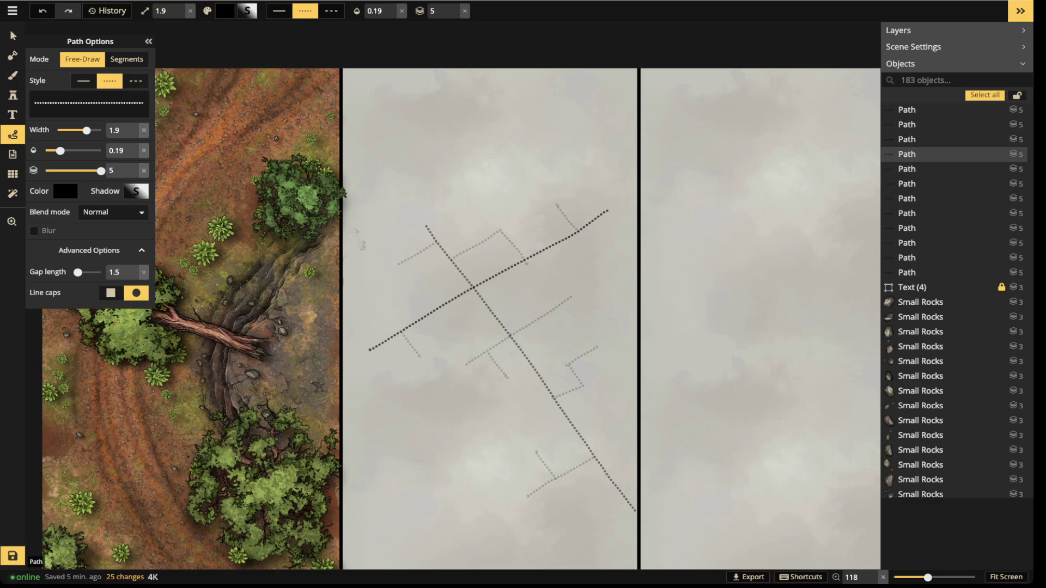
Select all the dotted road paths in the Watercolor Cities panel and group them
click(12, 35)
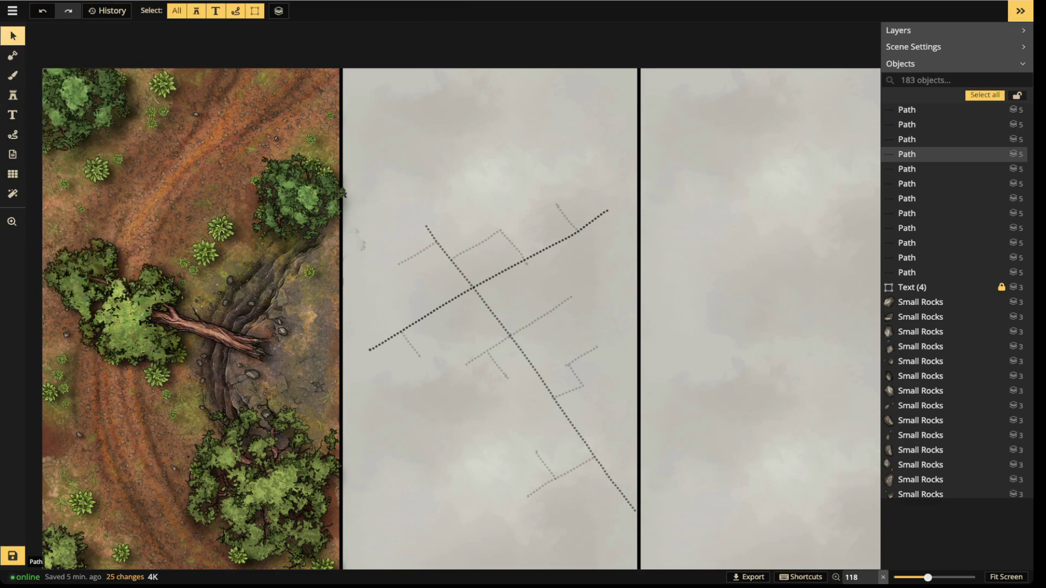
drag(372, 143, 725, 569)
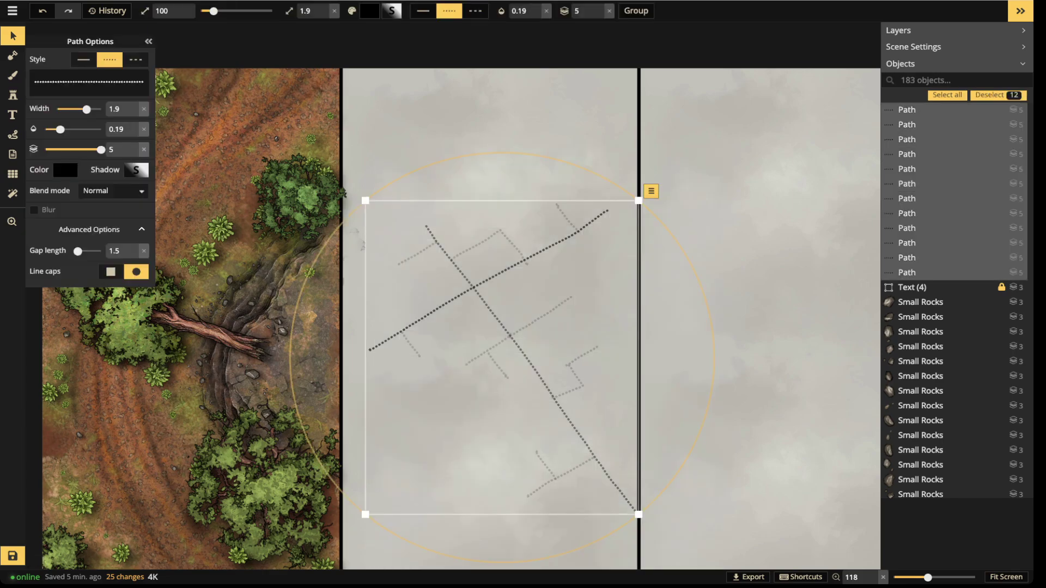
key(ctrl+g)
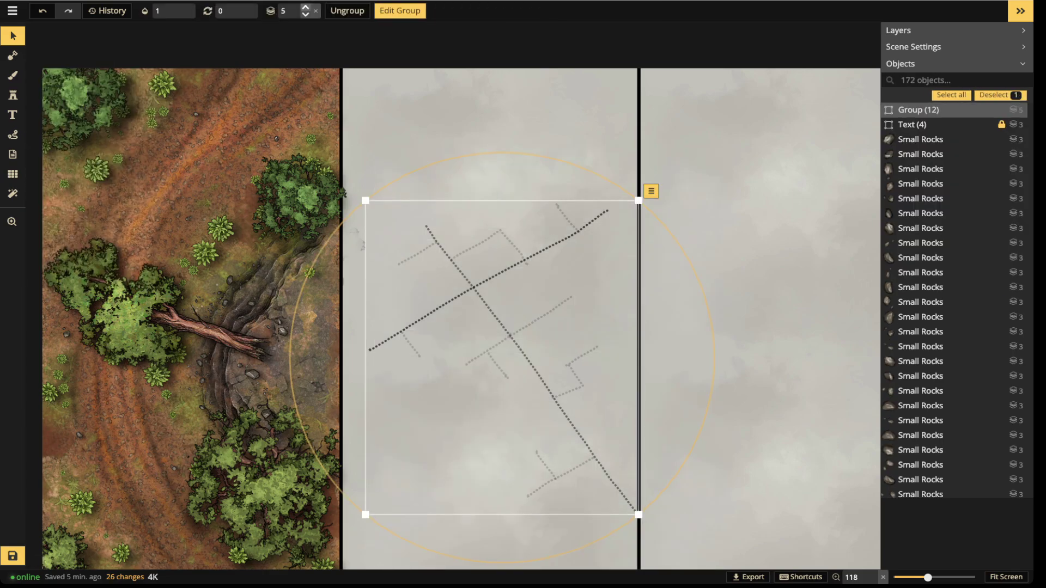
Set the road group's layer to -5 and shift the group slightly up and left within the Watercolor Cities panel
key(BackSpace)
text(-4)
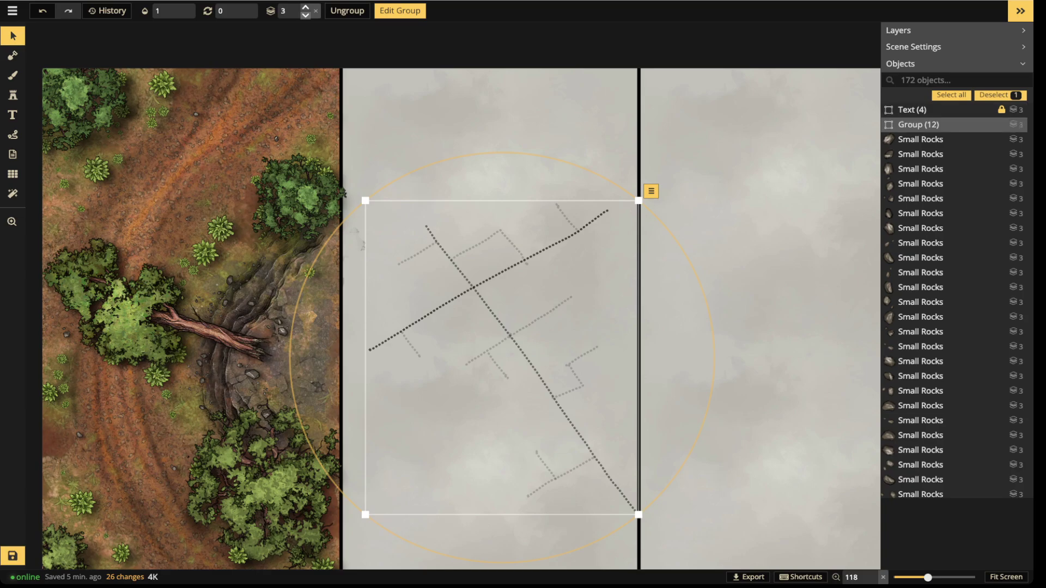
drag(509, 336, 502, 321)
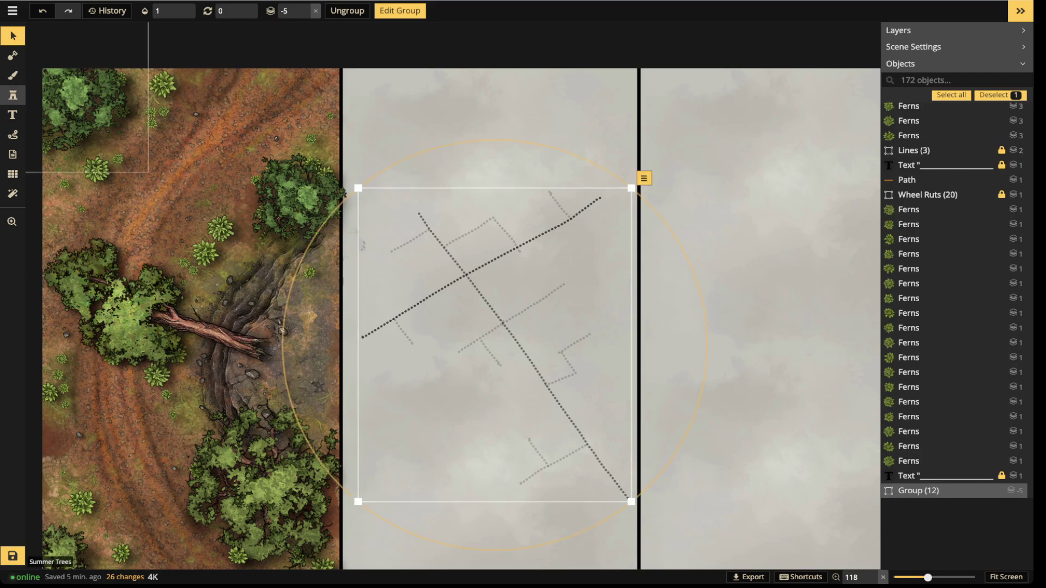
Choose the Medium Red Blocks stamp set from the Watercolor Cities houses in the stamp catalog
click(13, 95)
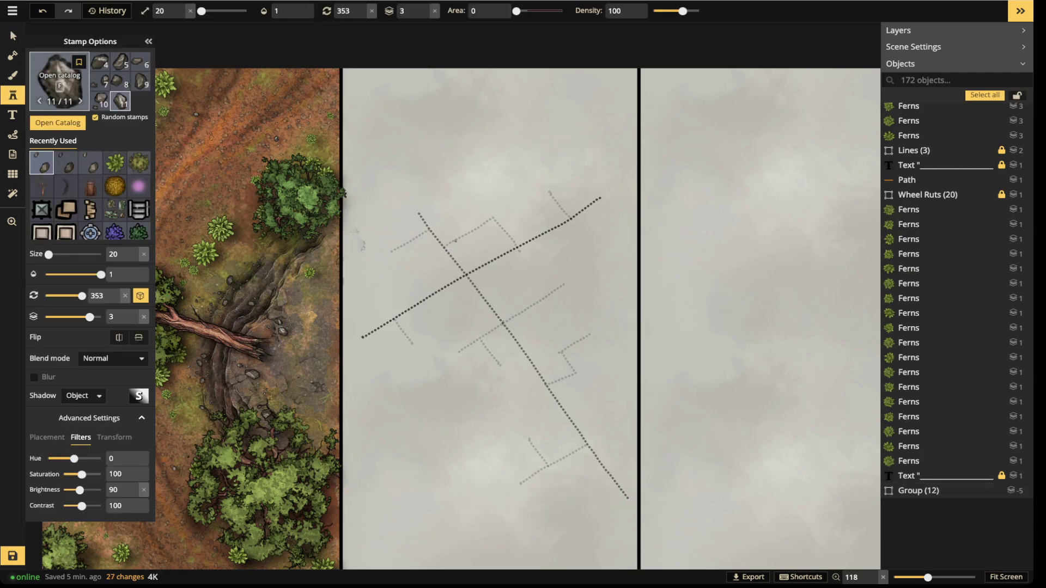
click(60, 76)
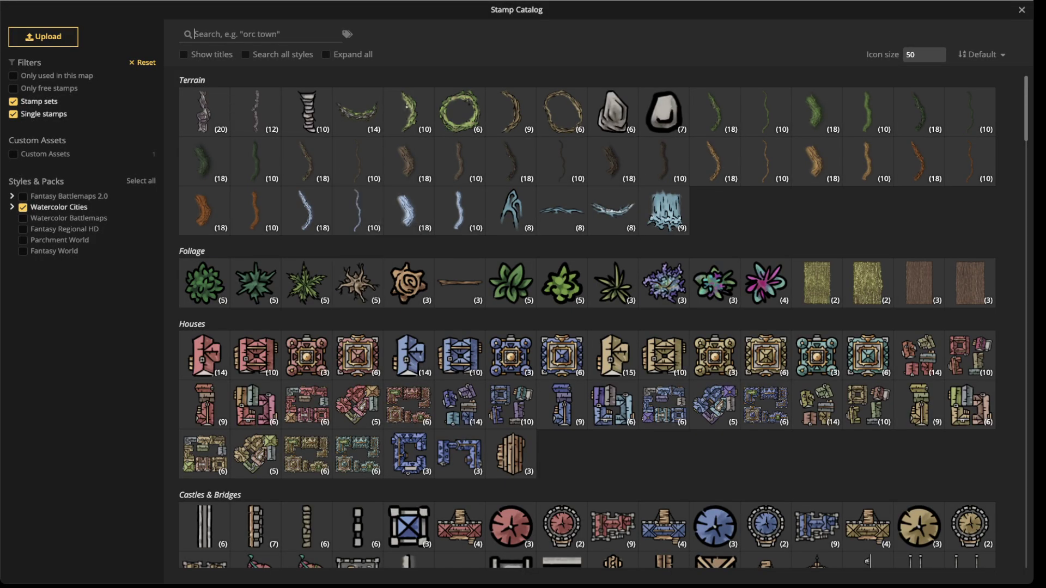
scroll(316, 322, down, 1)
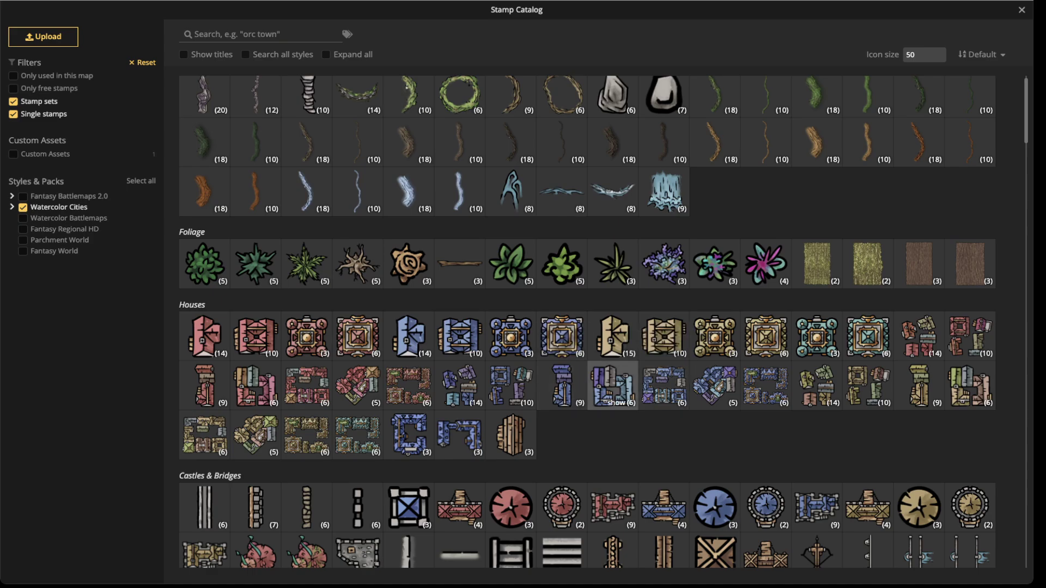
click(307, 386)
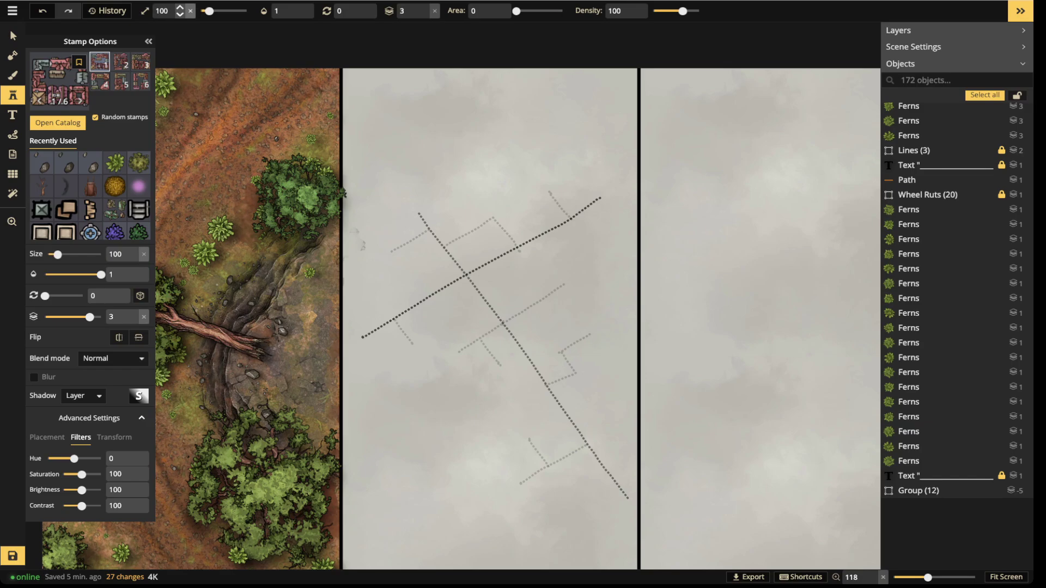
Place a red block at size 70 and rotation 330 in the lower quadrant of the main road crossing
scroll(462, 338, up, 4)
key(bracketleft)
key(bracketleft)
key(bracketleft)
scroll(455, 308, down, 7)
scroll(455, 308, up, 1)
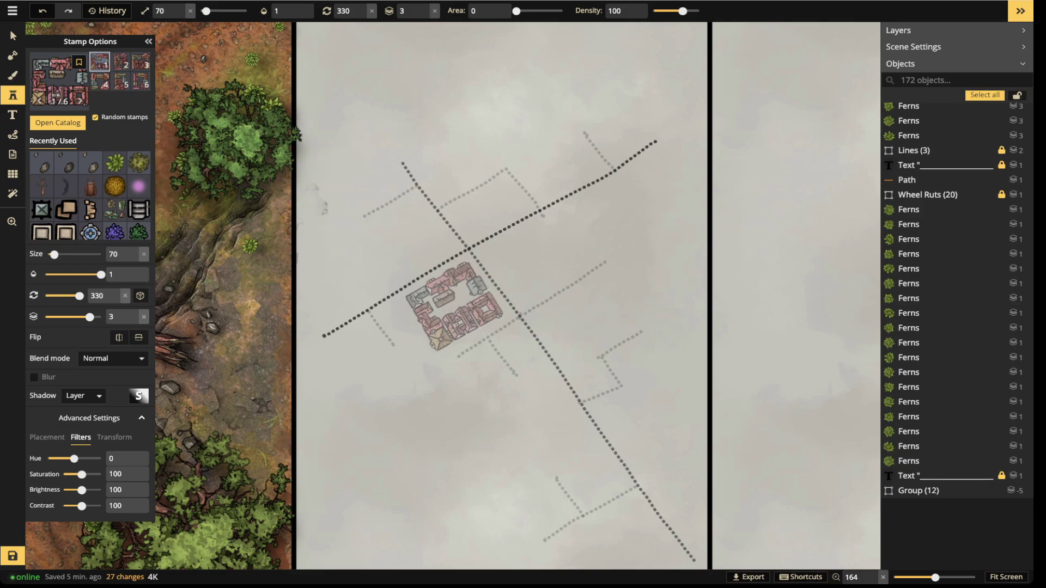
click(455, 307)
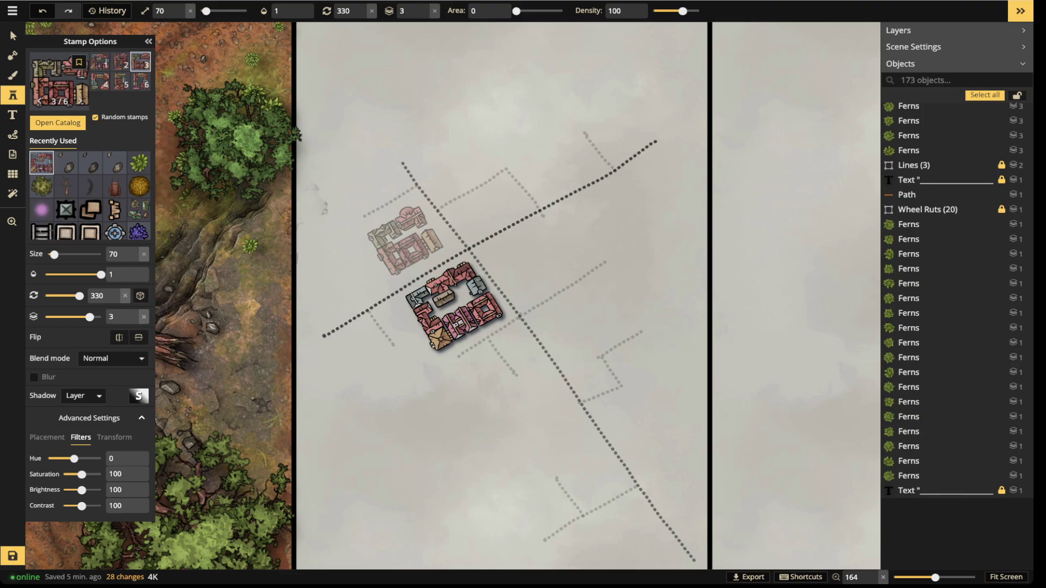
Rotate the placed red block to 146 and nudge it so it lines up with the main roads
click(458, 239)
key(v)
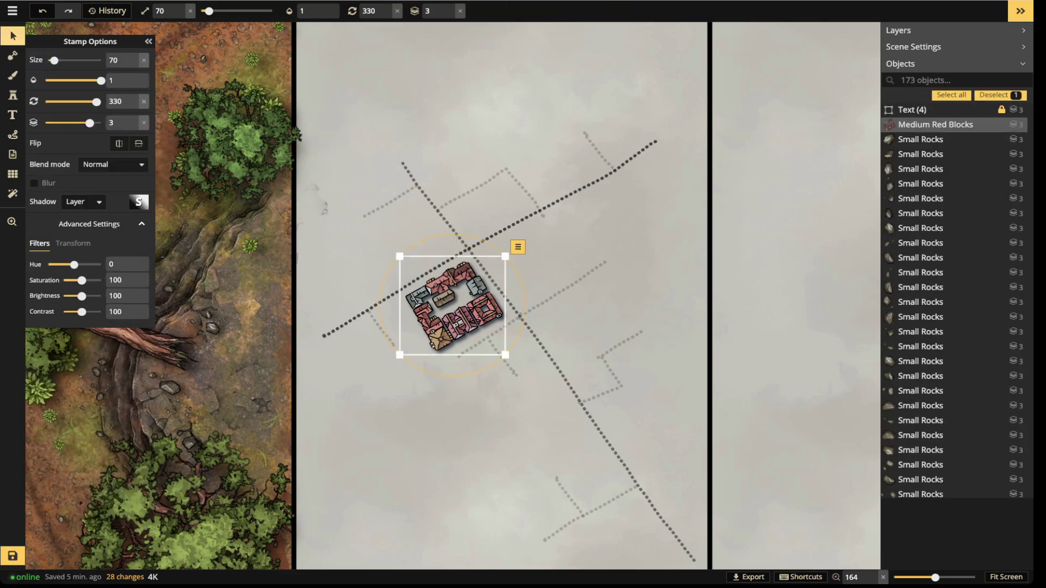
scroll(453, 305, up, 11)
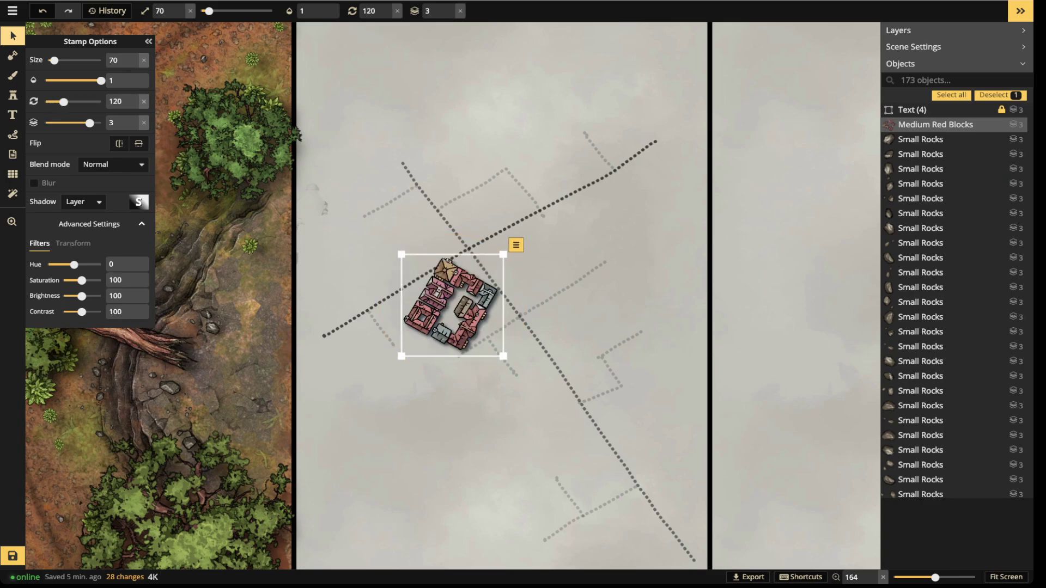
scroll(452, 305, up, 1)
drag(453, 286, 453, 285)
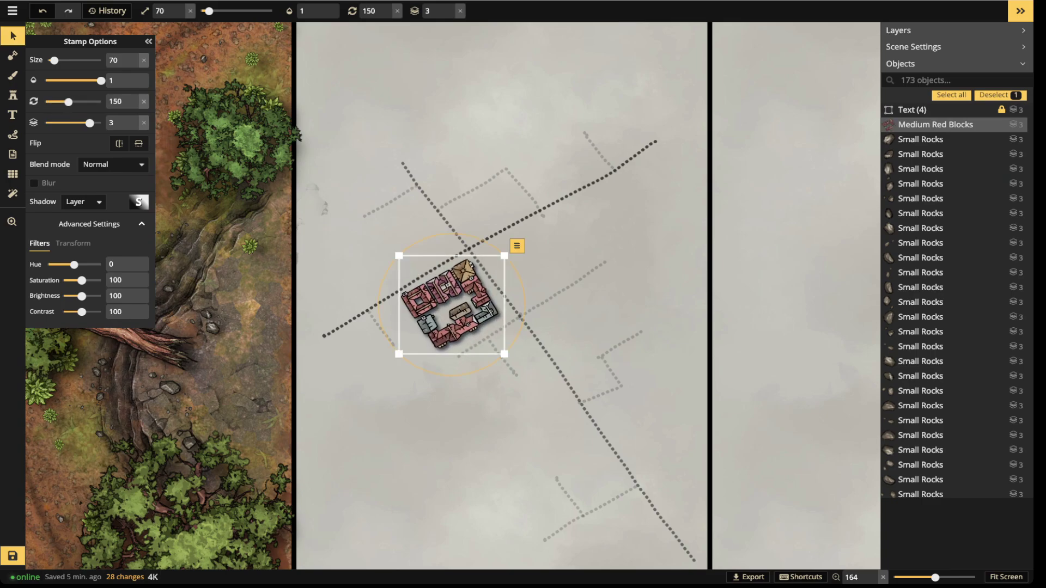
drag(68, 102, 67, 102)
drag(451, 234, 450, 233)
drag(452, 305, 453, 306)
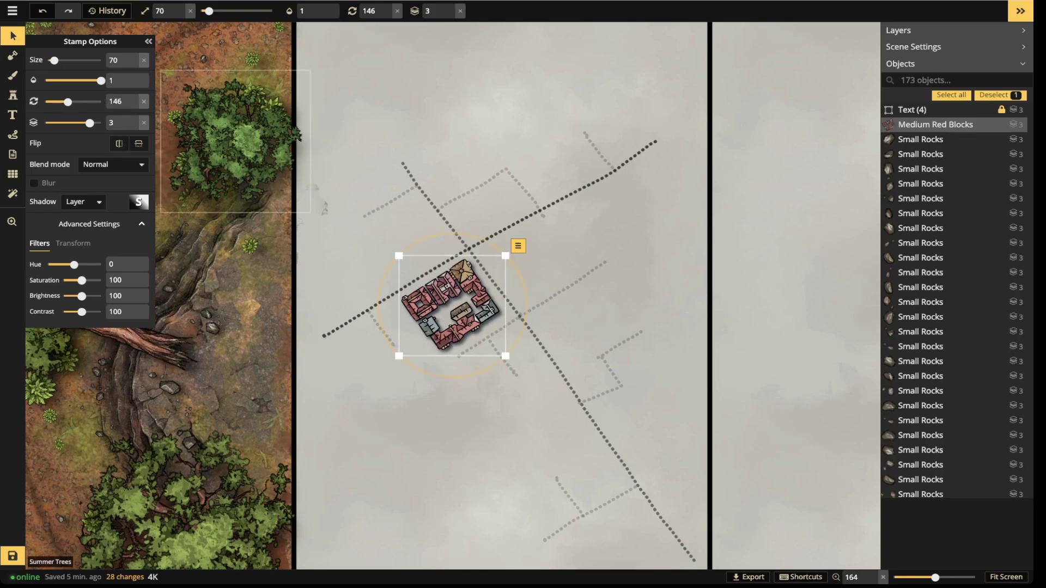
Place three more red blocks along the roads: west and farther east of the crossing at rotation 146, and north of it at 236
click(13, 95)
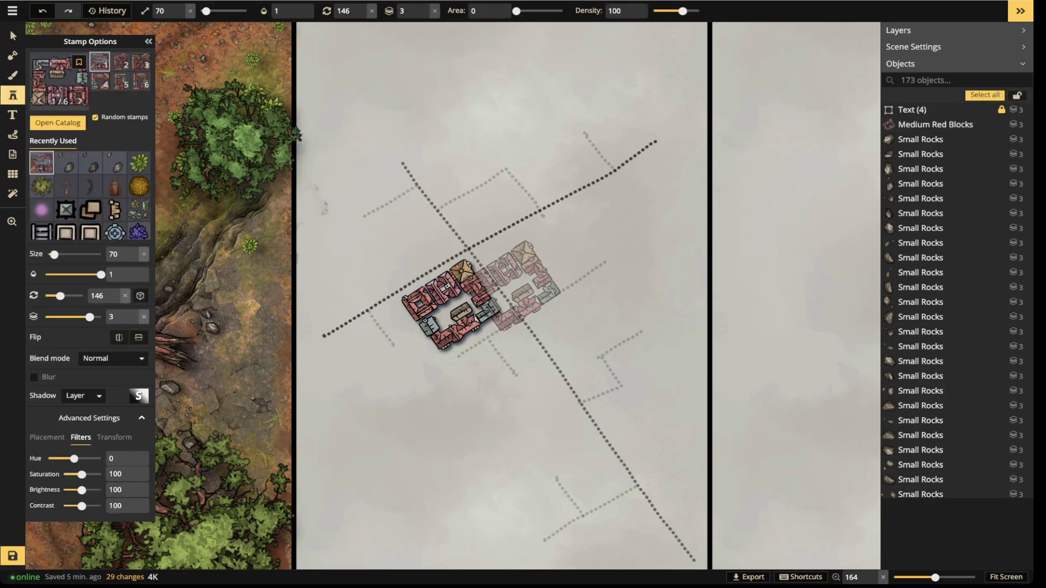
key(Left)
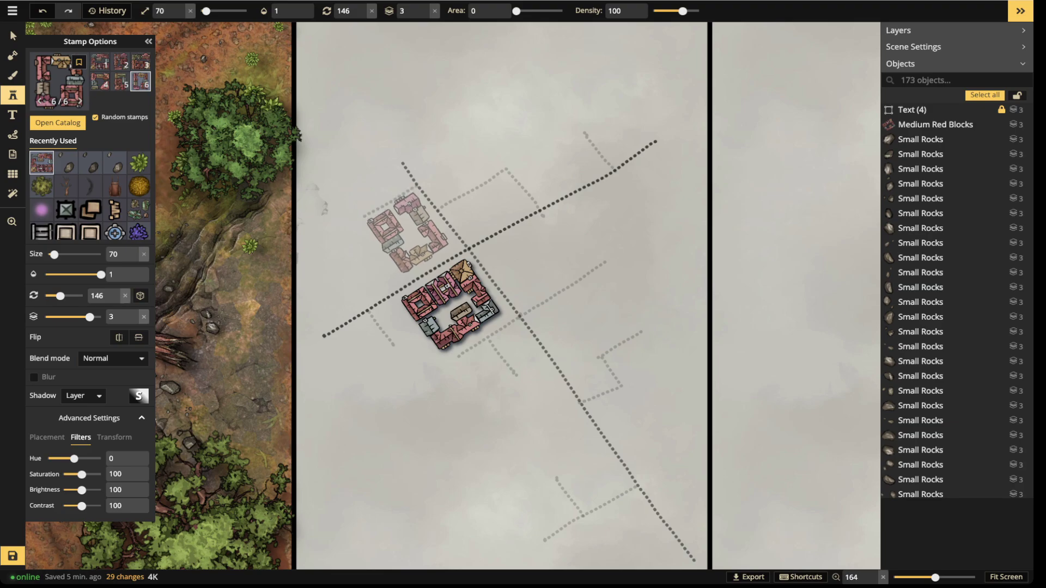
click(409, 235)
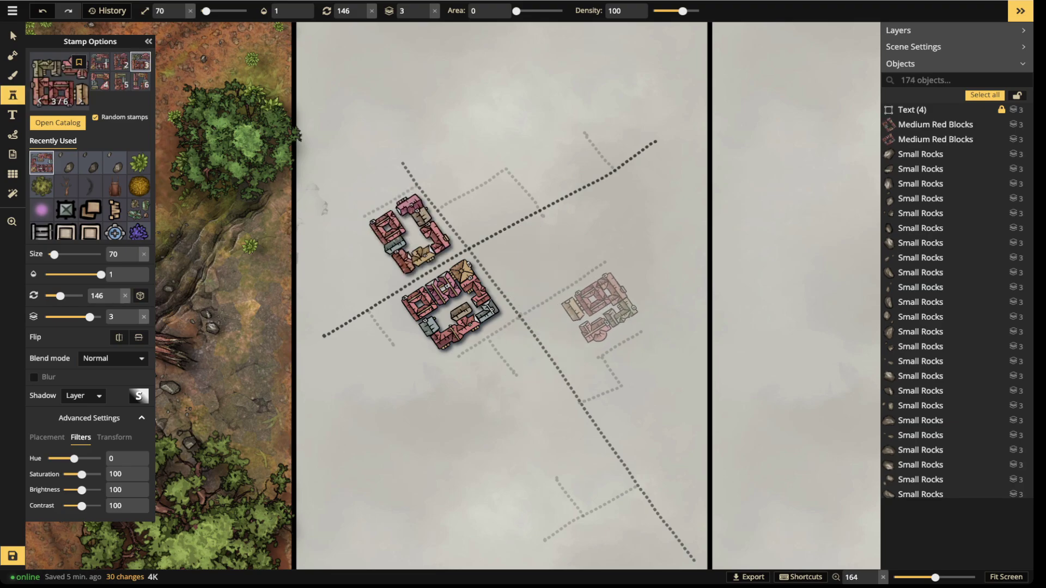
click(605, 307)
scroll(478, 195, up, 6)
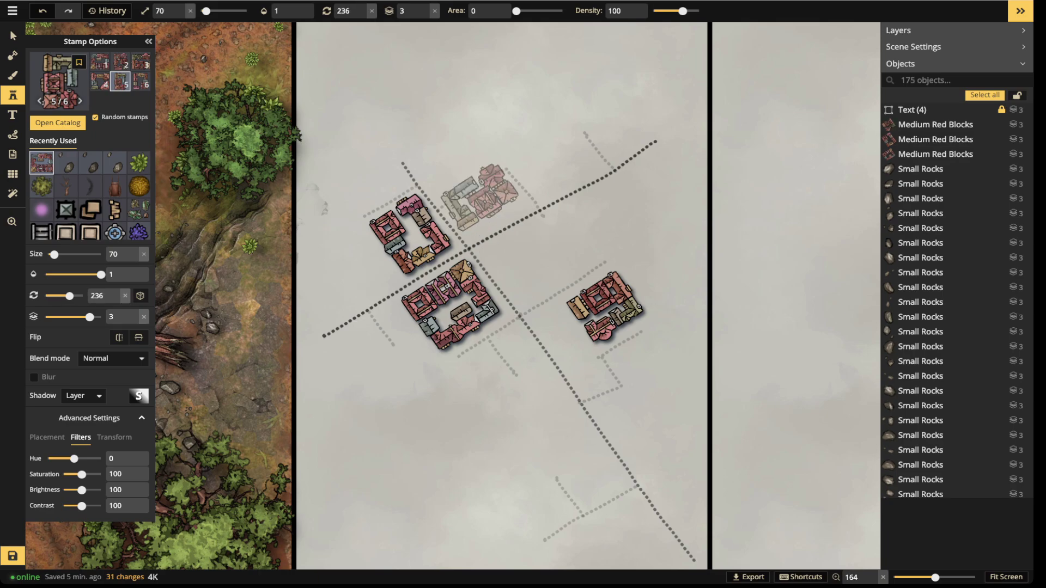
click(490, 208)
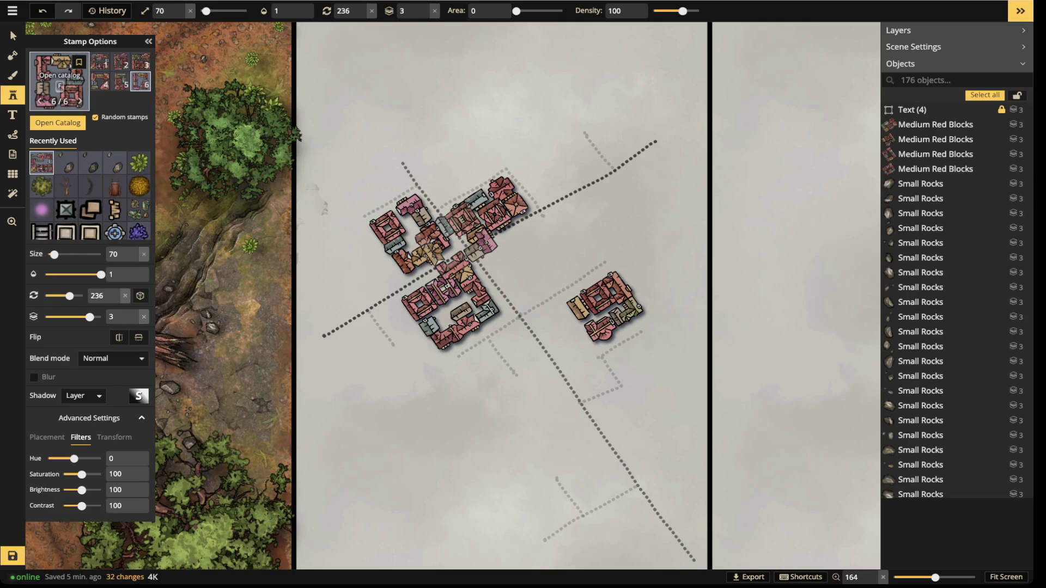
Choose the Medium Yellow Blocks stamp set and place a block at rotation 330 just east of the road crossing
click(59, 82)
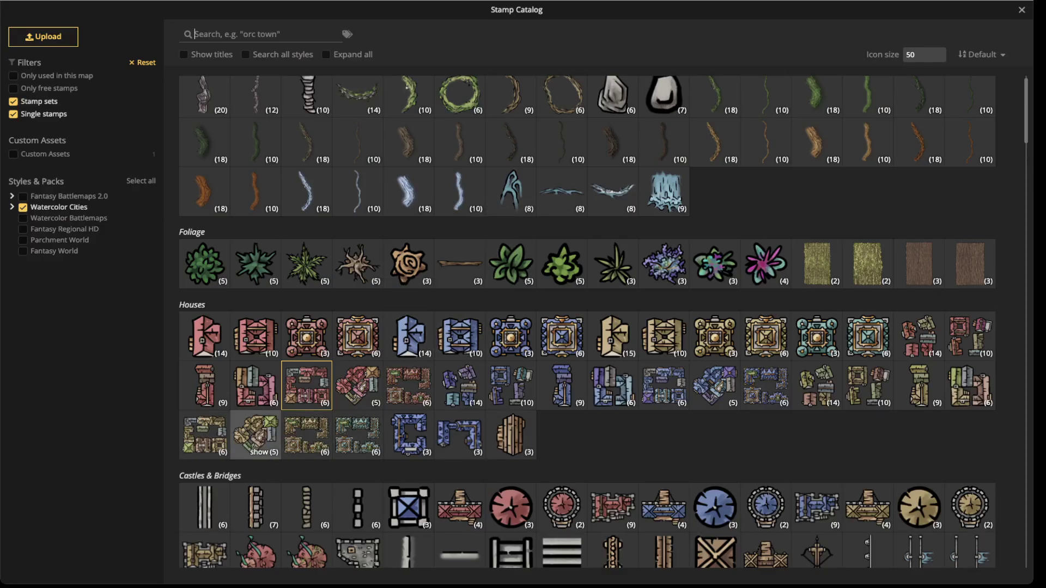
click(204, 435)
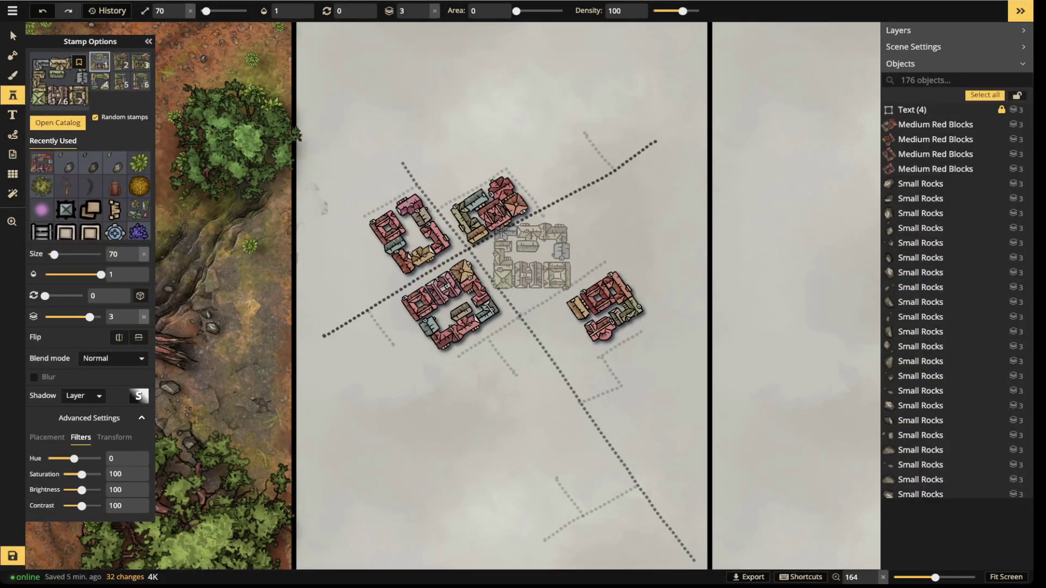
scroll(533, 258, down, 6)
scroll(533, 259, up, 10)
scroll(533, 259, down, 16)
scroll(533, 259, up, 6)
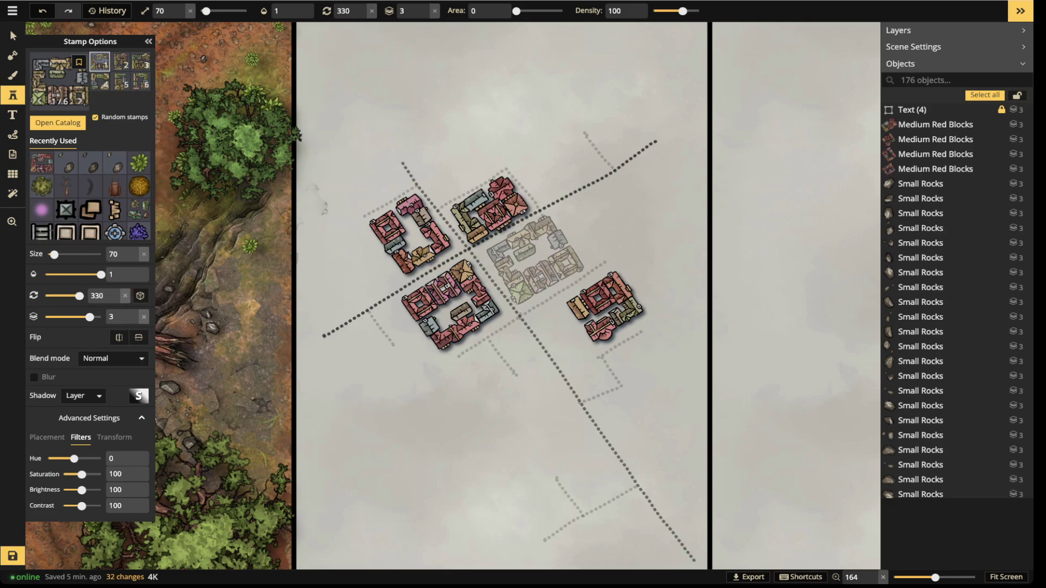
click(533, 259)
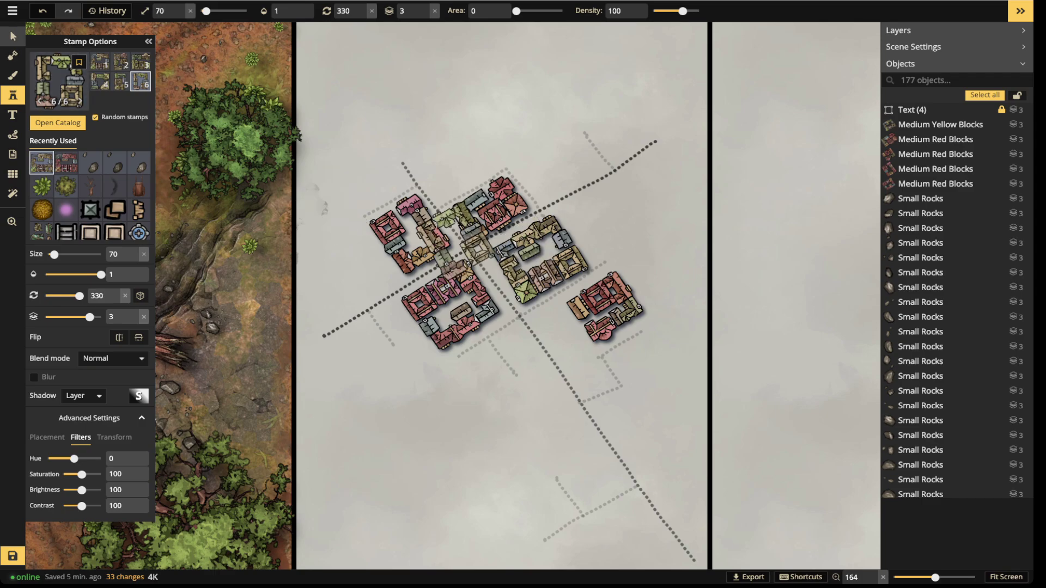
Flip the yellow block horizontally, rotate it to 150 and nudge it closer to the crossing
click(14, 35)
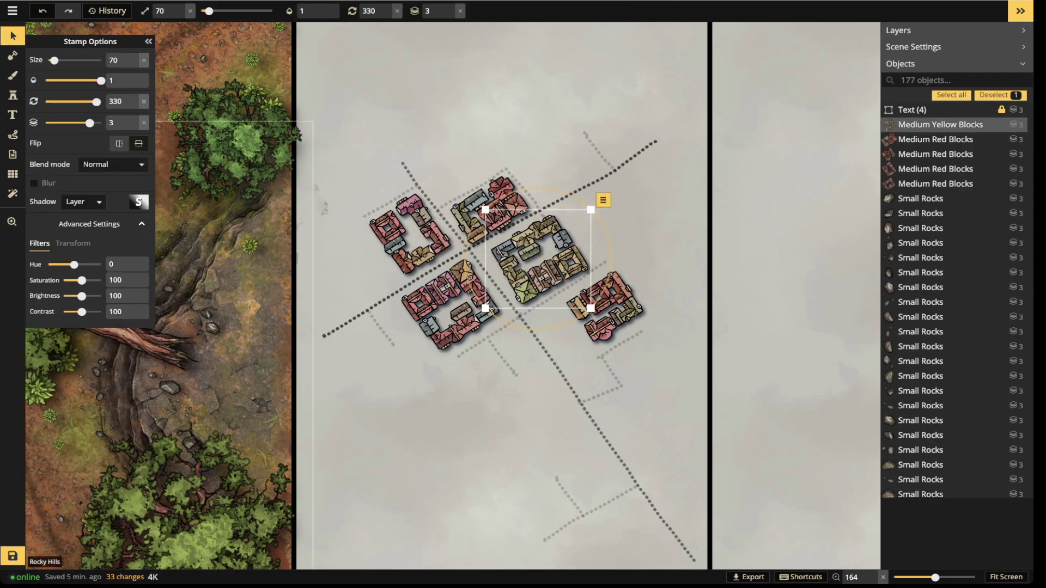
click(119, 143)
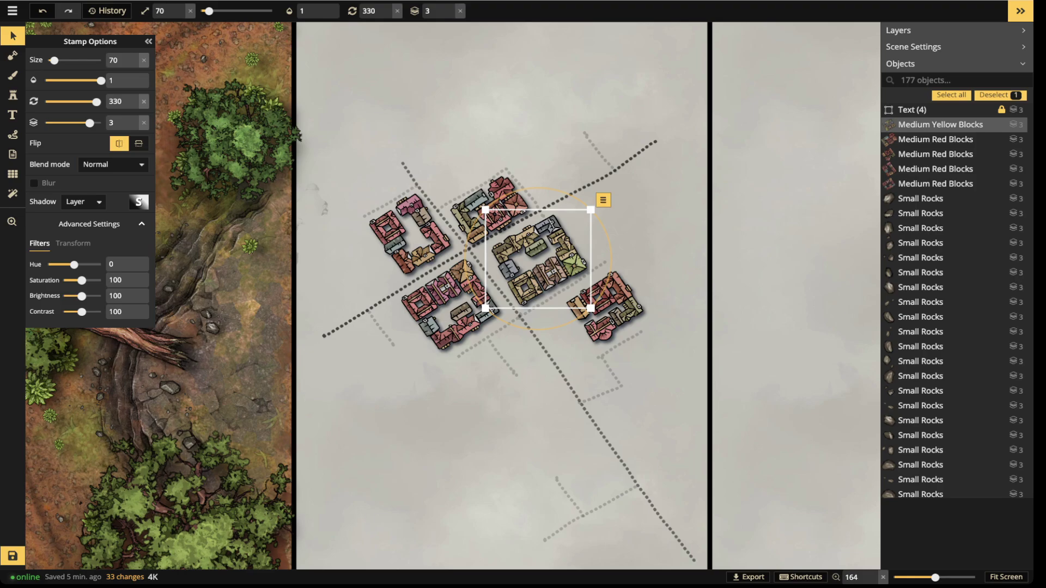
drag(50, 102, 68, 102)
drag(538, 259, 535, 259)
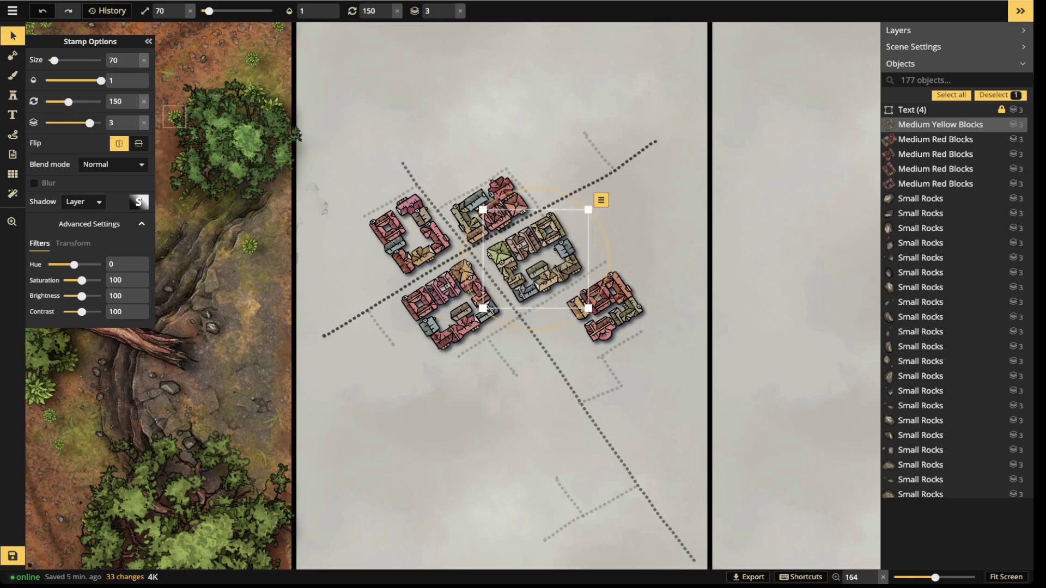
Place the fifth yellow block variant, rotated to 60, below the western end of the shorter main road
click(12, 95)
drag(378, 255, 354, 233)
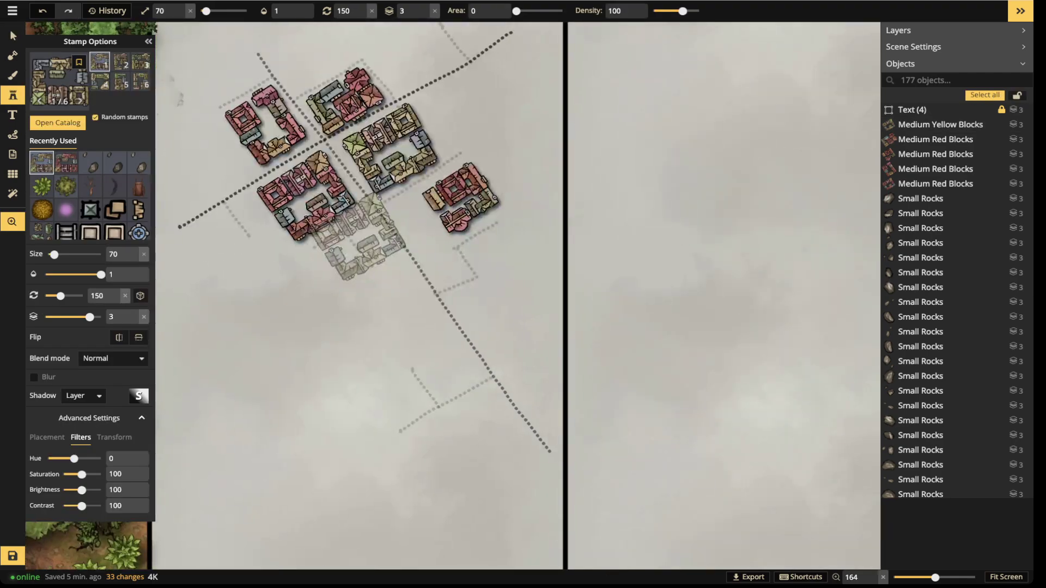
key(Right)
key(Right)
key(Right)
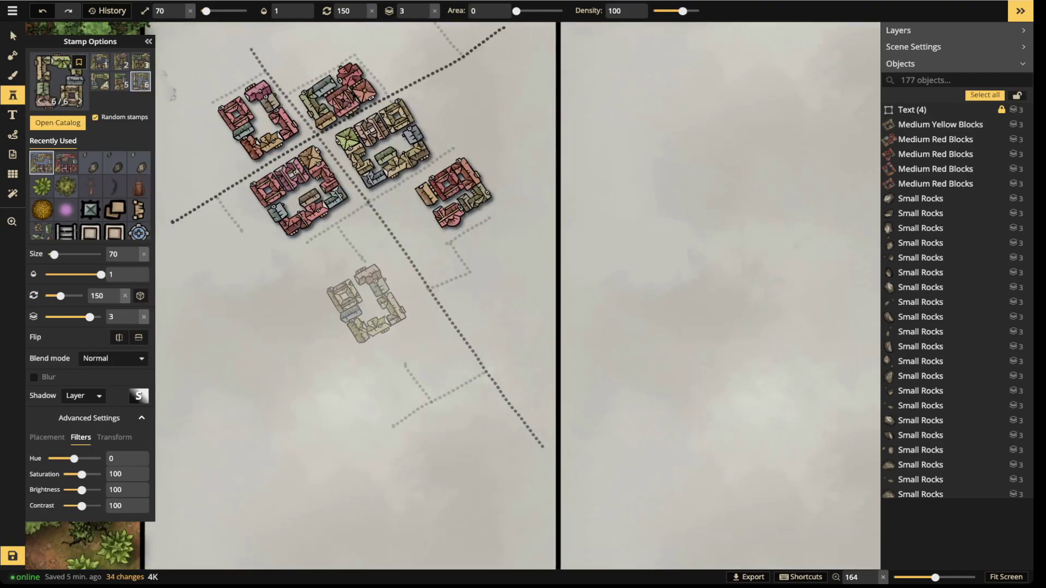
key(Left)
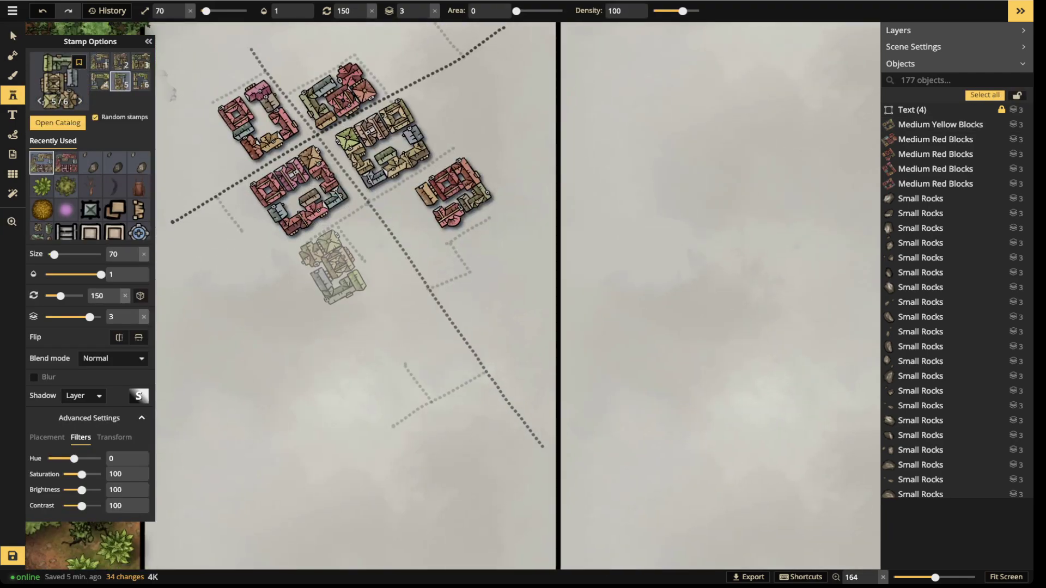
scroll(185, 245, down, 4)
scroll(185, 242, down, 2)
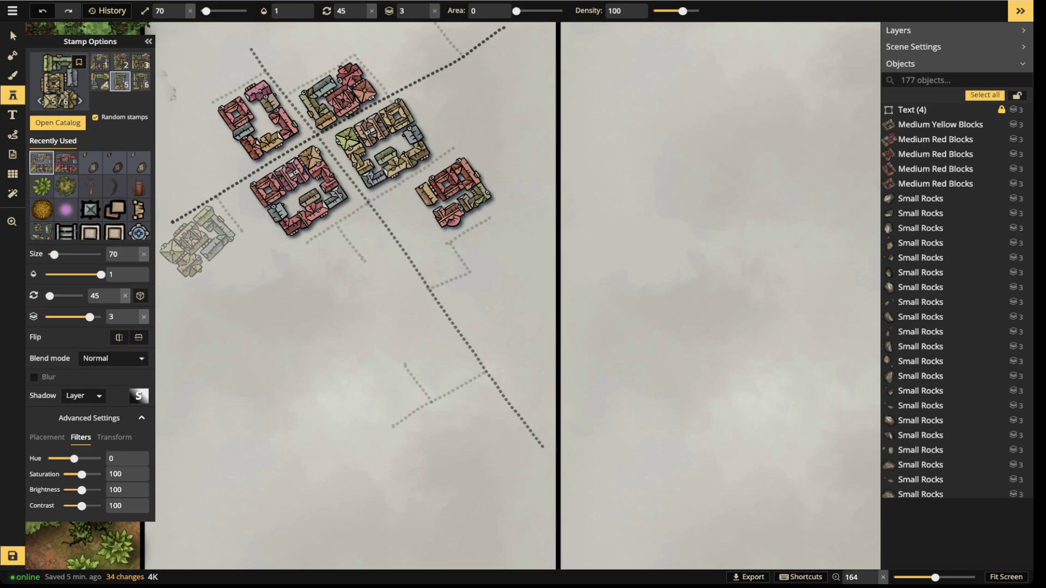
click(197, 241)
Place the third yellow block variant at rotation 150 above the northeastern stretch of the shorter main road
click(278, 146)
drag(451, 23, 456, 234)
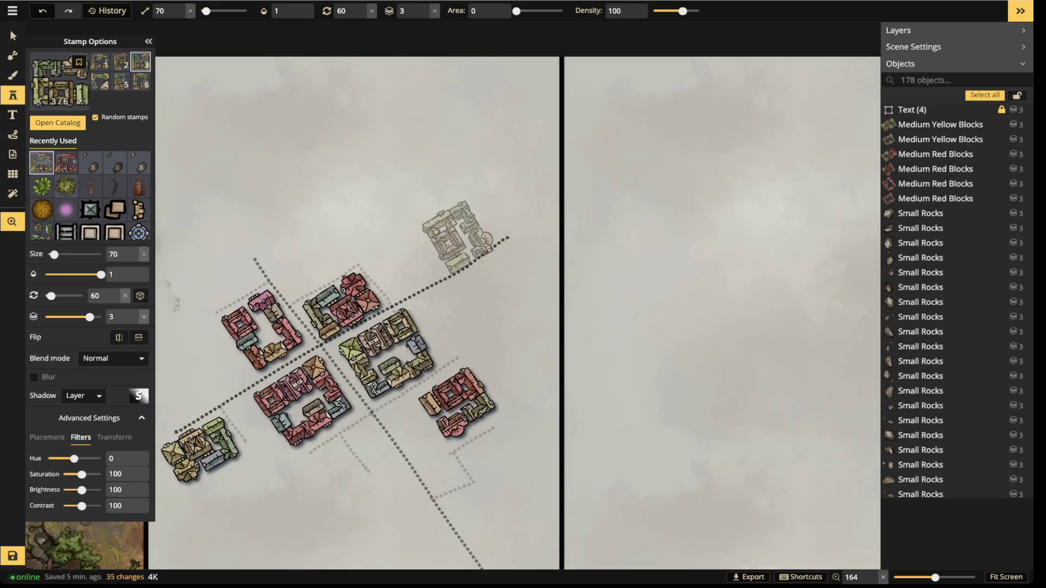
scroll(414, 259, up, 6)
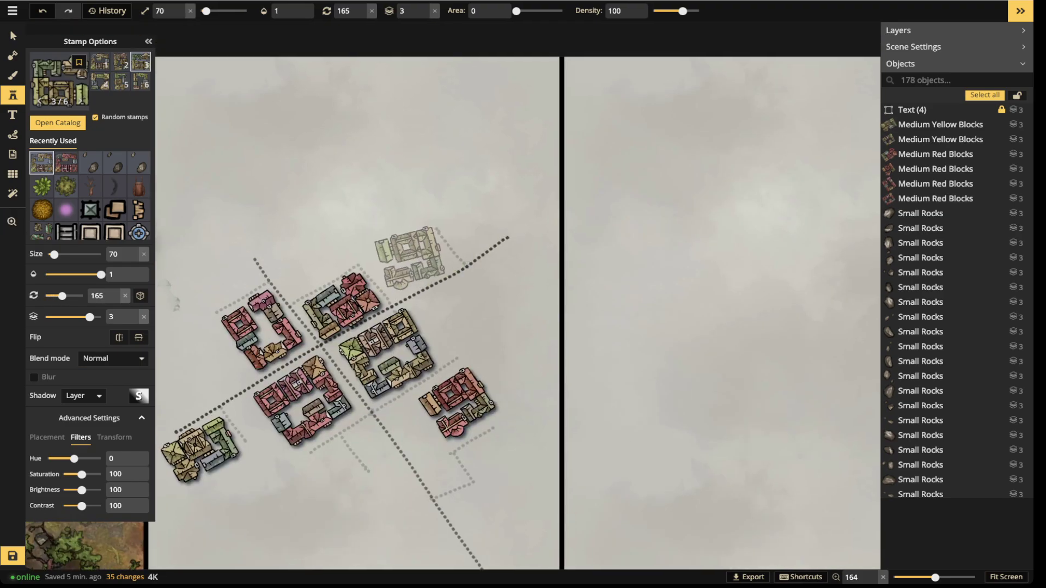
click(408, 259)
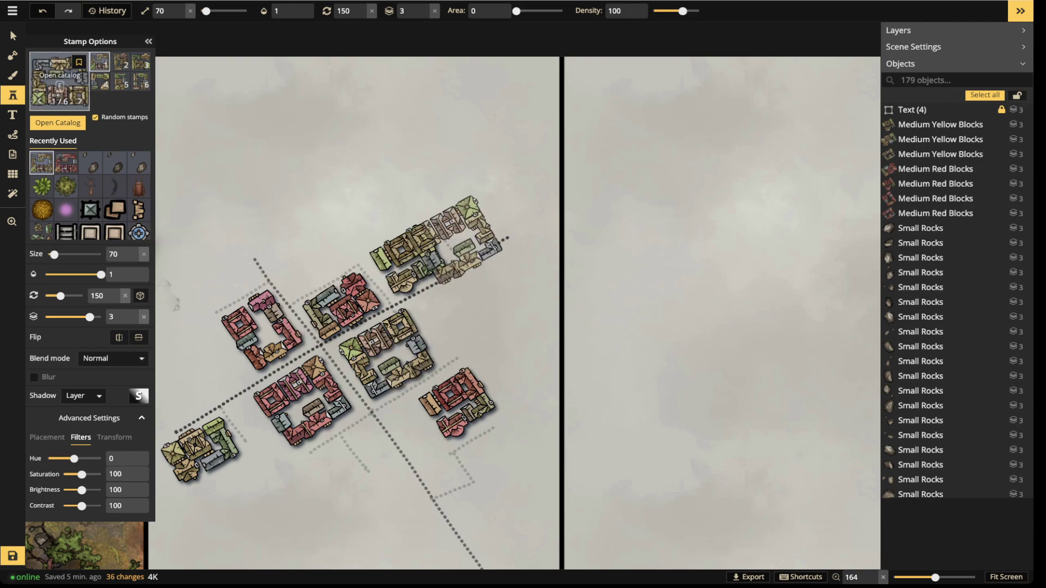
Choose the blue Farmhouse stamp and place it at rotation 330 below the northeastern road, beside the large yellow block
click(59, 82)
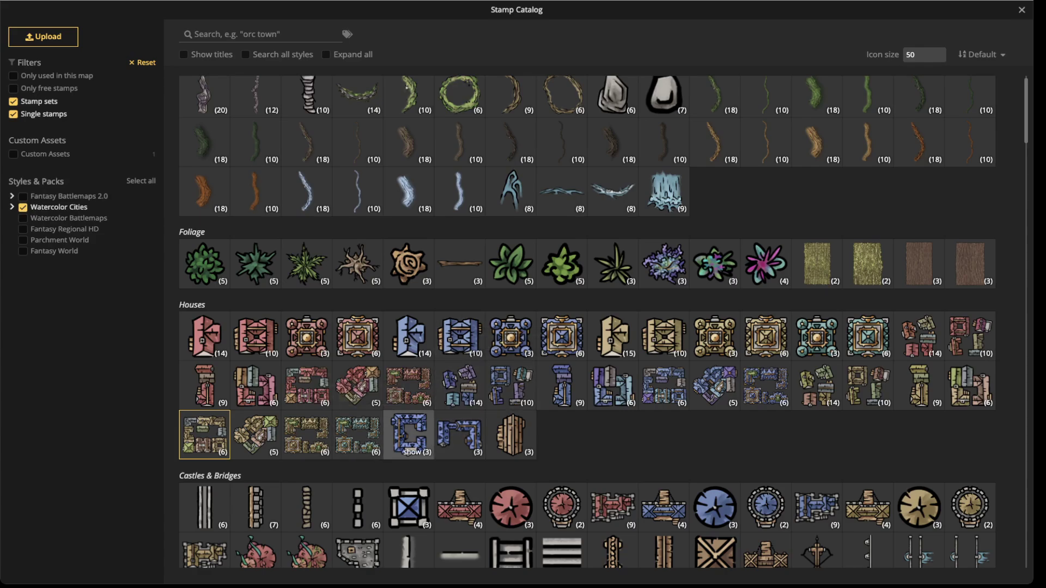
click(409, 436)
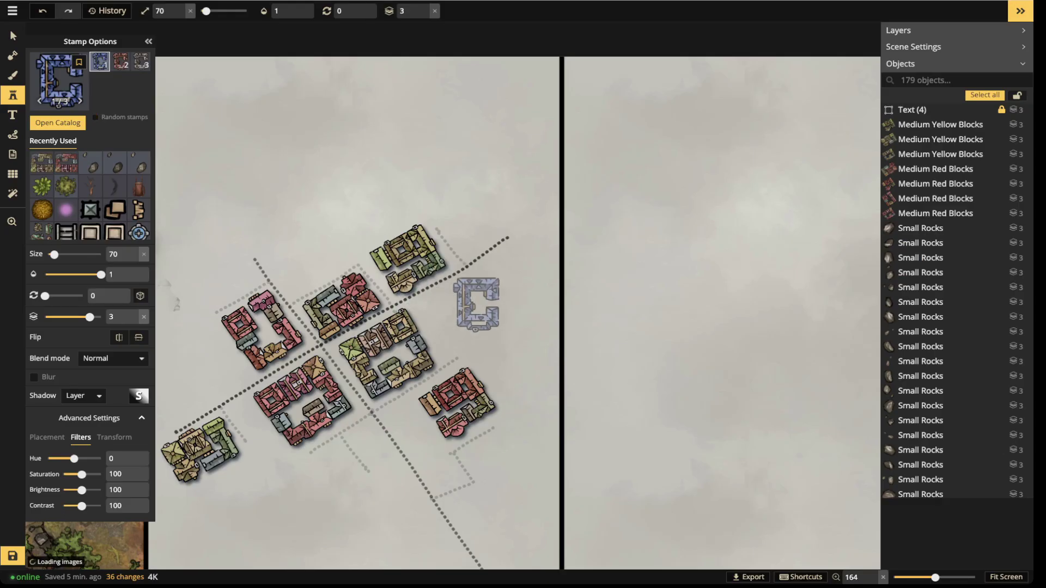
scroll(443, 229, down, 3)
drag(443, 229, 446, 220)
scroll(412, 238, down, 2)
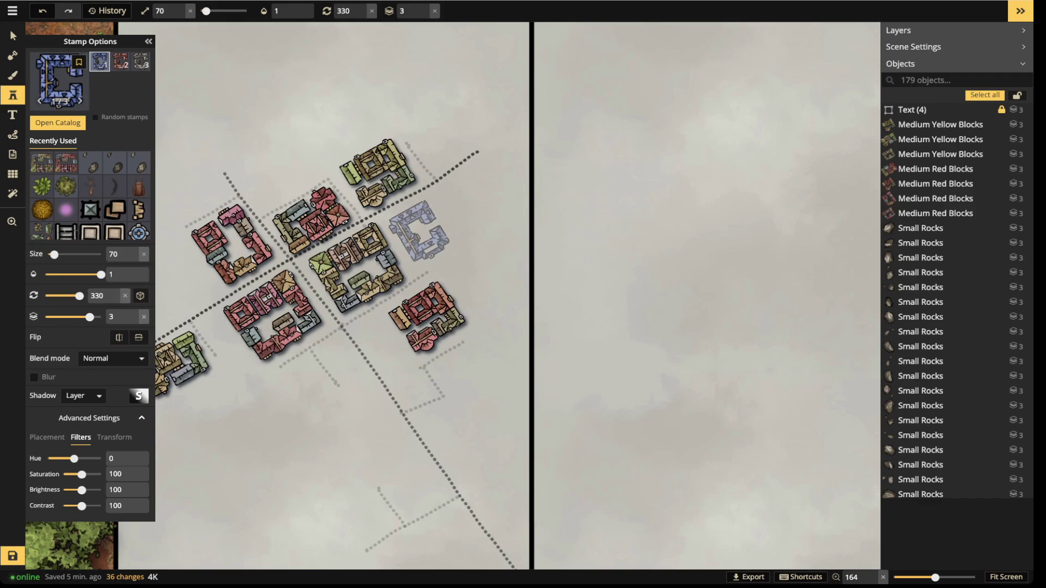
click(418, 235)
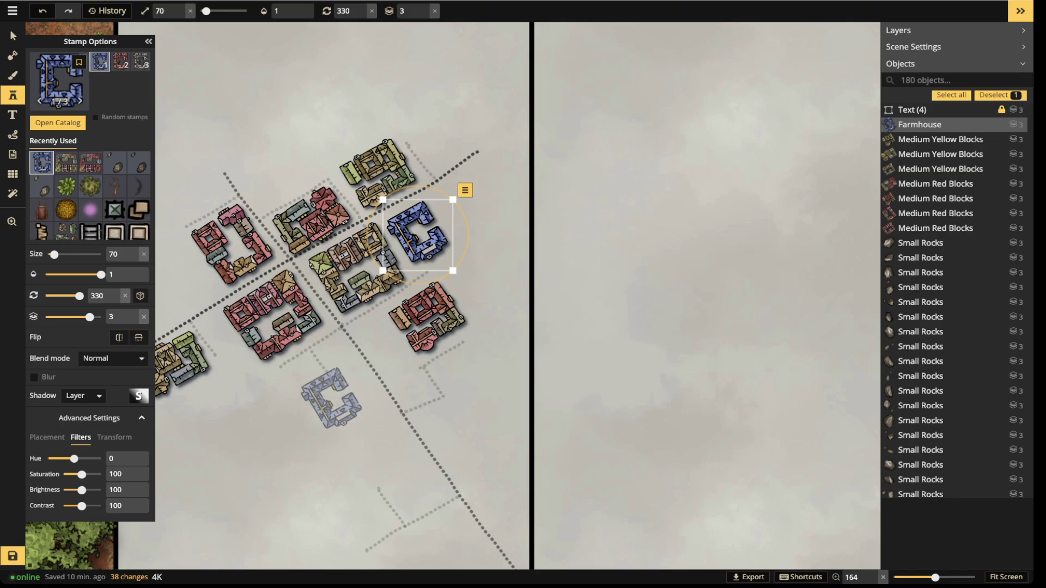
Place the second, red Farmhouse variant at rotation 150 above the western main road, beside the westernmost red block
click(120, 61)
drag(300, 355, 580, 424)
key(Escape)
scroll(461, 346, up, 3)
scroll(461, 346, up, 8)
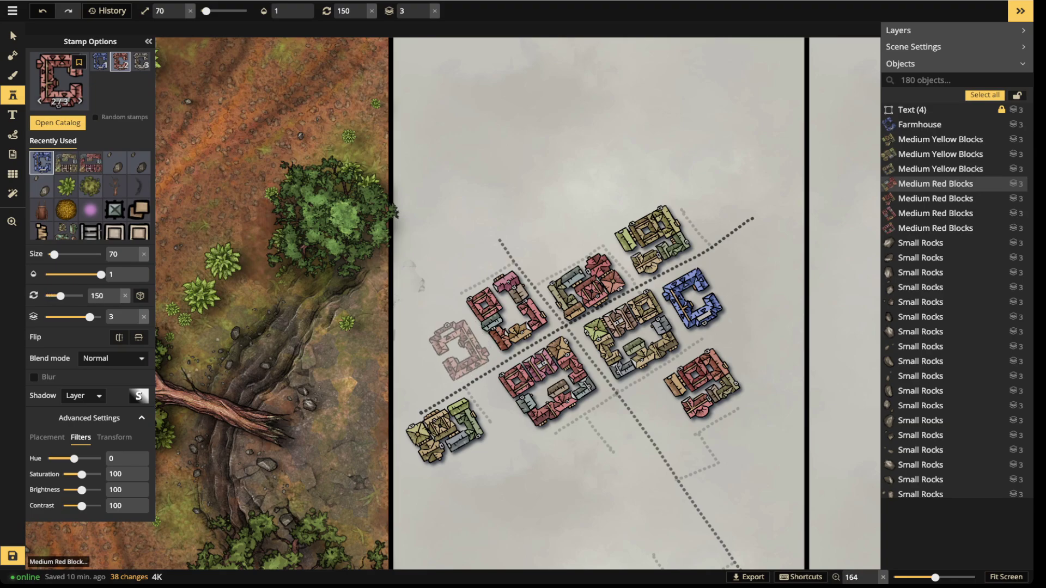
scroll(461, 346, up, 1)
click(460, 343)
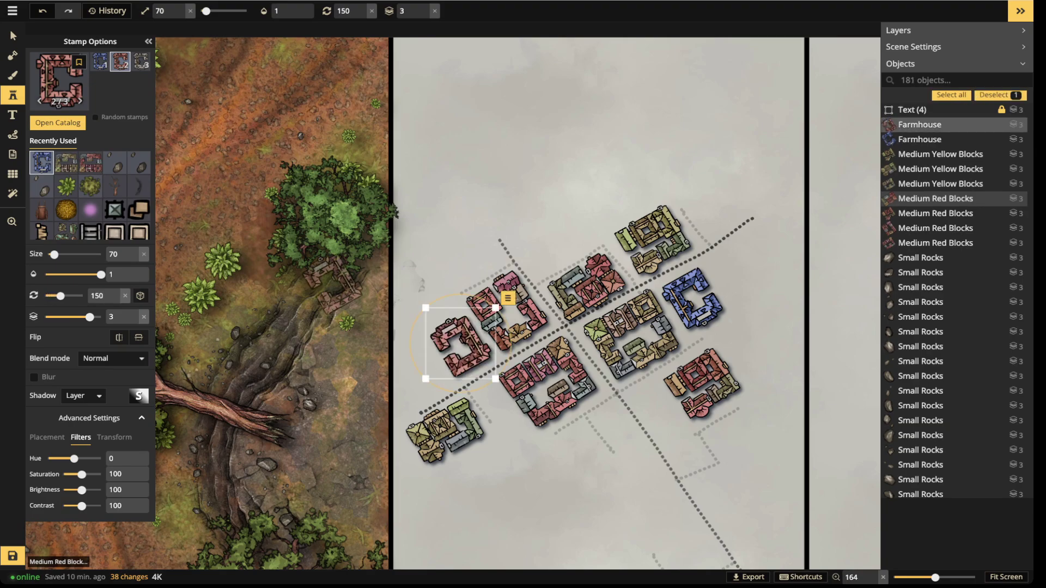
key(Escape)
Choose the Red Rows set from the Houses stamps and place its first variant at rotation 330 between the western yellow and red blocks
scroll(474, 252, down, 3)
drag(507, 250, 356, 165)
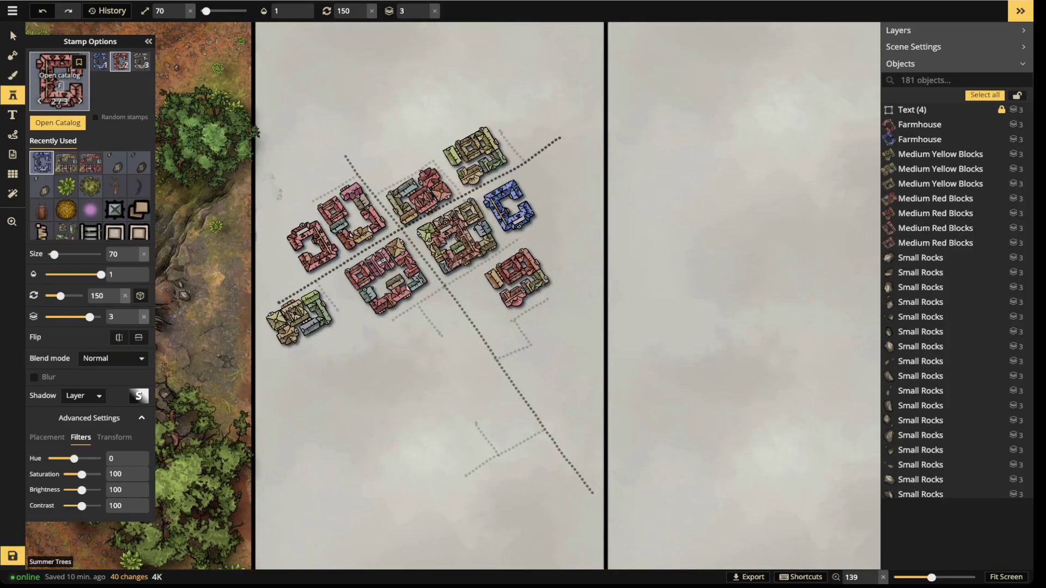
click(59, 82)
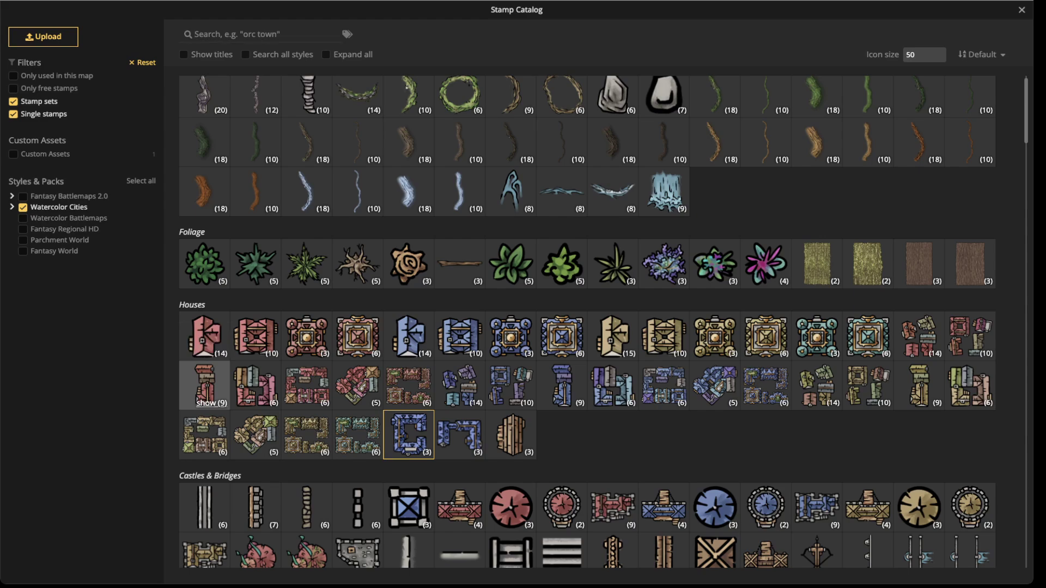
click(206, 404)
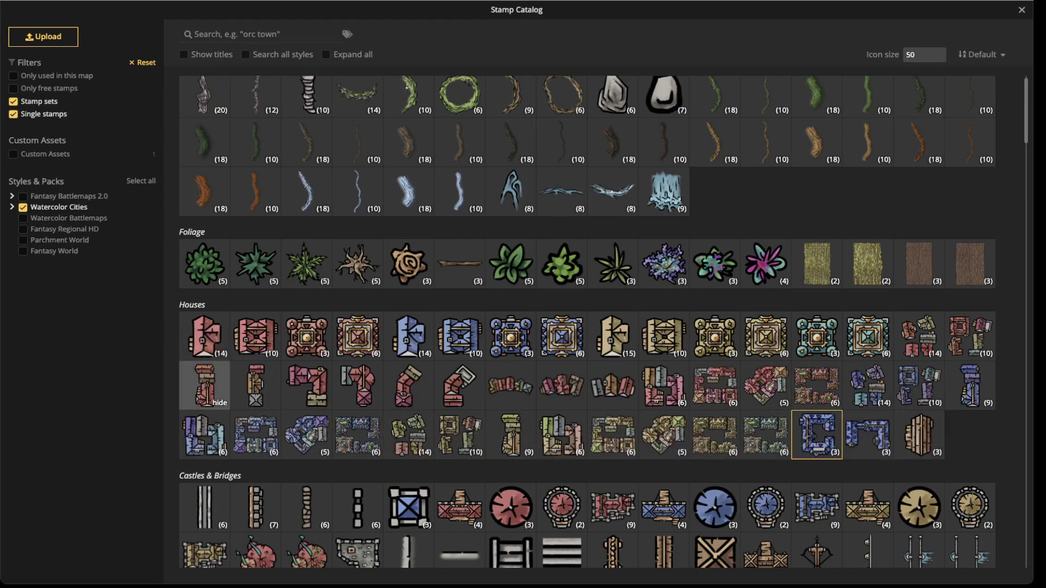
click(204, 384)
scroll(390, 161, up, 1)
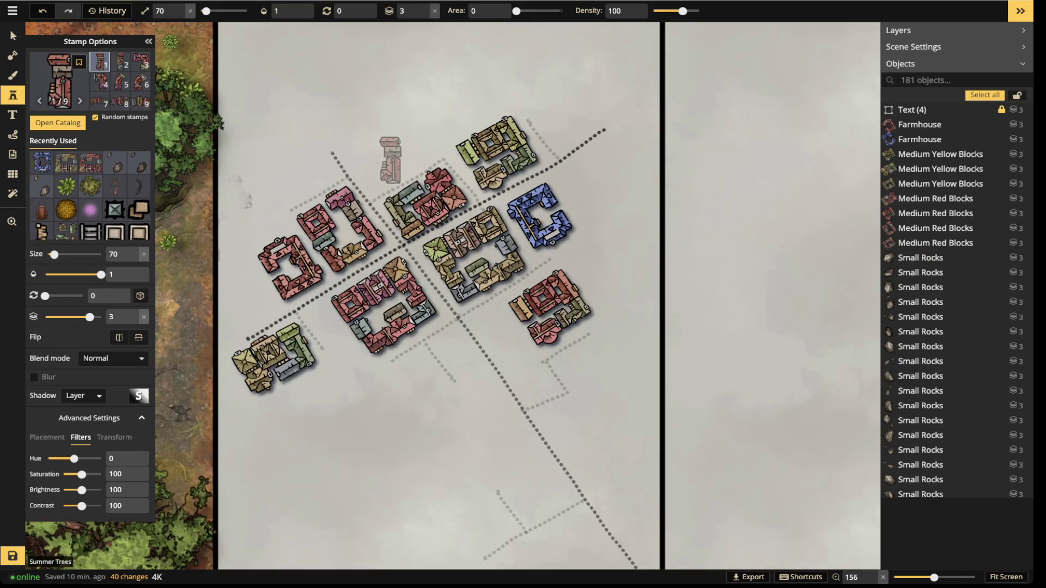
scroll(357, 349, down, 2)
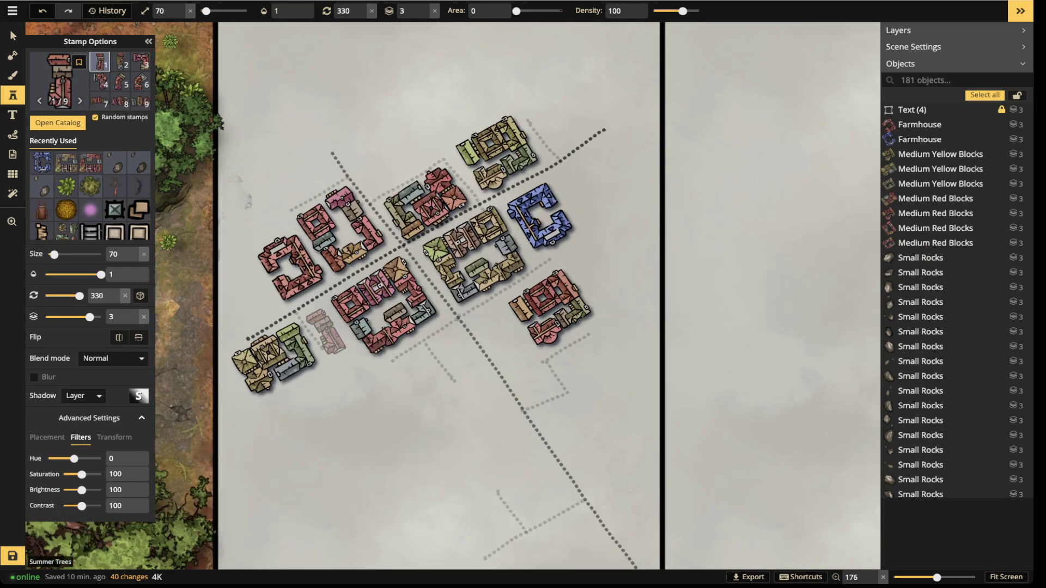
click(328, 326)
click(328, 327)
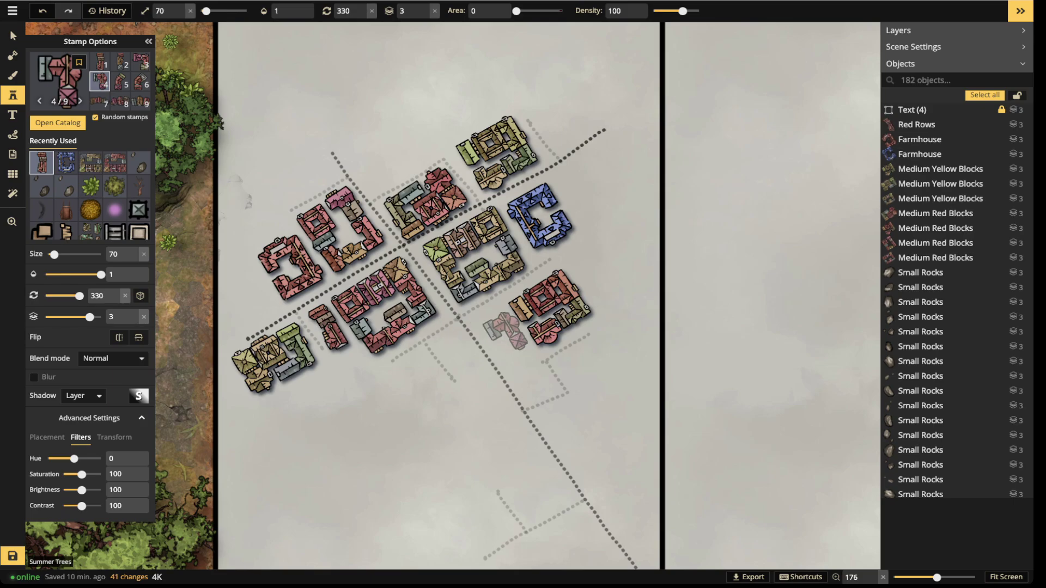
Place the fourth Red Rows variant twice along the long road, at rotation 330 beside the southeastern red block and at 60 farther south
click(502, 342)
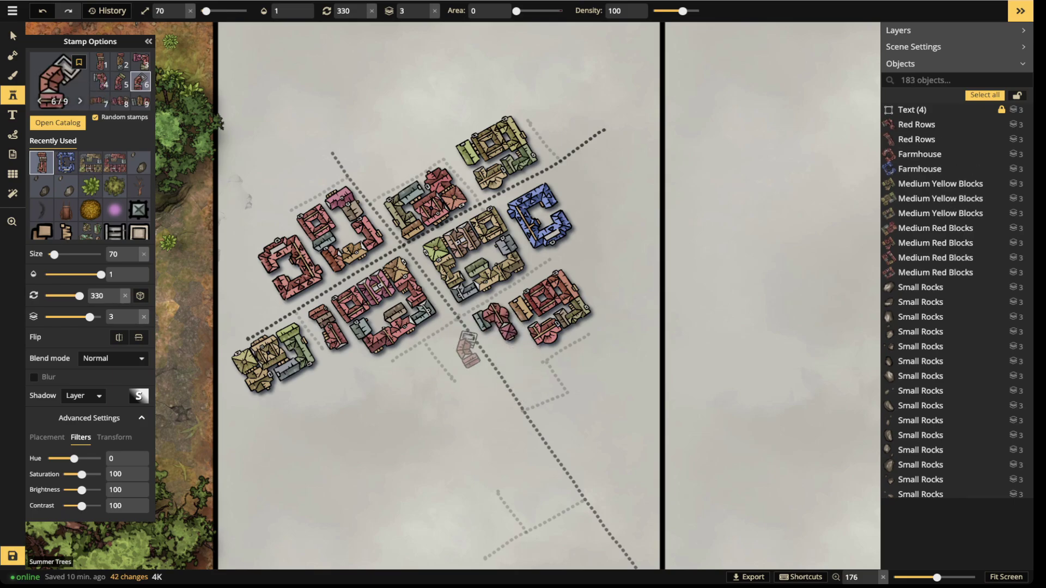
key(Left)
key(Left)
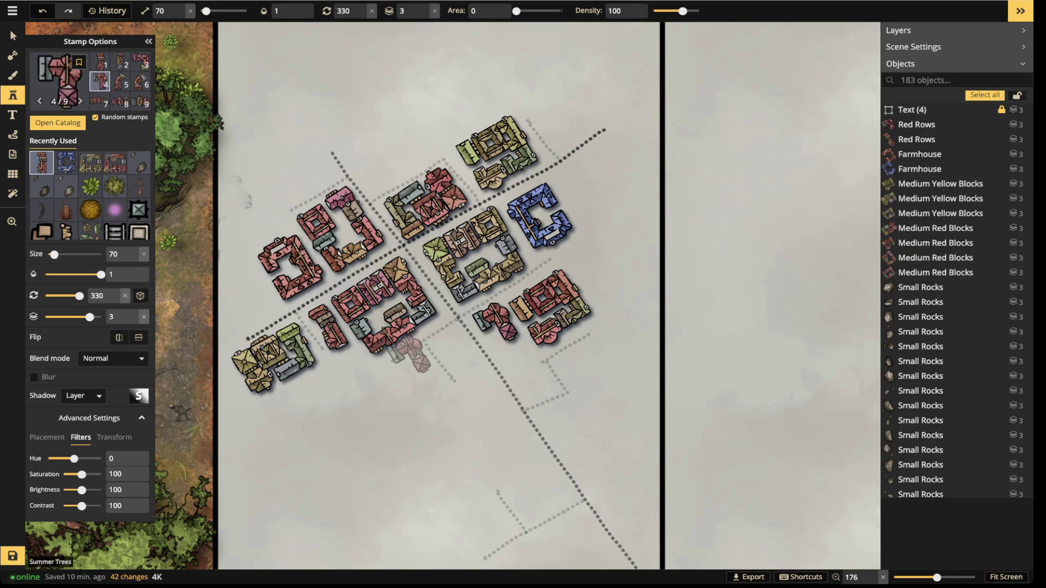
scroll(524, 379, up, 7)
click(540, 386)
Place the ninth Red Rows variant at rotation 240 along the small side street south of the large red block
scroll(512, 370, down, 1)
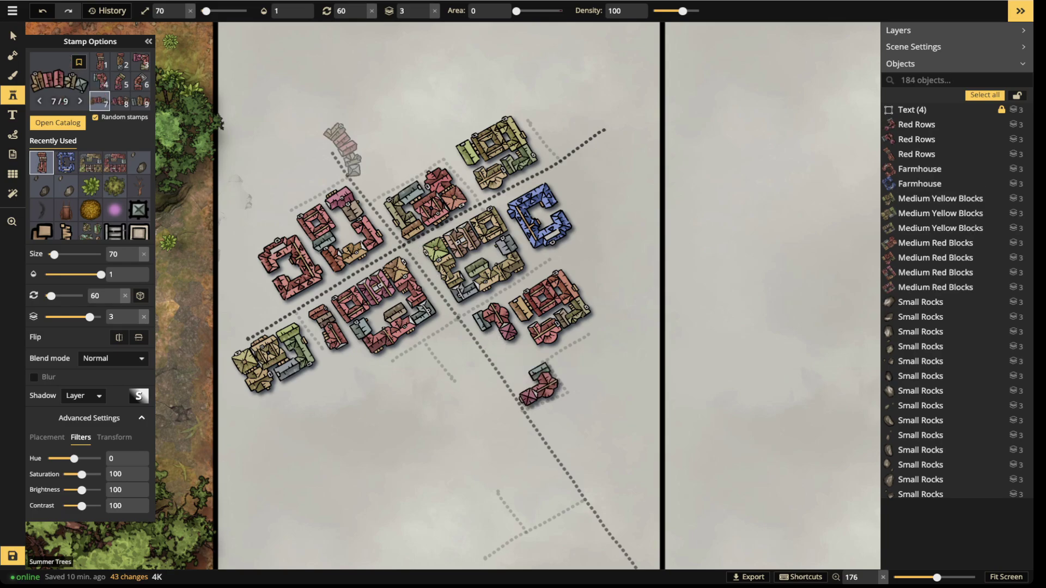
key(9)
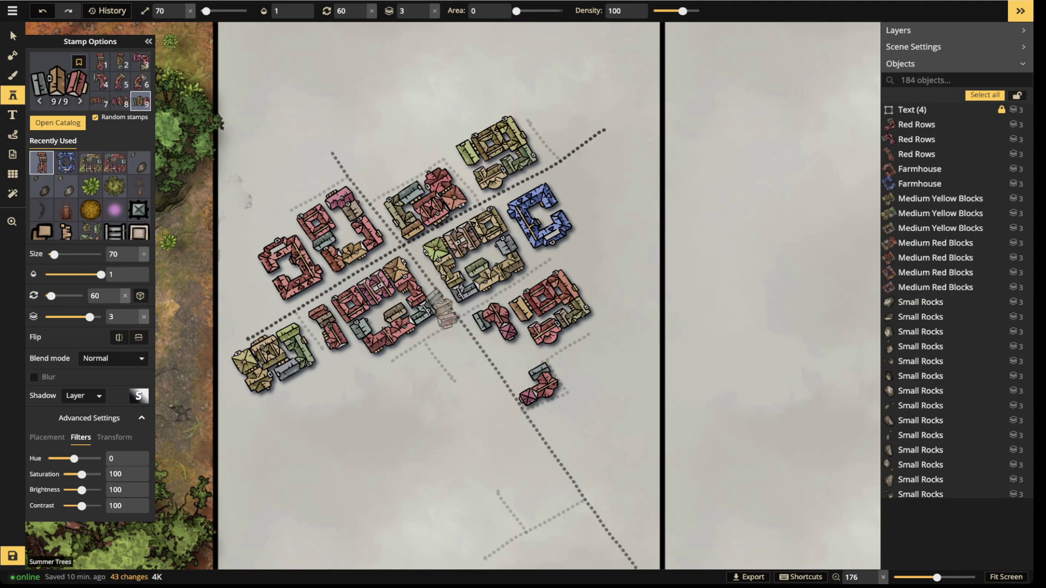
scroll(435, 368, down, 11)
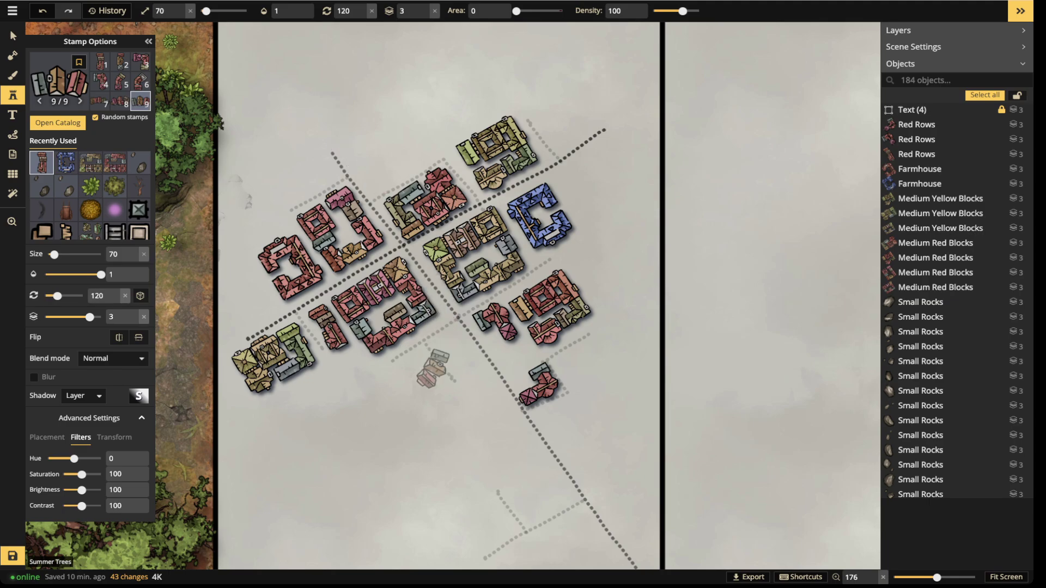
scroll(426, 367, down, 1)
click(425, 368)
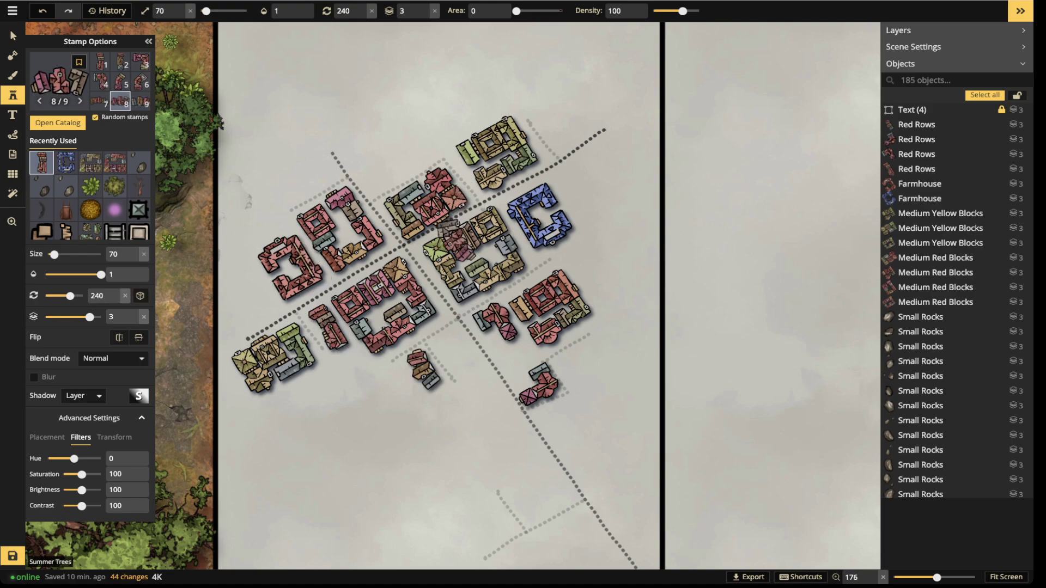
Choose the Small Red Buildings set and place its first variant at rotation 330 between the two red rows east of the long road
click(59, 82)
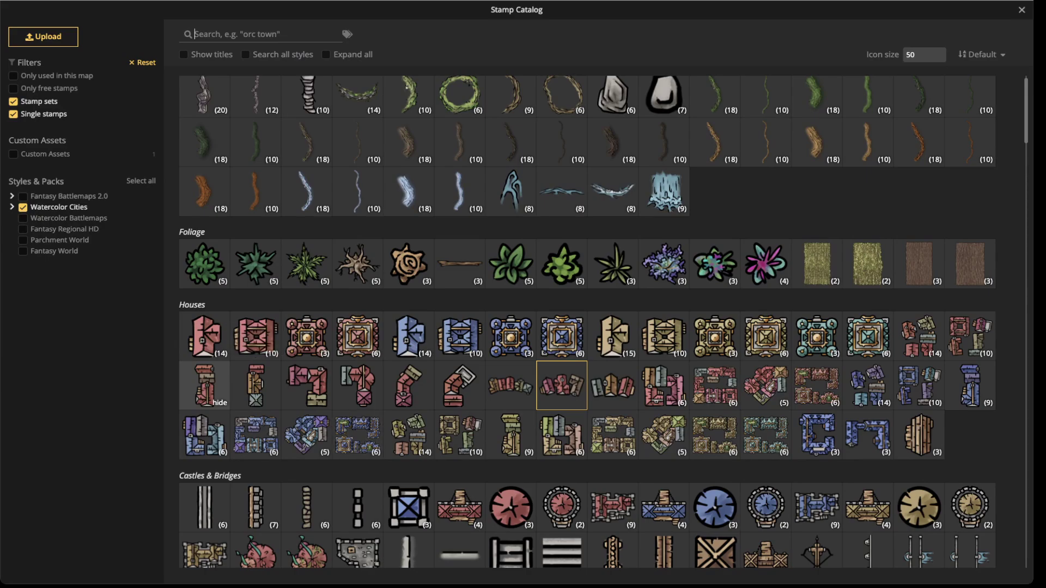
click(204, 333)
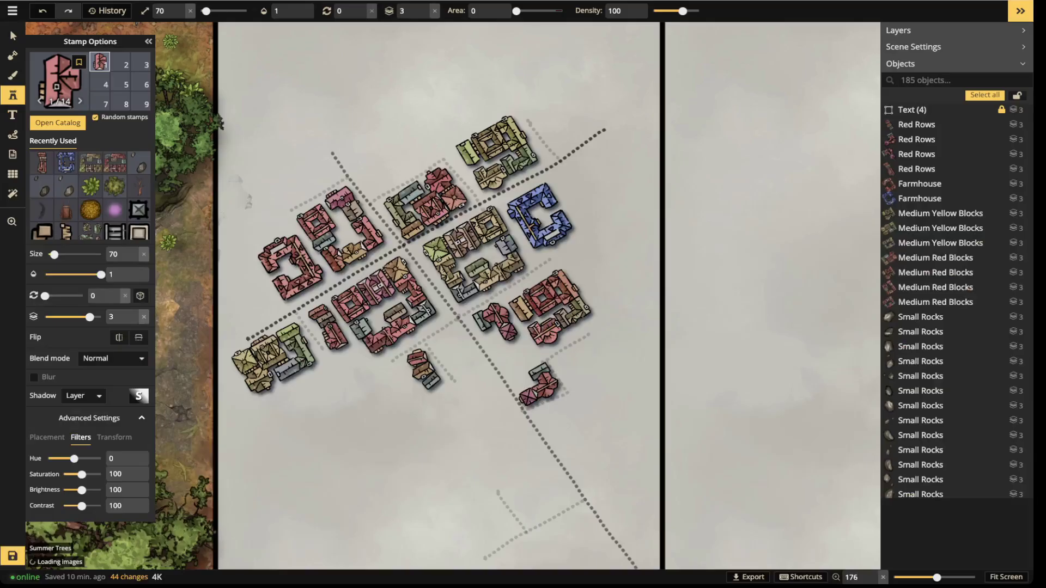
scroll(443, 327, up, 5)
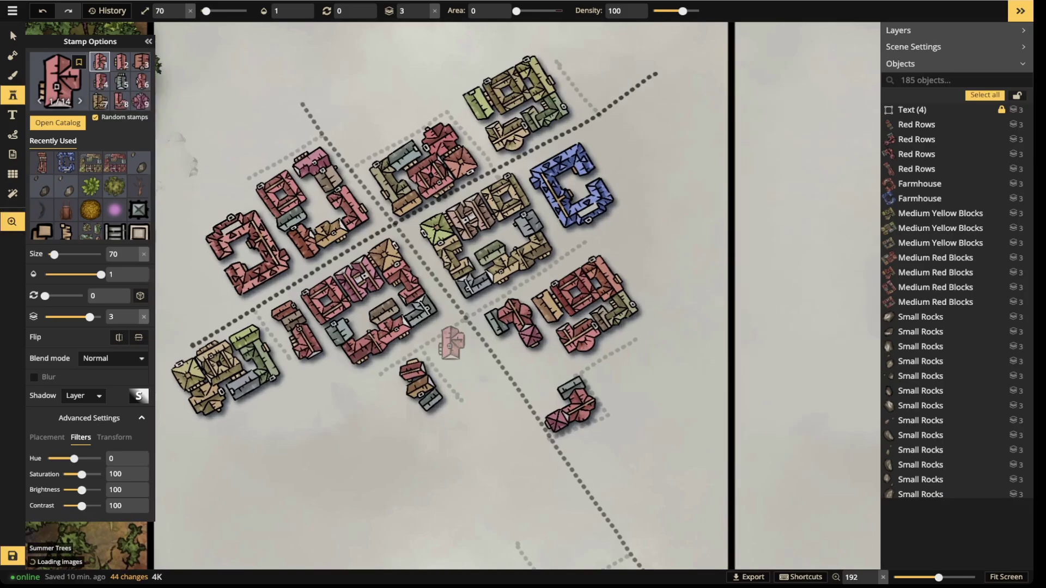
drag(569, 428, 553, 342)
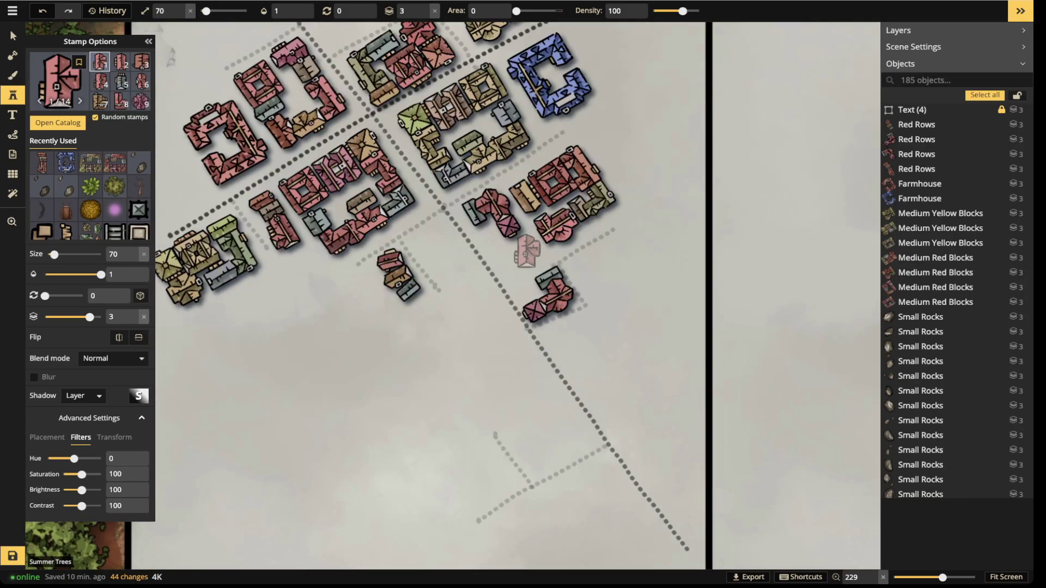
scroll(527, 255, down, 3)
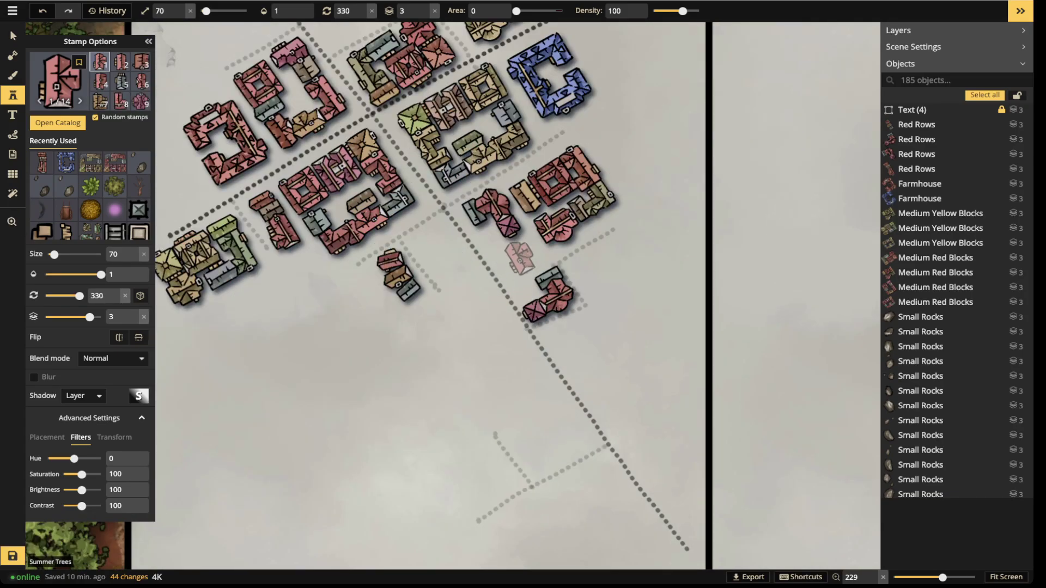
click(530, 253)
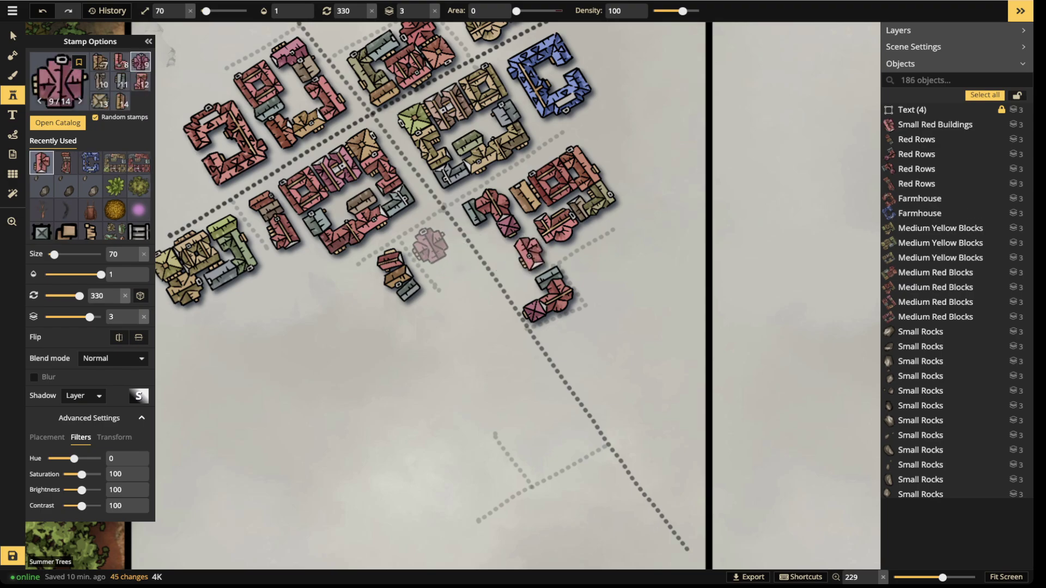
Place the ninth, eighth and second small red building variants at rotation 330 down the western side of the long road
click(439, 239)
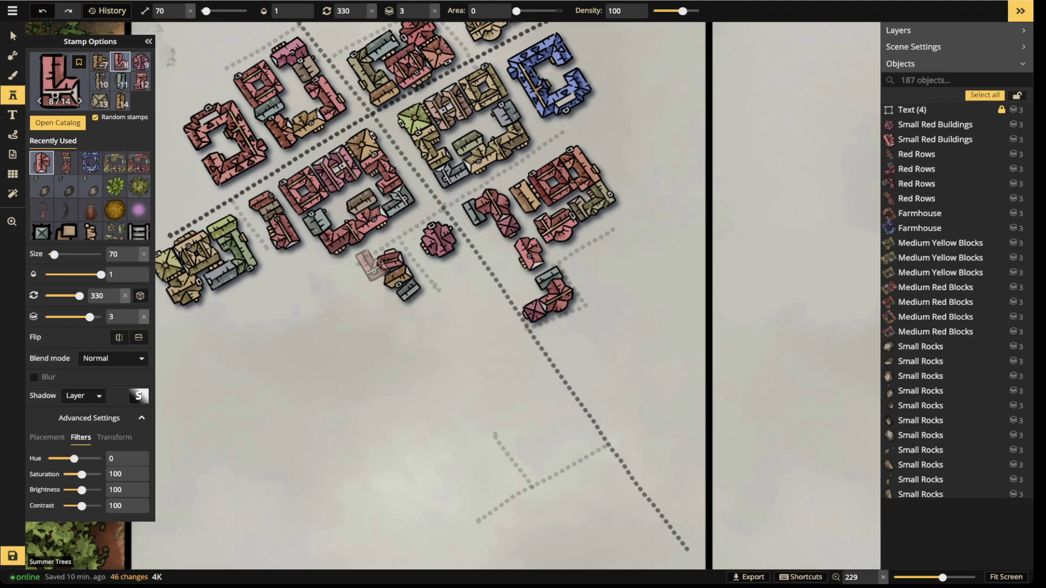
click(460, 275)
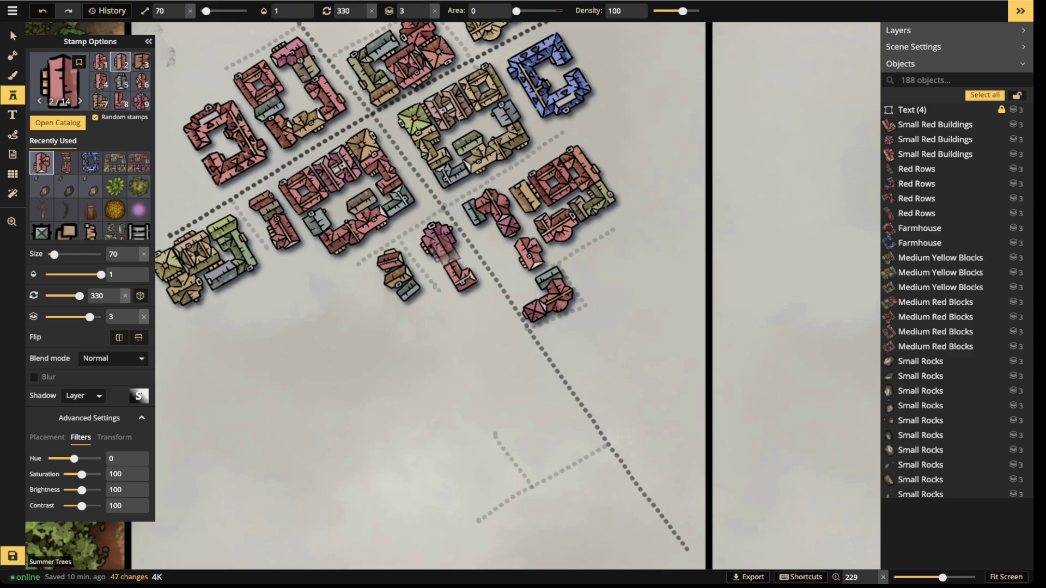
scroll(398, 237, down, 3)
drag(414, 297, 420, 303)
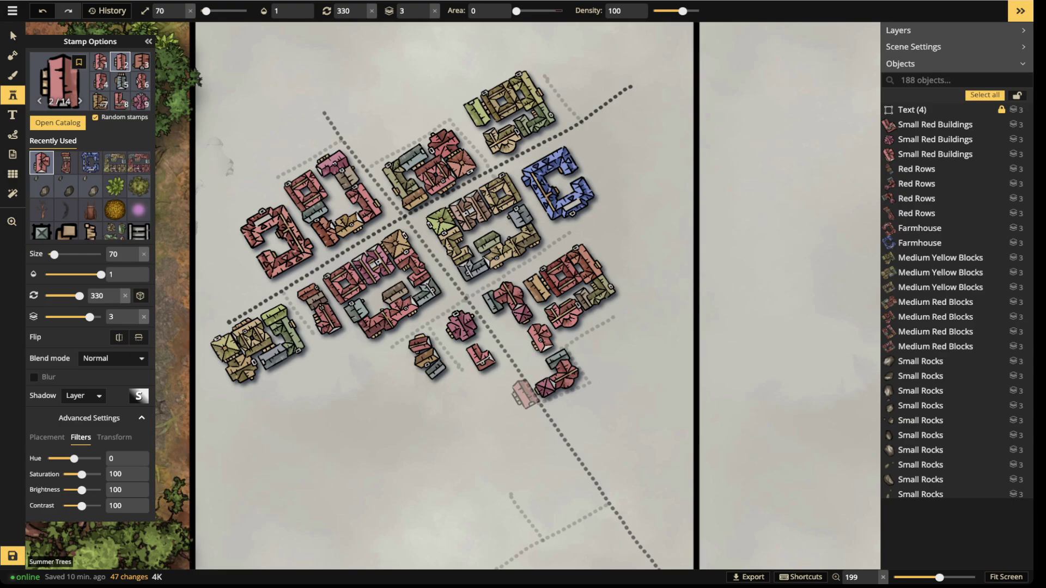
click(504, 385)
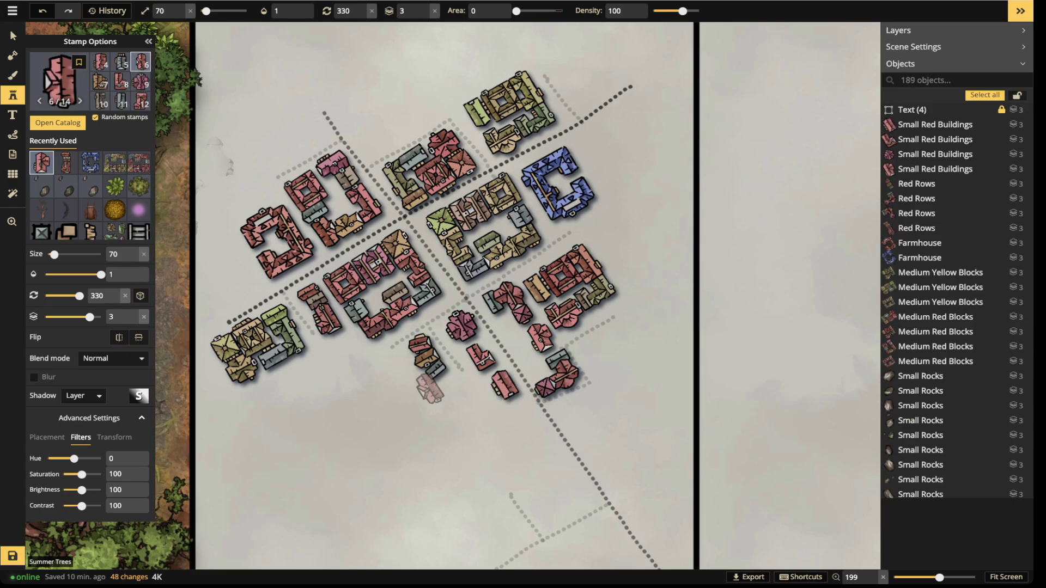
Place three small buildings at rotation 330 around the western end of the main road, beside the red farmhouse
click(248, 279)
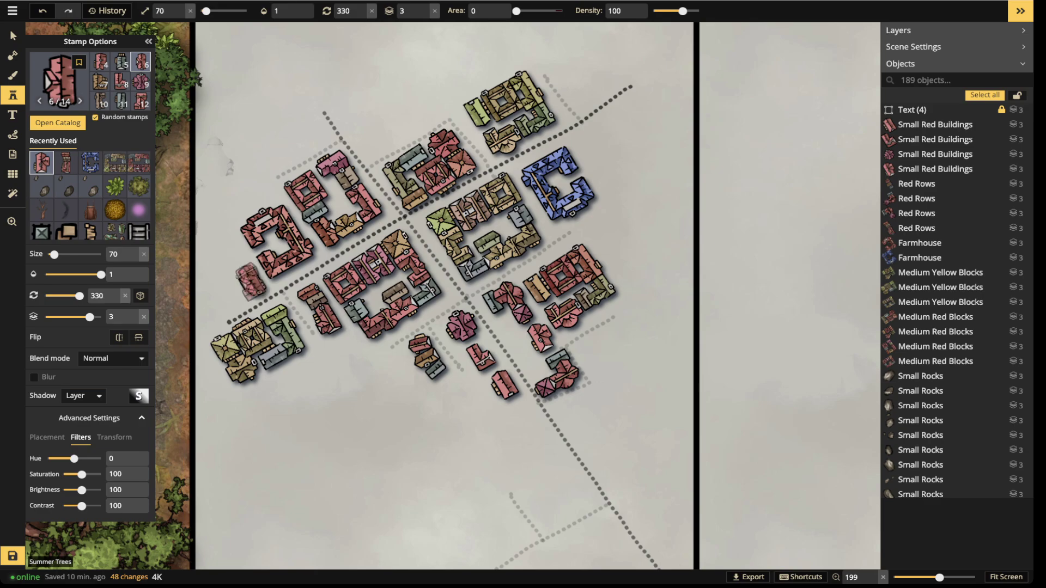
click(229, 248)
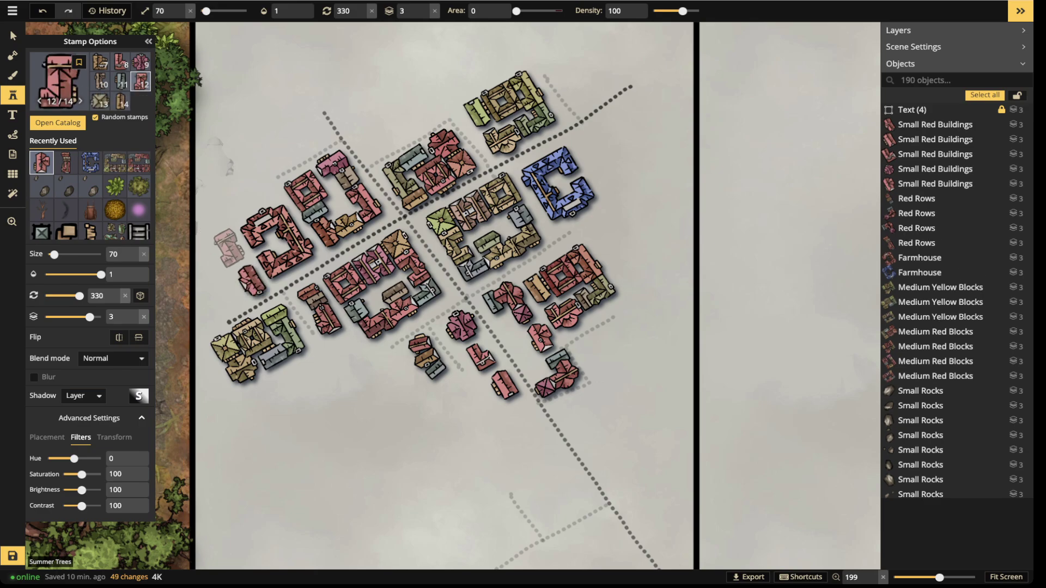
click(232, 250)
click(229, 294)
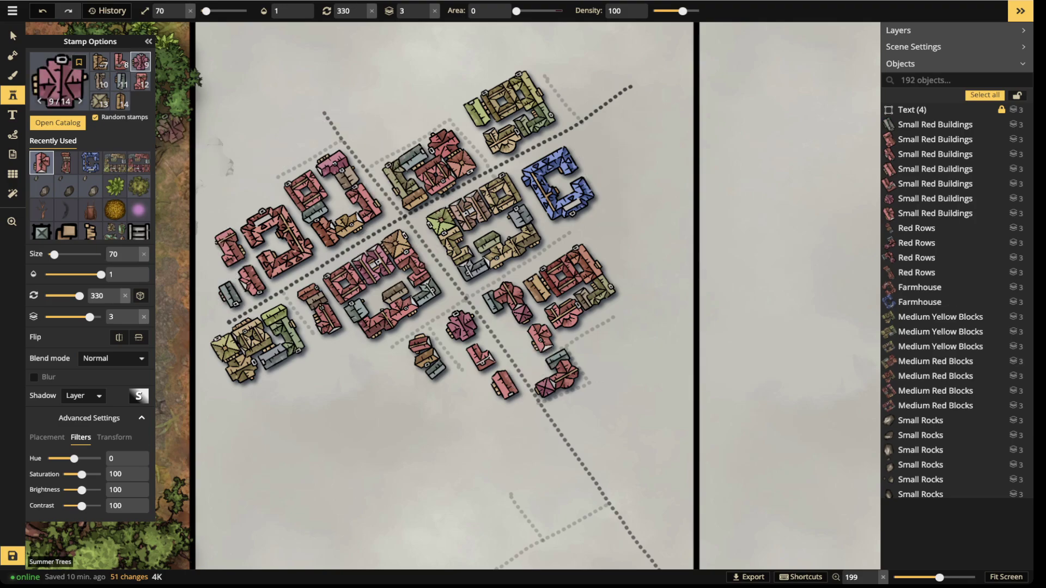
Place a small purple-roofed building beside the blue farmhouse and two more small buildings at rotation 240 below the western yellow block
click(588, 143)
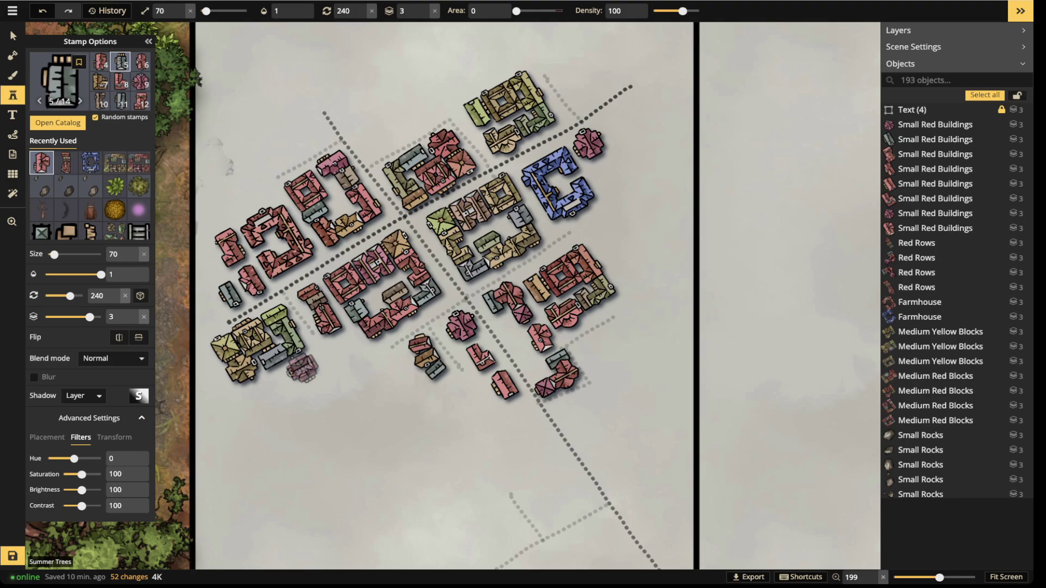
click(303, 369)
click(271, 392)
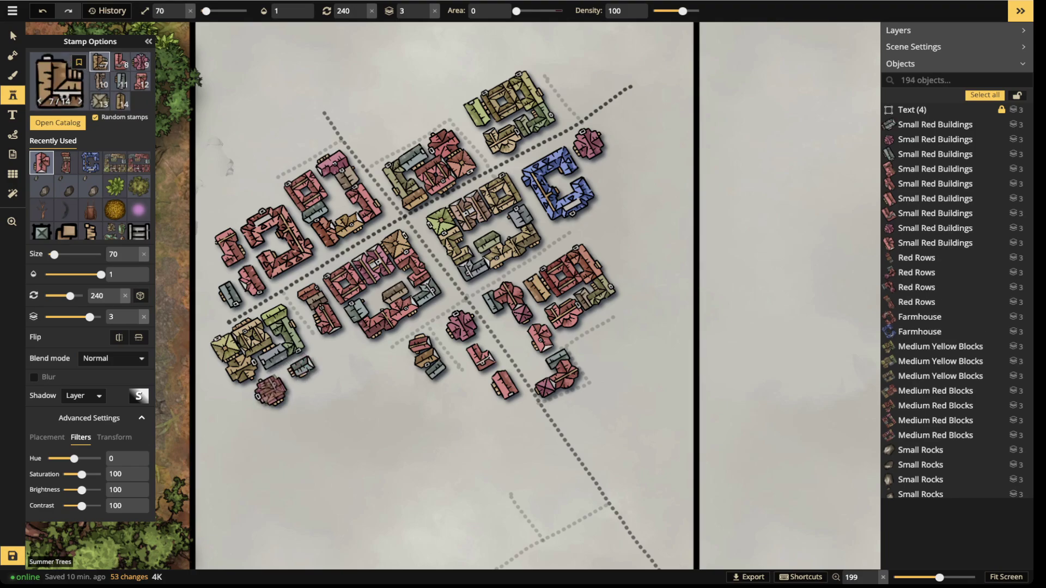
click(271, 391)
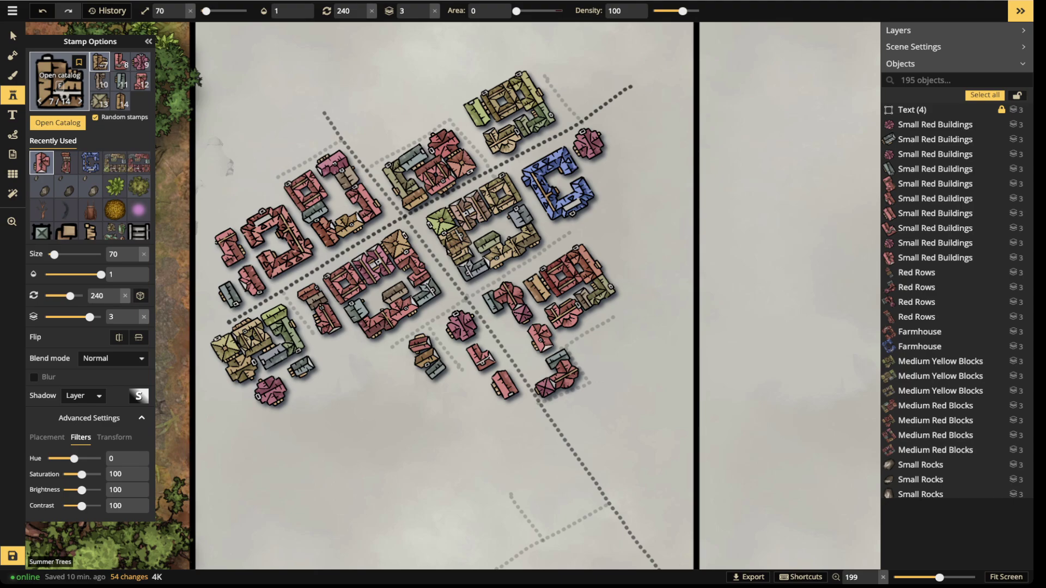
Choose the Shacks stamp set from the Details section of the catalog and select its fourth variant
click(60, 82)
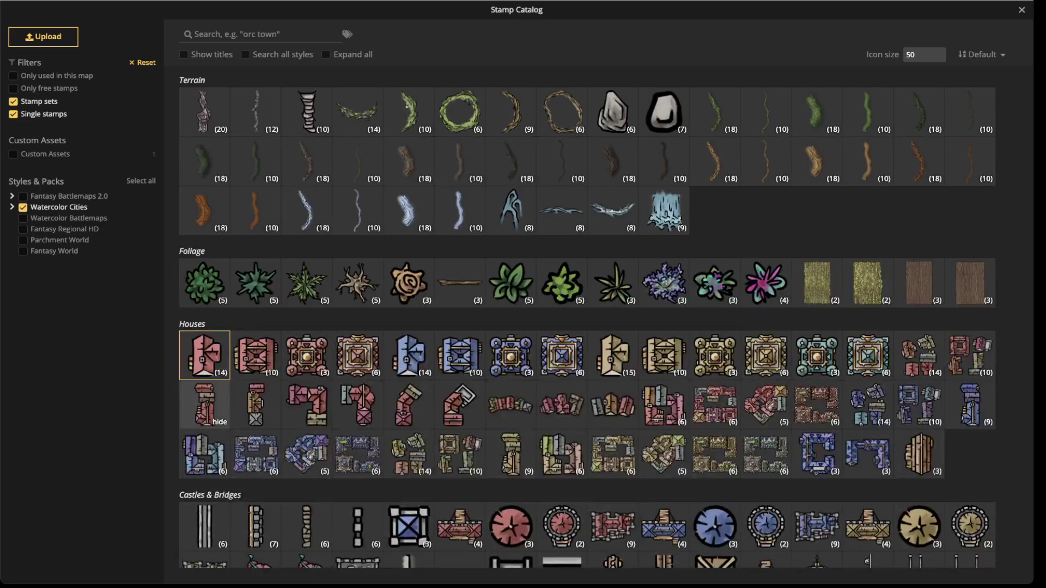
scroll(599, 322, down, 5)
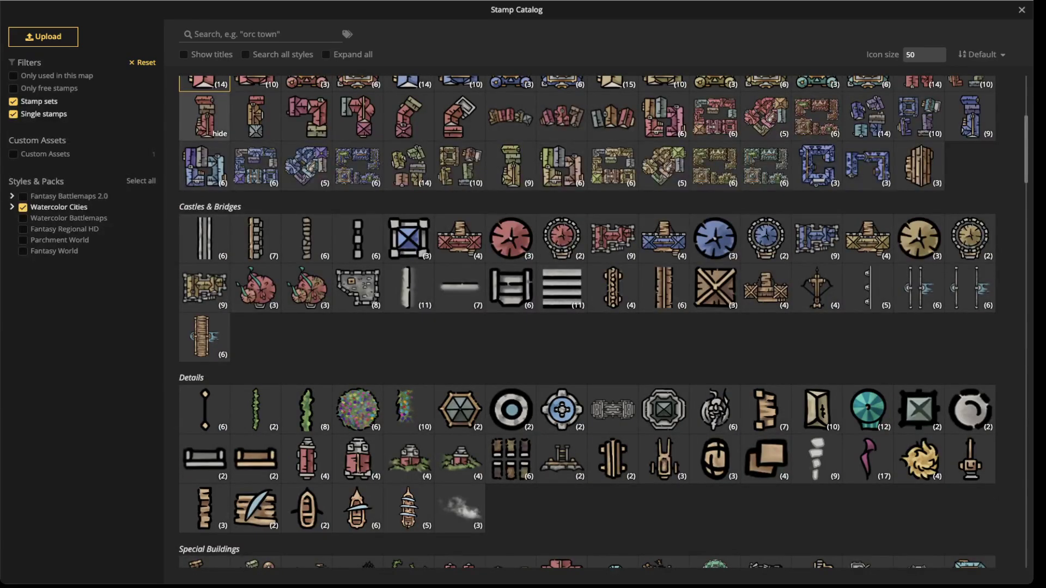
scroll(459, 289, down, 2)
scroll(459, 207, down, 1)
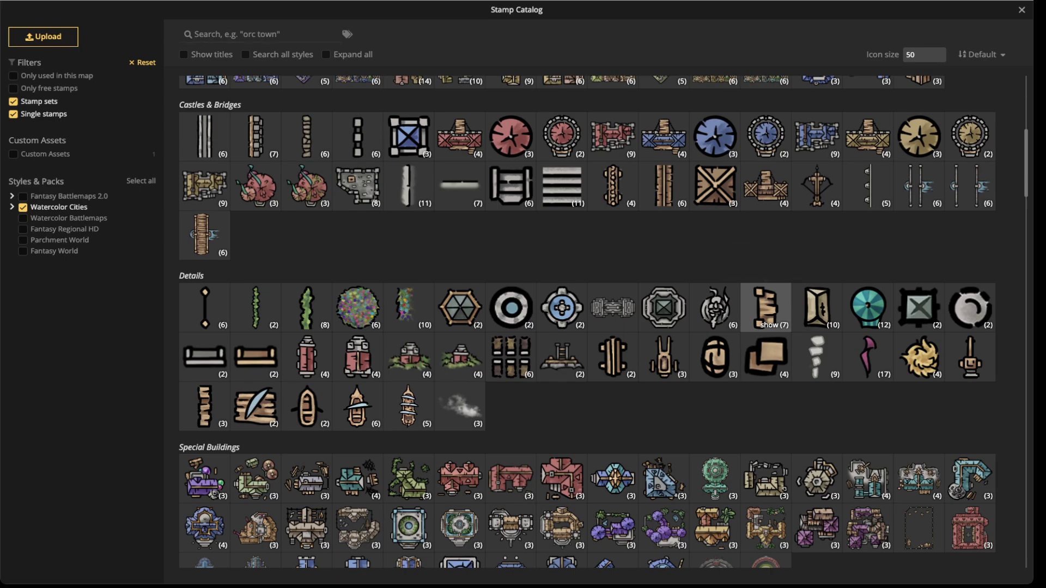
click(765, 308)
scroll(342, 341, up, 5)
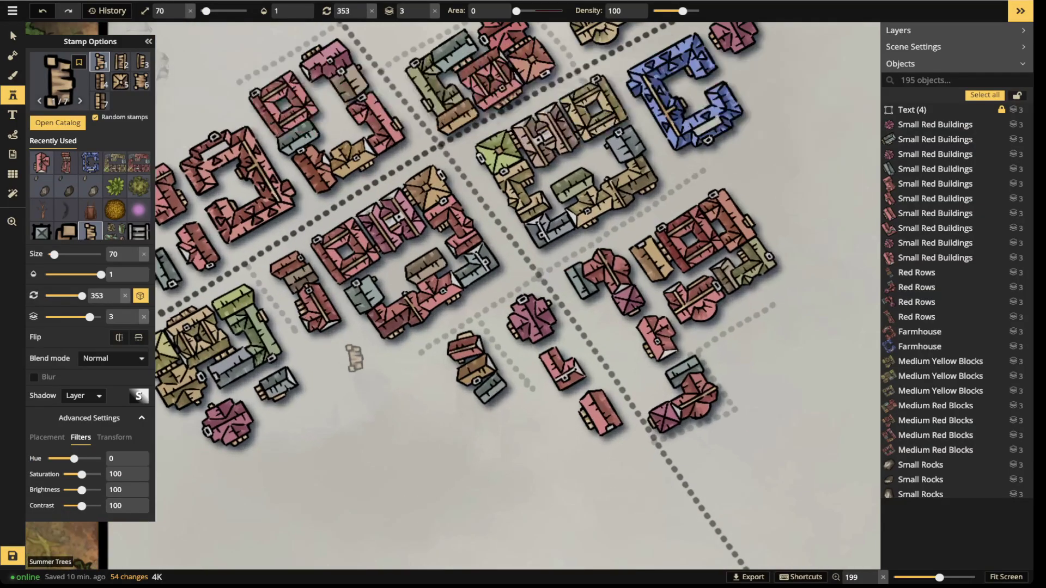
key(space)
drag(510, 333, 355, 323)
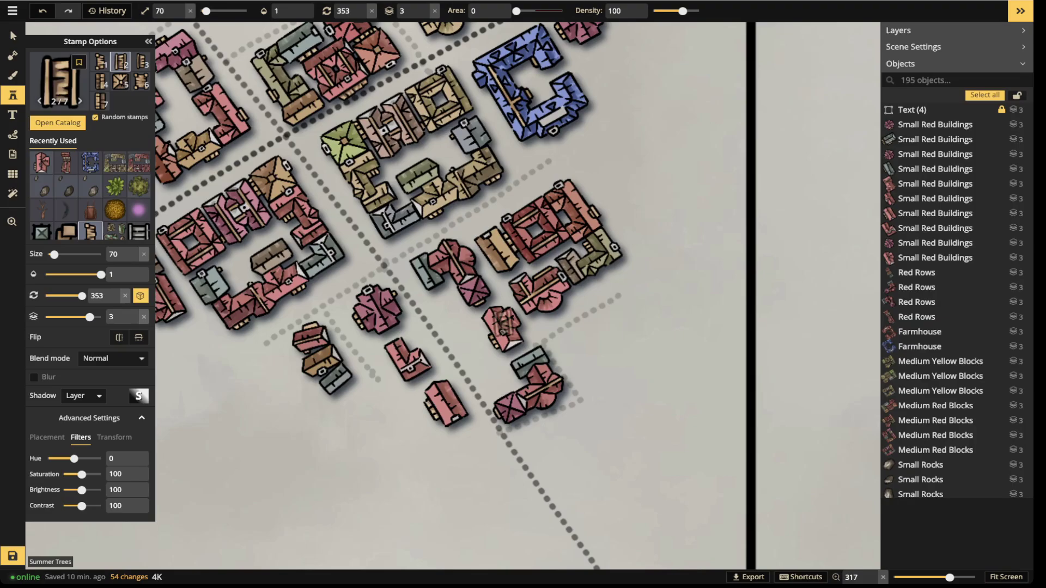
scroll(468, 316, up, 3)
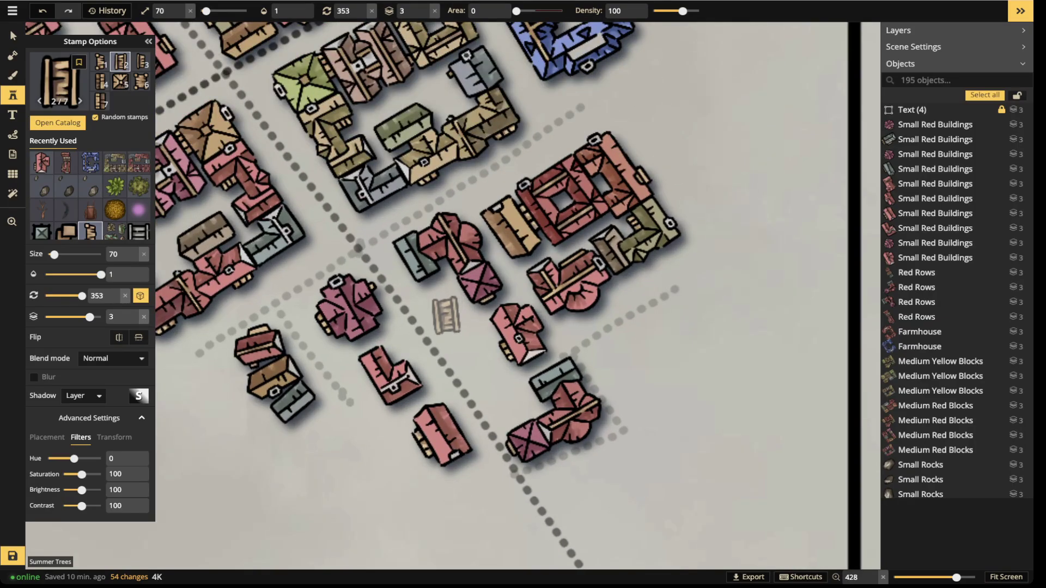
scroll(456, 242, up, 1)
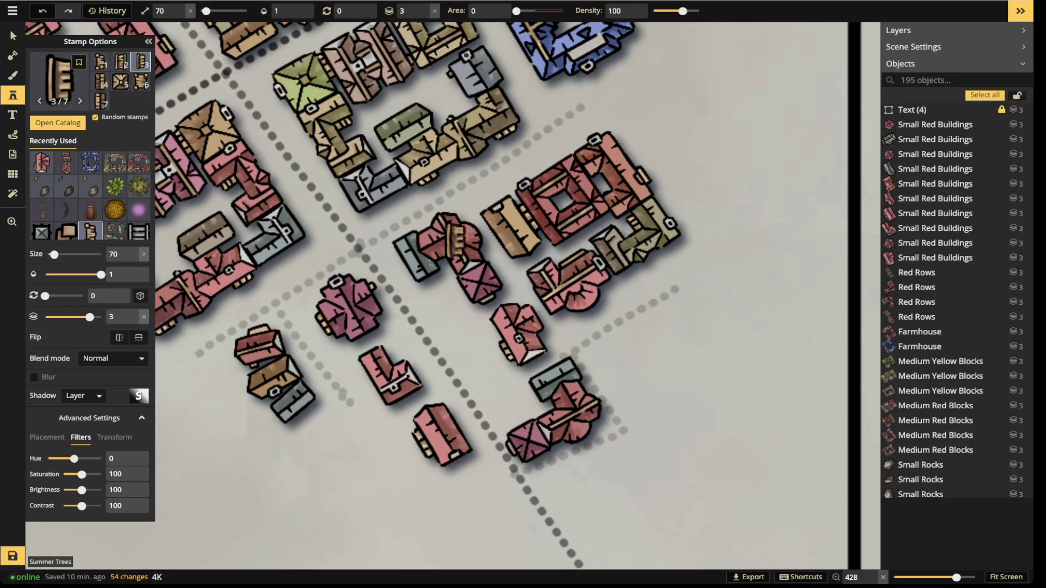
key(Right)
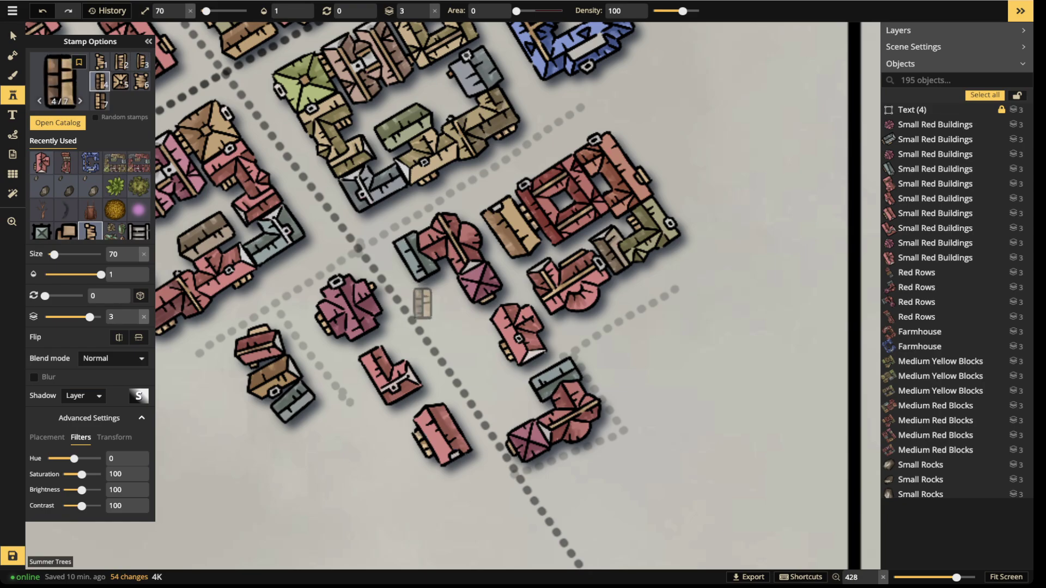
Place three fourth-variant shacks at rotation 60 along the eastern side of the long dotted road
scroll(430, 303, up, 4)
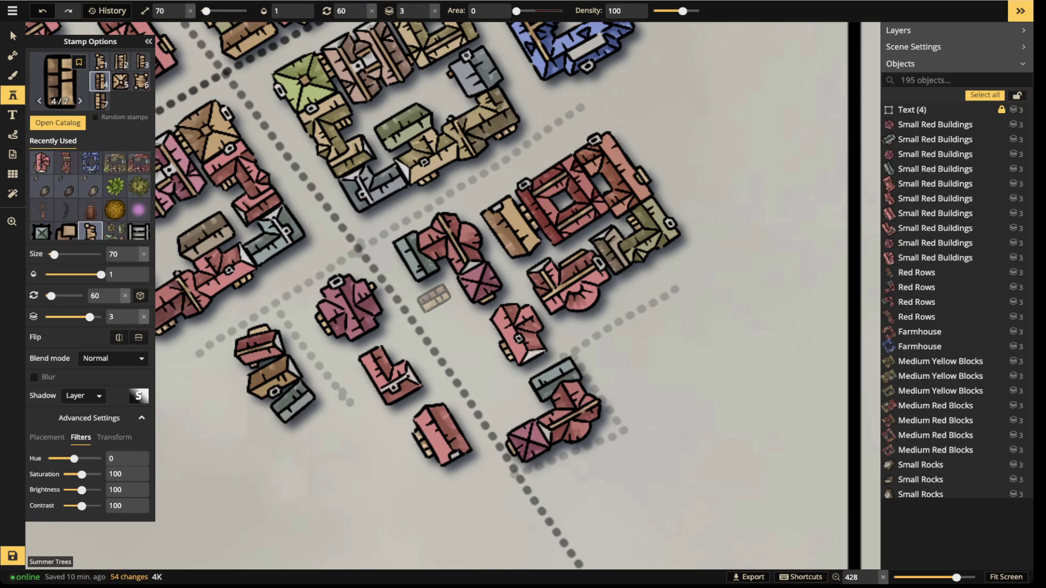
click(434, 297)
click(446, 314)
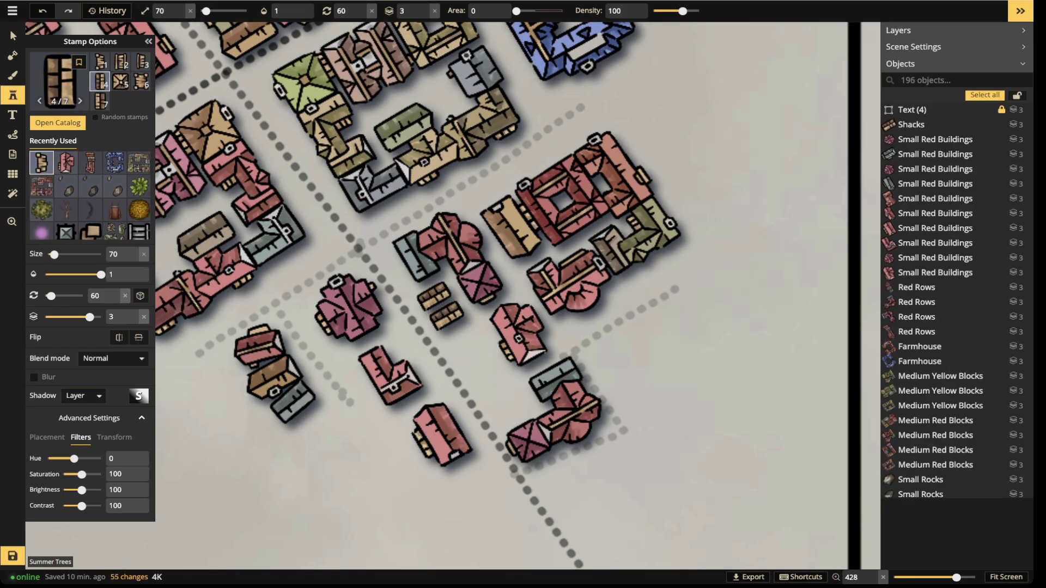
click(512, 410)
Place a fourth-variant shack at rotation 60 just south of the blue farmhouse
key(space)
drag(299, 226, 761, 389)
scroll(536, 212, down, 2)
scroll(529, 164, down, 1)
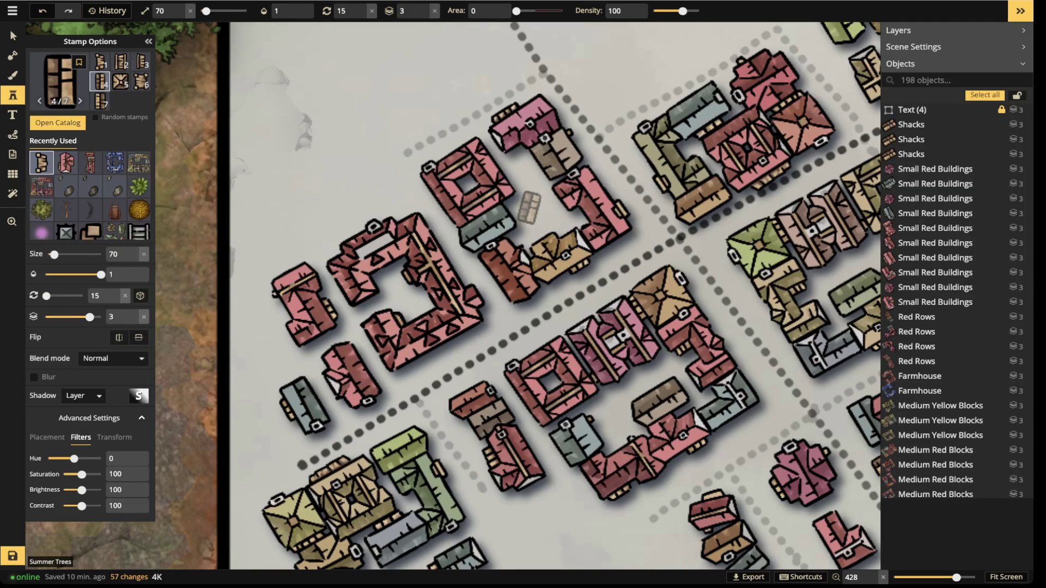
key(space)
drag(541, 251, 439, 123)
key(space)
drag(605, 112, 430, 228)
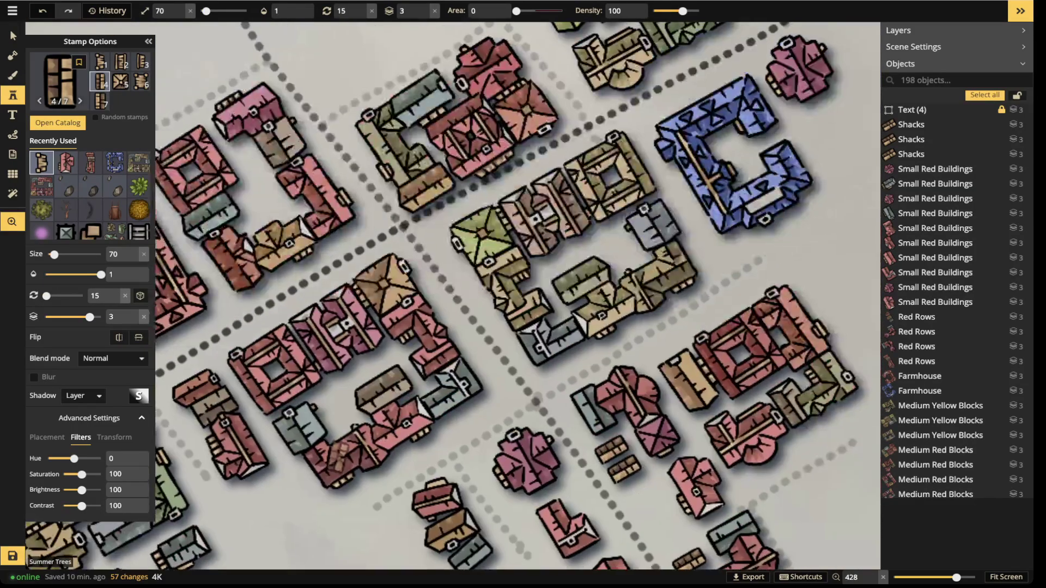
scroll(724, 253, down, 2)
scroll(733, 249, up, 4)
click(731, 250)
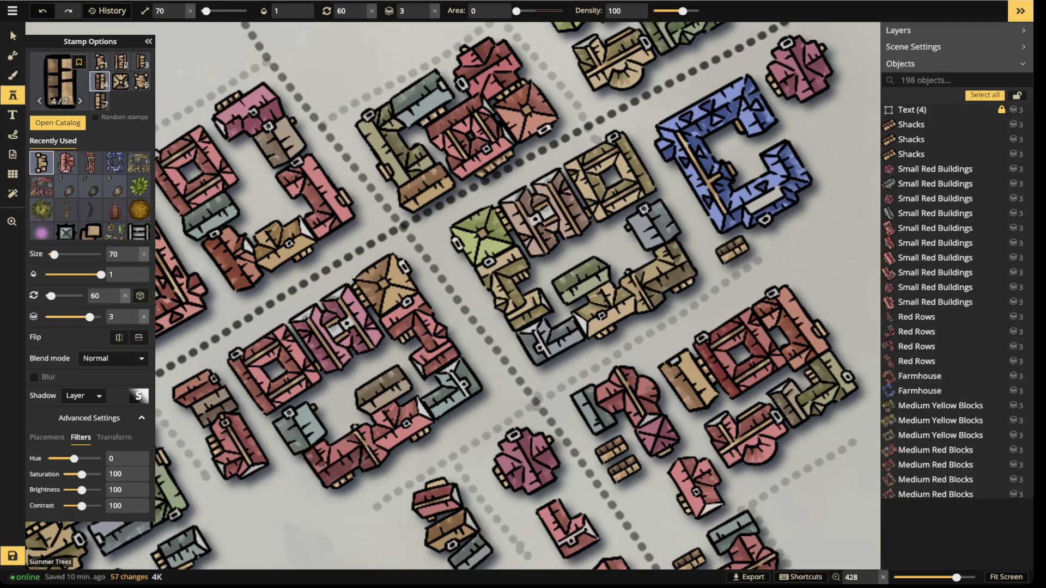
Place two shacks side by side at the northern end of the crossing road, northwest of the red block
drag(620, 128, 627, 308)
scroll(327, 270, down, 6)
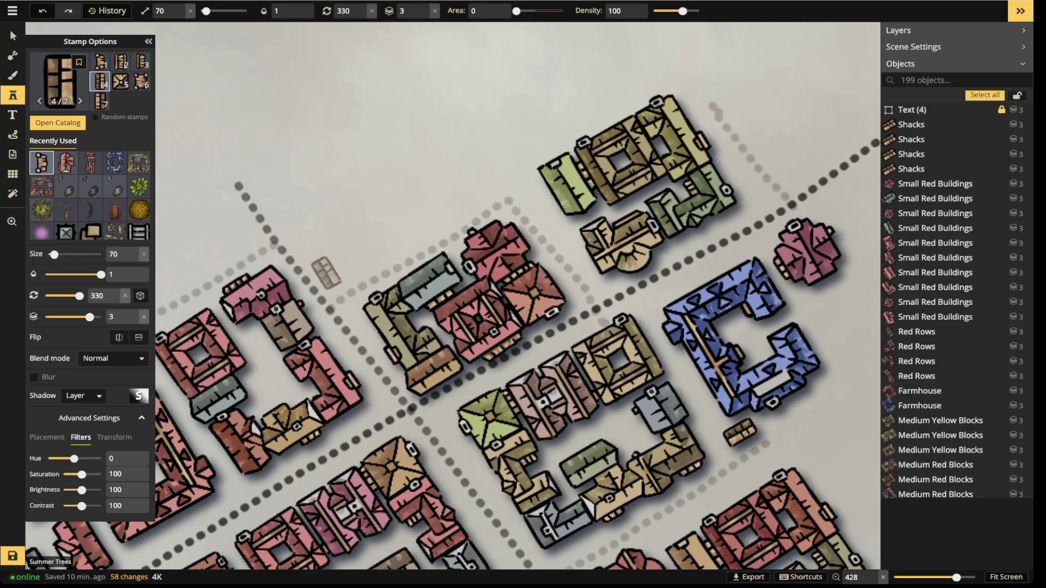
click(326, 273)
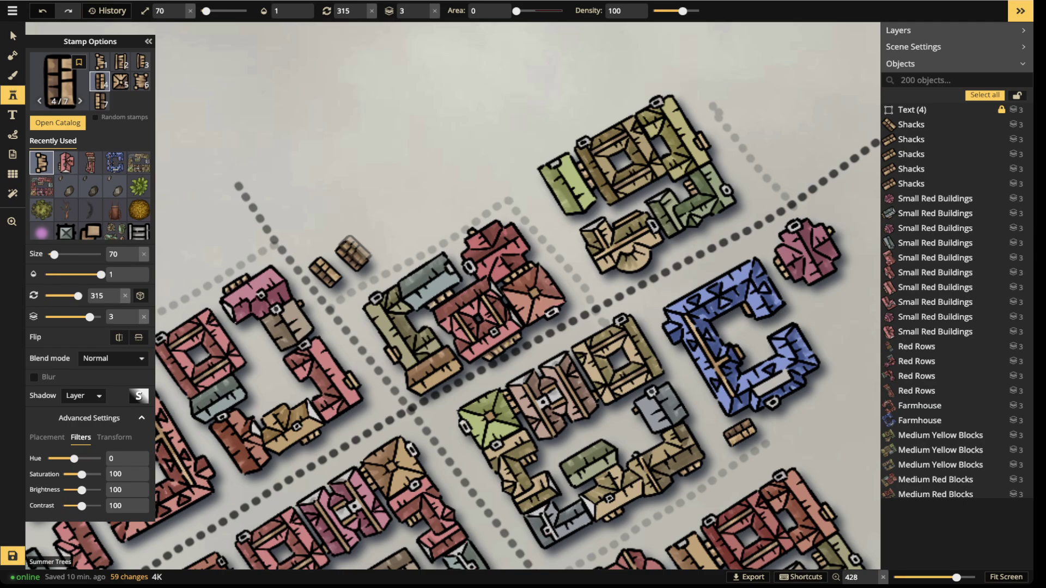
click(352, 256)
Rotate the eastern shack of the new pair to 326 and align it beside its neighbour
key(v)
click(323, 272)
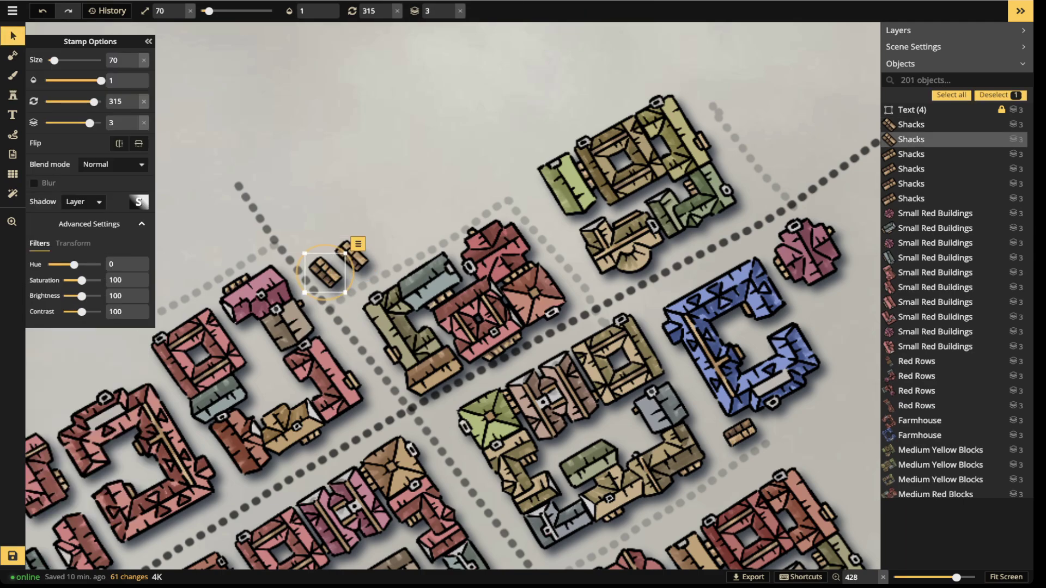
click(352, 255)
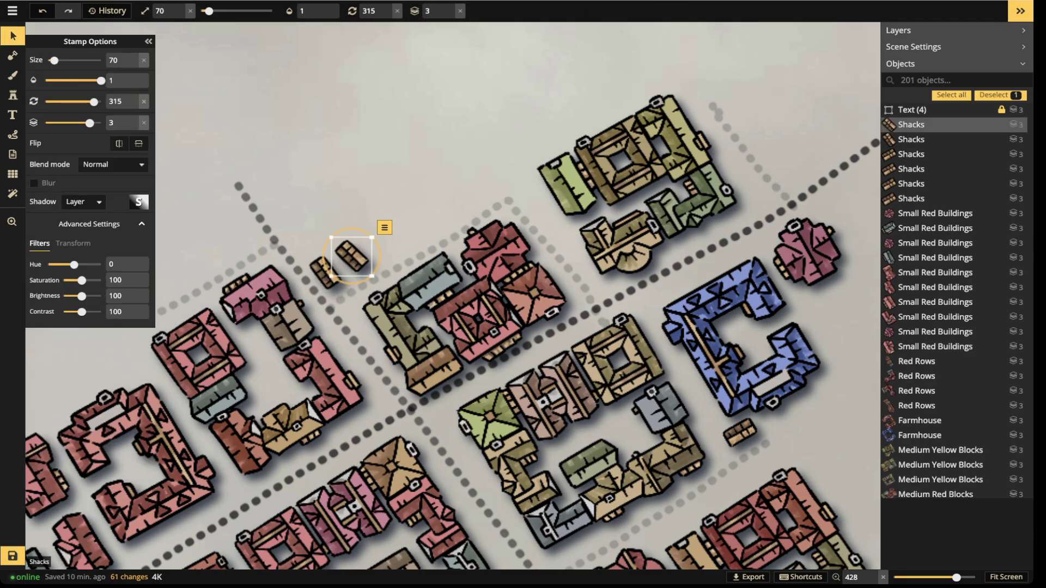
drag(373, 276, 349, 259)
key(s)
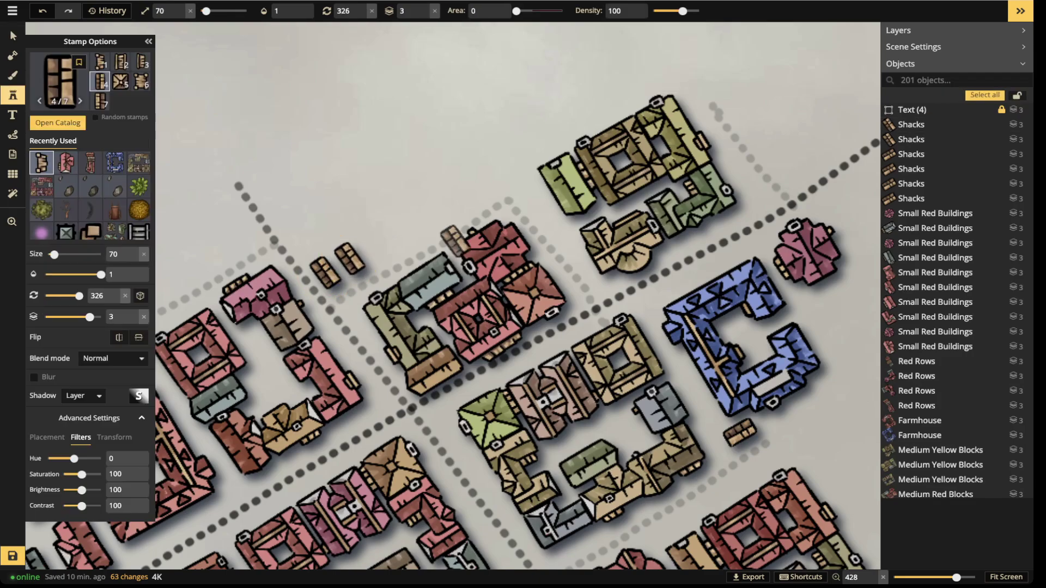
Enable random stamps and place assorted shacks at rotation 326 around the northern side of the red block
click(95, 118)
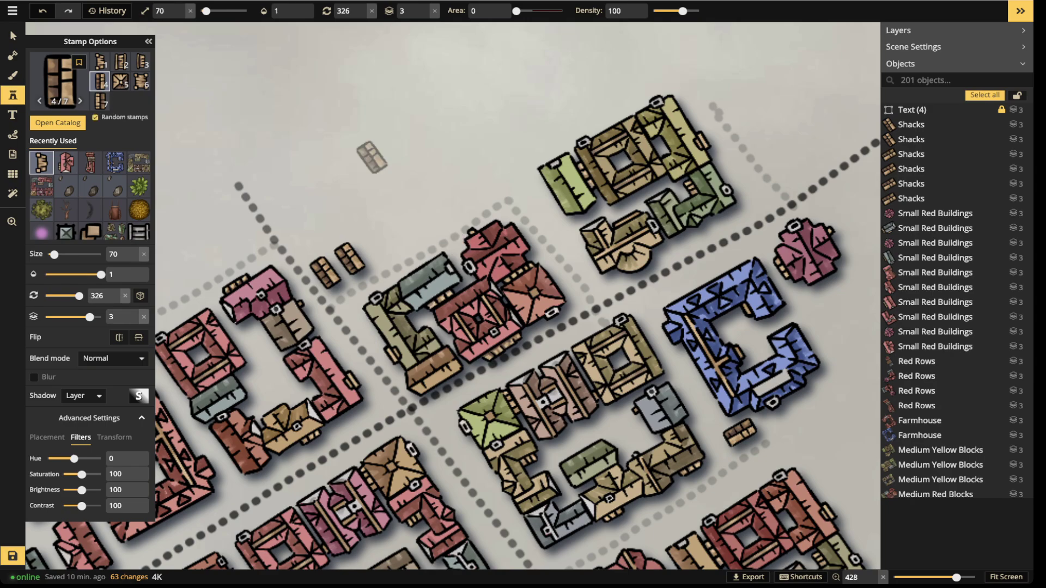
click(410, 224)
click(444, 207)
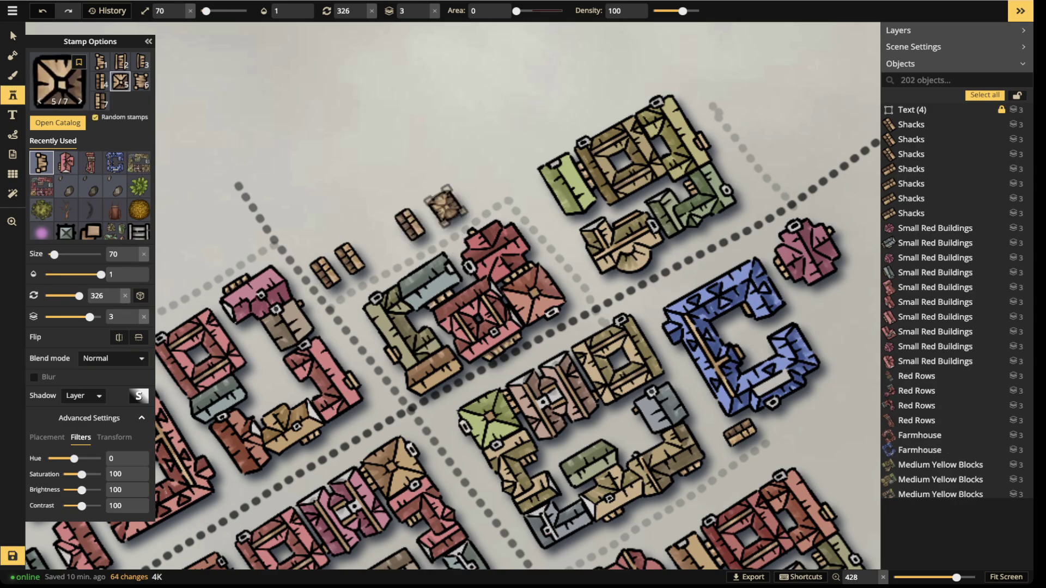
click(474, 182)
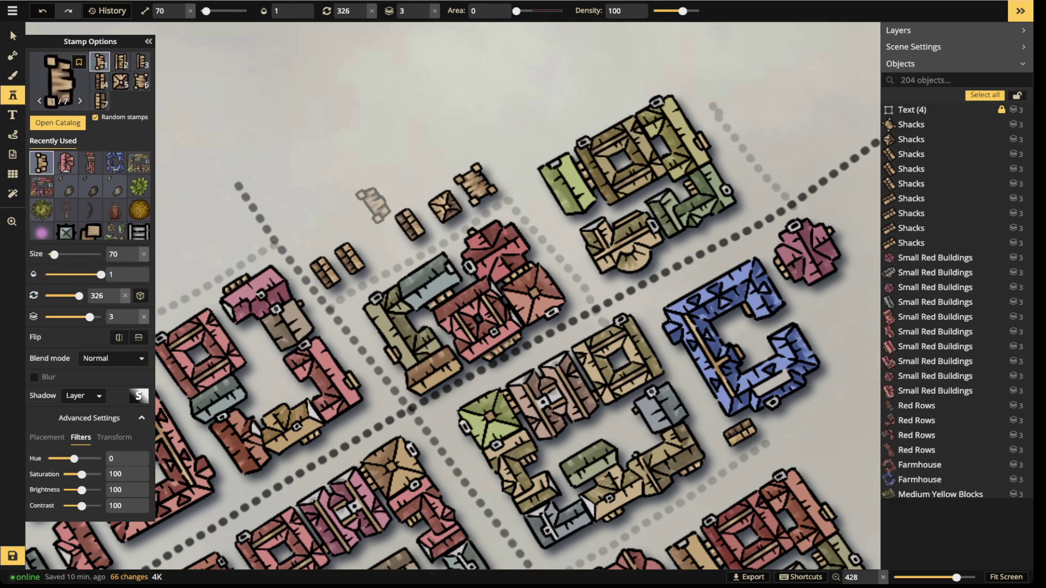
click(294, 238)
click(456, 240)
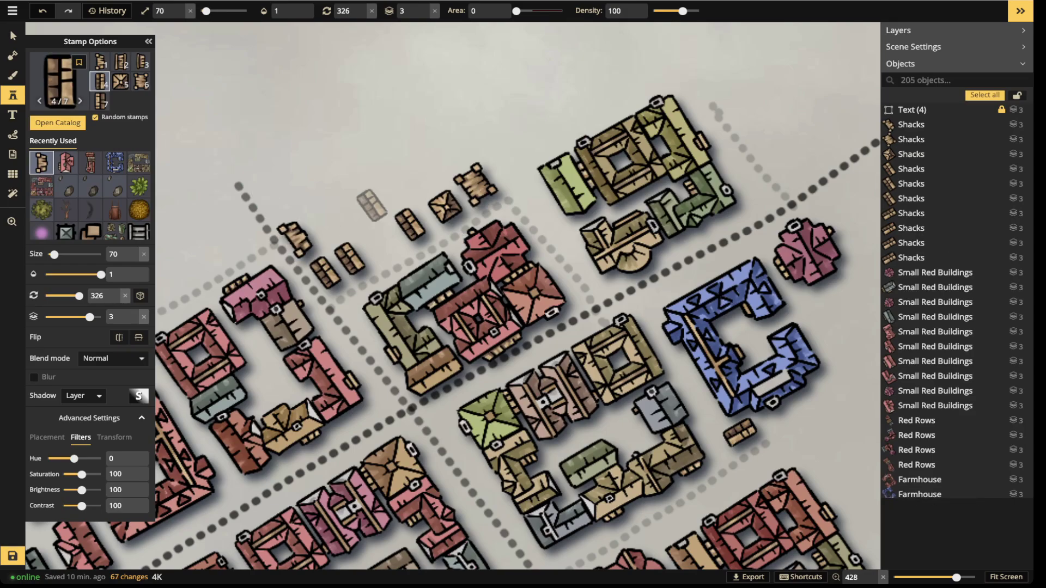
Delete the randomly varied shacks around the red block, keeping the aligned pair by the crossing road
click(13, 36)
click(474, 184)
key(Delete)
click(445, 206)
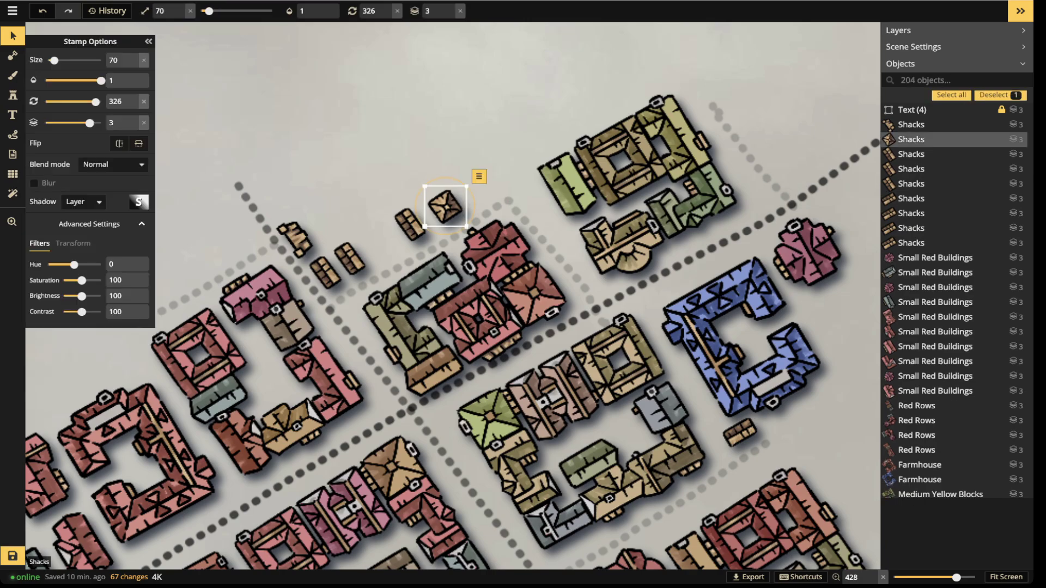
key(Delete)
click(409, 224)
key(Delete)
click(464, 308)
key(Delete)
click(296, 239)
key(ctrl+z)
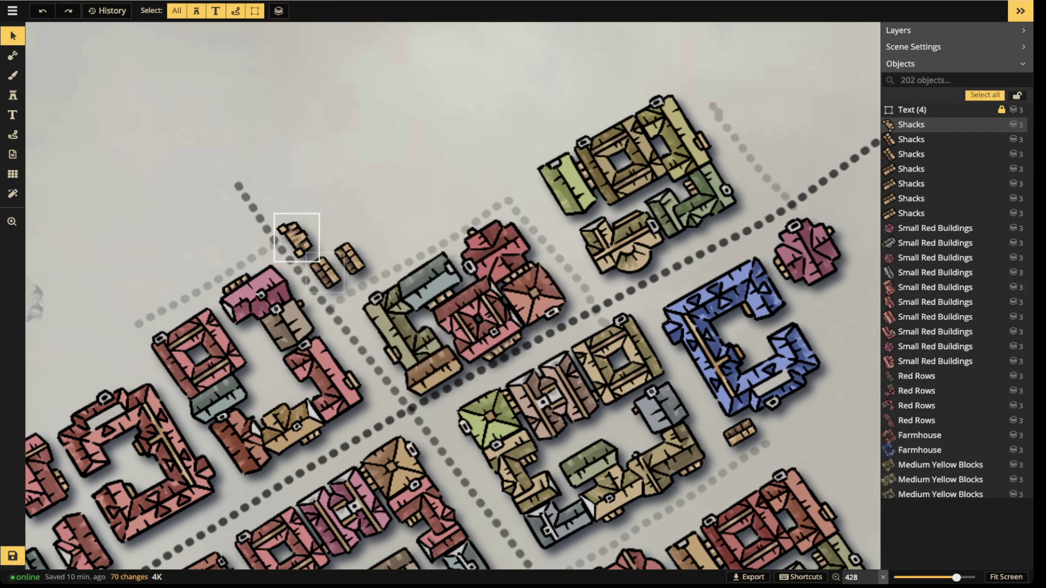
click(296, 238)
key(Delete)
click(349, 259)
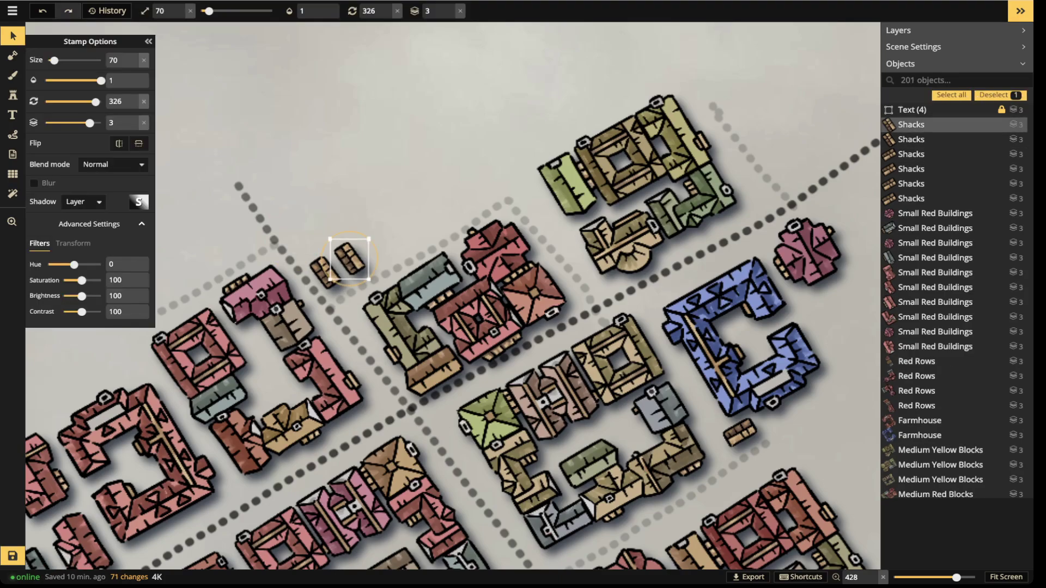
Try single shacks, including the seventh variant at rotation 56, north of the main road's northeastern end, undoing each placement
click(12, 95)
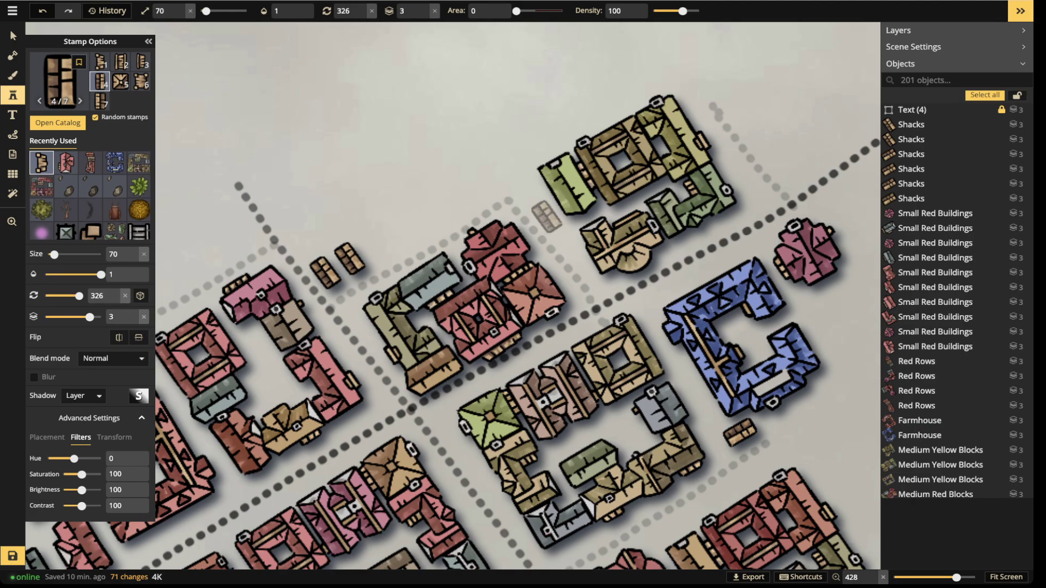
scroll(796, 164, down, 7)
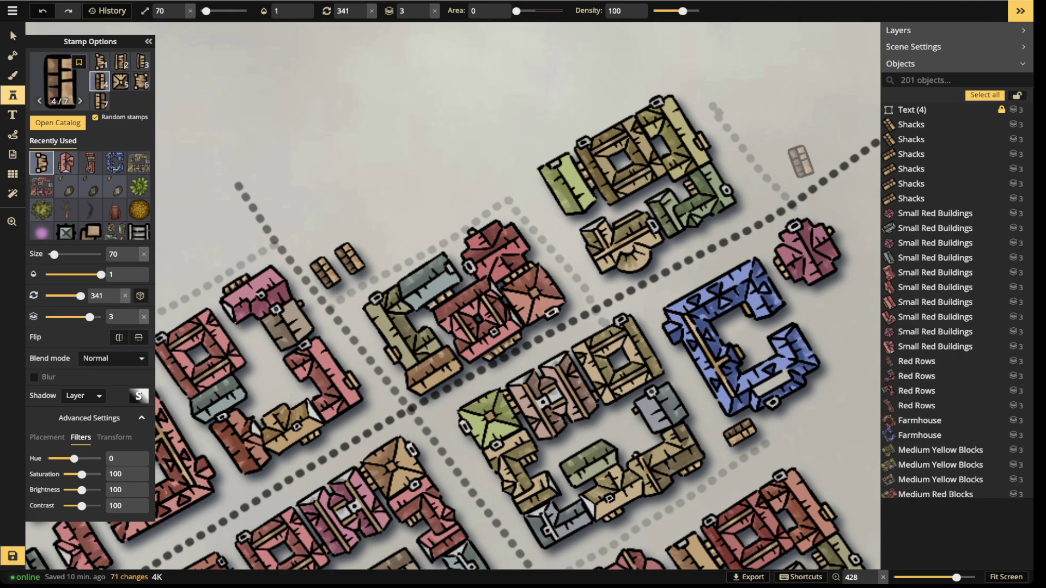
click(800, 170)
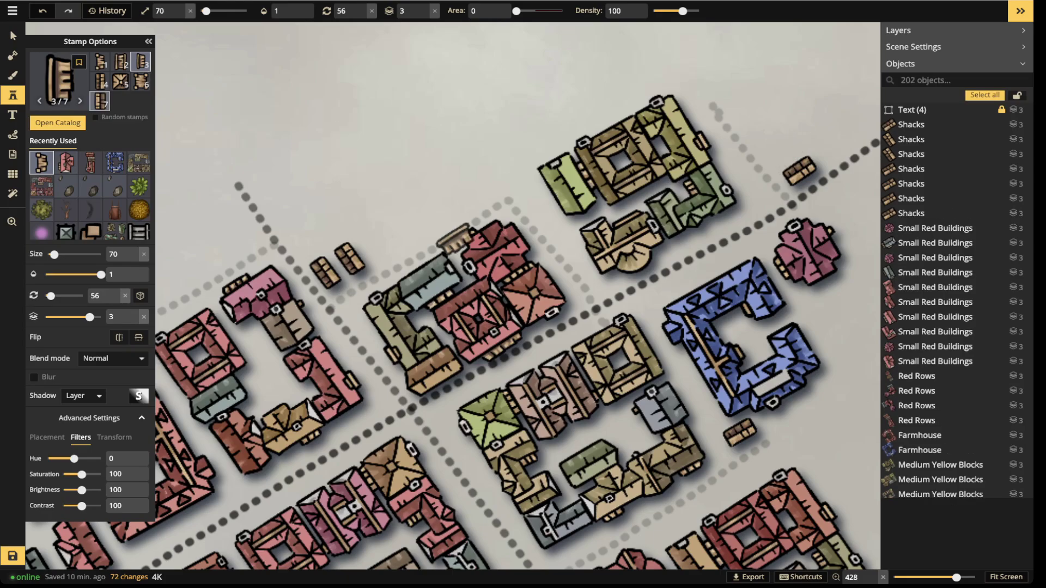
key(ctrl+z)
click(779, 148)
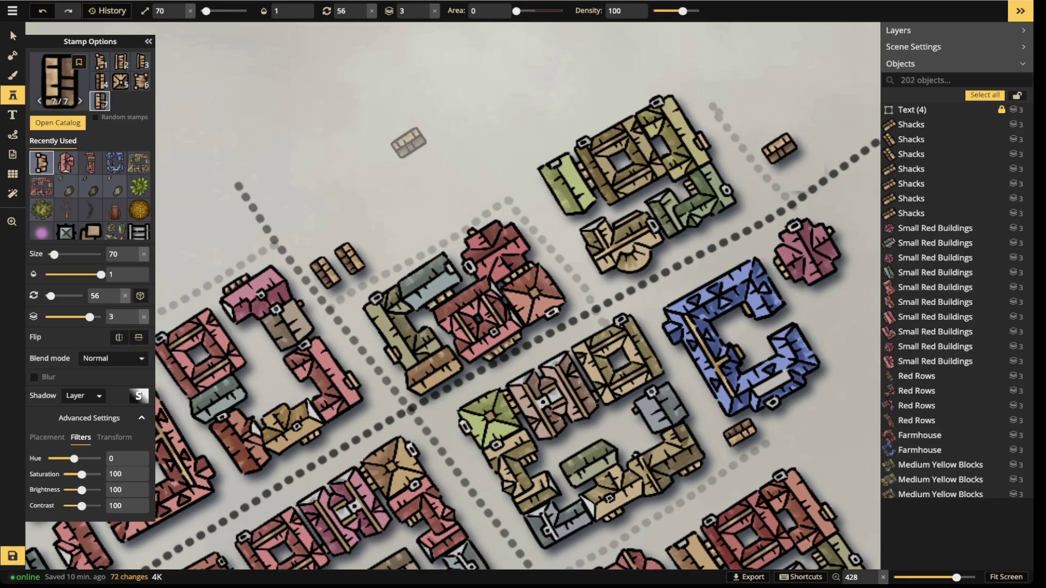
key(ctrl+z)
click(794, 169)
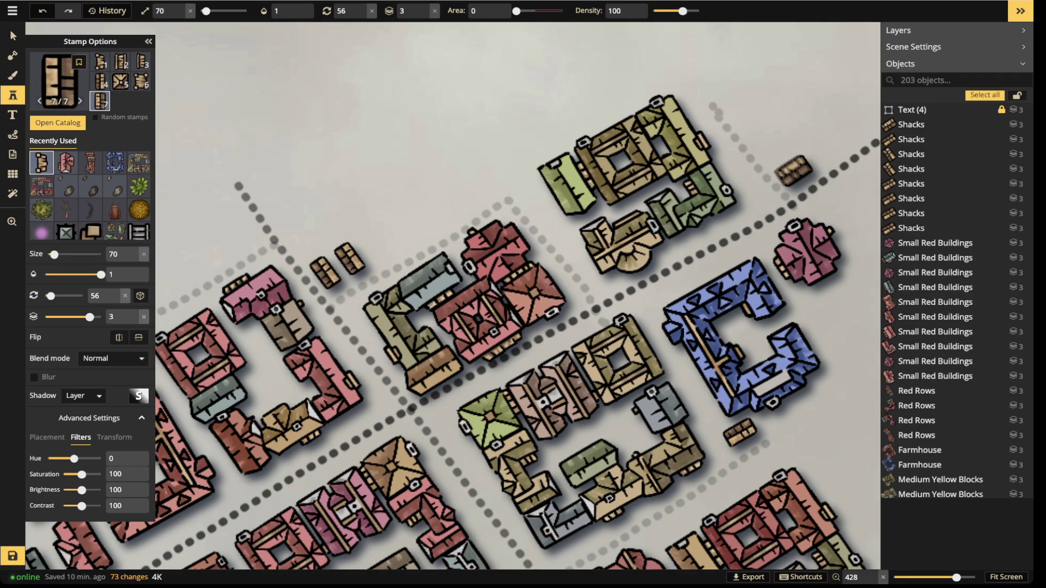
key(ctrl+z)
Place seventh-variant shacks at rotation 56 in a tight cluster east of the northern yellow block
click(782, 147)
click(800, 169)
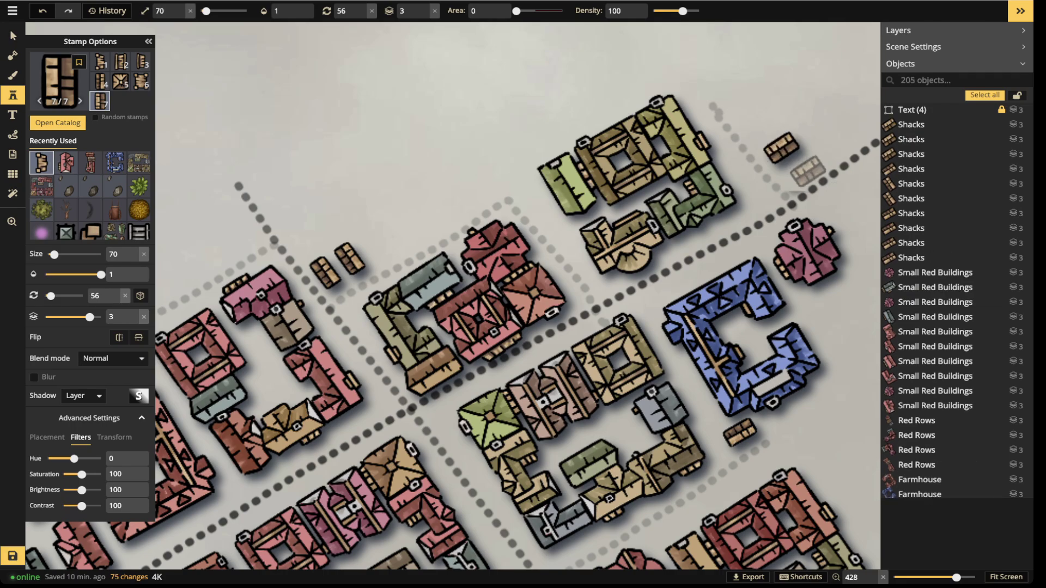
click(785, 151)
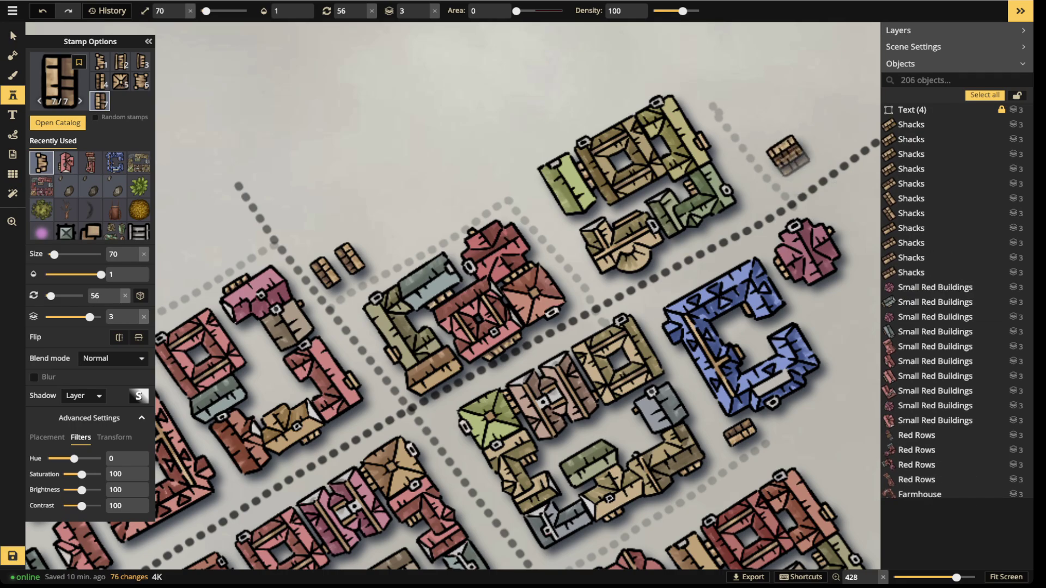
click(794, 163)
click(778, 136)
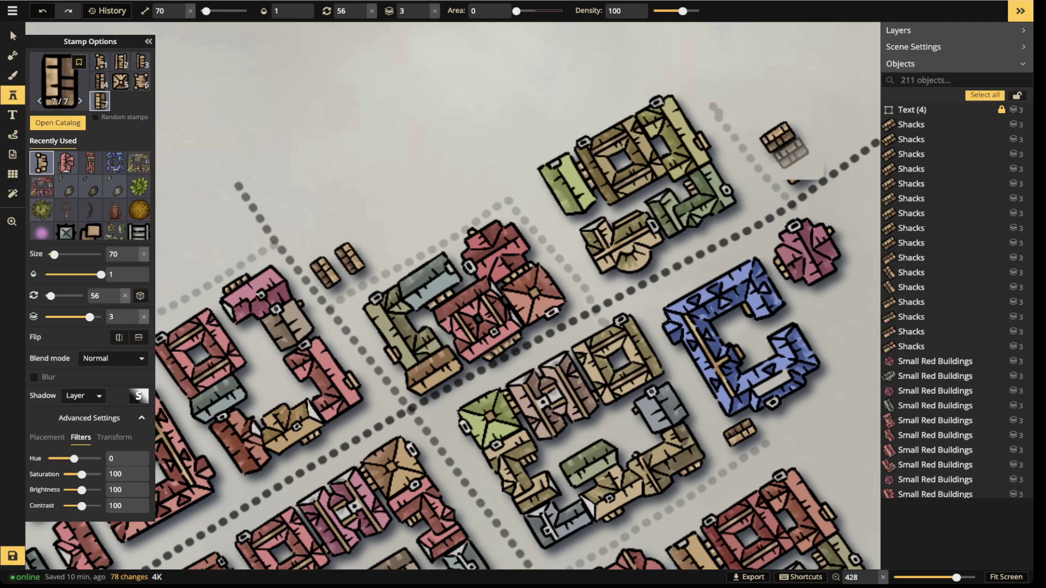
click(785, 152)
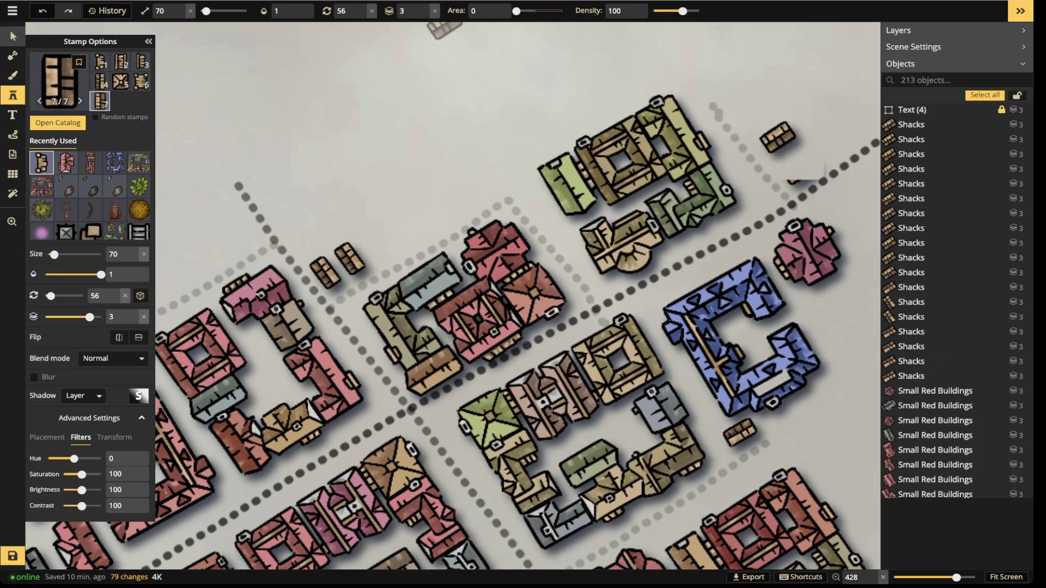
Delete the clustered shack east of the northern yellow block
click(13, 36)
scroll(453, 296, down, 1)
key(Delete)
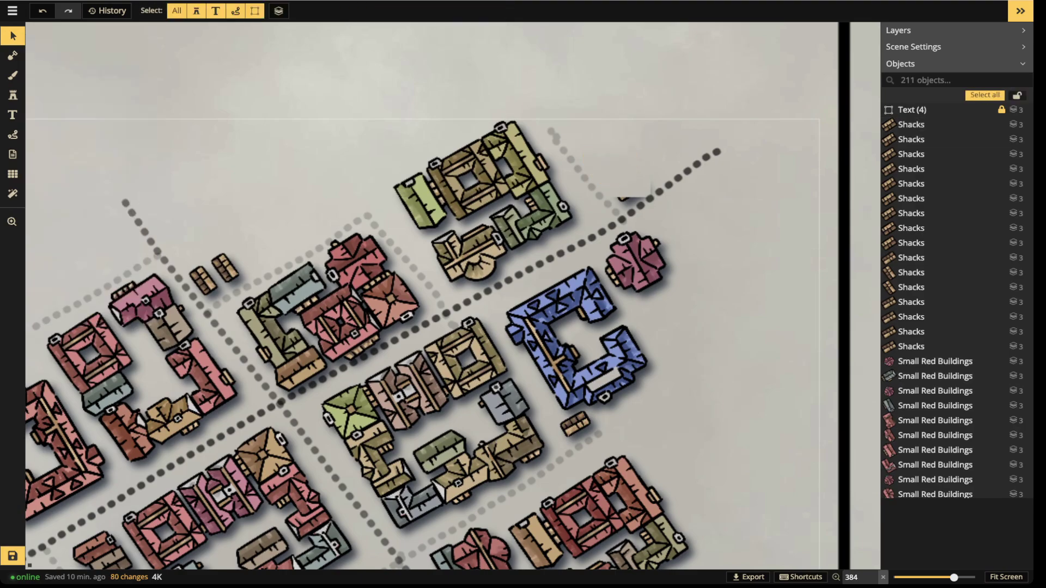
Save the map
scroll(354, 152, down, 1)
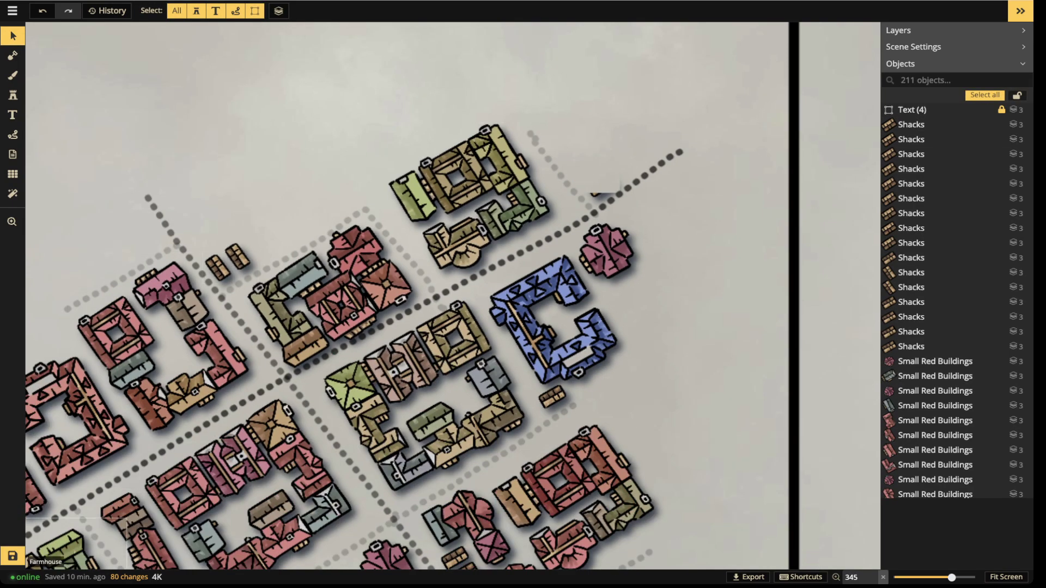
key(ctrl+s)
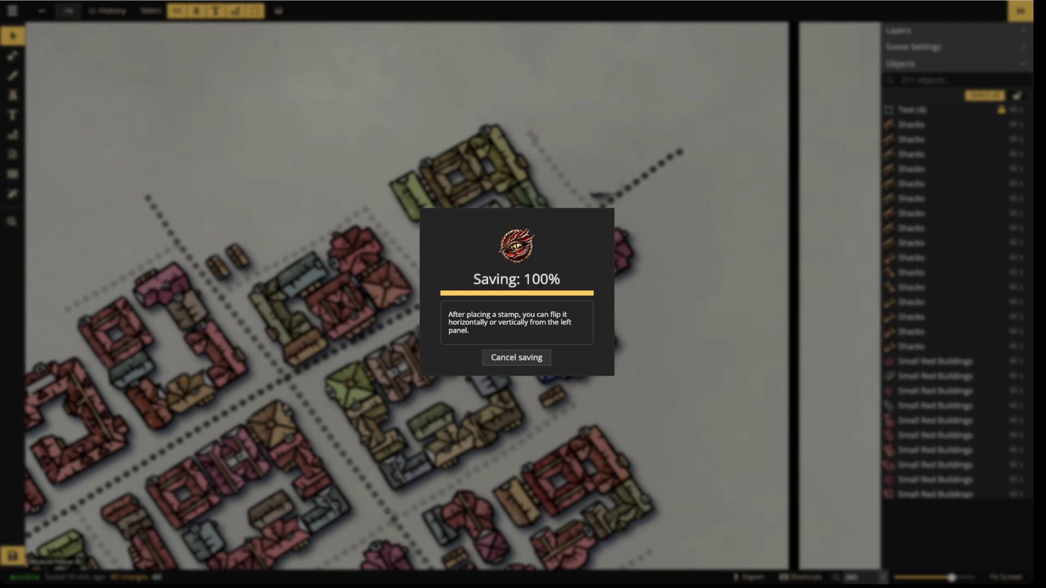
scroll(121, 284, down, 3)
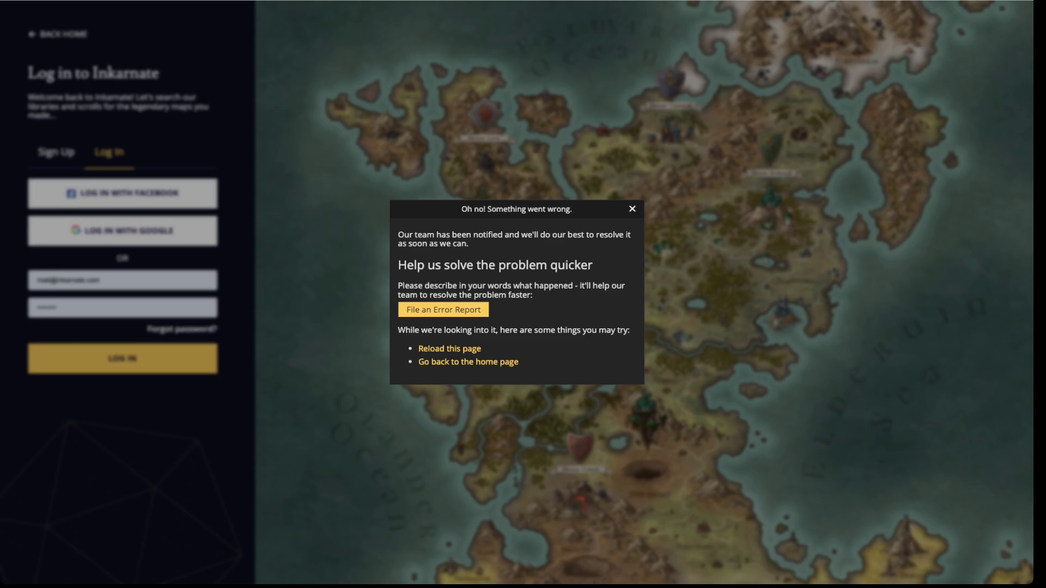
Log back in to Inkarnate and reopen the How to Create Roads map for editing
key(Escape)
click(122, 358)
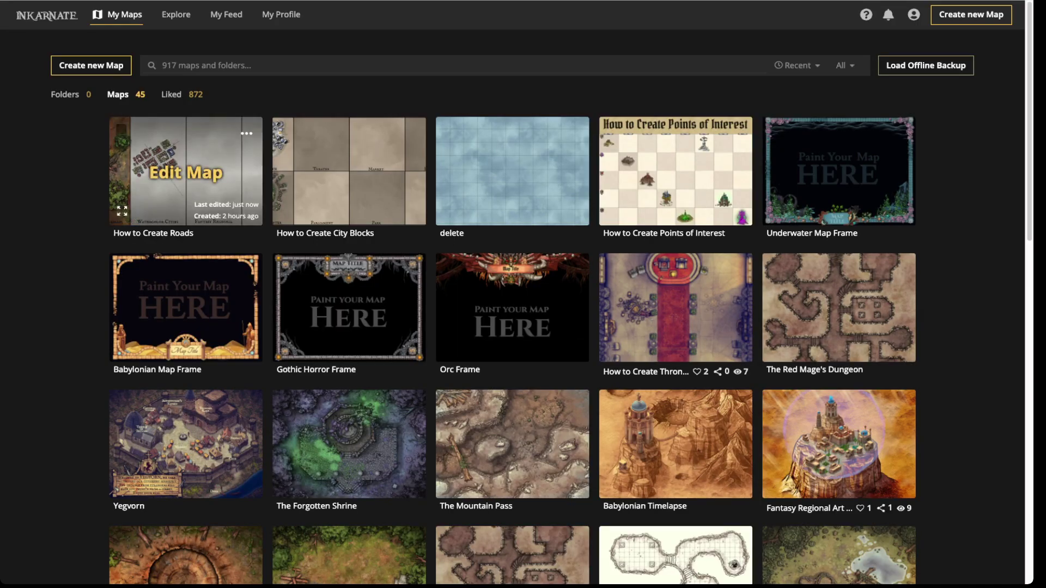
click(186, 172)
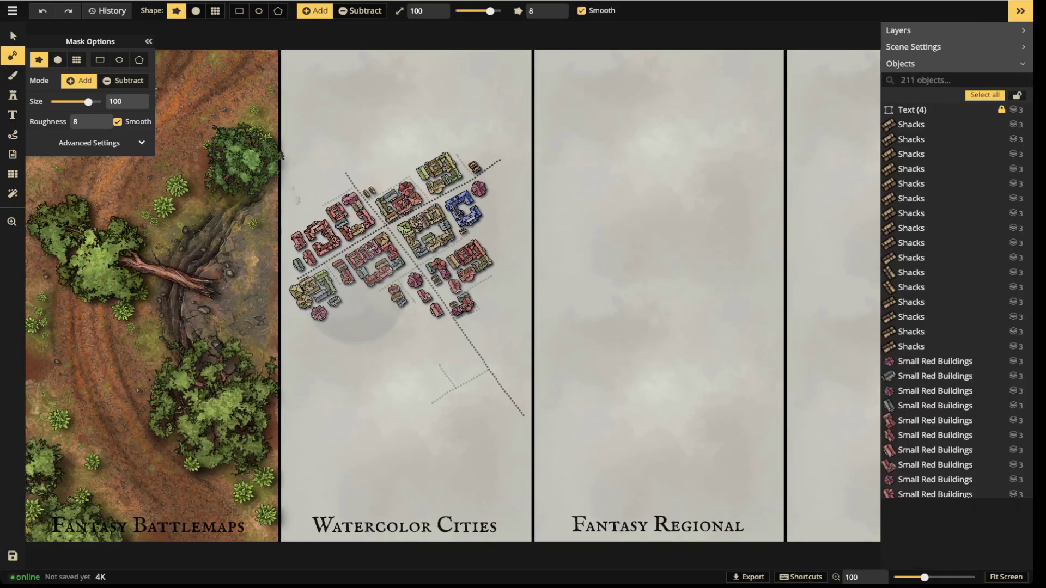
click(12, 36)
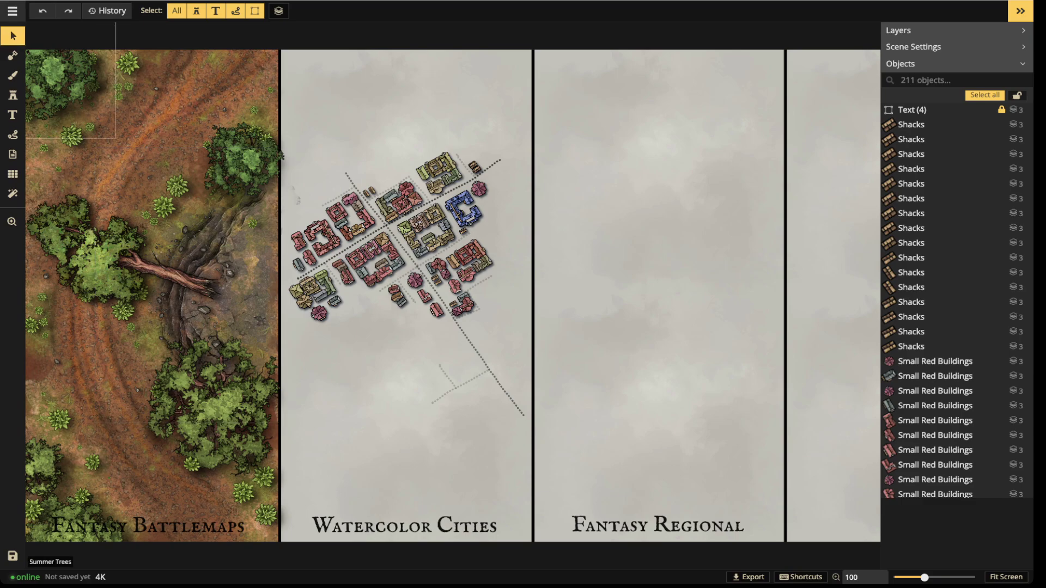
click(12, 10)
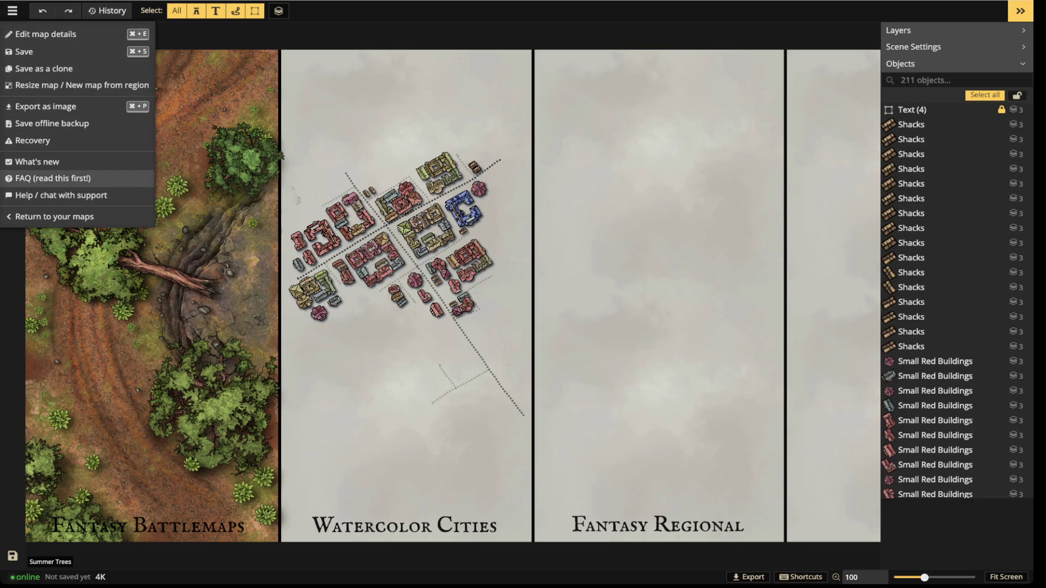
key(Escape)
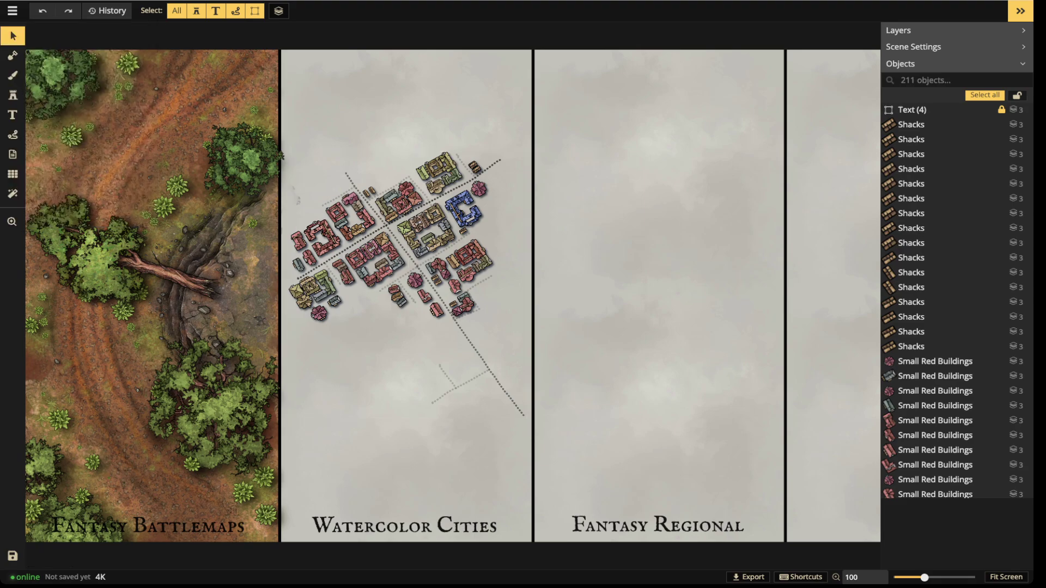
click(12, 11)
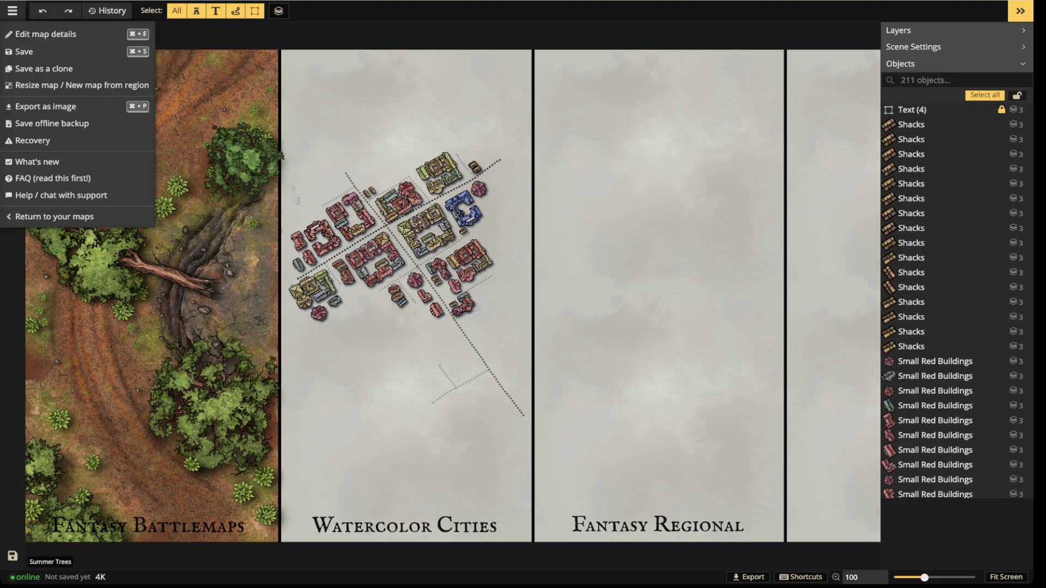
key(Escape)
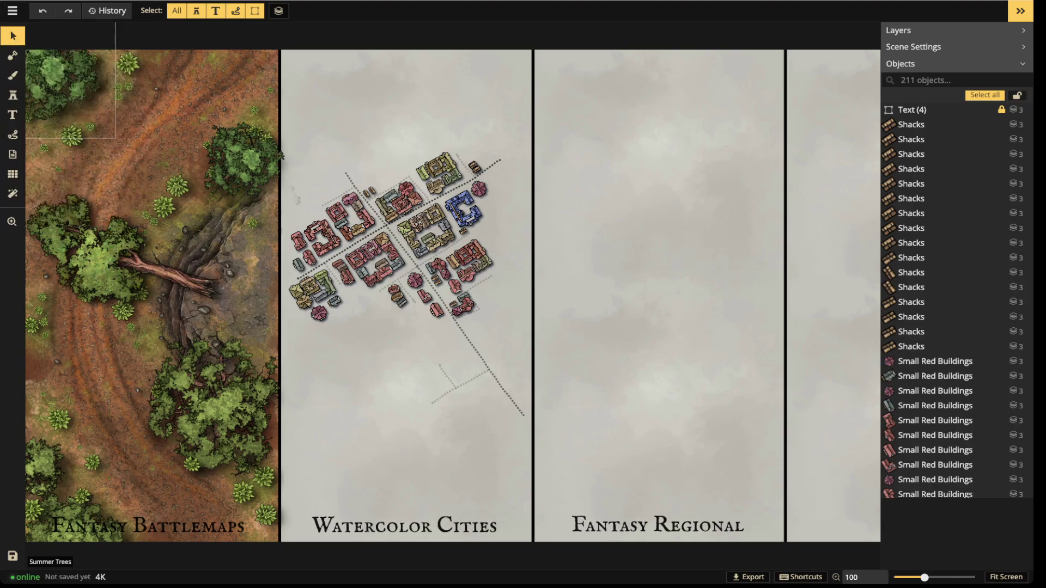
scroll(402, 278, down, 2)
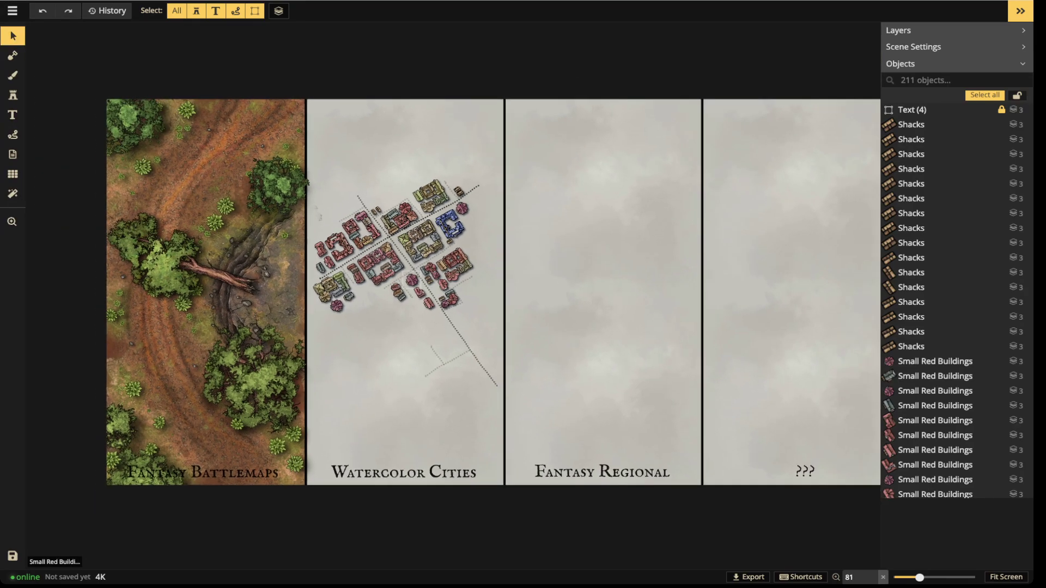
scroll(308, 183, down, 1)
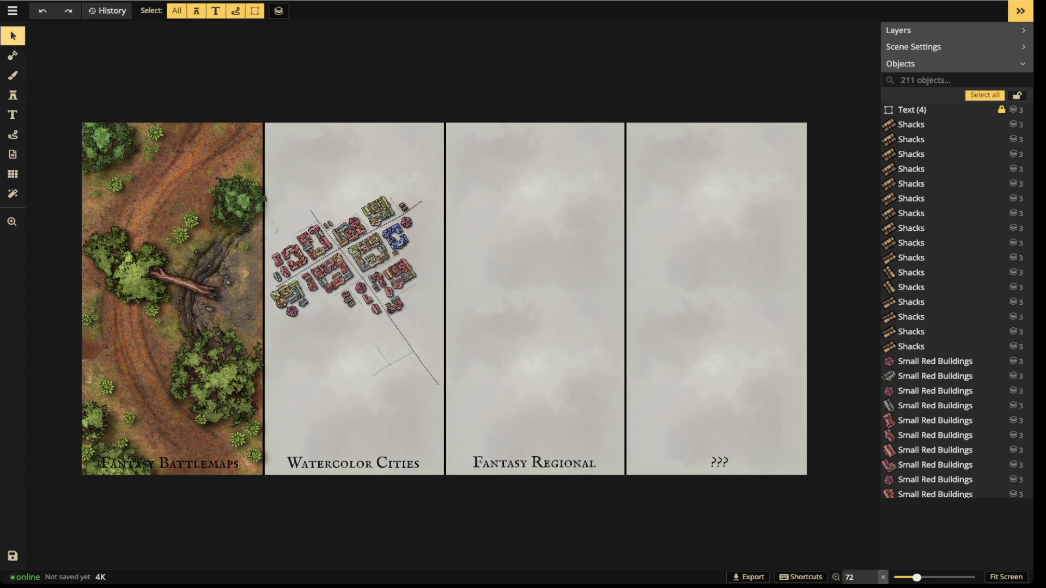
click(12, 56)
click(13, 35)
click(12, 11)
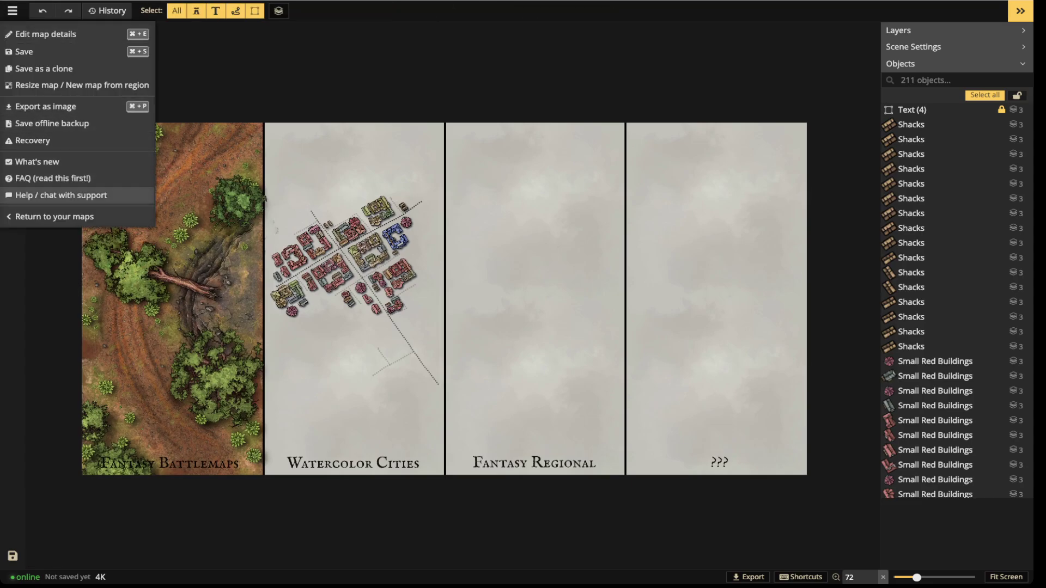
key(Escape)
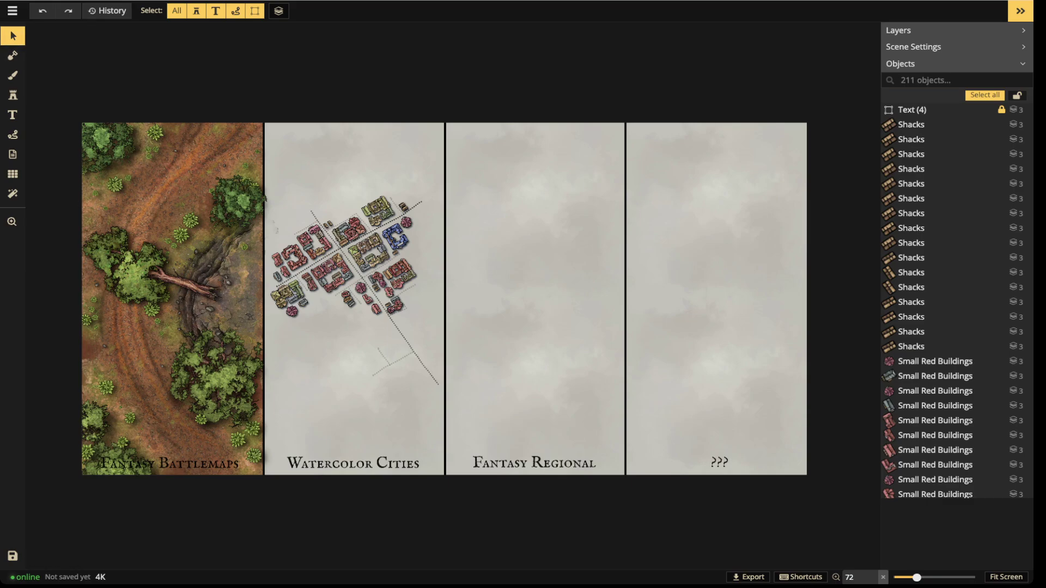
scroll(487, 327, up, 1)
scroll(368, 257, down, 1)
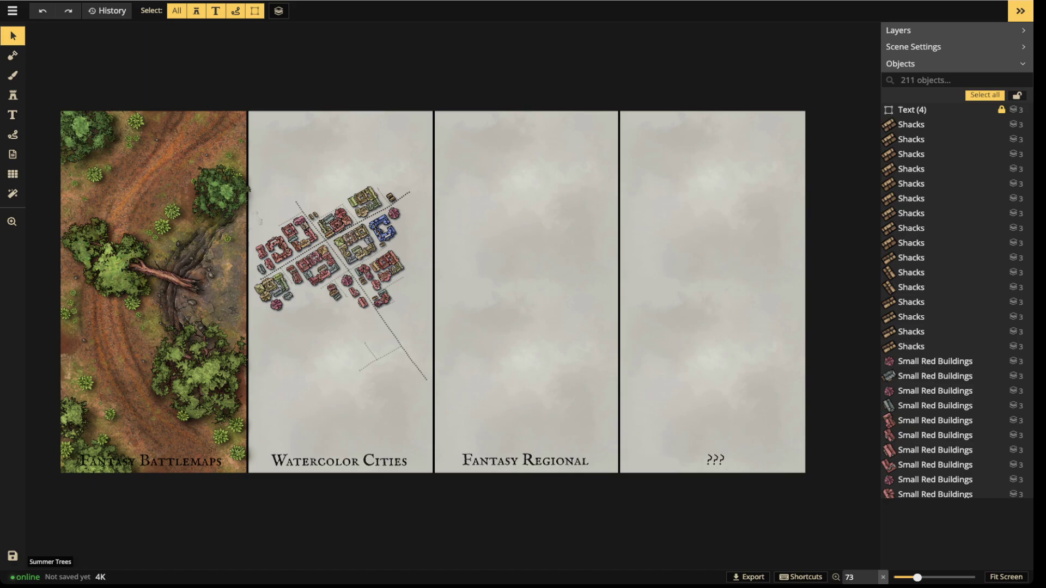
Hide the sidebar with the layers, scene settings and object list to widen the canvas
click(12, 11)
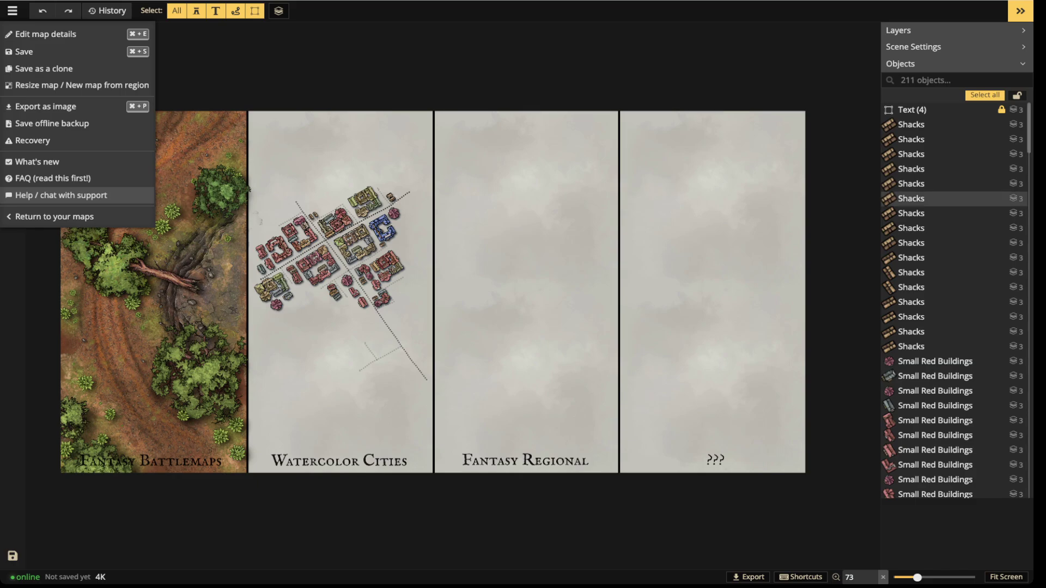
click(1020, 10)
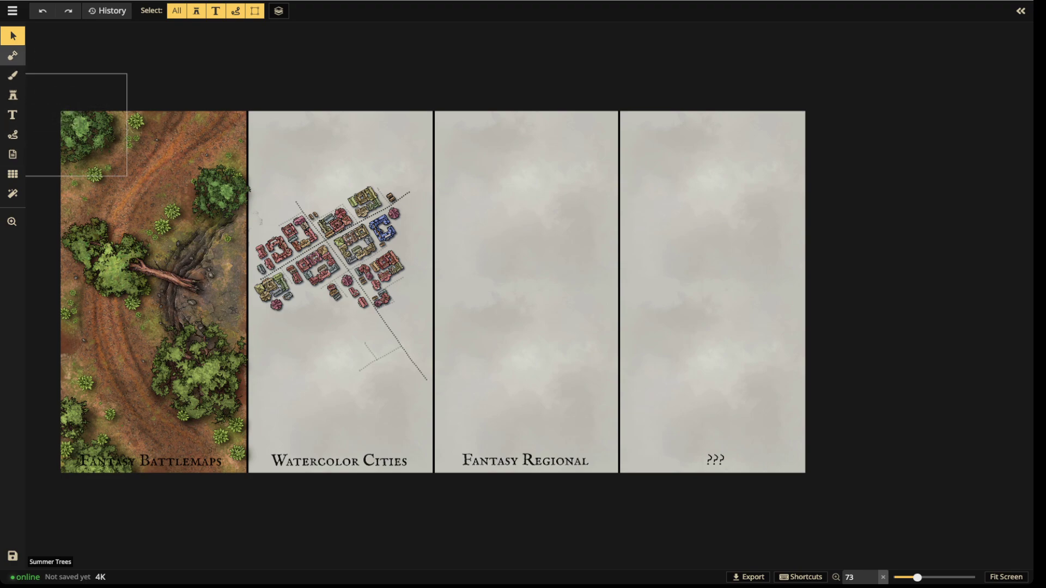
click(12, 11)
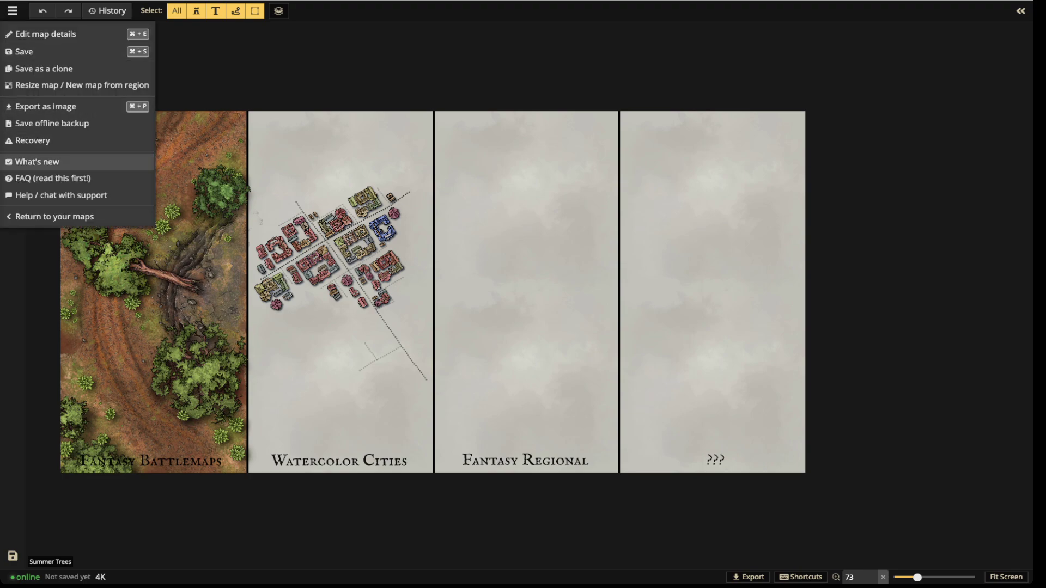
click(183, 200)
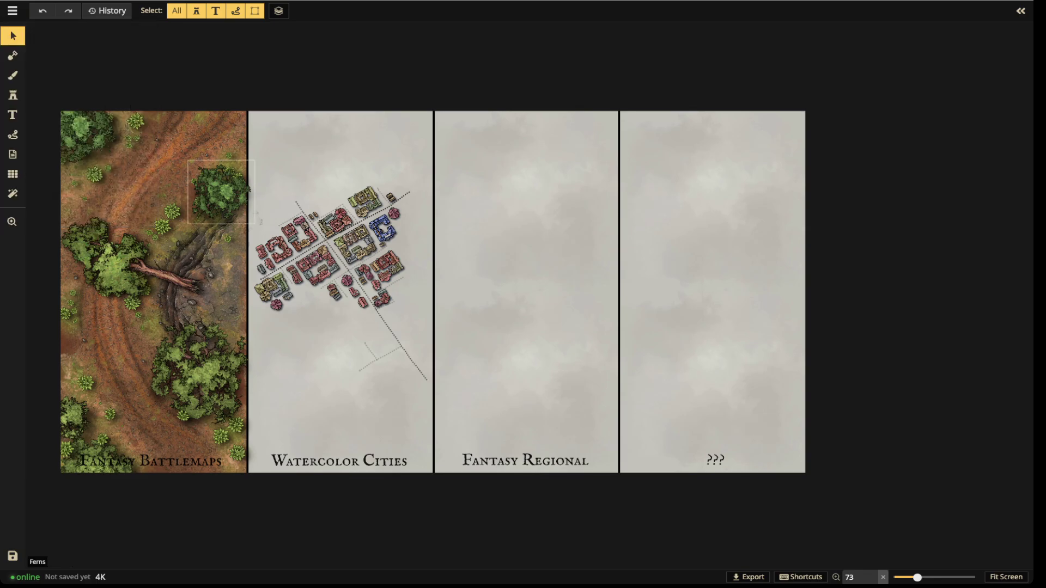
Delete the clustered shacks north of the main road's northeastern end in the Watercolor Cities panel
scroll(332, 316, up, 3)
drag(331, 316, 466, 332)
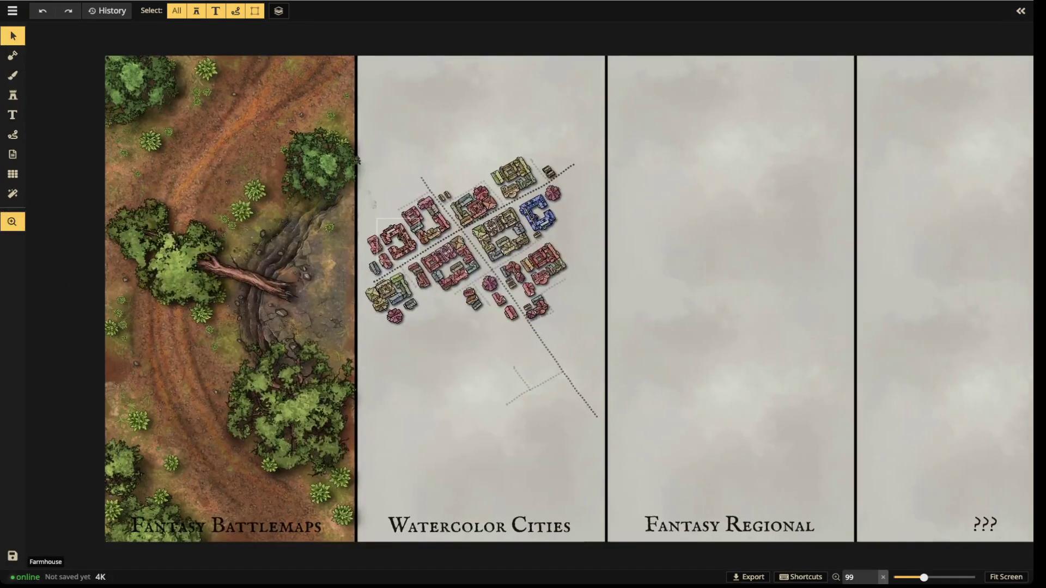
scroll(465, 264, up, 5)
scroll(480, 175, up, 3)
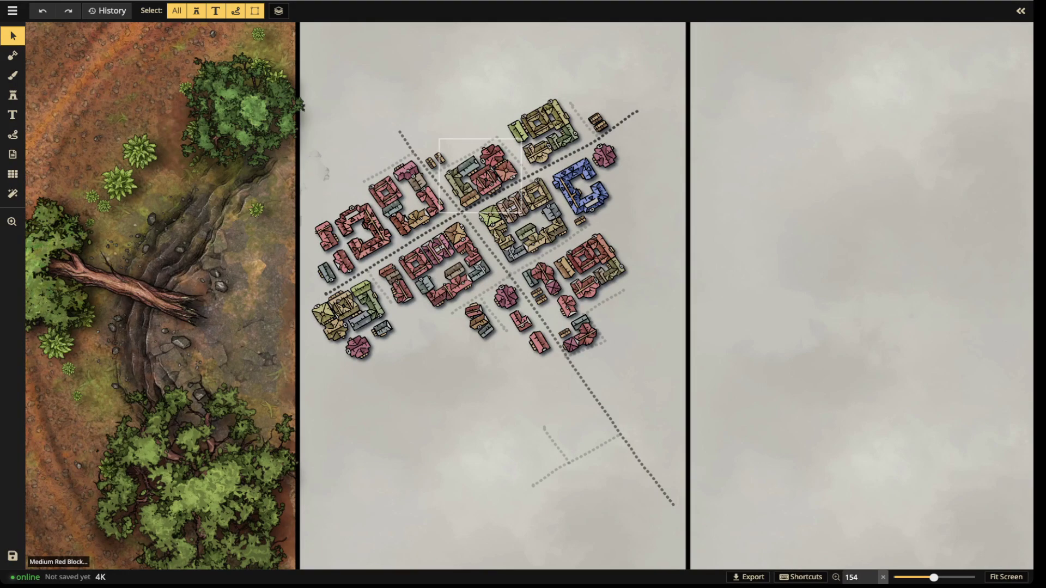
scroll(449, 199, up, 3)
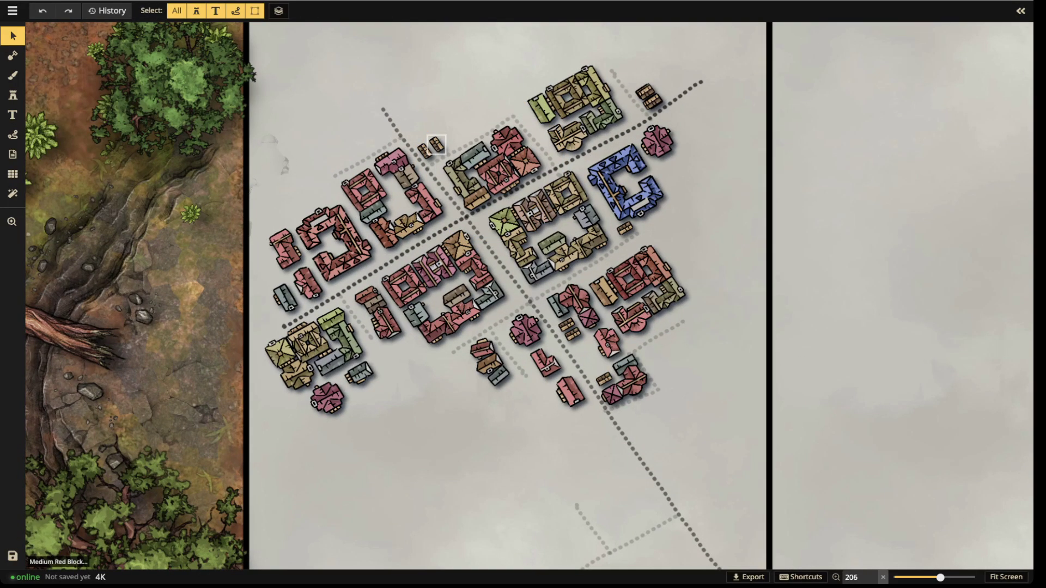
click(436, 144)
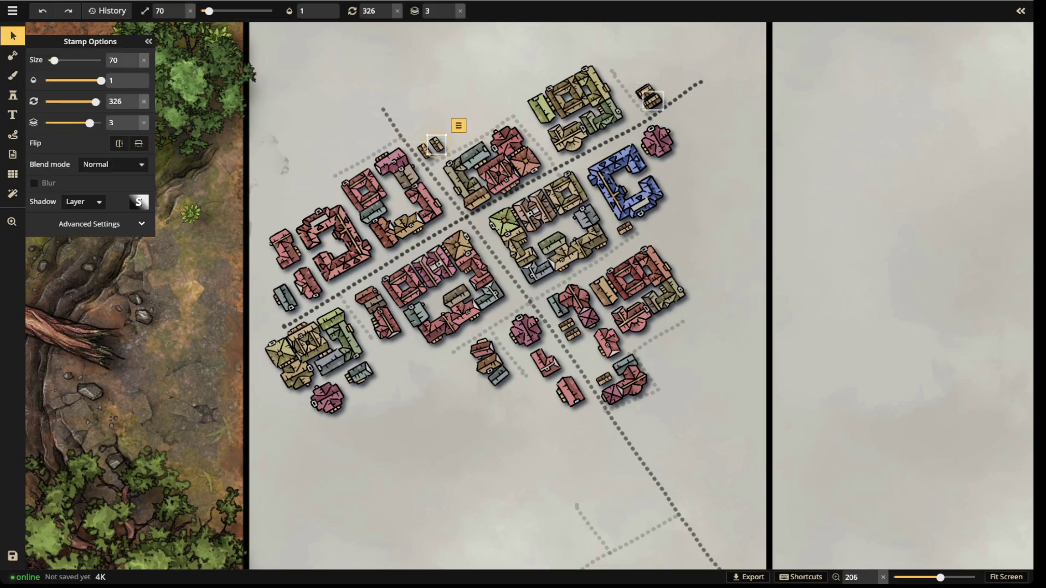
scroll(651, 101, up, 8)
key(Escape)
drag(648, 108, 637, 89)
click(634, 87)
click(652, 107)
click(652, 108)
click(635, 86)
click(652, 107)
key(Delete)
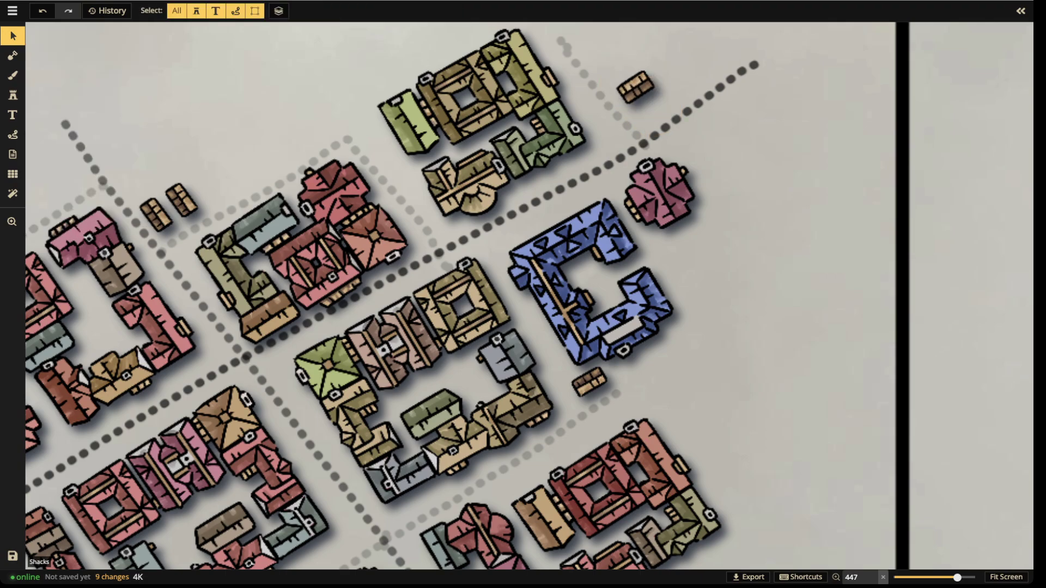
click(635, 87)
key(Delete)
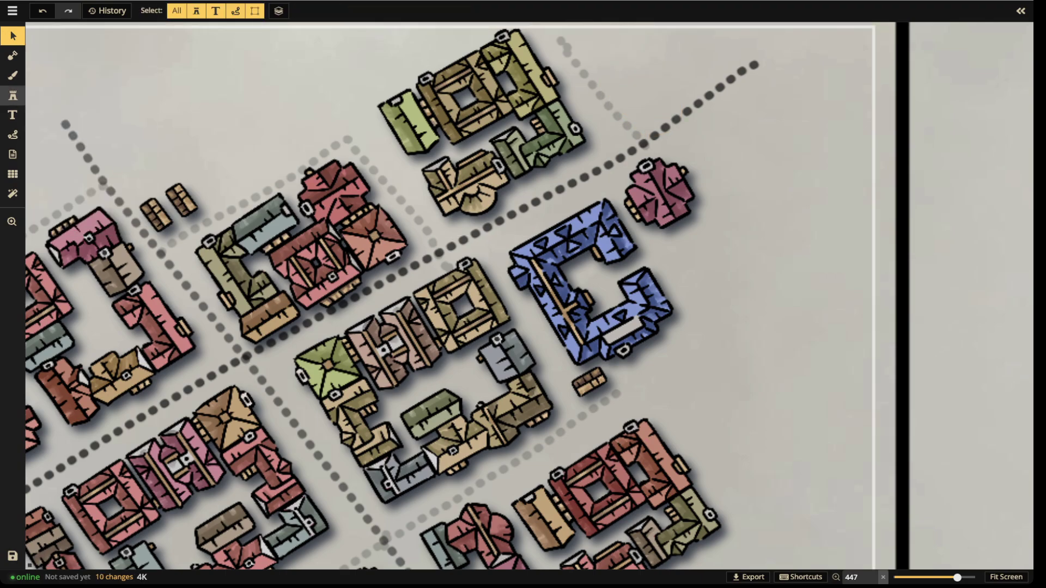
Place two seventh-variant shacks at fixed rotation 56, side by side north of the main road's northeastern end
click(13, 95)
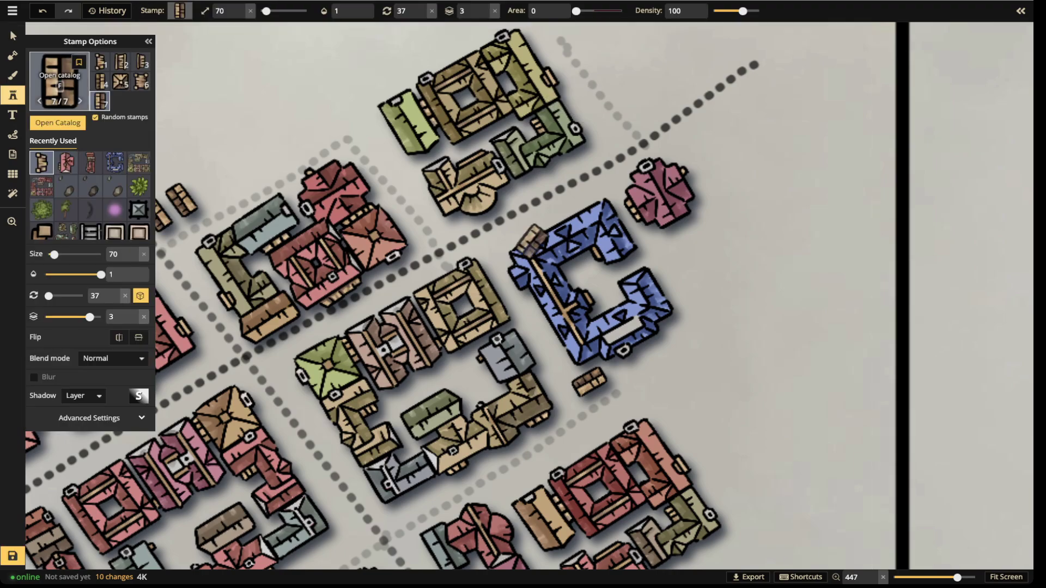
click(140, 296)
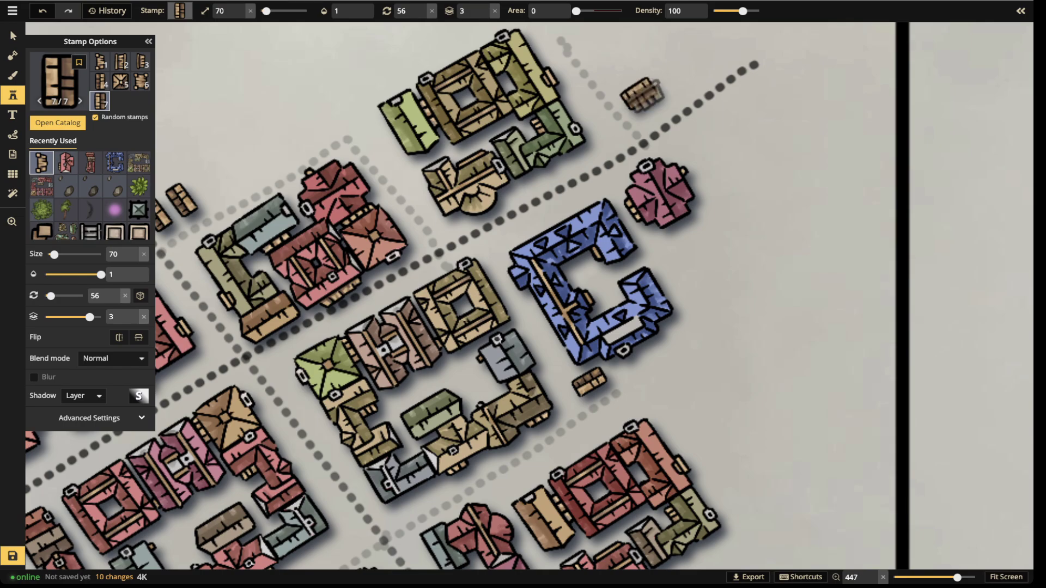
click(642, 94)
click(100, 100)
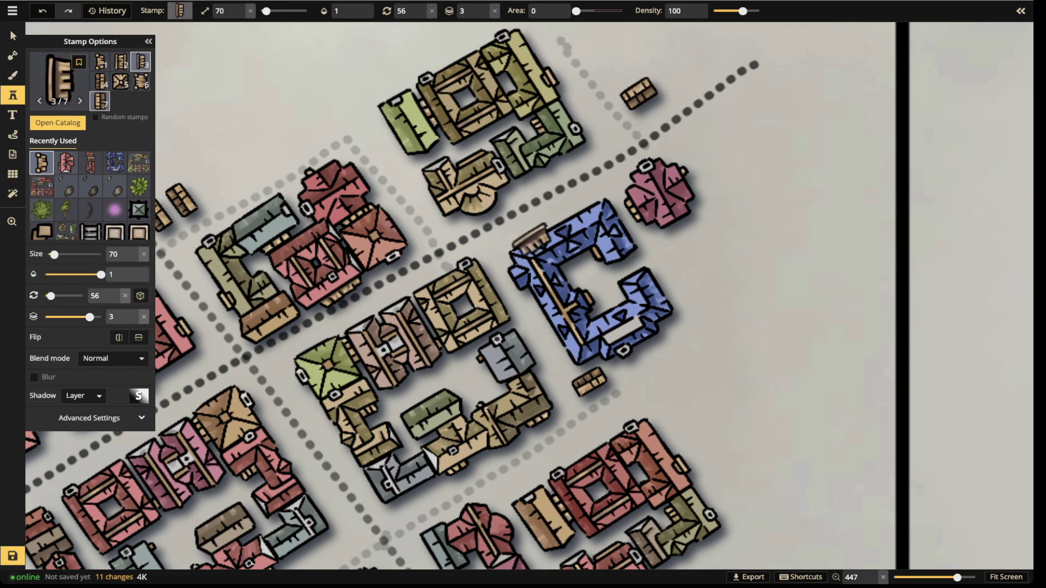
click(652, 113)
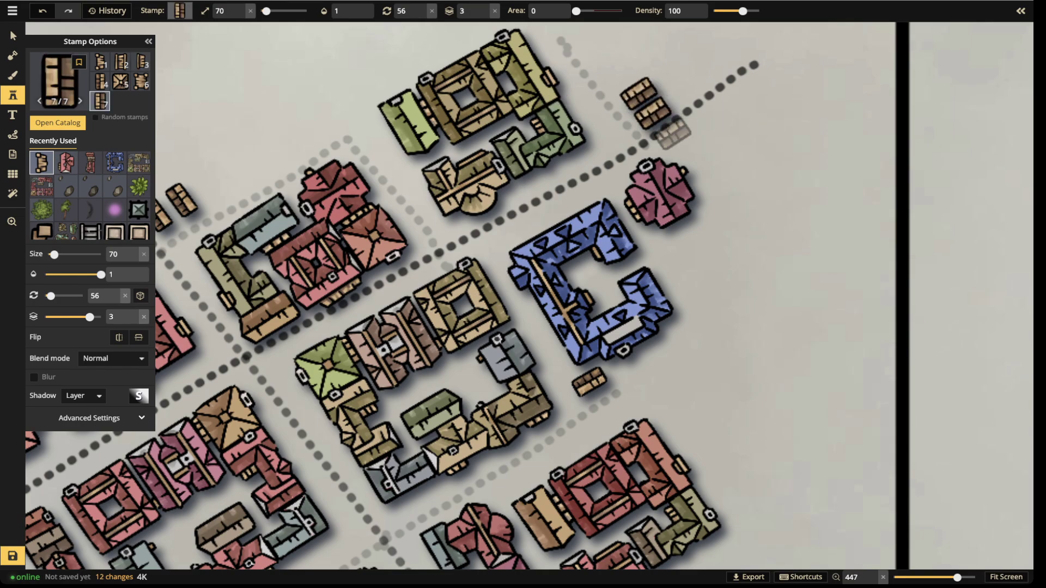
Place a pair of fifth-variant square shacks at rotation 56 north of the mixed red block by the crossing road
scroll(359, 137, down, 2)
click(120, 82)
drag(305, 127, 373, 125)
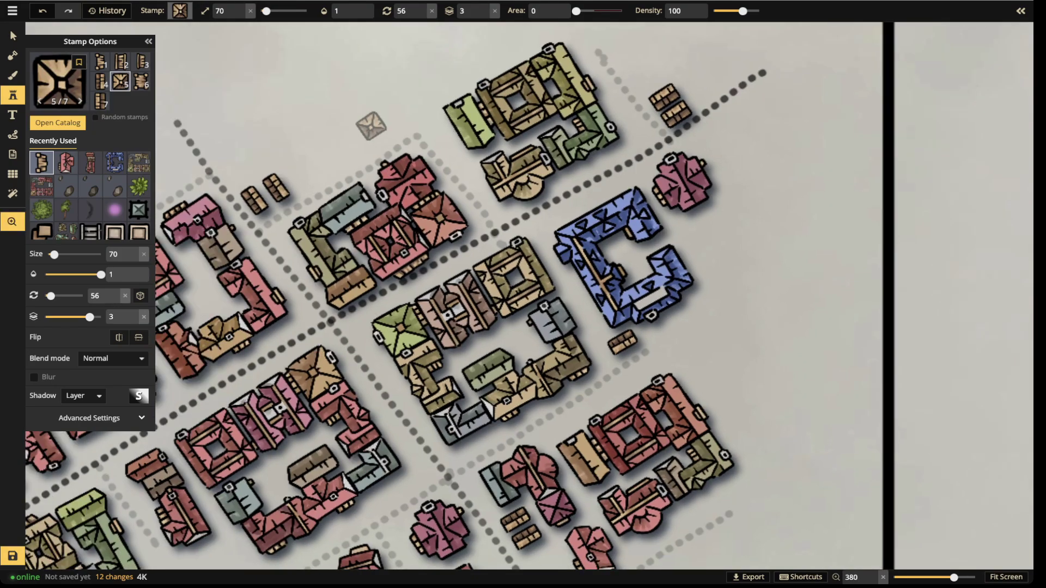
click(362, 143)
click(391, 126)
Place three single fifth-variant shacks around the western red blocks, varying their rotation, including 26 for the southern one and 86 for the northern one
drag(416, 235, 699, 58)
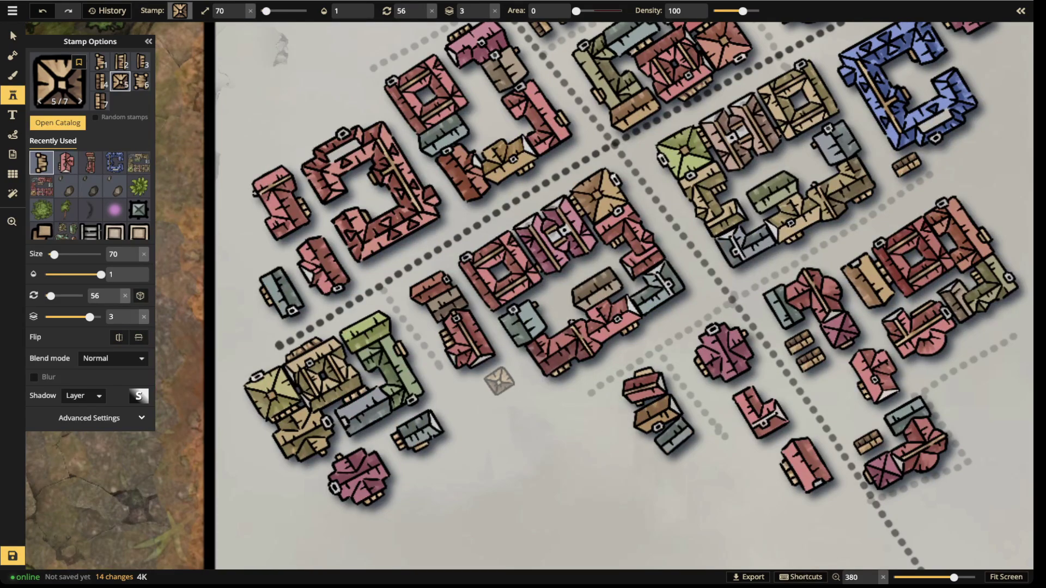
scroll(504, 369, down, 3)
click(510, 370)
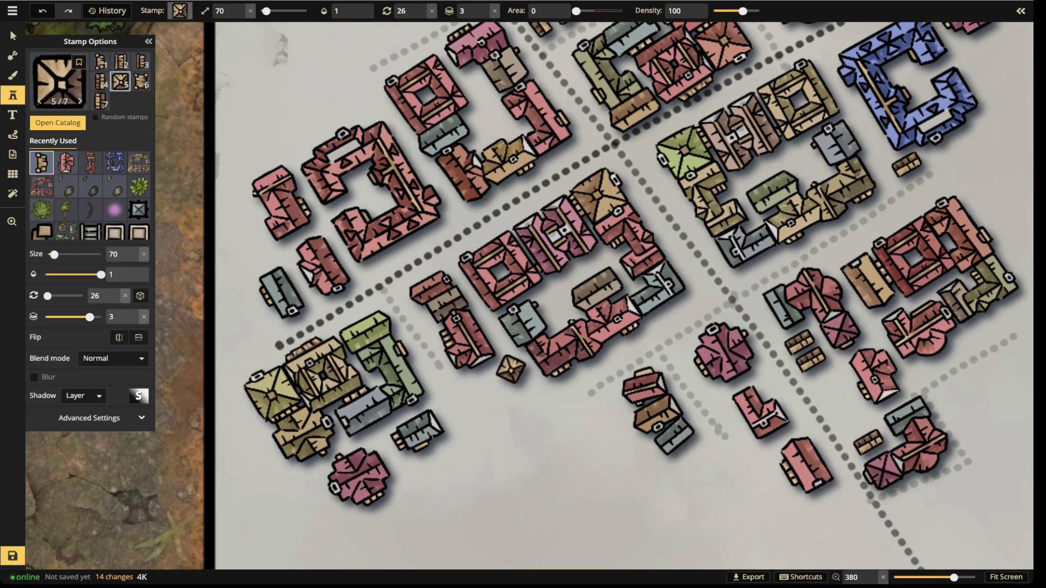
scroll(250, 249, up, 3)
click(251, 243)
scroll(343, 97, up, 3)
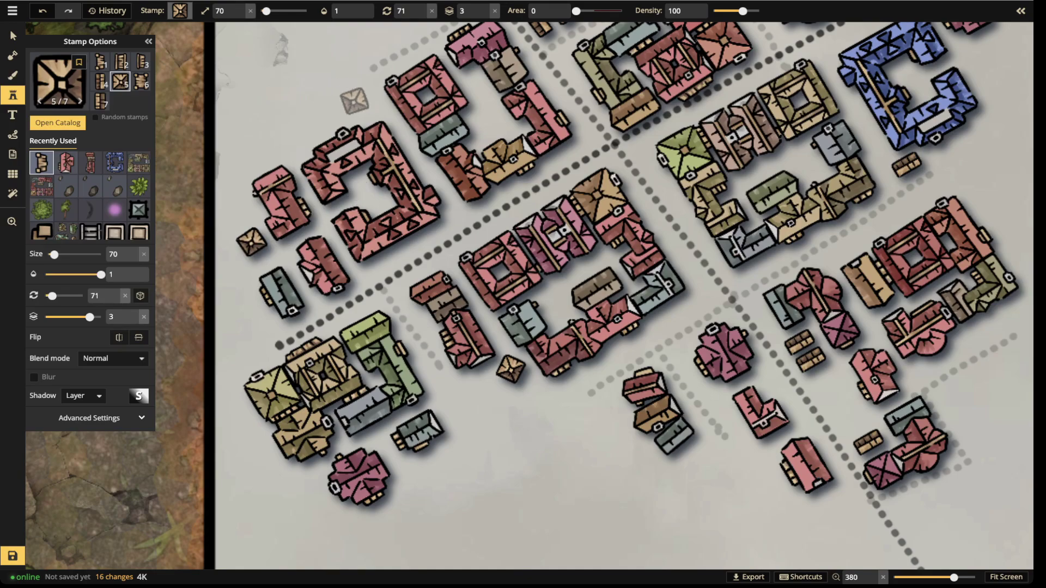
click(358, 104)
Place two fifth-variant shacks at rotation 56 along the east side of the blue block
drag(685, 186, 344, 339)
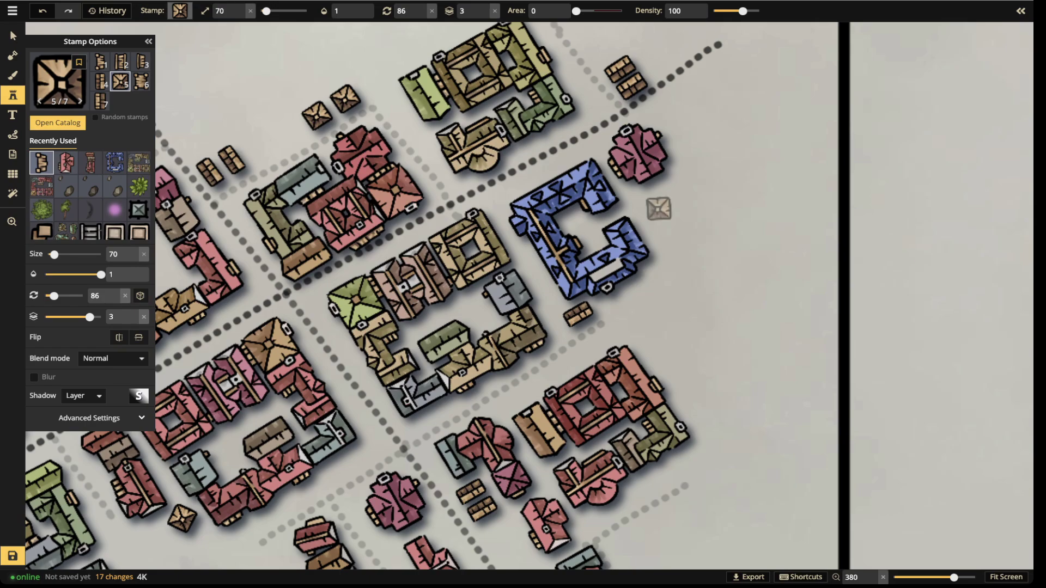
scroll(657, 213, down, 3)
click(651, 213)
click(666, 238)
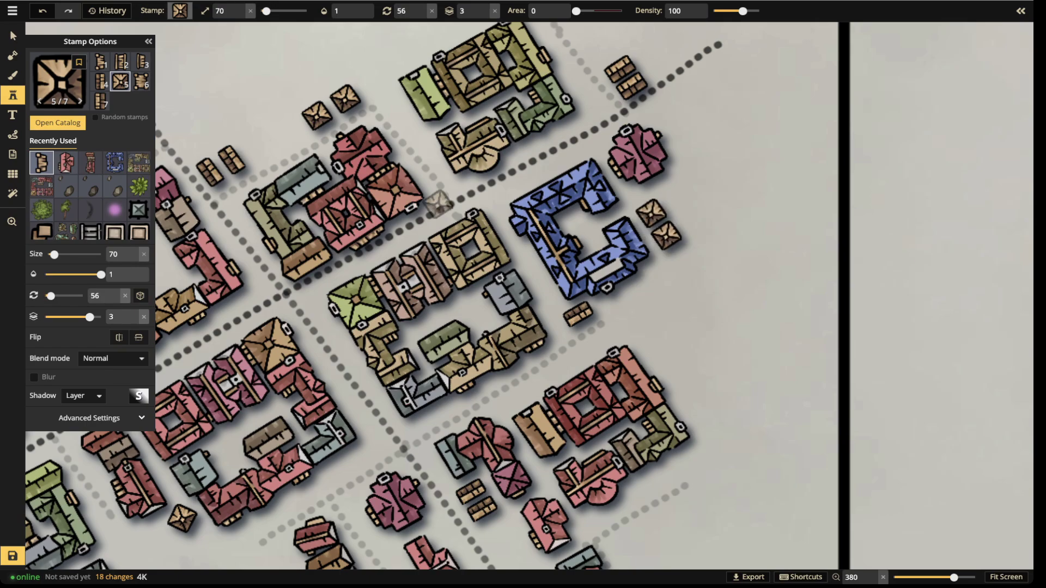
Select the Crates stamp with random variants at size 50 and place crates beside the lone shack north of the western red block
scroll(577, 144, down, 5)
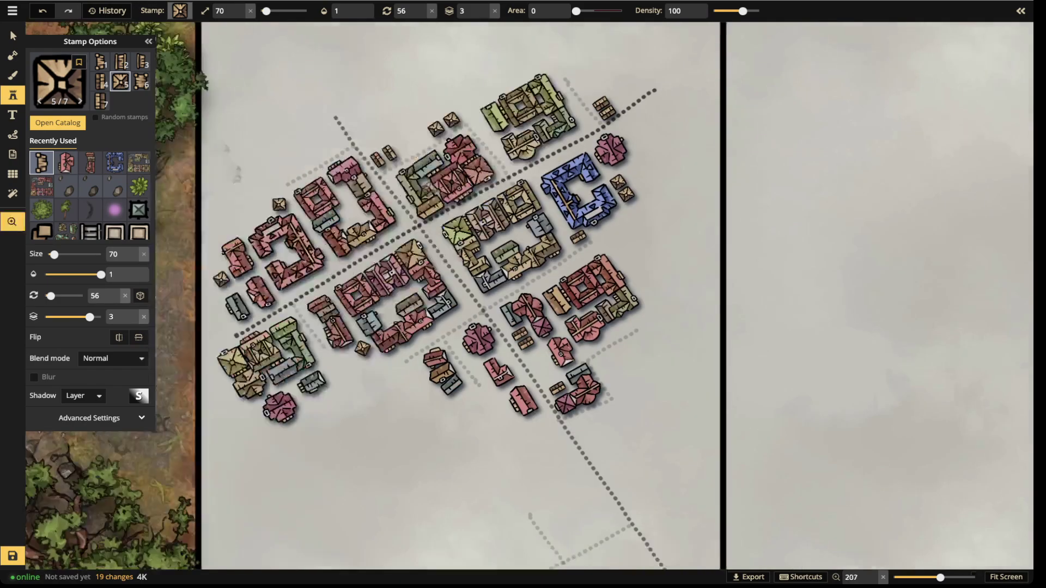
drag(426, 229, 481, 222)
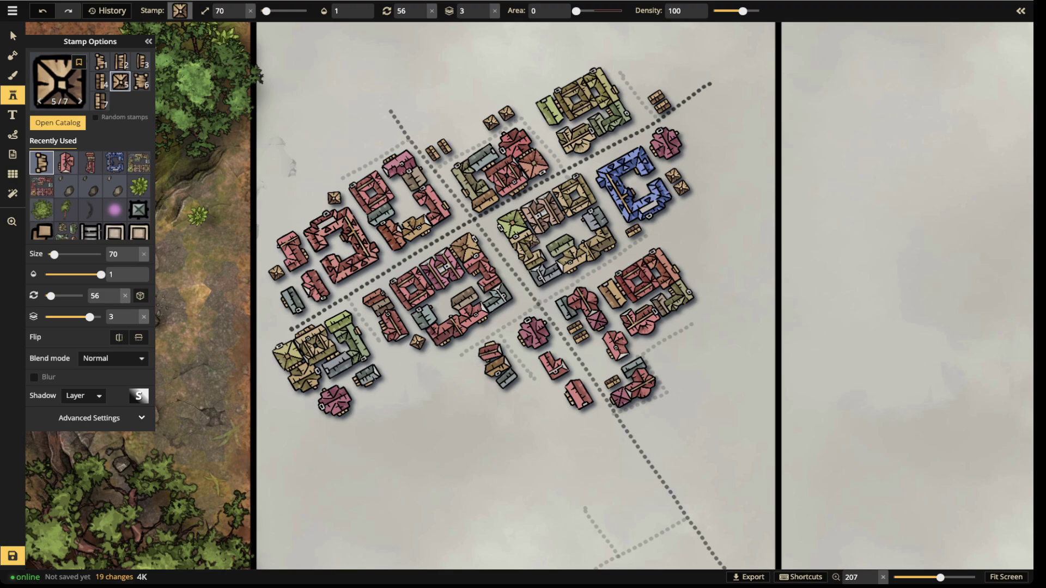
click(42, 231)
scroll(324, 196, up, 5)
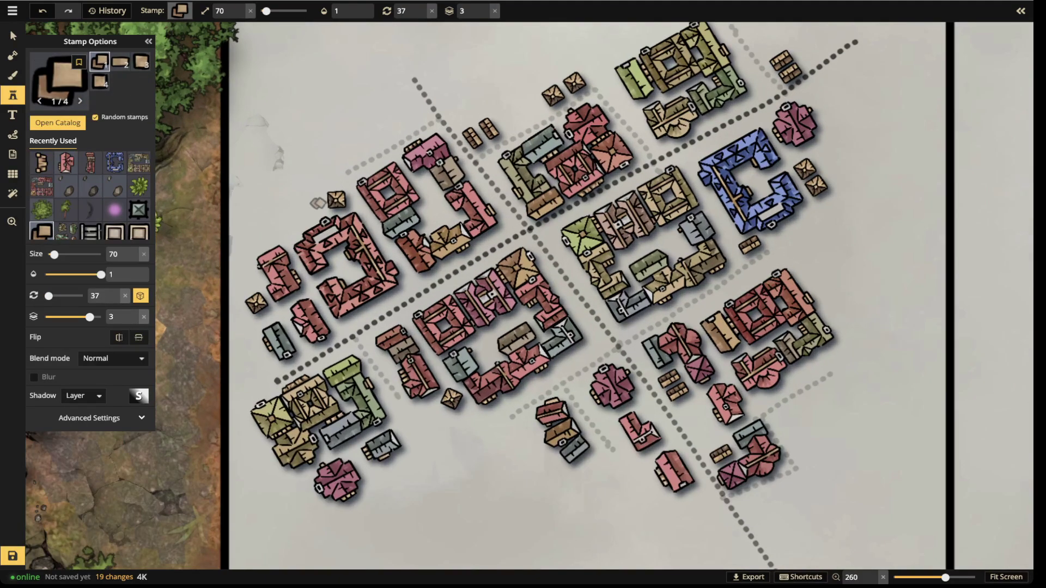
key(bracketleft)
key(bracketleft)
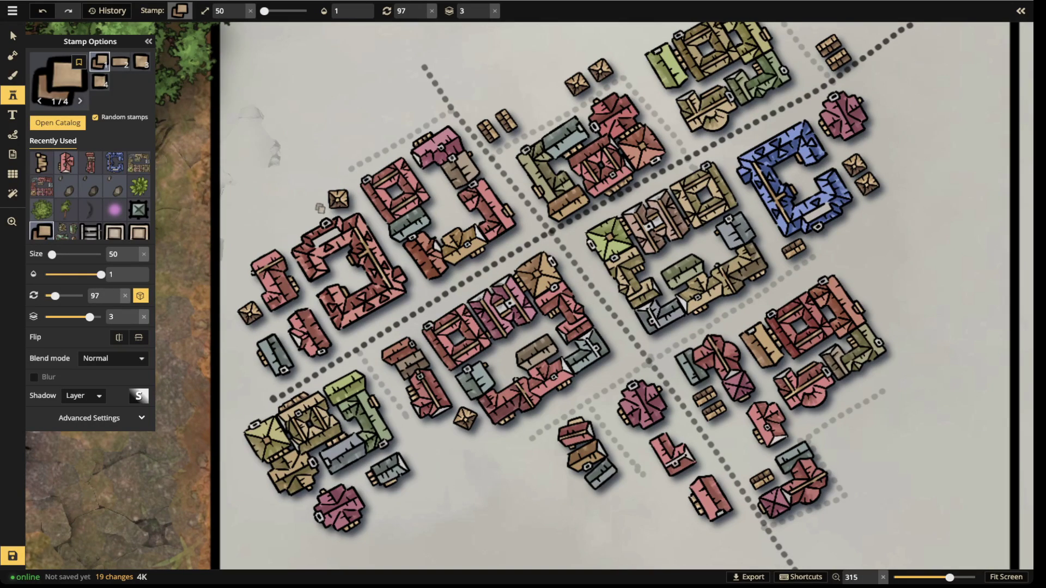
click(320, 209)
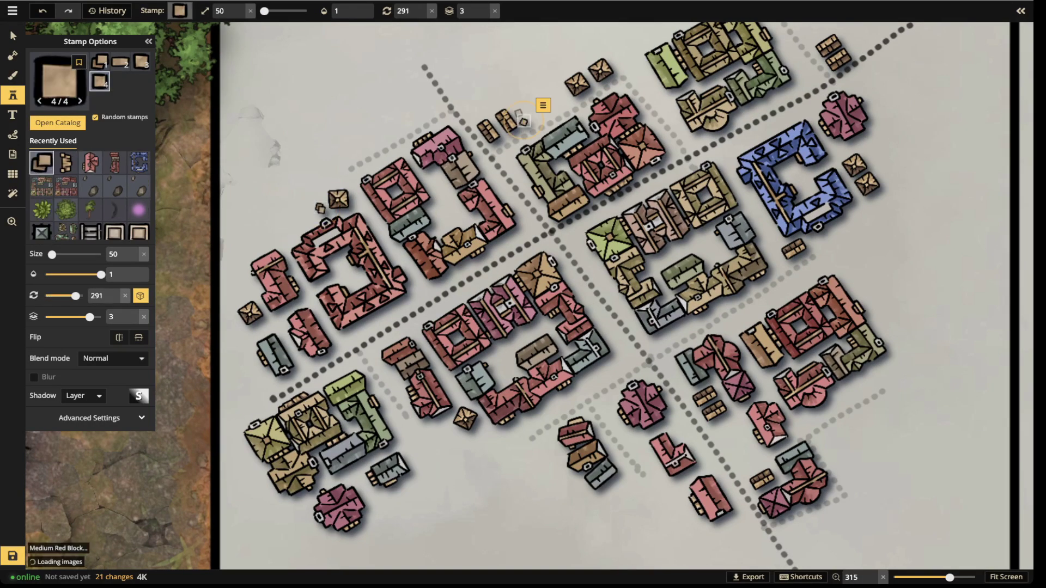
Scatter size 50 crates beside the two northern shack pairs and around the shacks south and east of the blue block
click(519, 115)
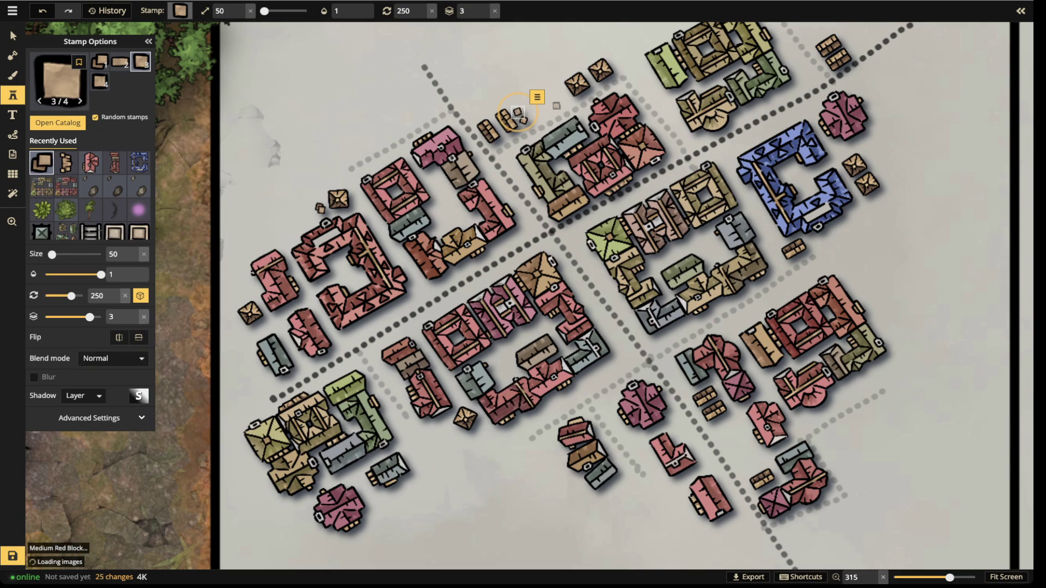
click(561, 101)
click(621, 64)
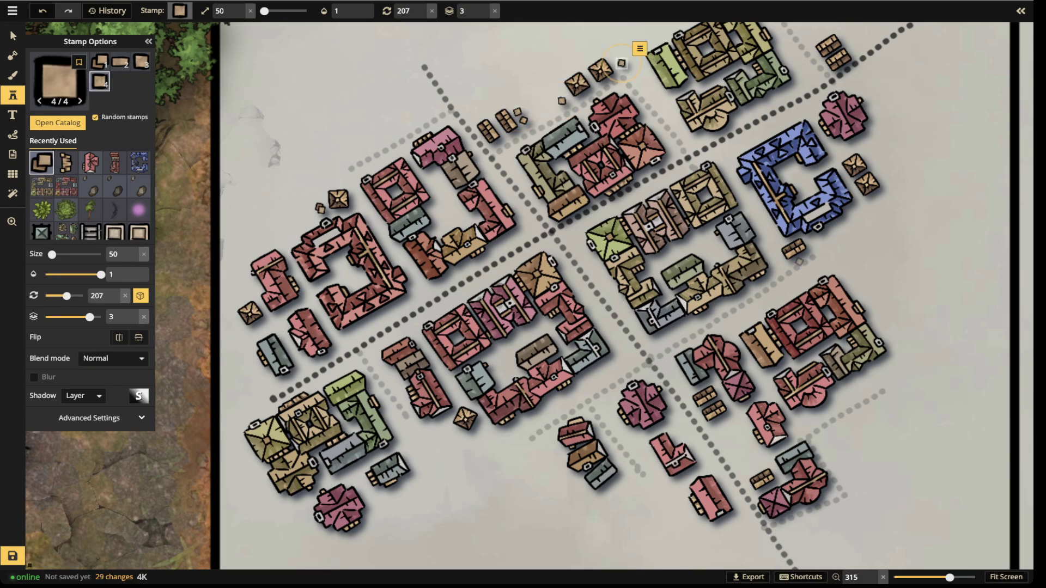
click(775, 241)
click(770, 231)
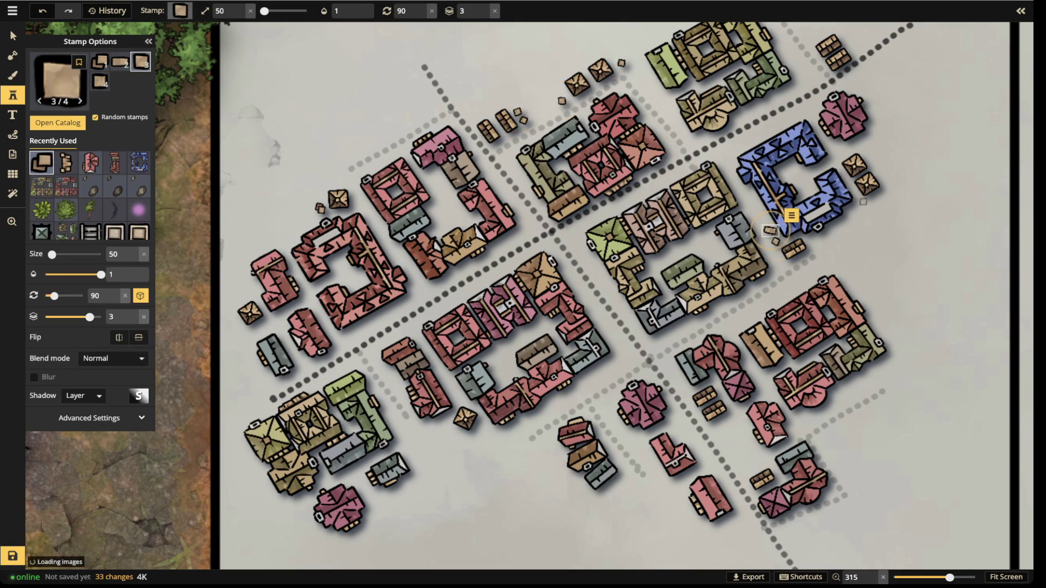
click(876, 160)
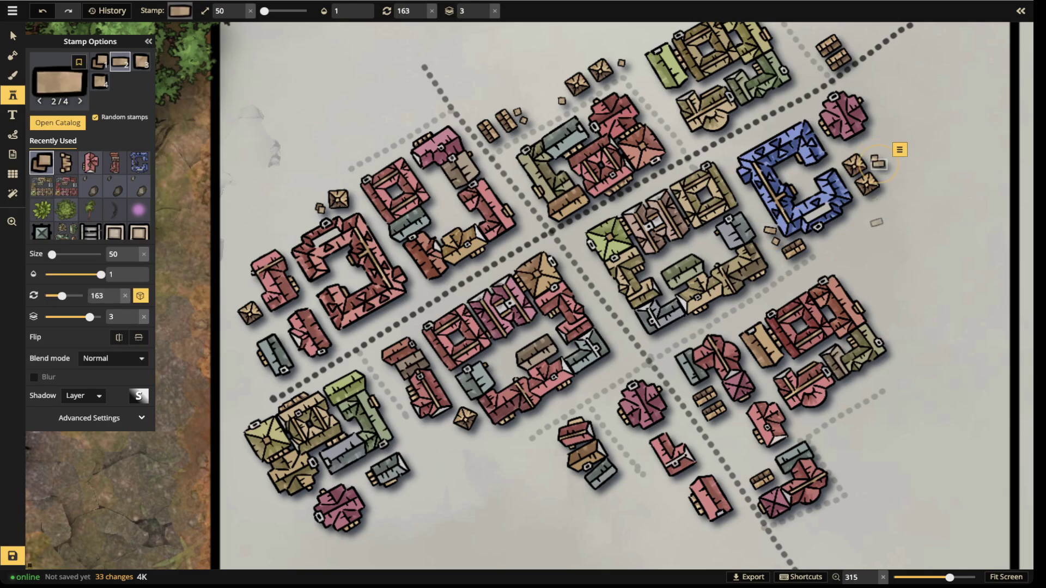
Scatter size 50 crates around the small red houses southeast of the crossing road and west of the round magenta house
click(735, 415)
click(726, 420)
click(812, 424)
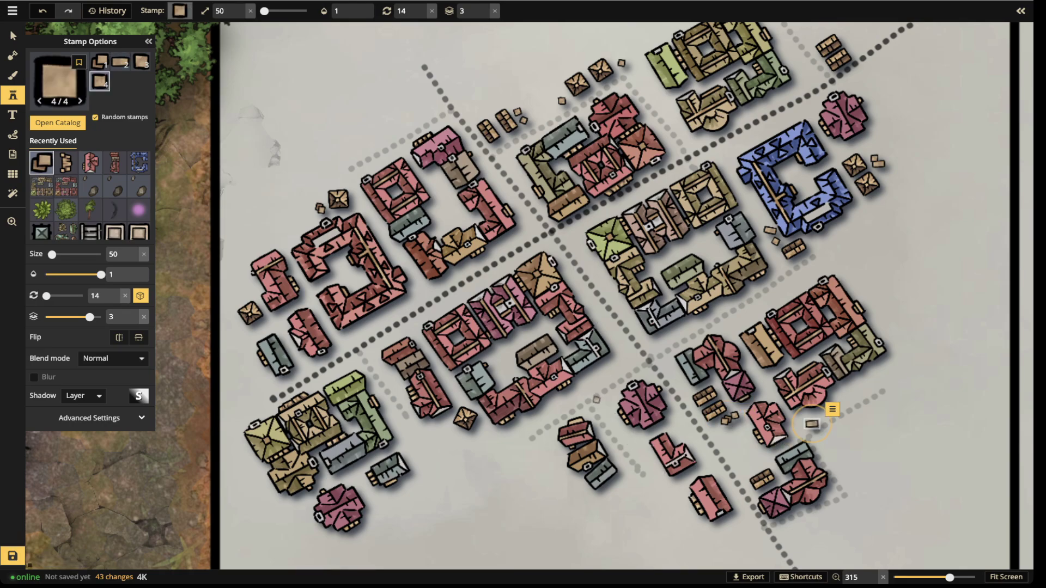
click(603, 408)
click(610, 399)
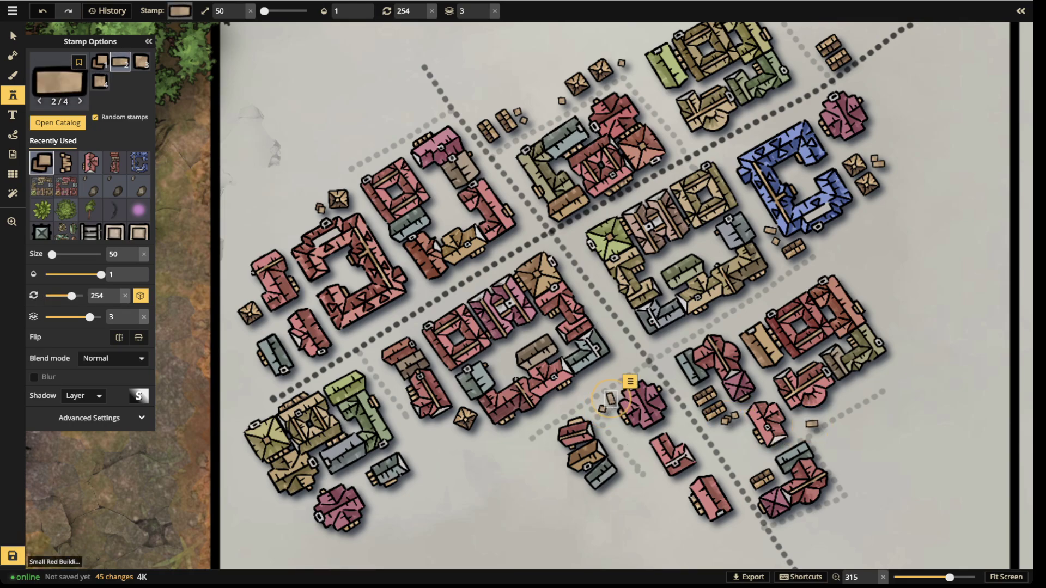
click(612, 422)
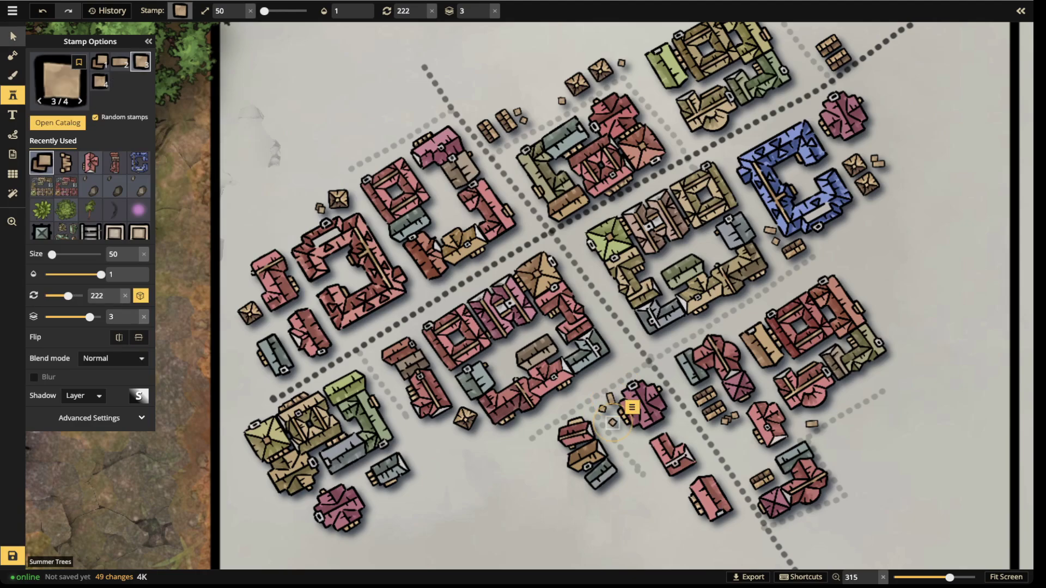
Show the object list and review the Watercolor Cities layout as a whole beside the neighbouring panels
click(13, 36)
scroll(444, 281, down, 4)
drag(444, 280, 320, 284)
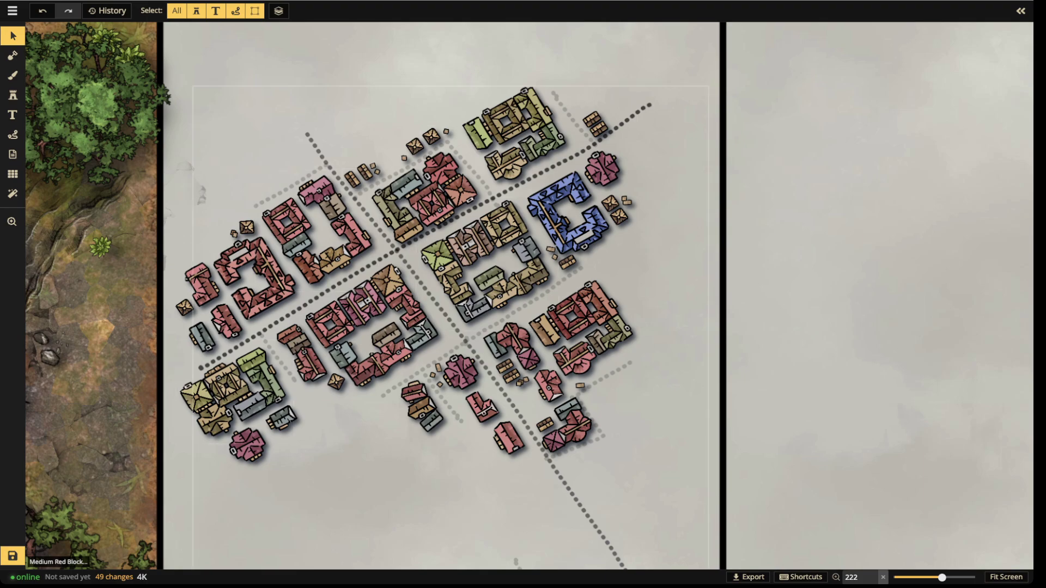
scroll(360, 212, down, 2)
scroll(528, 294, down, 4)
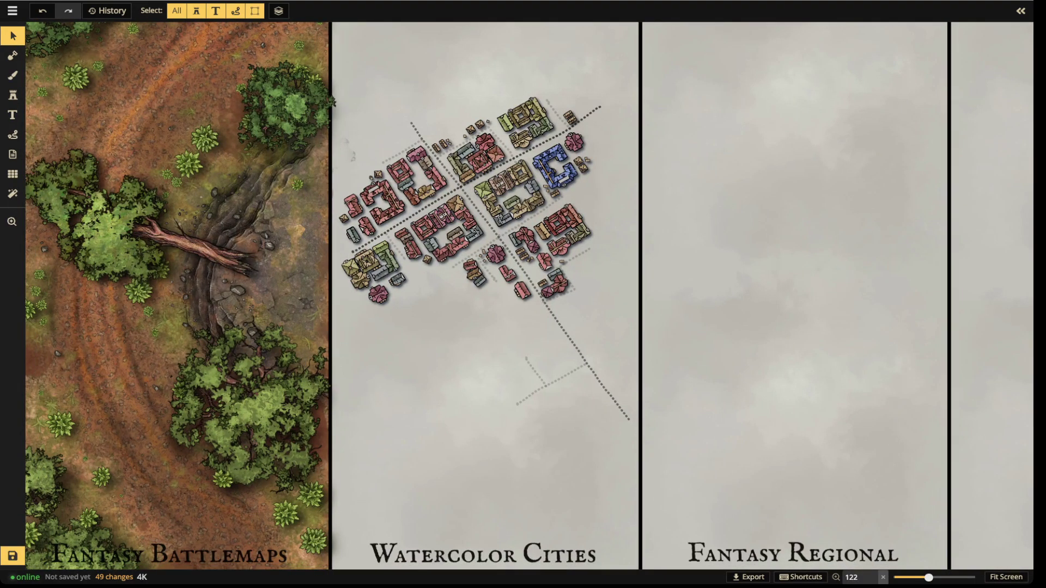
scroll(707, 153, down, 2)
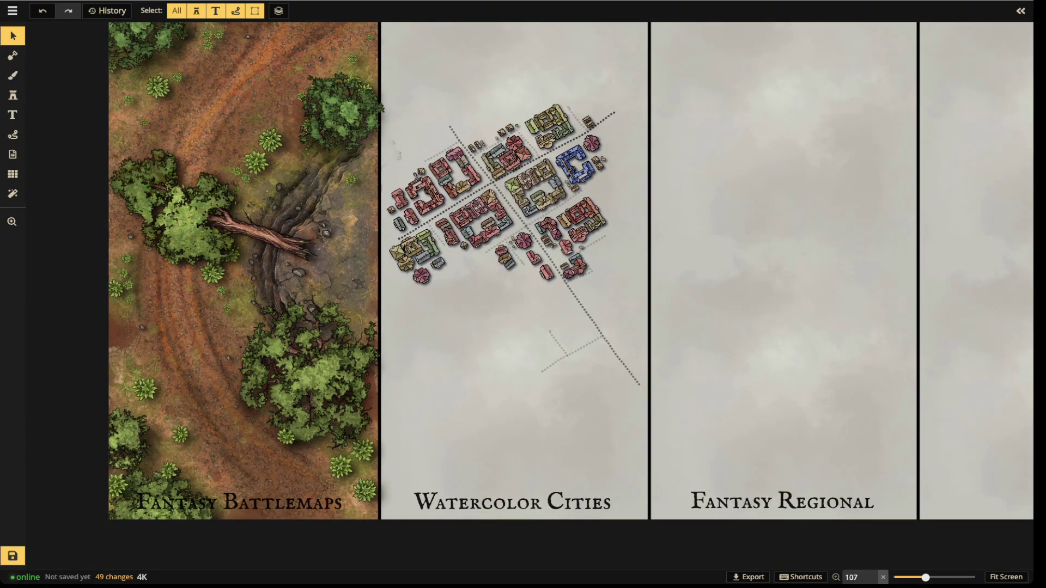
click(1020, 10)
scroll(653, 237, down, 2)
drag(654, 237, 542, 258)
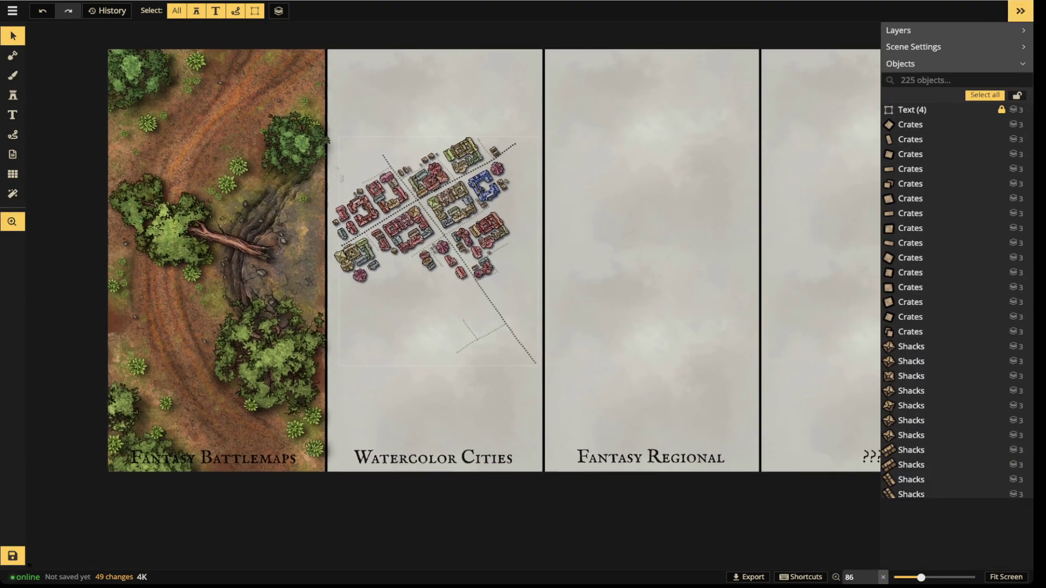
scroll(375, 213, up, 4)
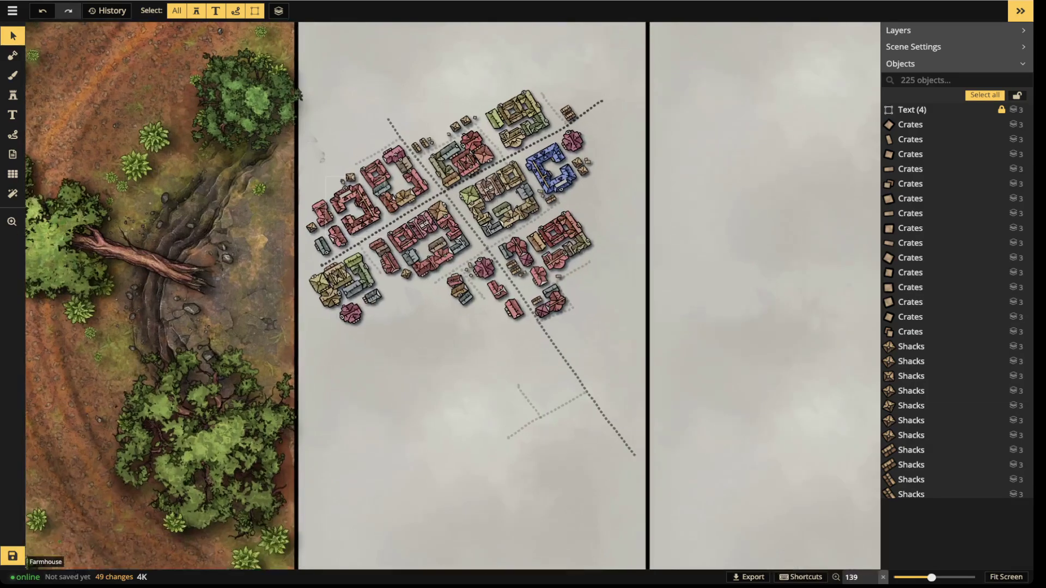
scroll(346, 204, down, 1)
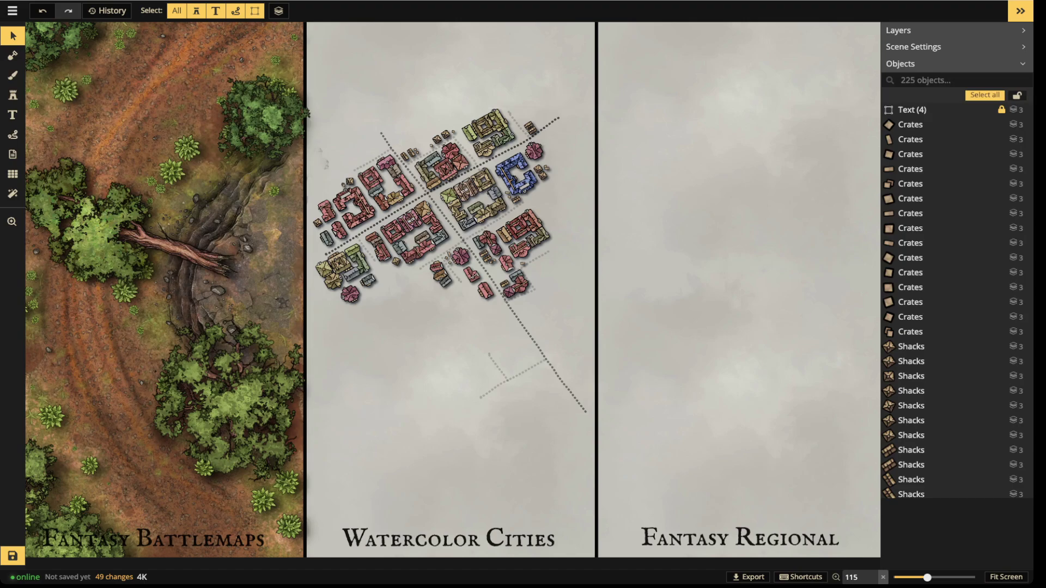
scroll(387, 92, down, 2)
Hide the custom assets in the texture catalog and choose the plain grey-brown Watercolor Cities ground texture for the brush
click(12, 76)
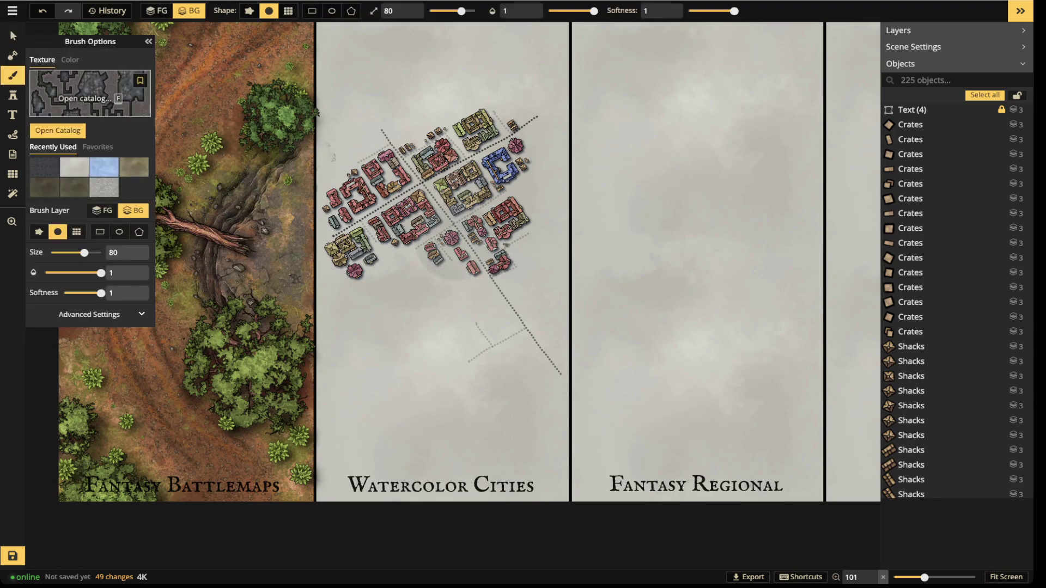
key(f)
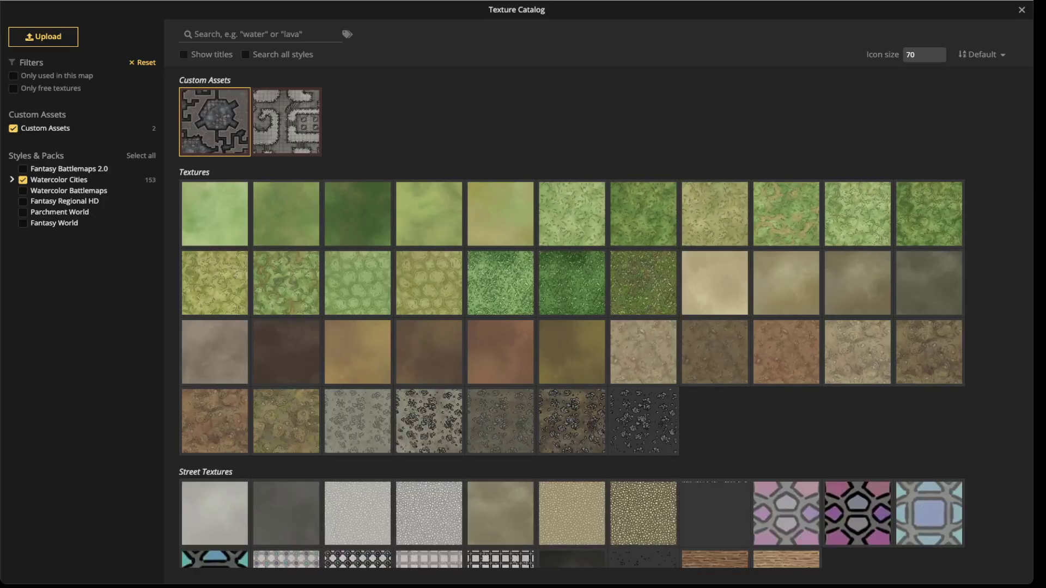
click(13, 128)
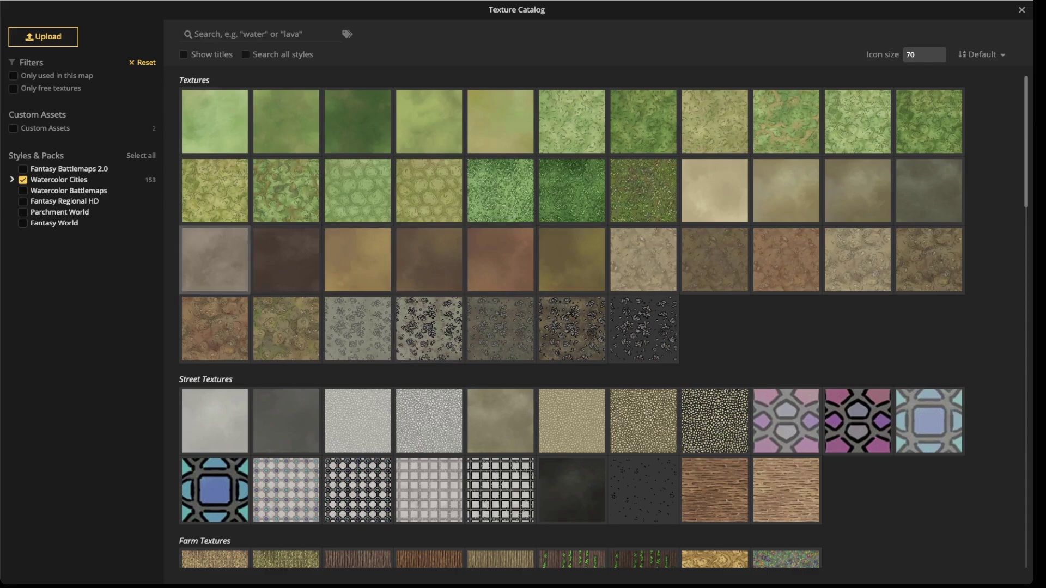
click(214, 260)
click(13, 35)
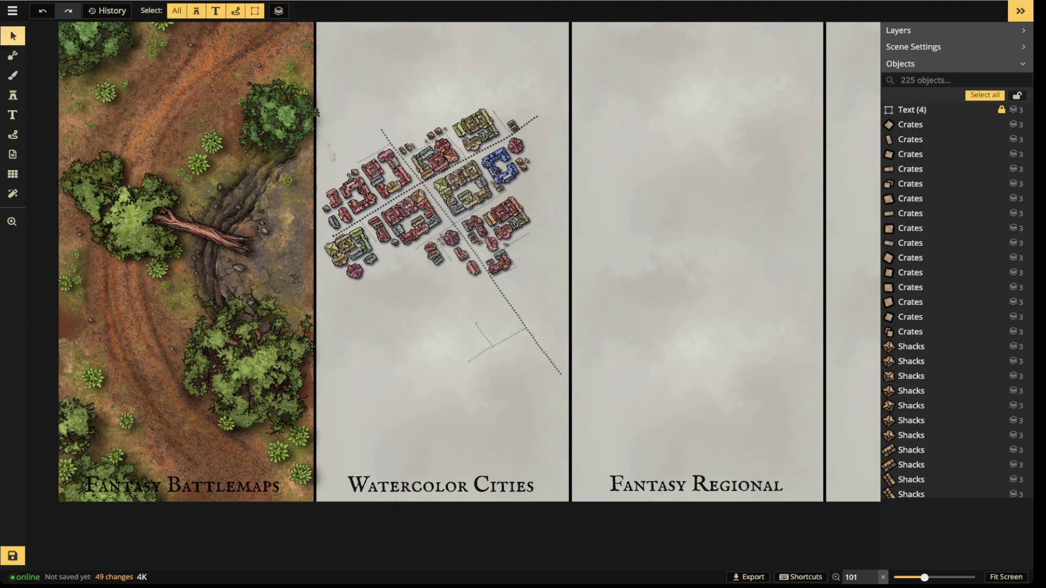
click(13, 75)
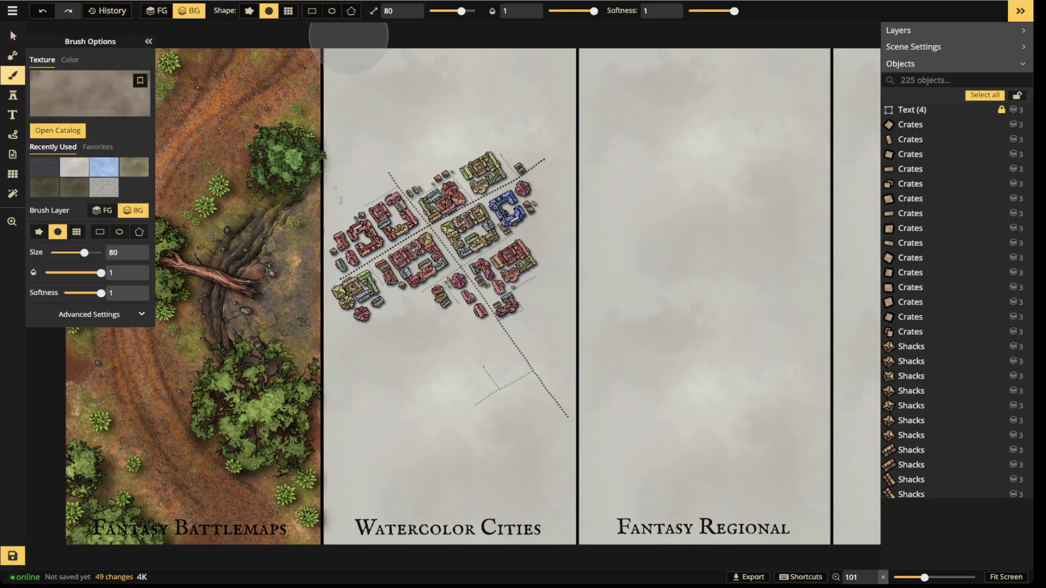
Fill a rectangle covering the whole Watercolor Cities panel with the grey-brown texture on the foreground layer at opacity 1
click(311, 10)
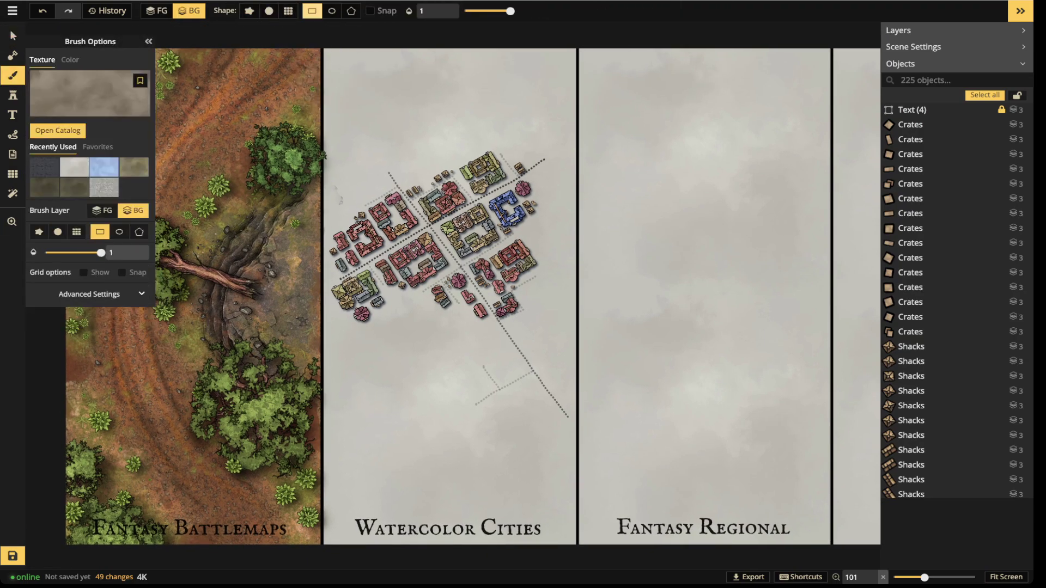
mouse_move(321, 42)
mouse_down()
mouse_move(475, 494)
mouse_move(513, 564)
mouse_move(578, 569)
mouse_up()
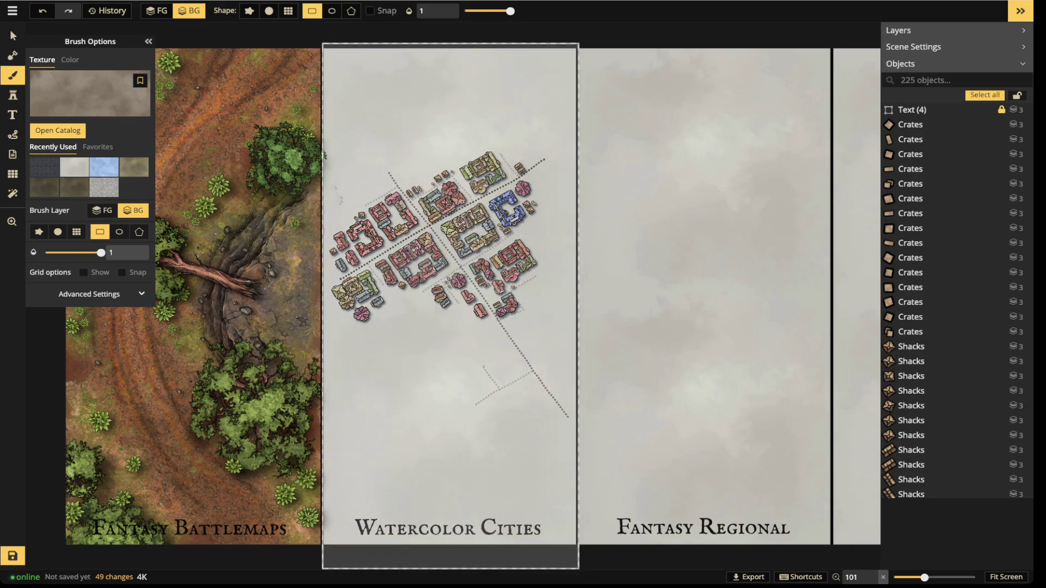
click(156, 10)
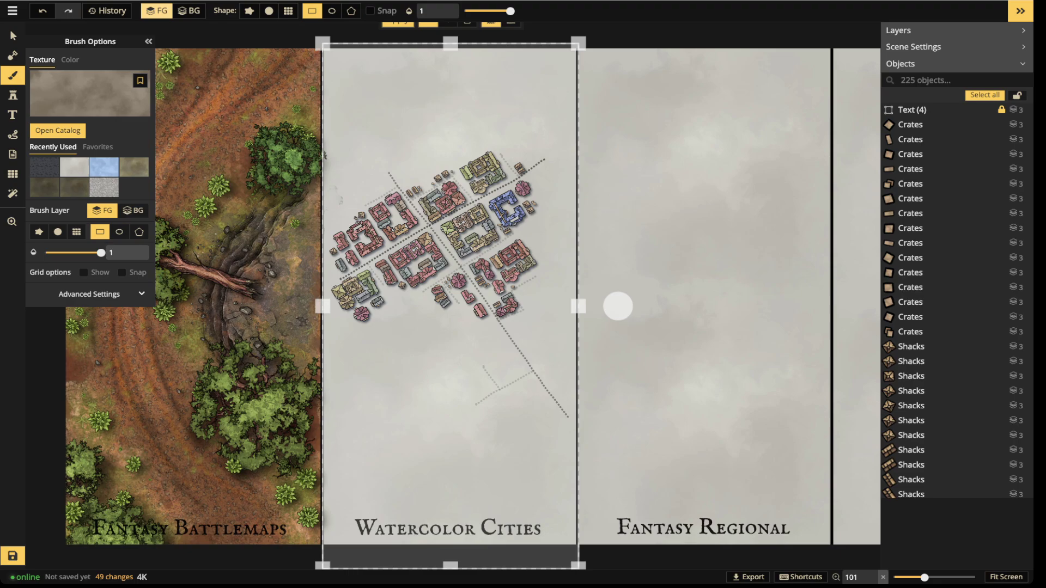
key(Return)
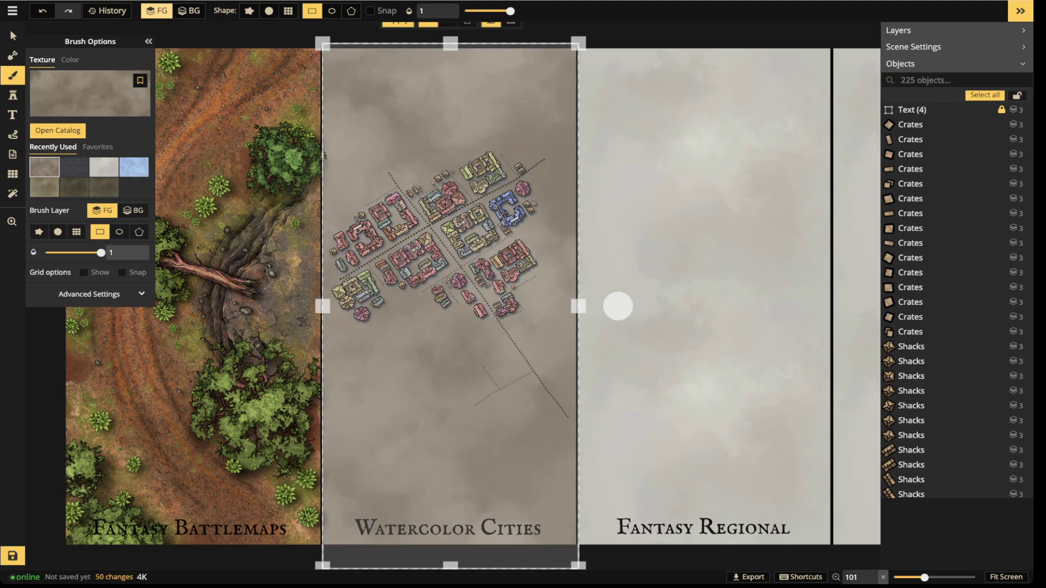
key(Escape)
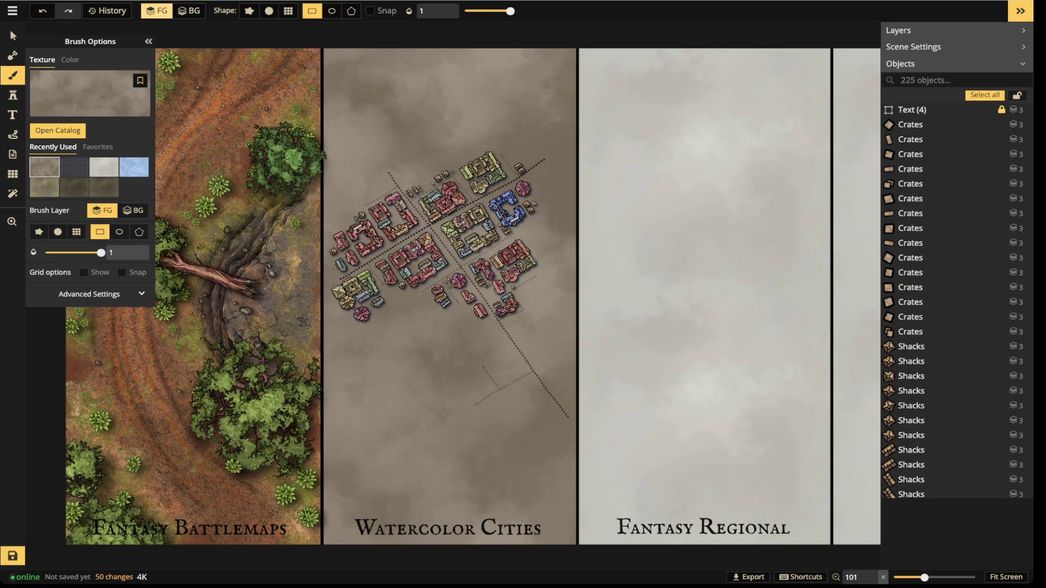
Choose the dark-jointed cream cobblestone street texture for the brush and set its texture size to 39.89
scroll(406, 243, up, 3)
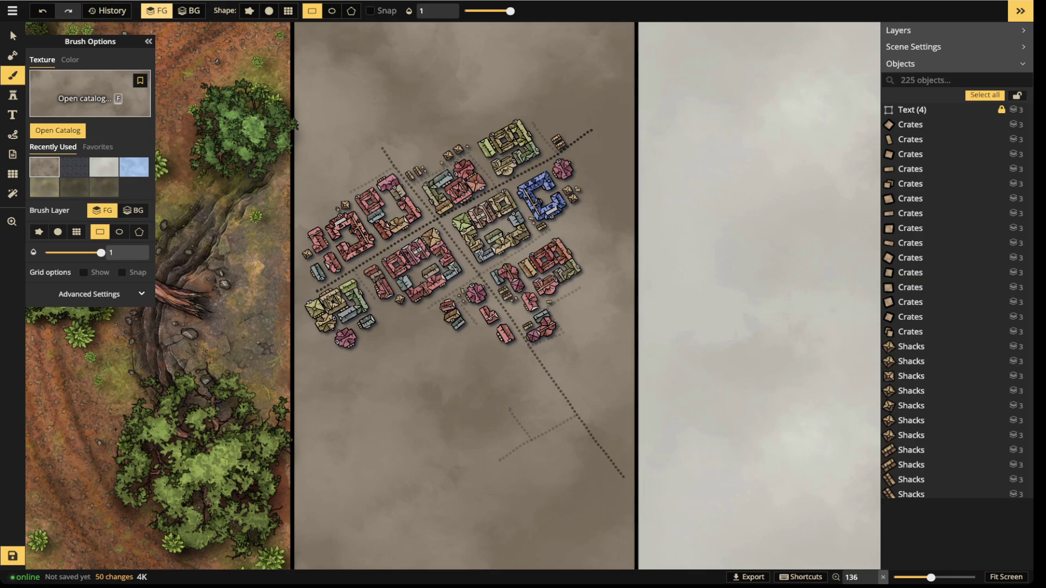
key(f)
scroll(327, 338, down, 2)
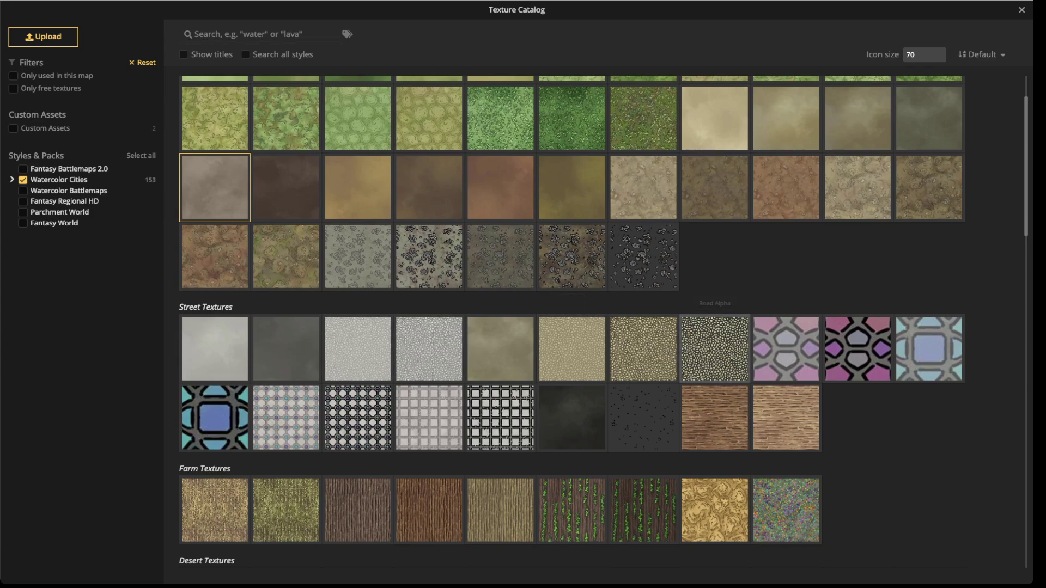
click(715, 348)
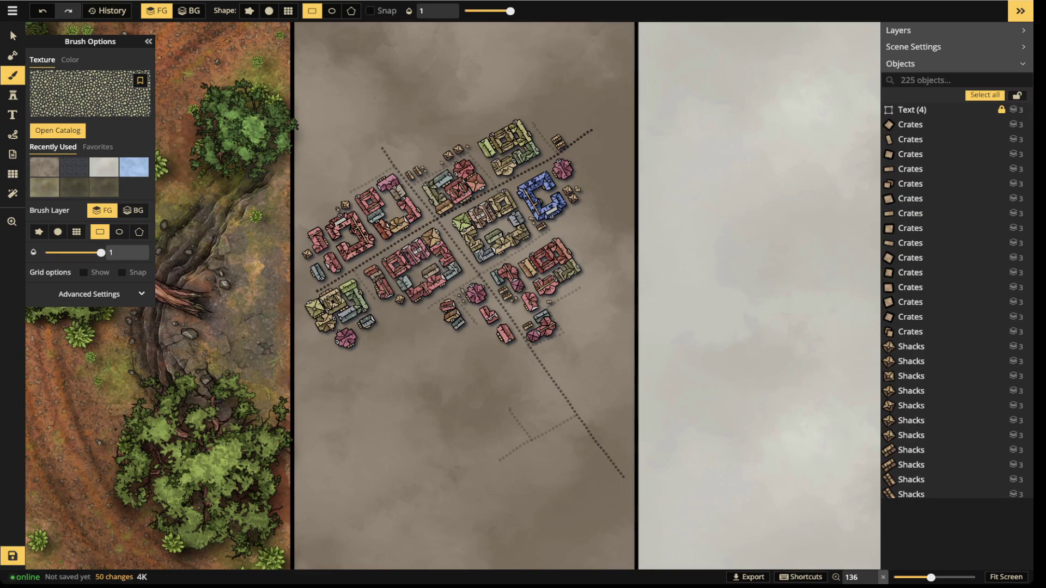
scroll(435, 276, up, 4)
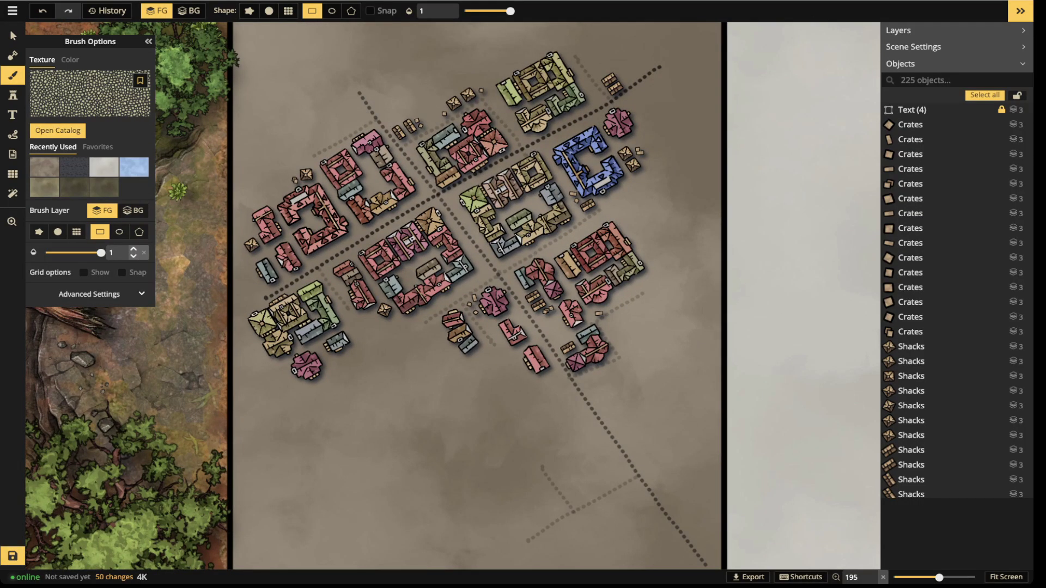
click(89, 294)
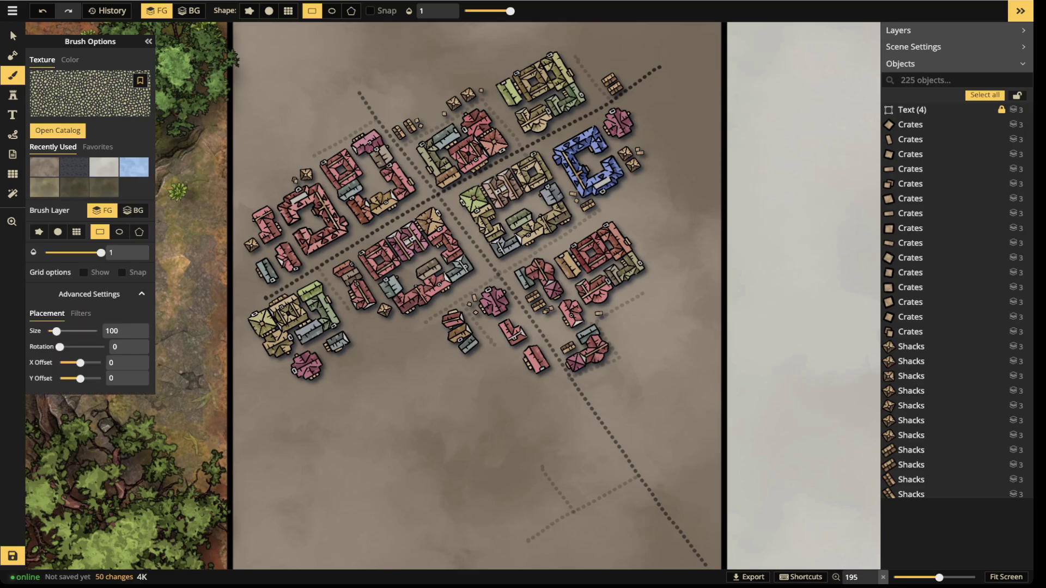
drag(57, 331, 50, 331)
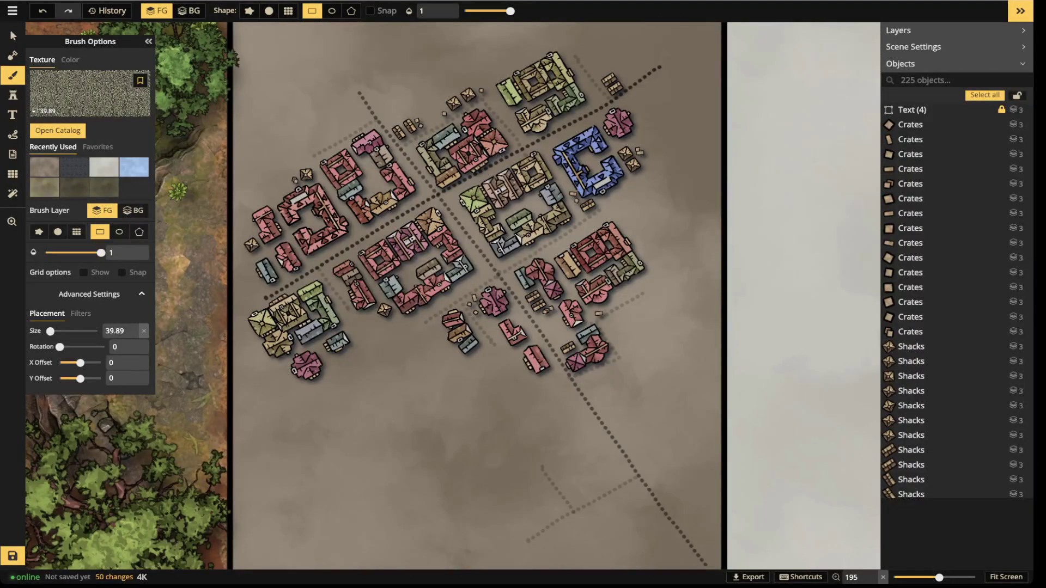
Set up a round foreground brush with size 9 and opacity 0.35
click(268, 11)
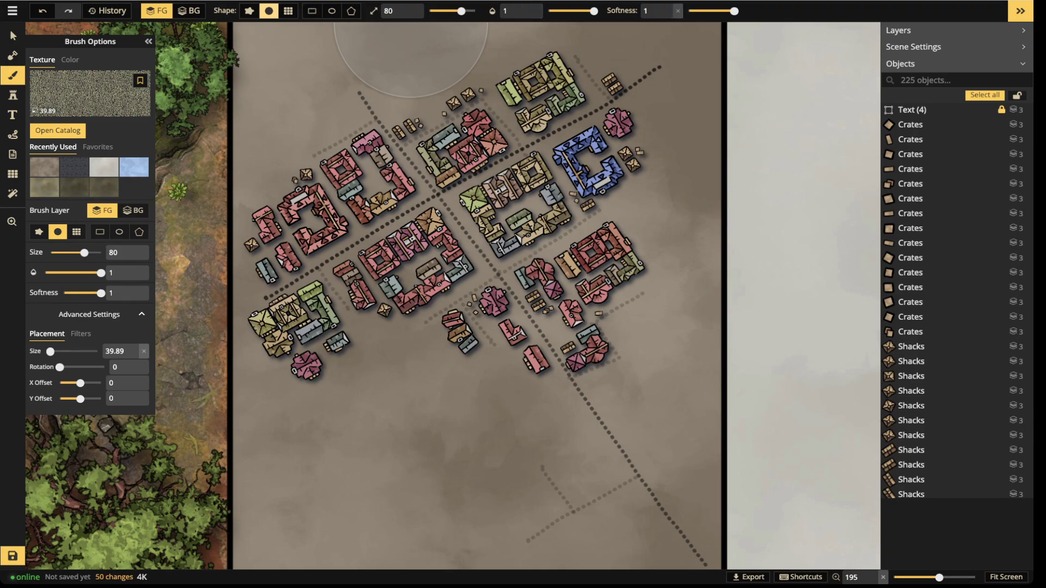
click(559, 11)
drag(560, 11, 565, 10)
drag(462, 11, 440, 10)
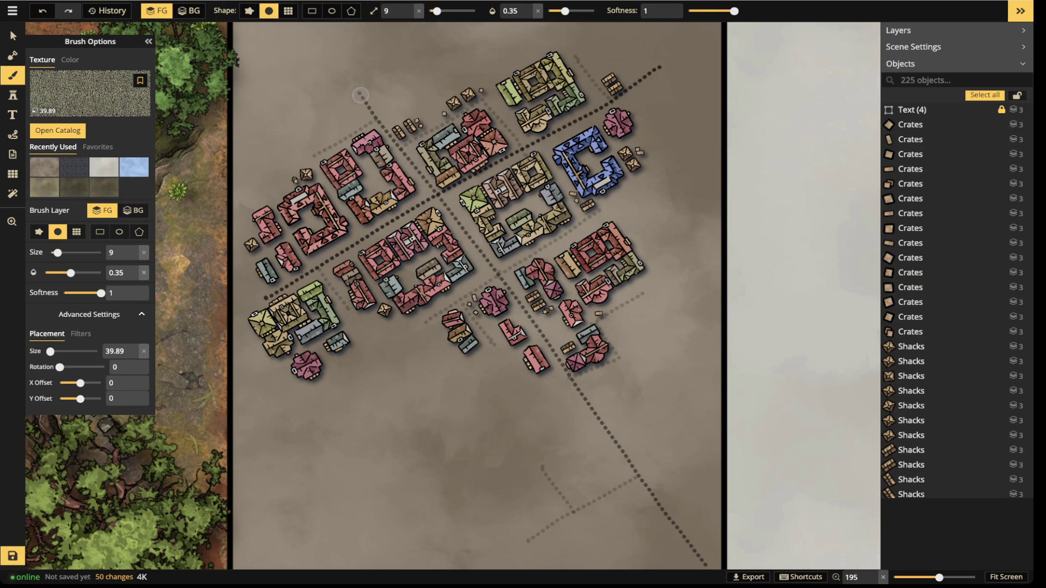
Paint cobblestones over the two main crossing roads and the parallel street southeast of the central yellow block
mouse_move(365, 104)
mouse_down()
mouse_move(460, 225)
mouse_move(353, 96)
mouse_move(500, 286)
mouse_move(404, 160)
mouse_move(492, 257)
mouse_move(613, 440)
mouse_move(422, 147)
mouse_move(392, 141)
mouse_move(496, 279)
mouse_up()
drag(404, 154, 566, 378)
mouse_move(608, 201)
mouse_down()
mouse_move(474, 293)
mouse_move(615, 204)
mouse_move(548, 249)
mouse_up()
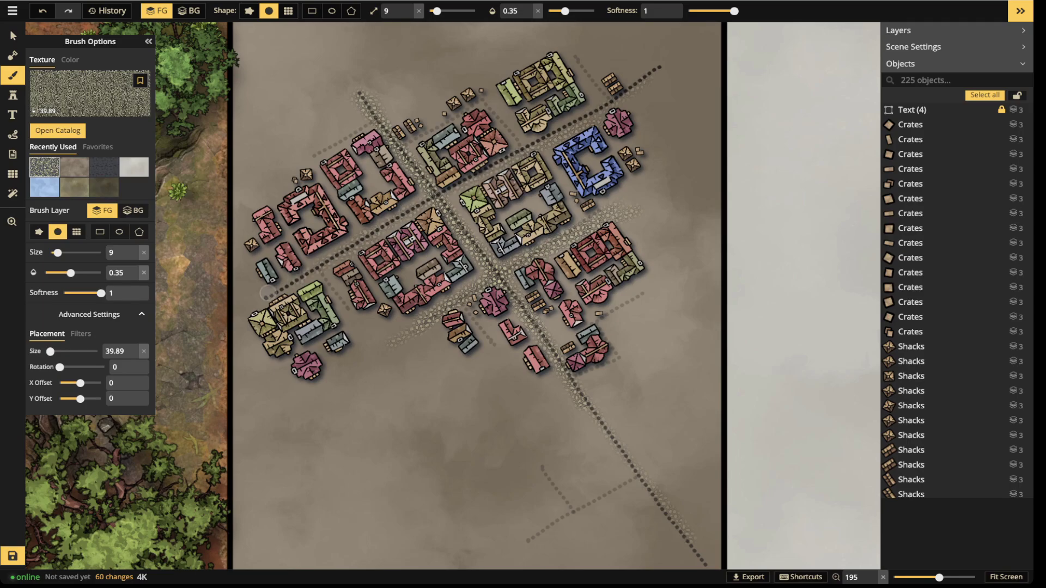
drag(552, 133, 657, 61)
mouse_move(406, 214)
mouse_down()
mouse_move(242, 320)
mouse_move(321, 274)
mouse_up()
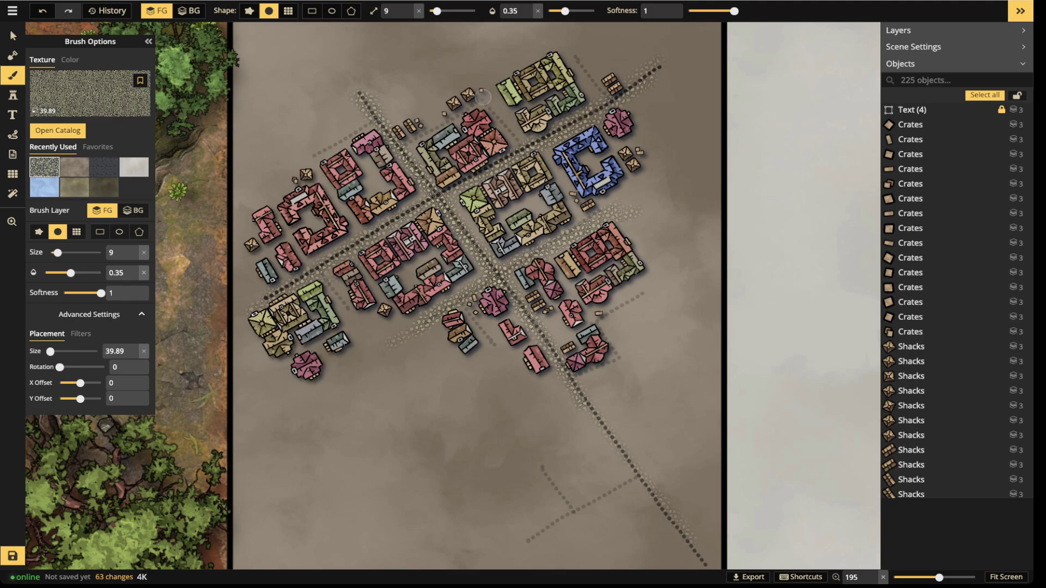
Paint cobblestones along the side lanes between the outer house blocks and over the small street junction in the south
mouse_move(497, 111)
mouse_down()
mouse_move(489, 100)
mouse_move(479, 110)
mouse_up()
mouse_move(371, 127)
mouse_down()
mouse_move(312, 157)
mouse_move(324, 152)
mouse_up()
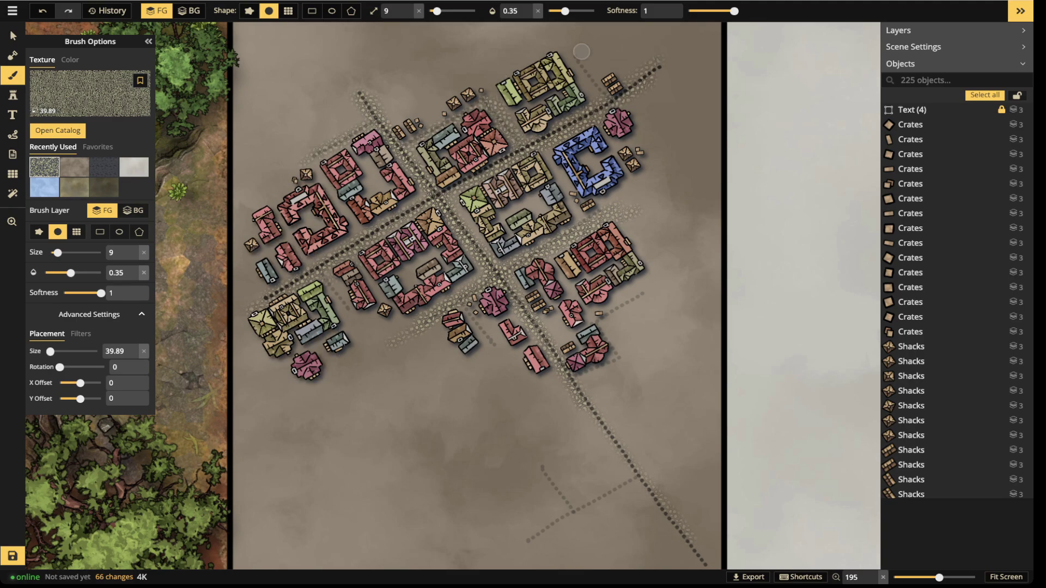
drag(573, 59, 593, 86)
drag(540, 468, 584, 519)
mouse_move(528, 542)
mouse_down()
mouse_move(593, 498)
mouse_move(561, 475)
mouse_up()
click(560, 476)
drag(488, 337, 468, 304)
mouse_move(314, 268)
mouse_down()
mouse_move(354, 318)
mouse_move(337, 295)
mouse_up()
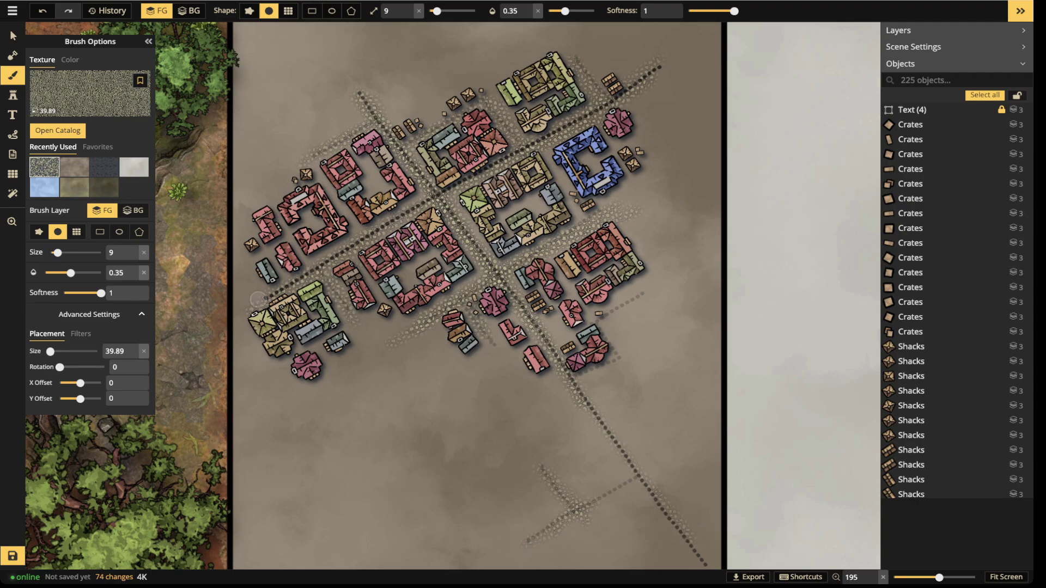
drag(576, 60, 596, 102)
Delete the group of dotted street guide lines from the Watercolor Cities panel
key(v)
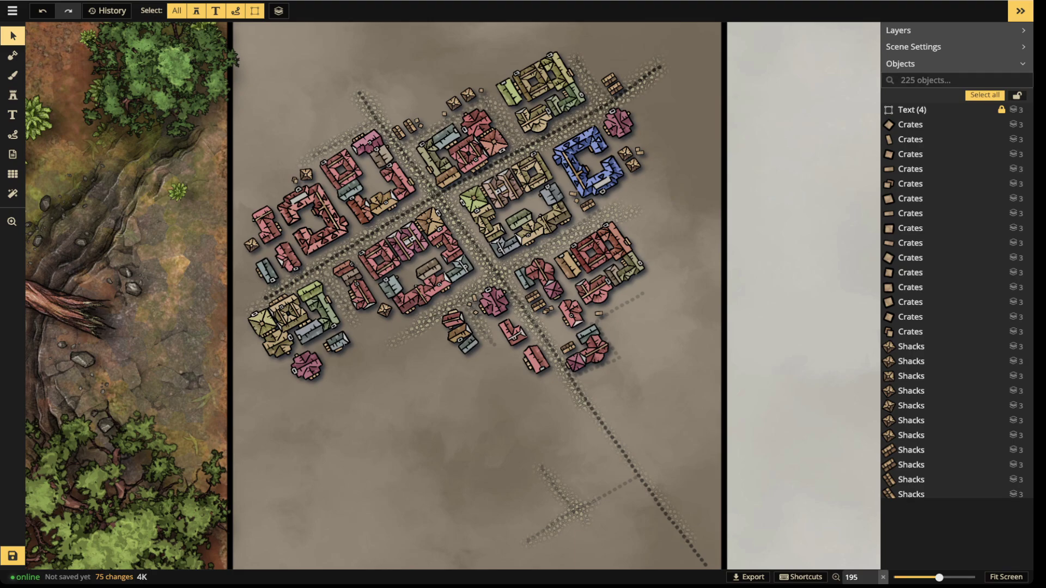
click(605, 432)
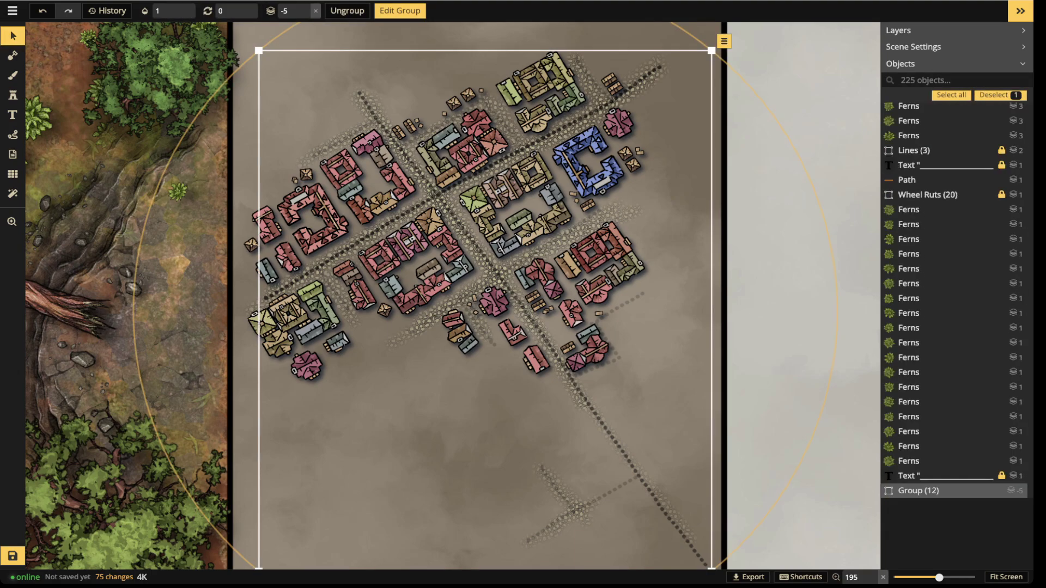
key(Delete)
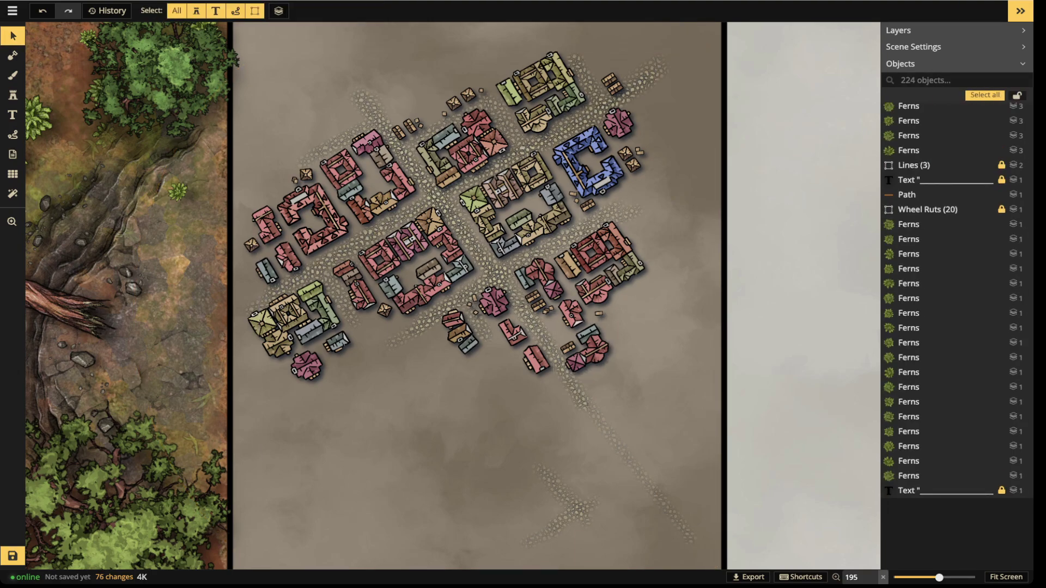
Examine the cobblestone streets and house blocks up close
scroll(410, 272, up, 4)
scroll(409, 273, down, 4)
key(space)
drag(410, 272, 542, 294)
scroll(439, 259, up, 5)
key(space)
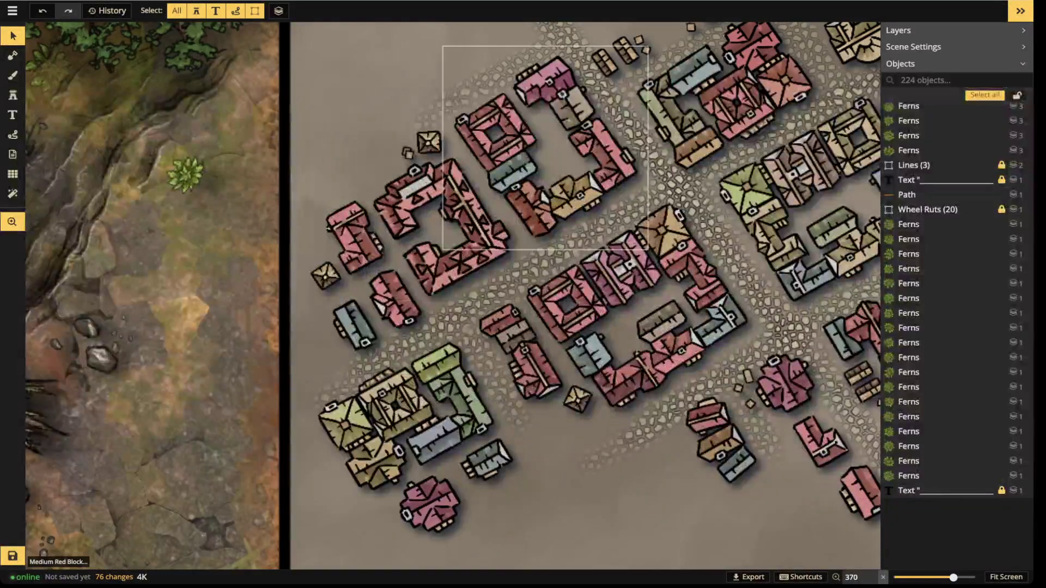
drag(545, 164, 406, 205)
scroll(561, 260, down, 3)
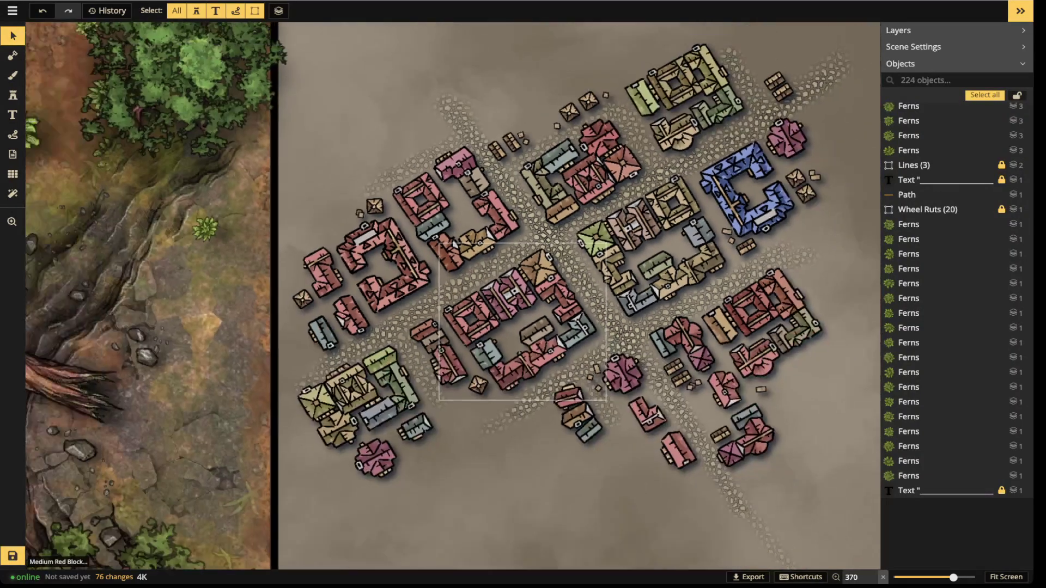
click(13, 75)
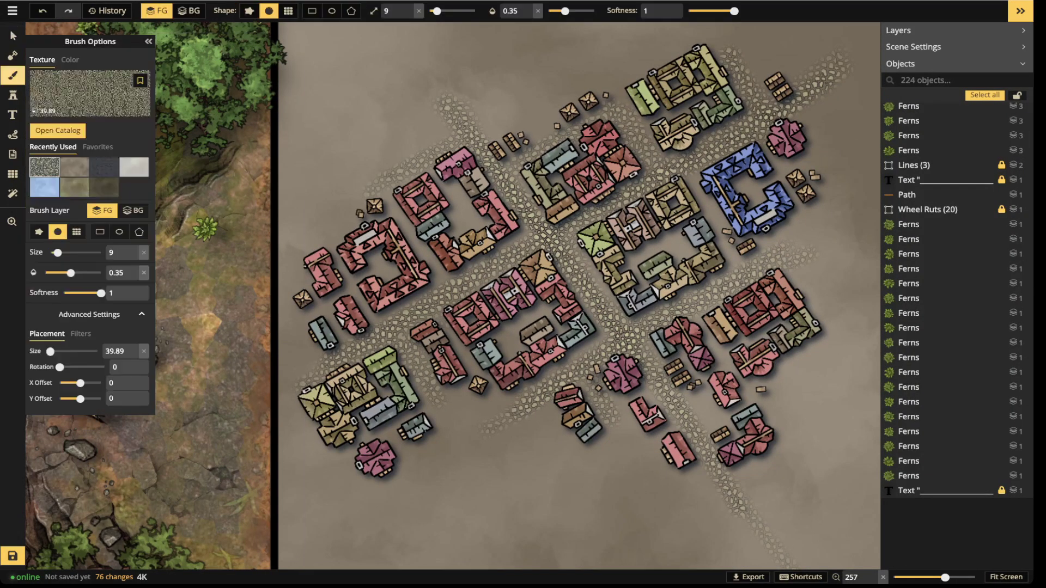
click(104, 187)
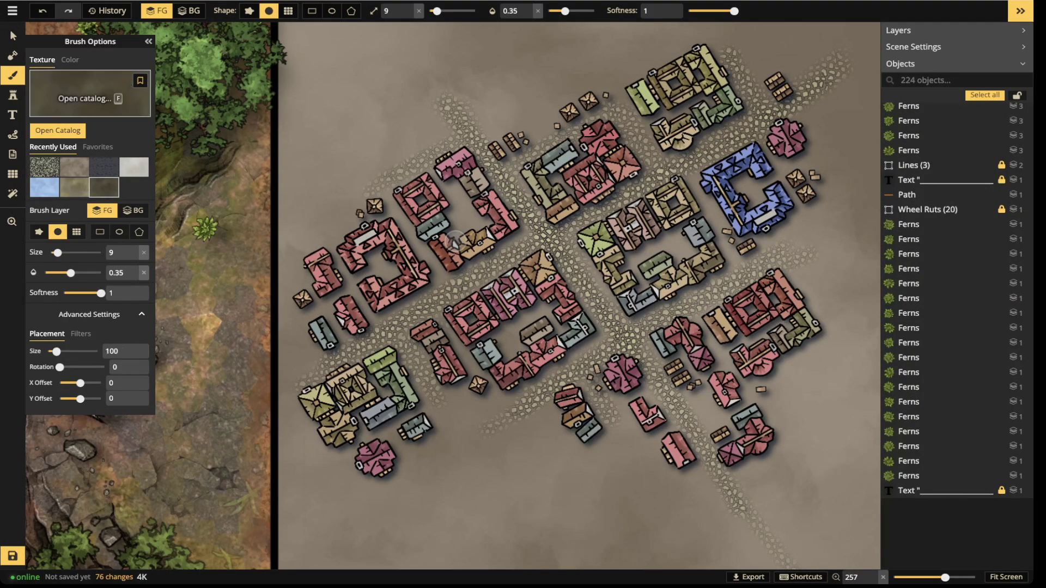
key(v)
click(454, 240)
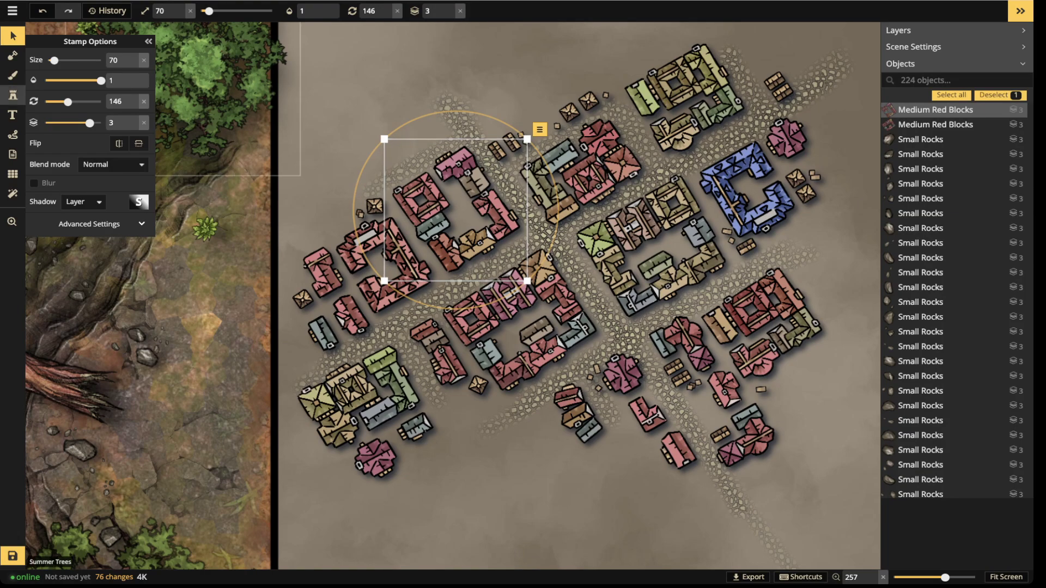
Set the brush to the plain grey-brown ground texture with brightness 57 and opacity 0.49
key(b)
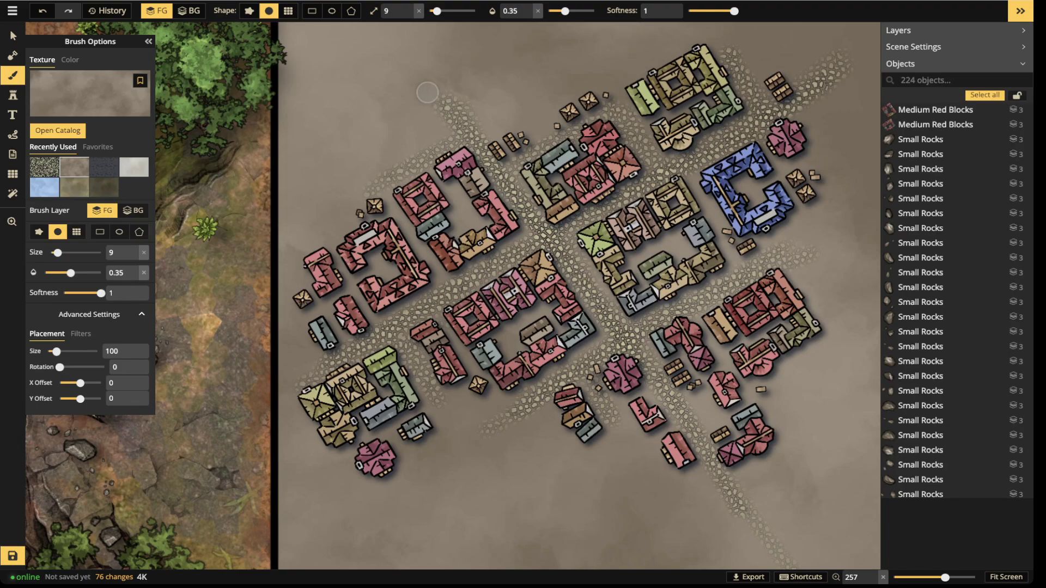
click(80, 333)
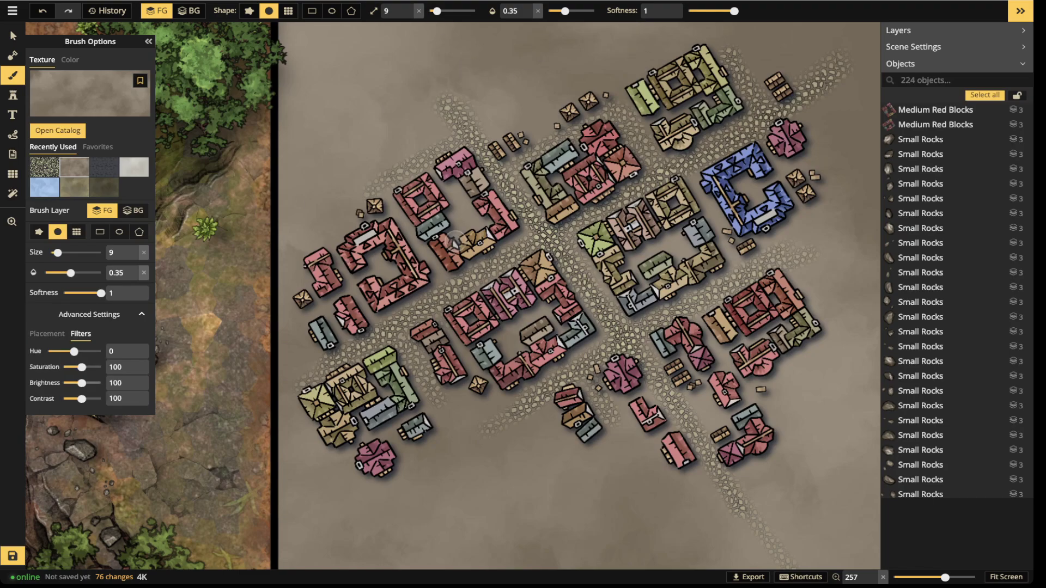
drag(81, 383, 75, 383)
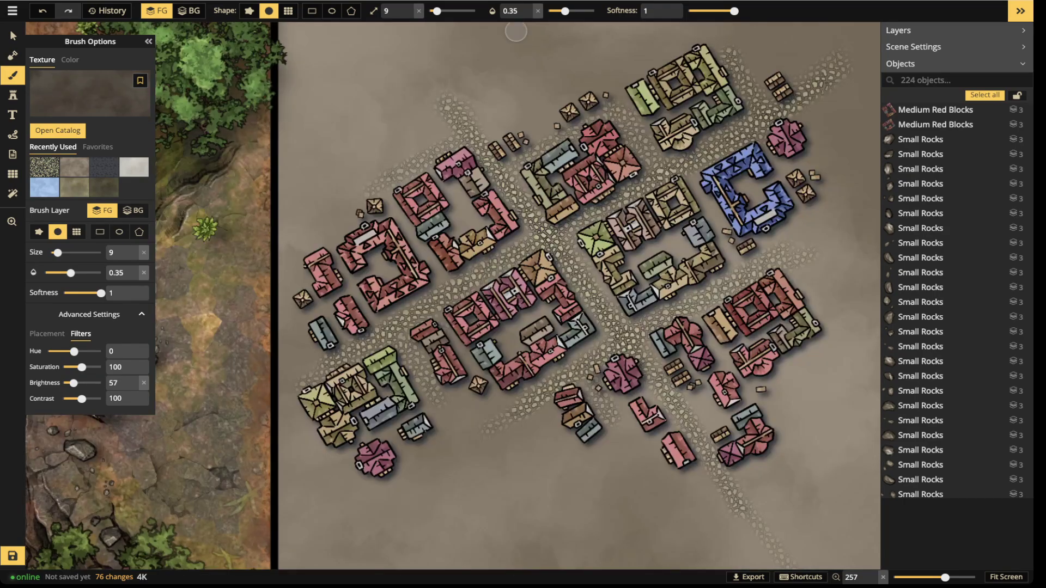
click(573, 11)
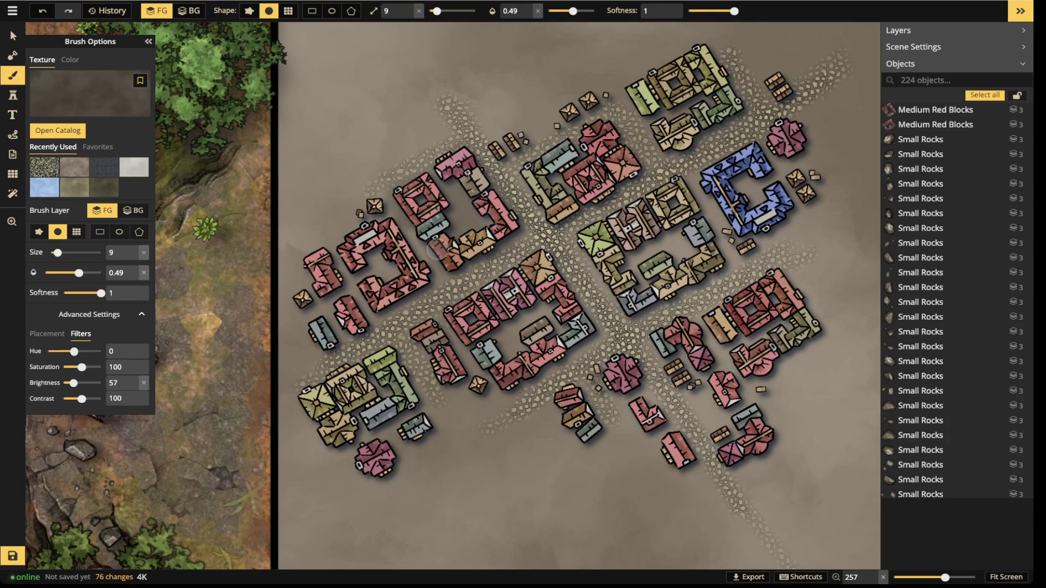
Paint dark shading inside the northwestern red blocks' courtyards and around the small houses and crates beside them
click(452, 253)
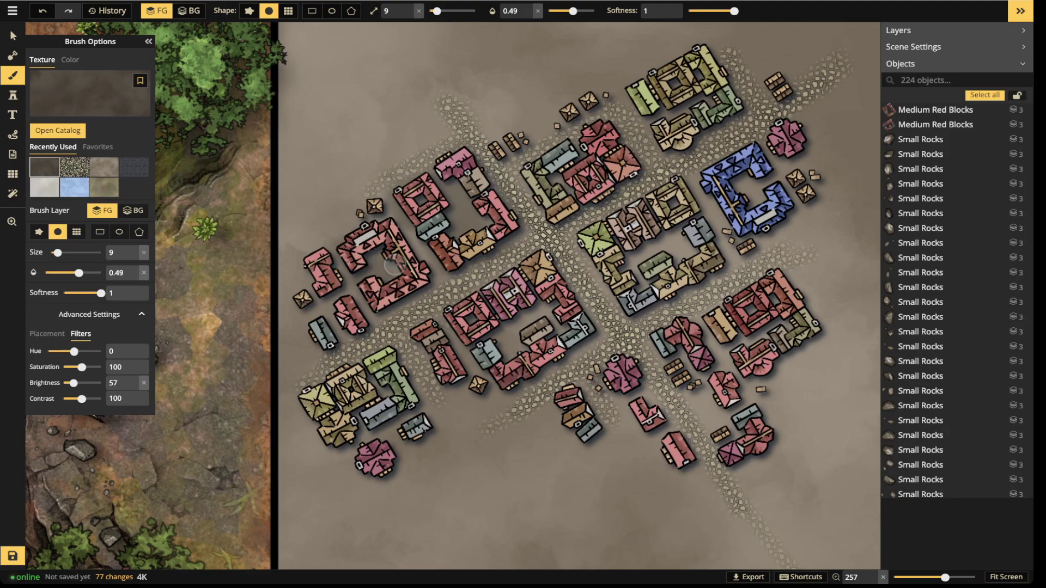
mouse_move(377, 207)
mouse_down()
mouse_move(367, 203)
mouse_move(379, 212)
mouse_up()
mouse_move(314, 301)
mouse_down()
mouse_move(305, 294)
mouse_move(295, 307)
mouse_up()
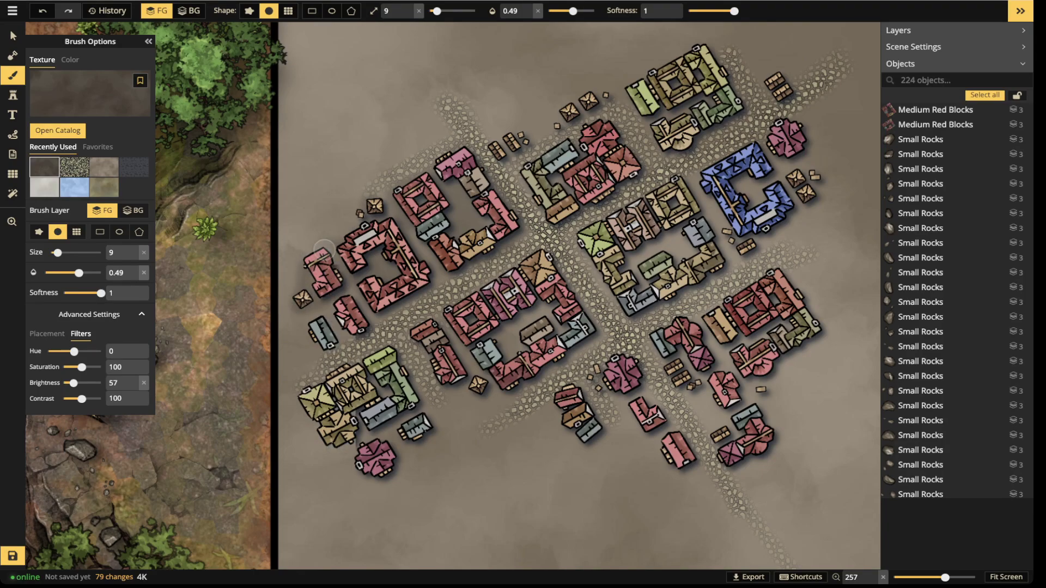
drag(315, 327, 319, 345)
drag(502, 143, 499, 152)
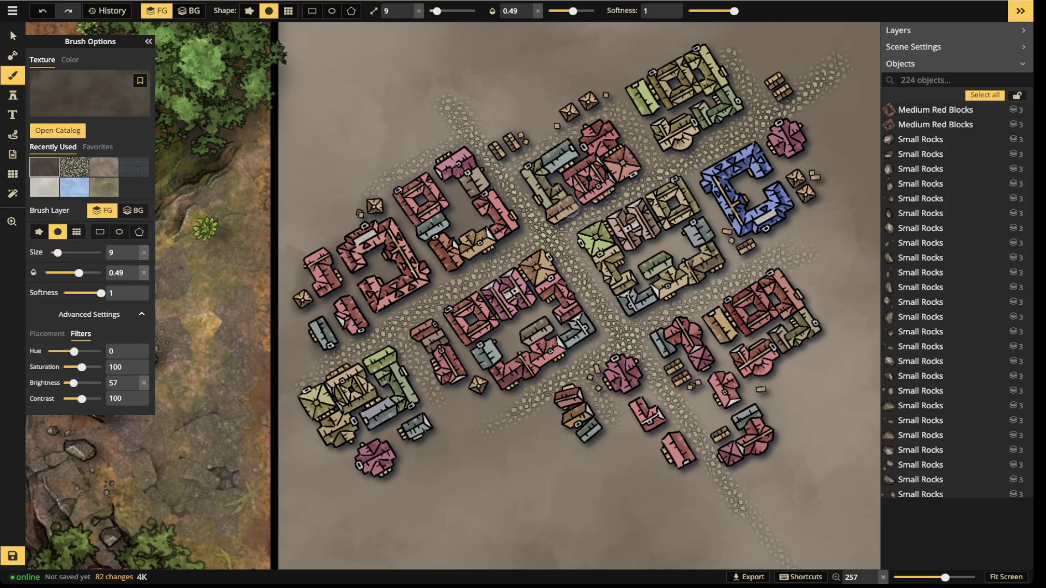
Paint dark shading around the northern yellow block, inside the central red block's courtyard and along the small houses south of it
drag(653, 124, 664, 141)
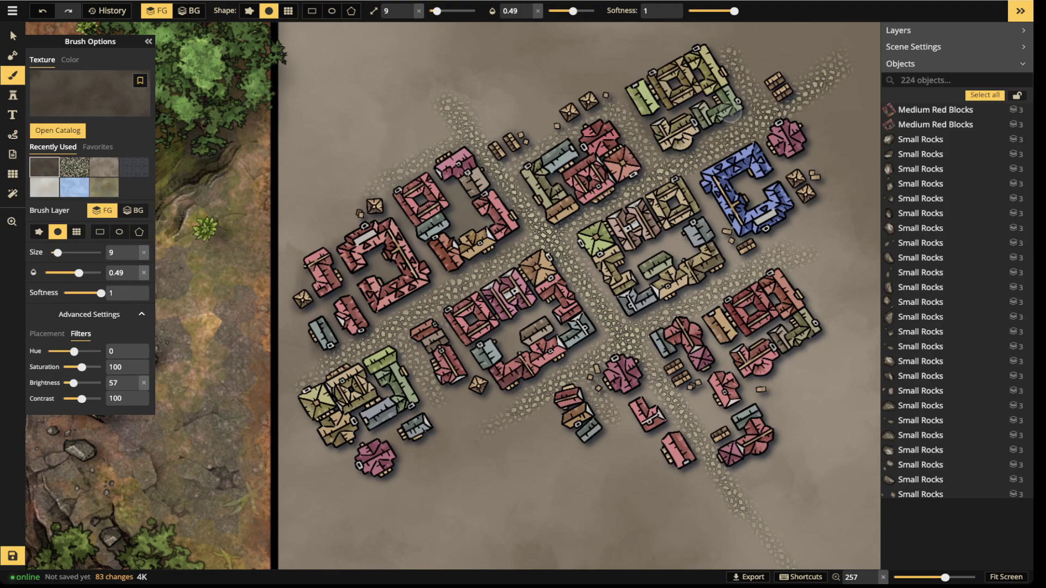
mouse_move(632, 106)
mouse_down()
mouse_move(694, 64)
mouse_move(633, 92)
mouse_move(699, 102)
mouse_up()
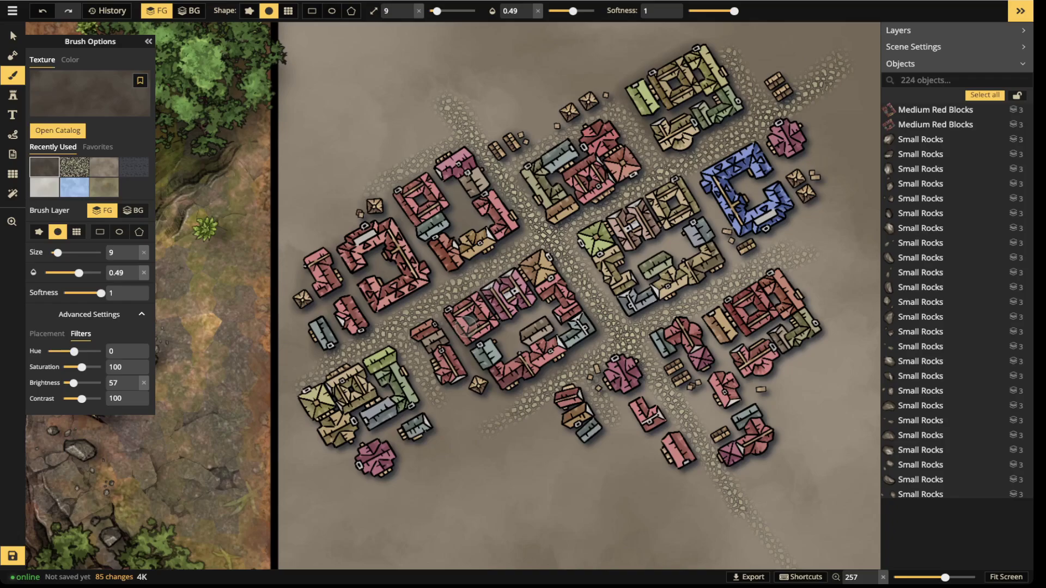
drag(572, 340, 523, 353)
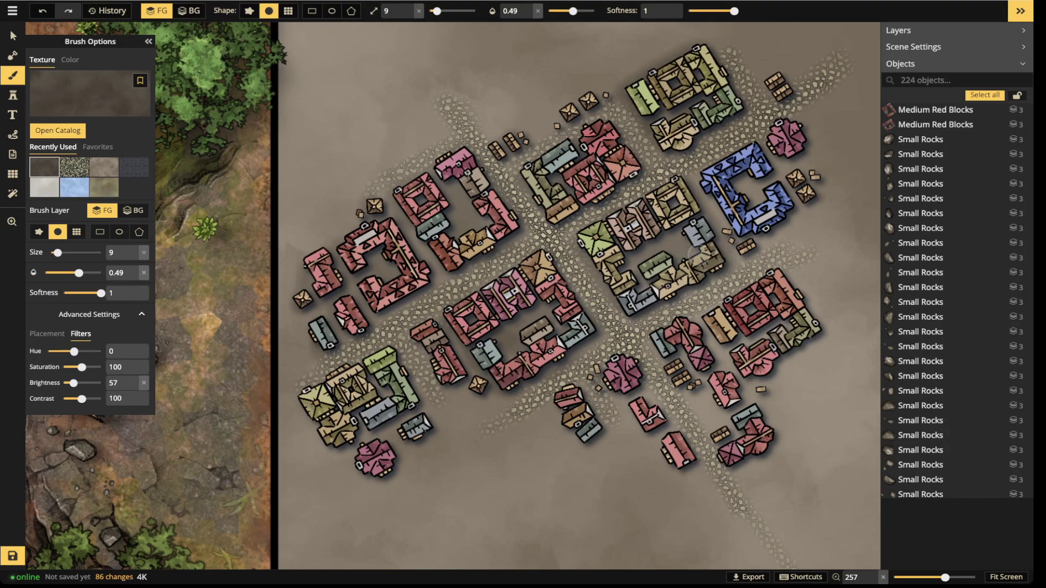
mouse_move(567, 412)
mouse_down()
mouse_move(556, 403)
mouse_move(579, 435)
mouse_move(599, 423)
mouse_up()
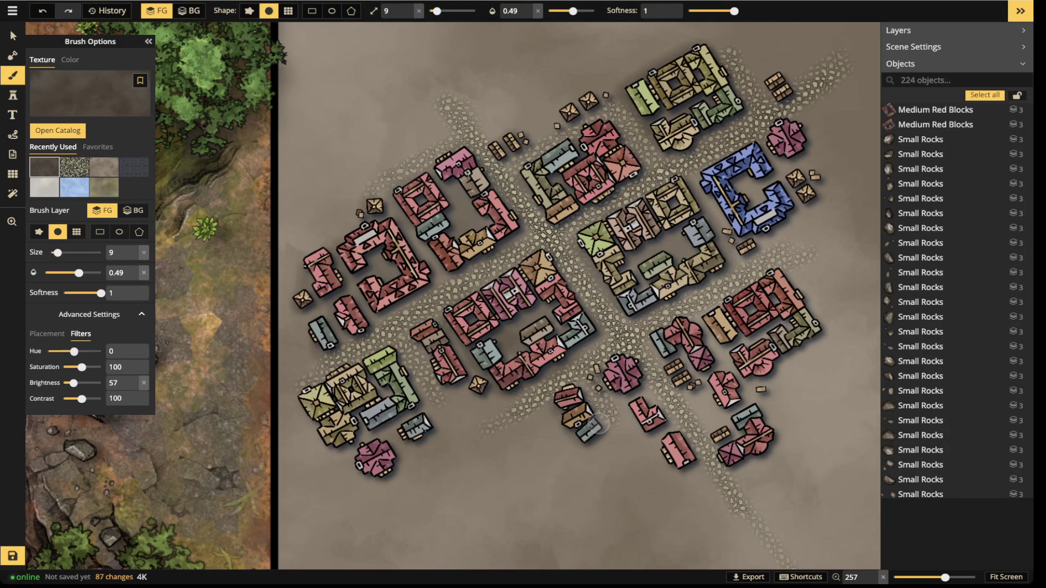
Darken the ground around the southeastern red houses, the central yellow block, the northeastern magenta house and the southwestern yellow block
drag(602, 378, 662, 455)
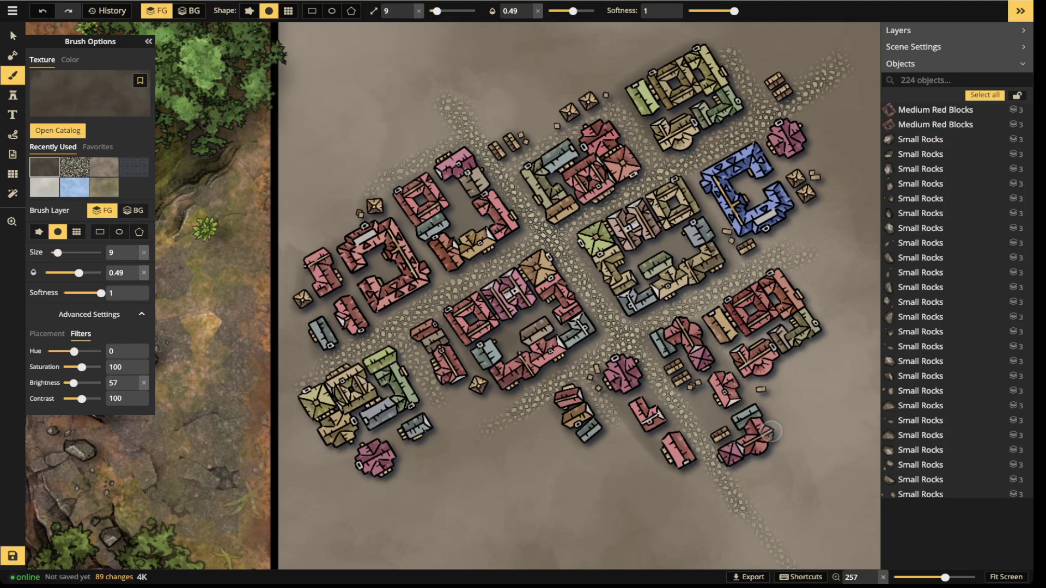
drag(796, 283, 823, 322)
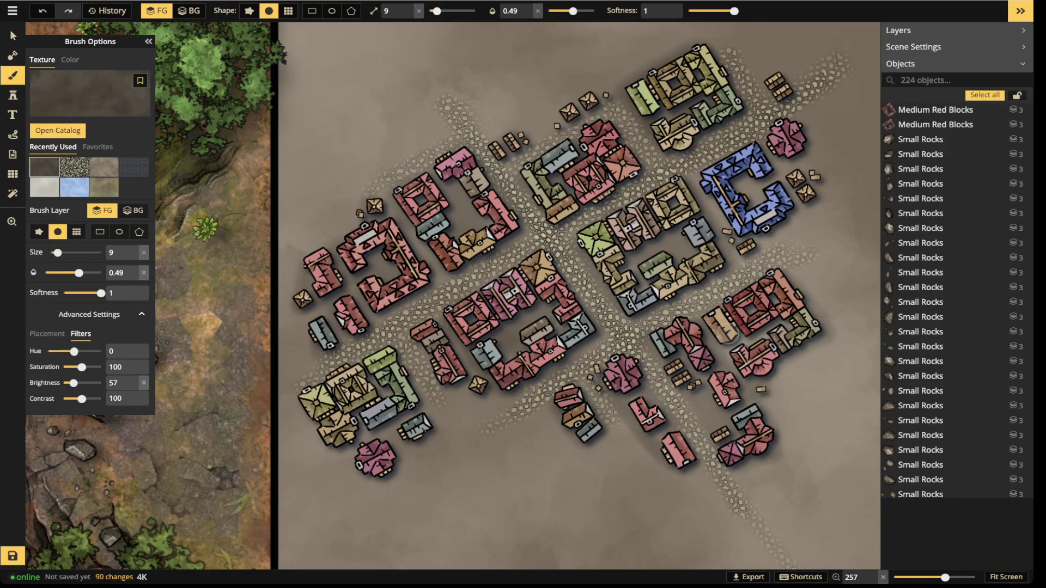
drag(695, 186, 719, 223)
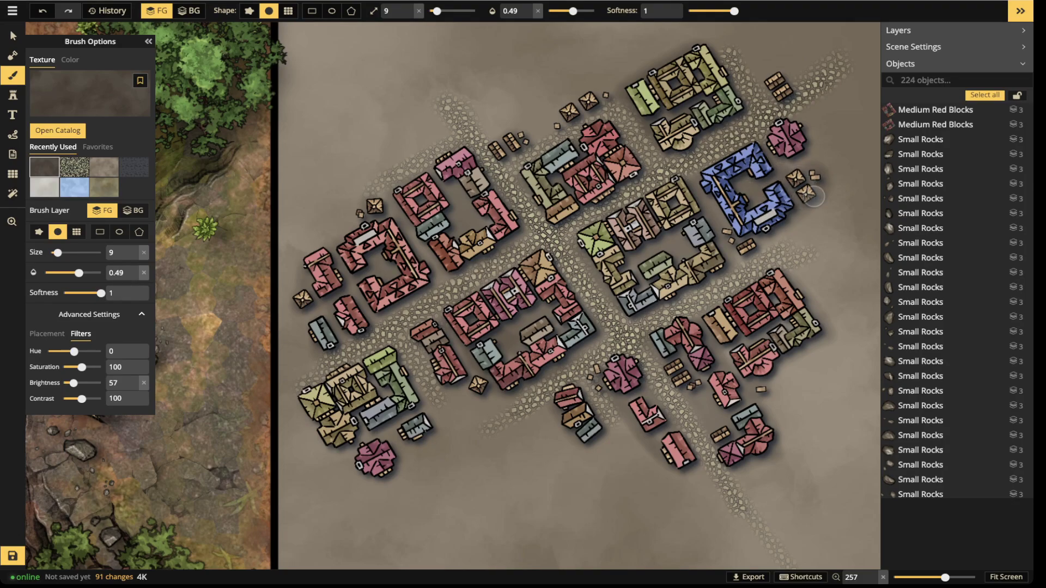
mouse_move(790, 125)
mouse_down()
mouse_move(781, 164)
mouse_move(805, 145)
mouse_move(777, 72)
mouse_move(790, 81)
mouse_move(774, 96)
mouse_up()
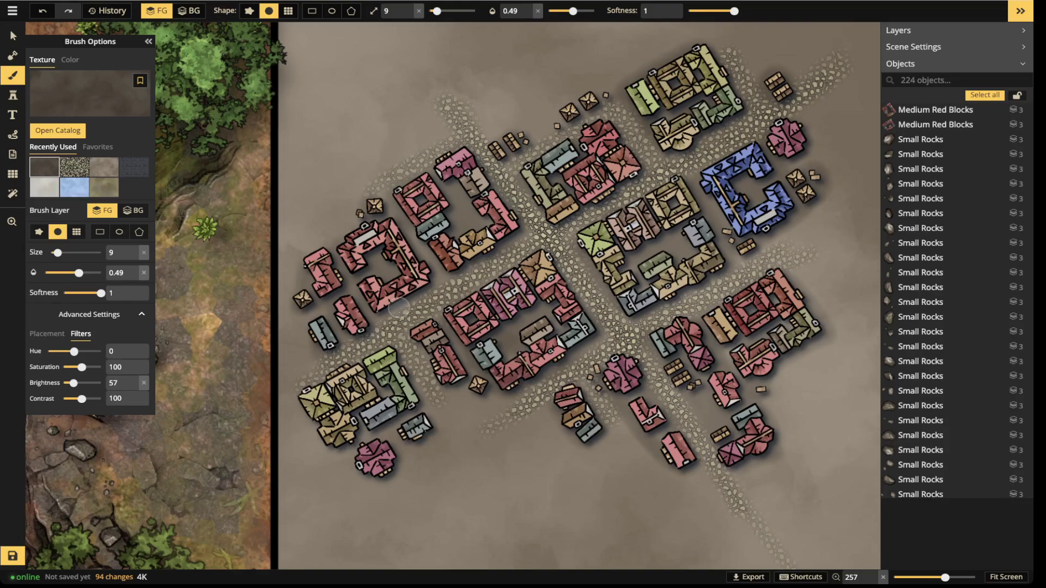
mouse_move(404, 434)
mouse_down()
mouse_move(398, 450)
mouse_move(430, 421)
mouse_move(357, 451)
mouse_move(373, 482)
mouse_move(379, 433)
mouse_move(369, 435)
mouse_up()
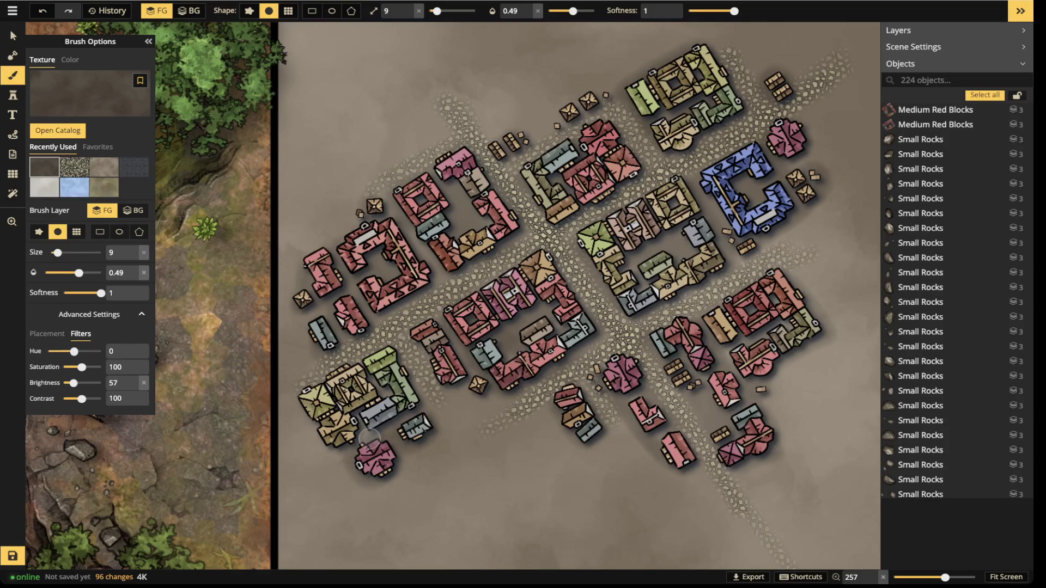
Choose the Street Stones Contrast texture for the foreground brush
scroll(371, 414, down, 5)
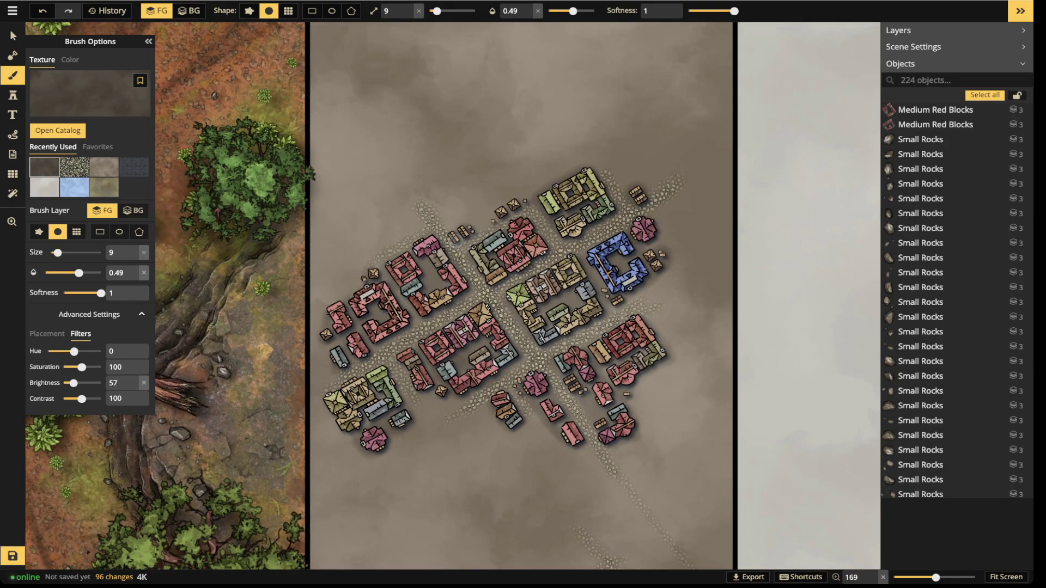
key(v)
scroll(532, 368, down, 4)
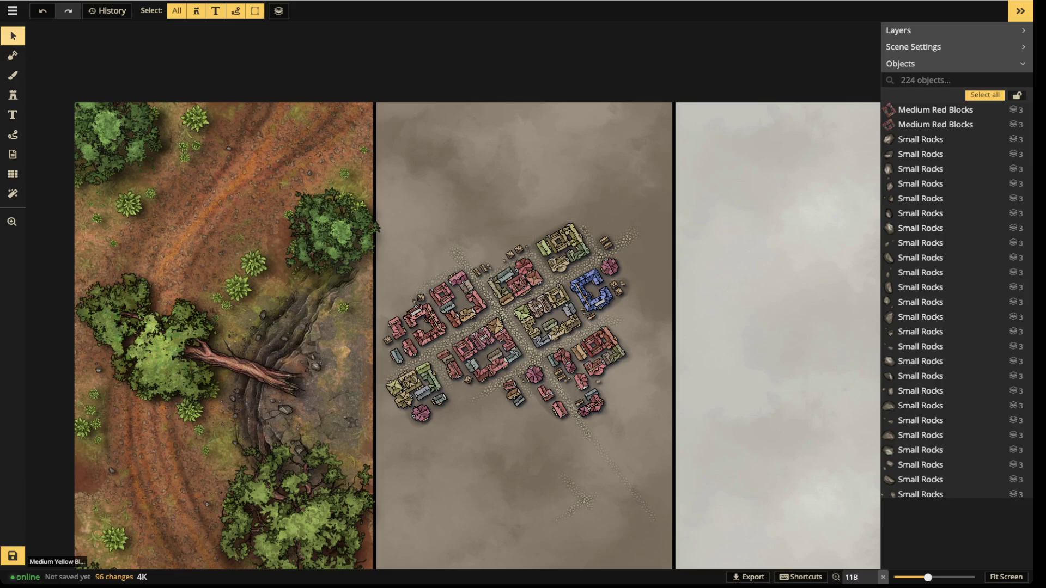
scroll(483, 305, up, 8)
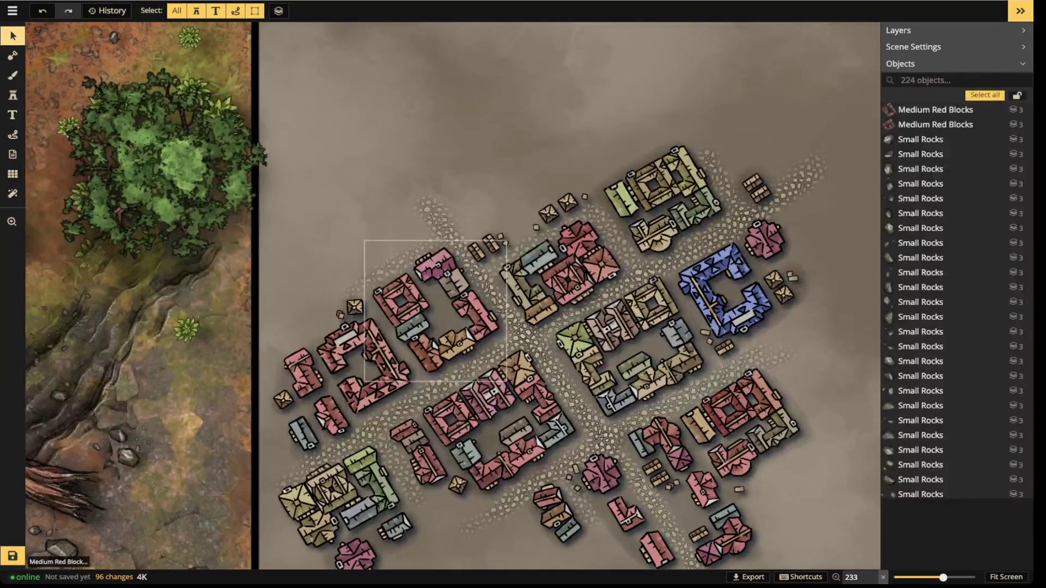
click(13, 75)
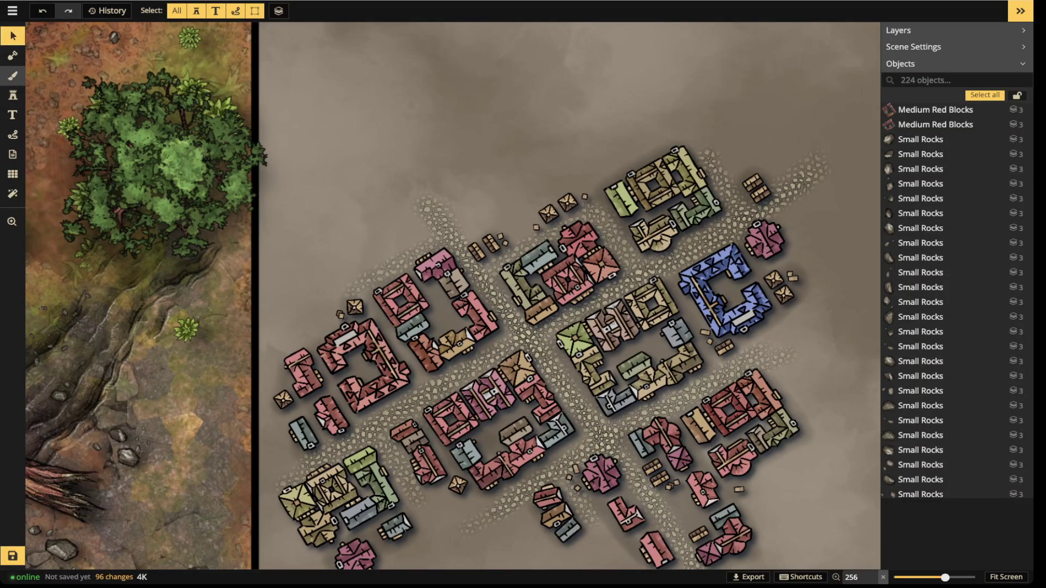
key(f)
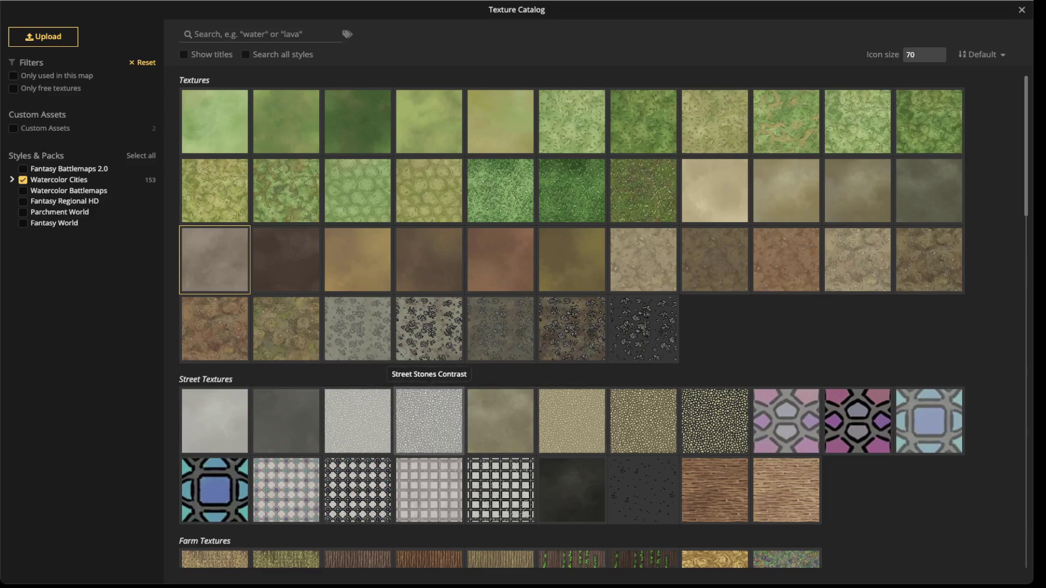
click(428, 420)
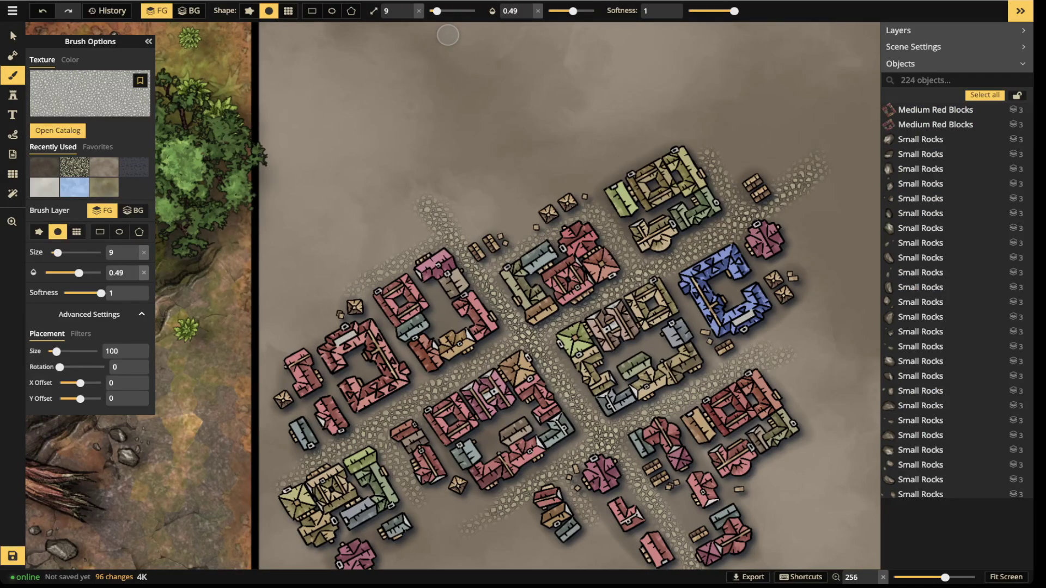
Set the grey street stone texture's size to 39.89 and the brush opacity to 0.62
mouse_move(433, 212)
mouse_down()
mouse_move(446, 230)
mouse_move(423, 199)
mouse_up()
key(ctrl+z)
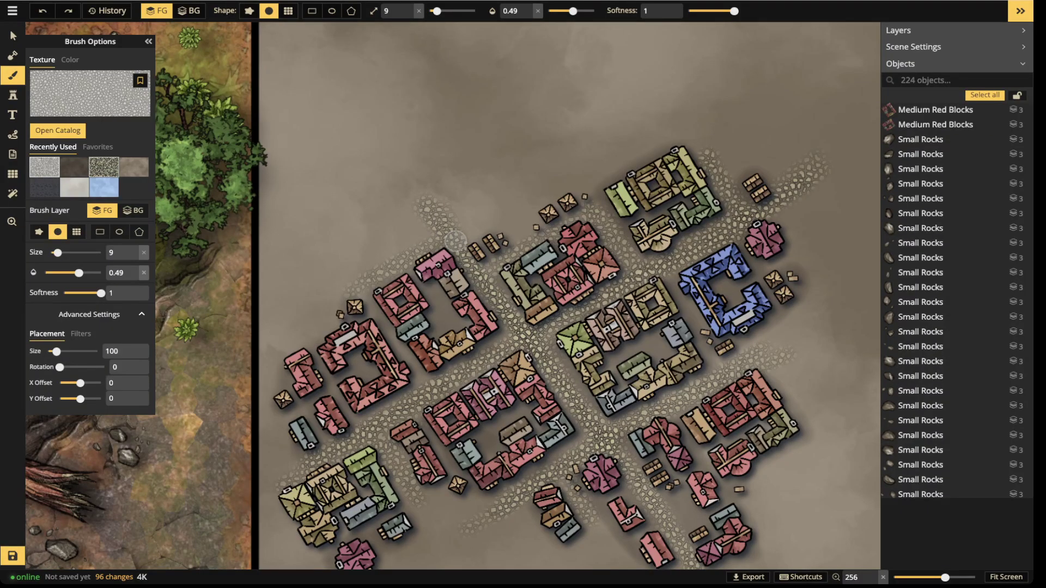
click(103, 167)
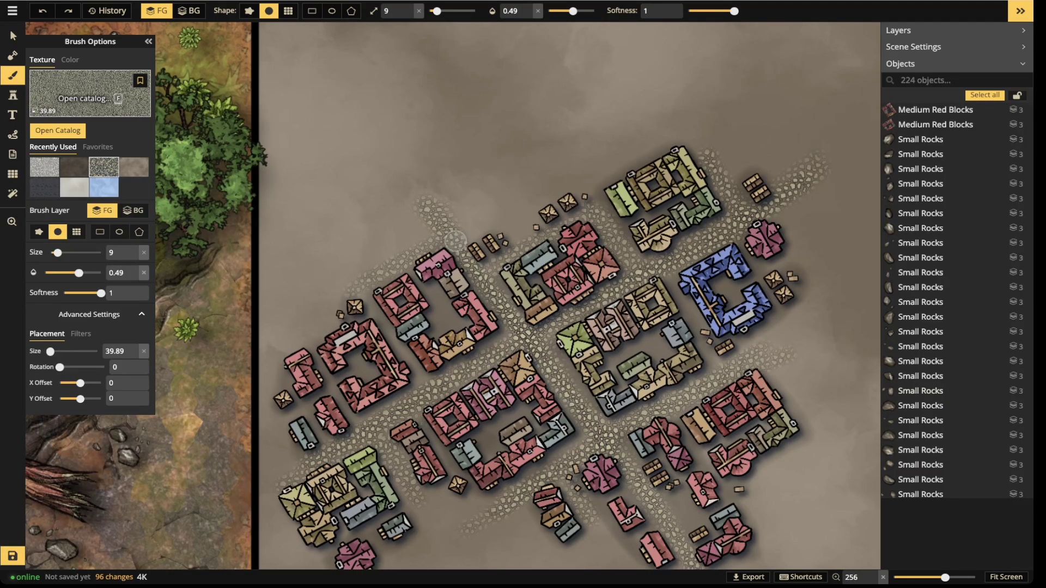
click(44, 166)
drag(56, 351, 50, 352)
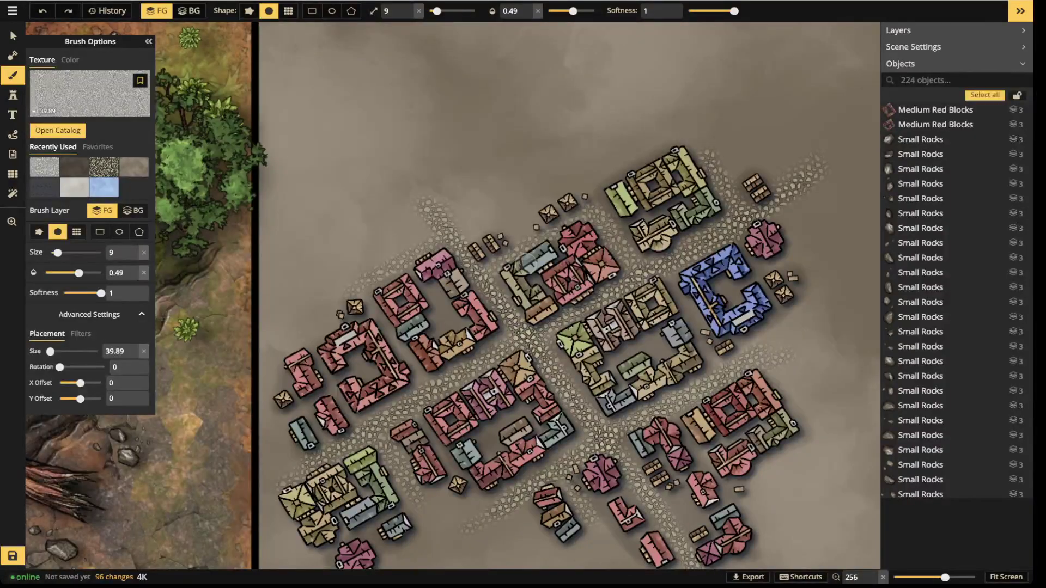
drag(79, 273, 85, 273)
Paint grey street stones over the main north–south street and the long cross streets between the building blocks
drag(426, 205, 591, 431)
drag(661, 245, 284, 480)
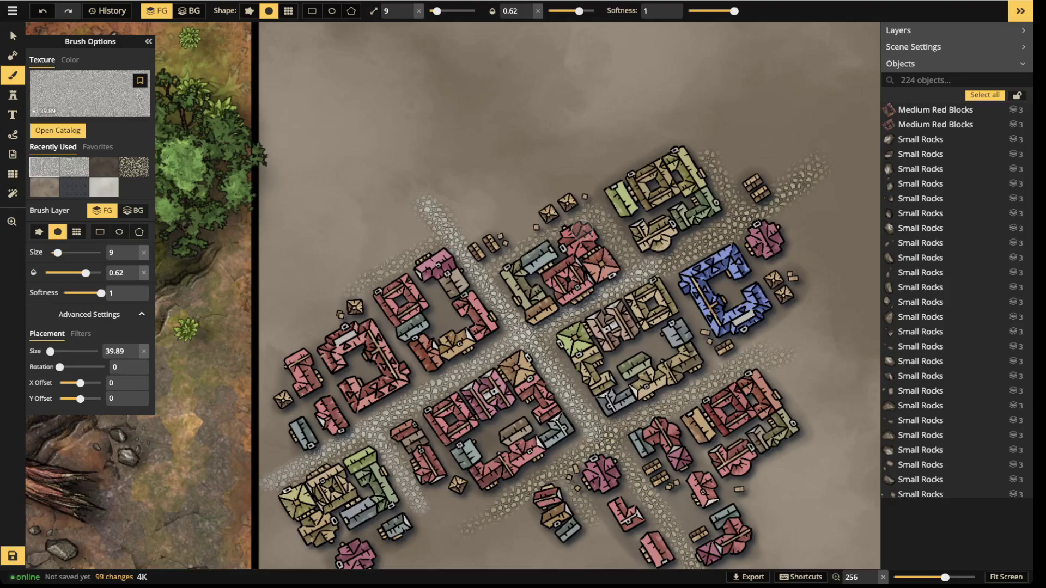
mouse_move(496, 268)
mouse_down()
mouse_move(618, 237)
mouse_move(627, 265)
mouse_up()
drag(792, 185, 542, 327)
drag(761, 347, 501, 509)
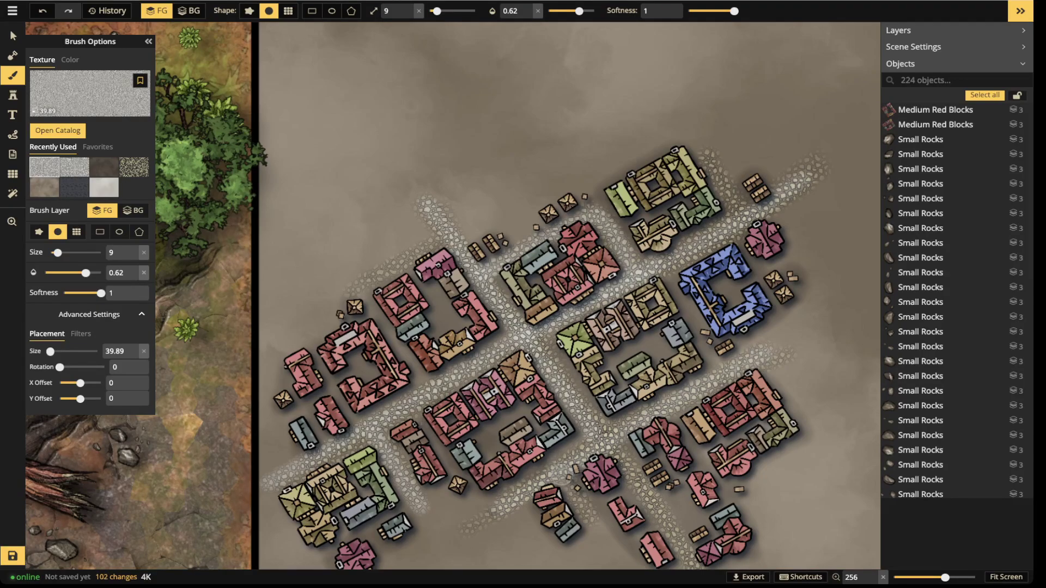
Extend the grey street stones over the southern road, the northeastern alley and the street behind the northwestern blocks
drag(561, 474, 595, 521)
drag(588, 411, 688, 555)
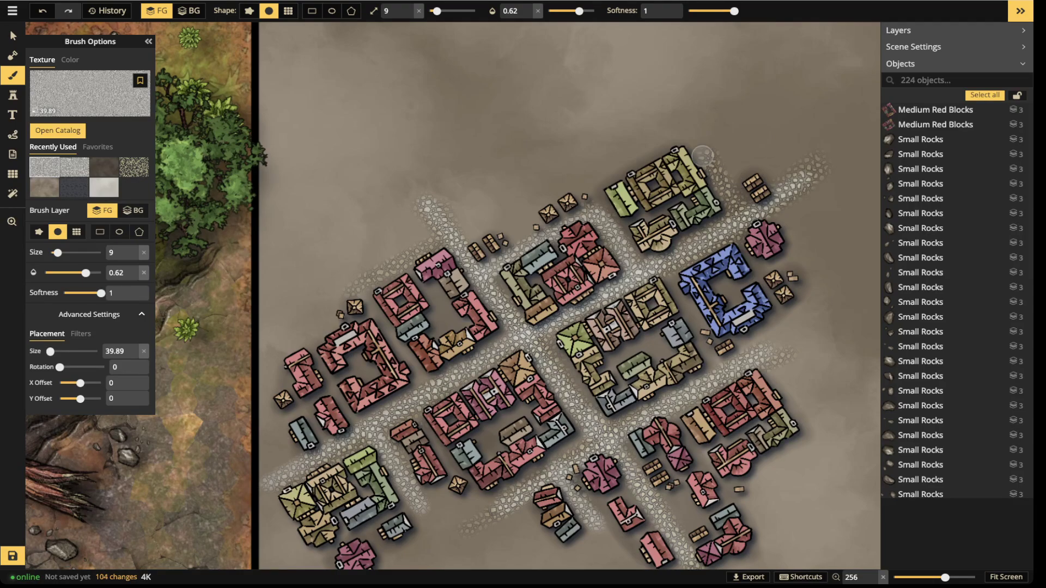
drag(703, 148, 739, 201)
drag(408, 261, 447, 230)
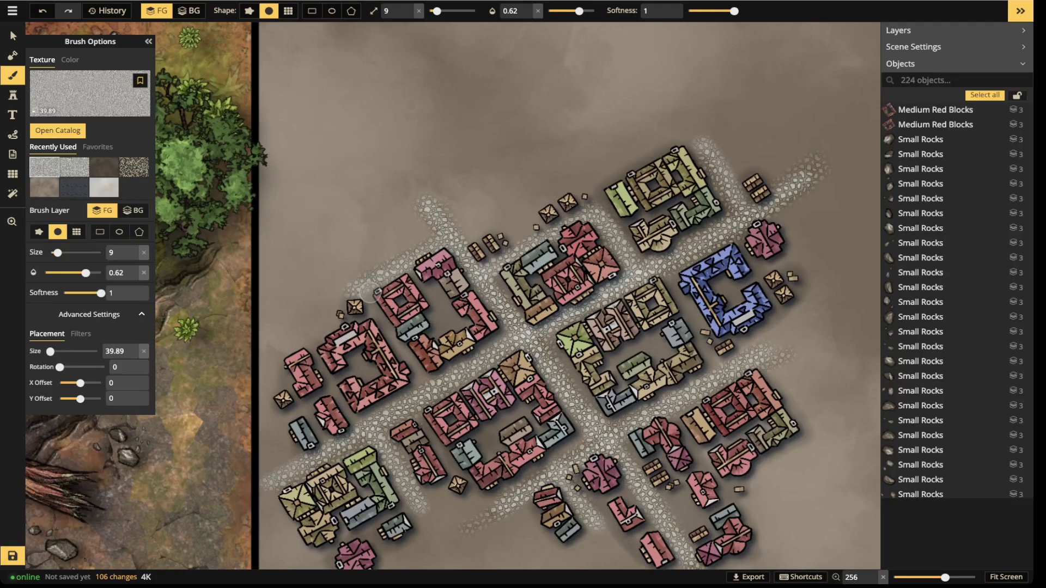
Lower the brush opacity to 0.35 and blend light street stone touches into the gaps around the building blocks
scroll(370, 293, down, 5)
mouse_move(374, 303)
mouse_down()
mouse_move(403, 354)
mouse_move(374, 315)
mouse_move(392, 335)
mouse_up()
mouse_move(438, 410)
mouse_down()
mouse_move(435, 439)
mouse_move(420, 398)
mouse_up()
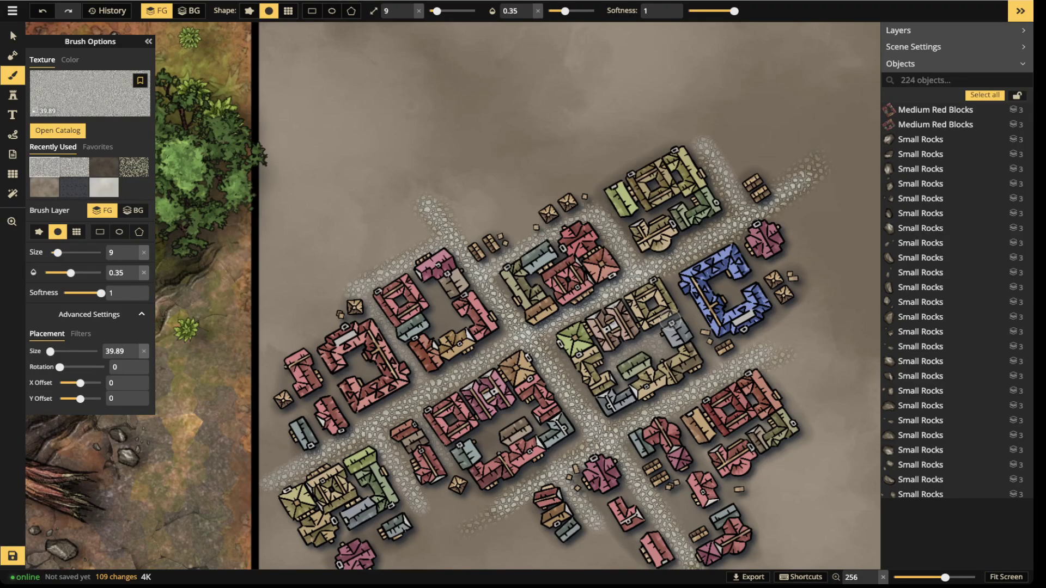
key(ctrl+z)
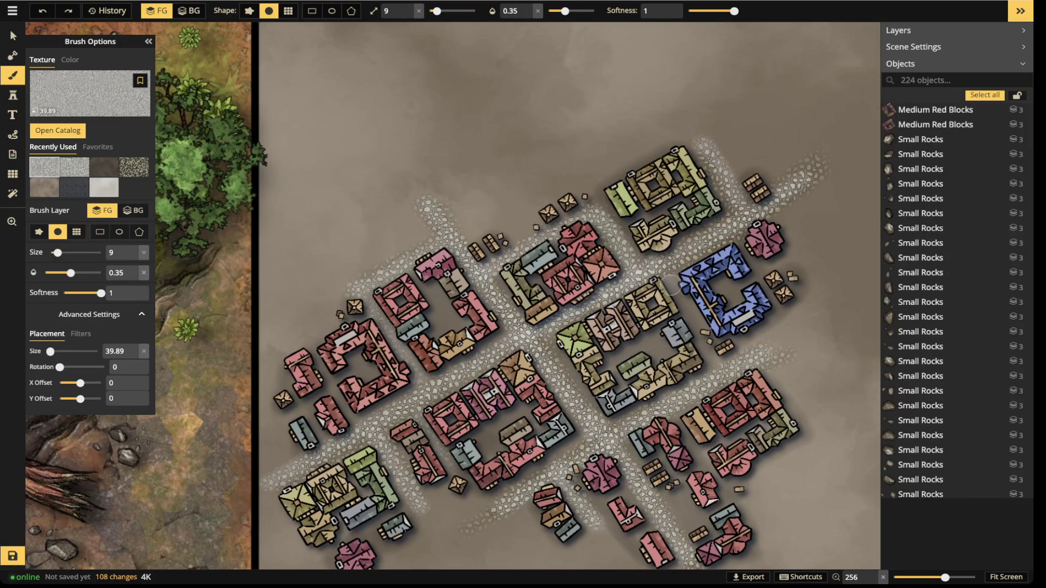
click(664, 268)
mouse_move(668, 507)
mouse_down()
mouse_move(691, 520)
mouse_move(680, 503)
mouse_up()
drag(640, 464, 657, 448)
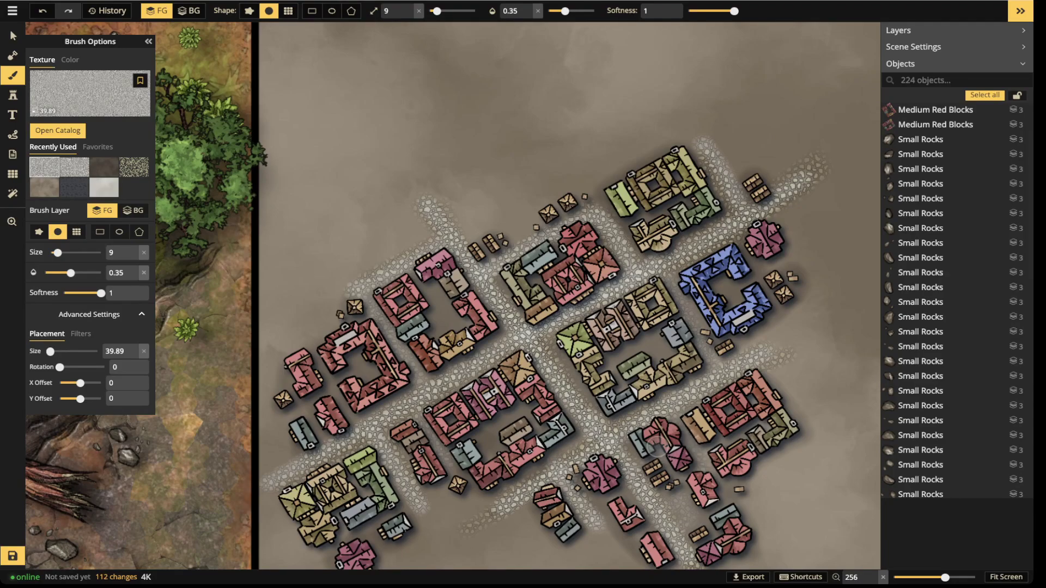
drag(310, 353, 358, 435)
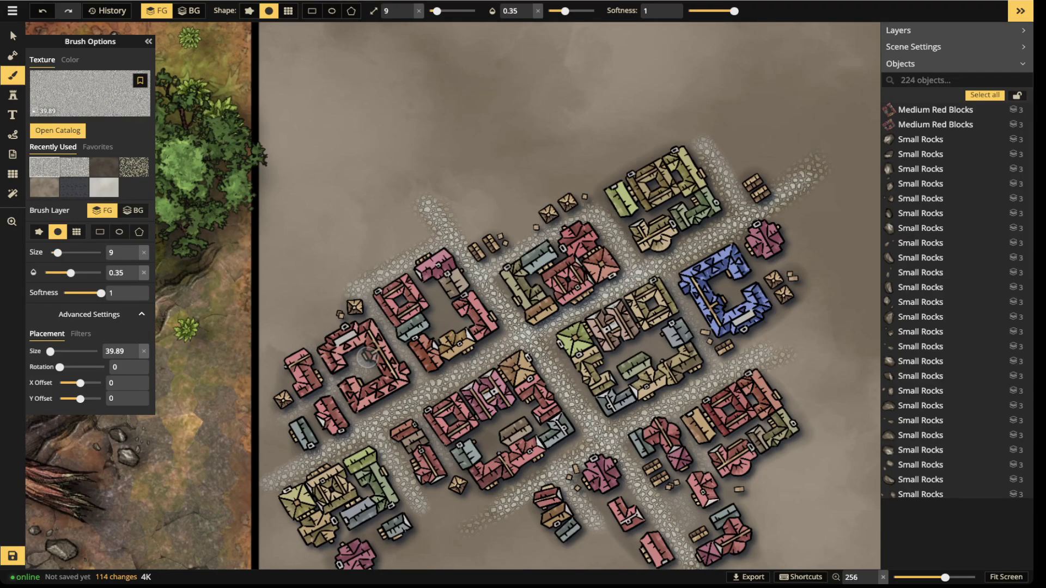
Switch the brush to the light green grass texture and fill the western red block's courtyard with it
scroll(368, 357, down, 5)
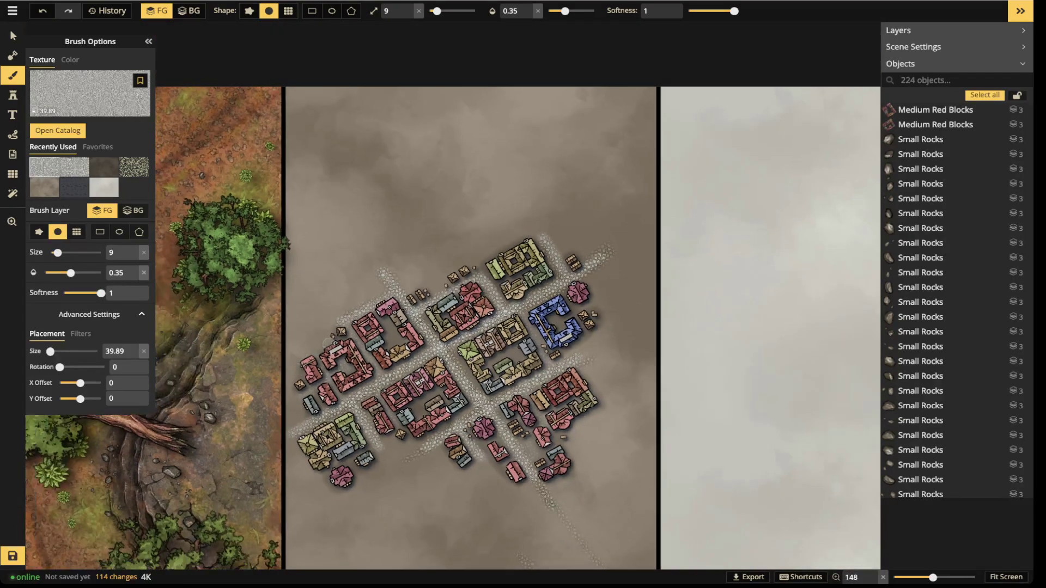
scroll(434, 247, up, 5)
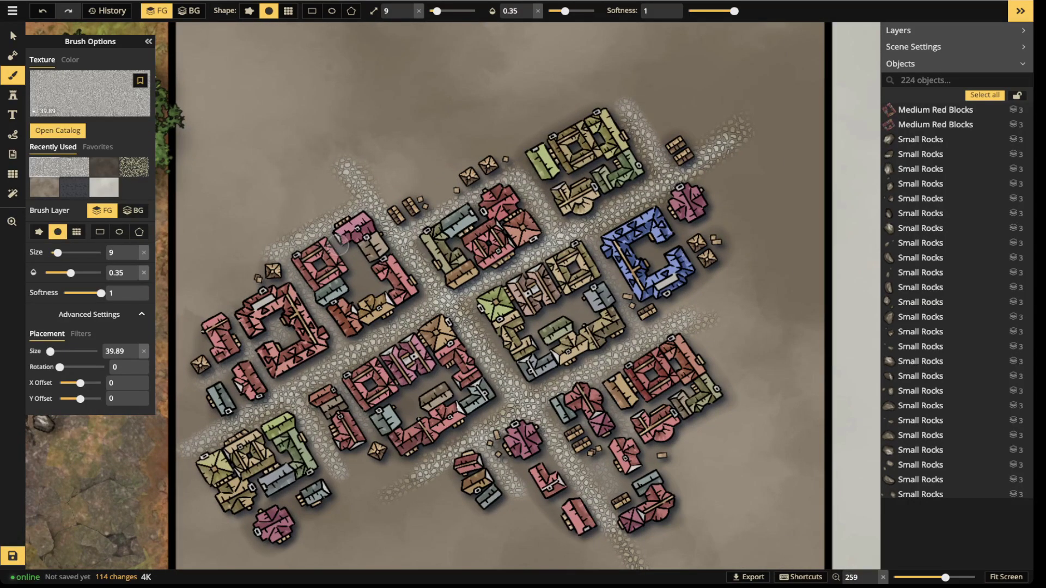
click(13, 36)
scroll(278, 311, up, 4)
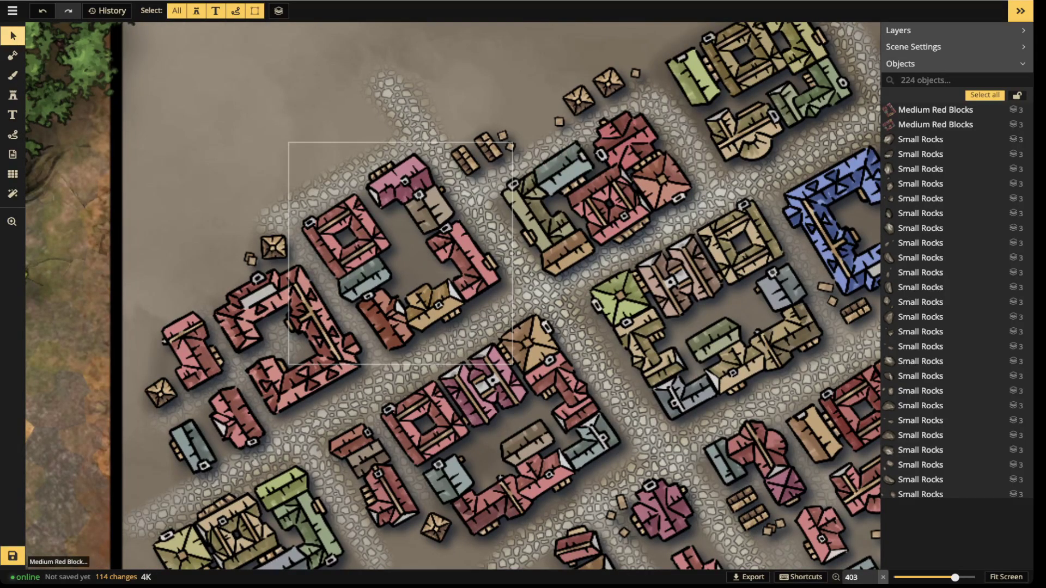
click(13, 75)
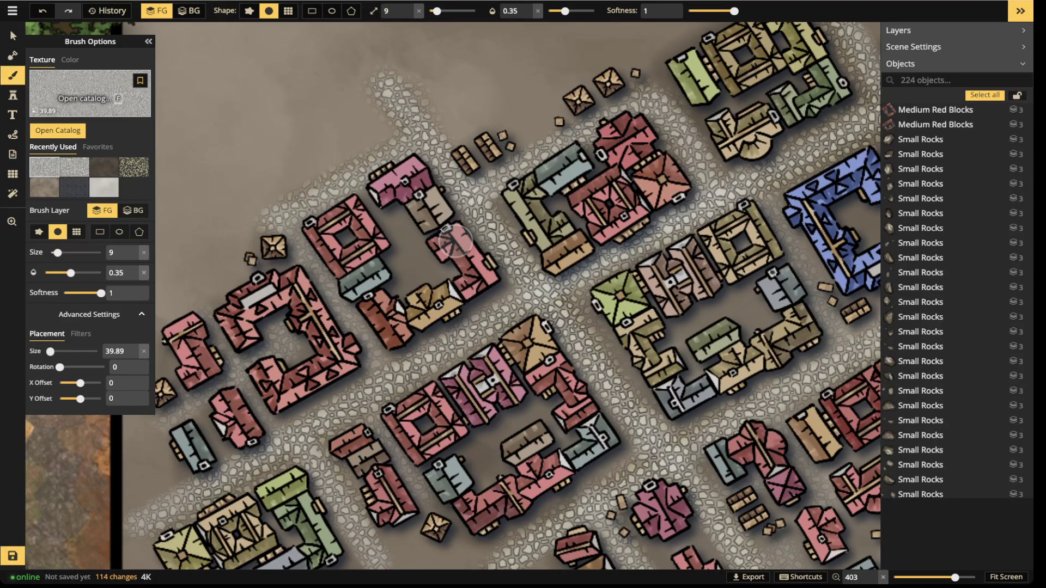
click(58, 130)
click(215, 121)
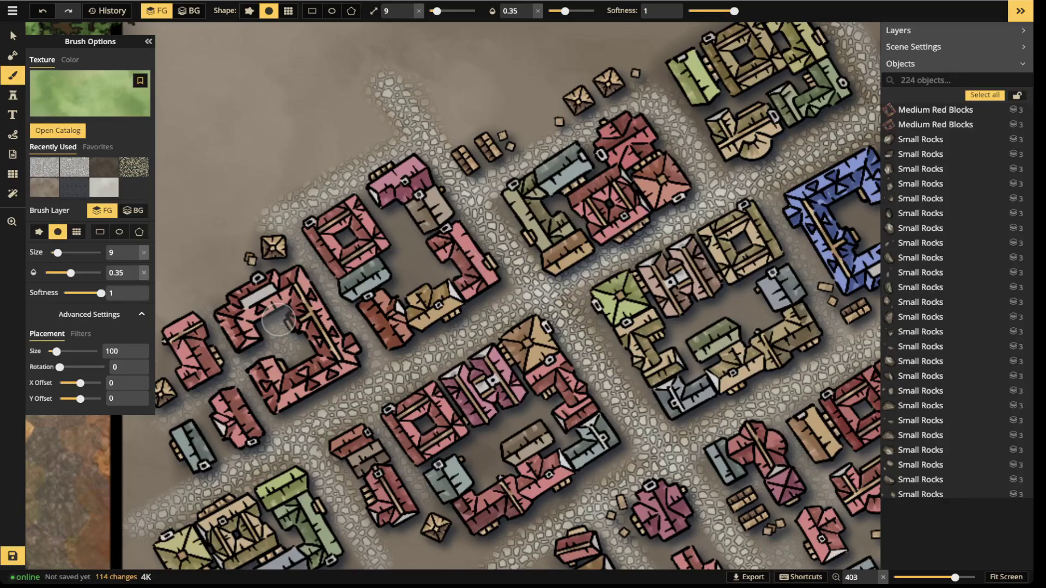
mouse_move(289, 327)
mouse_down()
mouse_move(294, 367)
mouse_move(266, 333)
mouse_move(287, 358)
mouse_move(280, 344)
mouse_move(293, 347)
mouse_move(277, 350)
mouse_move(273, 324)
mouse_move(295, 343)
mouse_up()
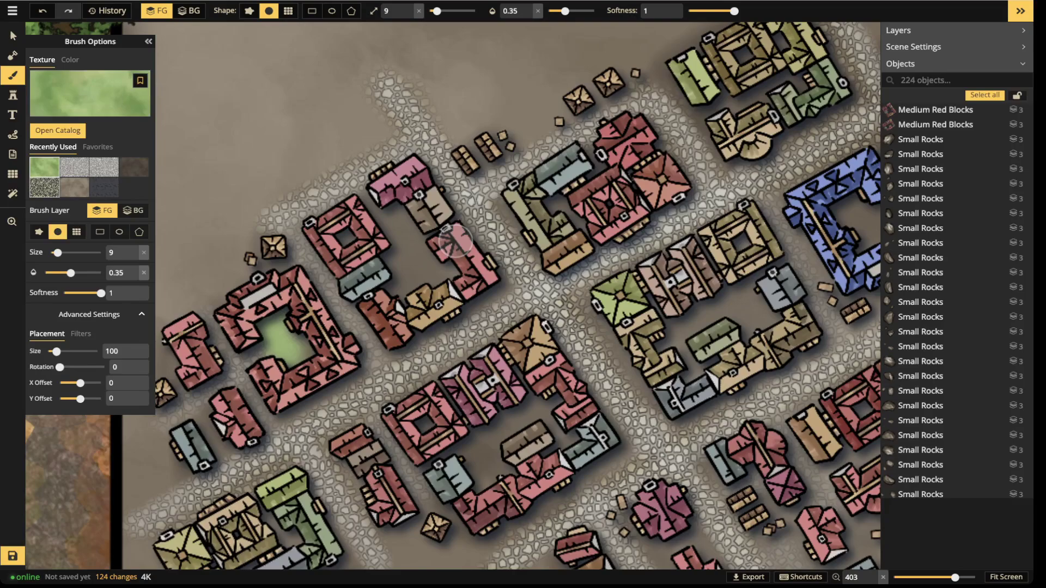
Switch the brush to the contrasting beige cobblestone texture at size 39.89 and set its brightness to 0
click(88, 98)
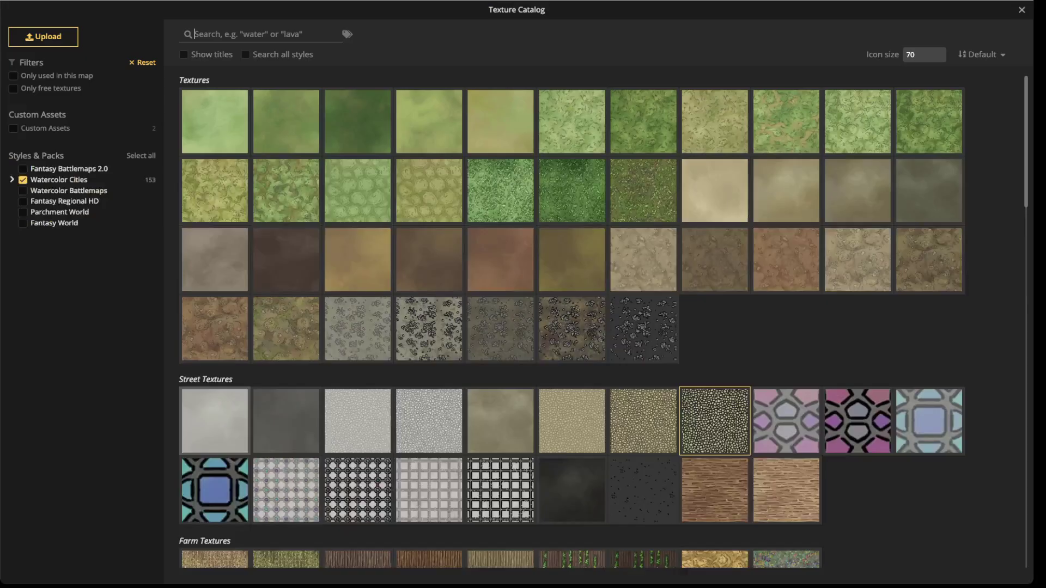
key(Escape)
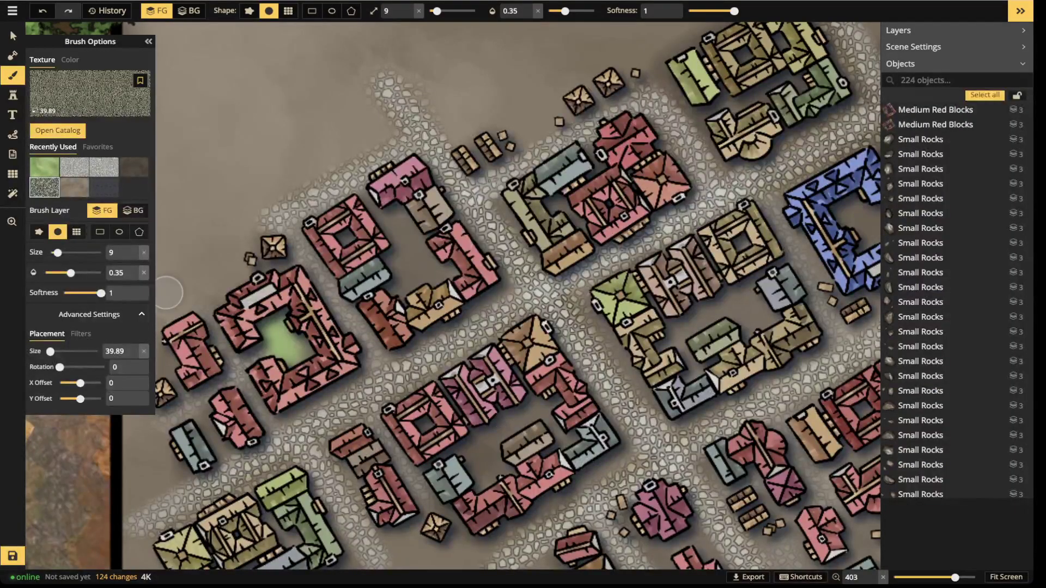
click(80, 333)
drag(82, 383, 63, 383)
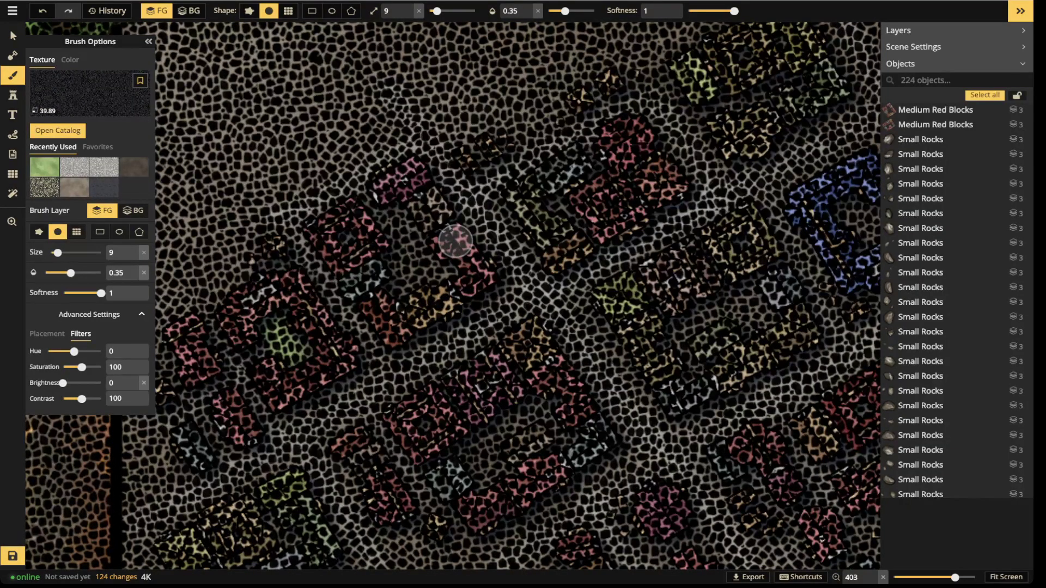
Paint dark cobblestones into the courtyards of the northwestern, south-central and east-central building blocks
scroll(555, 135, up, 2)
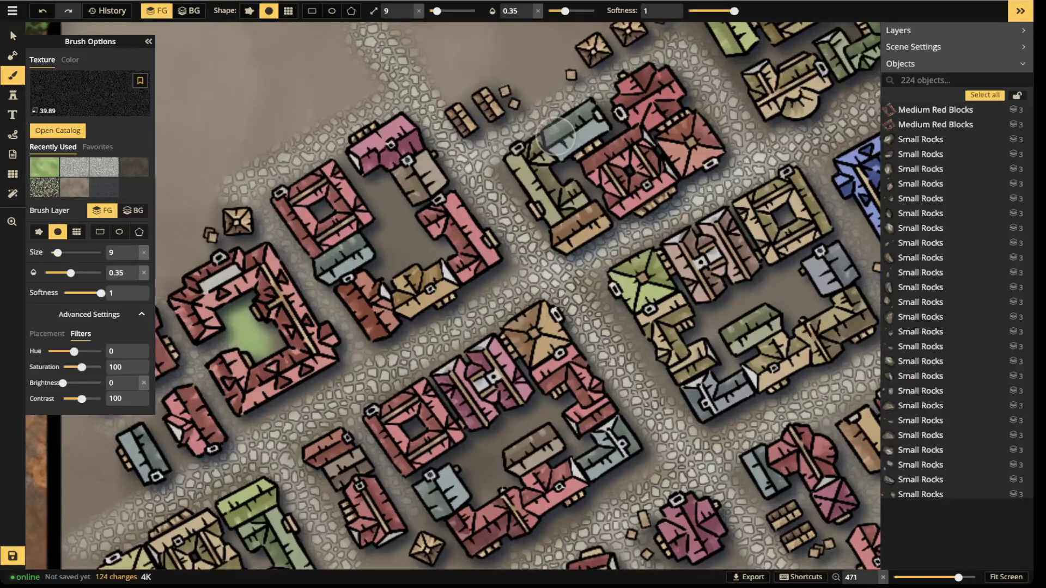
mouse_move(497, 431)
mouse_down()
mouse_move(484, 491)
mouse_move(501, 487)
mouse_move(481, 449)
mouse_move(569, 407)
mouse_move(584, 429)
mouse_move(492, 433)
mouse_move(467, 449)
mouse_up()
mouse_move(700, 310)
mouse_down()
mouse_move(715, 374)
mouse_move(811, 303)
mouse_move(807, 318)
mouse_move(765, 262)
mouse_up()
mouse_move(372, 180)
mouse_down()
mouse_move(378, 201)
mouse_move(361, 241)
mouse_move(387, 262)
mouse_move(426, 256)
mouse_up()
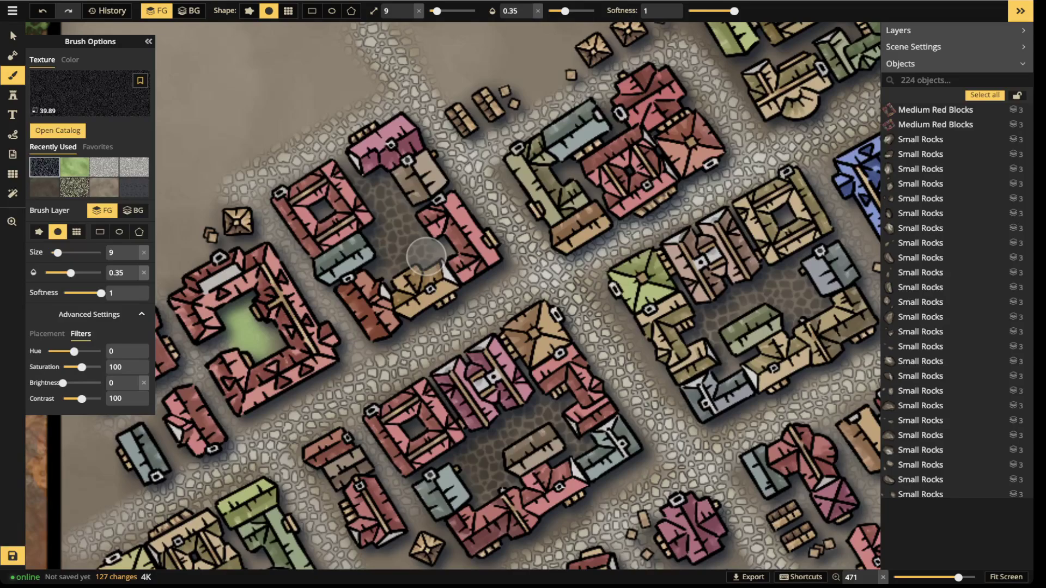
Search the stamp catalog for "fountain" and pick the Fountains set under Details
scroll(418, 235, down, 2)
drag(419, 236, 184, 254)
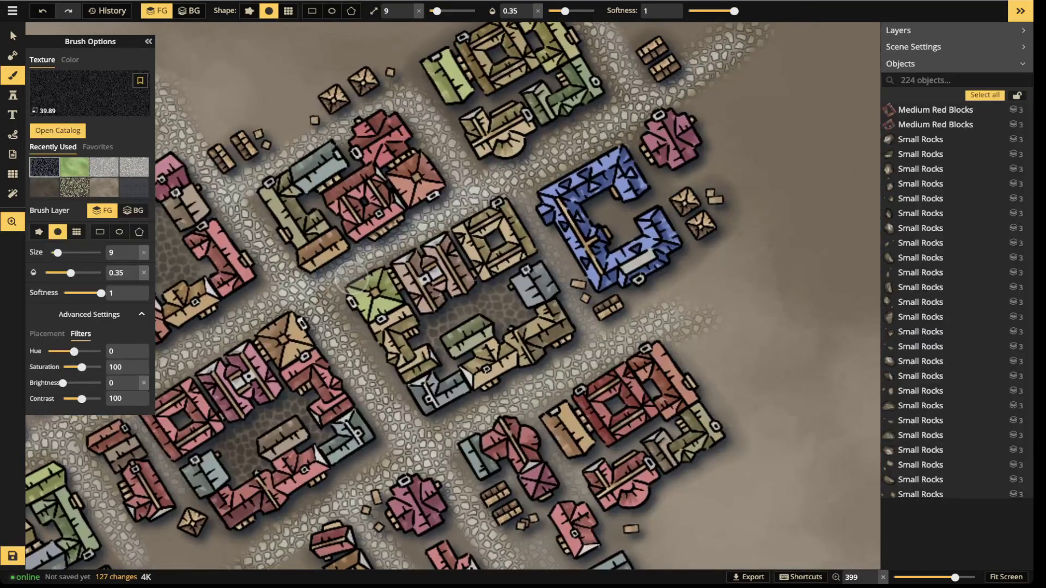
key(s)
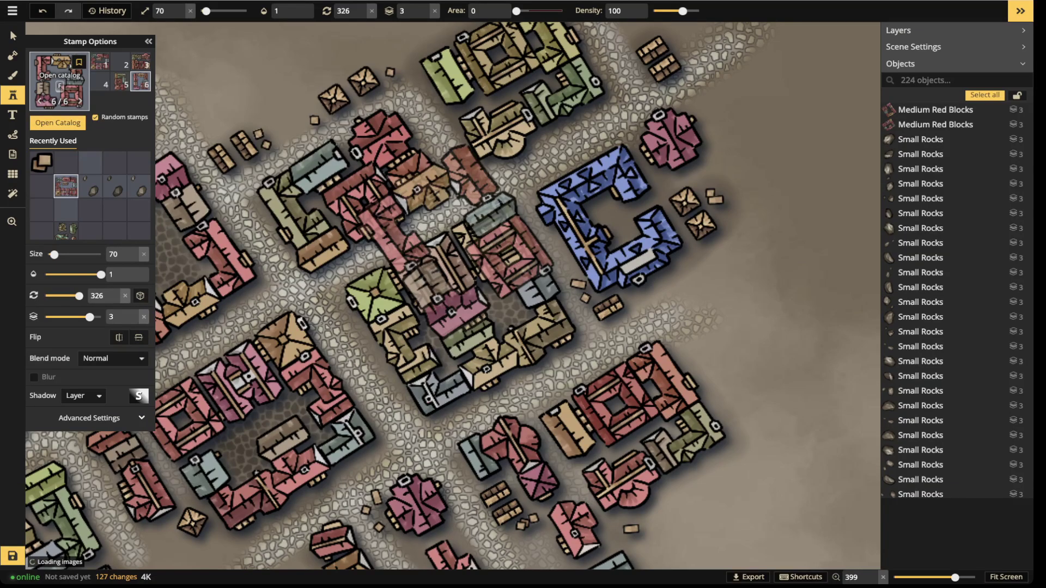
click(59, 76)
key(Escape)
text(FOUNTAIN)
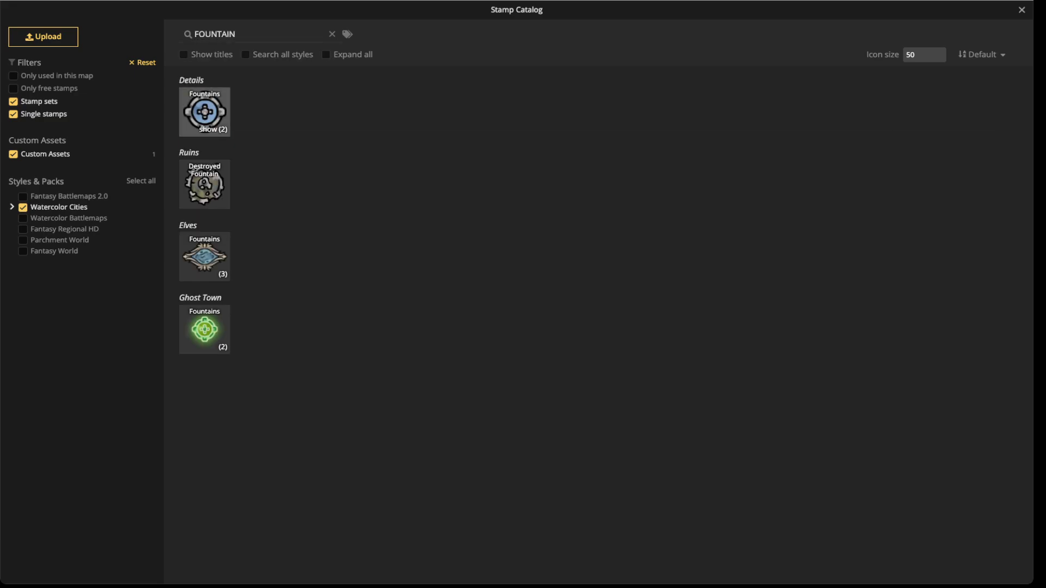
click(204, 111)
Place a fountain stamp at size 50 in the cobbled courtyard of the northwestern red block
drag(182, 319, 327, 351)
scroll(421, 300, up, 1)
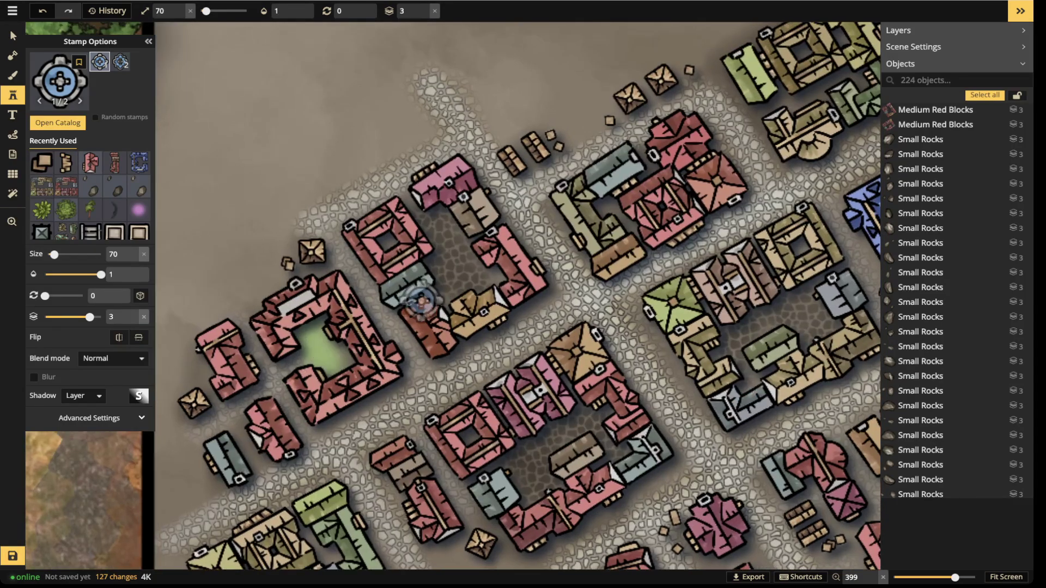
scroll(421, 302, up, 3)
scroll(465, 265, down, 4)
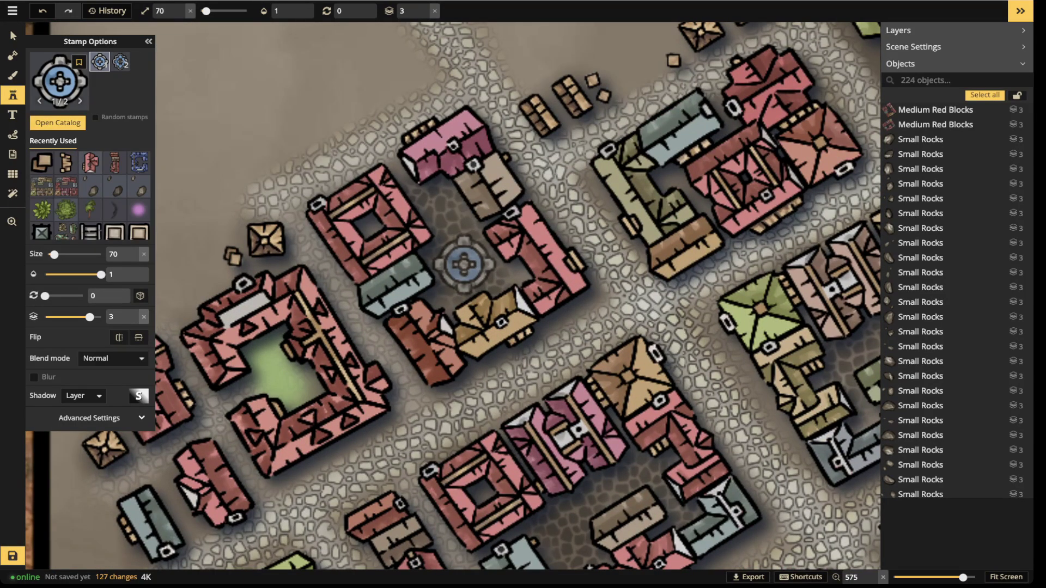
scroll(465, 264, up, 1)
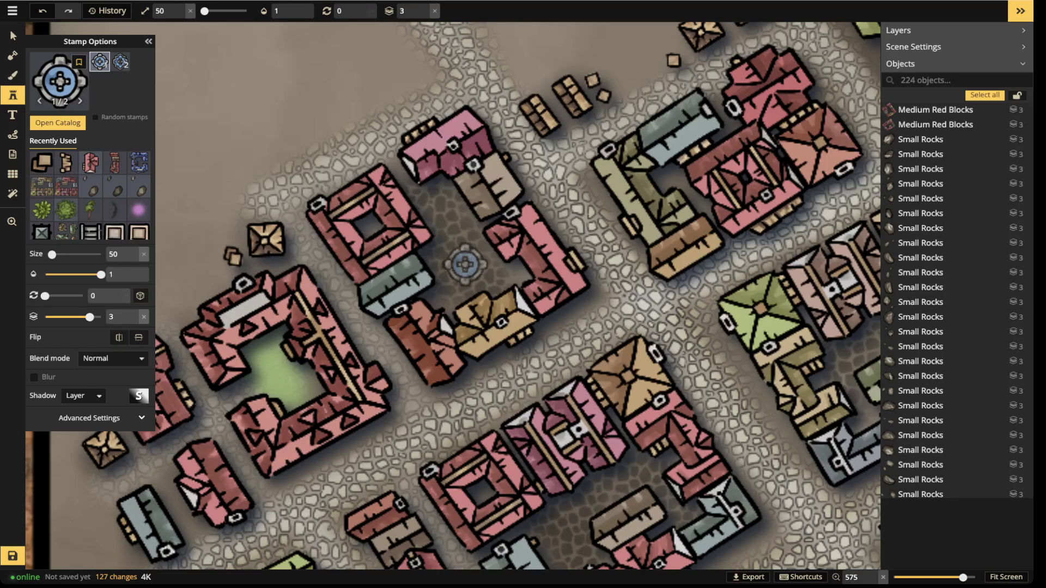
click(466, 264)
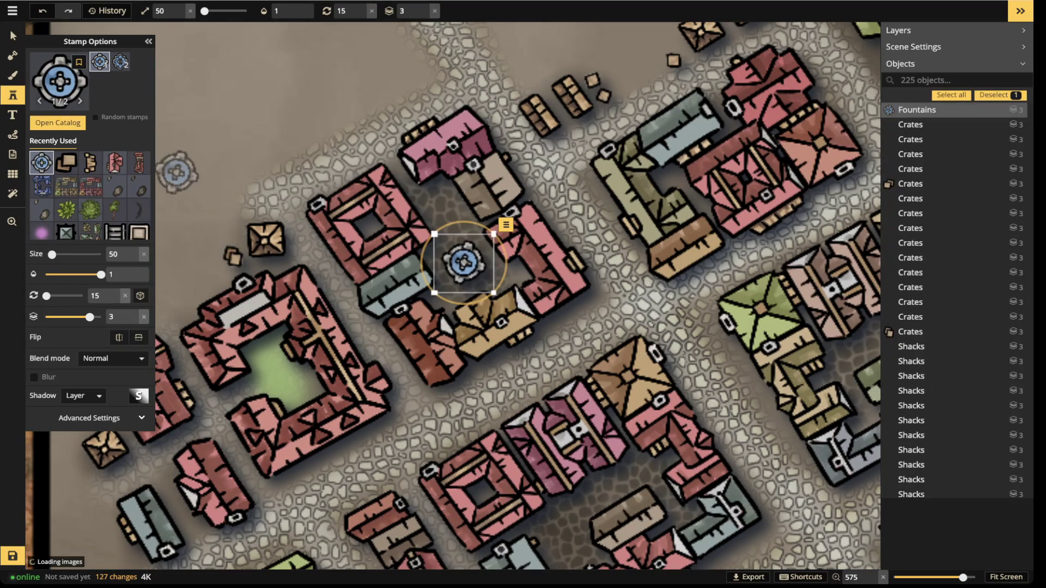
Deselect the placed fountain and set the path line style to solid
click(13, 36)
scroll(421, 282, down, 3)
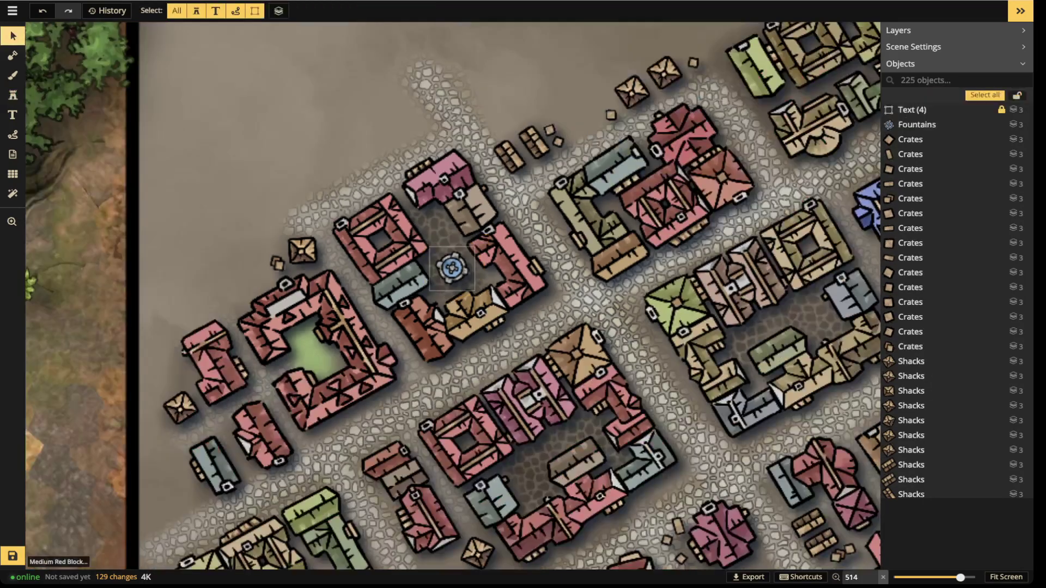
scroll(240, 228, down, 3)
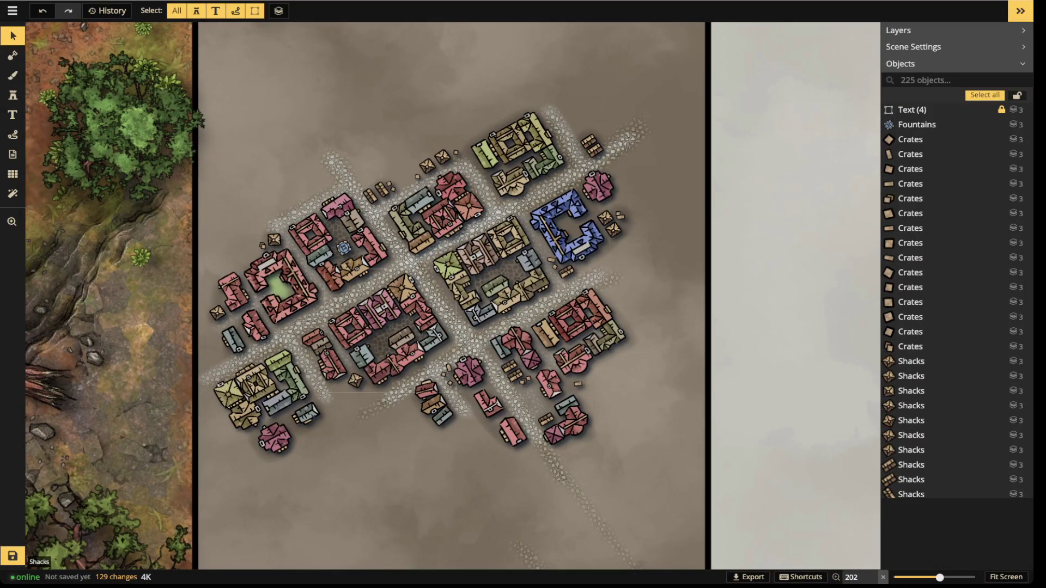
scroll(450, 339, up, 3)
scroll(456, 331, up, 1)
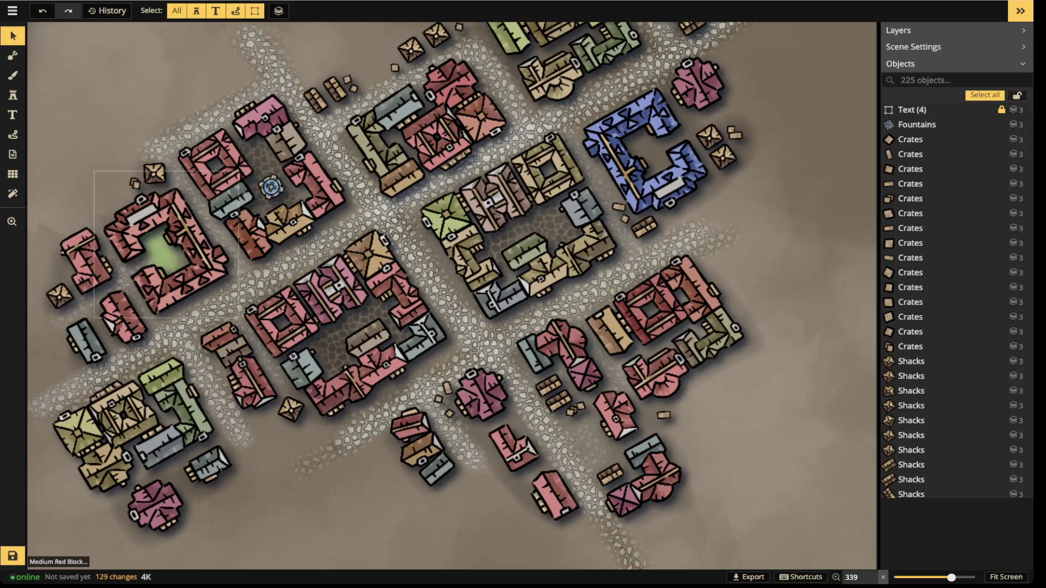
click(13, 135)
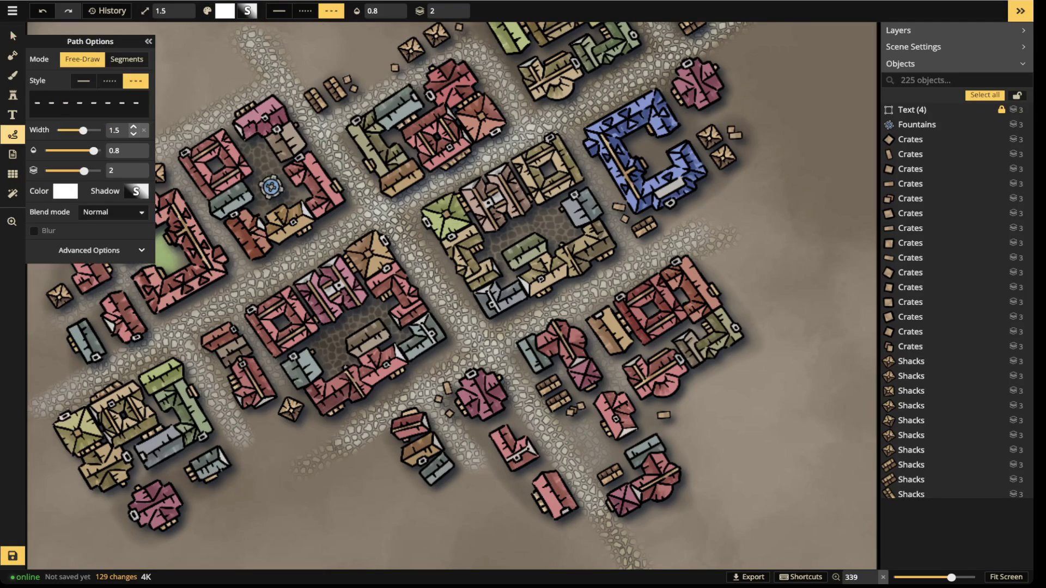
click(84, 81)
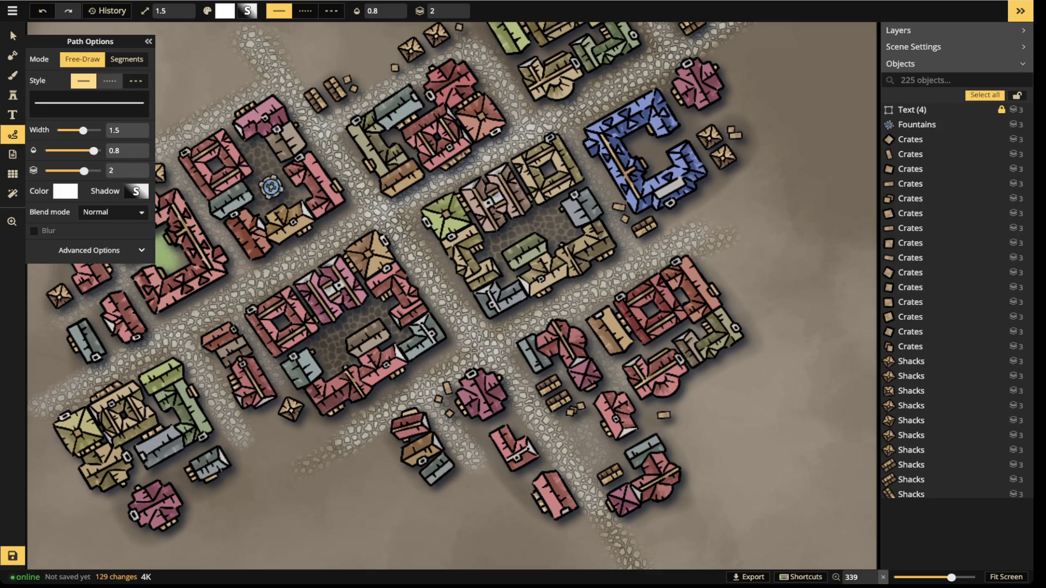
Search the stamp catalog for "cart" and pick the Carts set under Details
click(12, 95)
click(60, 82)
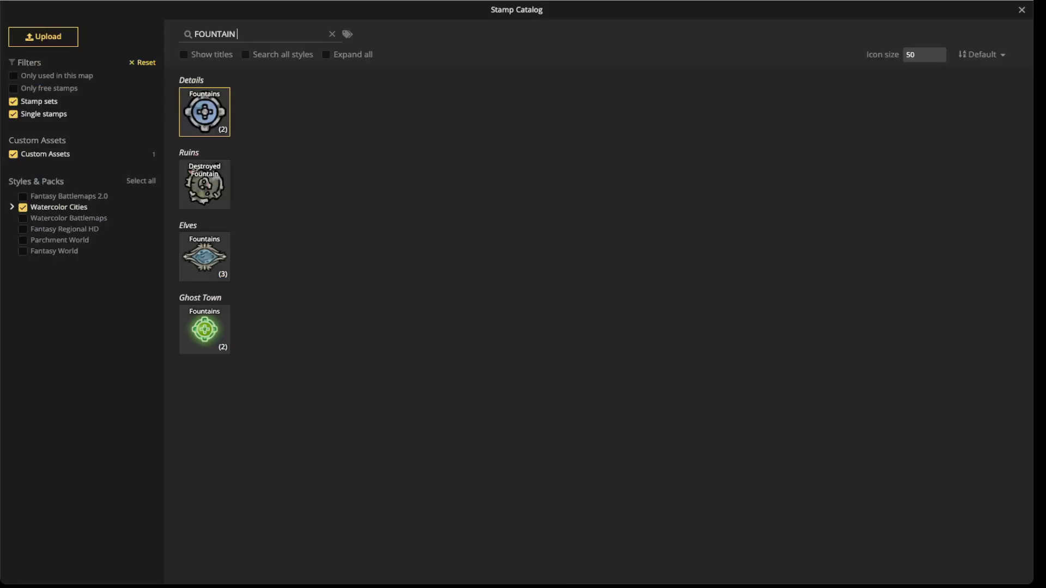
drag(238, 34, 195, 34)
text(CART)
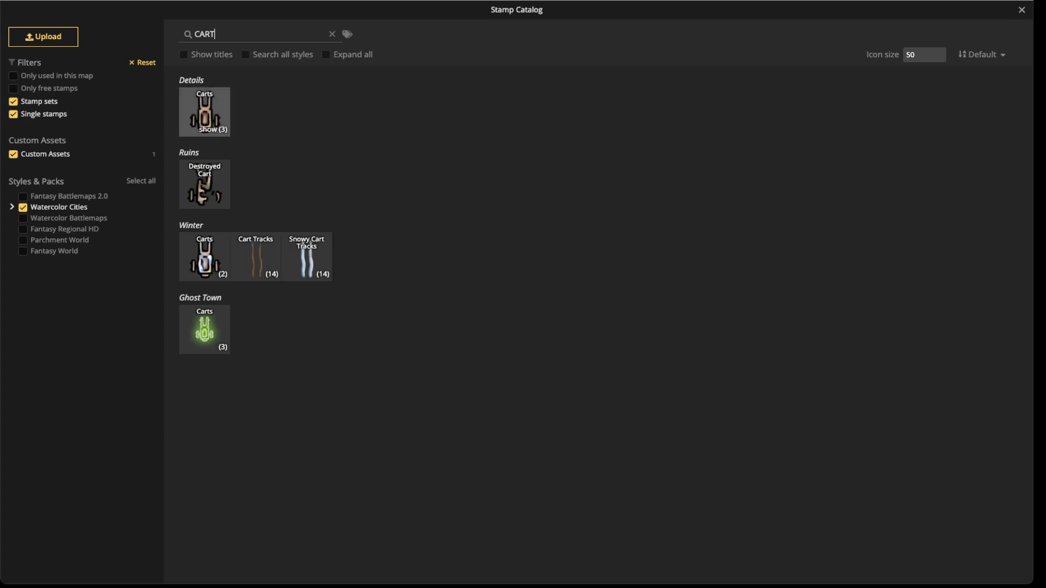
click(204, 111)
Place a cart stamp at size 50, rotated to 330, on the cobbled street between the south-central and east-central blocks
scroll(341, 232, up, 3)
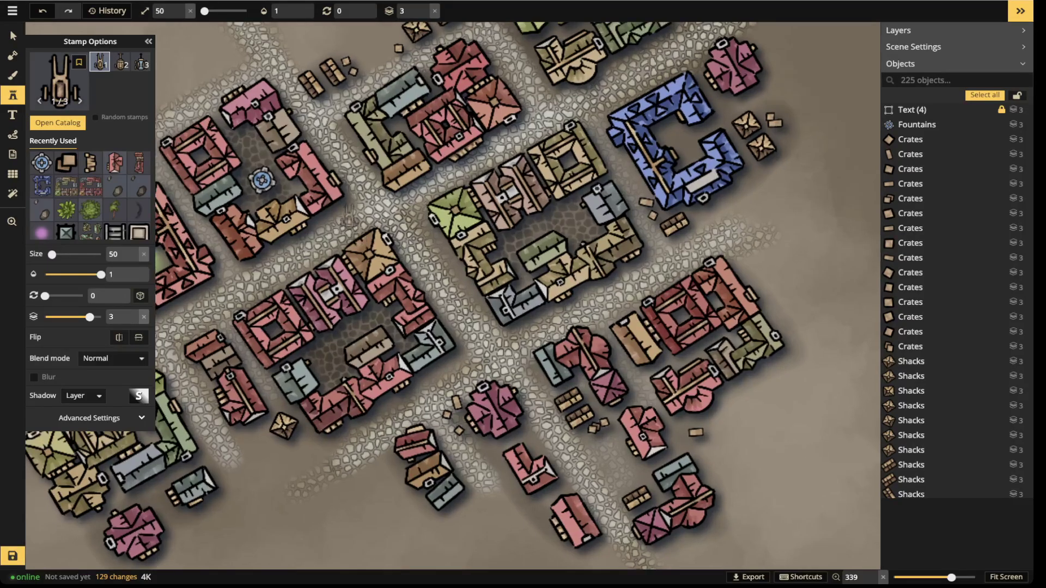
scroll(342, 231, up, 2)
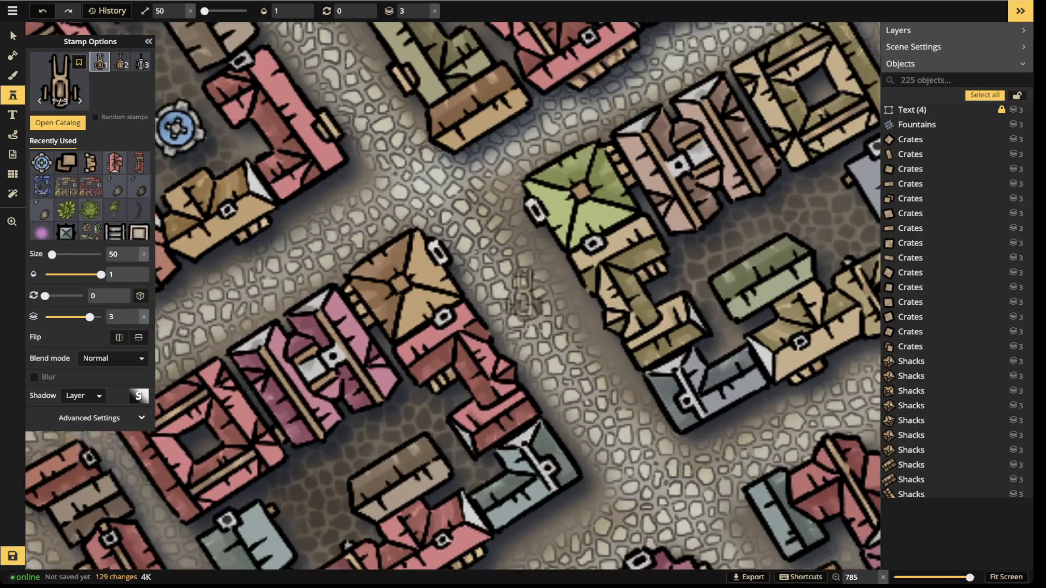
scroll(499, 263, down, 2)
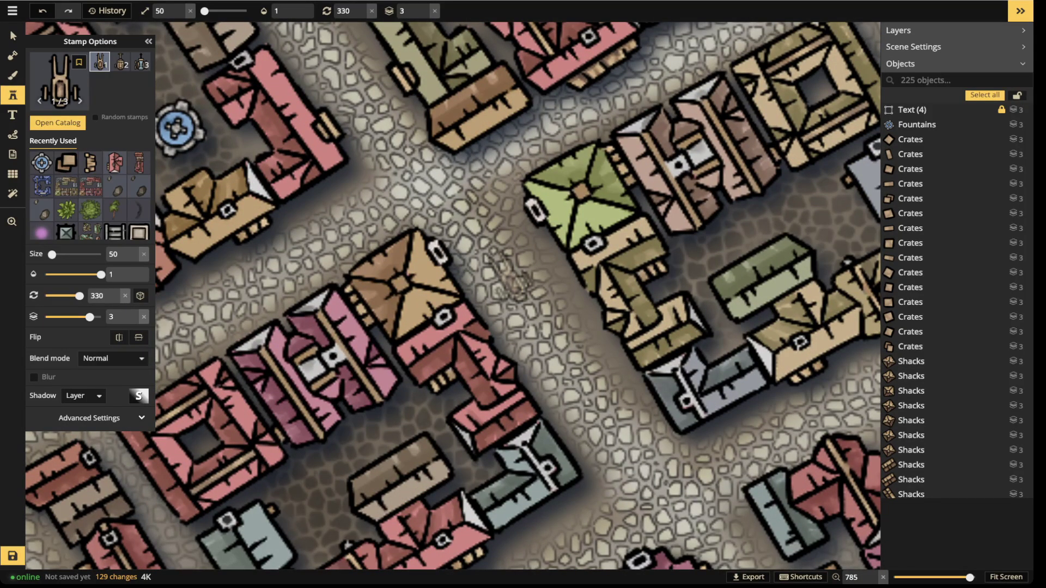
click(507, 277)
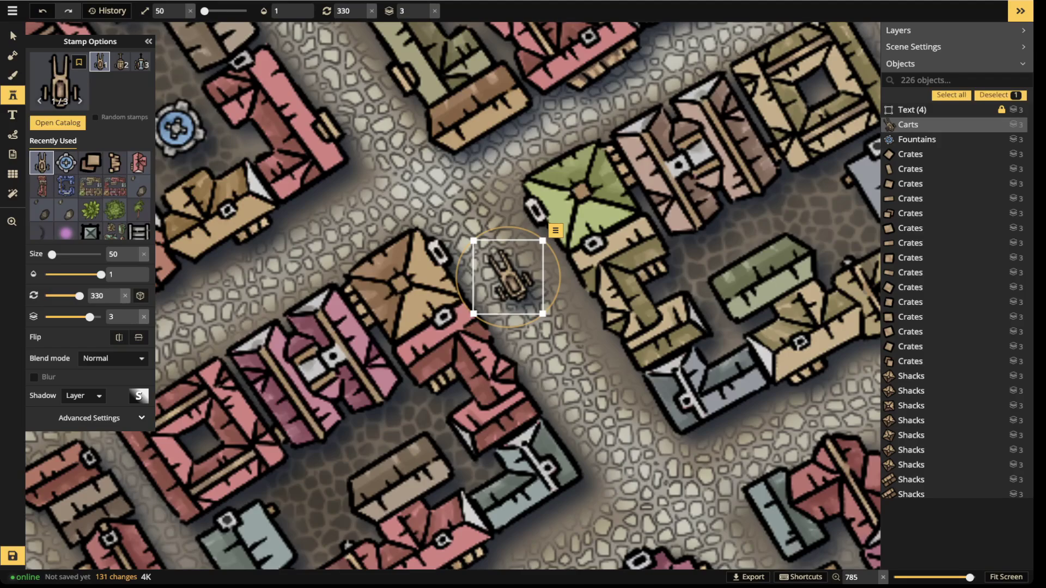
Draw a curved trial path on the street south of the cart, with width 0.6 and black color
click(12, 134)
drag(561, 352, 629, 471)
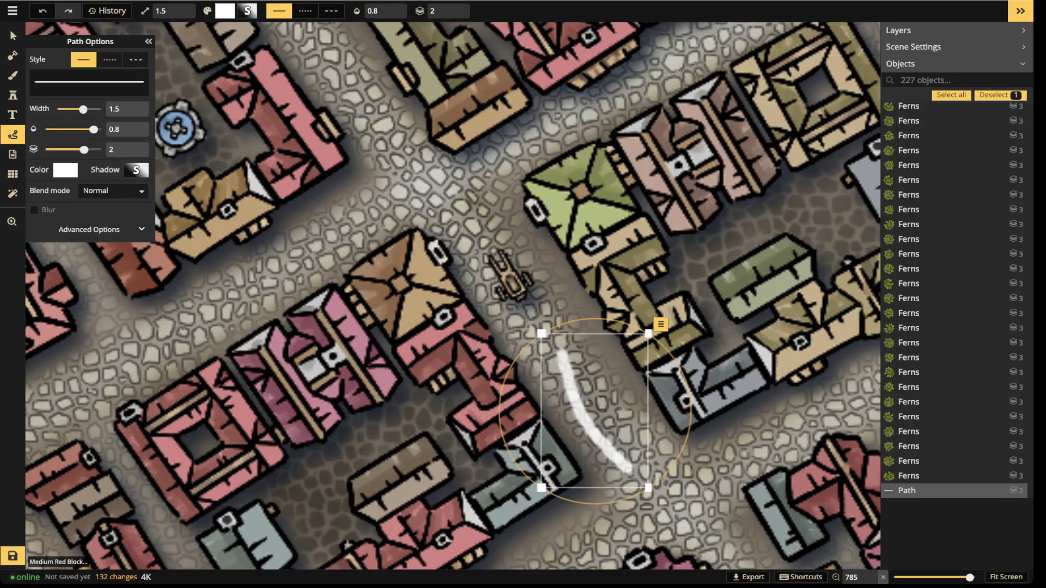
drag(83, 109, 70, 109)
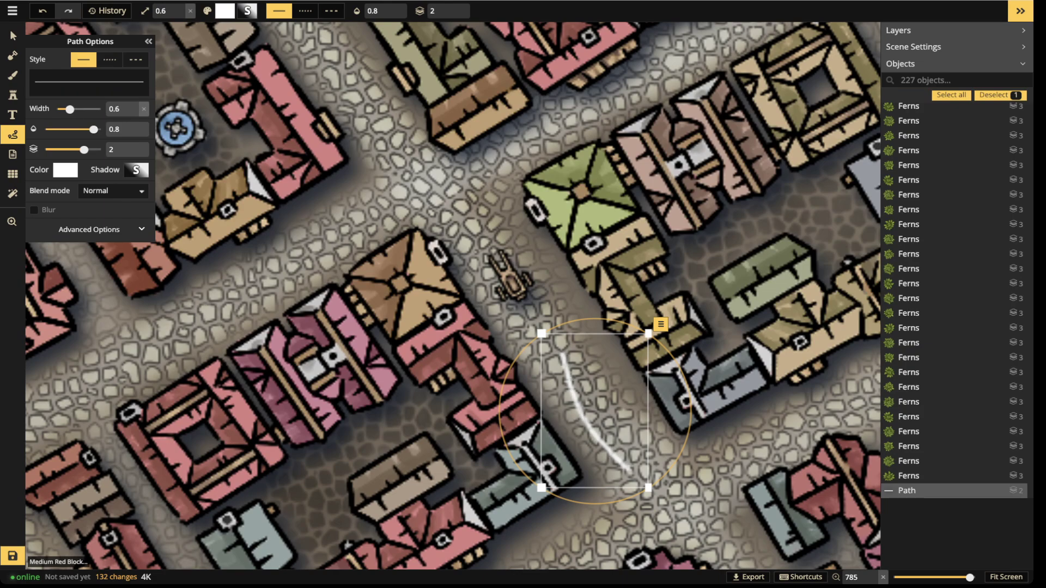
click(65, 169)
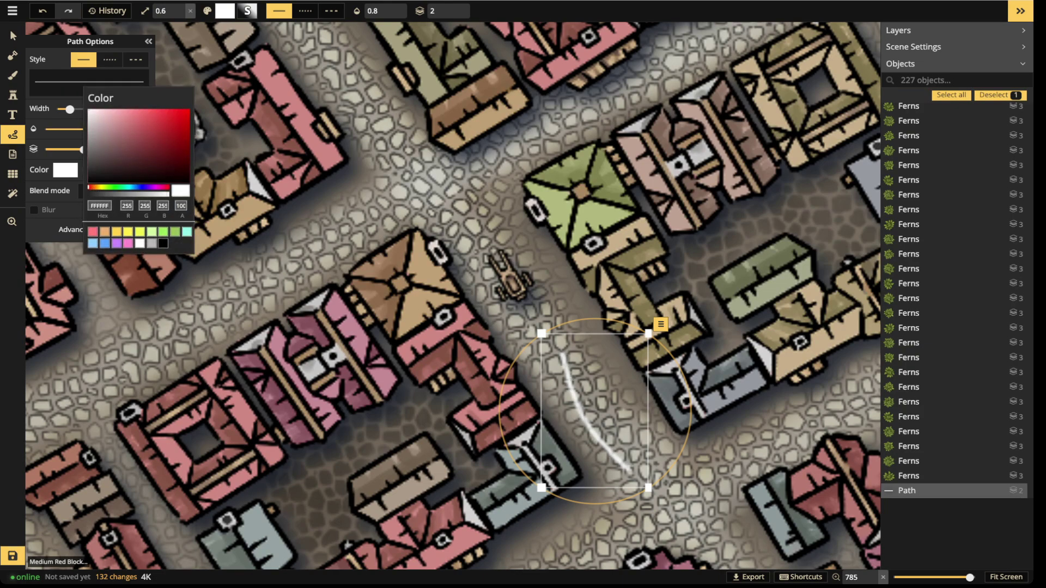
click(162, 243)
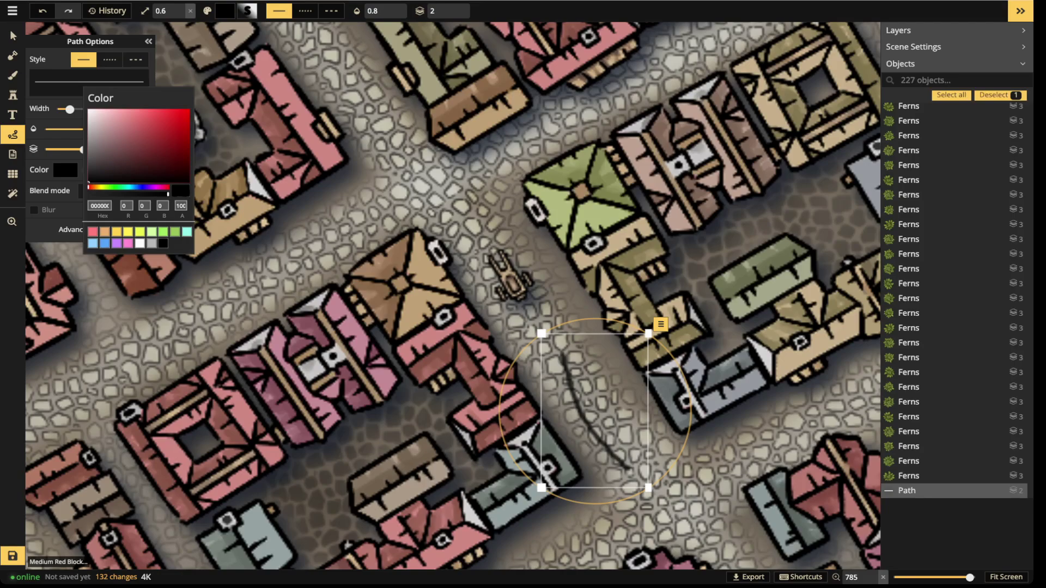
key(Escape)
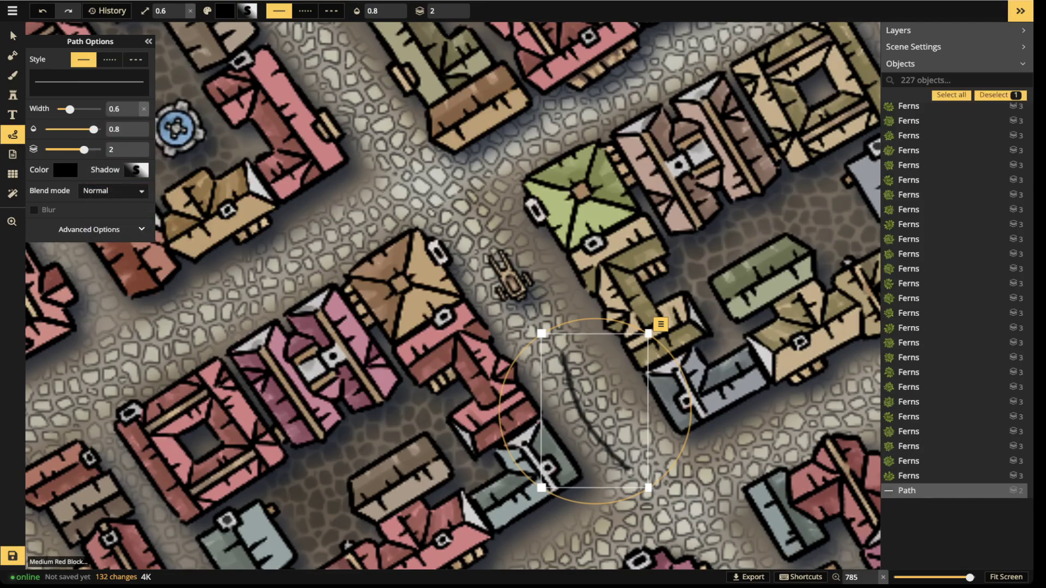
Try several blend modes on the trial path, settle on Overlay, and delete the path
click(113, 191)
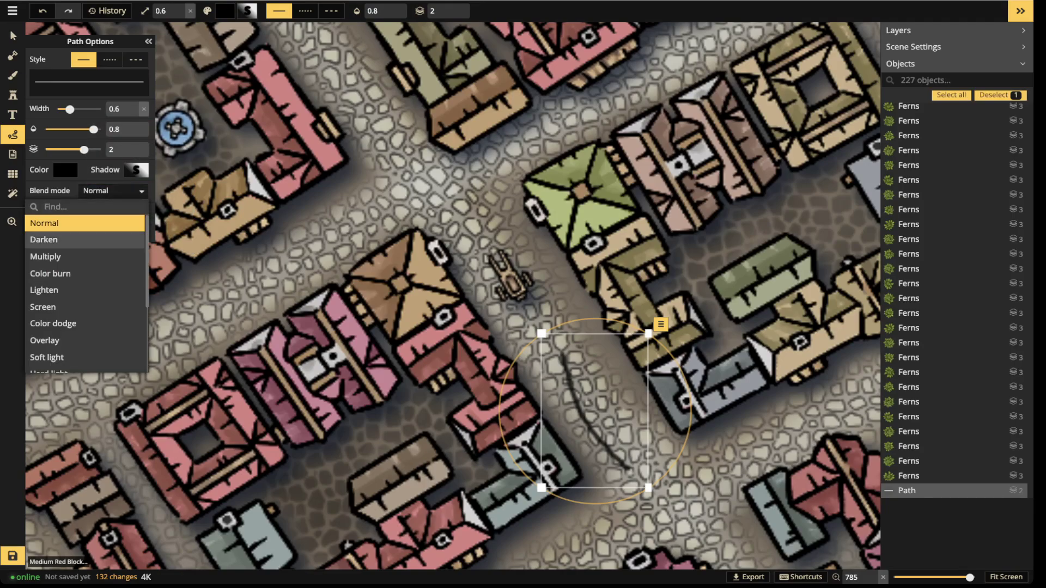
click(85, 240)
click(45, 257)
click(50, 274)
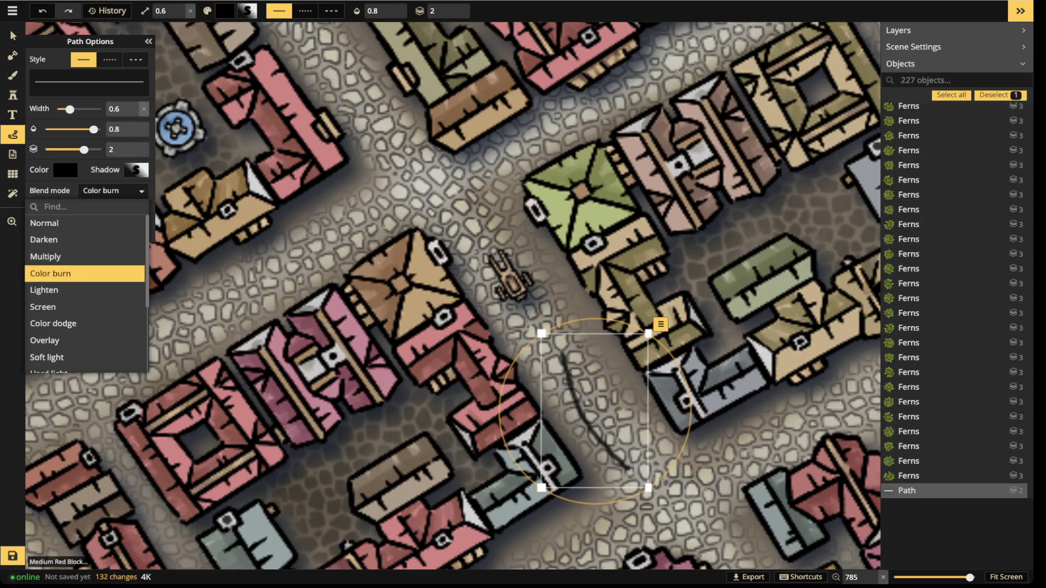
click(44, 290)
click(42, 307)
click(53, 323)
click(44, 341)
scroll(47, 288, down, 2)
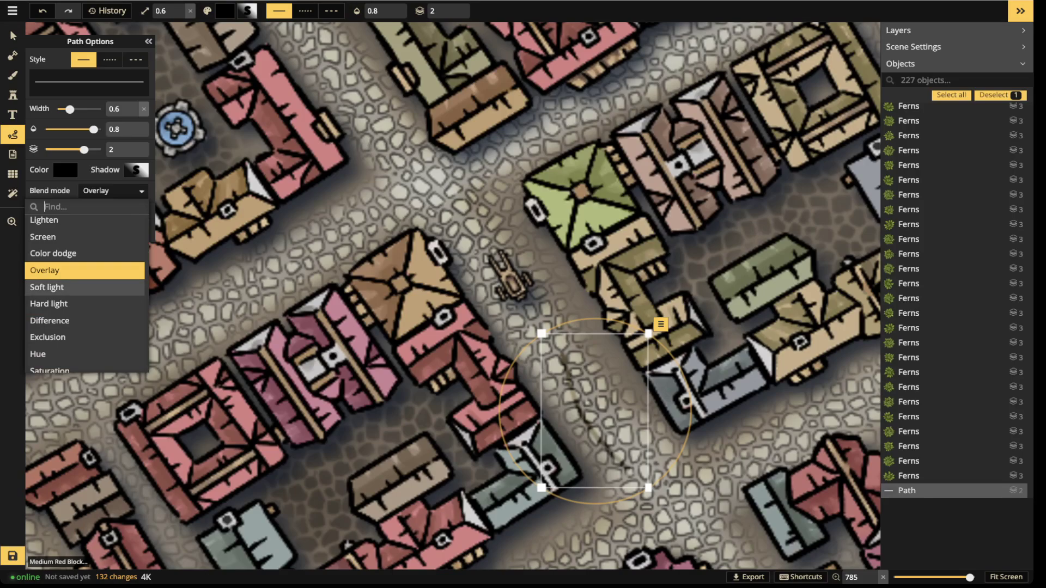
key(Escape)
key(Delete)
Set the layer for new paths to 0
scroll(497, 310, down, 2)
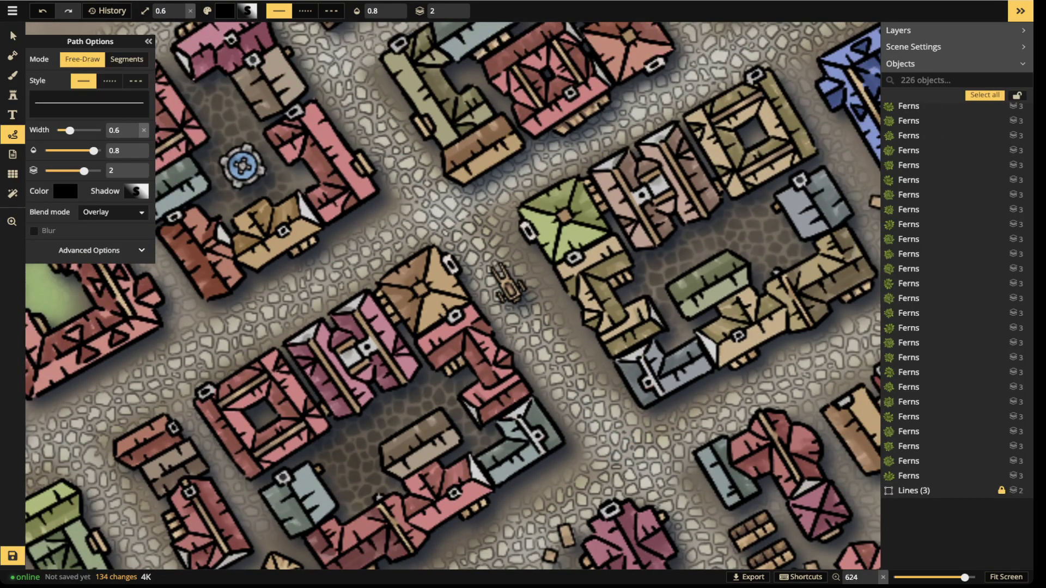
scroll(497, 305, down, 1)
drag(545, 327, 403, 291)
scroll(239, 181, up, 3)
scroll(239, 182, down, 1)
scroll(403, 291, up, 1)
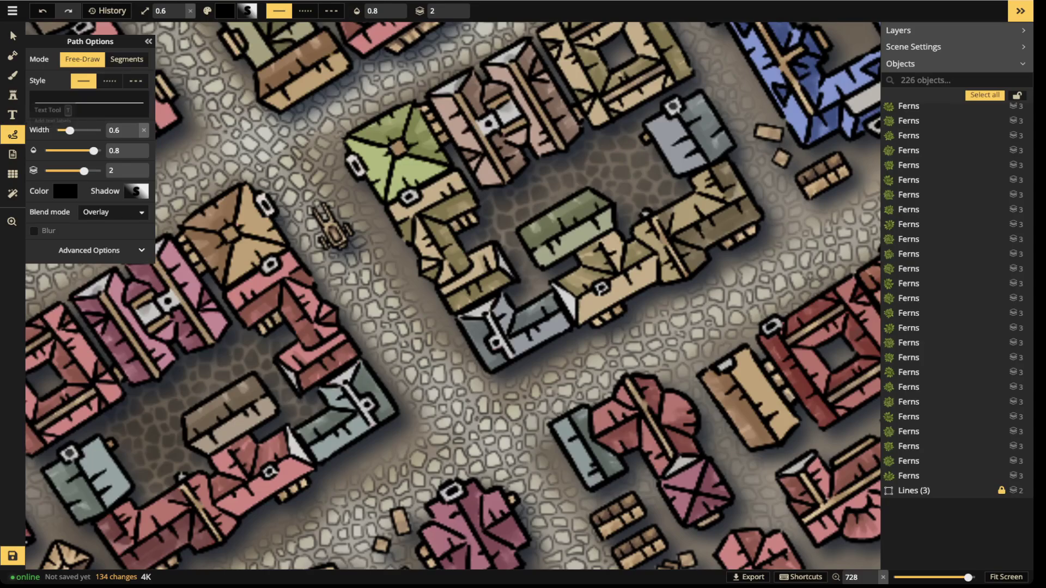
click(455, 15)
click(455, 15)
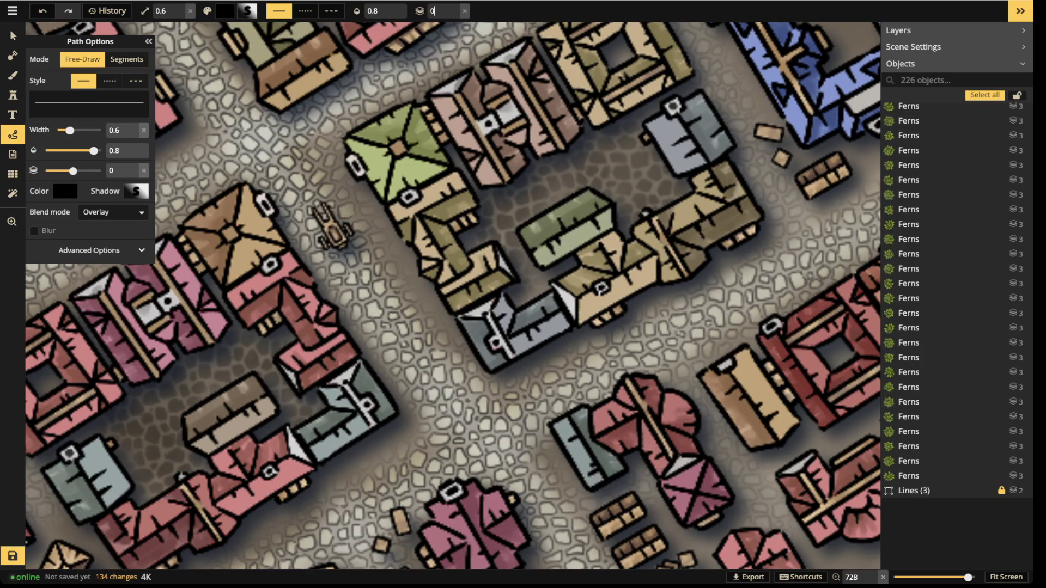
Draw two parallel, broken wheel ruts from behind the cart southeast along the street and through the crossroads
drag(324, 246, 334, 263)
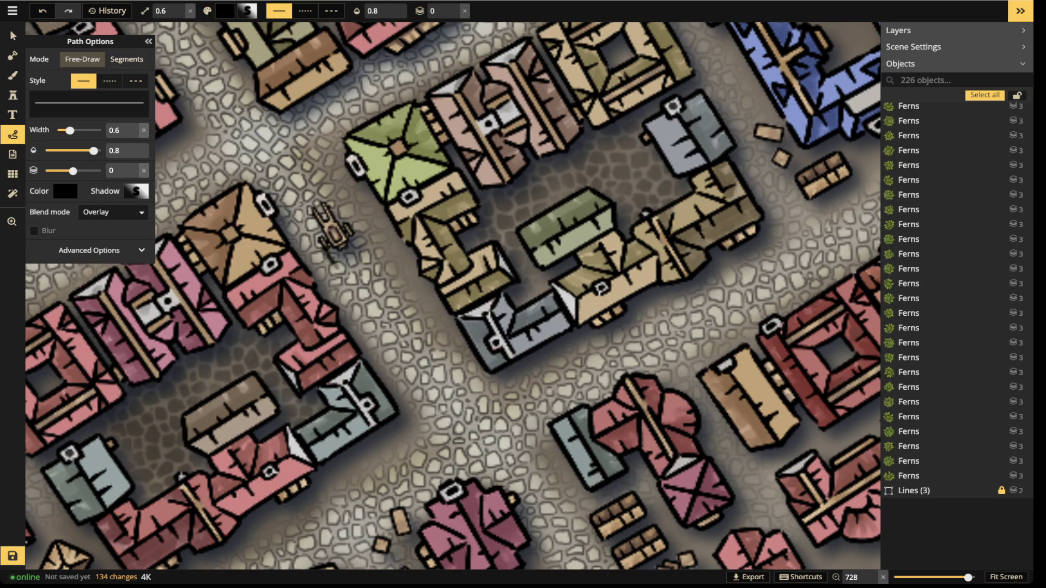
drag(354, 299, 507, 480)
drag(545, 534, 568, 570)
drag(357, 250, 403, 312)
mouse_move(429, 348)
mouse_down()
mouse_move(519, 453)
mouse_move(587, 560)
mouse_up()
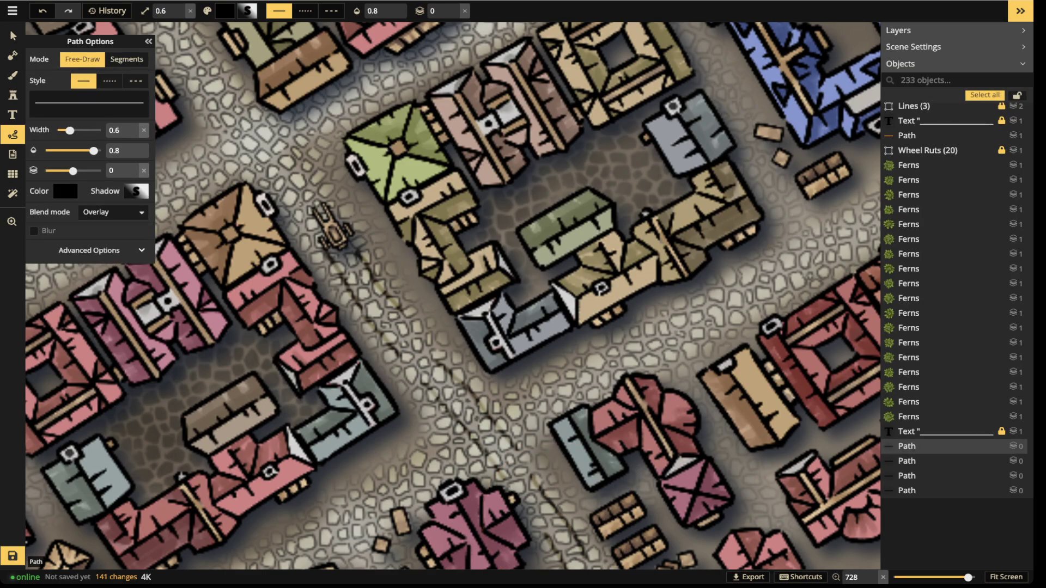
Draw curved wheel ruts around the crossroads' corners, leading into the eastern, southwestern and southern streets
mouse_move(406, 327)
mouse_down()
mouse_move(464, 383)
mouse_move(543, 377)
mouse_up()
mouse_move(408, 373)
mouse_down()
mouse_move(423, 420)
mouse_move(389, 468)
mouse_up()
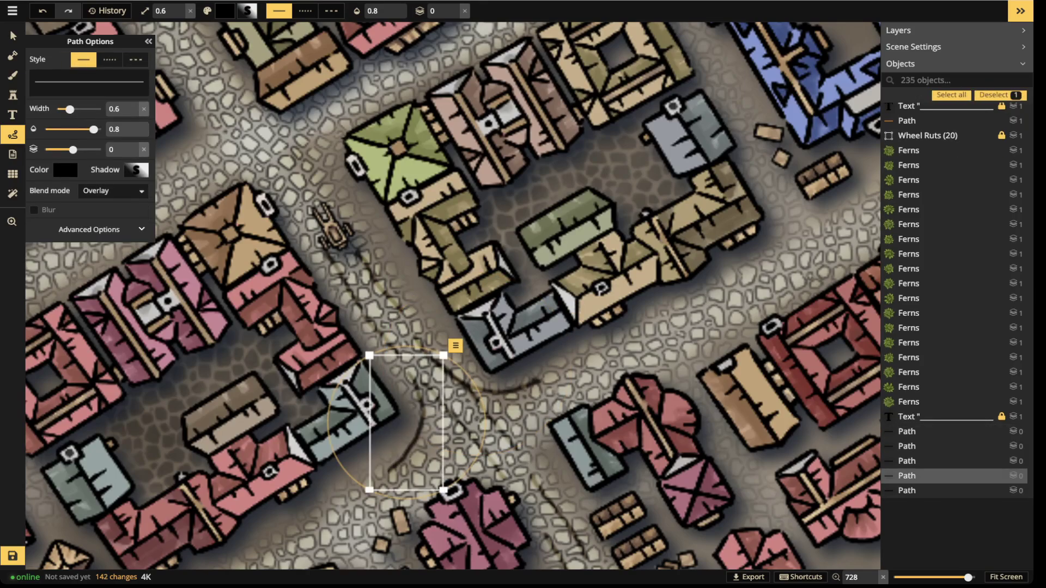
drag(562, 364, 645, 318)
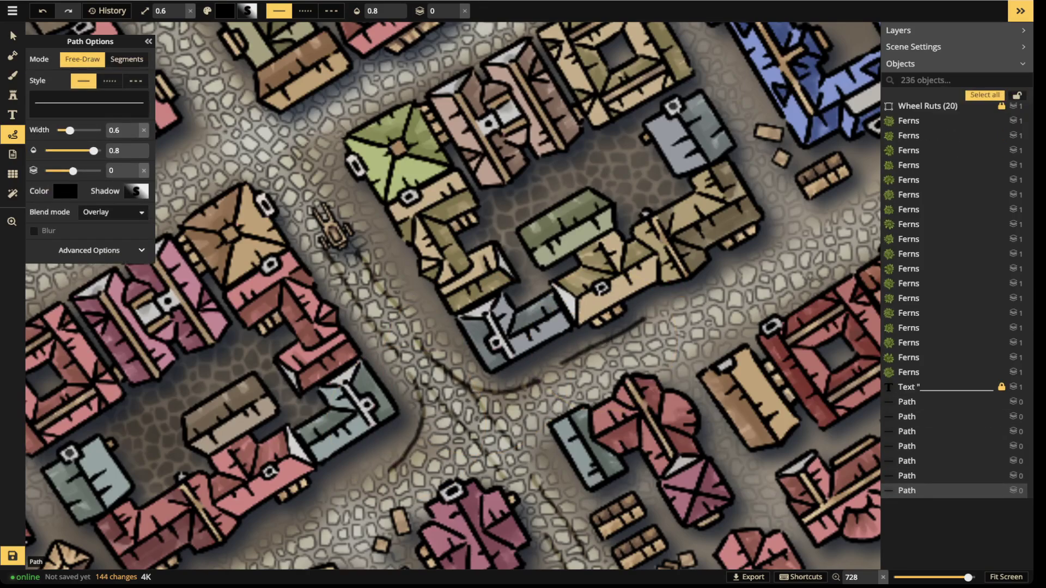
mouse_move(578, 392)
mouse_down()
mouse_move(536, 416)
mouse_move(531, 474)
mouse_up()
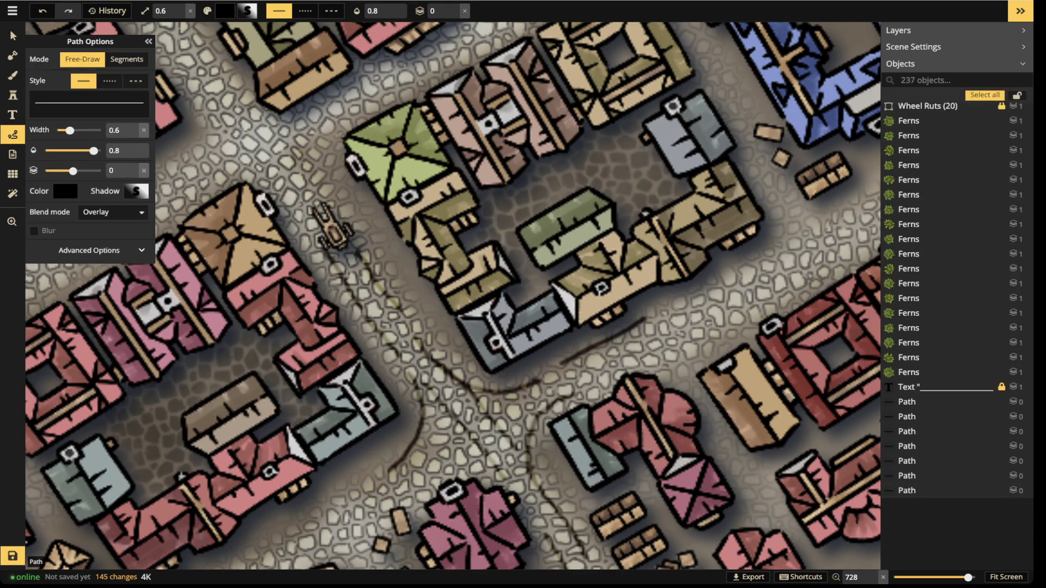
Add short crossing ruts in the middle of the crossroads, just north of the round purple house
drag(523, 418, 453, 420)
drag(446, 477, 462, 425)
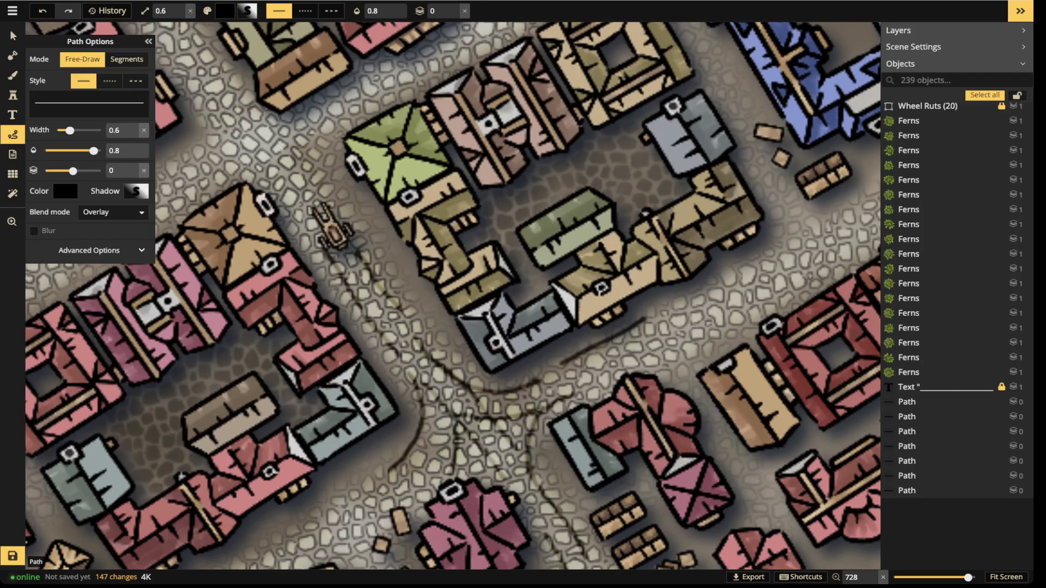
drag(464, 472, 507, 485)
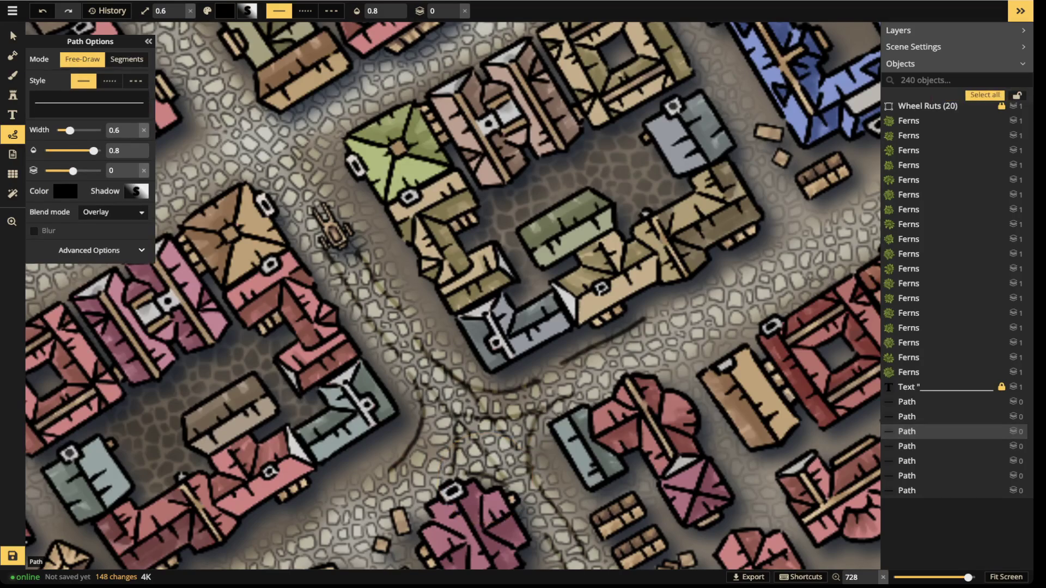
mouse_move(461, 388)
mouse_down()
mouse_move(410, 447)
mouse_move(436, 495)
mouse_up()
key(Escape)
Draw a rut curving from the southern street toward the eastern street, and another farther along the eastern street
mouse_move(514, 483)
mouse_down()
mouse_move(545, 463)
mouse_move(574, 393)
mouse_move(589, 387)
mouse_up()
drag(668, 364, 773, 297)
key(Escape)
Select all the layer 0 rut paths in the objects list, set their width to 0.5, and deselect them
scroll(658, 286, down, 5)
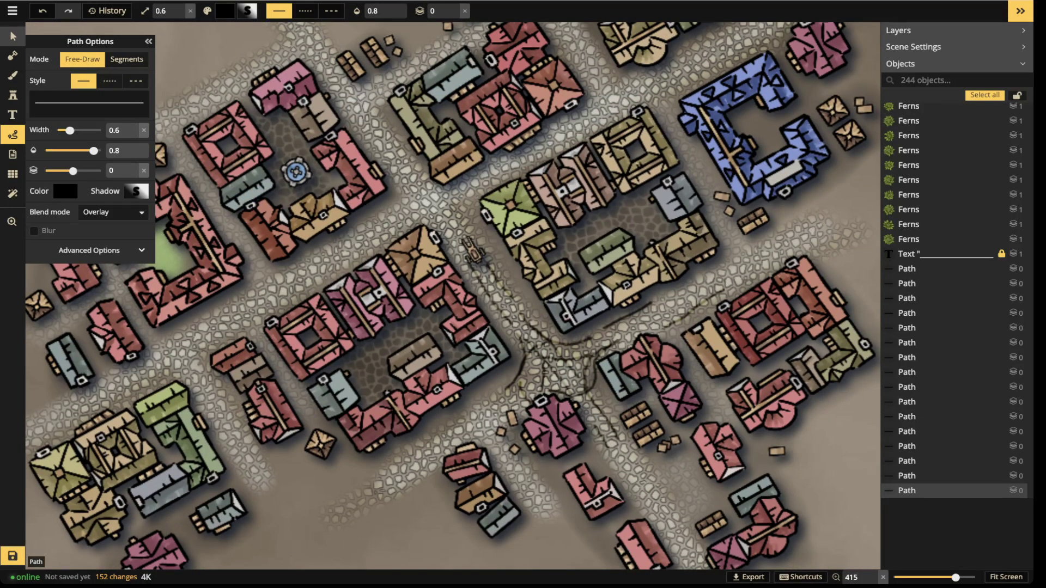
click(13, 36)
click(926, 268)
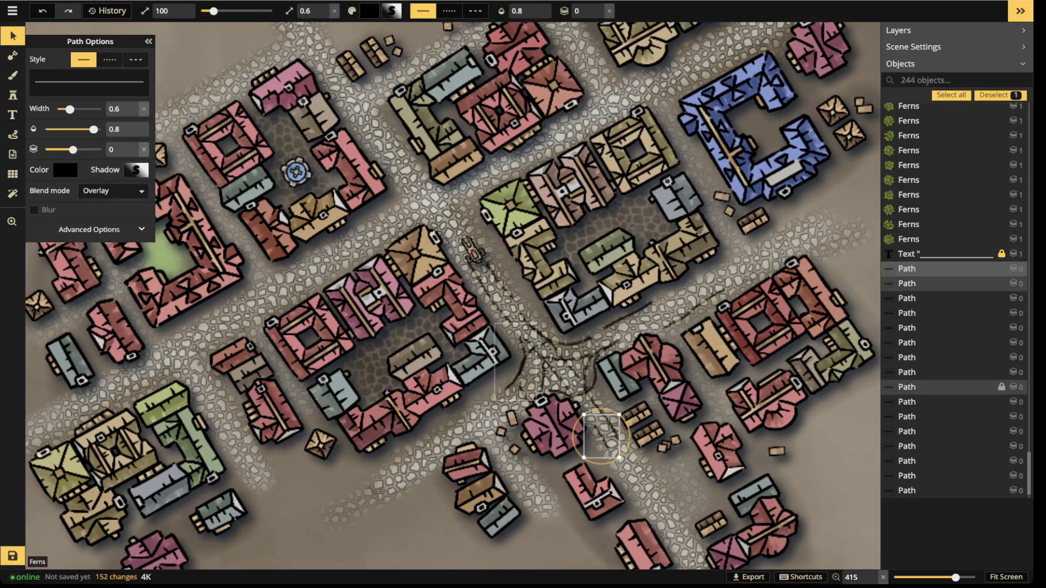
shift+click(926, 490)
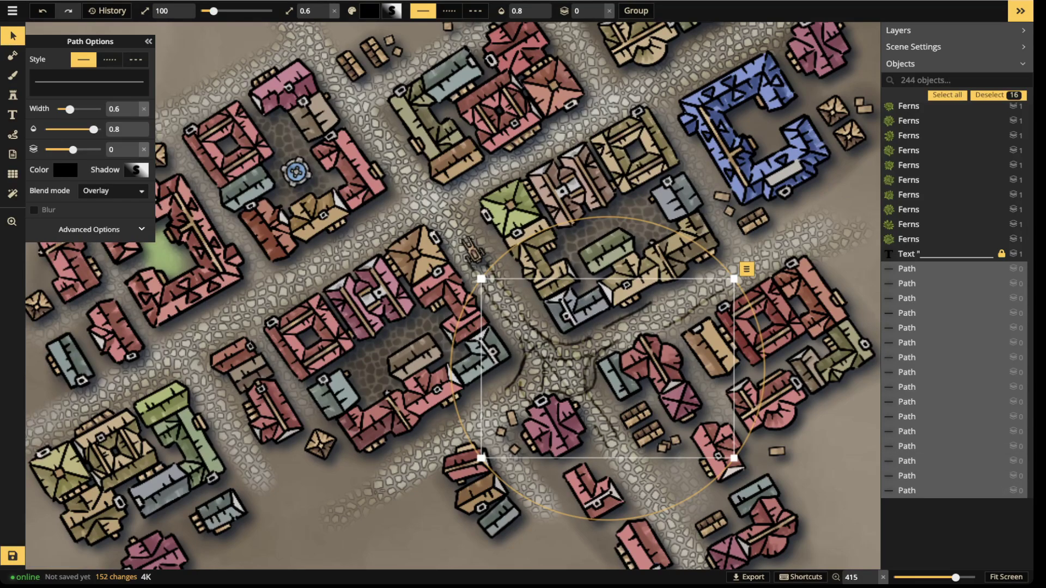
drag(70, 109, 67, 109)
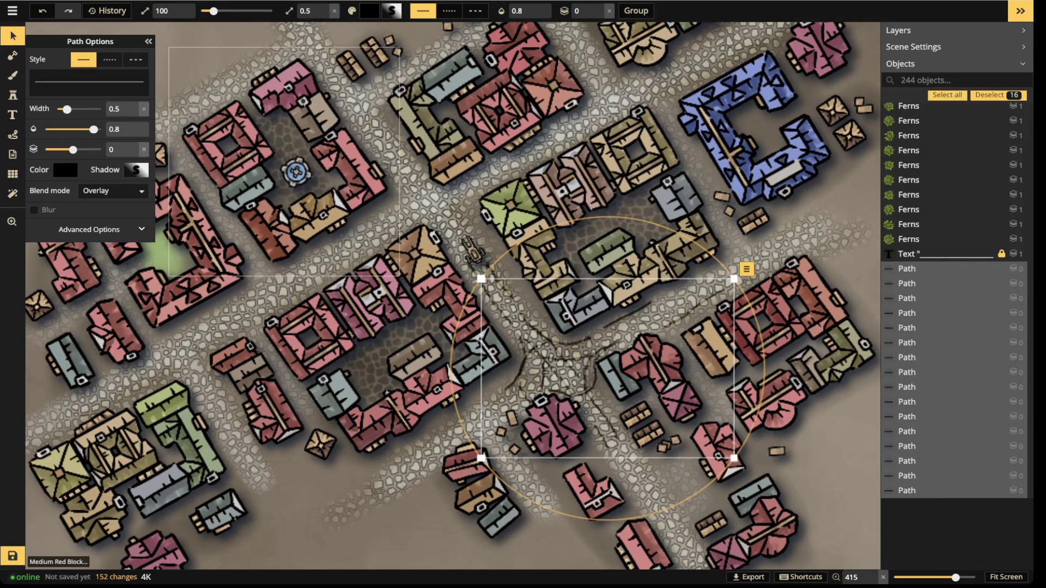
key(Escape)
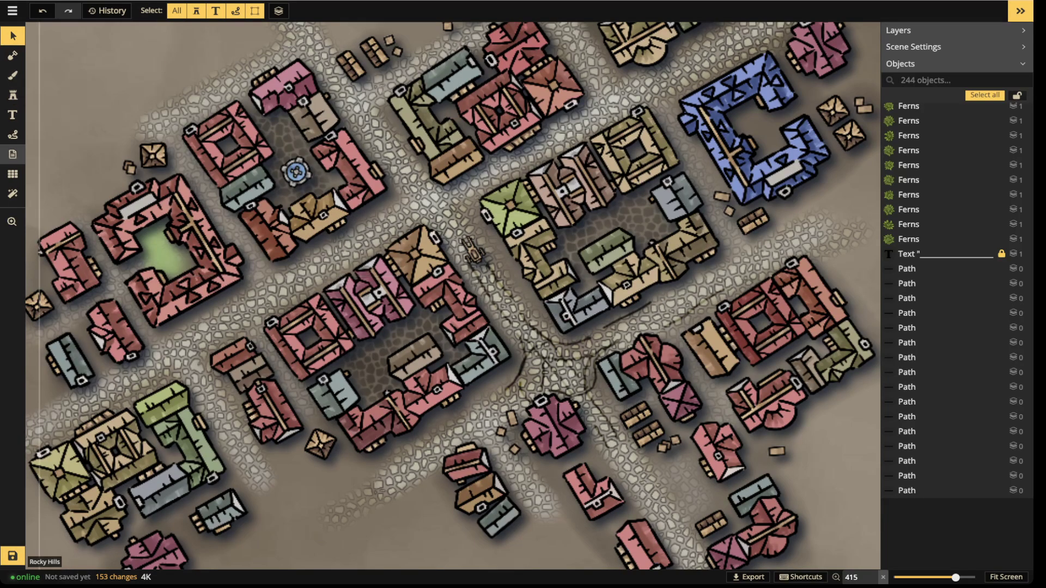
Draw curved wheel ruts around the corners of the northern crossroads, between the fountain block and the cart
click(12, 134)
drag(393, 235, 412, 229)
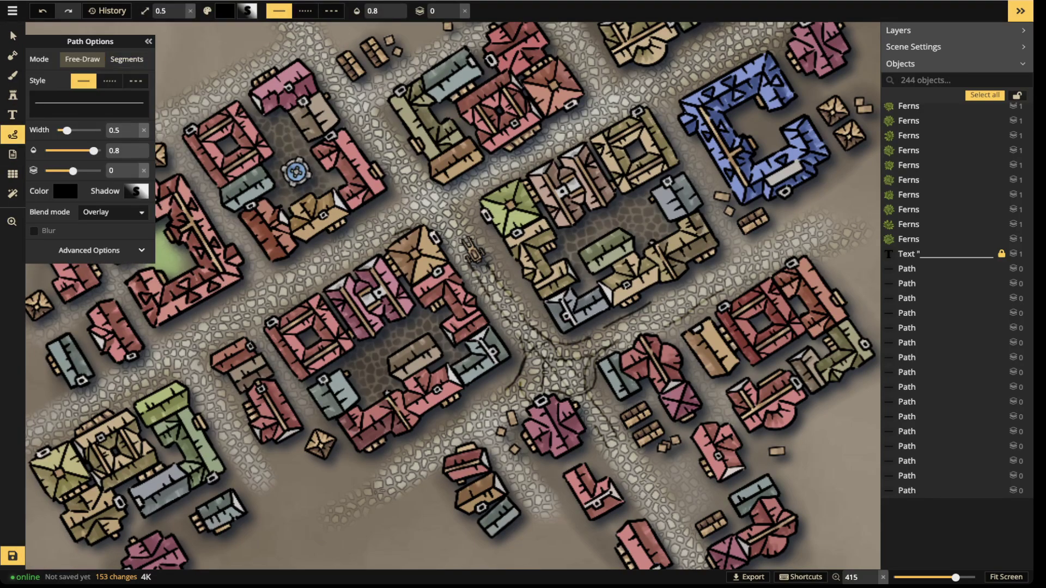
key(Escape)
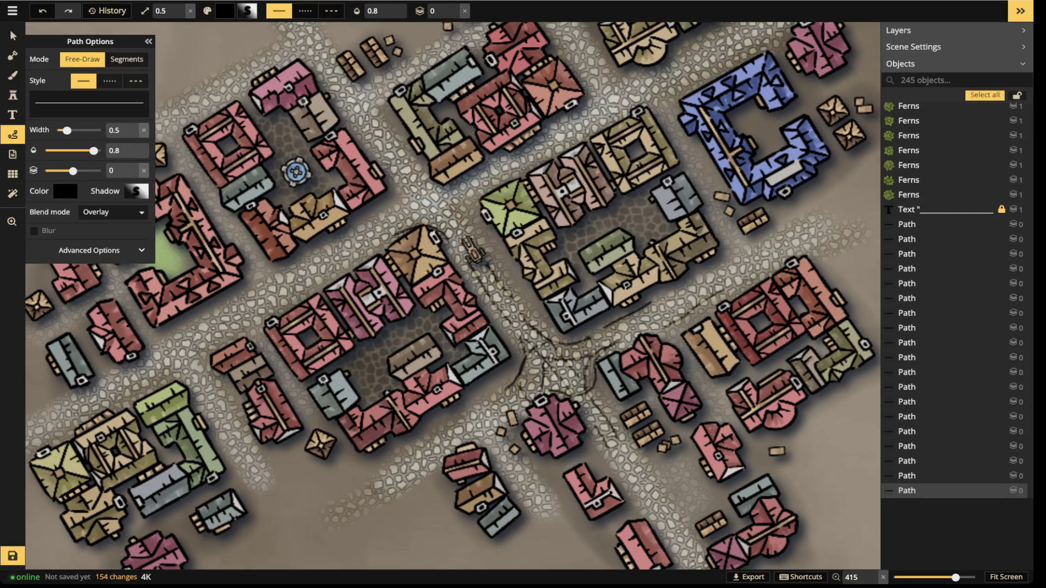
drag(468, 213, 466, 228)
mouse_move(388, 165)
mouse_down()
mouse_move(394, 196)
mouse_move(379, 212)
mouse_up()
mouse_move(400, 160)
mouse_down()
mouse_move(408, 175)
mouse_move(460, 188)
mouse_up()
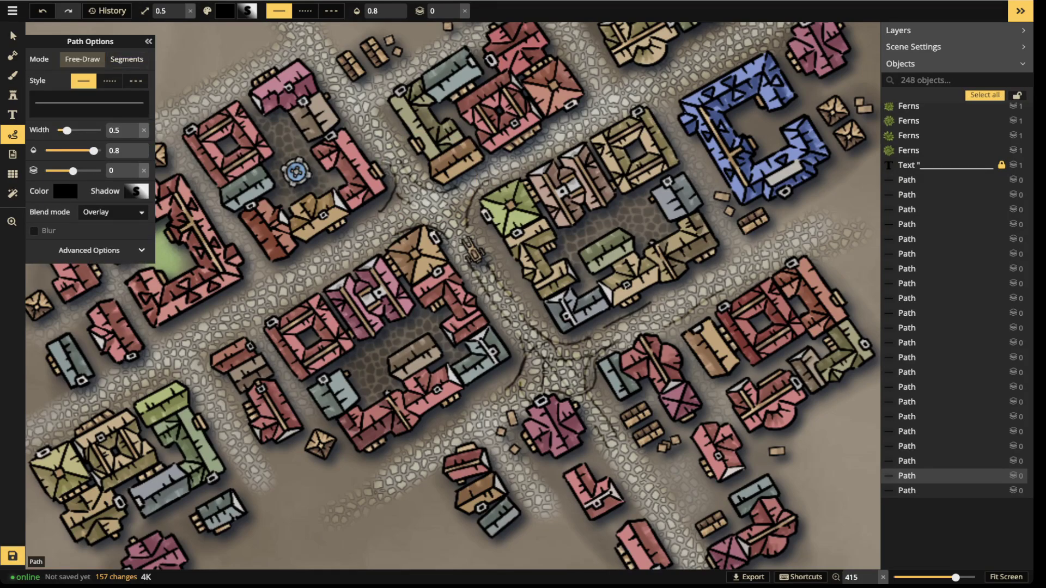
drag(381, 149, 389, 167)
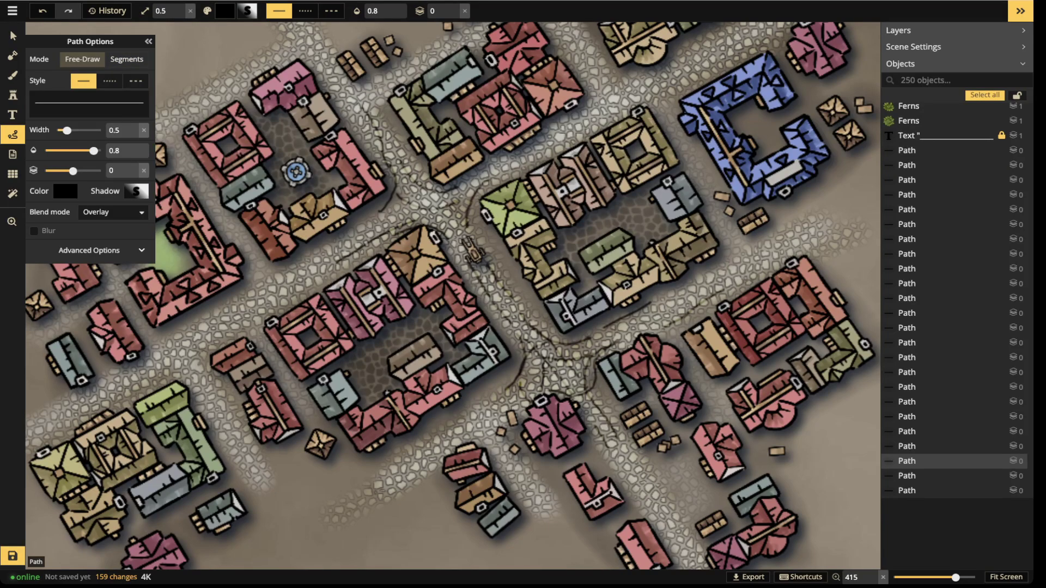
Draw more wheel ruts along the street running southwest from the northern crossroads, past the fountain block
drag(369, 222, 297, 267)
drag(258, 312, 220, 333)
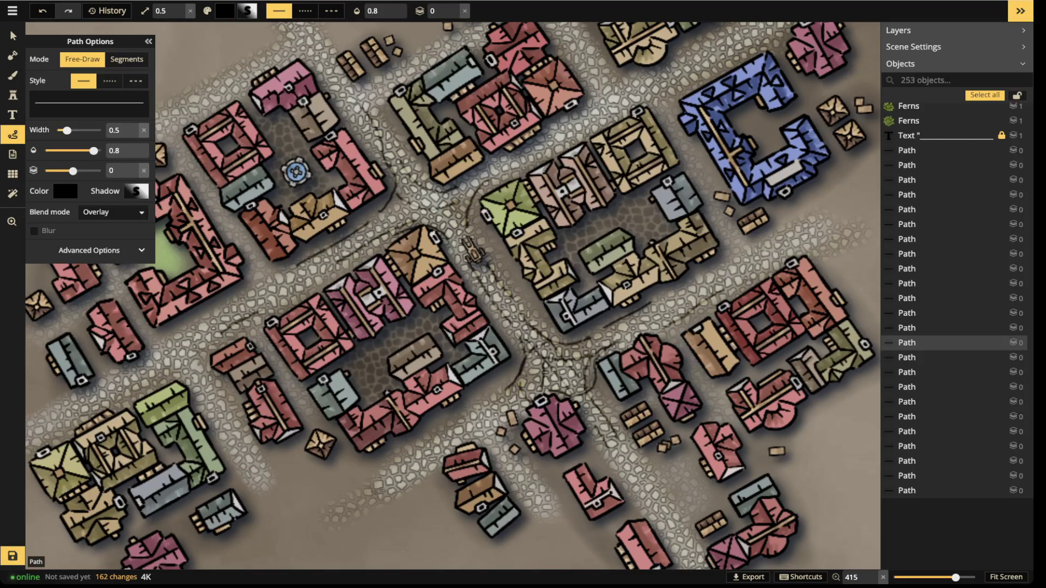
scroll(183, 303, down, 3)
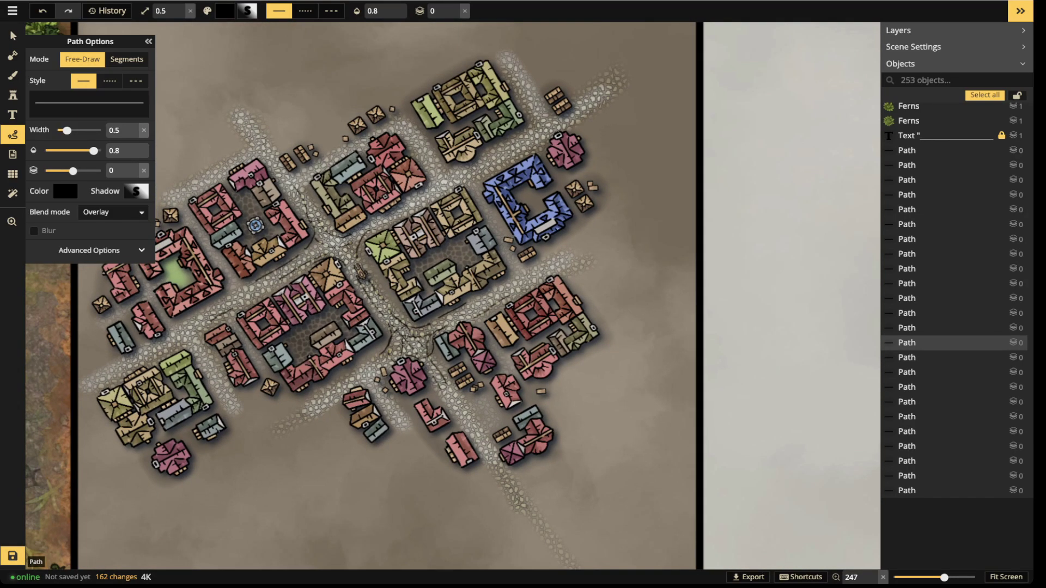
click(13, 36)
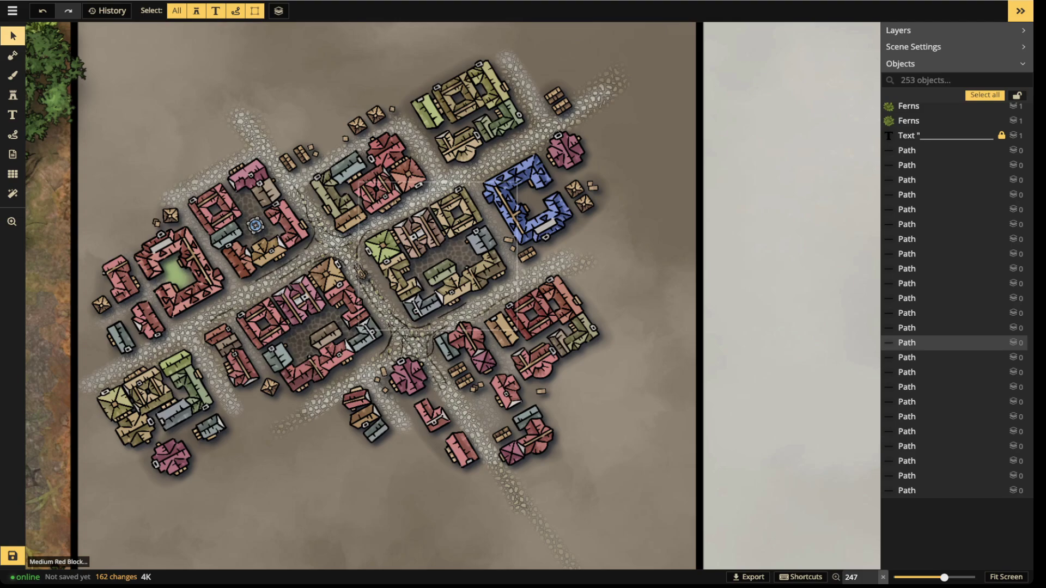
scroll(390, 300, down, 2)
scroll(686, 354, up, 3)
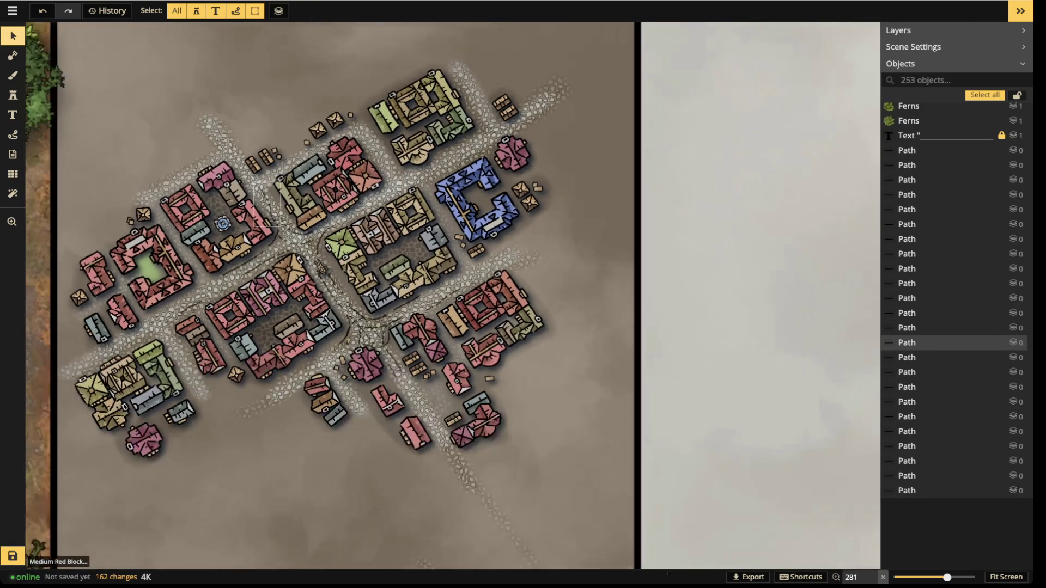
scroll(267, 286, down, 2)
drag(267, 287, 728, 287)
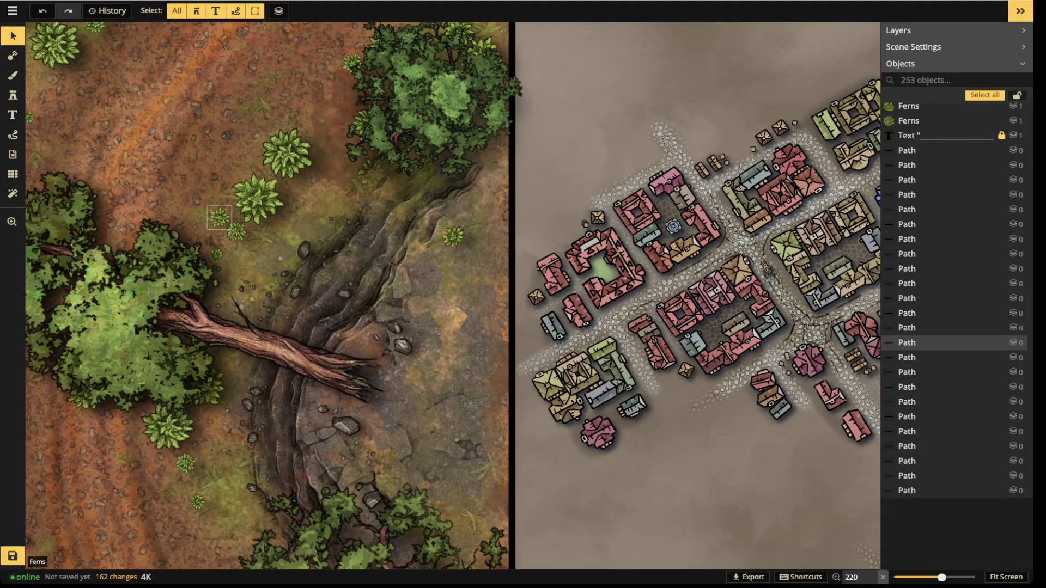
drag(605, 266, 340, 282)
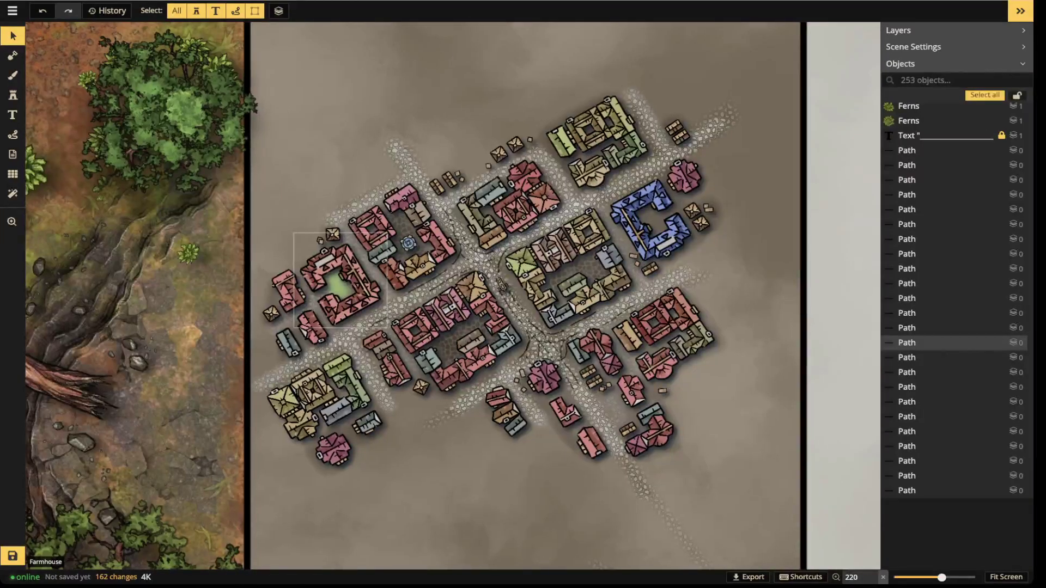
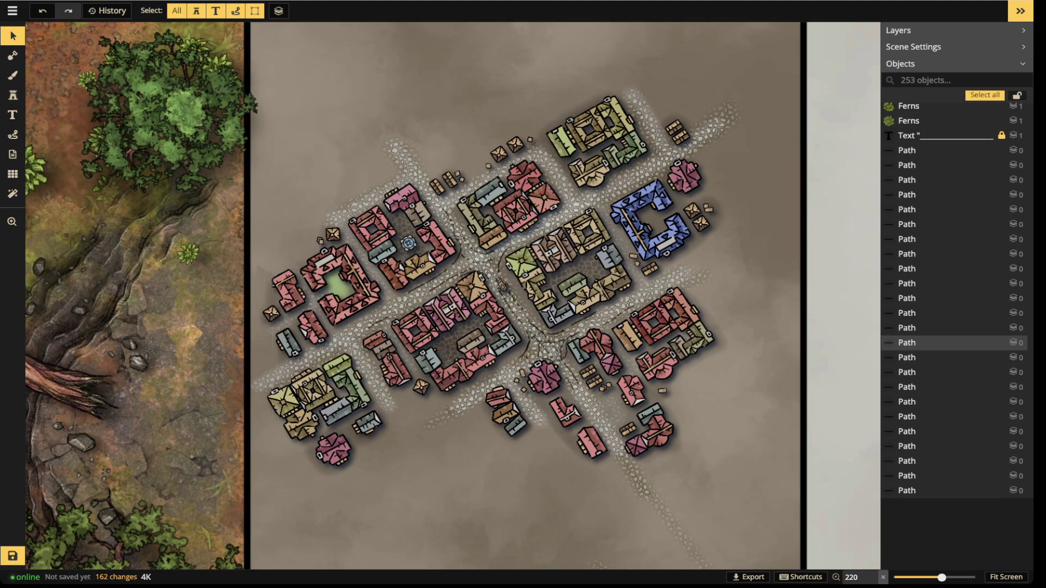
Search the stamp catalog for BUSH, choose the Foliage Bushes set and reduce the stamp size to 30
scroll(362, 184, up, 2)
scroll(376, 218, up, 2)
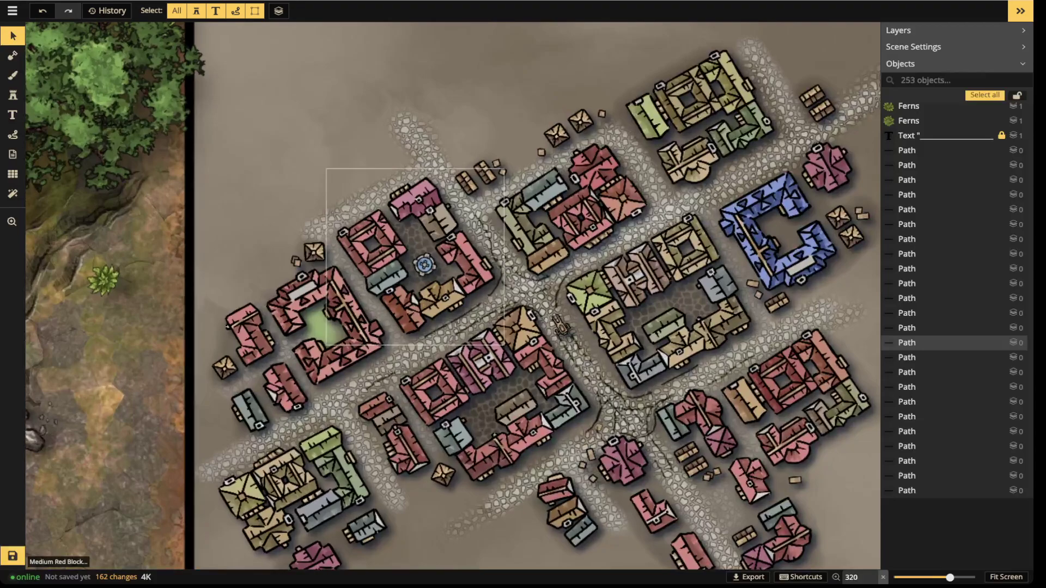
click(13, 95)
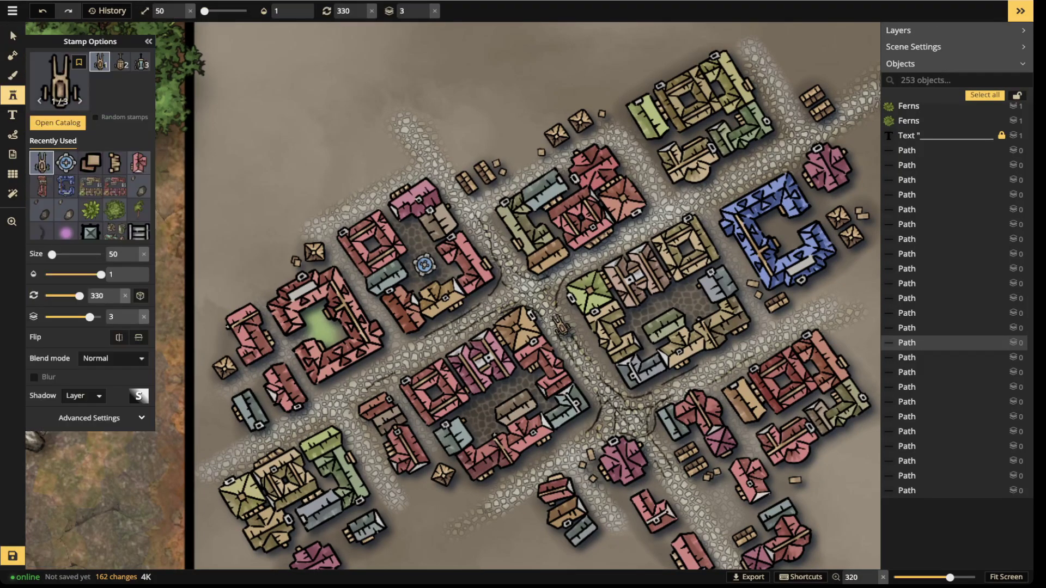
click(59, 87)
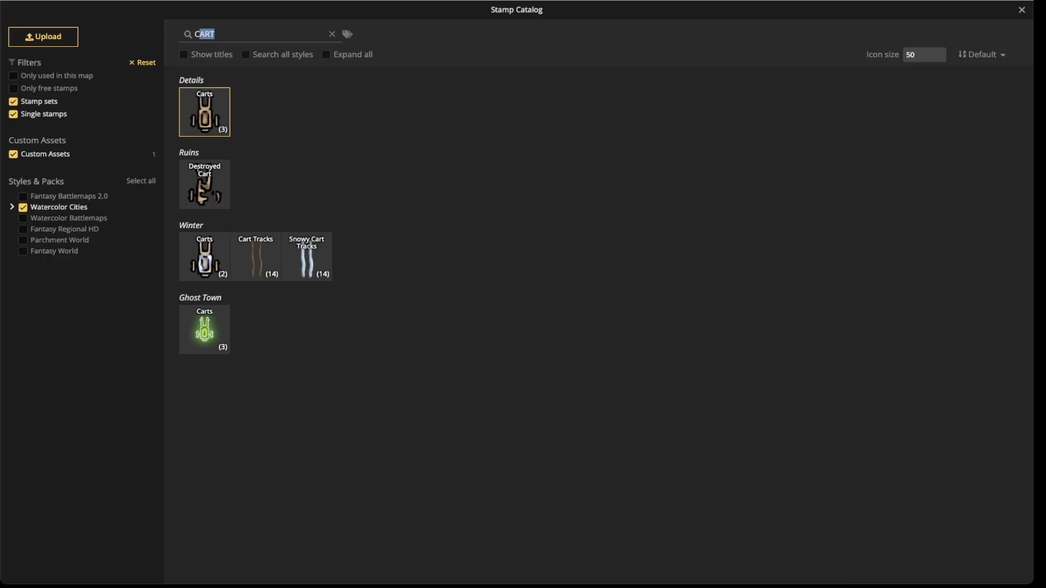
text(BUSH)
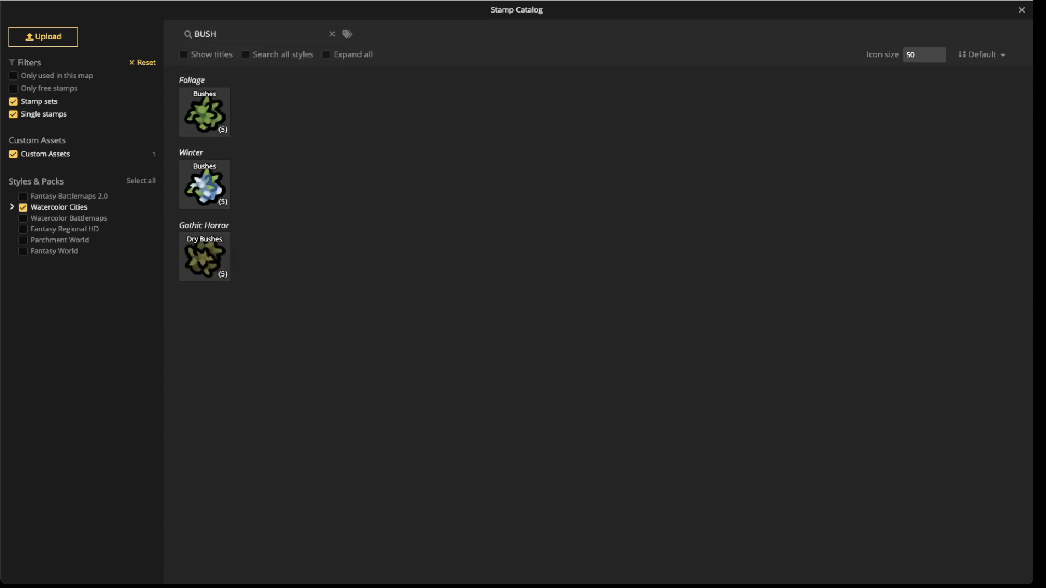
click(204, 111)
scroll(299, 135, up, 4)
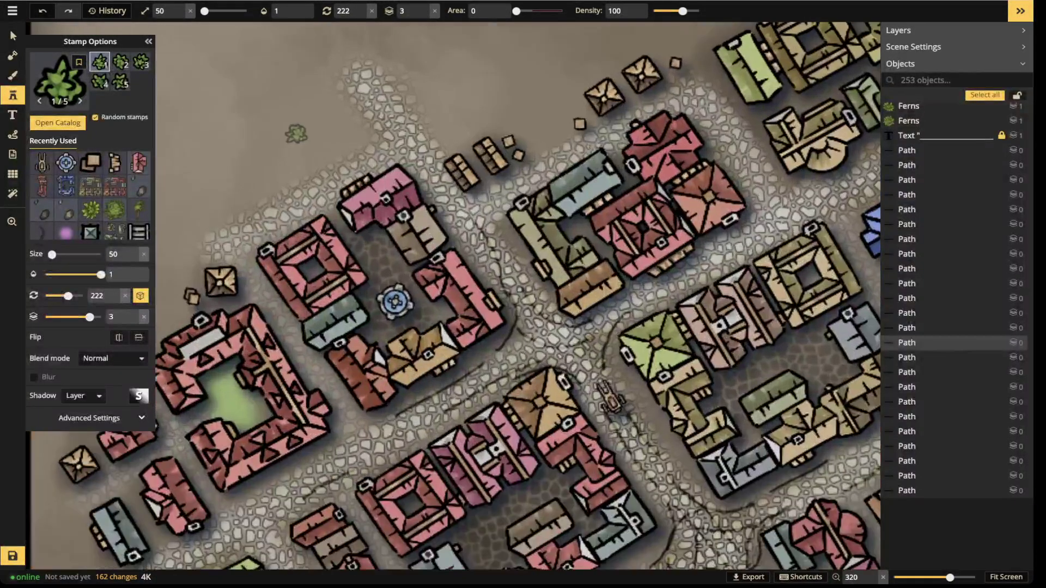
scroll(299, 135, up, 1)
key(bracketleft)
key(bracketleft)
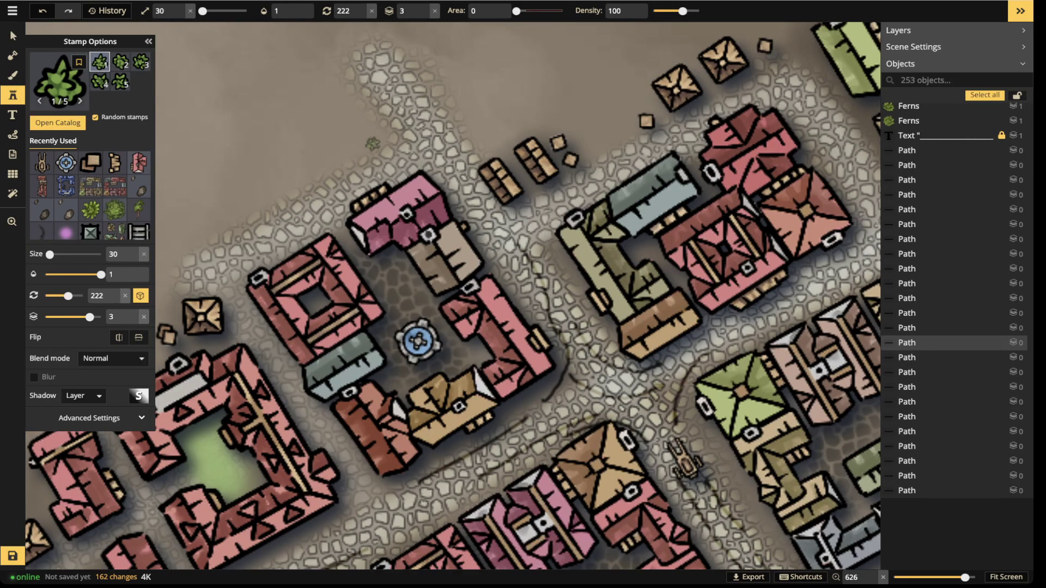
Place a row of bushes along the outer edge of the street northwest of the fountain block
click(373, 143)
click(339, 164)
click(287, 192)
click(268, 201)
click(225, 223)
click(213, 233)
click(194, 243)
click(251, 212)
click(269, 202)
click(312, 178)
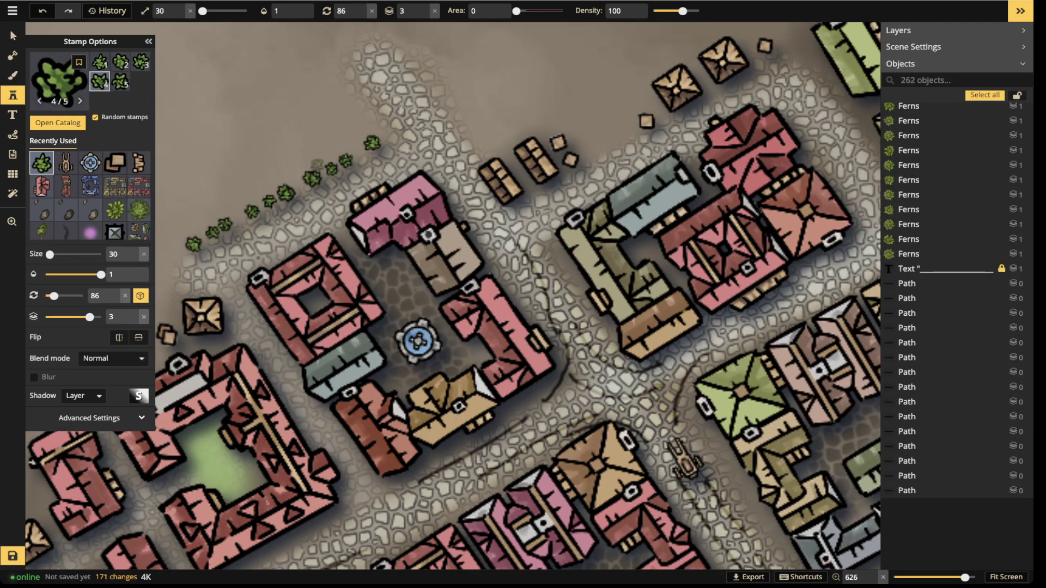
Place bushes along both sides of the short cobbled street leading north beside the fountain block
click(360, 116)
click(341, 88)
click(428, 59)
click(449, 96)
click(462, 118)
click(469, 134)
click(479, 142)
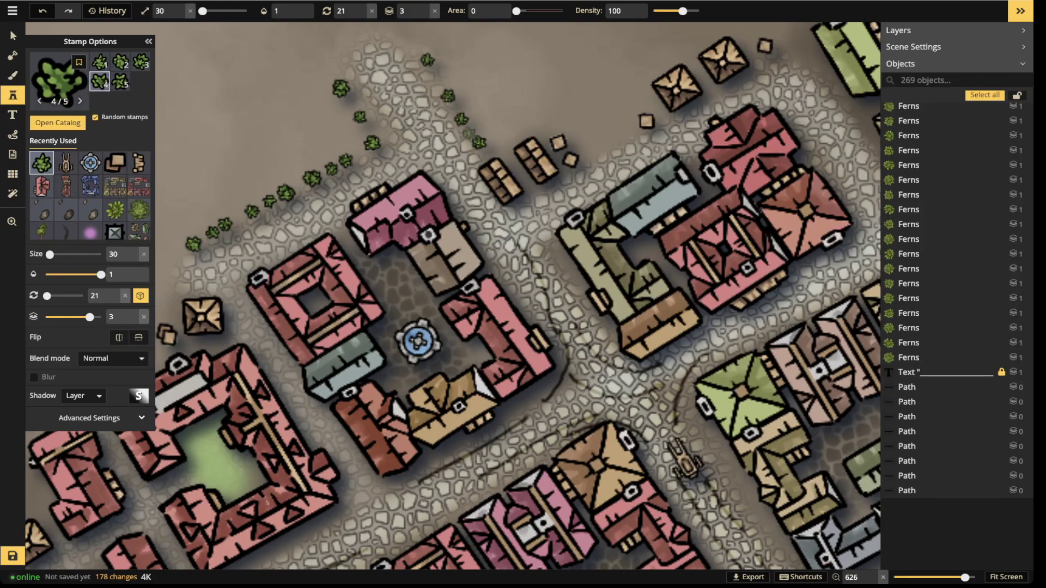
Place three bushes at the street edge east of the stacked crates, north of the grey-roofed house
click(592, 152)
click(608, 143)
click(624, 135)
Place four bushes along the outer edge of the southern street, west of the three small row houses
drag(372, 260, 589, 139)
key(space)
drag(595, 384, 360, 118)
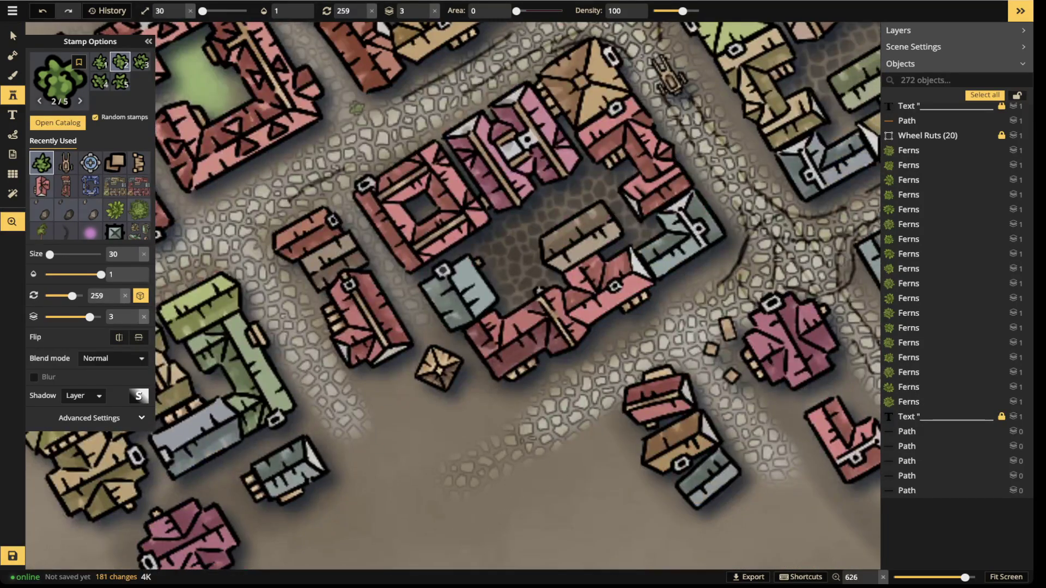
click(609, 424)
click(588, 434)
click(571, 448)
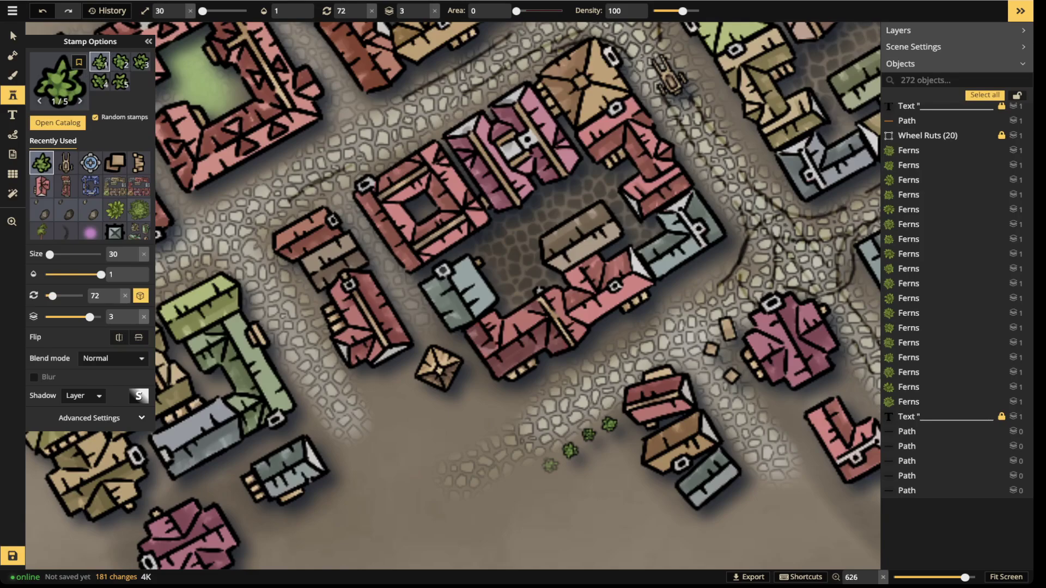
click(551, 464)
click(456, 241)
Paint the green grass texture at brush size 5 under the four bushes along the southern street
key(b)
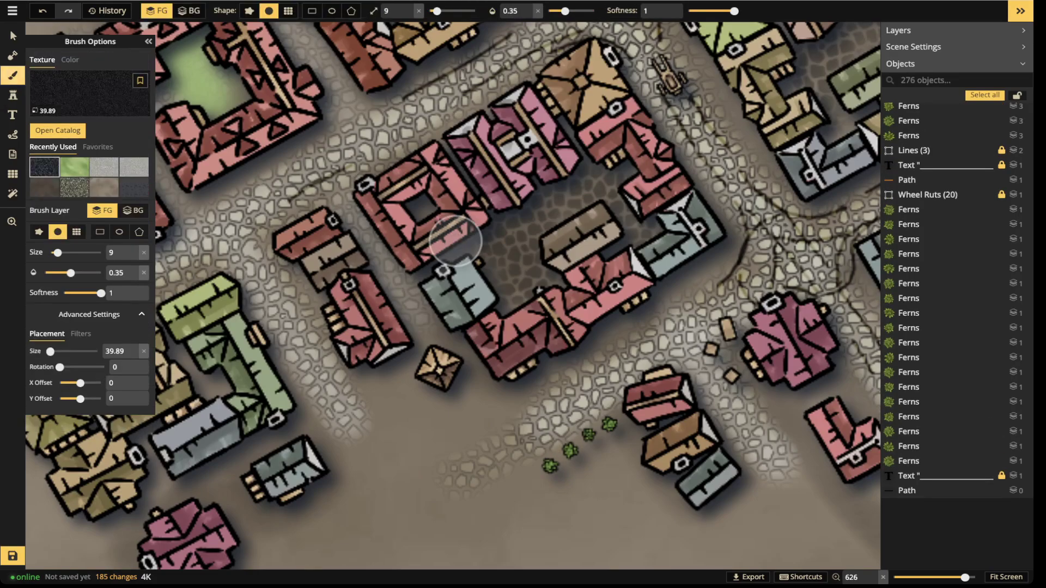
click(74, 166)
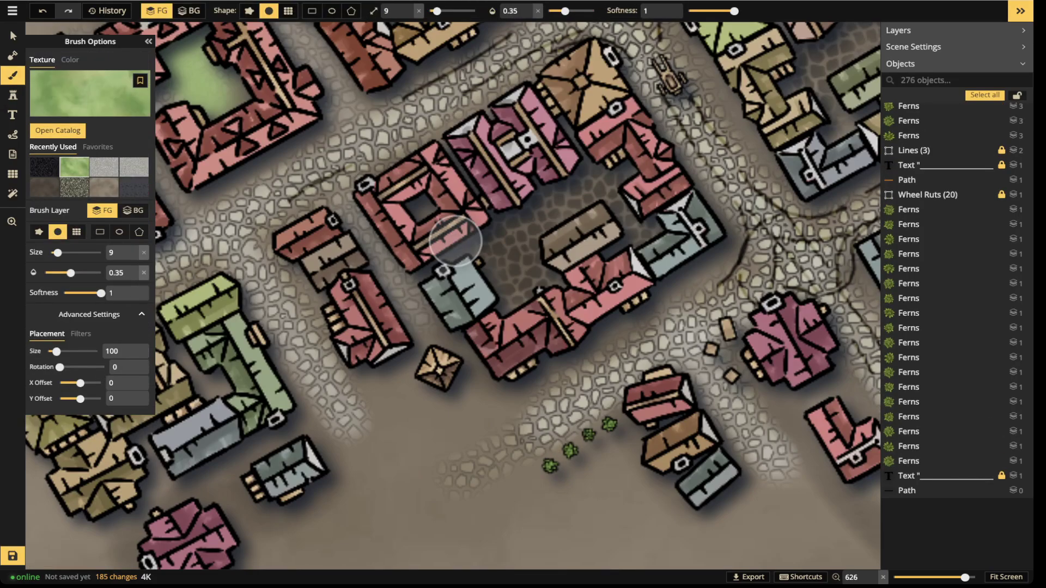
key(bracketleft)
key(bracketleft)
key(bracketleft)
key(bracketleft)
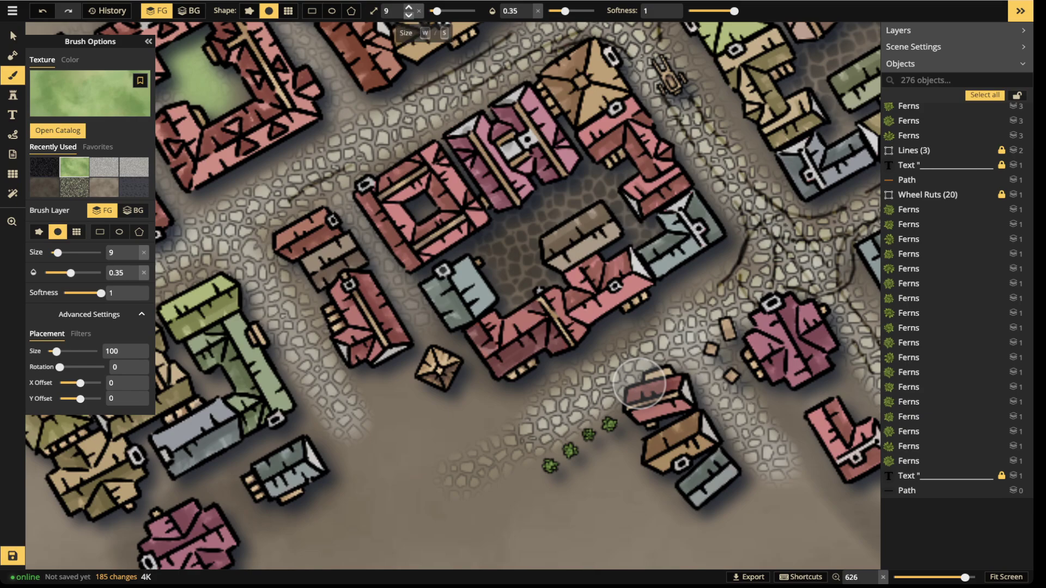
mouse_move(609, 422)
mouse_down()
mouse_move(549, 466)
mouse_move(611, 413)
mouse_move(563, 448)
mouse_up()
Paint the same green texture beneath all the bush rows along the northern streets and near the stacked crates
key(space)
drag(562, 182, 554, 532)
mouse_move(262, 153)
mouse_down()
mouse_move(168, 208)
mouse_move(345, 114)
mouse_move(164, 214)
mouse_move(270, 159)
mouse_up()
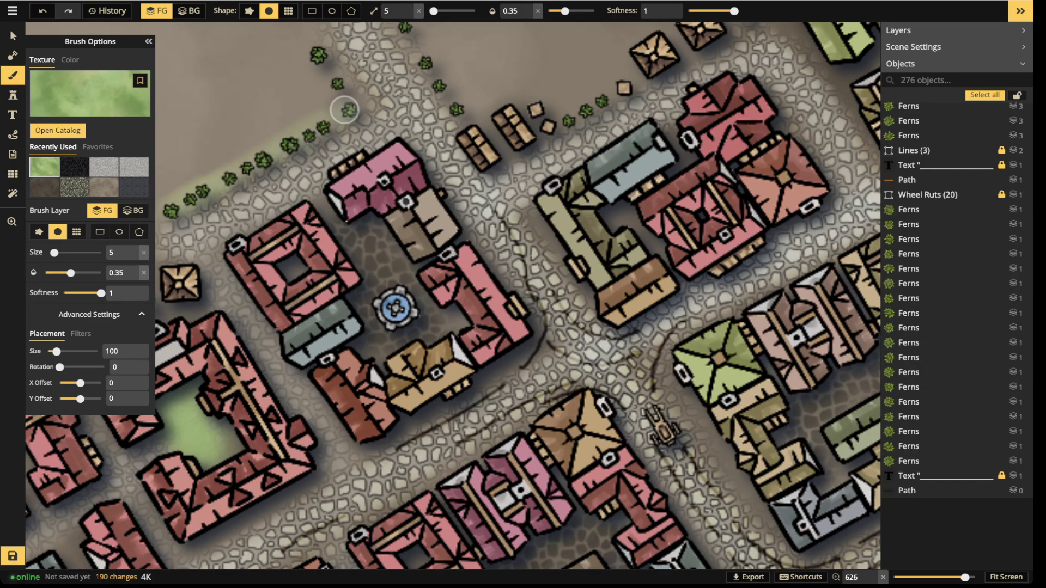
mouse_move(323, 64)
mouse_down()
mouse_move(347, 102)
mouse_move(321, 62)
mouse_up()
drag(412, 35, 447, 81)
mouse_move(574, 118)
mouse_down()
mouse_move(603, 104)
mouse_move(566, 126)
mouse_move(602, 106)
mouse_move(584, 94)
mouse_up()
drag(405, 31, 436, 81)
mouse_move(318, 70)
mouse_down()
mouse_move(350, 124)
mouse_move(346, 116)
mouse_up()
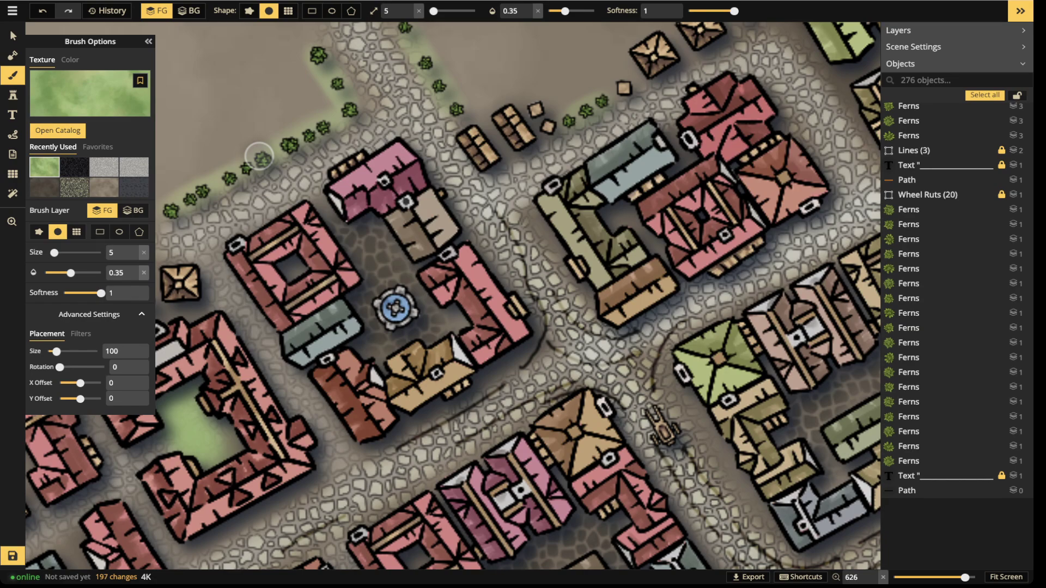
scroll(259, 156, down, 5)
scroll(379, 145, up, 3)
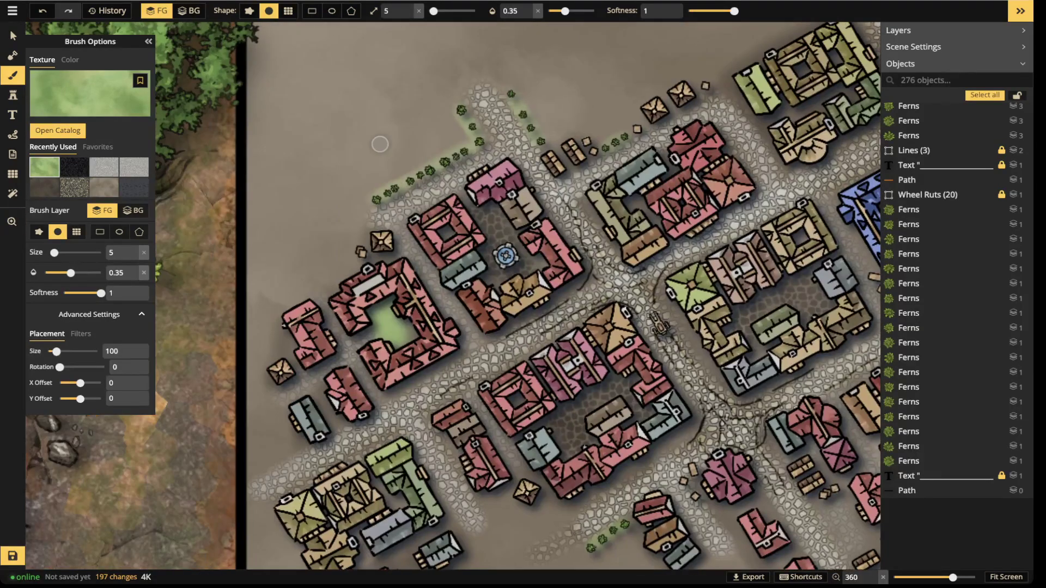
scroll(380, 144, down, 1)
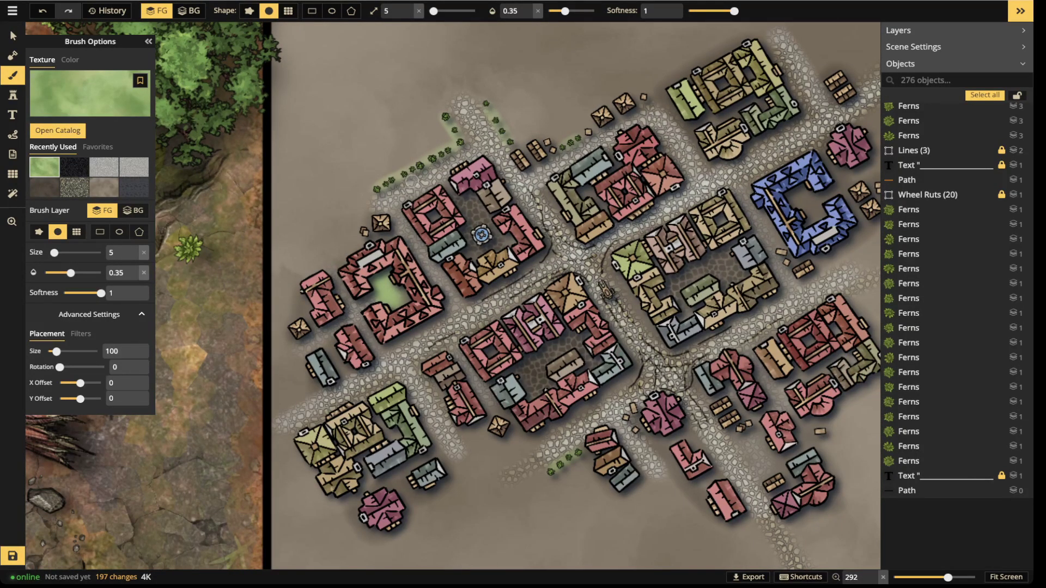
scroll(411, 181, down, 2)
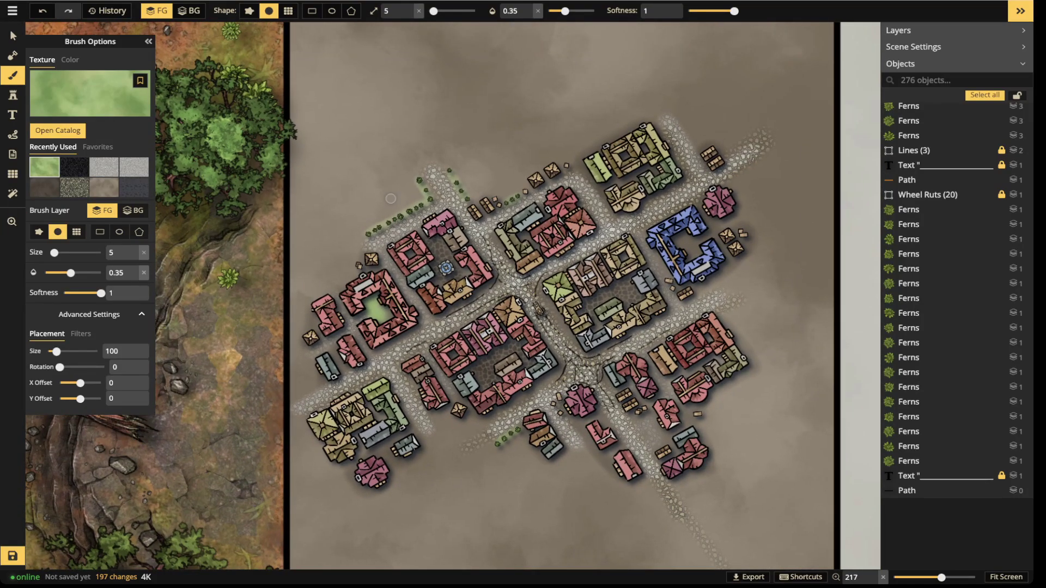
Fill a rectangular green field north of the stacked crates, rotated to match the street direction, at 0.35 opacity
scroll(462, 168, up, 2)
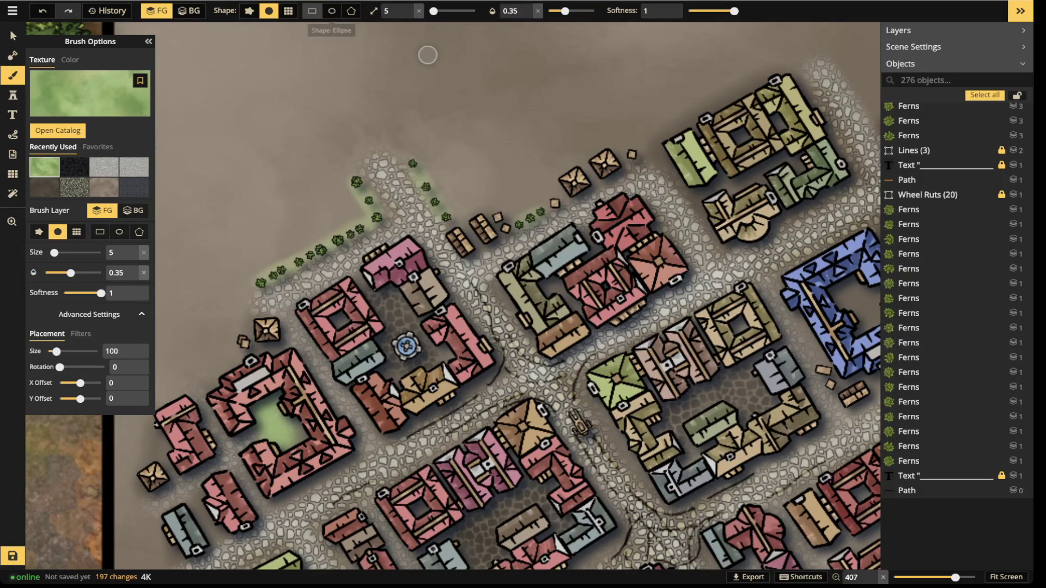
click(312, 11)
scroll(470, 167, up, 1)
drag(418, 91, 541, 208)
drag(581, 150, 580, 92)
drag(480, 150, 485, 146)
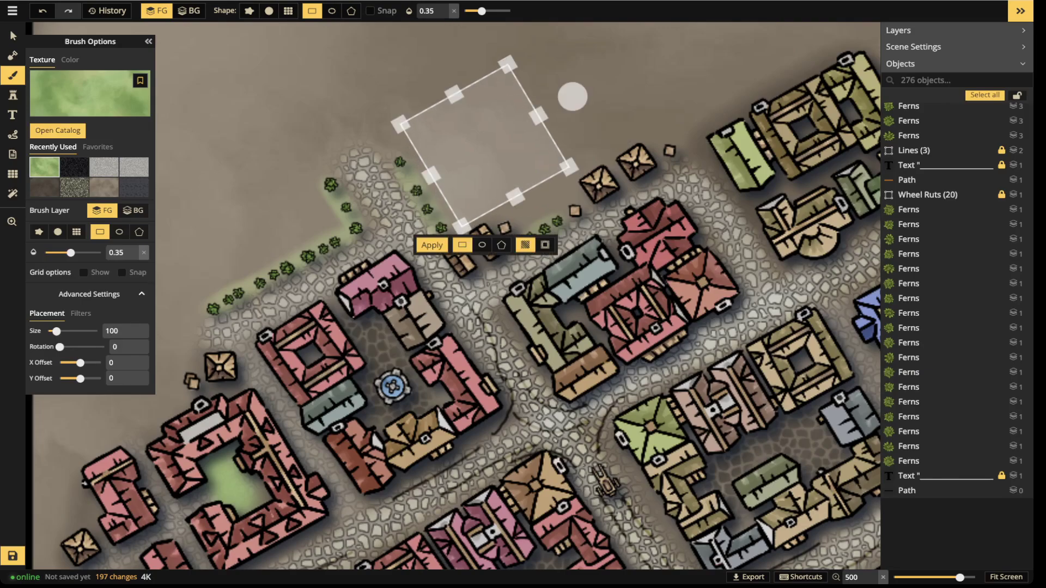
drag(569, 167, 566, 163)
drag(485, 144, 268, 32)
key(Return)
Fill a second rotated green rectangle at 0.35 opacity just east of the southeastern red-roofed block
key(space)
drag(268, 32, 584, 215)
key(space)
key(space)
drag(670, 166, 668, 162)
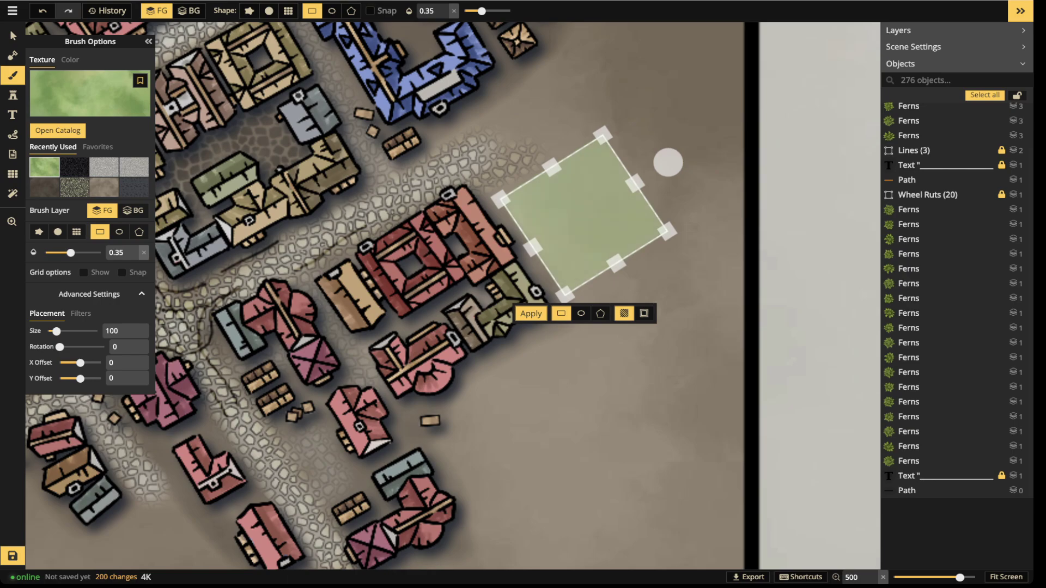
key(Return)
Paint the green texture along the edges of the northern field with a round brush at size 5 and 0.5 opacity
scroll(262, 242, down, 4)
key(space)
drag(262, 242, 560, 464)
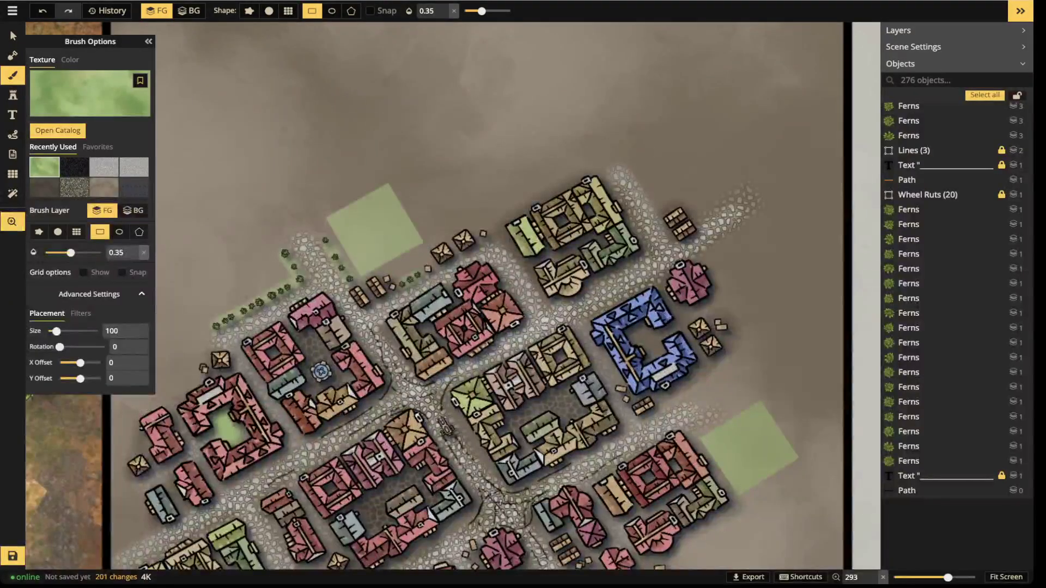
drag(362, 224, 383, 233)
scroll(383, 233, up, 5)
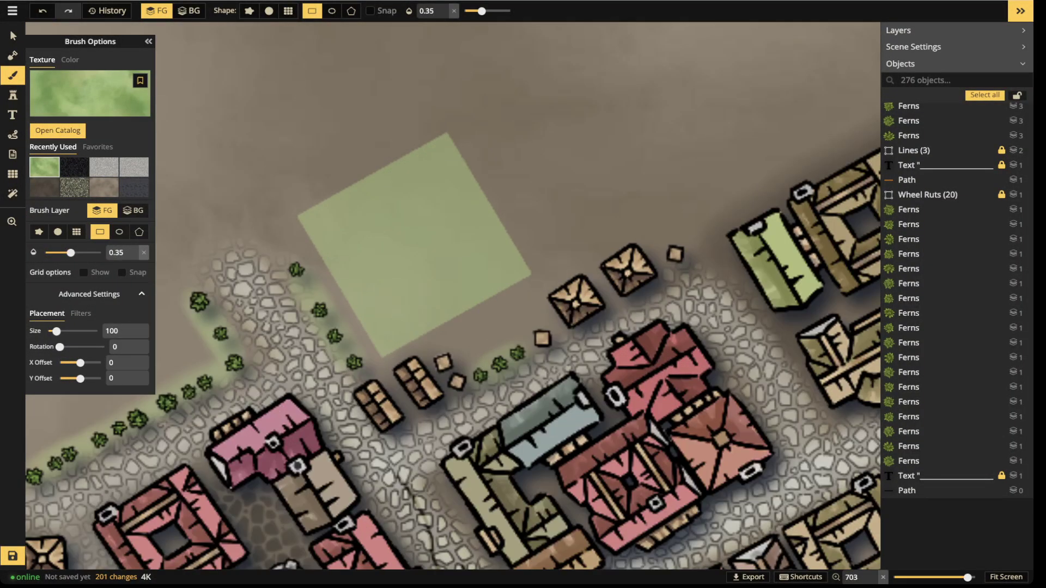
click(12, 75)
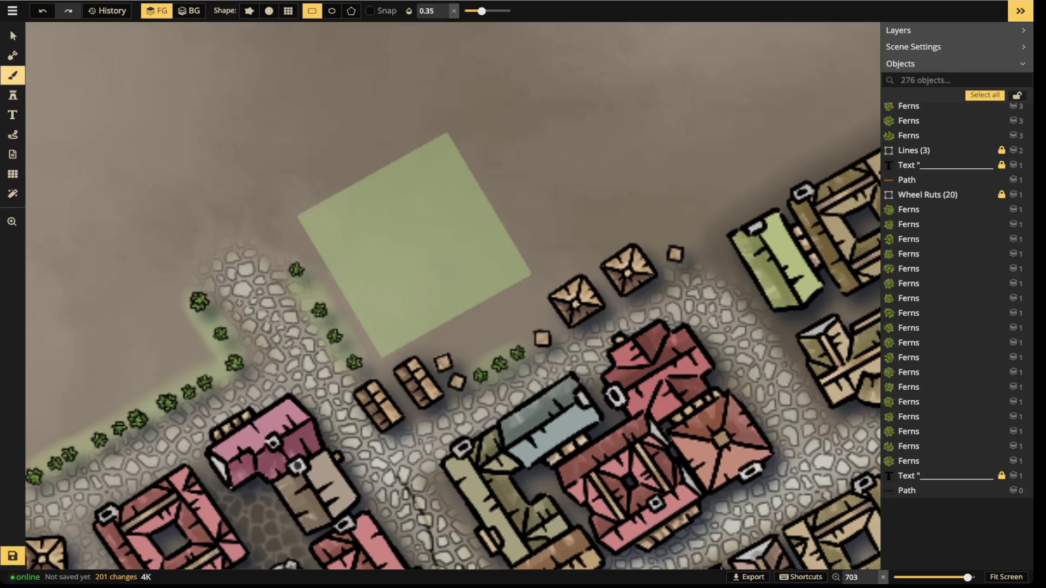
click(489, 10)
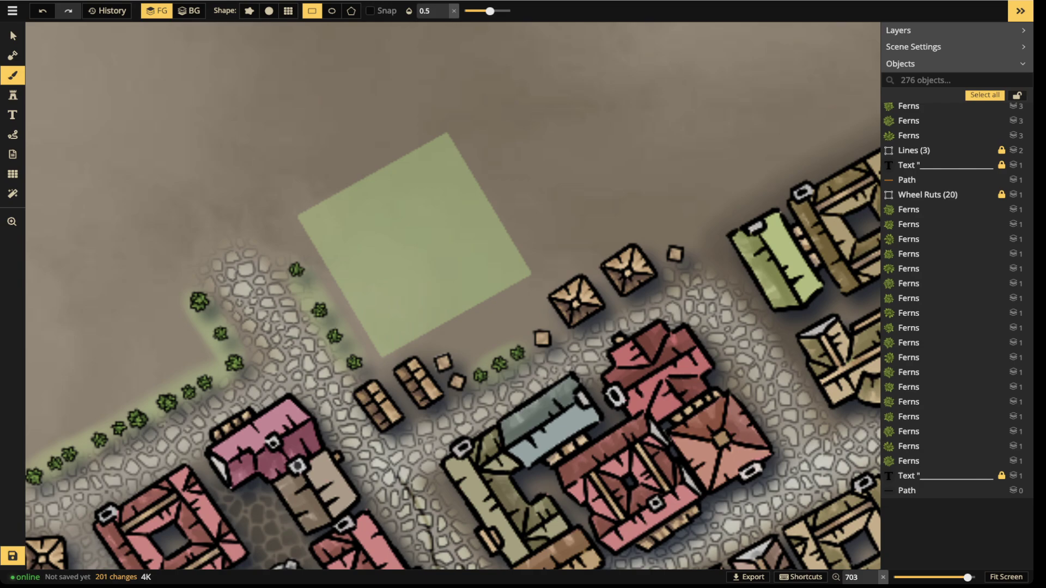
click(268, 11)
mouse_move(435, 140)
mouse_down()
mouse_move(302, 223)
mouse_move(379, 352)
mouse_move(529, 270)
mouse_move(438, 139)
mouse_move(312, 213)
mouse_move(357, 321)
mouse_up()
Soften the edges of the green field east of the red-roofed block with the same round brush at 0.5 opacity
key(space)
drag(693, 382, 371, 82)
mouse_move(634, 367)
mouse_down()
mouse_move(585, 327)
mouse_move(259, 147)
mouse_up()
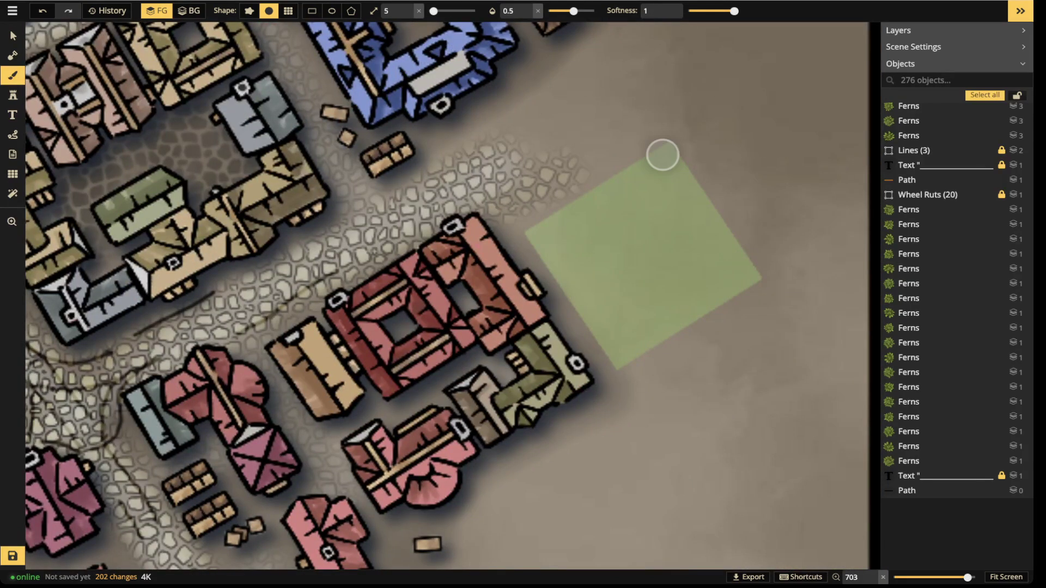
mouse_move(596, 192)
mouse_down()
mouse_move(558, 216)
mouse_move(554, 277)
mouse_move(612, 355)
mouse_move(635, 357)
mouse_move(712, 311)
mouse_move(735, 243)
mouse_move(670, 149)
mouse_move(547, 213)
mouse_up()
Stamp clusters of three small bushes at size 30 on each of the four corners of the eastern green field
key(s)
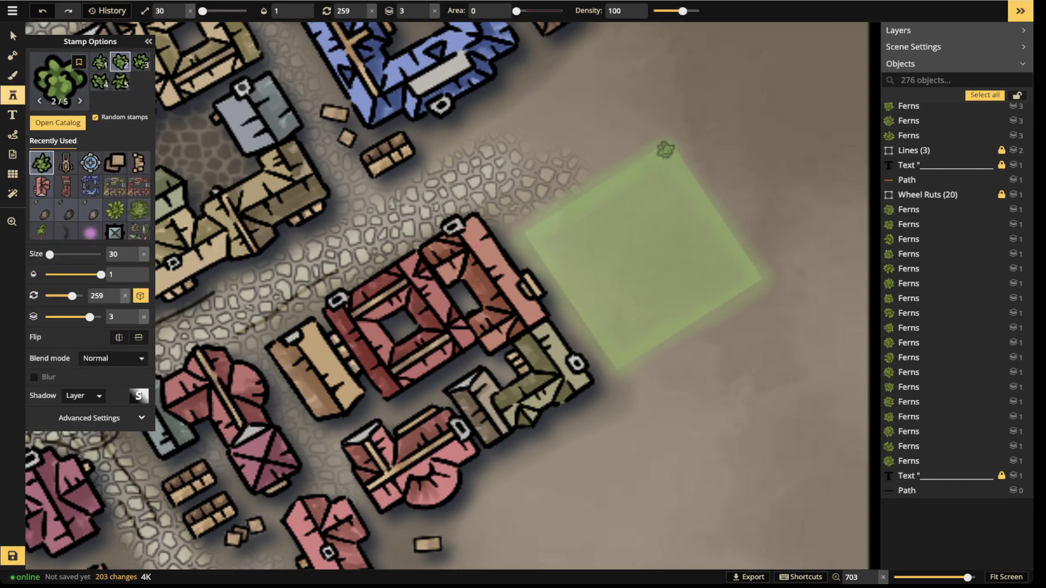
click(667, 151)
click(647, 163)
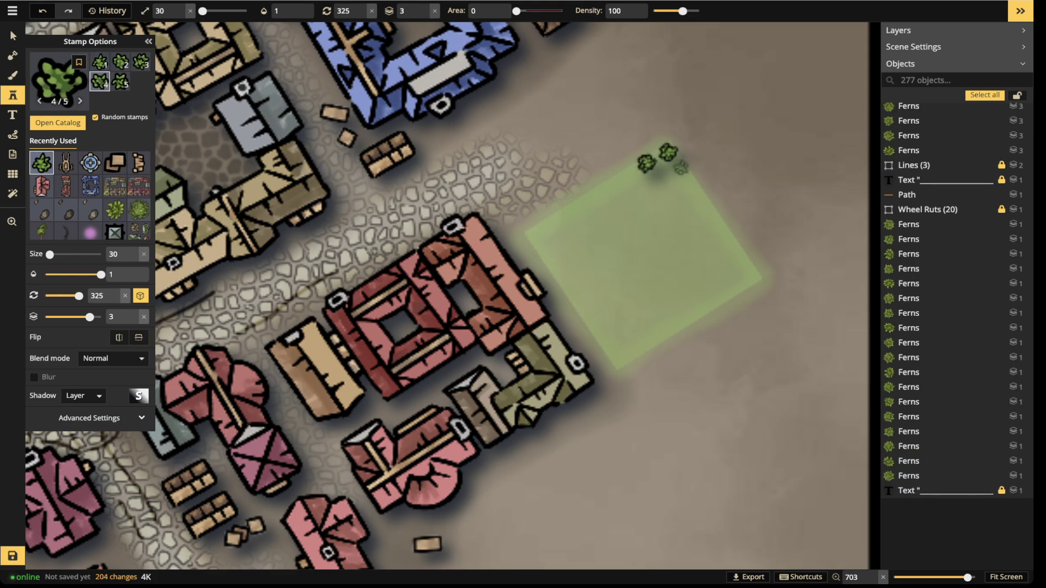
click(680, 166)
click(533, 232)
click(550, 221)
click(544, 252)
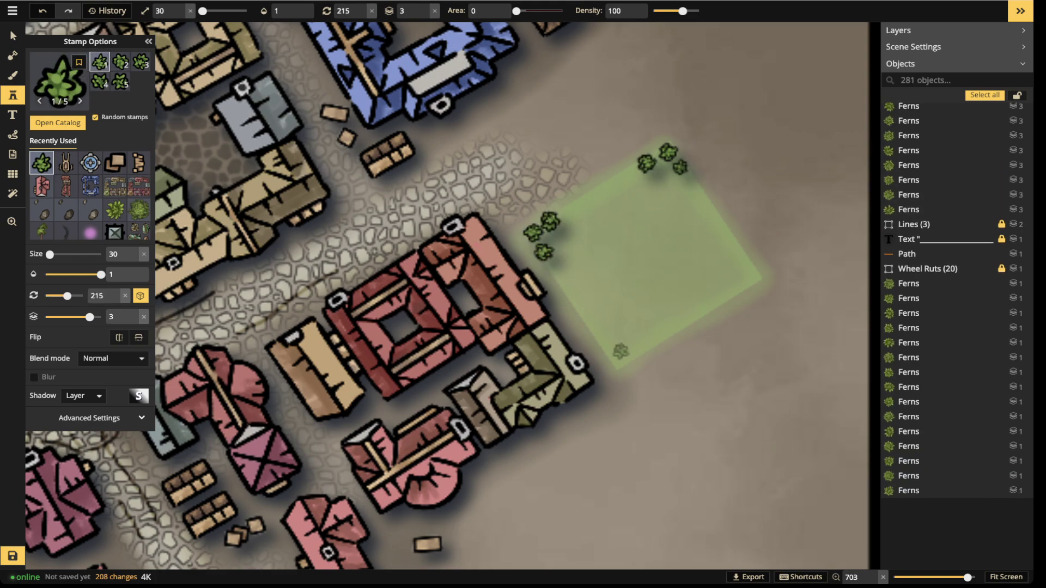
click(607, 344)
click(618, 361)
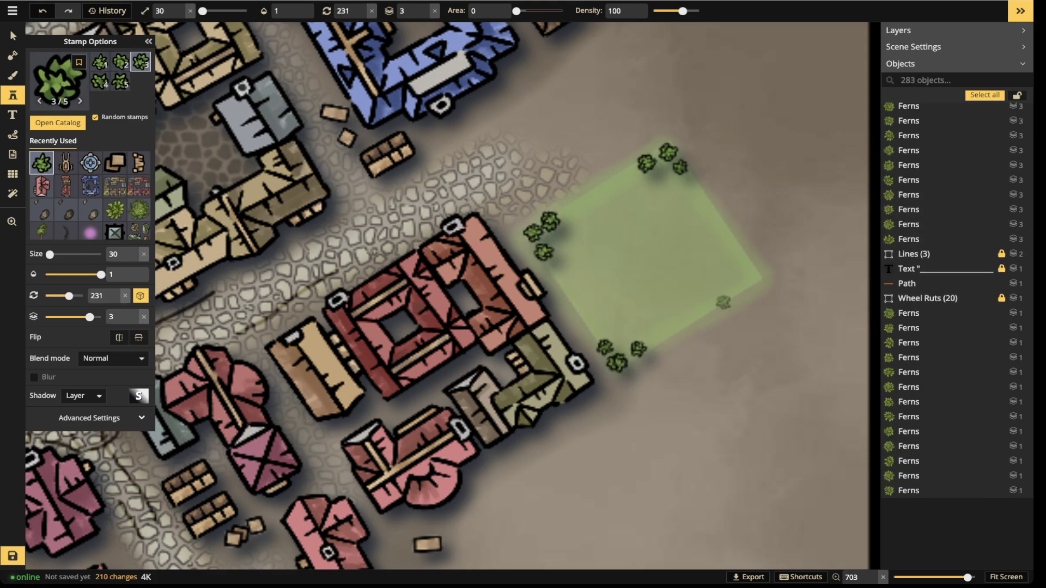
click(753, 283)
click(744, 262)
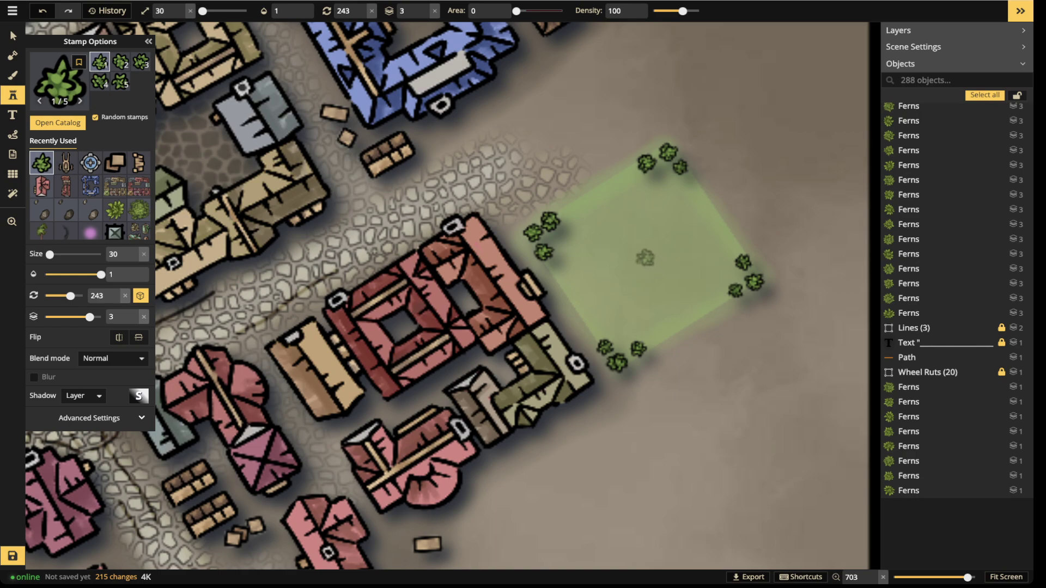
Clear the BUSH search in the stamp catalog and choose the round, dark green tree set from Foliage
scroll(645, 258, down, 1)
key(space)
drag(449, 222, 537, 378)
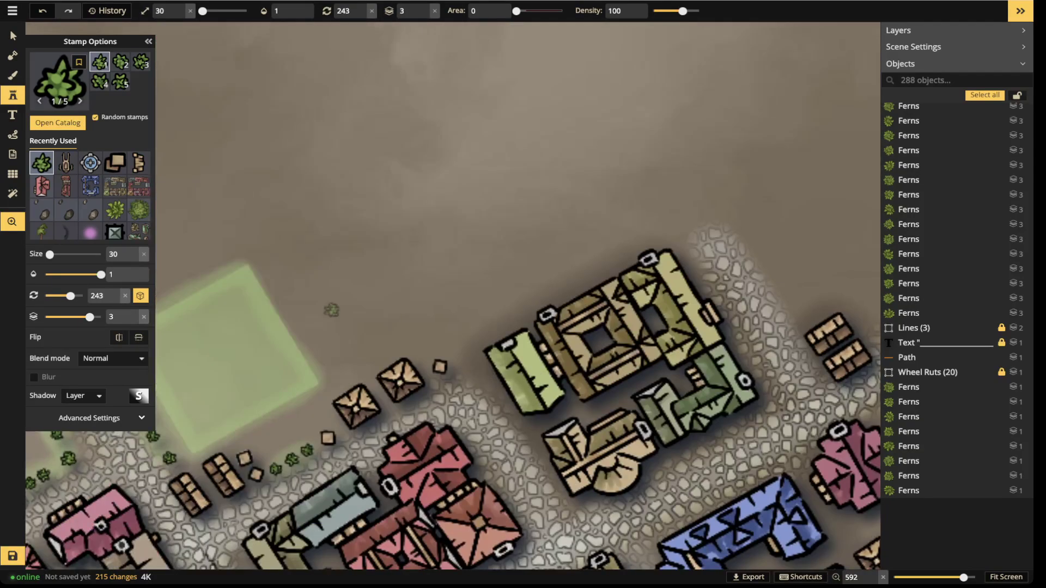
drag(331, 309, 565, 259)
scroll(371, 274, up, 2)
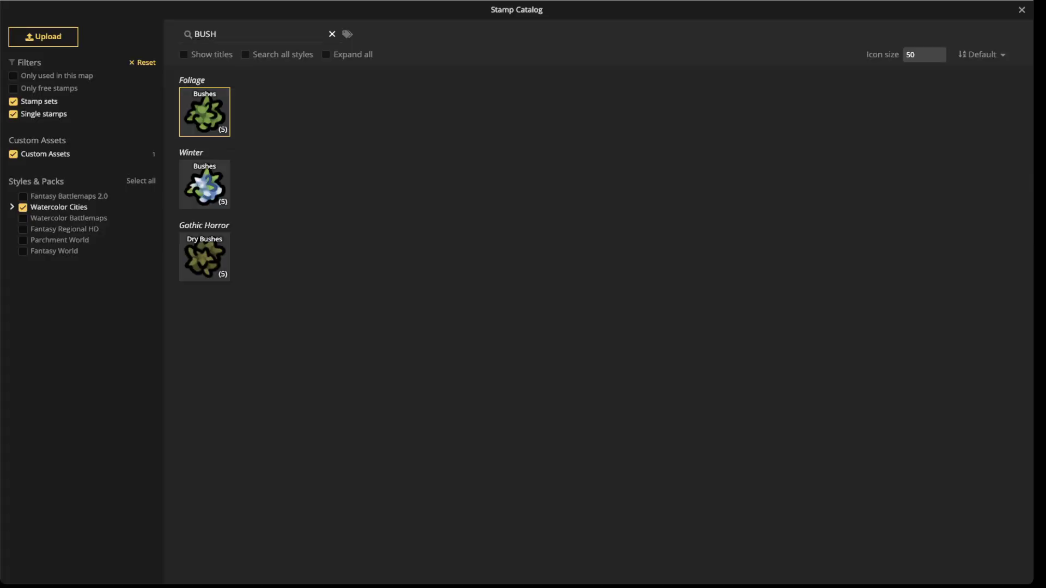
click(332, 34)
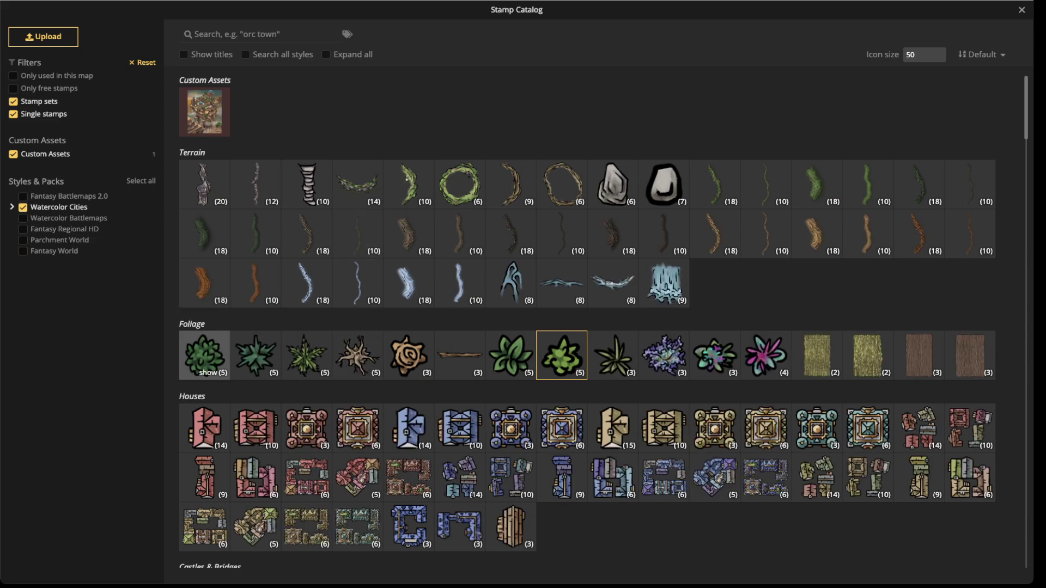
click(205, 355)
Stamp a tree at size 30 on each of the four corners of the northern green field
scroll(389, 301, up, 2)
click(364, 288)
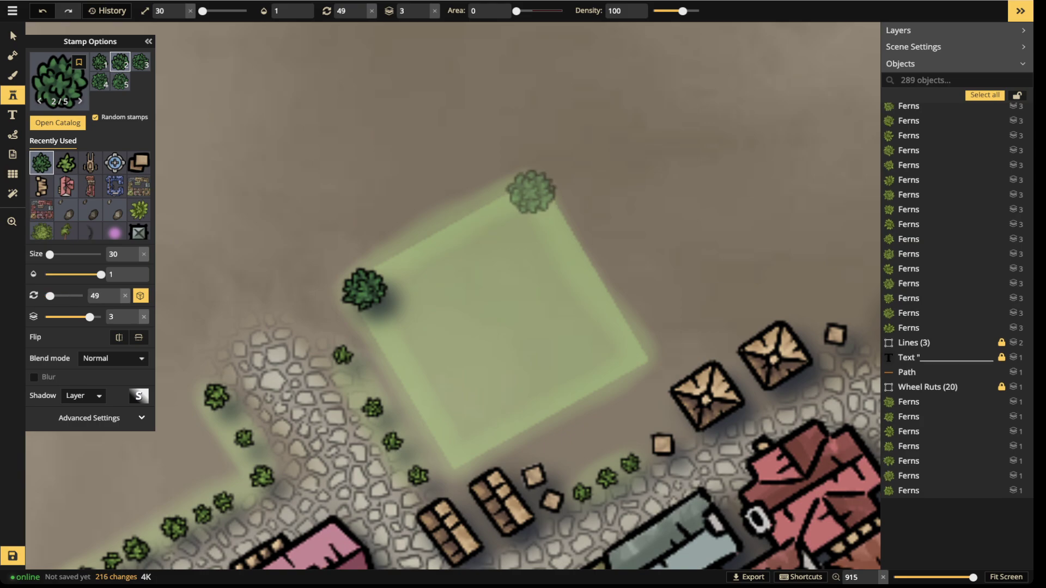
click(529, 190)
key(bracketleft)
key(bracketright)
key(Left)
click(619, 349)
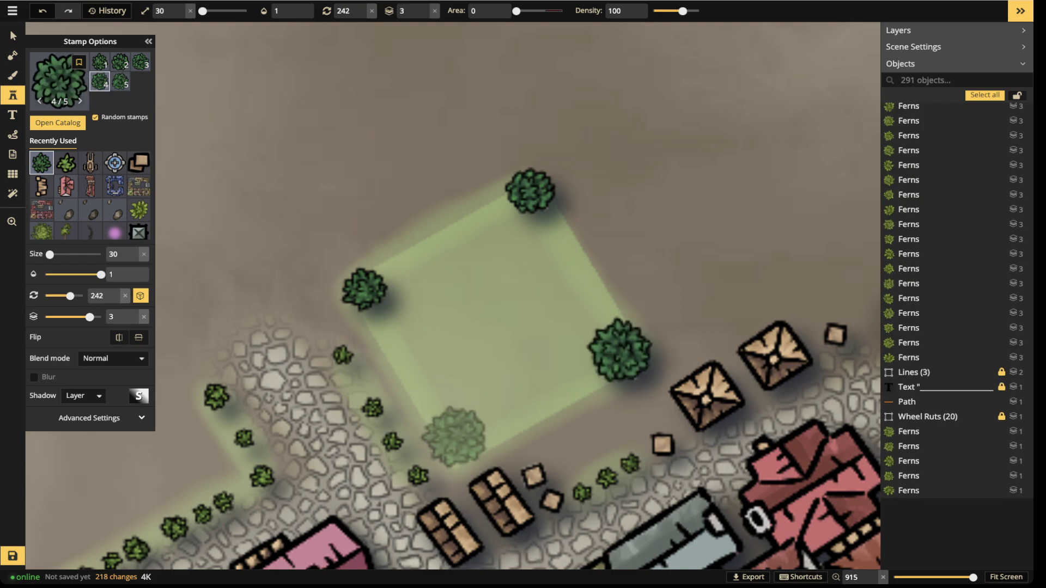
click(454, 437)
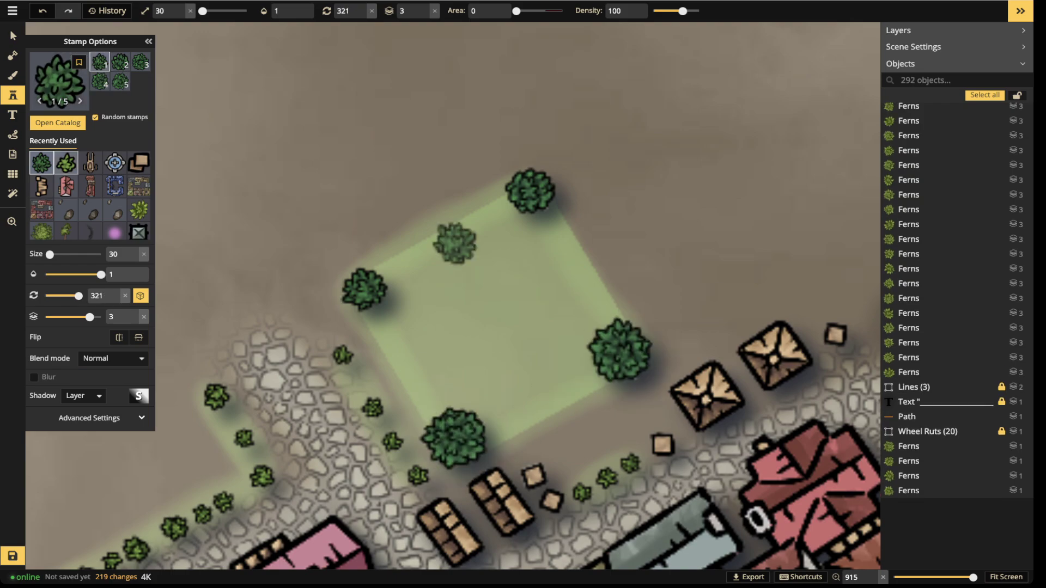
Scatter bush stamps at size 20 on layer 1 along all four edges of the northern field between the trees
click(456, 242)
click(424, 14)
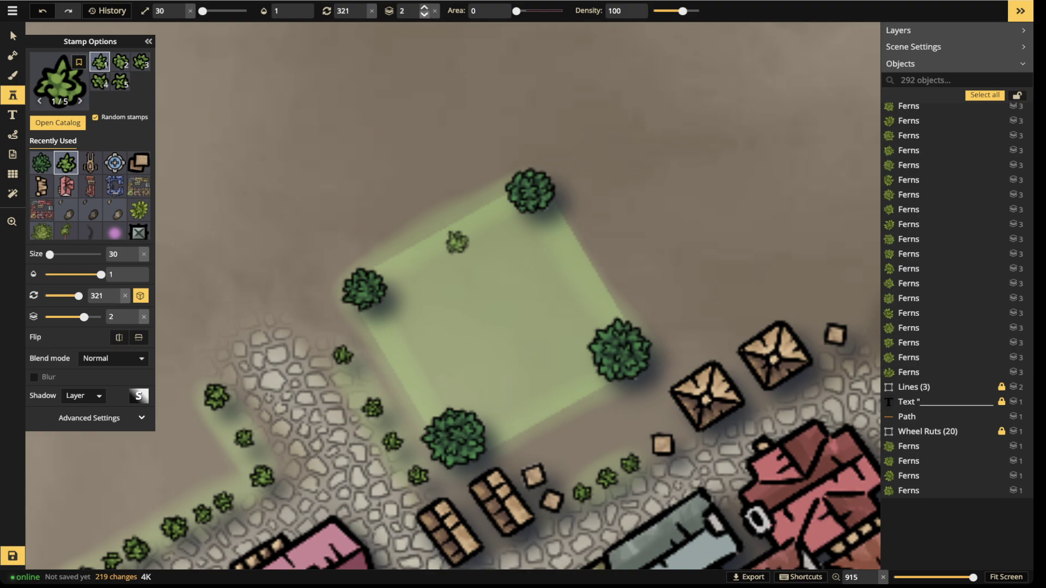
click(425, 14)
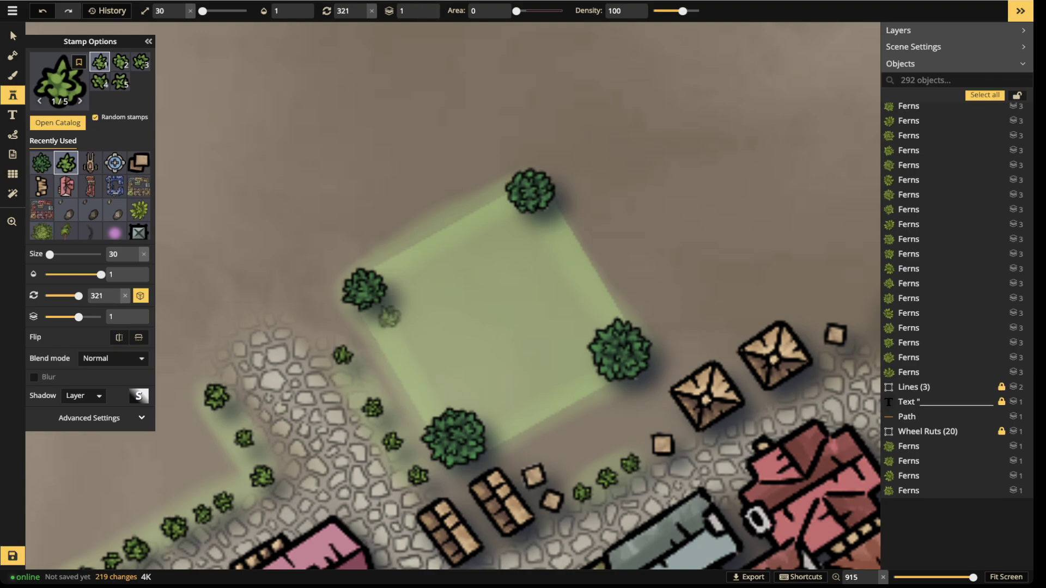
scroll(367, 305, down, 2)
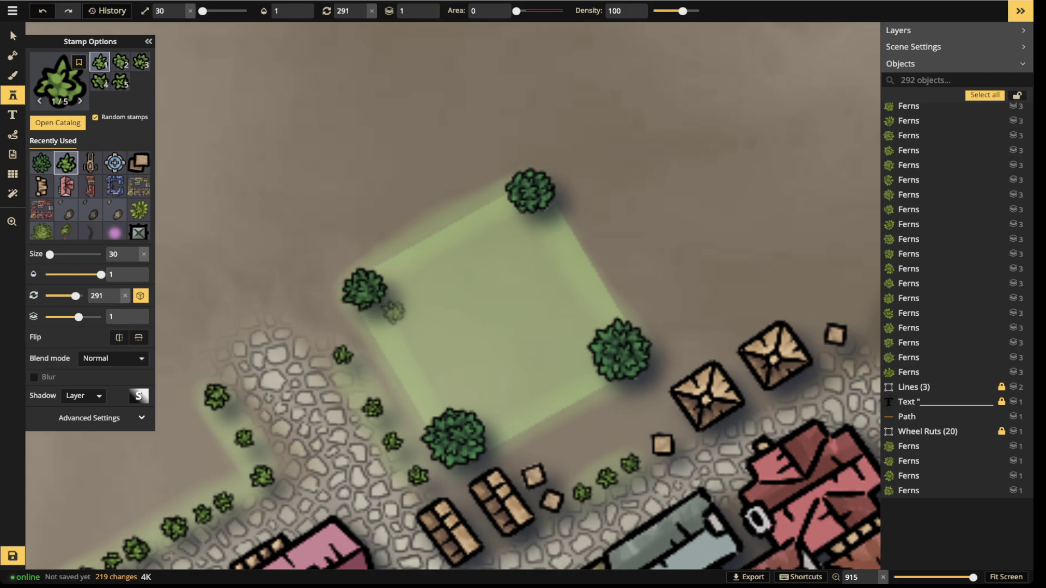
scroll(396, 315, down, 1)
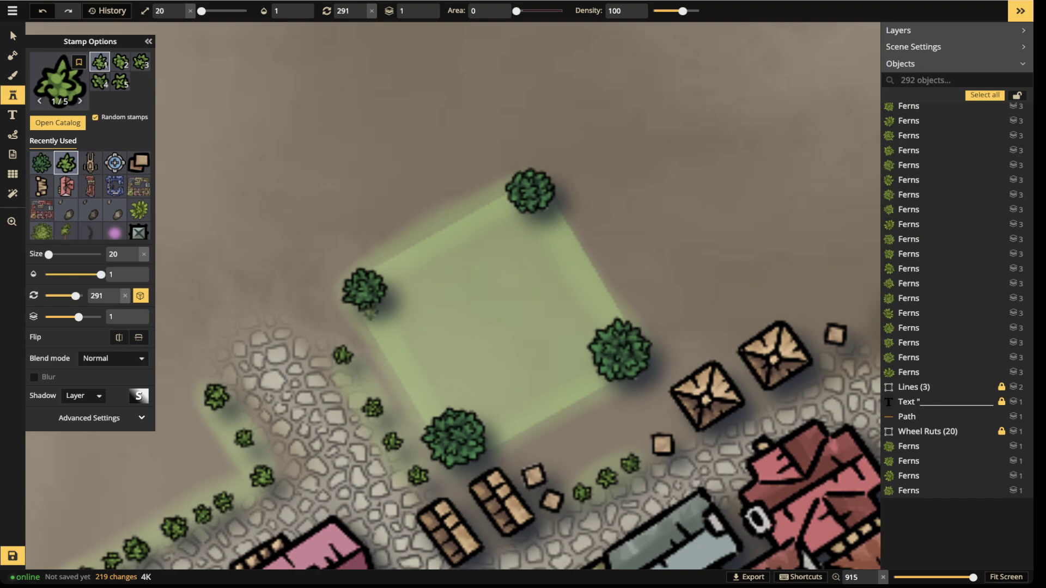
drag(375, 320, 421, 399)
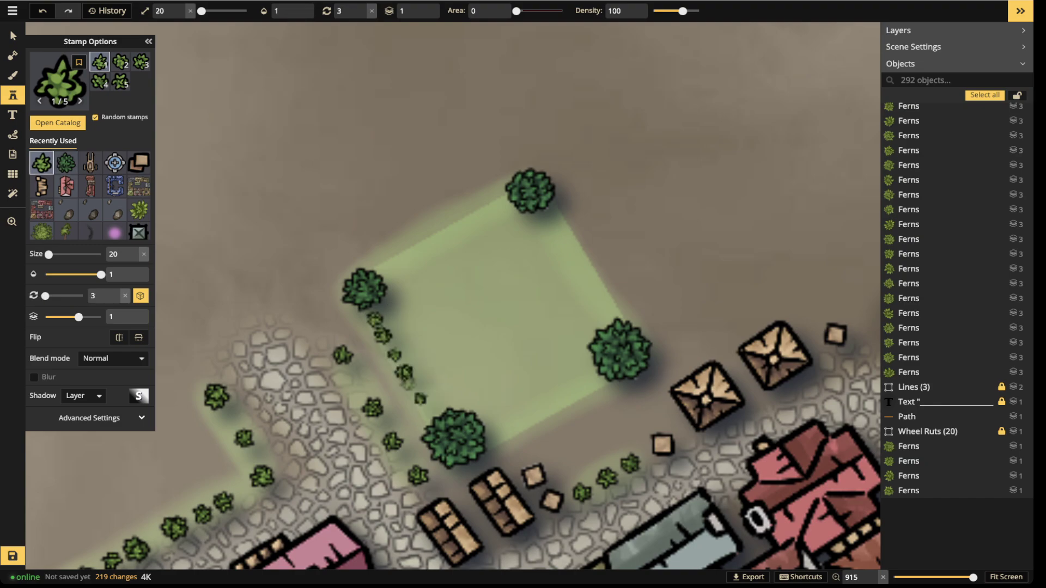
drag(391, 264, 490, 206)
drag(554, 216, 602, 296)
mouse_move(506, 435)
mouse_down()
mouse_move(575, 391)
mouse_move(592, 368)
mouse_up()
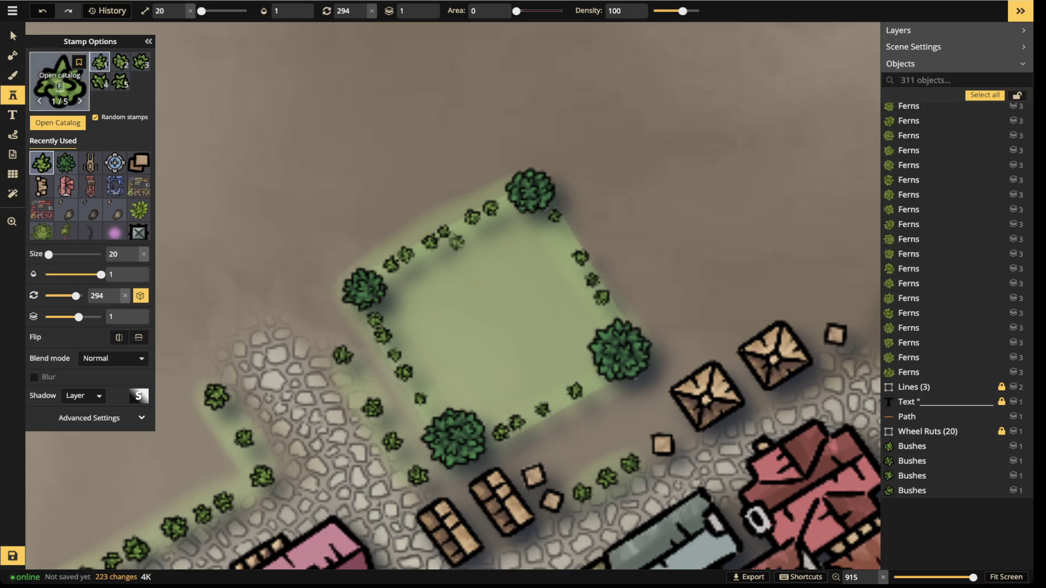
Choose the Flowerbeds stamp set from the catalog's Details section and preview its round and rectangular variants over the northern field
click(60, 77)
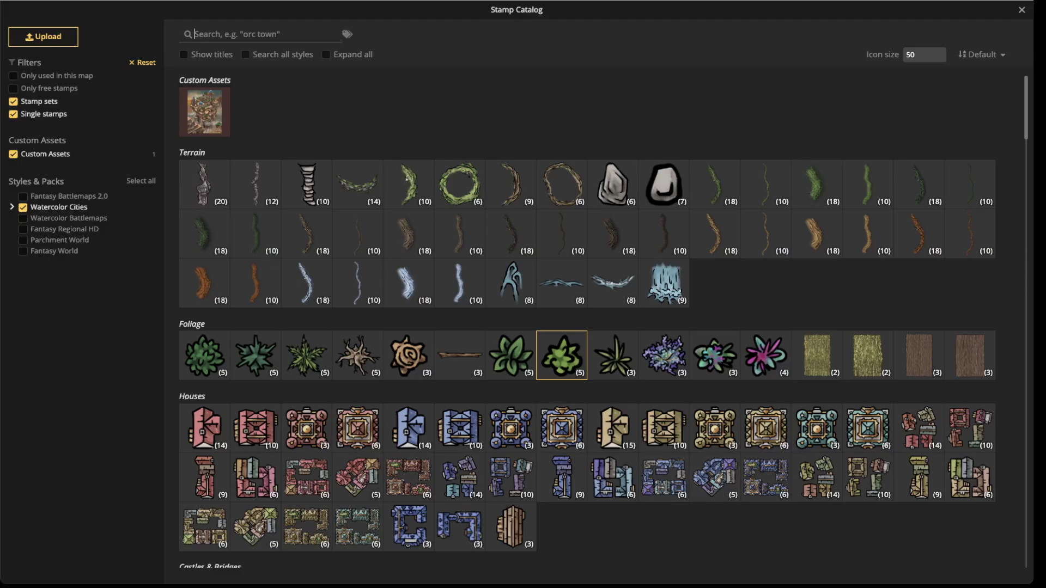
scroll(407, 179, down, 3)
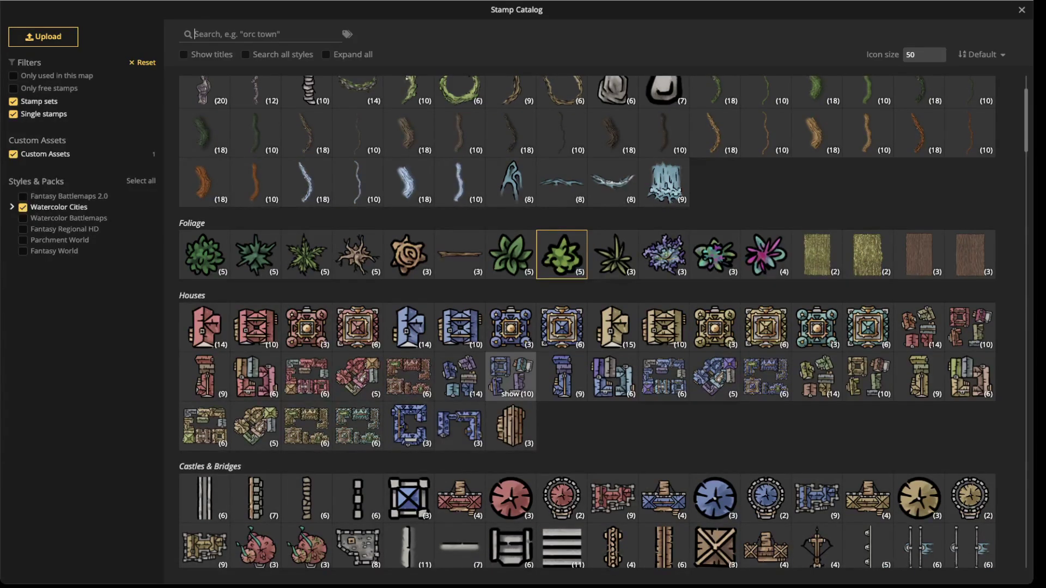
scroll(715, 327, down, 5)
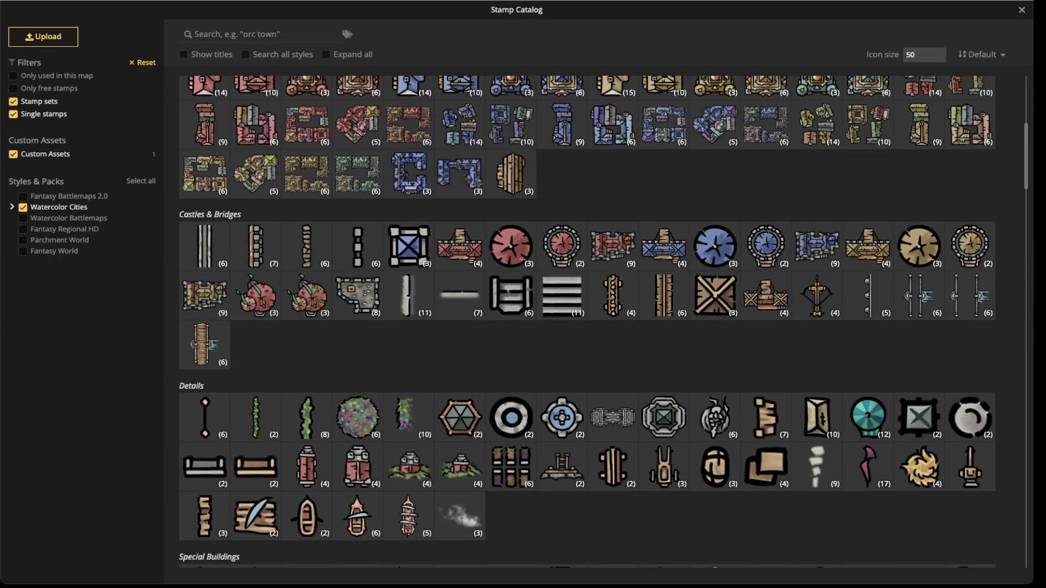
click(357, 417)
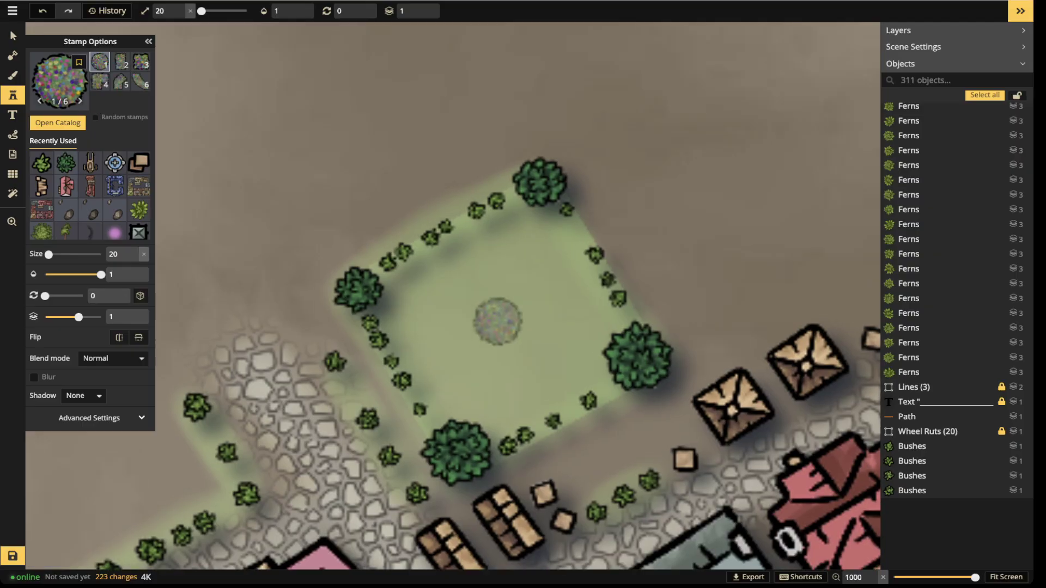
scroll(496, 322, up, 2)
scroll(496, 325, down, 1)
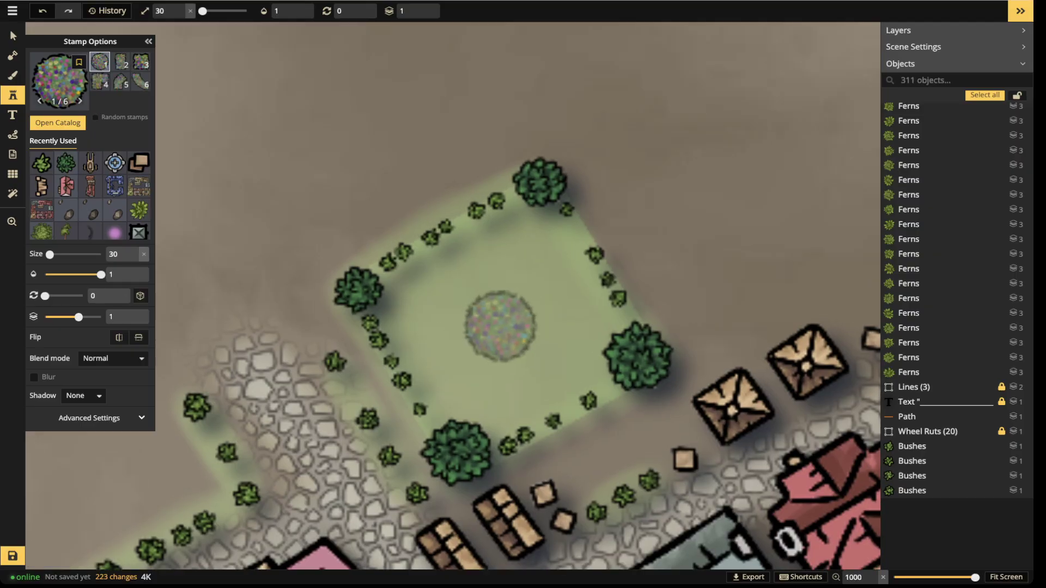
key(2)
key(bracketright)
key(bracketright)
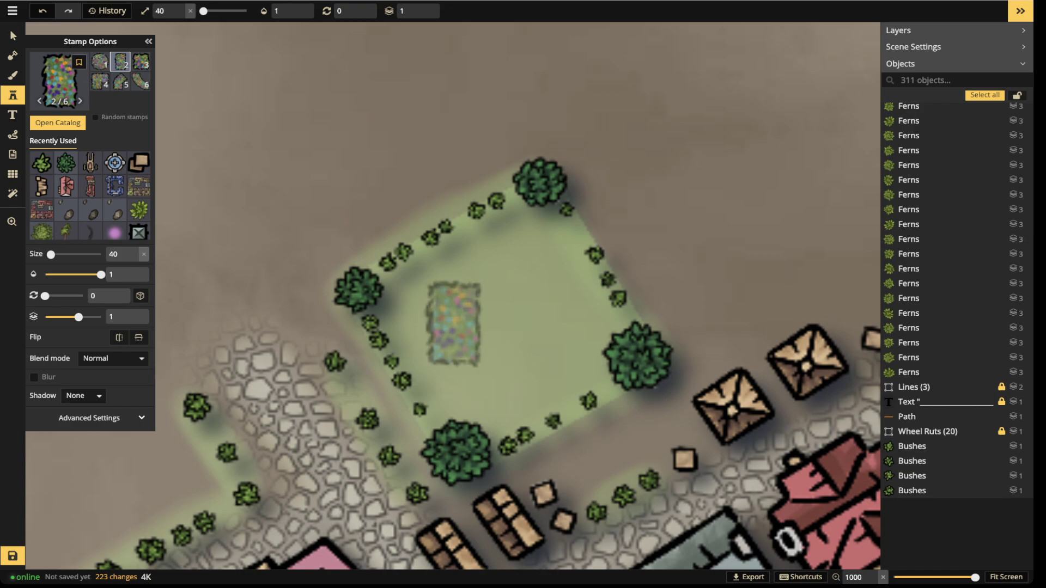
Place four square flowerbeds, third variant, at size 40 and rotation 330 near the inner corners of the northern field
key(3)
key(bracketright)
key(comma)
key(period)
key(bracketleft)
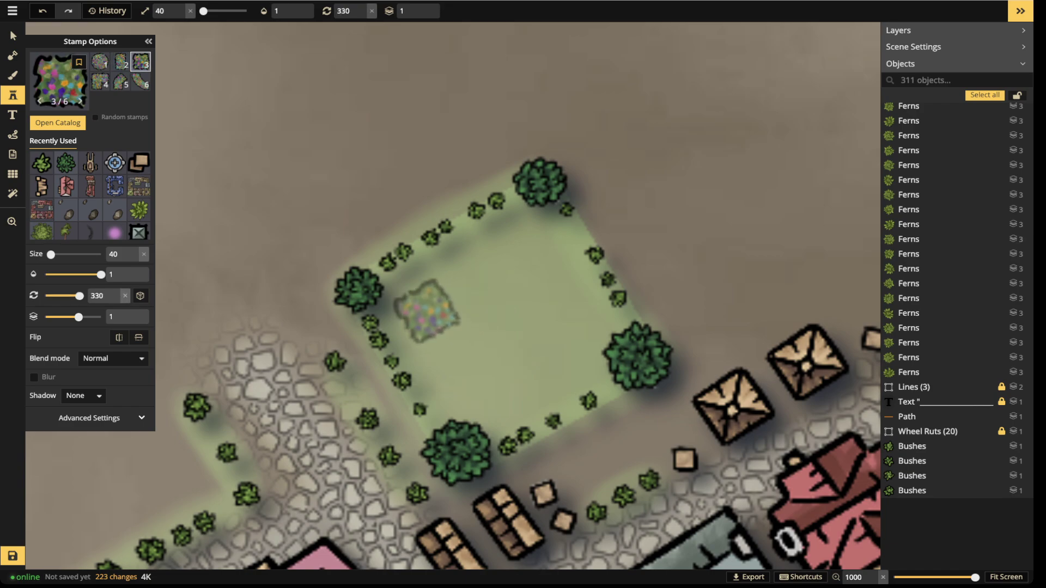
click(427, 311)
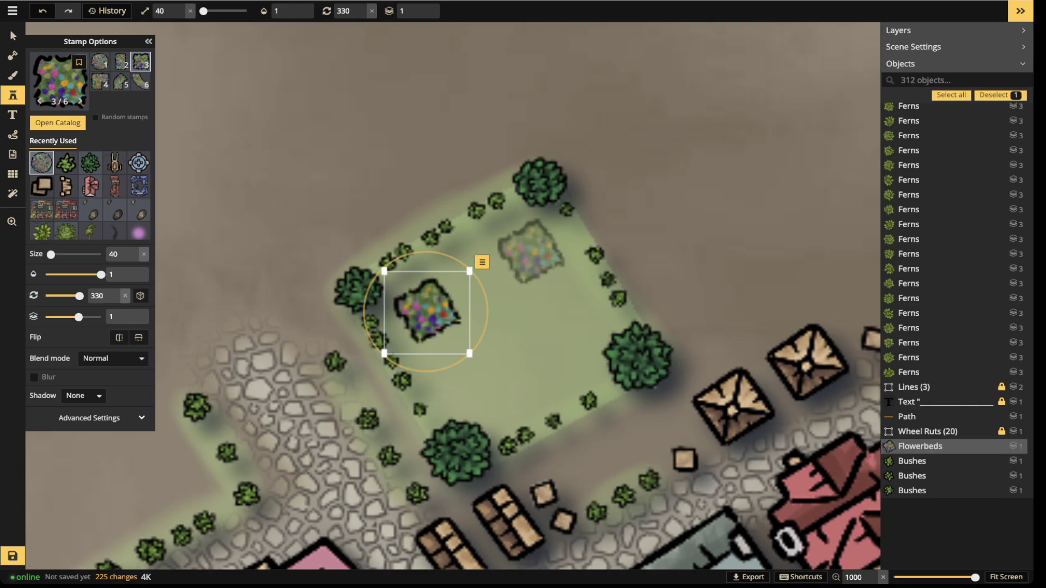
click(531, 252)
click(582, 338)
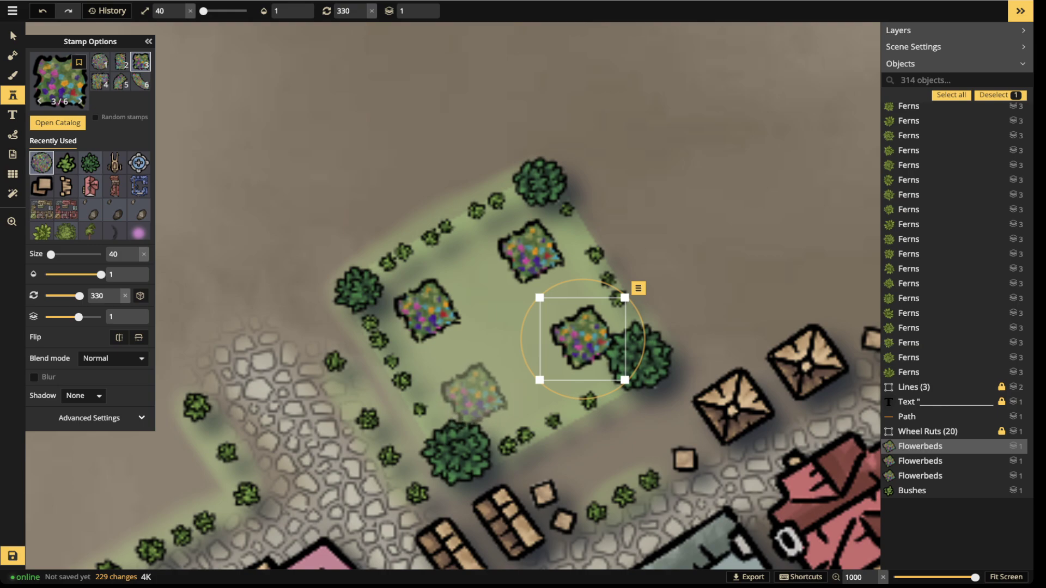
click(475, 394)
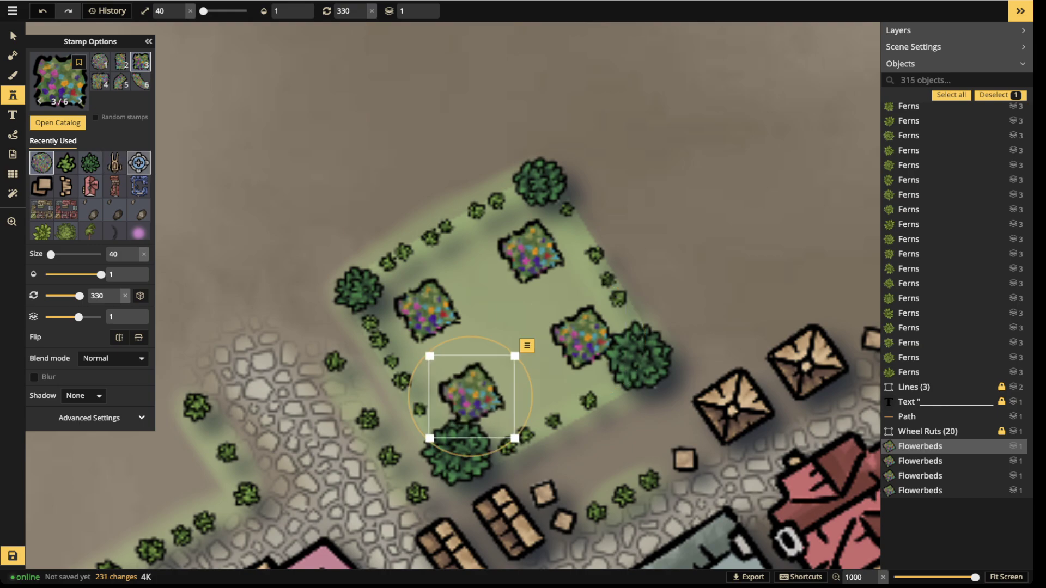
Place a fountain stamp at size 40 and rotation 45 in the centre between the four flowerbeds
click(138, 162)
scroll(503, 323, up, 2)
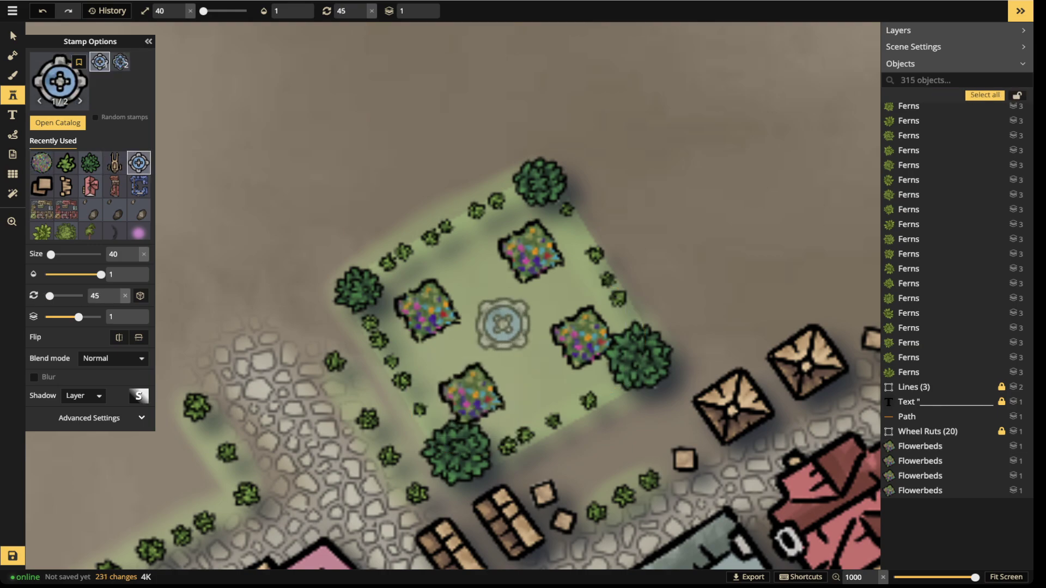
click(502, 324)
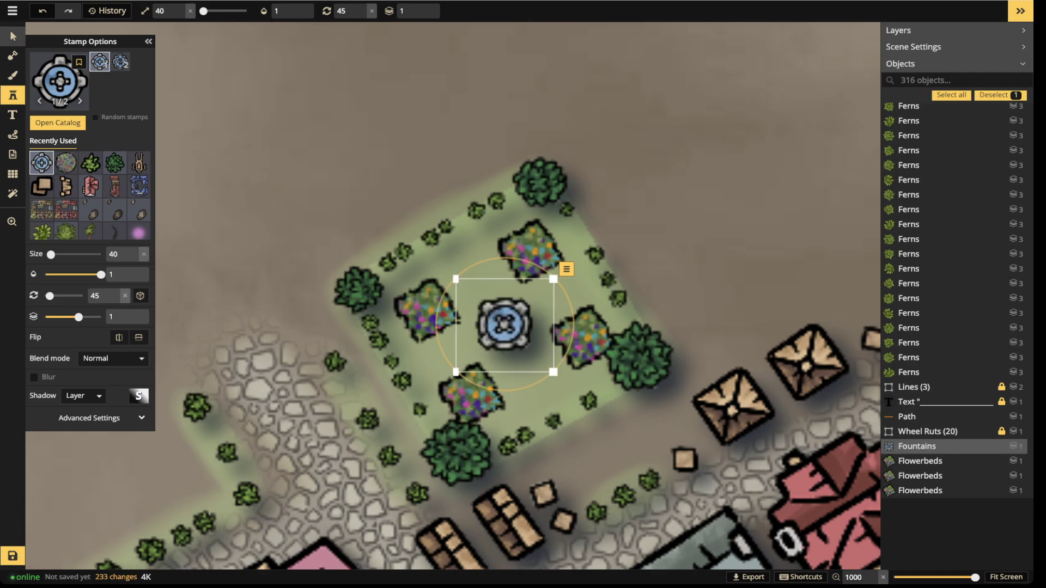
click(13, 36)
scroll(289, 194, down, 3)
scroll(414, 281, up, 2)
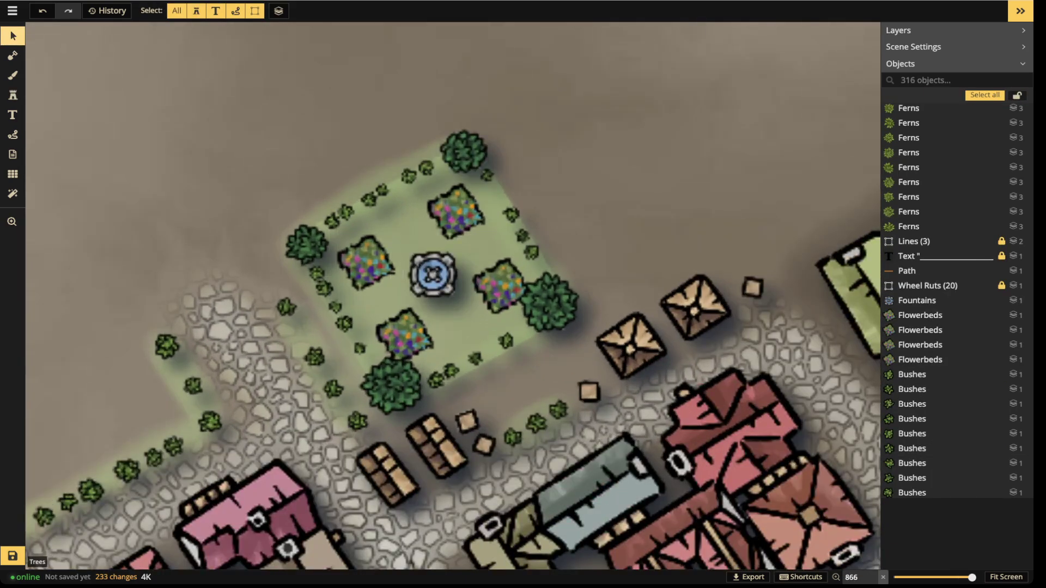
Set up the foreground brush with the recently used light grey cobblestone texture, size 2 and opacity 0.28
click(12, 75)
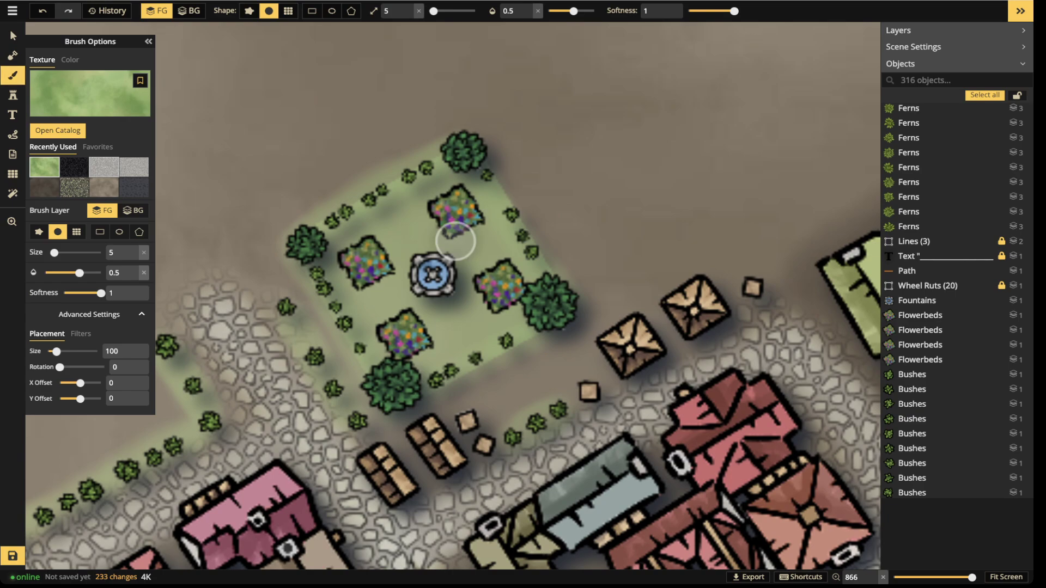
click(104, 167)
click(560, 10)
click(435, 10)
key(q)
key(q)
key(q)
key(q)
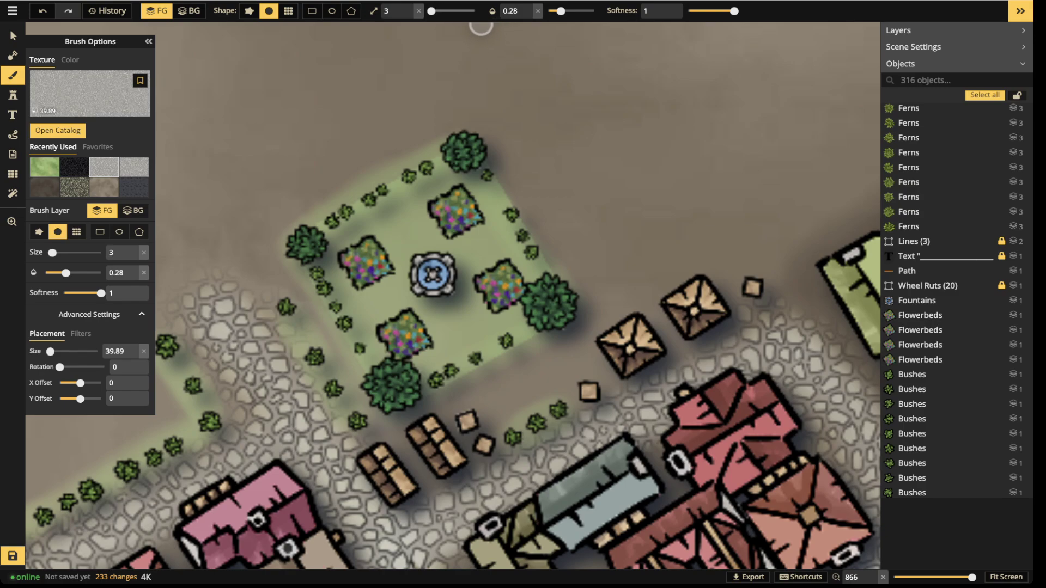
key(q)
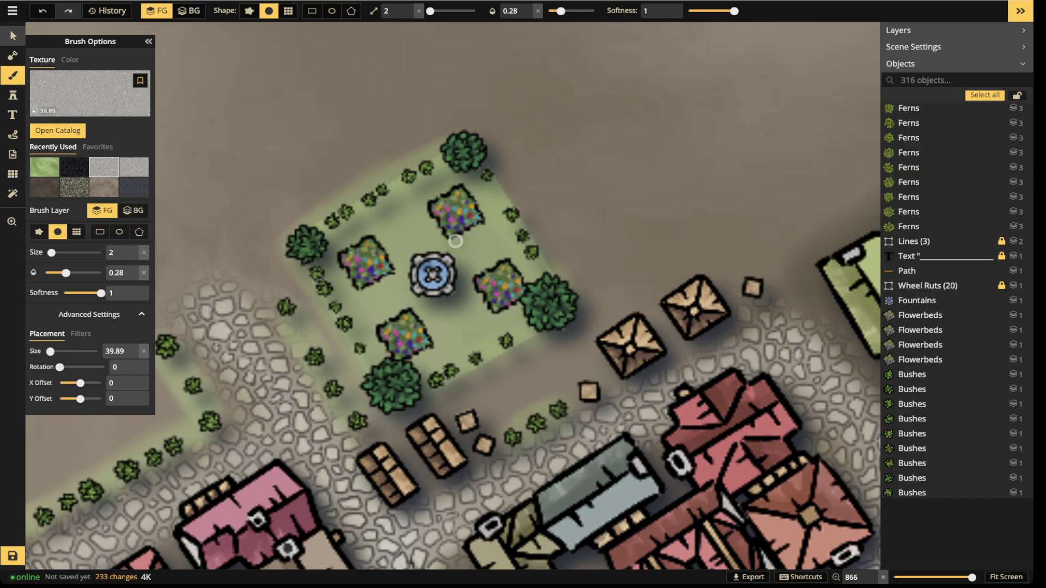
Delete three bushes blocking the path routes along the western and southern edges of the northern garden
click(13, 35)
click(314, 357)
key(Delete)
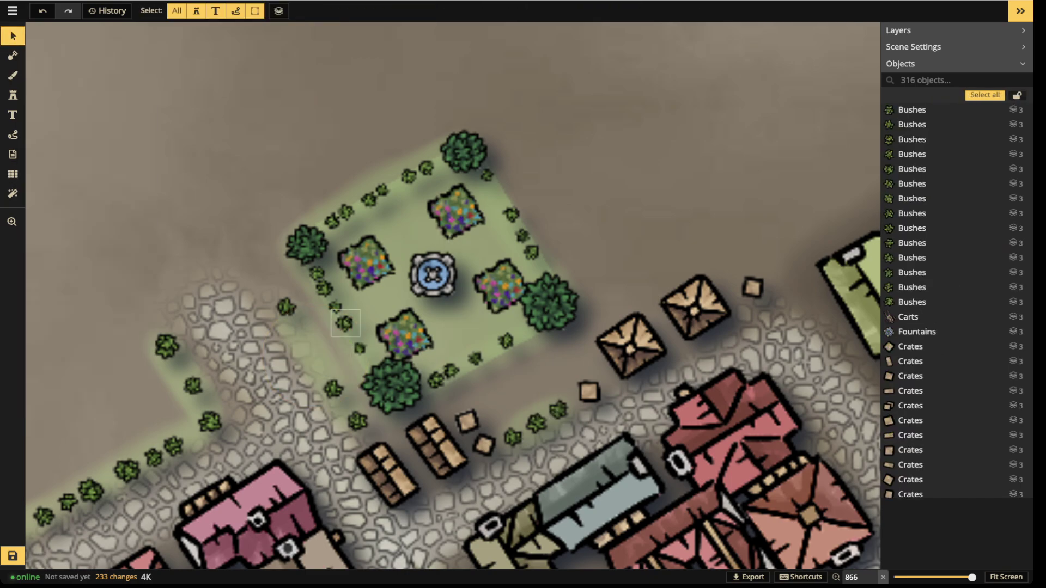
click(343, 323)
key(Delete)
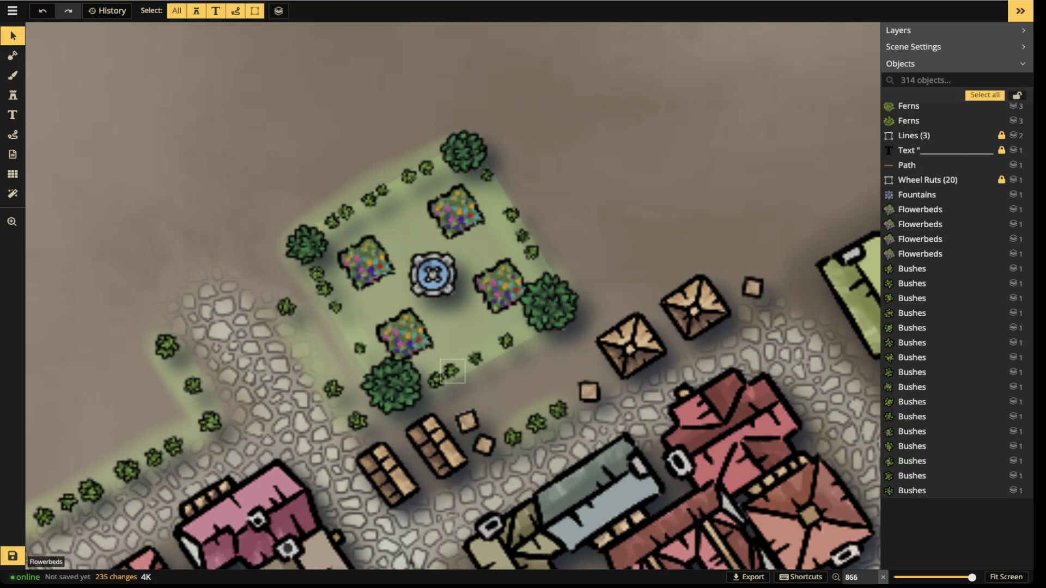
click(476, 359)
key(Delete)
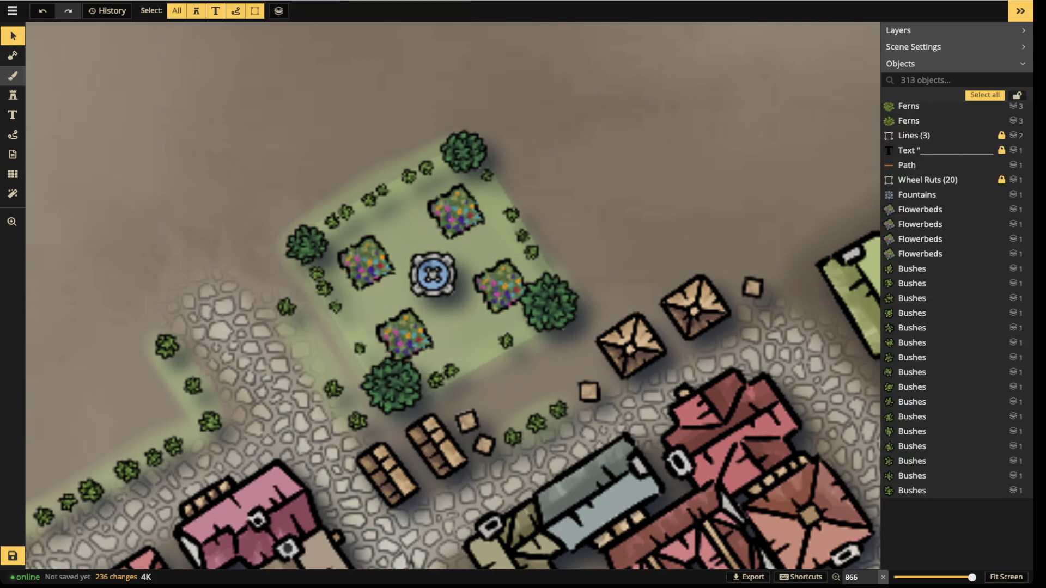
Paint faint cobblestone paths around the fountain and between the four flowerbeds, crossing the garden and reaching the surrounding streets
click(13, 75)
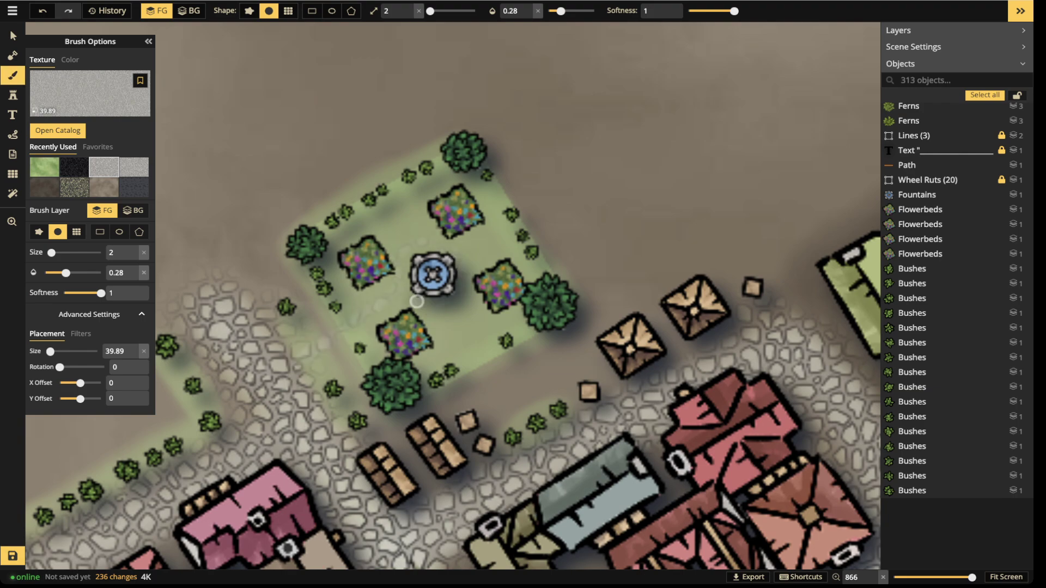
mouse_move(418, 248)
mouse_down()
mouse_move(458, 288)
mouse_move(420, 249)
mouse_move(477, 281)
mouse_move(415, 299)
mouse_move(456, 285)
mouse_up()
mouse_move(383, 310)
mouse_down()
mouse_move(271, 376)
mouse_move(442, 301)
mouse_move(535, 423)
mouse_move(472, 341)
mouse_move(528, 411)
mouse_move(505, 388)
mouse_up()
drag(462, 256, 476, 242)
mouse_move(416, 217)
mouse_down()
mouse_move(410, 241)
mouse_move(345, 266)
mouse_move(332, 260)
mouse_move(385, 211)
mouse_move(474, 174)
mouse_move(519, 262)
mouse_move(473, 167)
mouse_move(526, 311)
mouse_up()
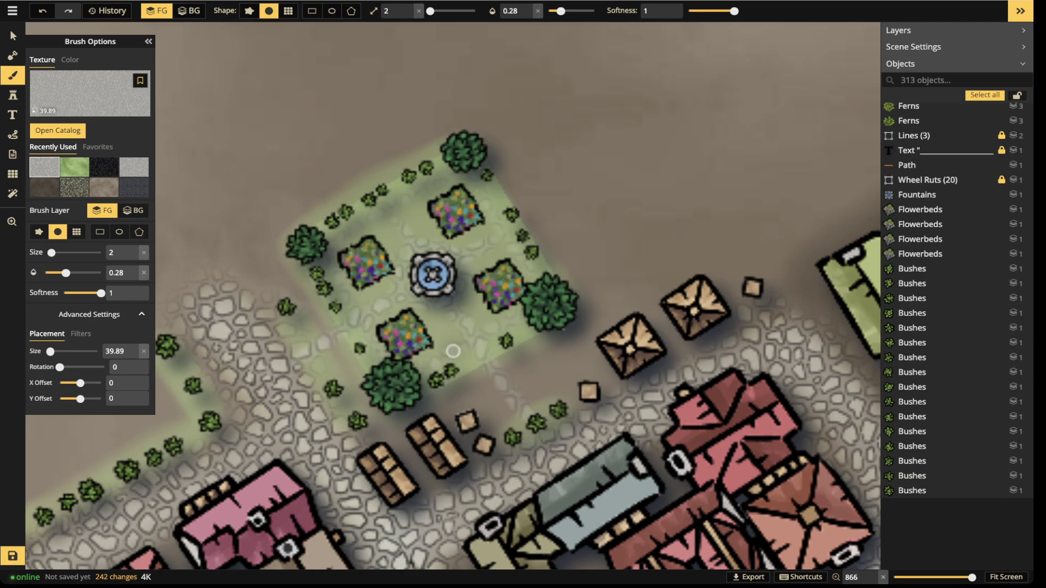
drag(457, 330, 369, 347)
Review the whole Watercolor Cities district, including the garden, streets and building blocks
scroll(305, 414, down, 3)
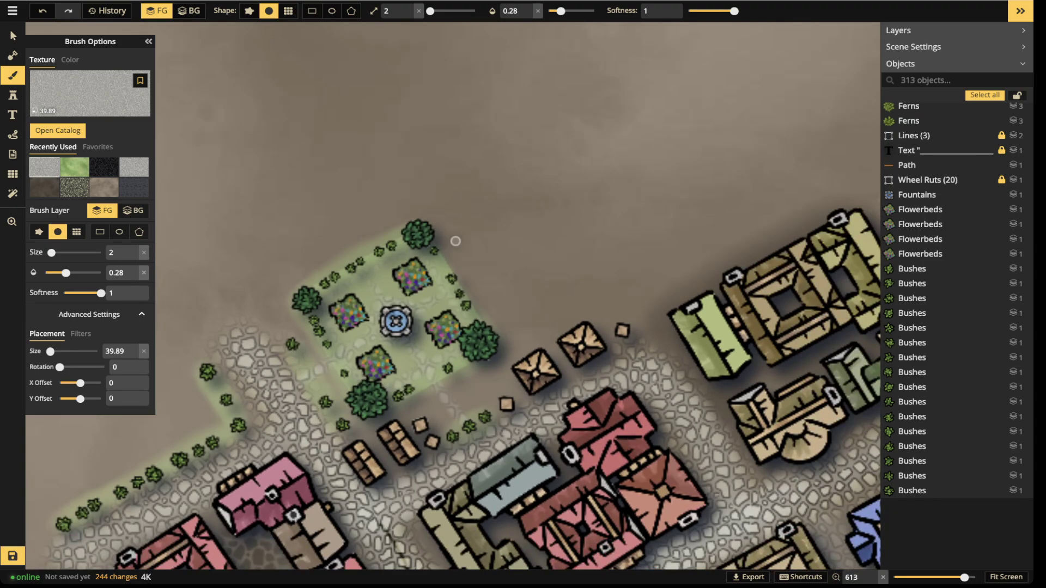
click(13, 35)
scroll(467, 304, down, 2)
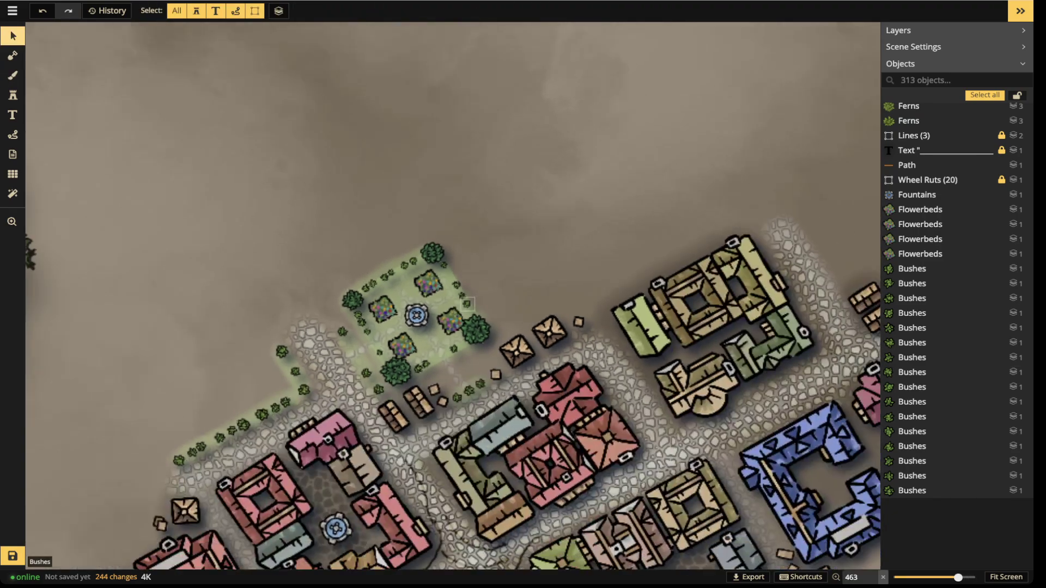
scroll(467, 304, down, 3)
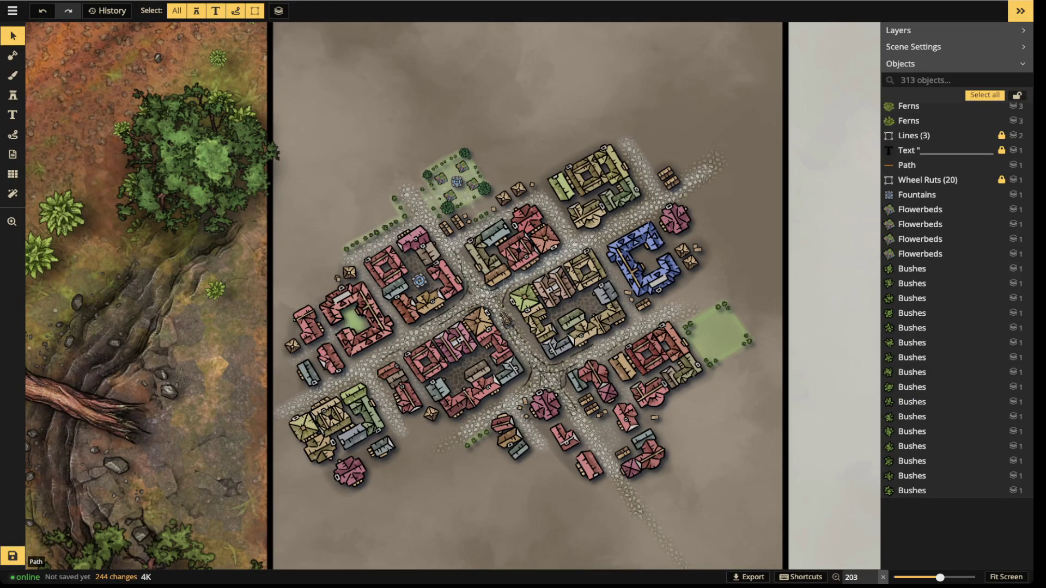
scroll(577, 360, down, 1)
drag(577, 360, 155, 145)
drag(136, 226, 471, 310)
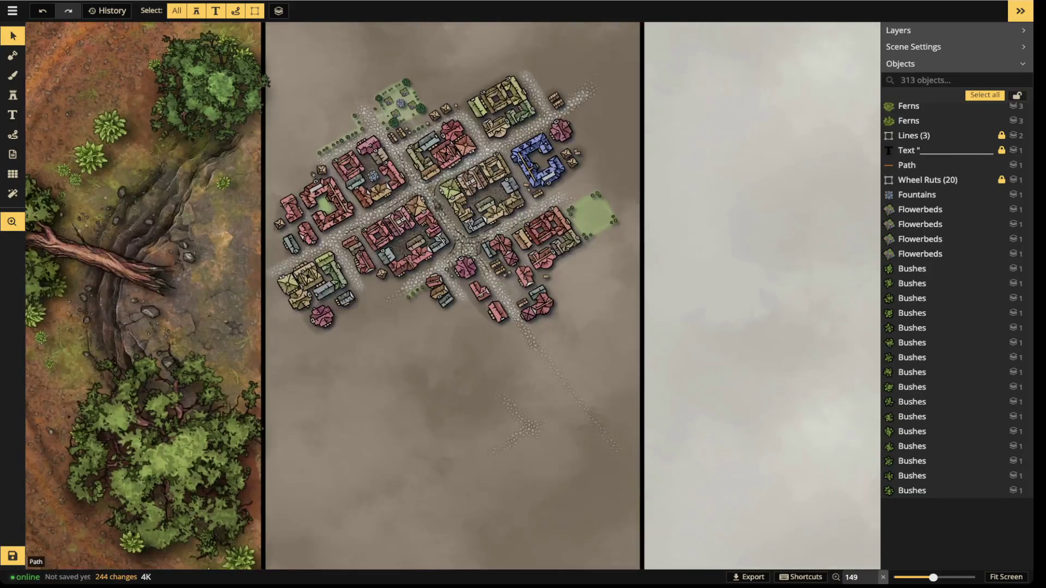
scroll(471, 310, up, 1)
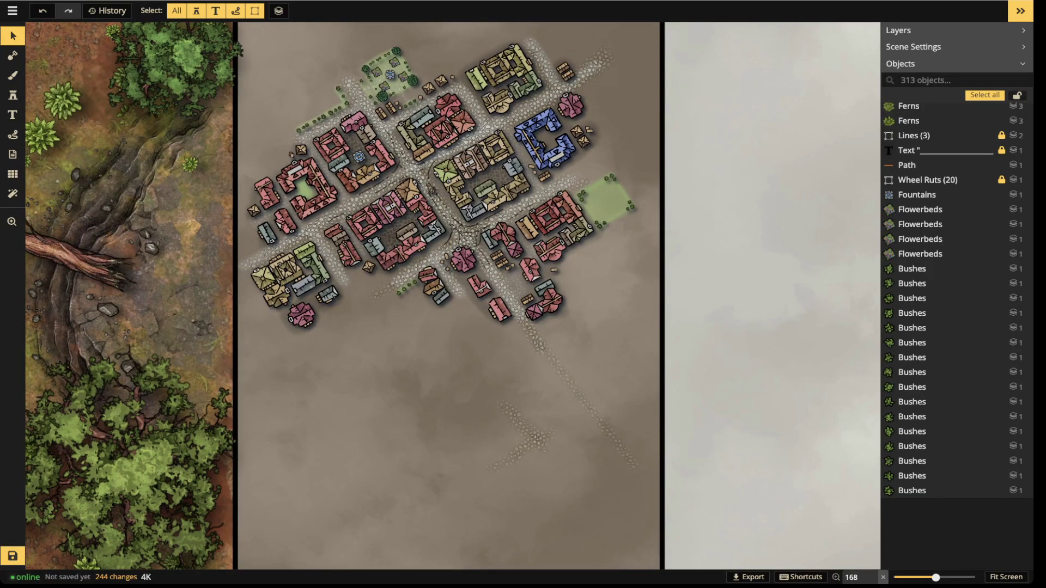
scroll(406, 311, up, 1)
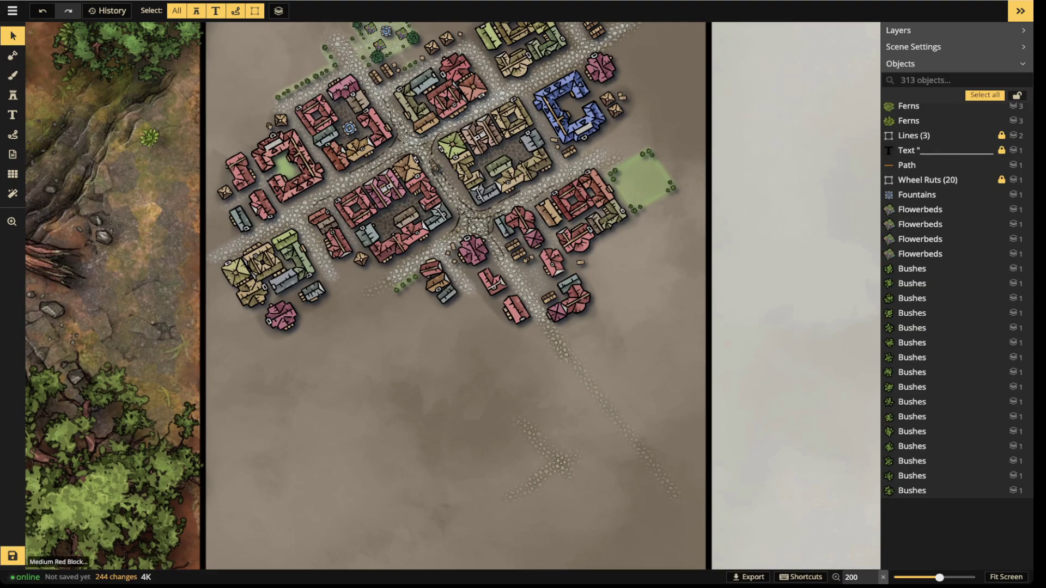
scroll(453, 295, up, 1)
drag(493, 264, 496, 467)
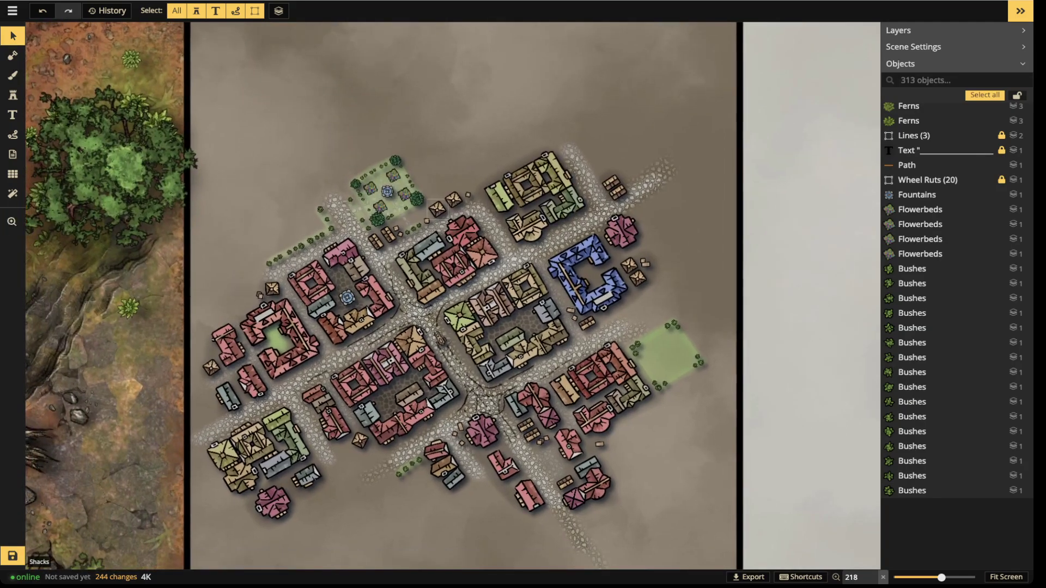
scroll(446, 215, down, 3)
drag(458, 256, 428, 299)
key(space)
key(space)
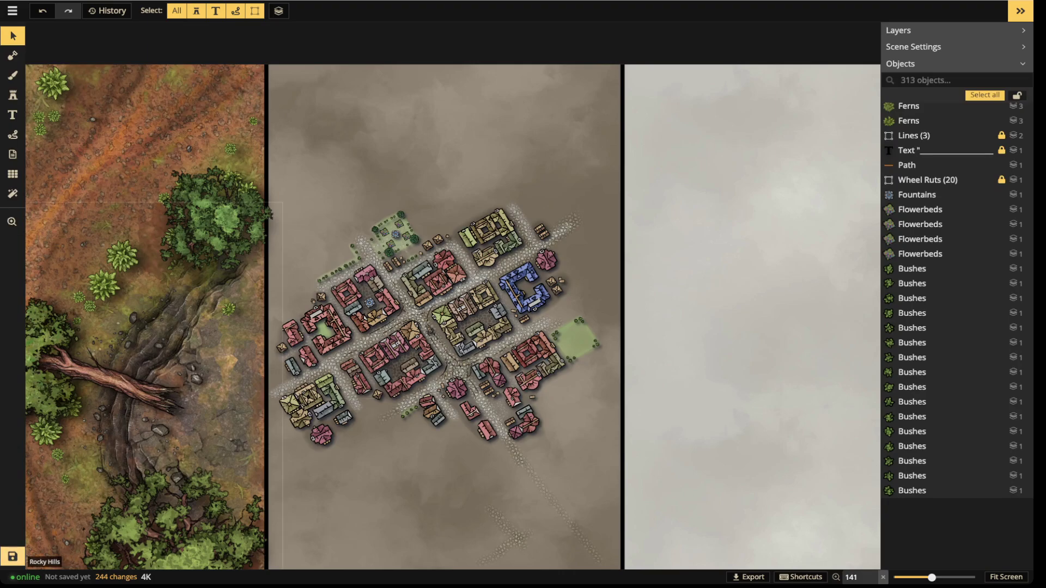
Save the map and look over the finished panels and the empty Fantasy Regional panel
key(ctrl+s)
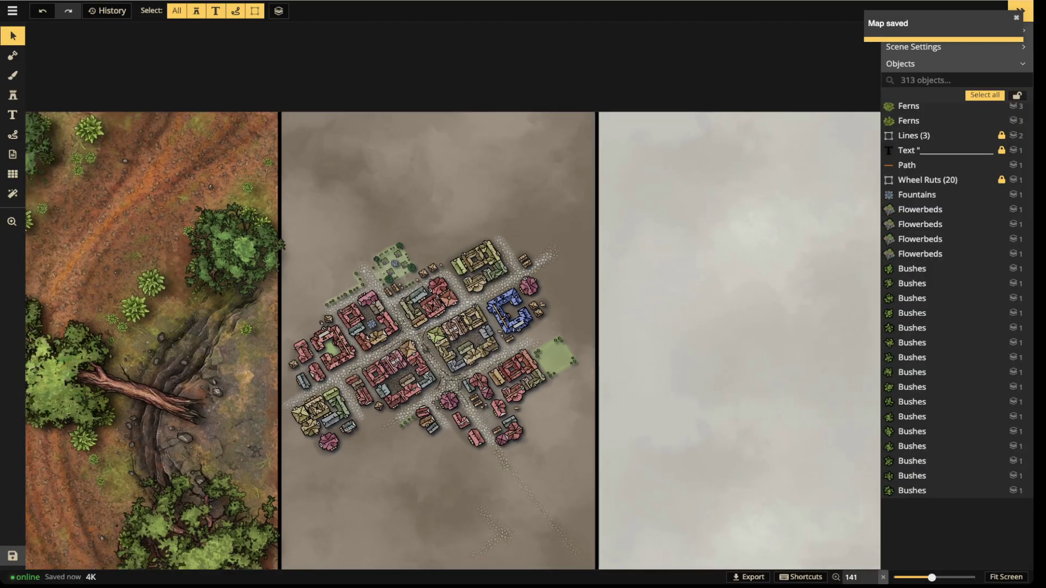
key(space)
drag(627, 371, 323, 203)
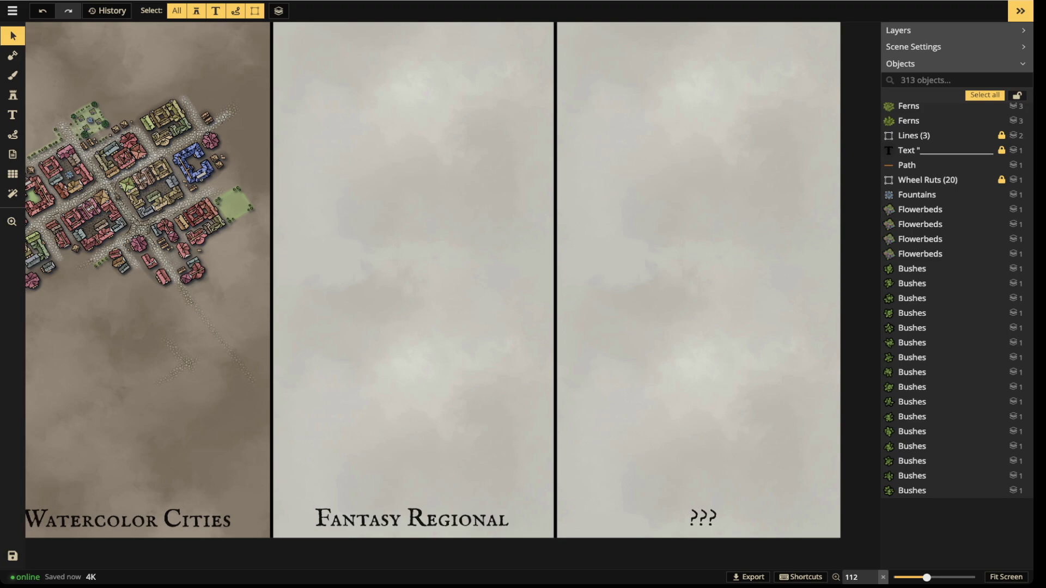
scroll(295, 368, down, 2)
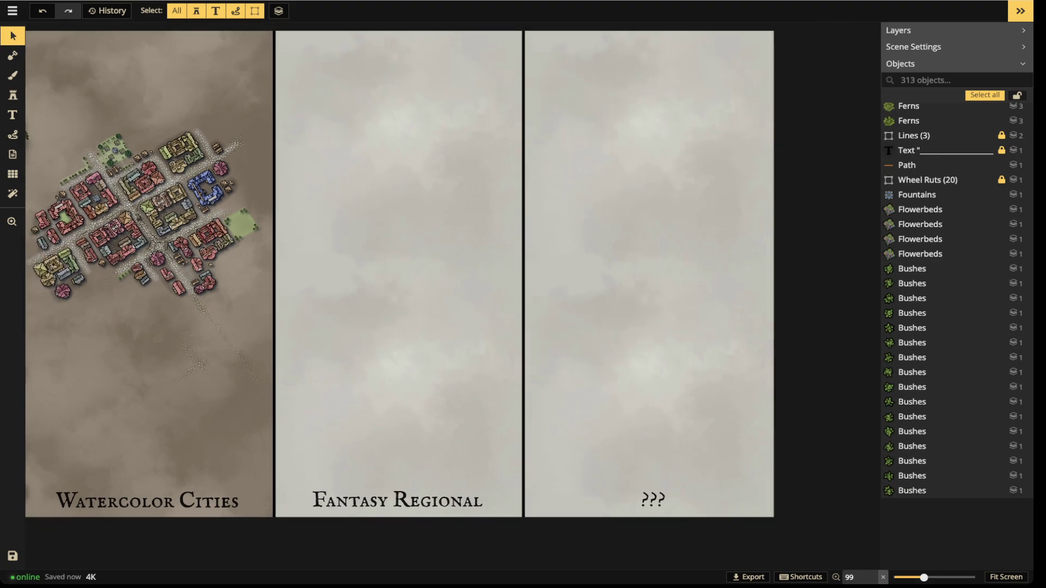
drag(295, 368, 529, 389)
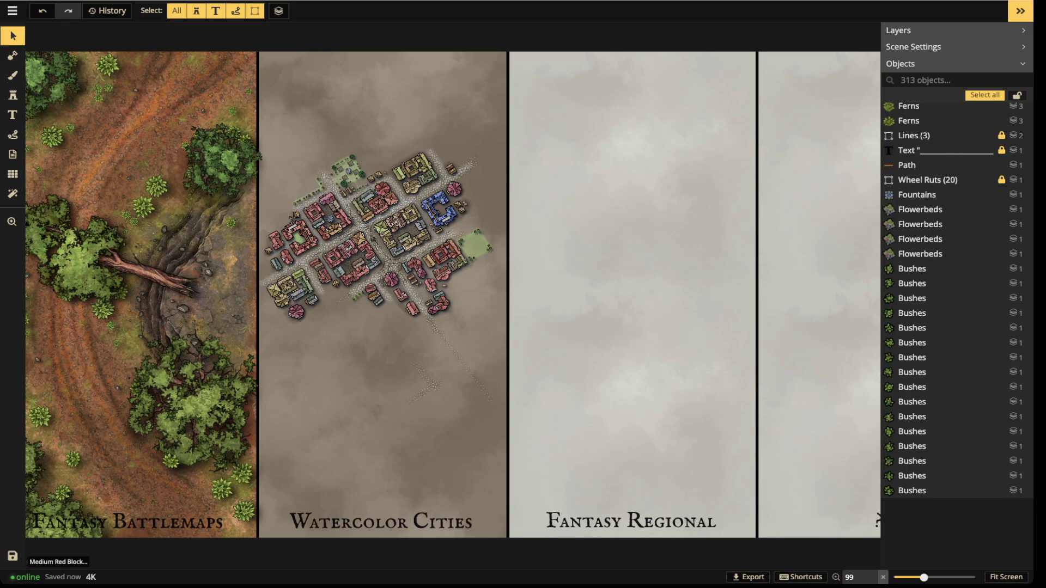
scroll(373, 226, up, 2)
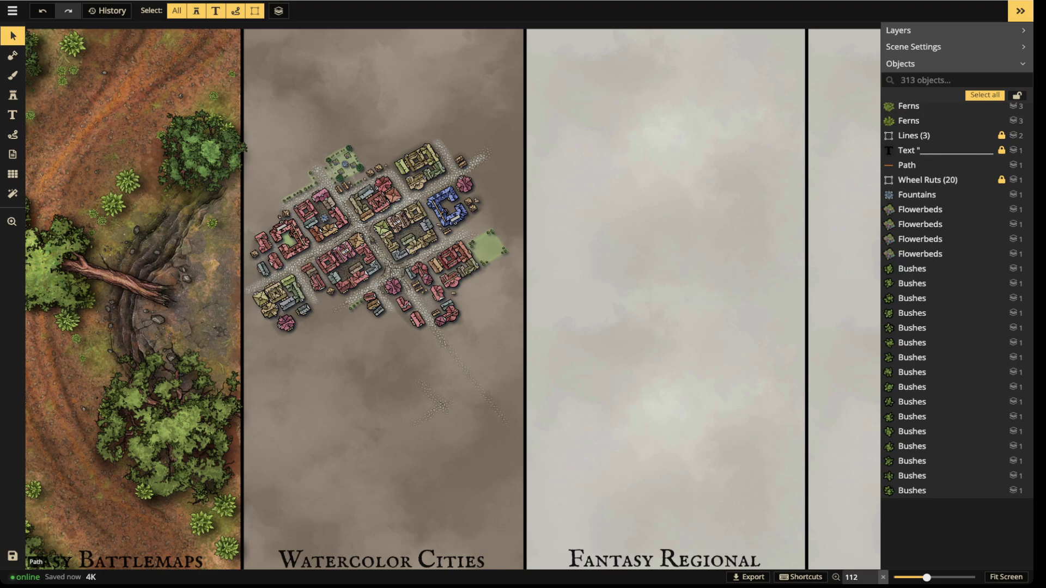
scroll(406, 286, down, 1)
scroll(406, 289, up, 2)
drag(409, 289, 158, 250)
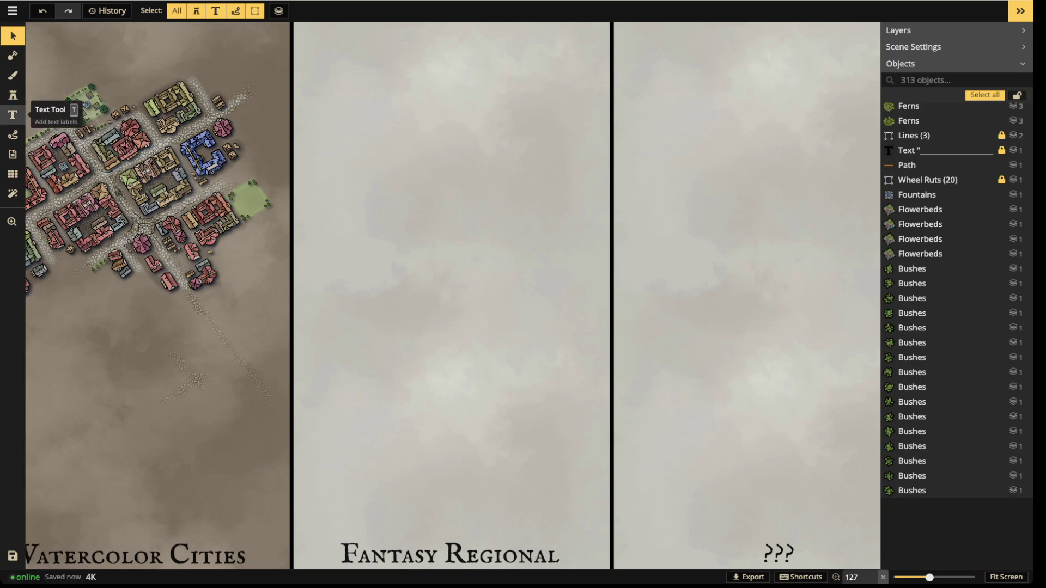
Switch the stamp catalog from Watercolor Cities to the Fantasy Regional HD style and browse its nature, building and Elves stamps
click(13, 95)
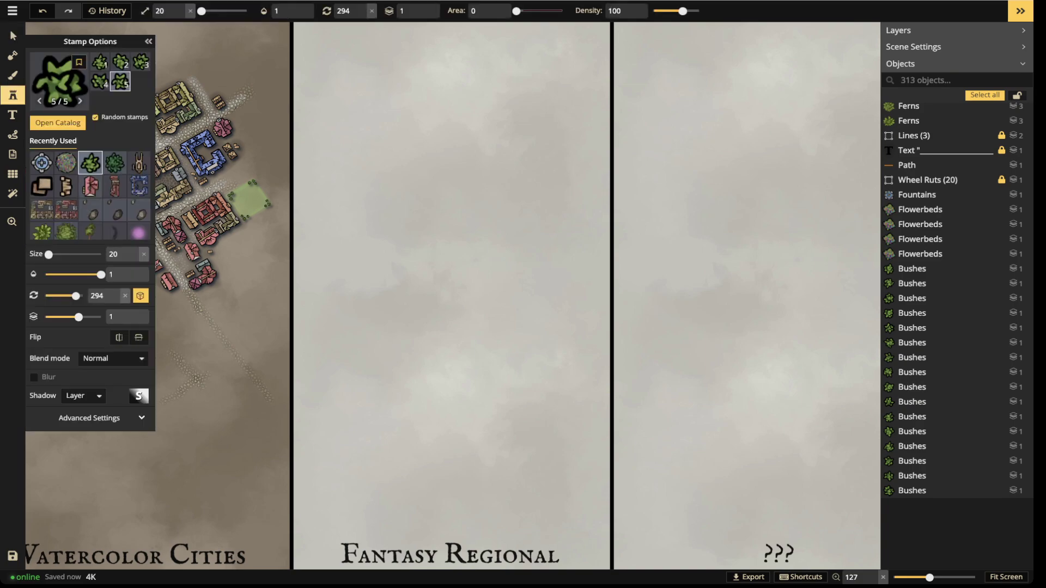
click(60, 81)
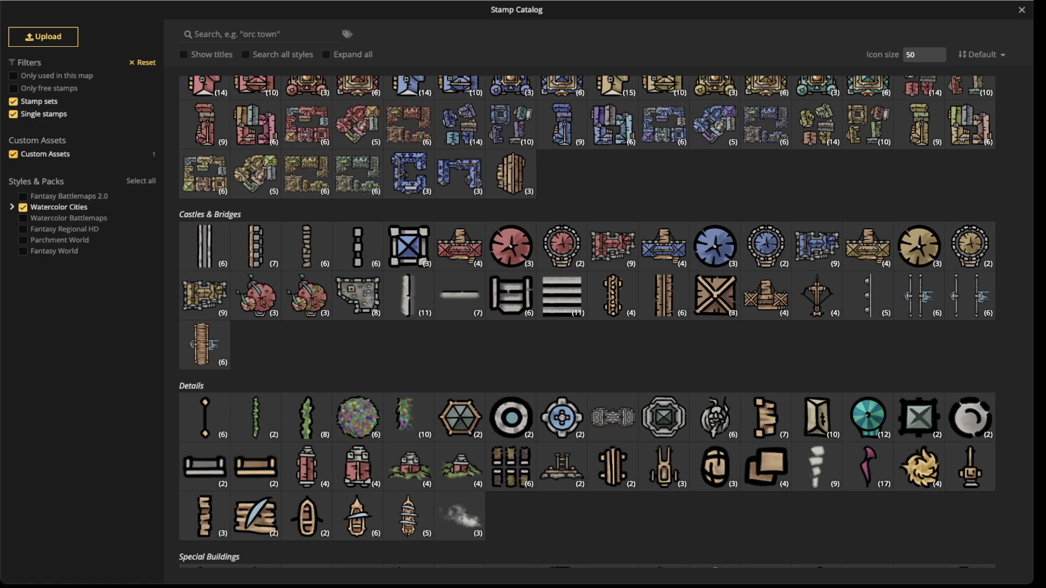
click(23, 229)
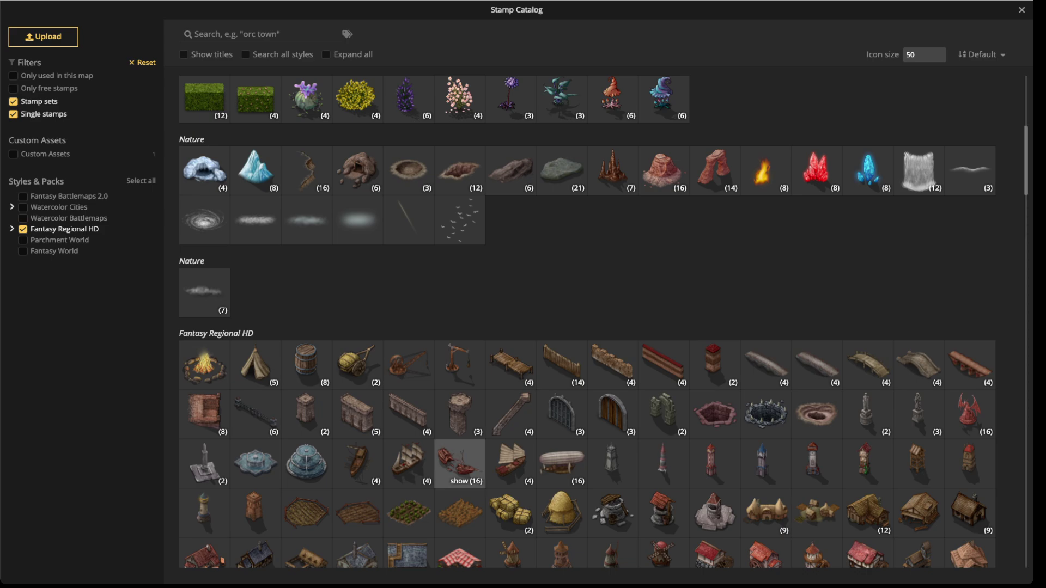
scroll(460, 463, down, 2)
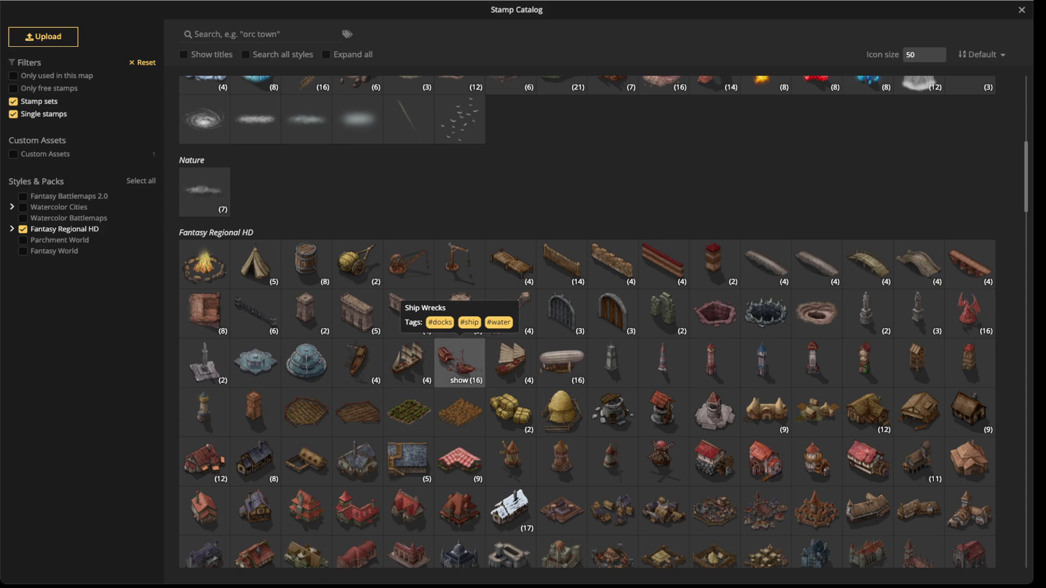
scroll(613, 283, down, 2)
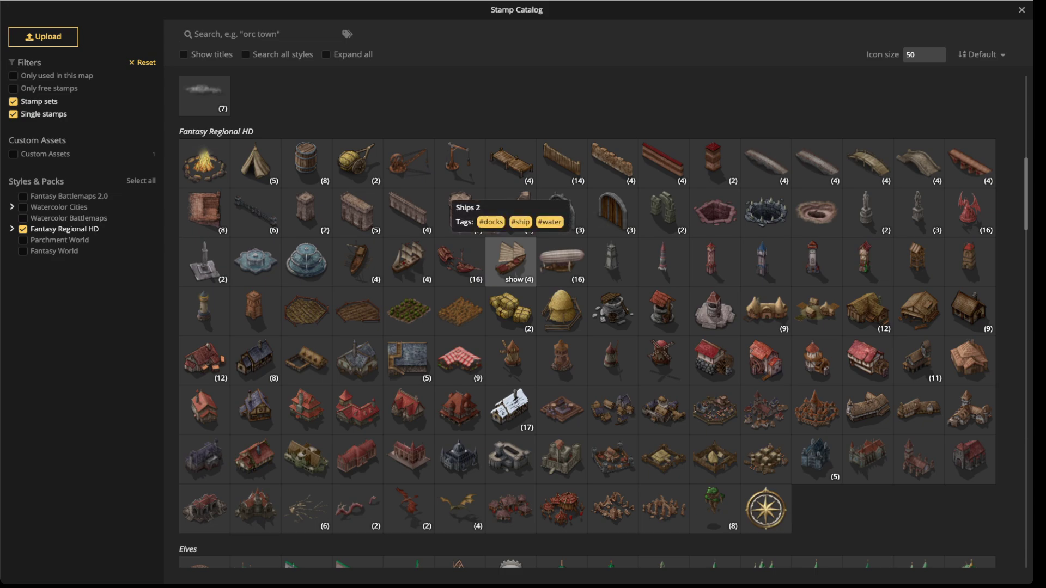
scroll(613, 266, down, 2)
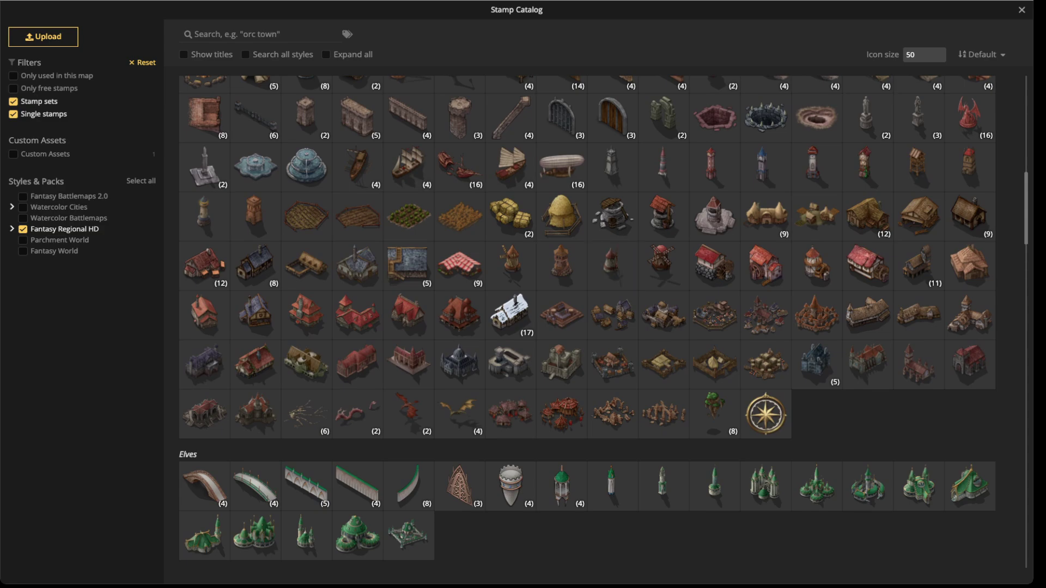
click(1022, 10)
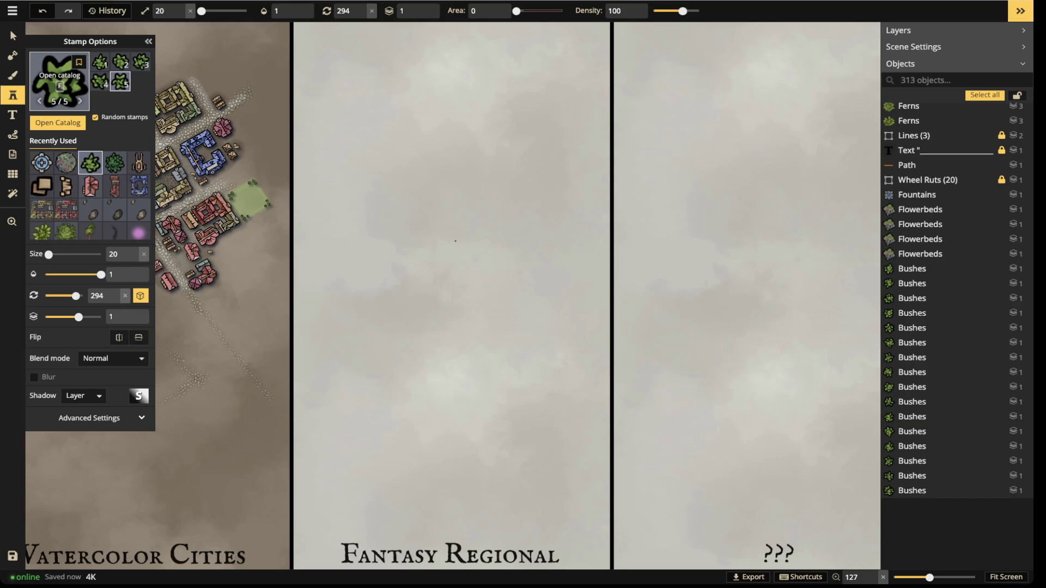
Place a City stamp from Fantasy Regional HD at size 70 in the upper half of the Fantasy Regional panel and centre it horizontally
key(e)
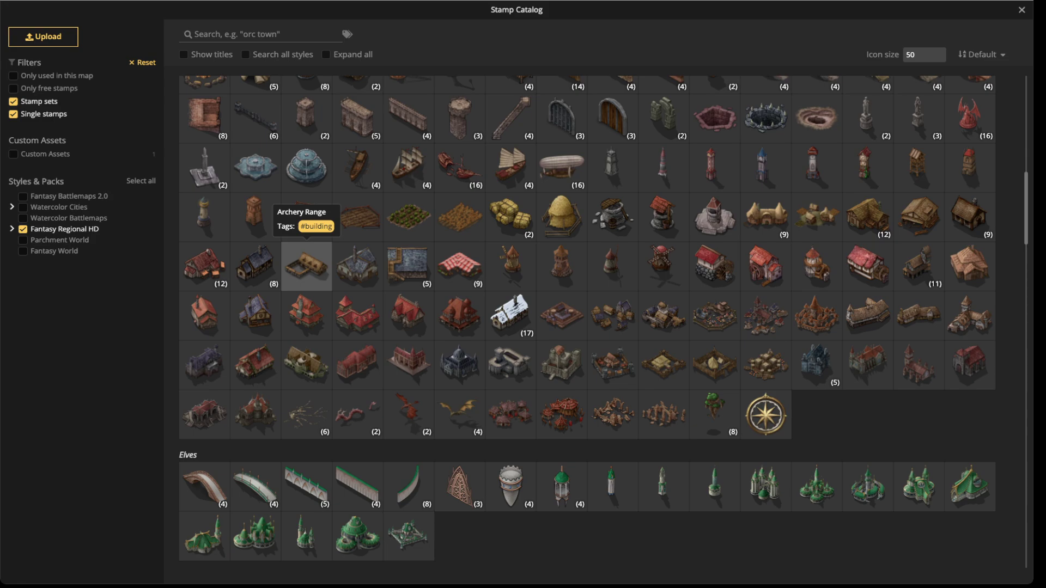
click(765, 316)
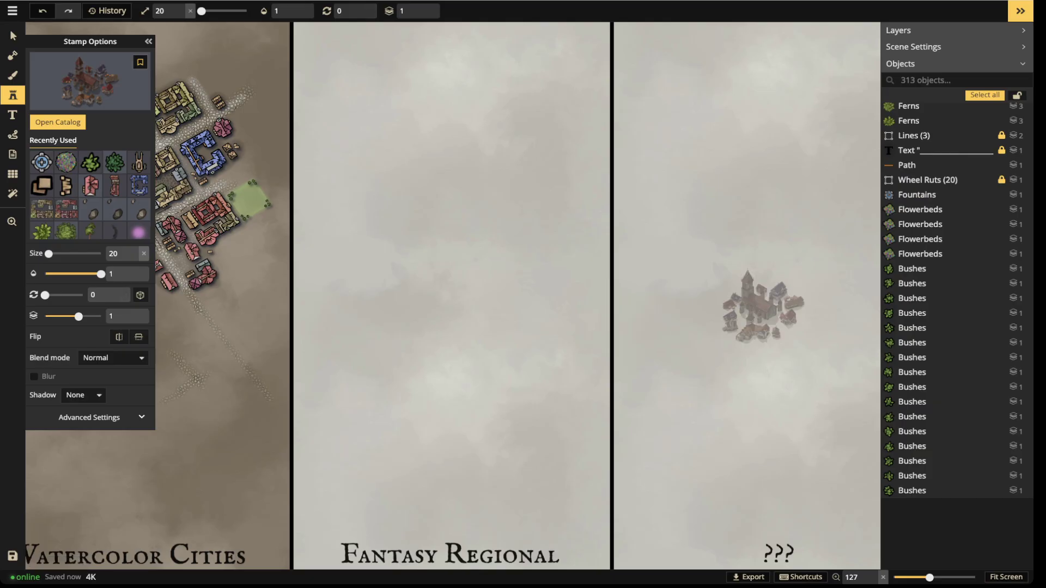
scroll(377, 215, down, 1)
scroll(434, 225, up, 3)
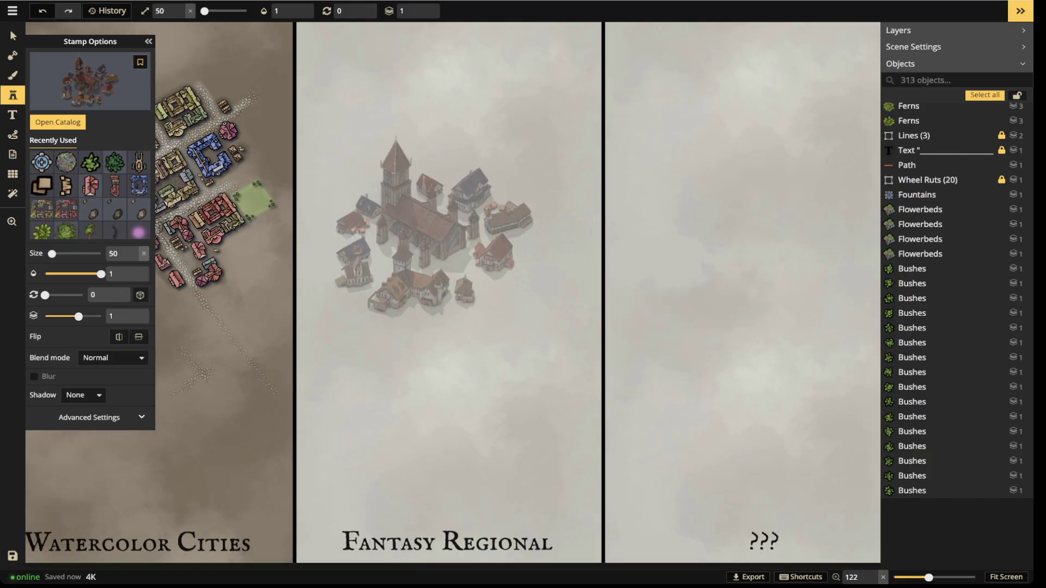
scroll(439, 223, up, 1)
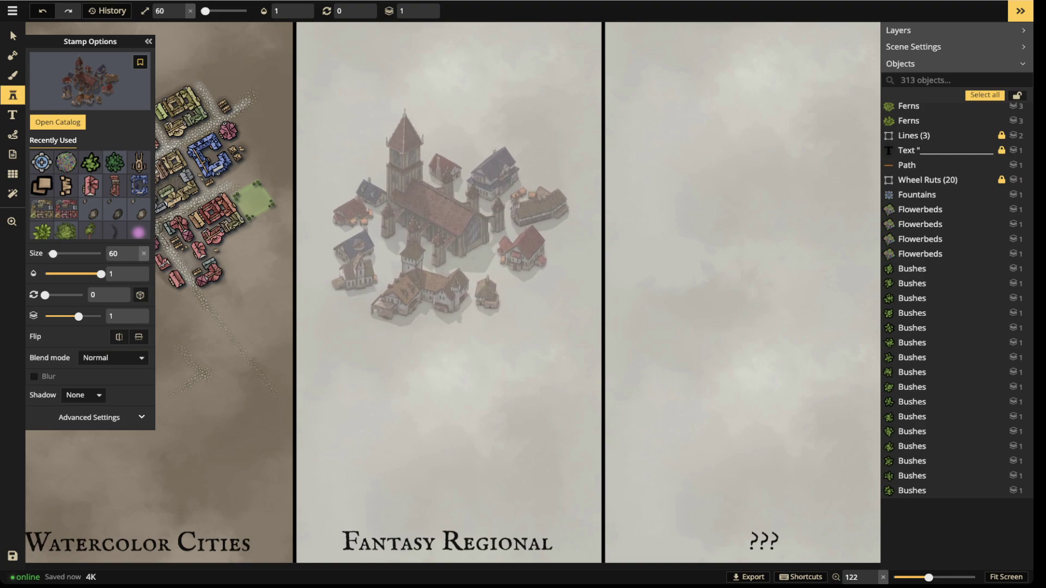
scroll(441, 221, up, 1)
click(444, 221)
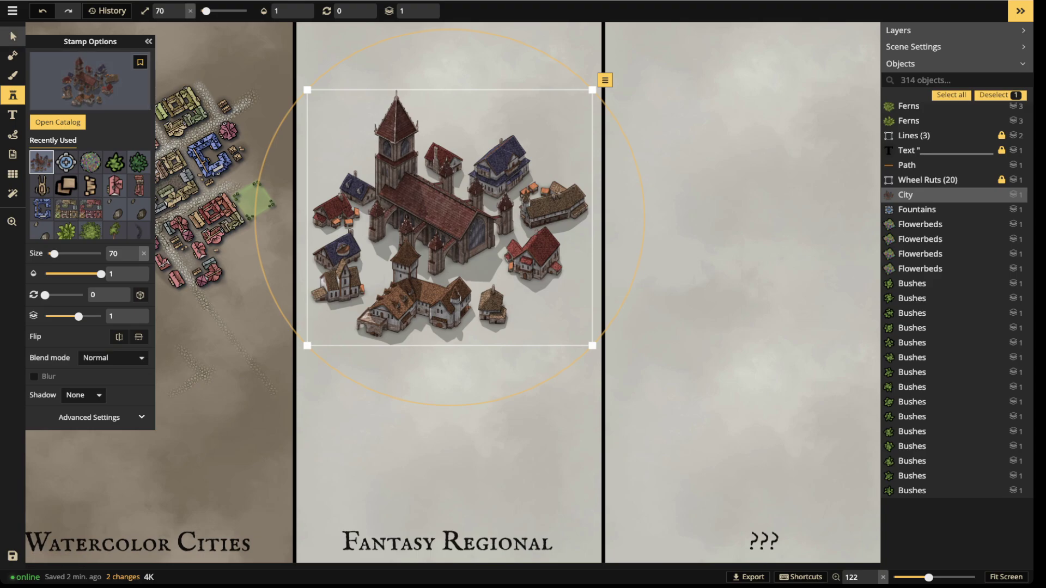
click(13, 36)
drag(441, 218, 445, 224)
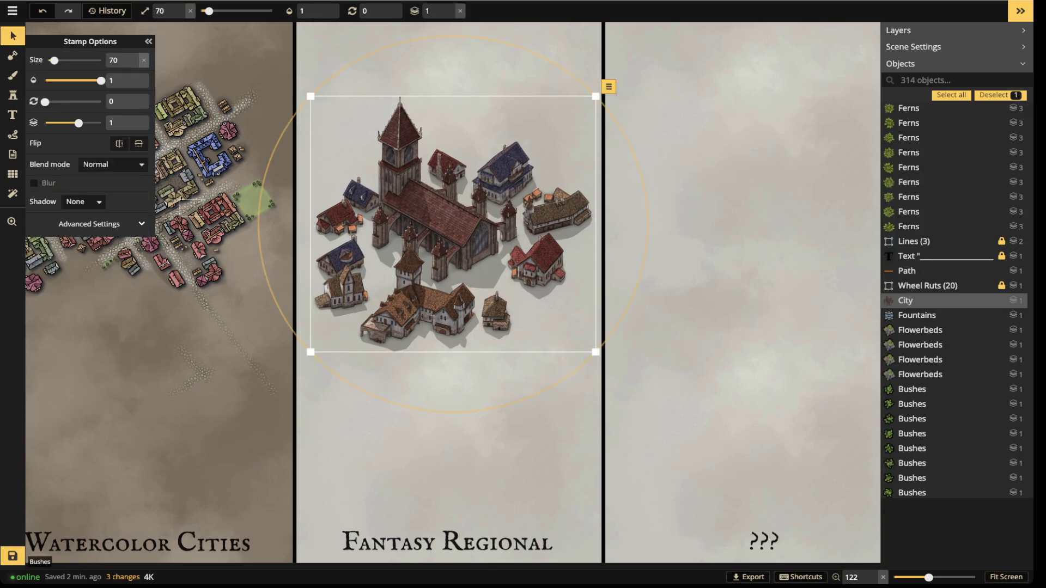
Switch the brush texture catalog from Watercolor Cities to Fantasy Regional HD and pick its olive-brown ground texture
click(13, 75)
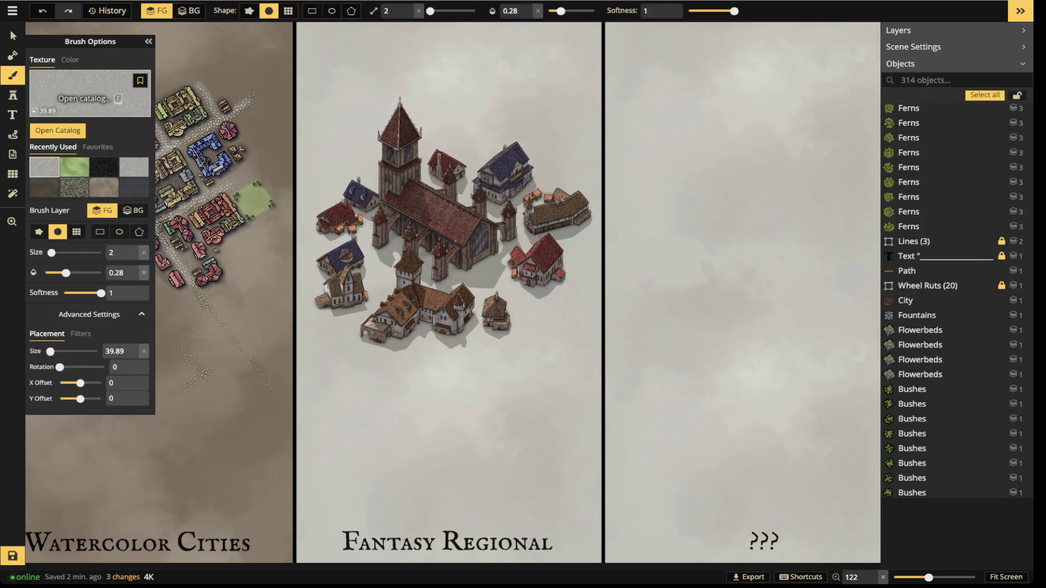
key(f)
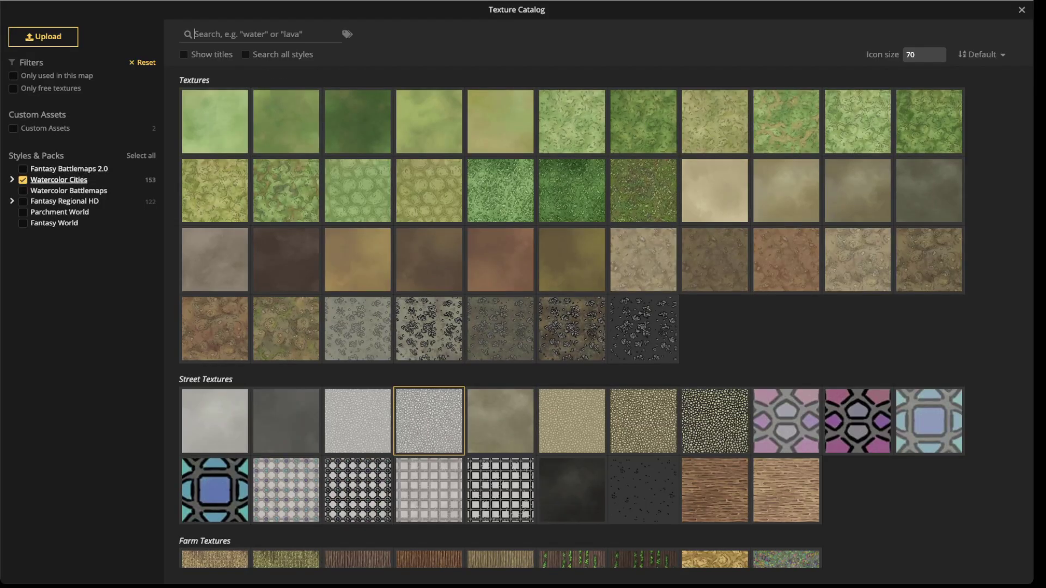
click(22, 180)
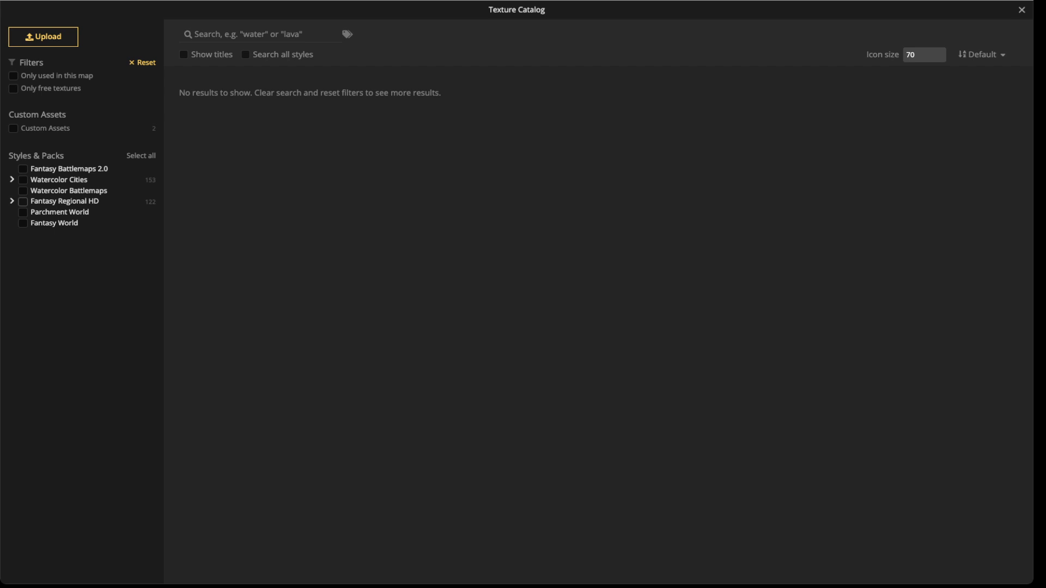
click(23, 202)
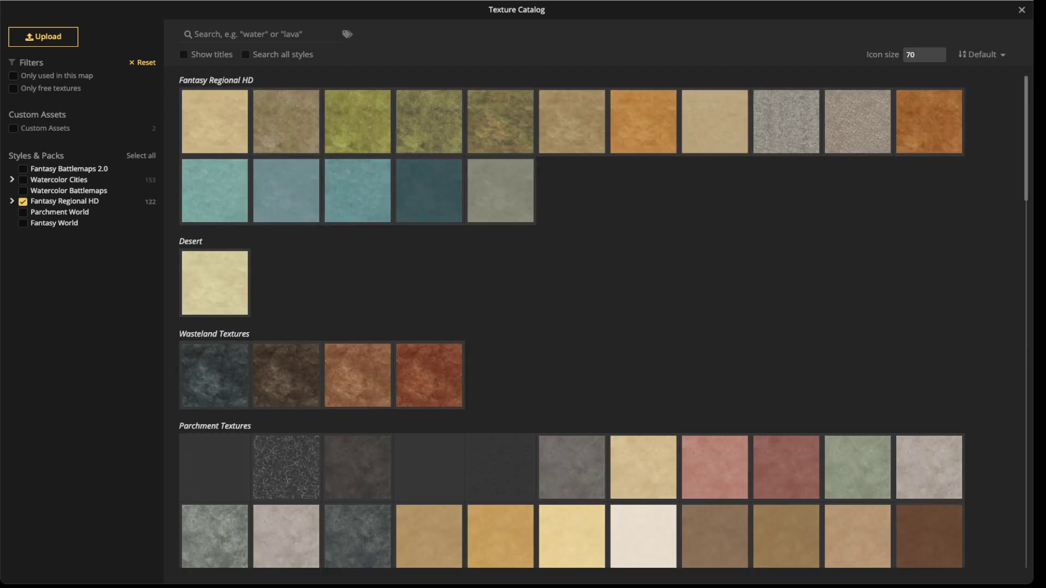
click(286, 122)
scroll(340, 89, down, 4)
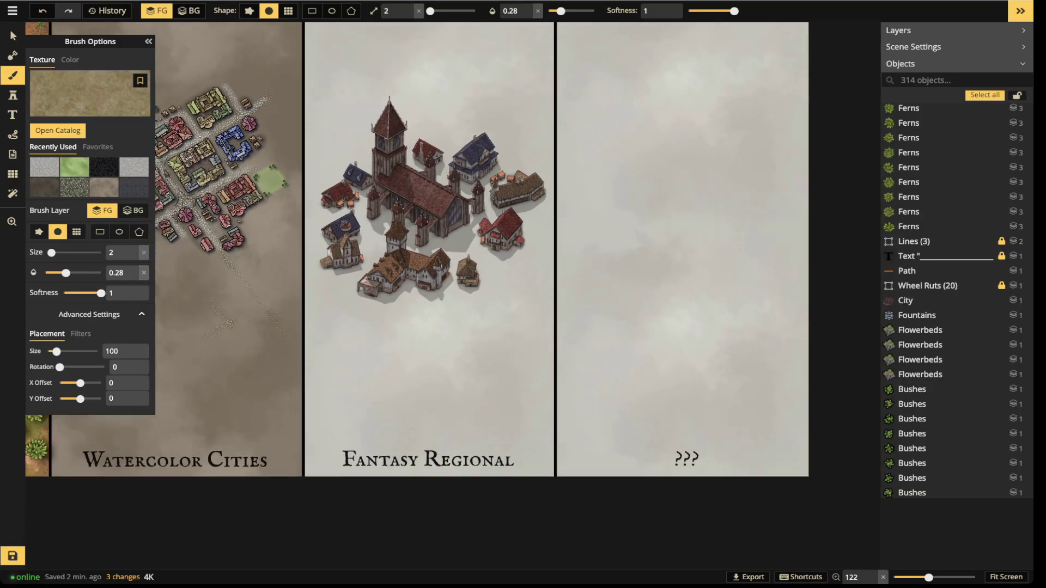
drag(329, 94, 344, 185)
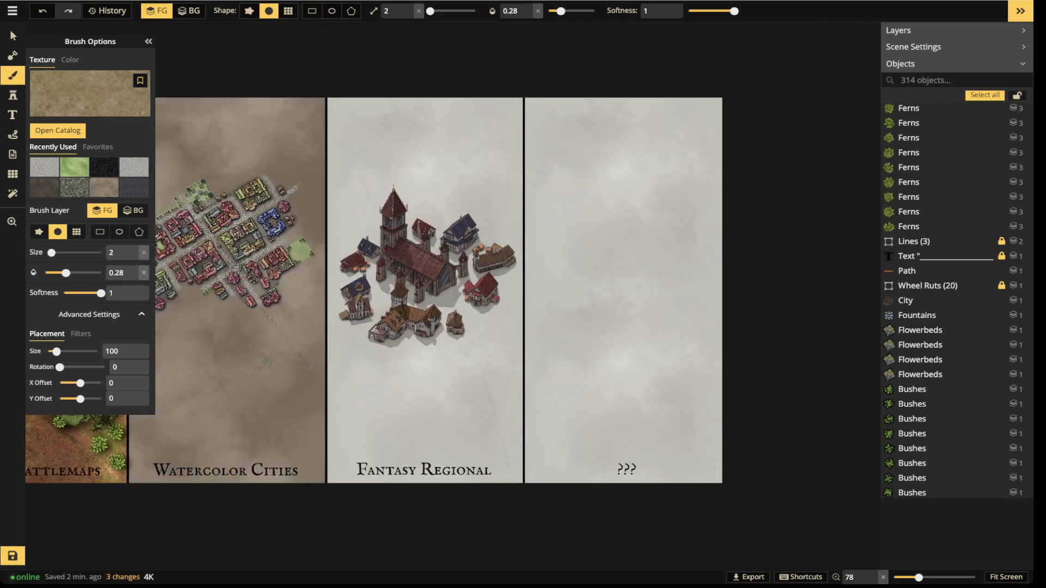
scroll(435, 332, up, 1)
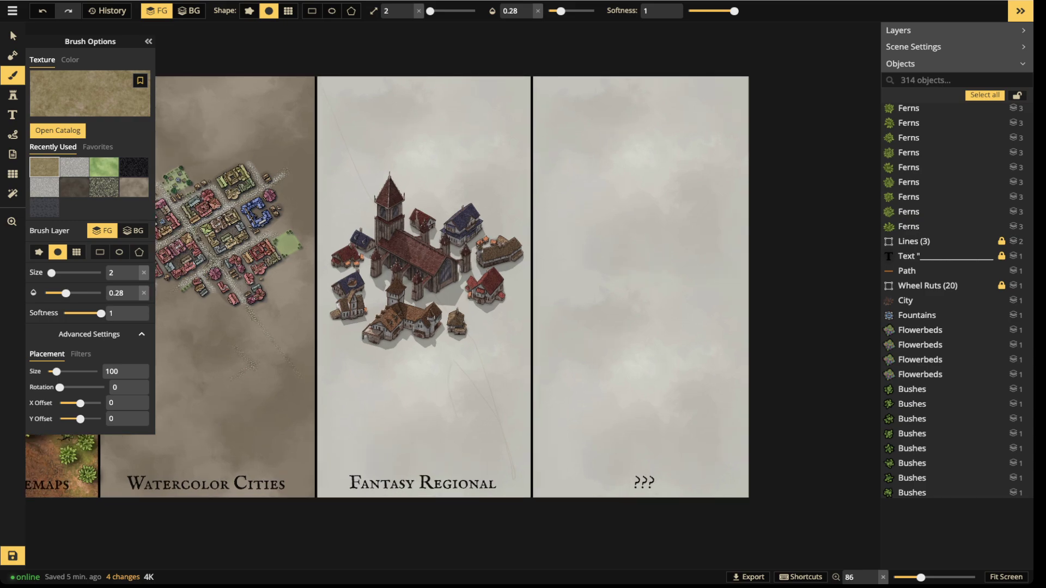
key(ctrl+z)
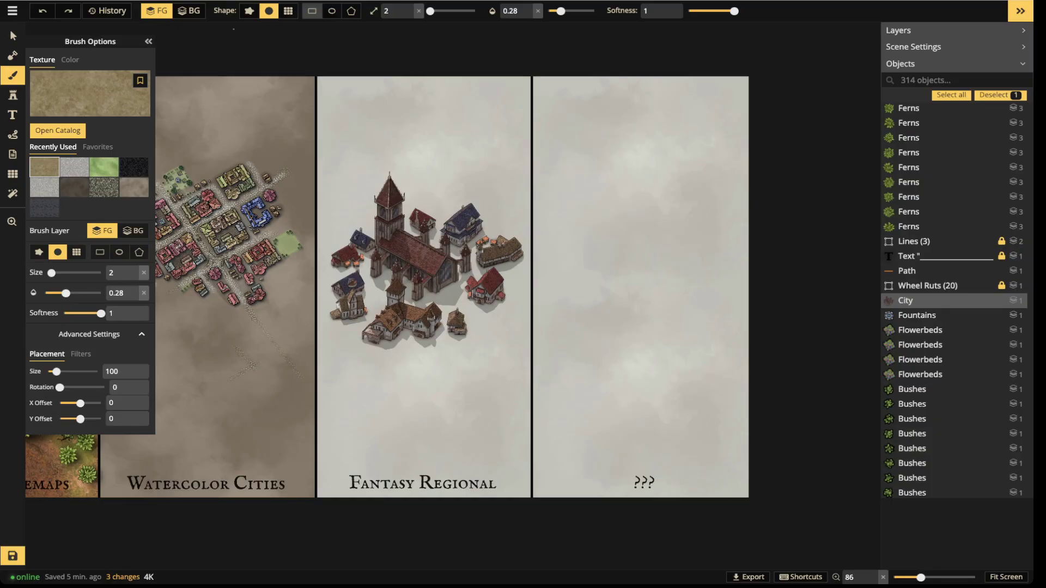
Fill the whole Fantasy Regional panel with the olive-brown ground texture using a rectangle shape at opacity 0.28
click(312, 10)
mouse_move(317, 61)
mouse_down()
mouse_move(319, 103)
mouse_move(453, 451)
mouse_move(470, 528)
mouse_move(532, 545)
mouse_up()
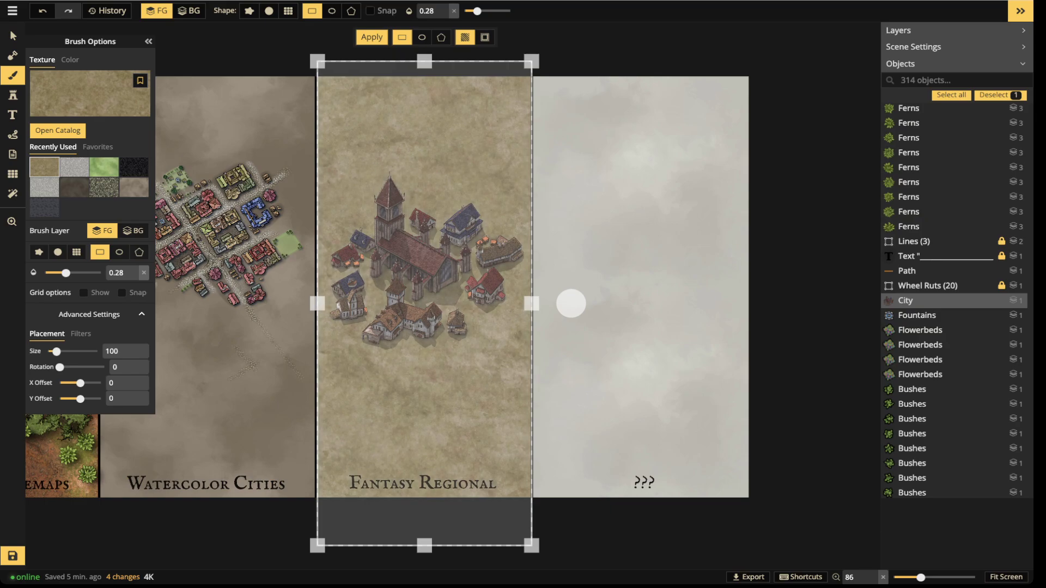
key(Return)
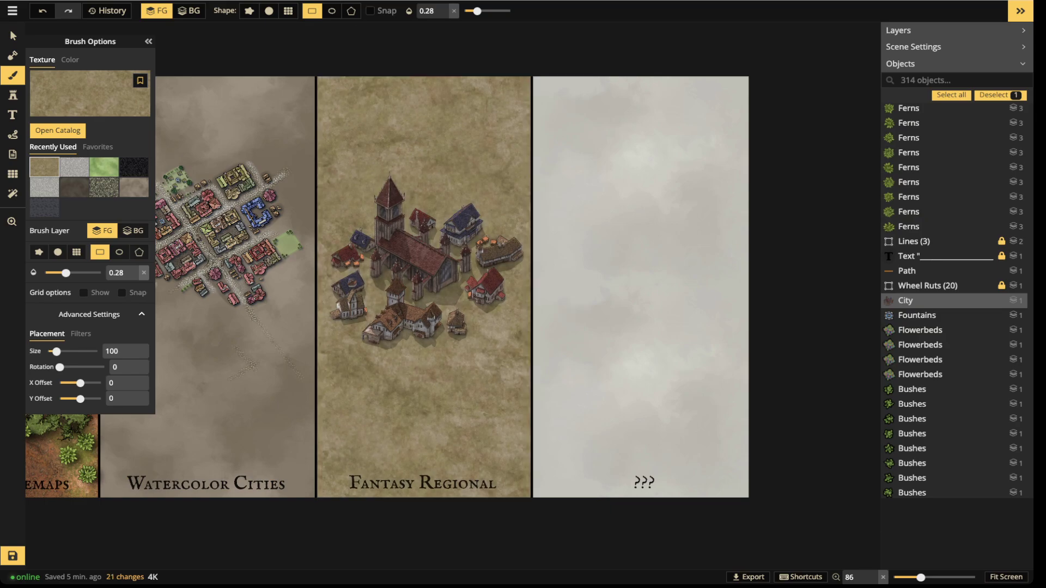
Nudge the City stamp into the horizontal centre of the Fantasy Regional panel and deselect it
click(13, 35)
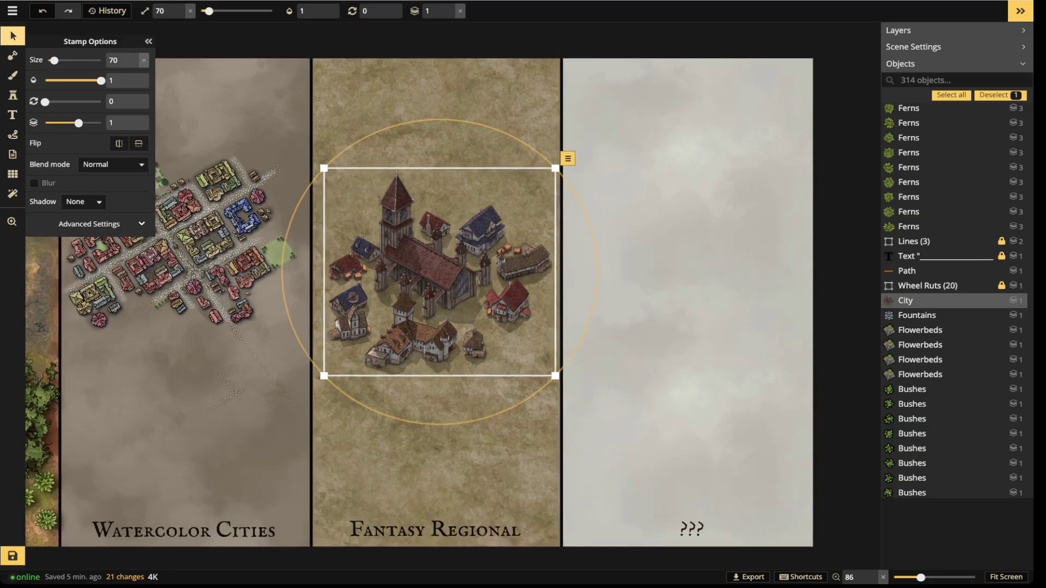
scroll(386, 264, up, 3)
drag(386, 264, 432, 275)
scroll(441, 267, down, 1)
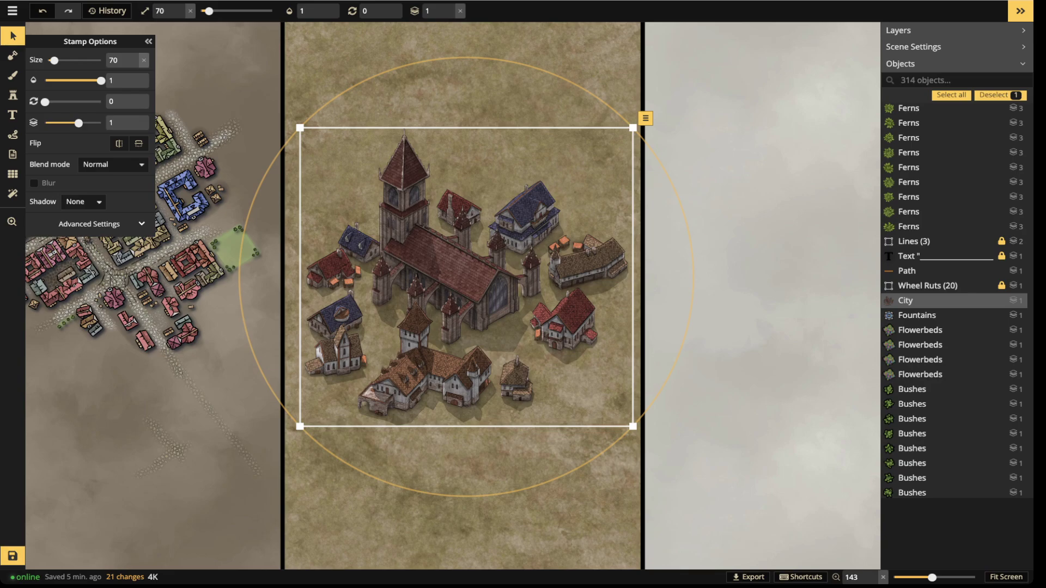
drag(466, 277, 463, 273)
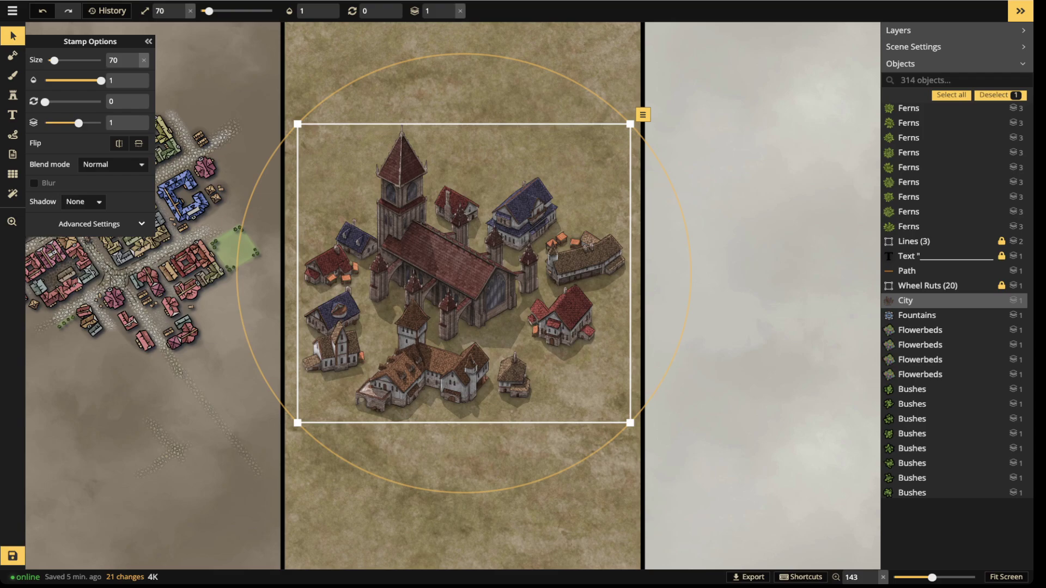
drag(465, 274, 462, 279)
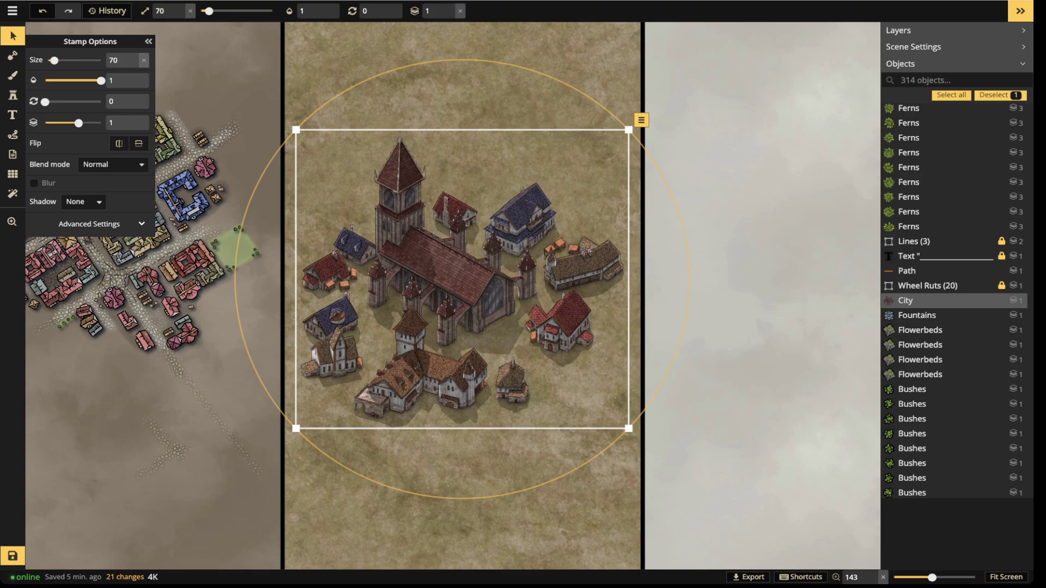
drag(462, 279, 464, 282)
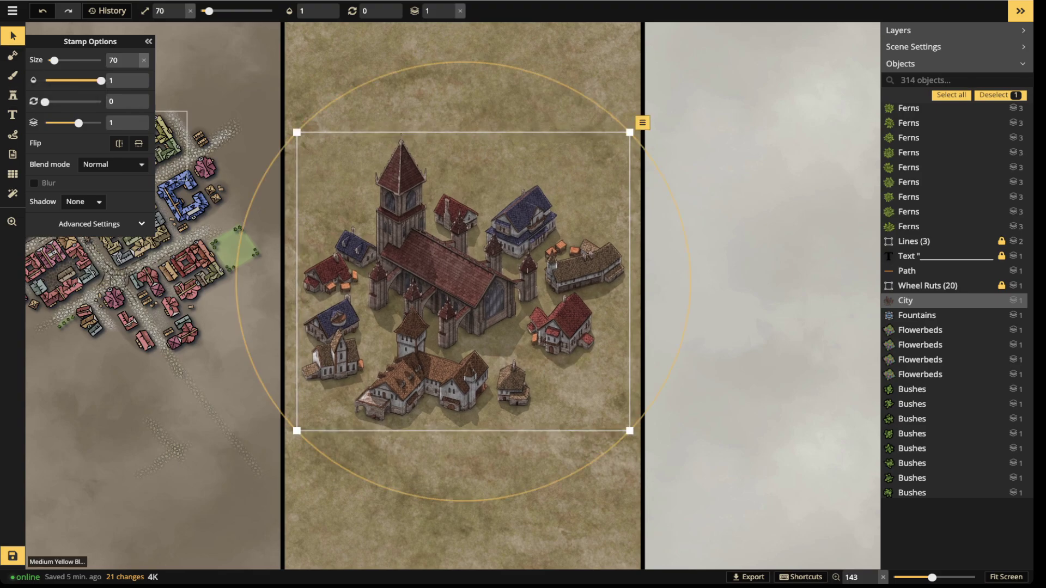
key(Escape)
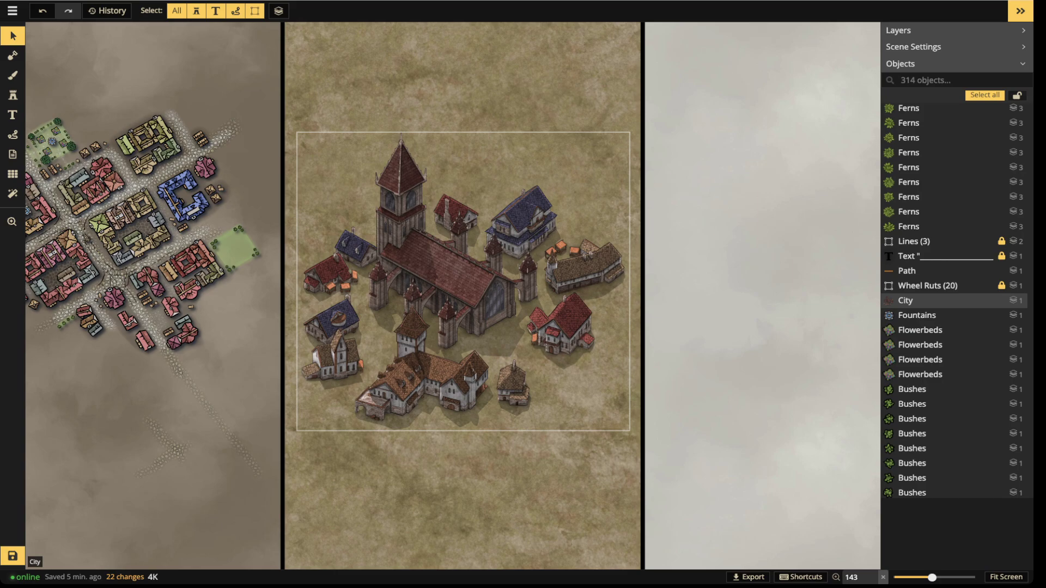
Try the Pavement 1 texture for the brush, testing texture scales up to 499.51 and then 164.84
click(12, 75)
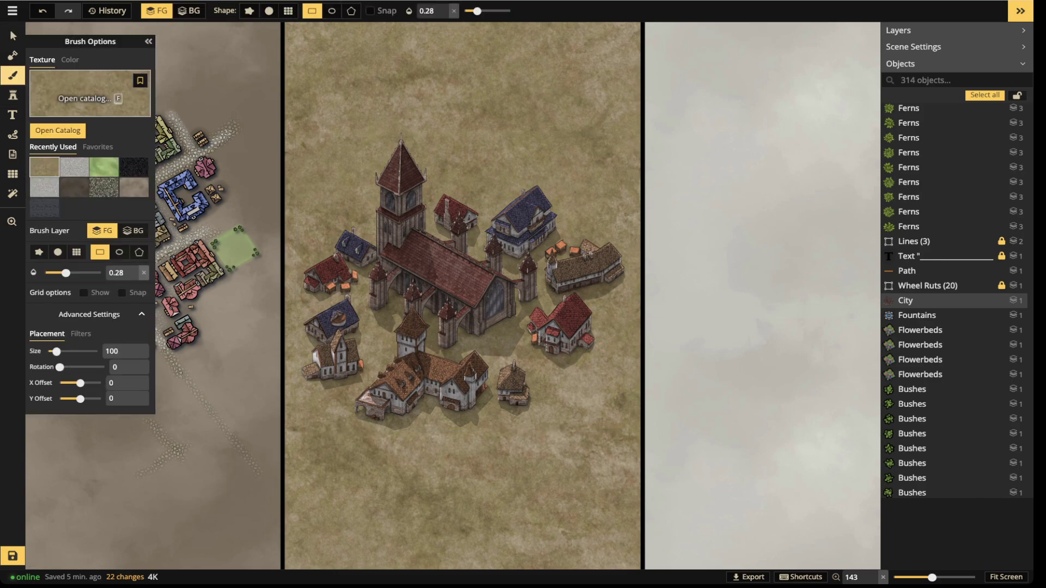
click(54, 131)
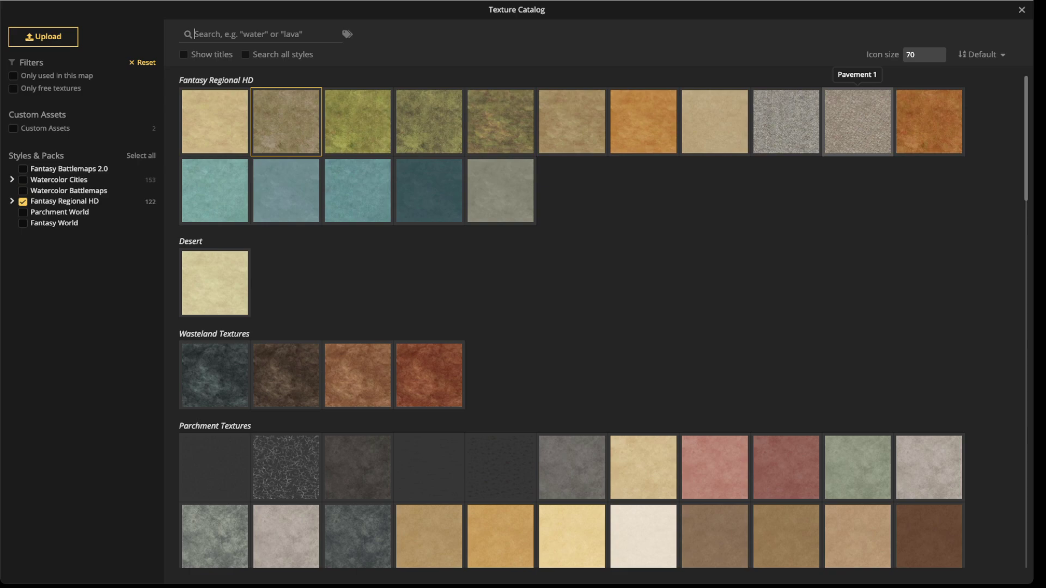
click(858, 122)
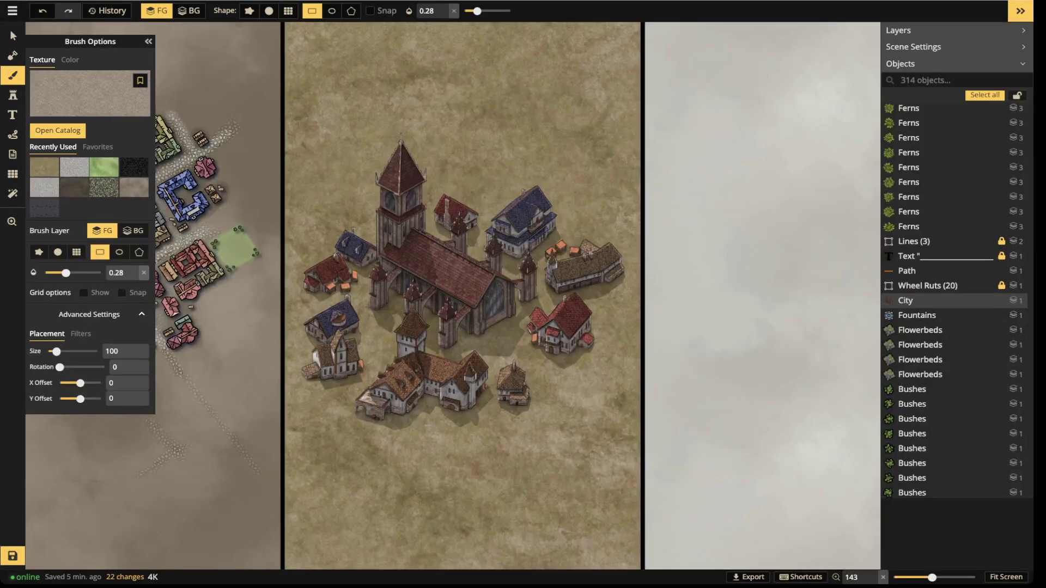
scroll(370, 414, up, 3)
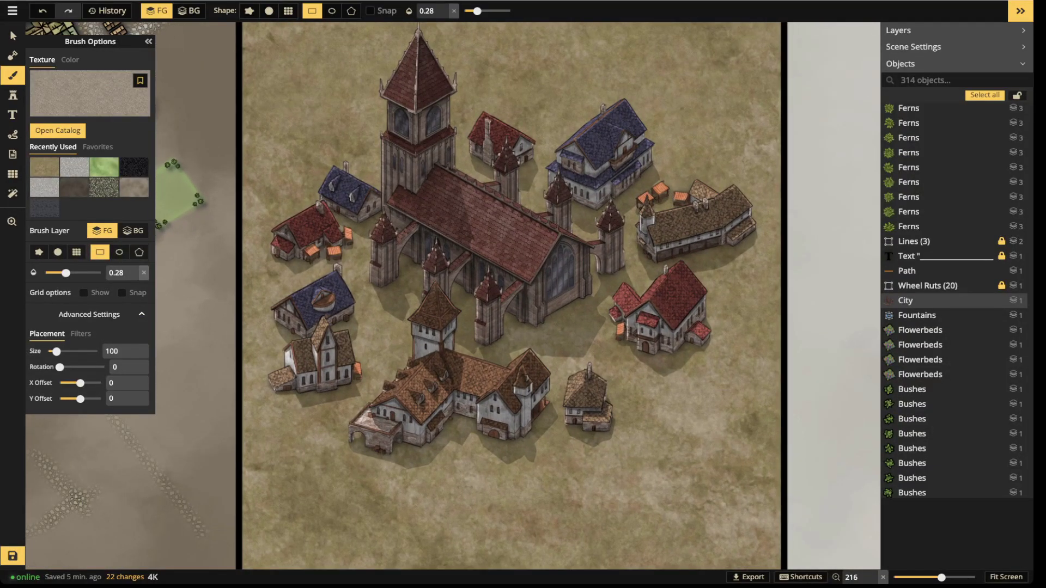
drag(56, 351, 57, 351)
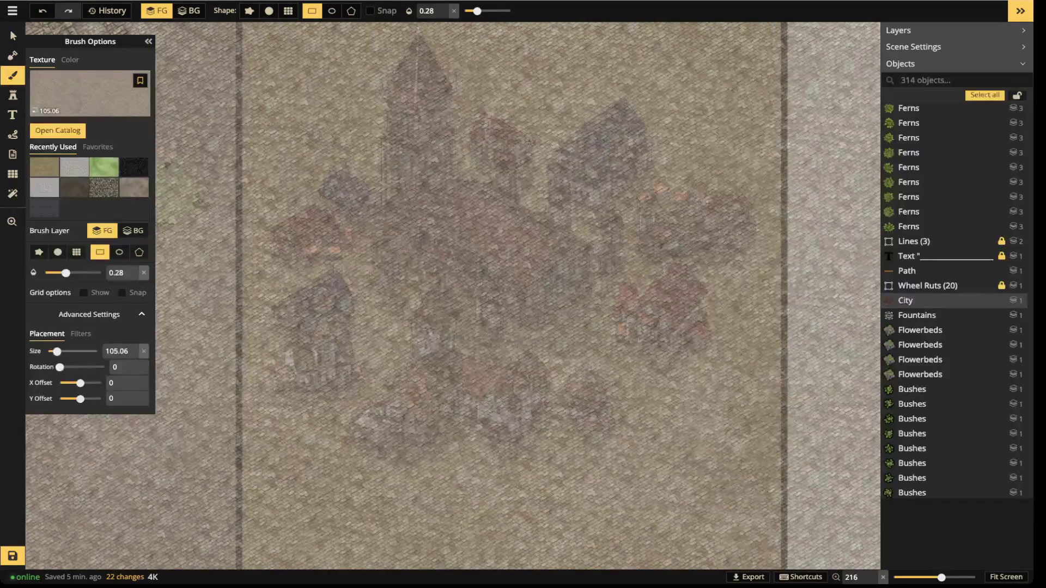
scroll(370, 415, up, 20)
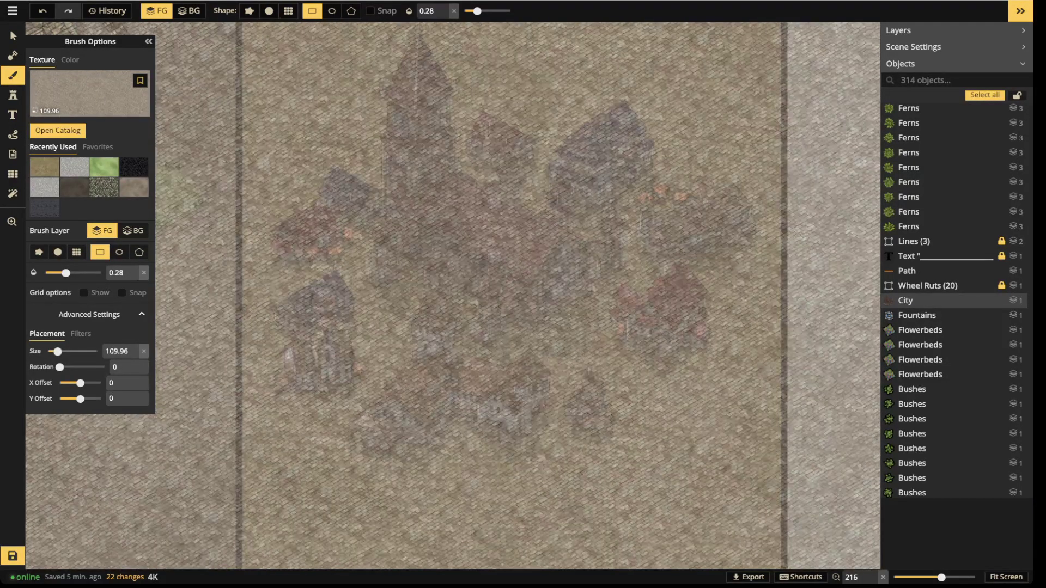
scroll(370, 414, up, 6)
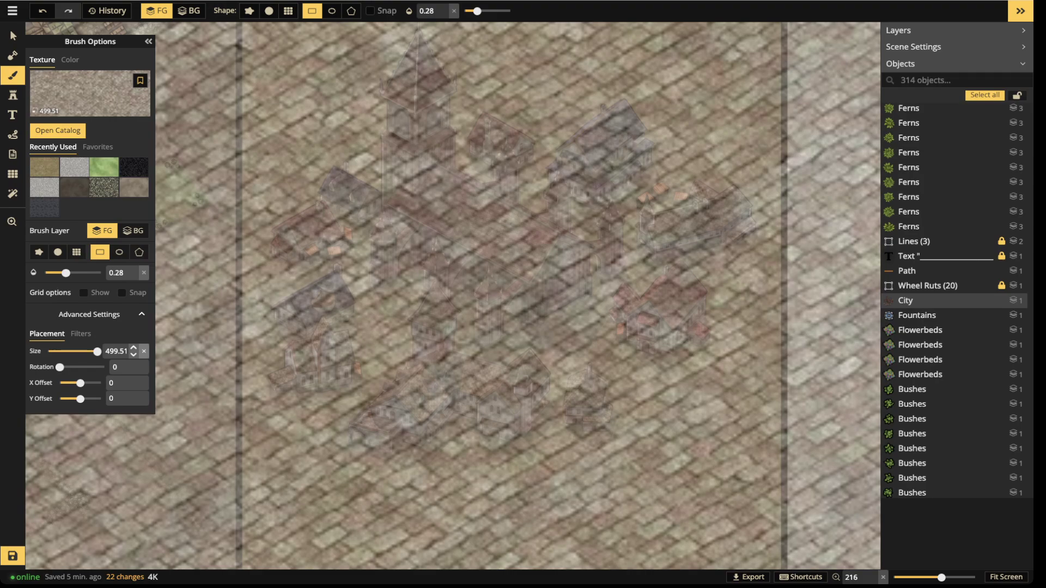
drag(97, 351, 63, 351)
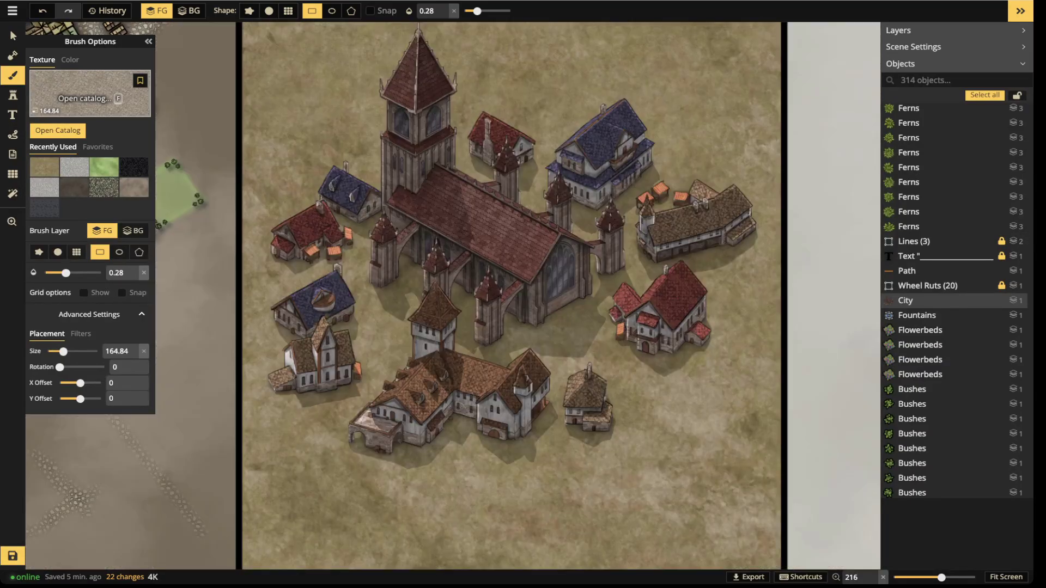
Try the grey cobblestone texture from Fantasy Regional HD for the brush, reducing its texture scale to 84.97
click(57, 130)
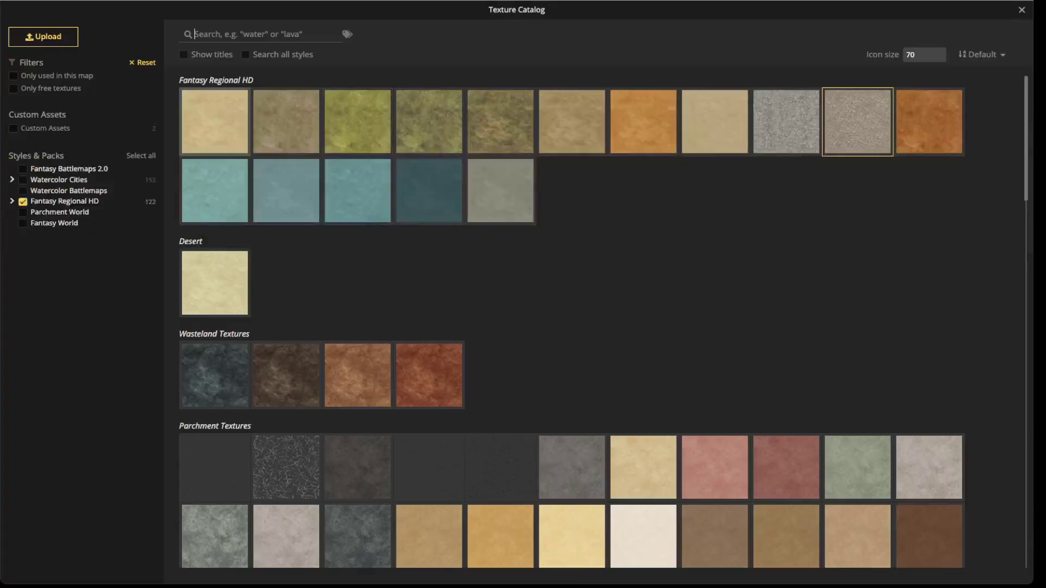
click(787, 121)
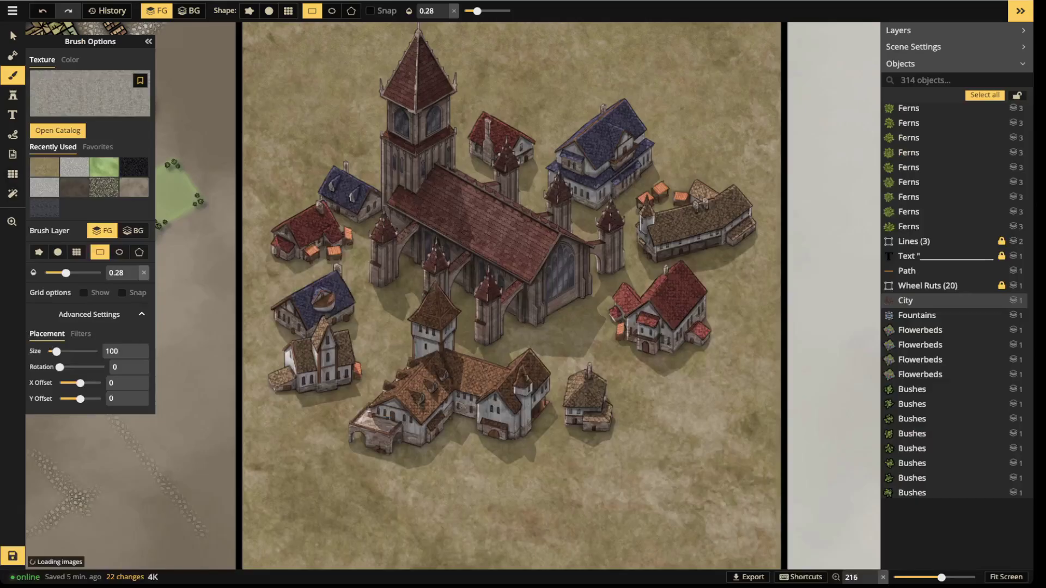
drag(56, 351, 80, 351)
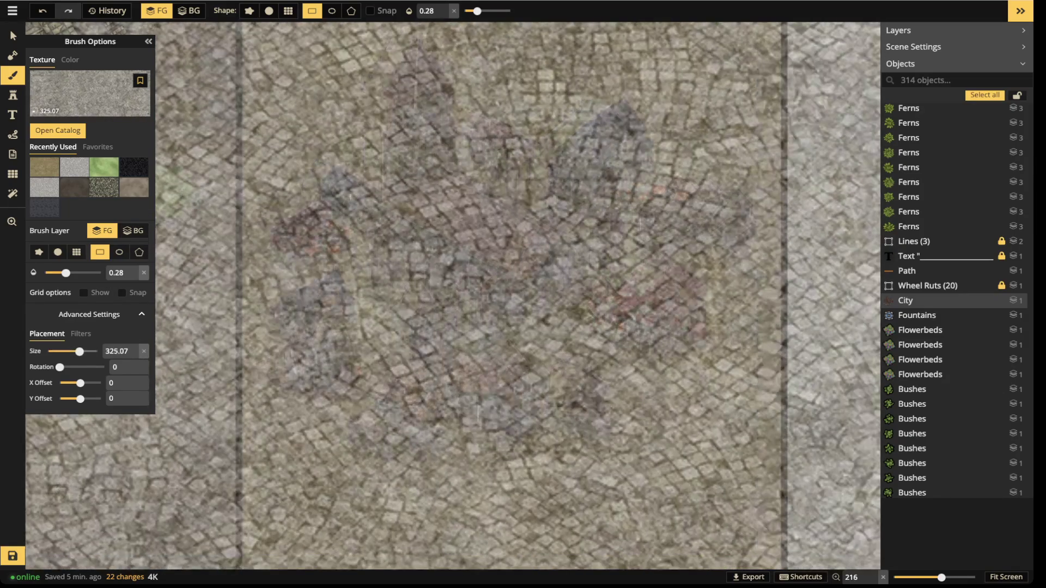
scroll(512, 294, down, 1)
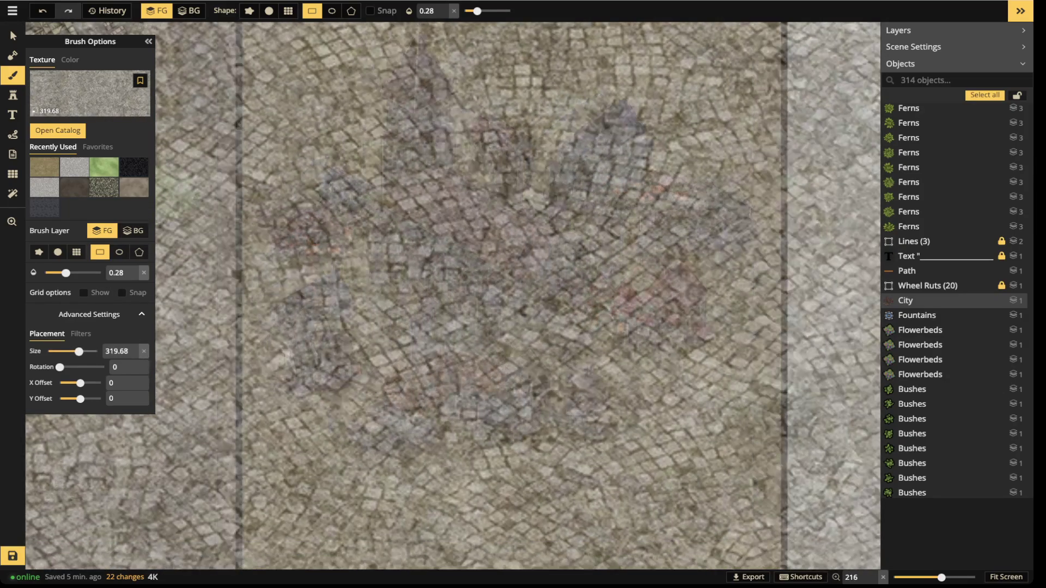
scroll(512, 294, down, 8)
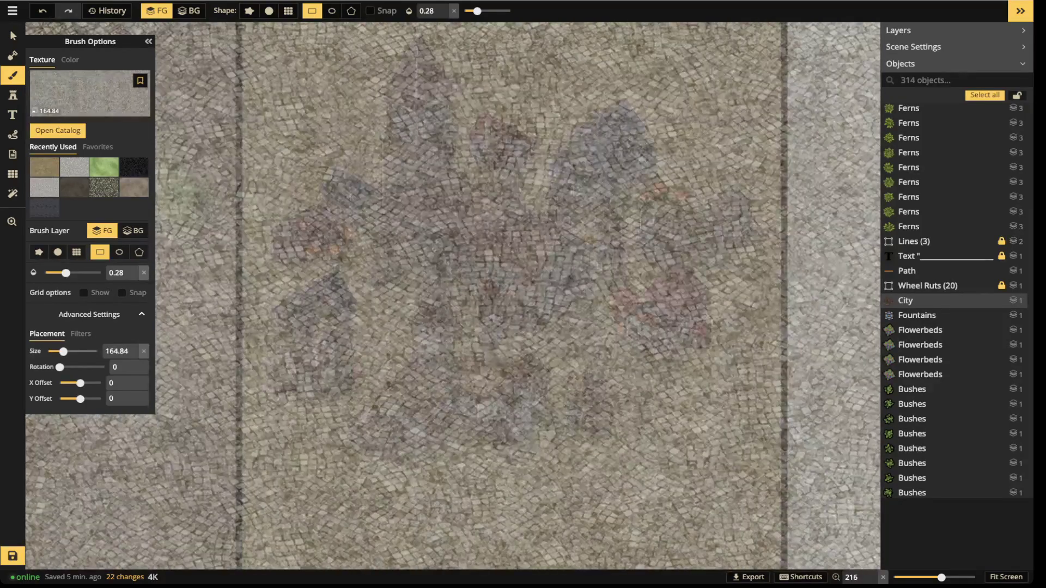
scroll(512, 294, down, 5)
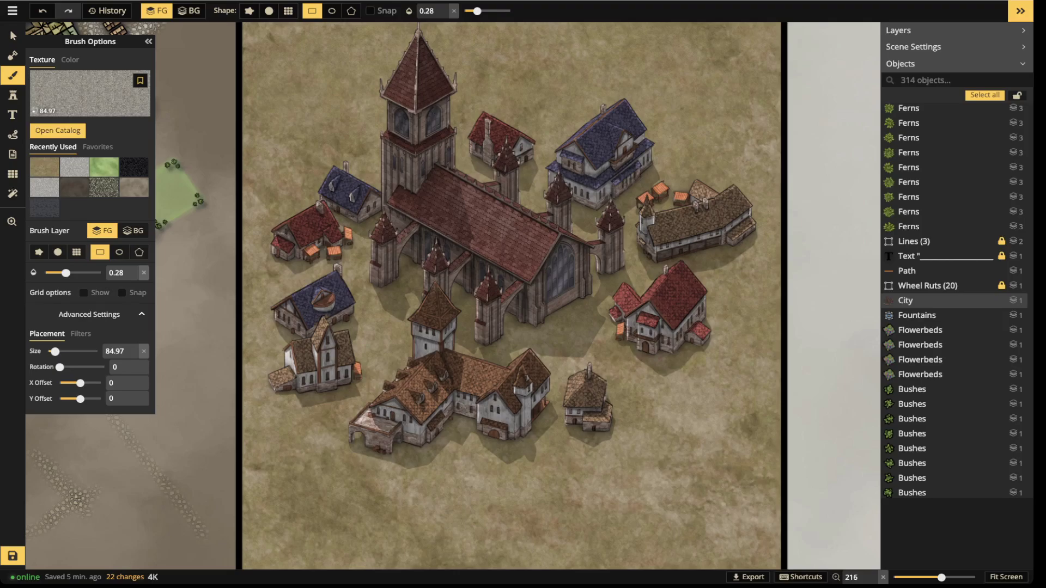
Set up a soft round brush with the olive-brown ground texture at brightness 49, size 26, opacity 0.46 and softness 1
click(249, 11)
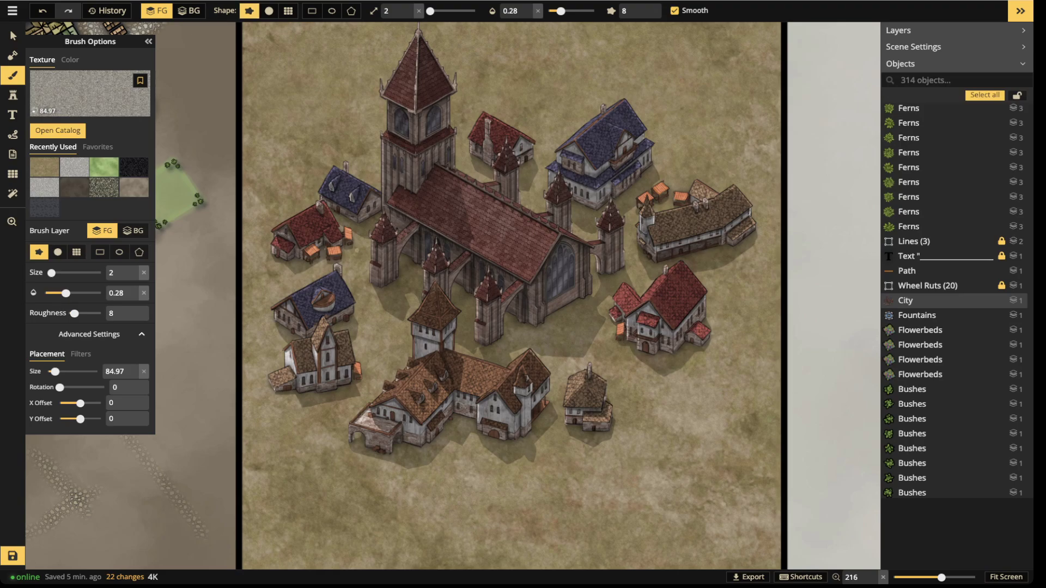
scroll(357, 251, up, 8)
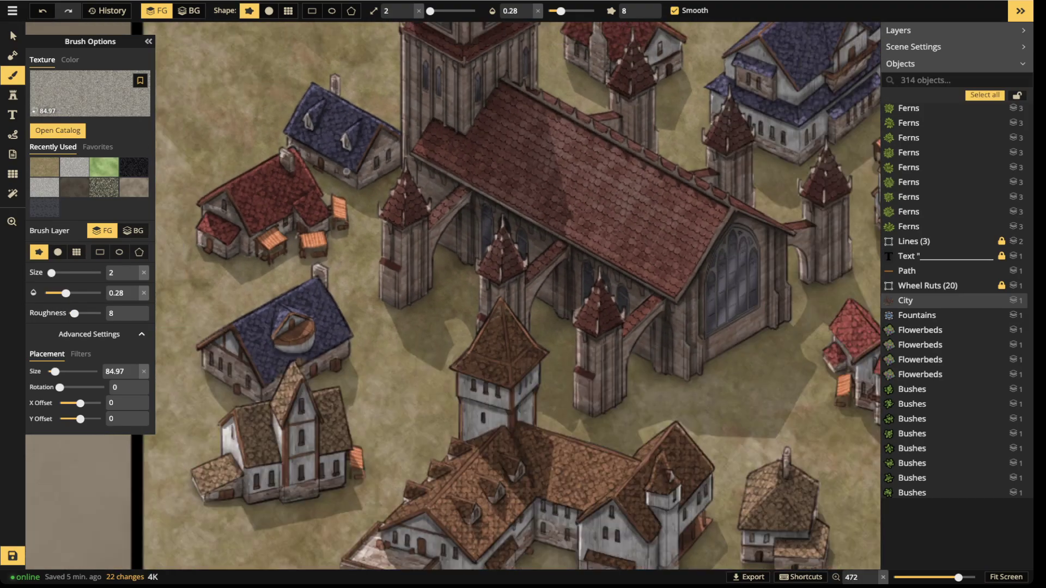
scroll(365, 270, down, 4)
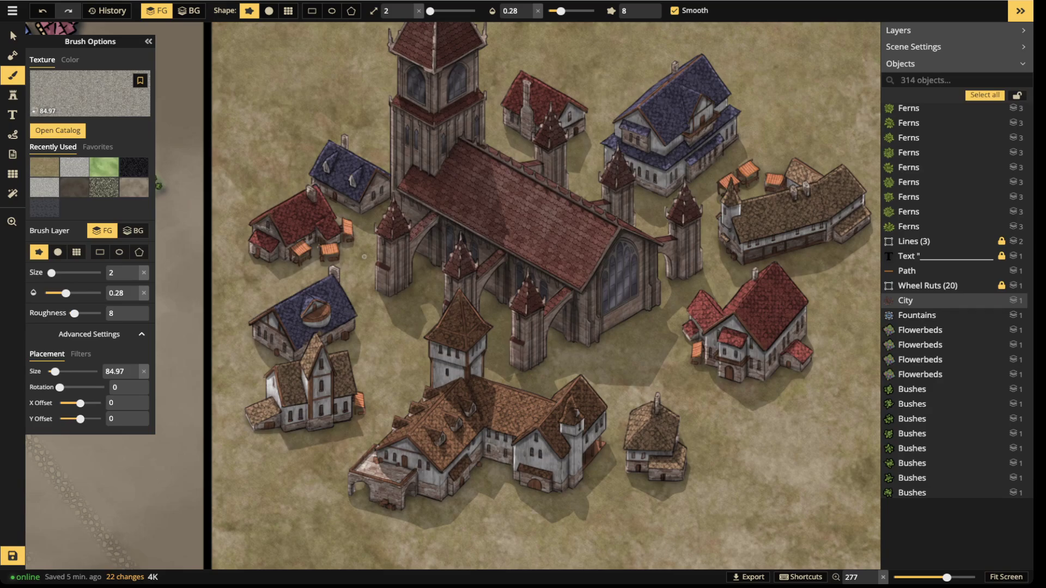
click(44, 167)
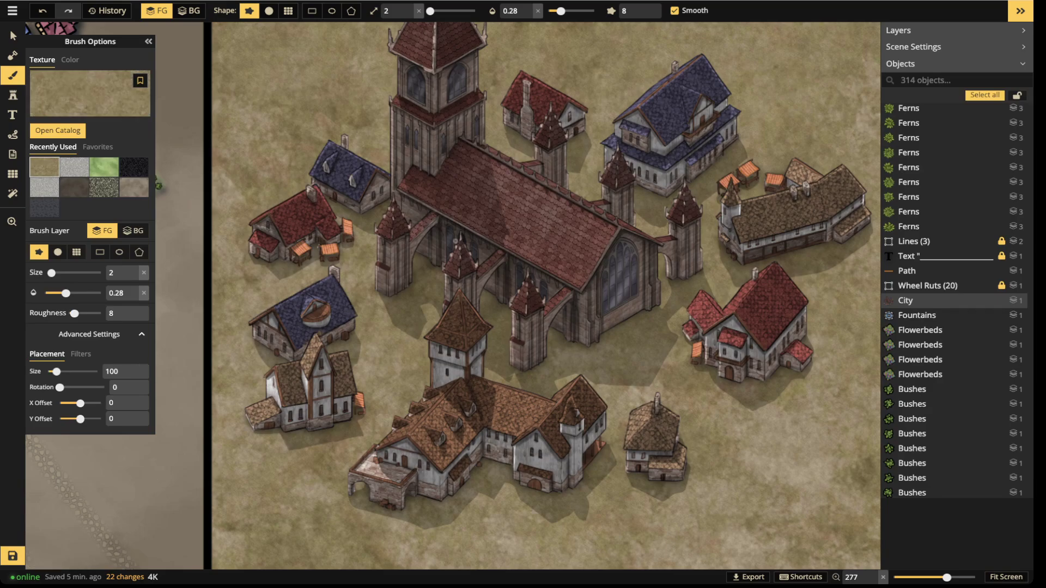
click(81, 353)
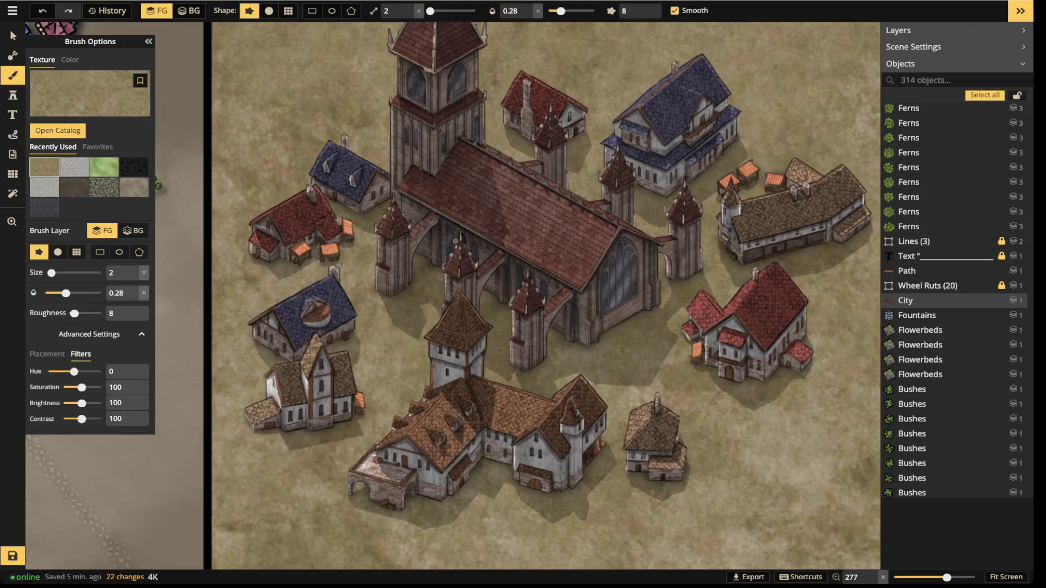
drag(82, 403, 71, 403)
click(268, 10)
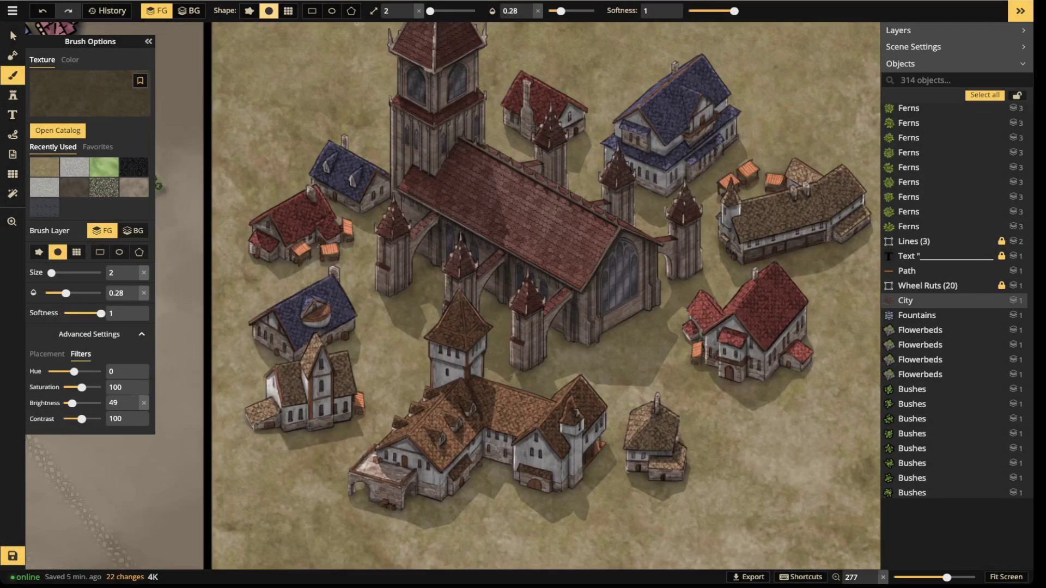
drag(561, 11, 571, 10)
drag(430, 11, 446, 11)
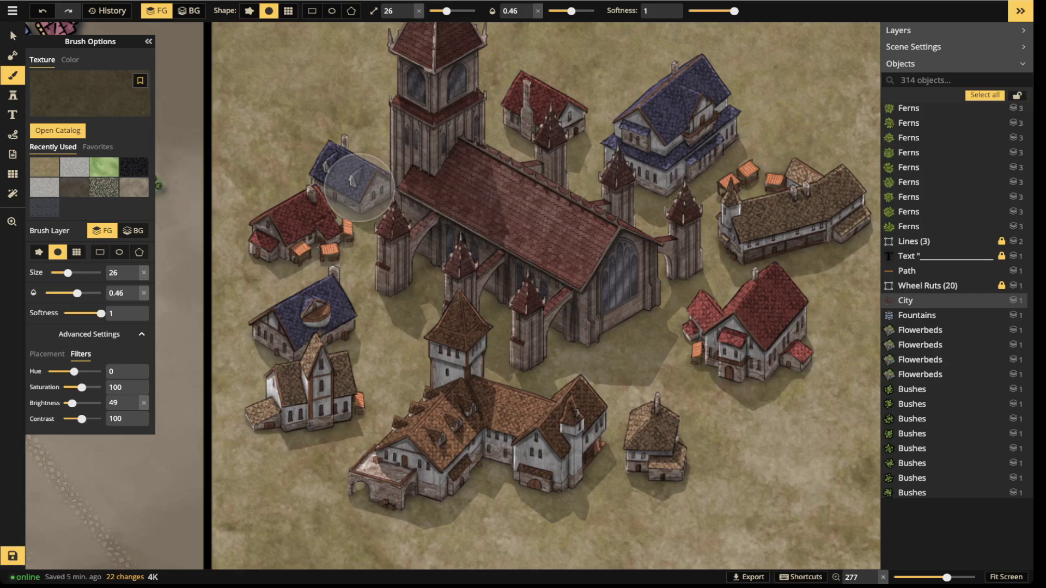
Paint dark ground shading around the bases of the houses west of the cathedral
mouse_move(336, 177)
mouse_down()
mouse_move(325, 237)
mouse_move(318, 227)
mouse_up()
click(274, 248)
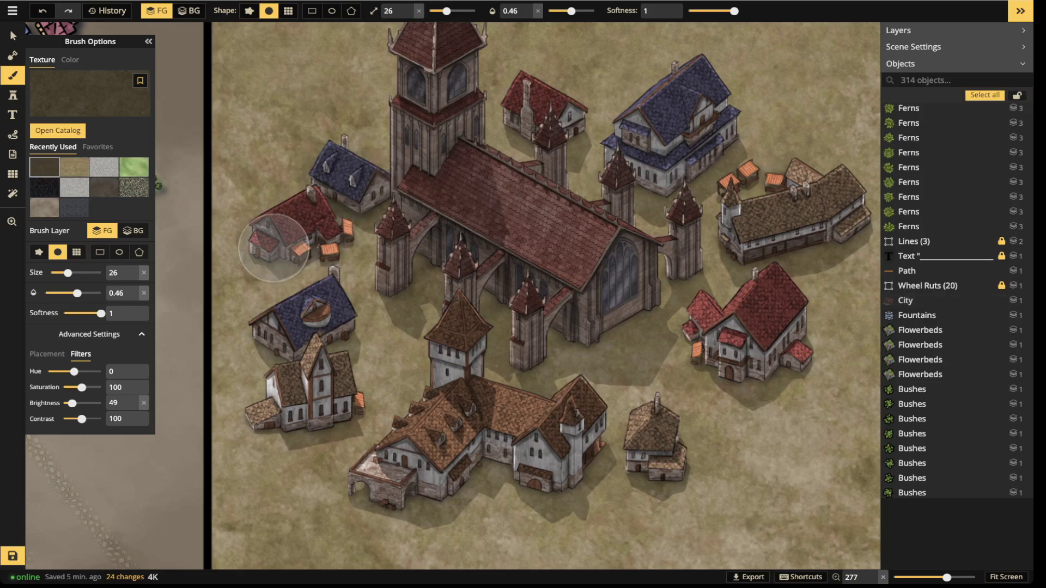
click(255, 339)
mouse_move(261, 338)
mouse_down()
mouse_move(327, 327)
mouse_move(271, 343)
mouse_move(267, 421)
mouse_move(366, 394)
mouse_move(256, 417)
mouse_move(283, 435)
mouse_move(343, 422)
mouse_move(299, 411)
mouse_move(313, 296)
mouse_move(284, 299)
mouse_move(336, 297)
mouse_move(276, 346)
mouse_move(361, 169)
mouse_move(267, 264)
mouse_move(394, 190)
mouse_up()
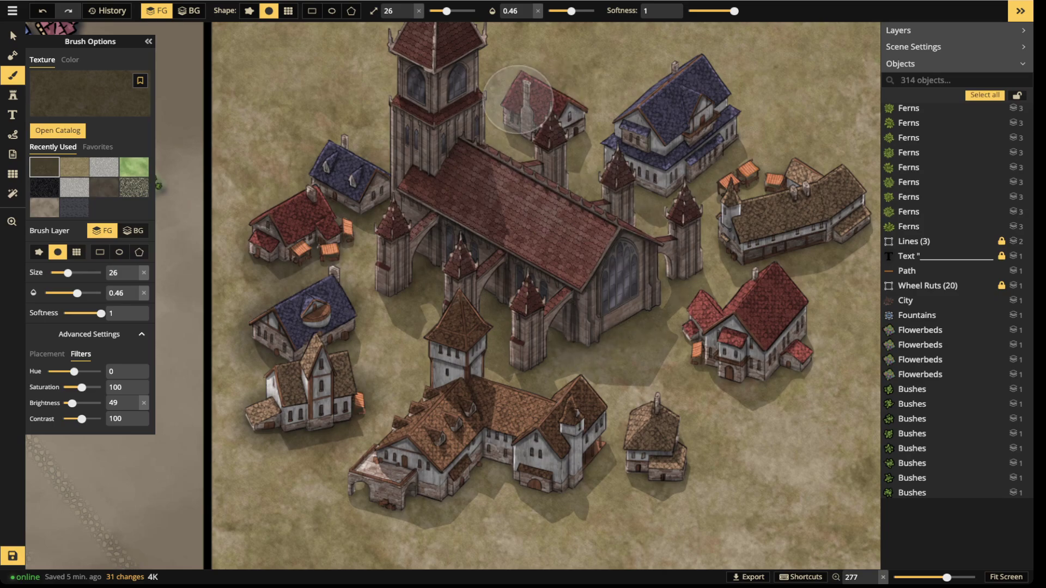
Paint the dark shading around the northern red-roofed house, the blue-roofed house and the two eastern houses
click(518, 100)
click(546, 100)
click(501, 139)
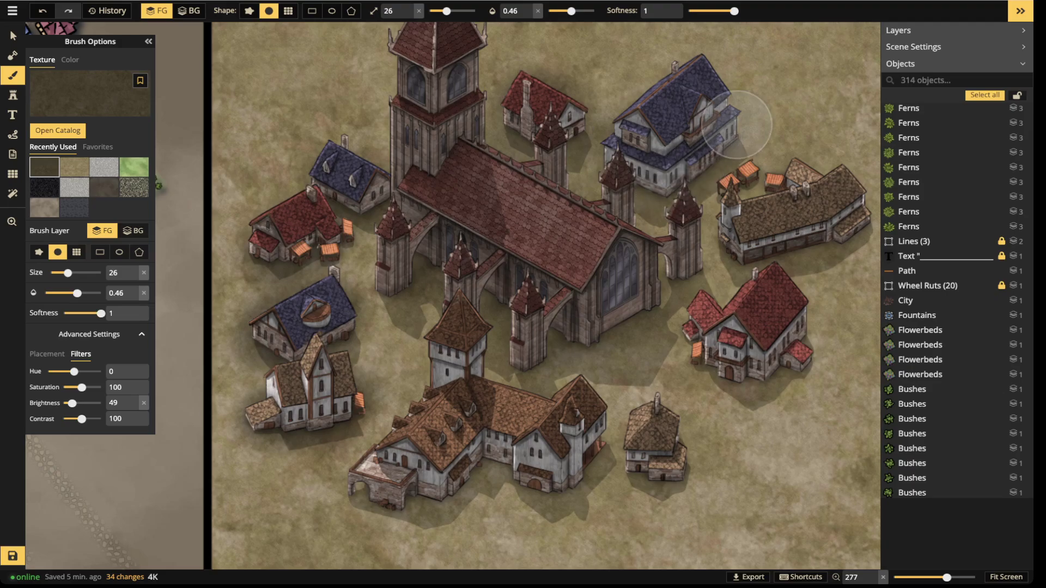
click(742, 136)
click(639, 138)
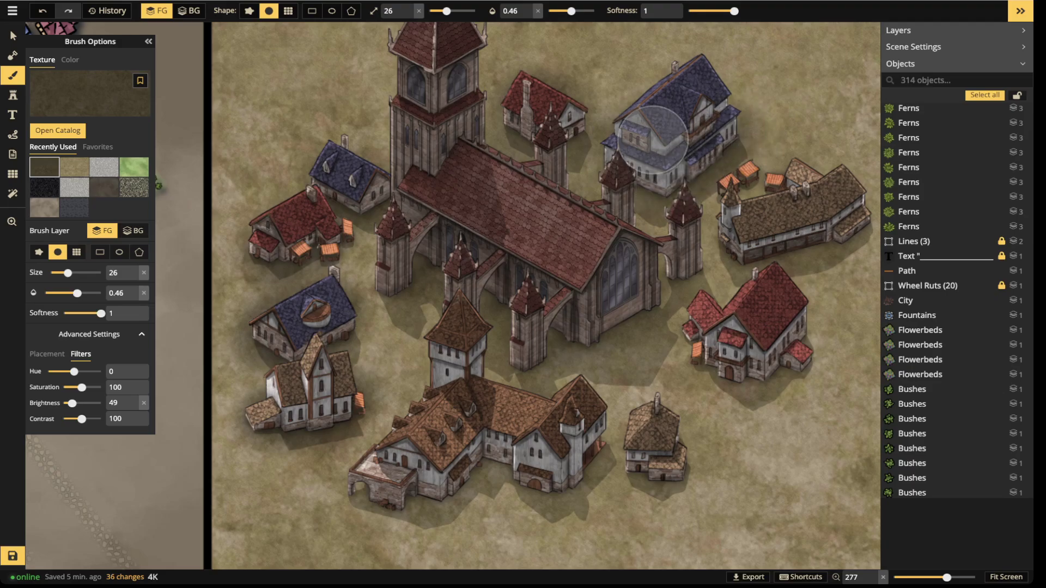
click(755, 289)
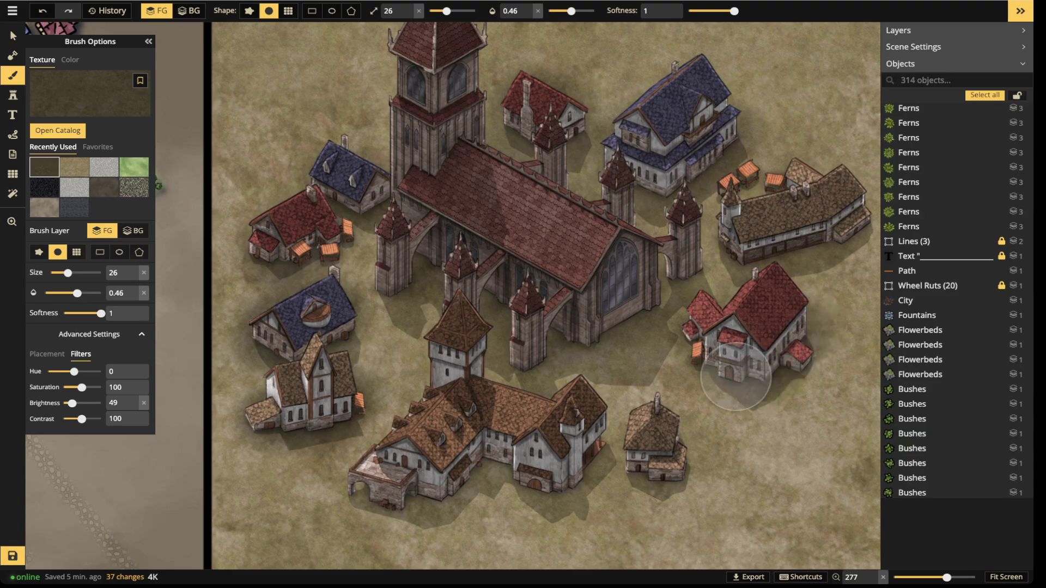
click(701, 324)
click(721, 247)
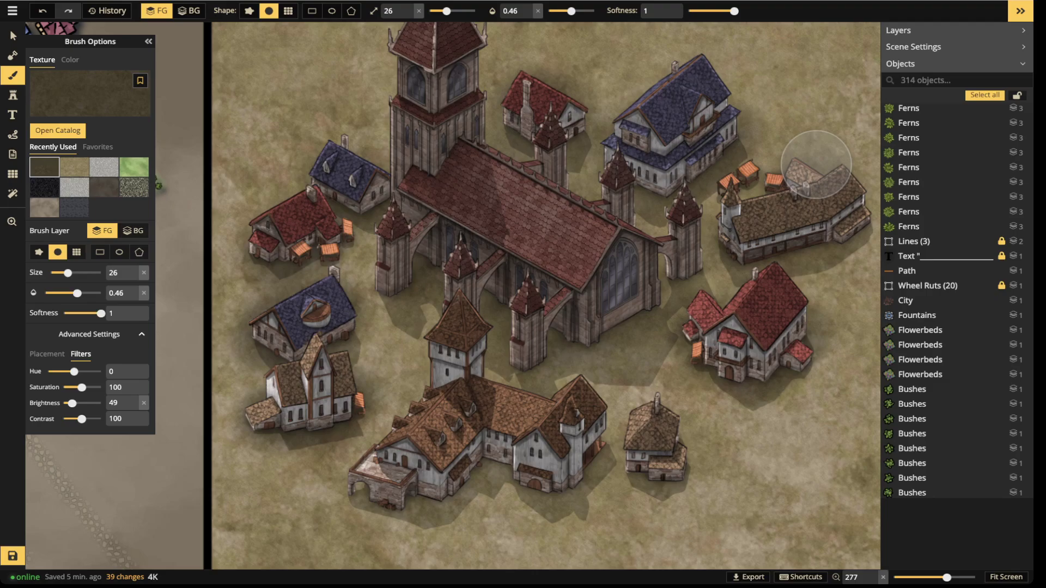
click(847, 201)
Extend the dark shading around the small southeastern house and along the large brown-roofed building in the south
click(717, 293)
click(604, 449)
click(580, 445)
click(483, 467)
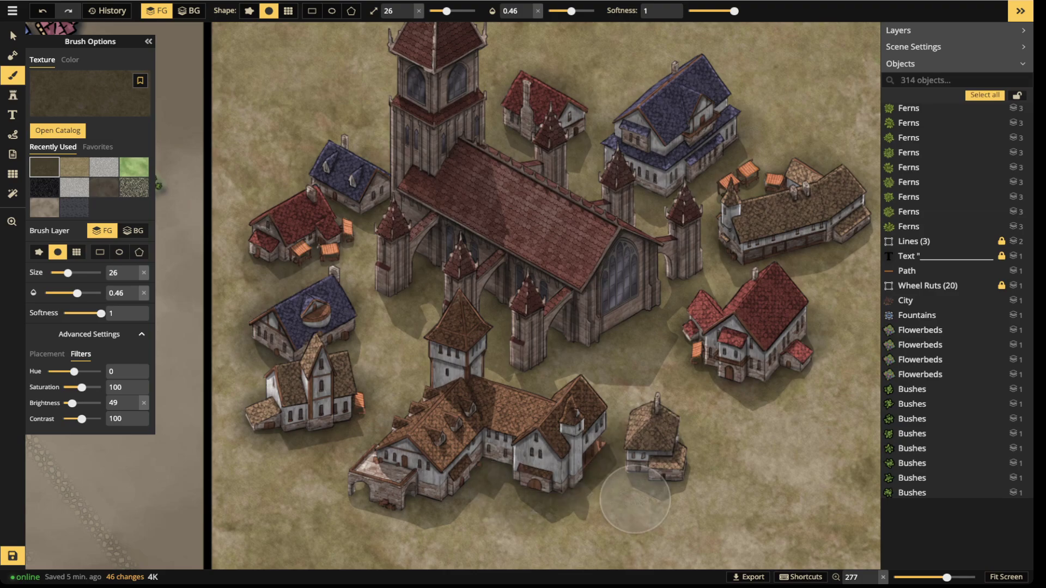
drag(674, 443, 685, 471)
mouse_move(511, 464)
mouse_down()
mouse_move(490, 414)
mouse_move(441, 427)
mouse_move(356, 476)
mouse_move(350, 494)
mouse_move(448, 423)
mouse_move(350, 496)
mouse_up()
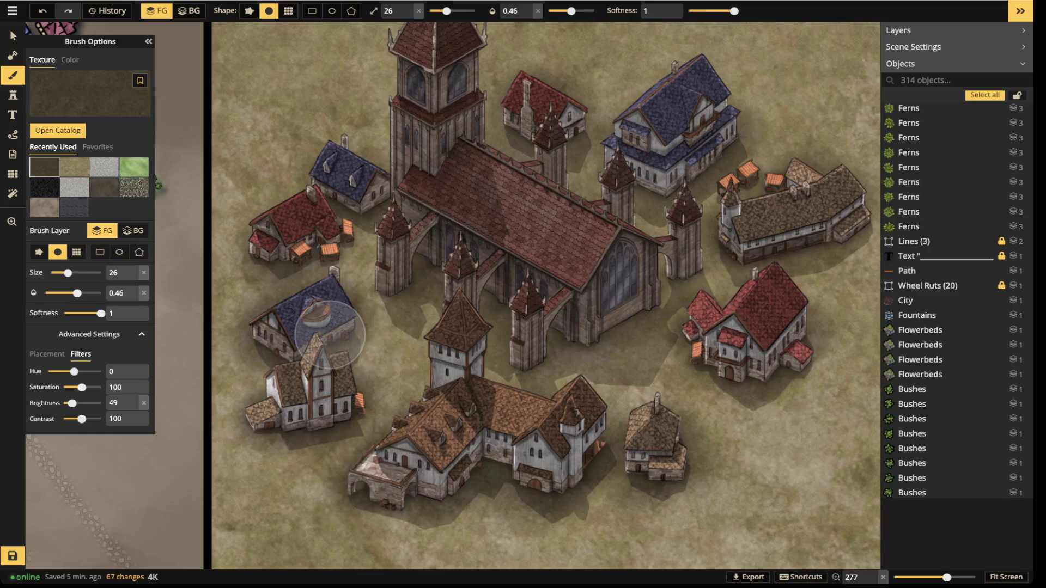
Deepen the ground shading at the western houses and along the base of the cathedral
mouse_move(329, 334)
mouse_down()
mouse_move(331, 405)
mouse_move(299, 344)
mouse_up()
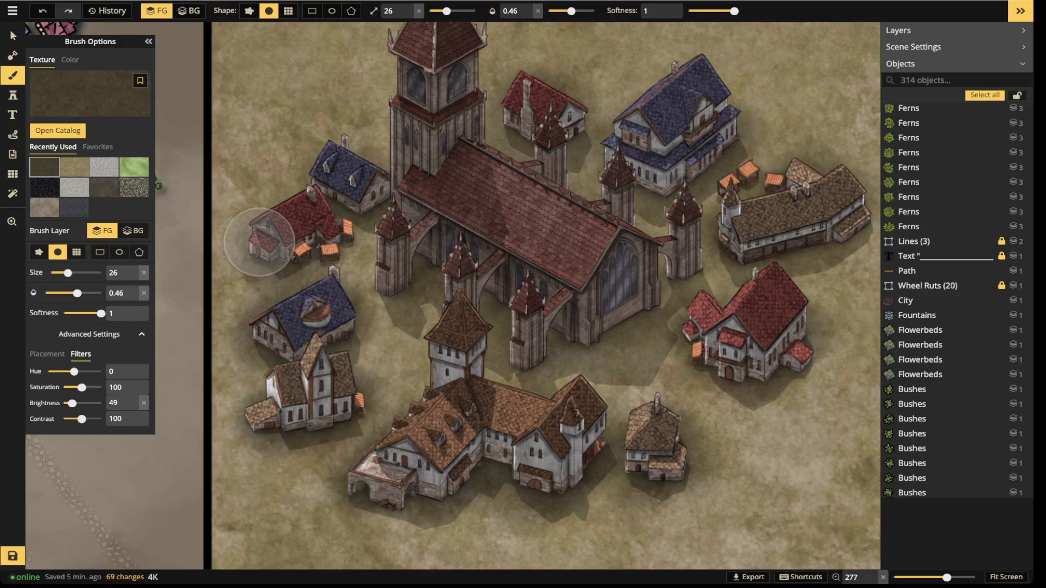
mouse_move(386, 194)
mouse_down()
mouse_move(366, 159)
mouse_move(366, 187)
mouse_up()
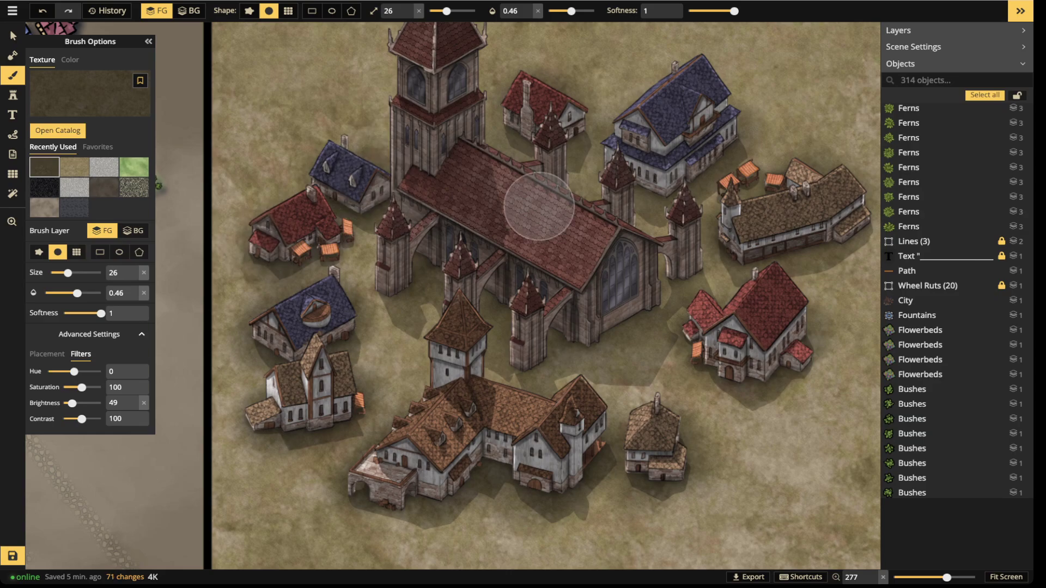
mouse_move(394, 285)
mouse_down()
mouse_move(561, 305)
mouse_move(567, 347)
mouse_move(662, 267)
mouse_move(637, 252)
mouse_up()
Deepen the ground shading around the northern and eastern houses and the small southeastern house
click(570, 114)
click(526, 114)
click(559, 103)
click(571, 88)
mouse_move(717, 139)
mouse_down()
mouse_move(664, 178)
mouse_move(721, 148)
mouse_move(685, 175)
mouse_move(622, 159)
mouse_up()
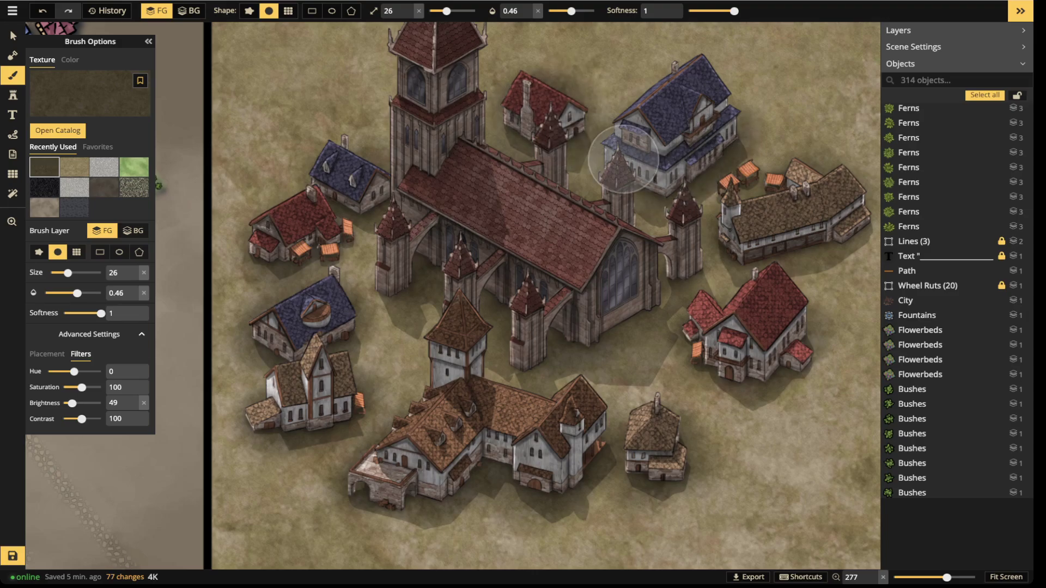
click(711, 229)
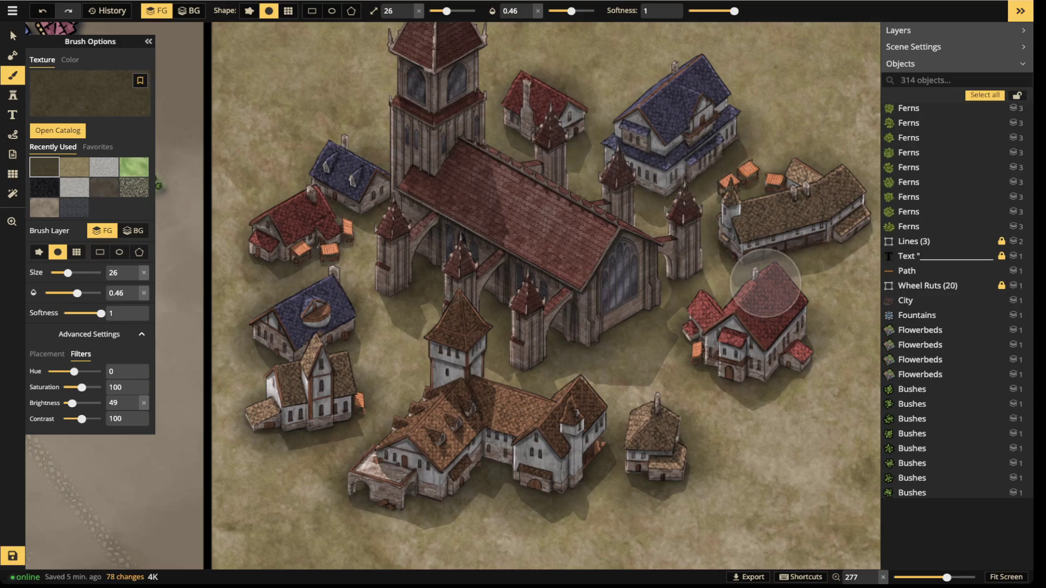
click(677, 323)
drag(626, 460, 684, 454)
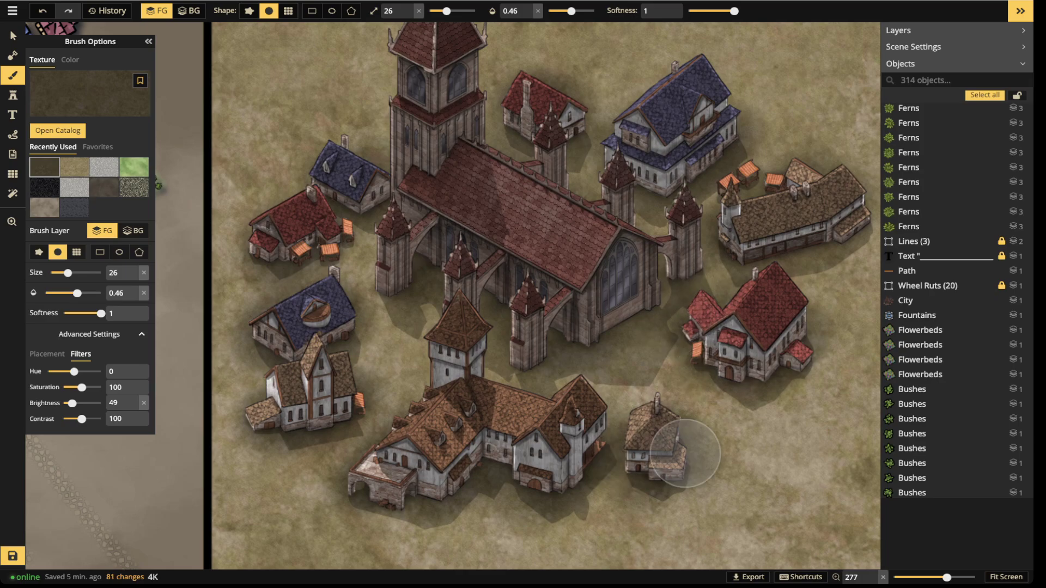
Try the recently used light grey stone texture for the brush at a texture scale of 55.08
key(v)
scroll(240, 223, down, 2)
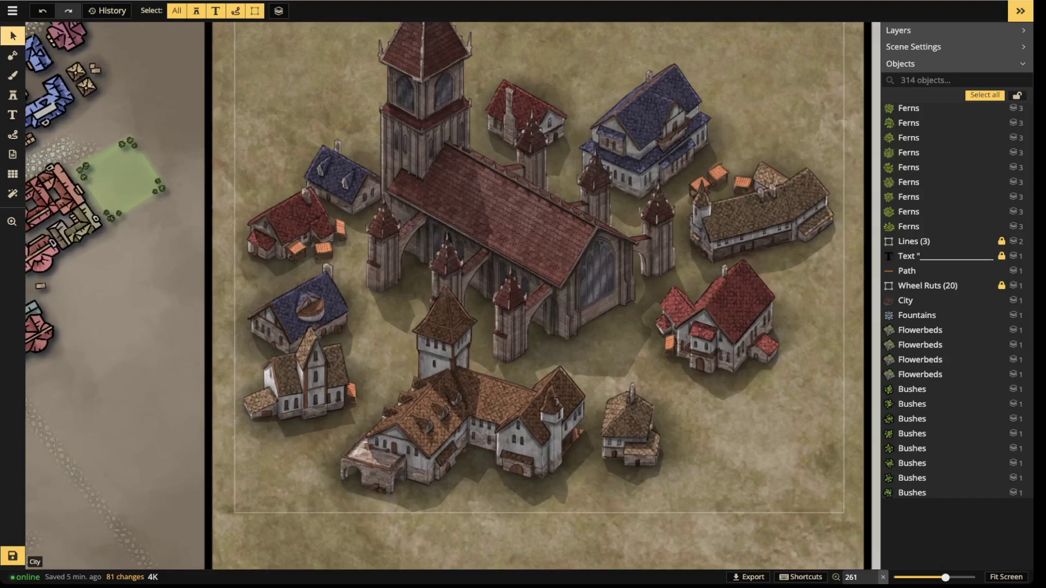
click(12, 75)
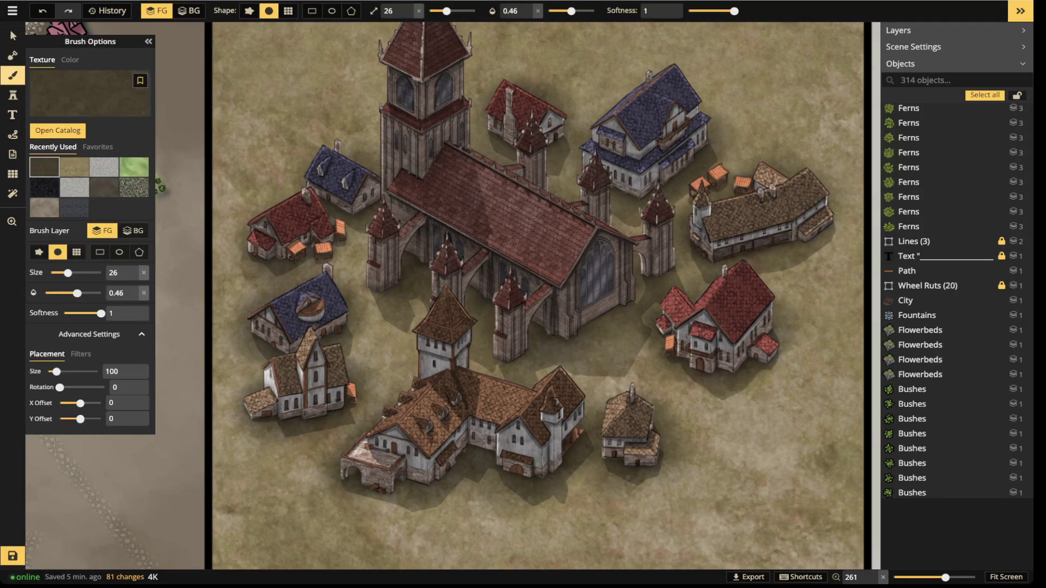
click(104, 167)
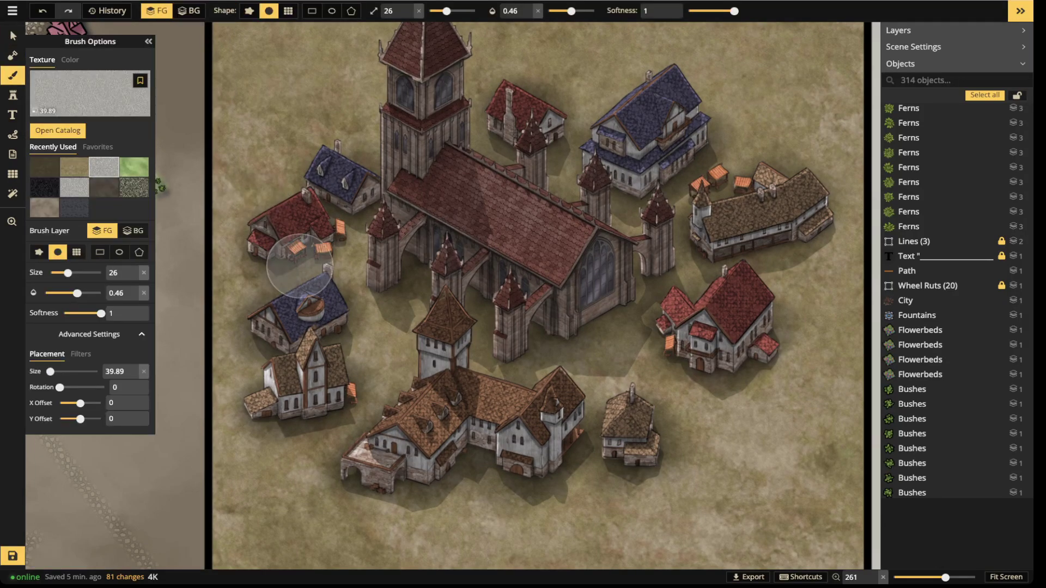
drag(51, 371, 52, 371)
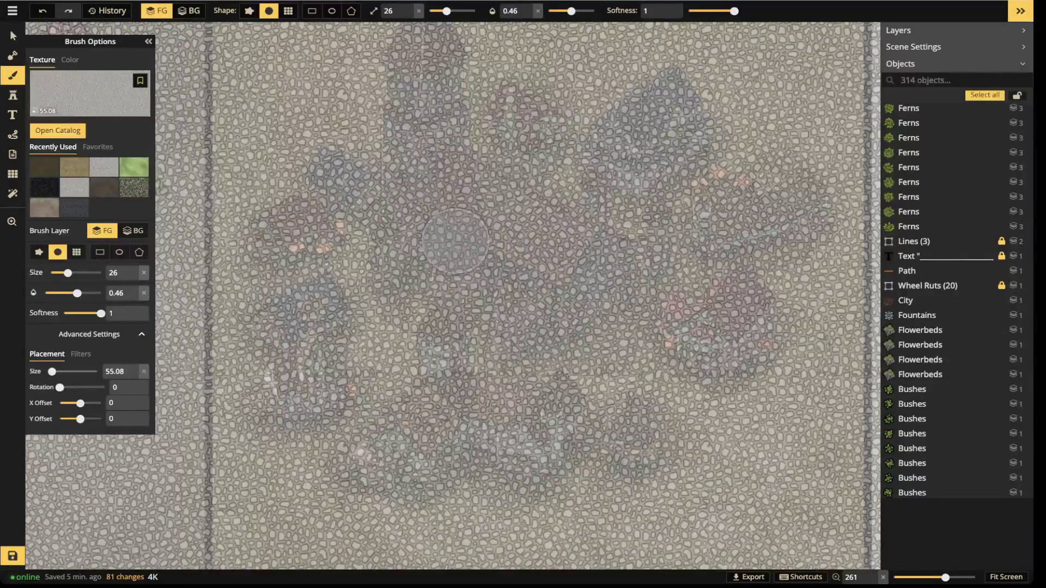
click(103, 167)
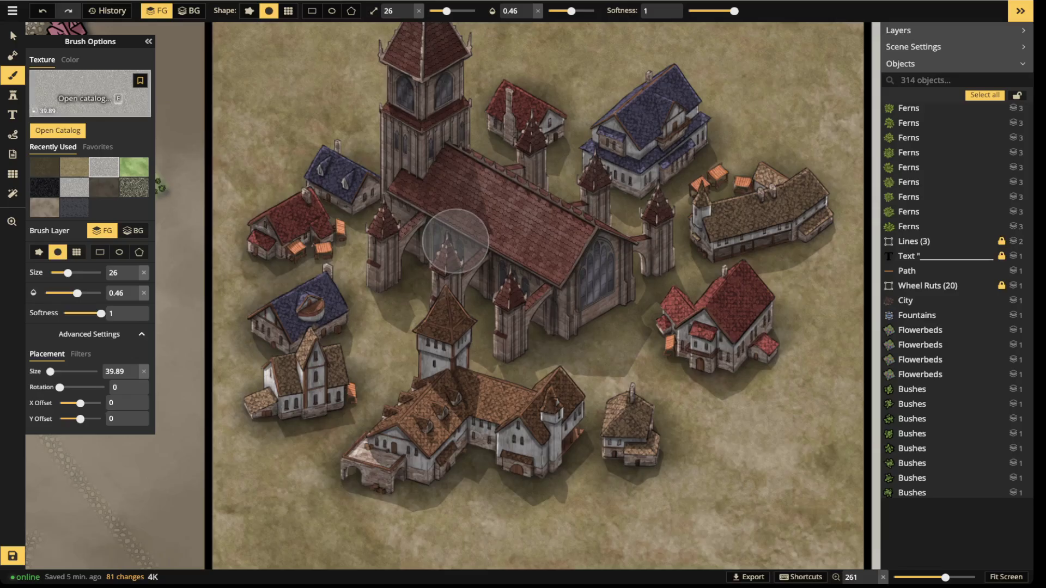
Choose the grey cobblestone texture from Fantasy Regional HD for the brush and set its texture scale to 84.97
click(87, 95)
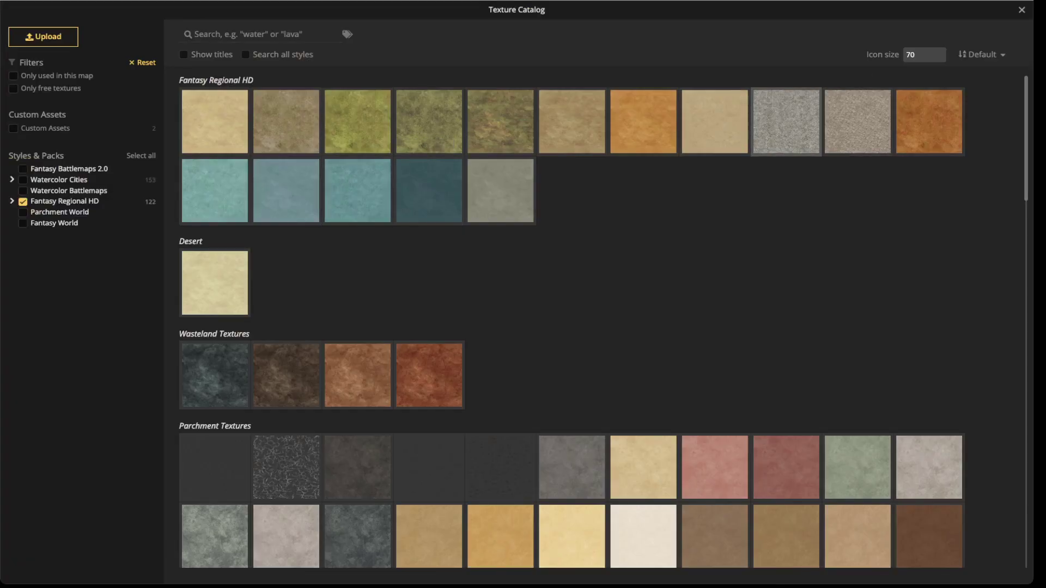
click(786, 121)
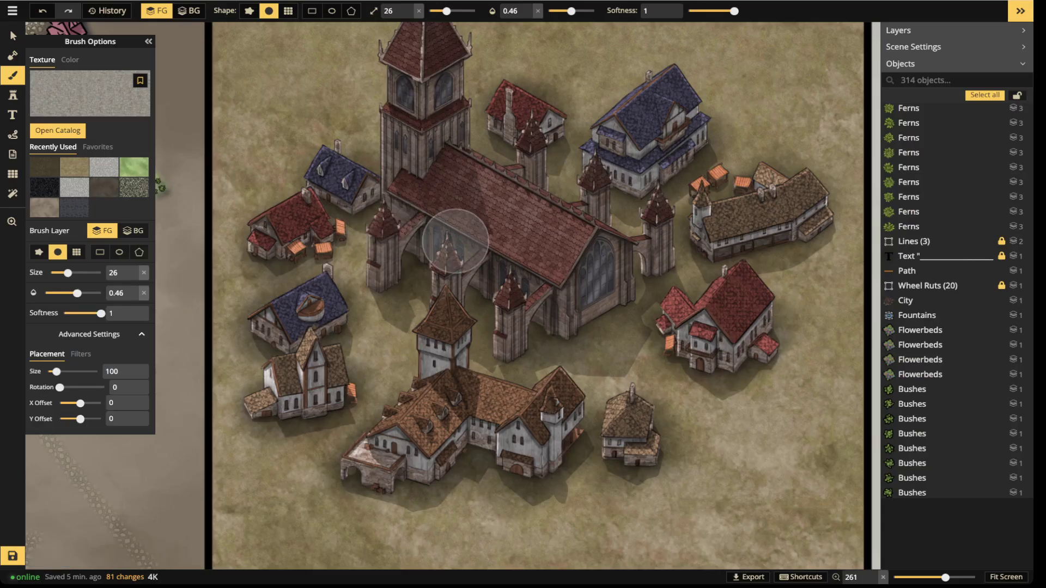
scroll(456, 242, down, 5)
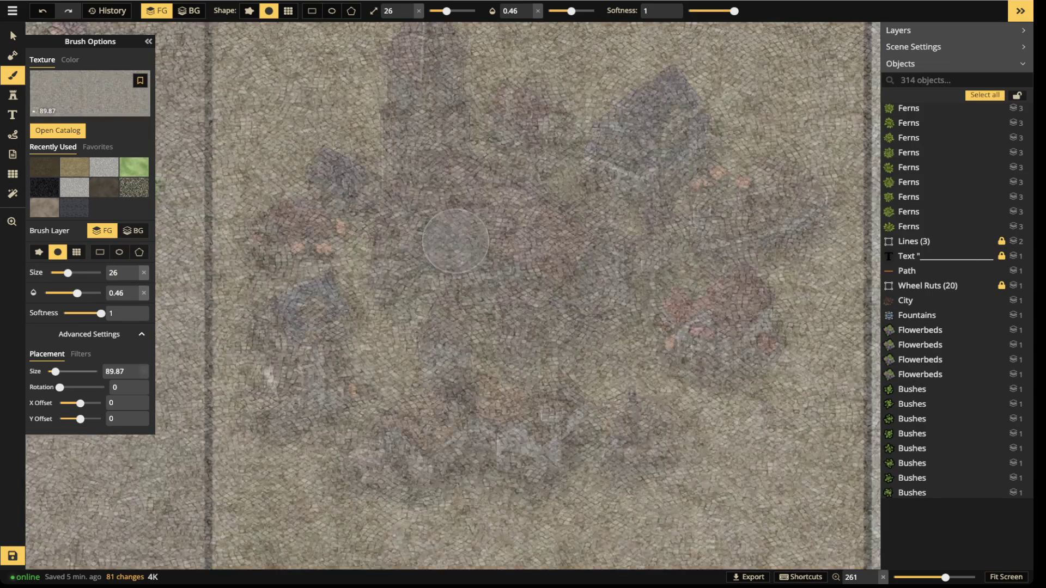
scroll(456, 242, up, 2)
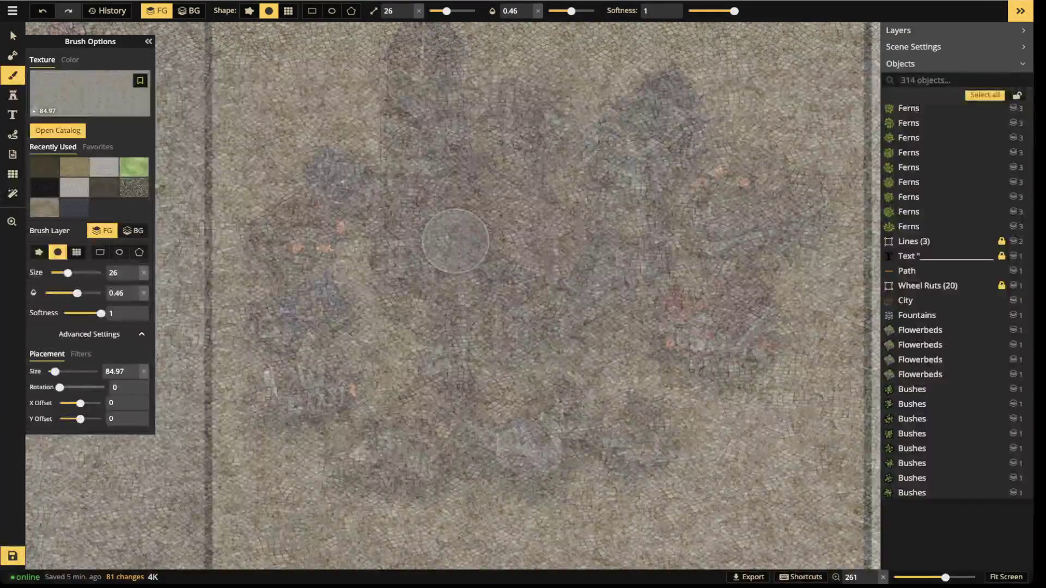
click(81, 354)
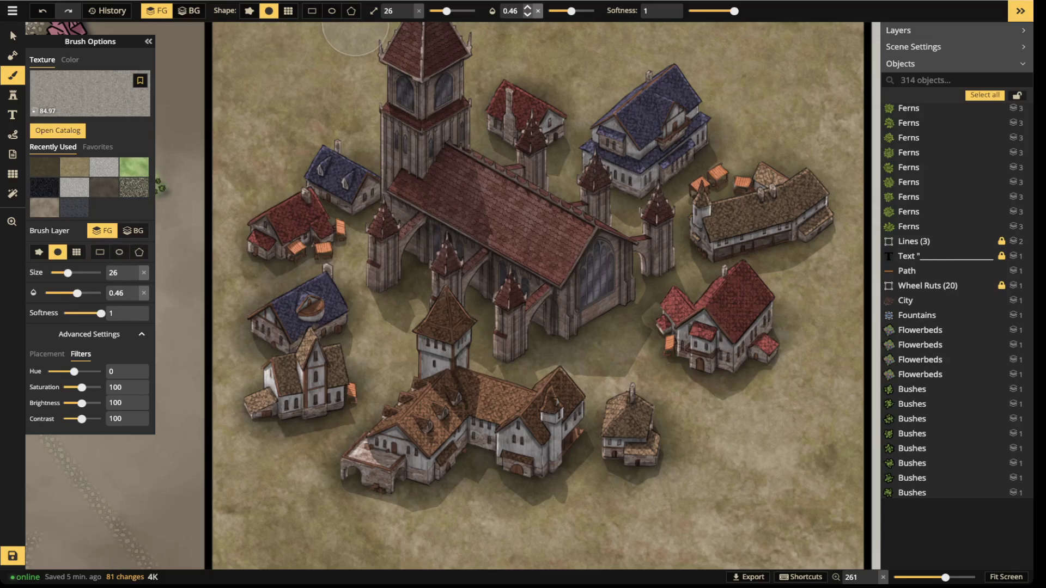
Switch to the rough-edged brush with size 10, opacity 0.36, roughness 8 and smoothing off
click(564, 10)
click(249, 11)
drag(446, 11, 442, 11)
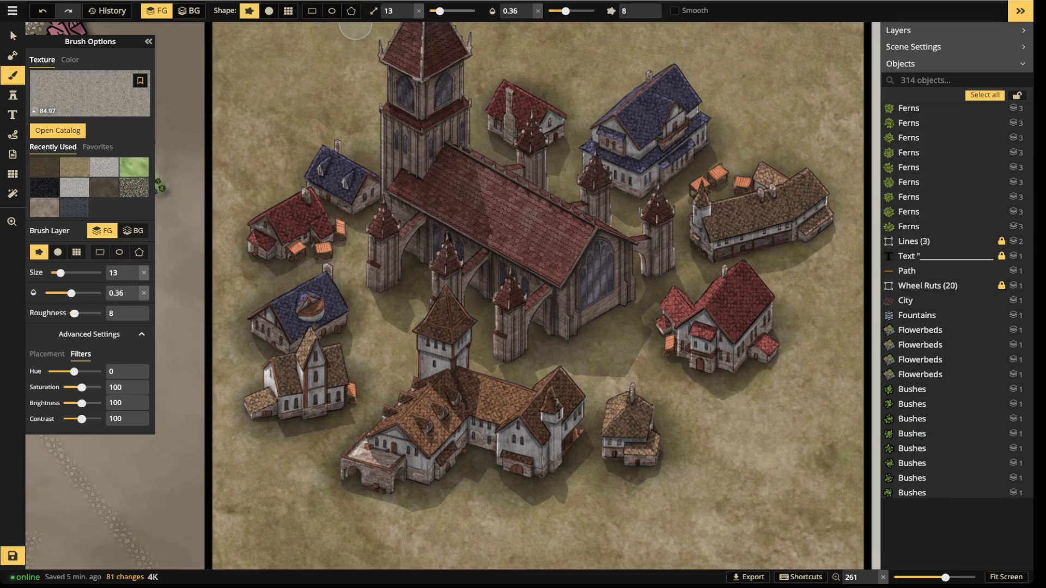
scroll(373, 344, up, 3)
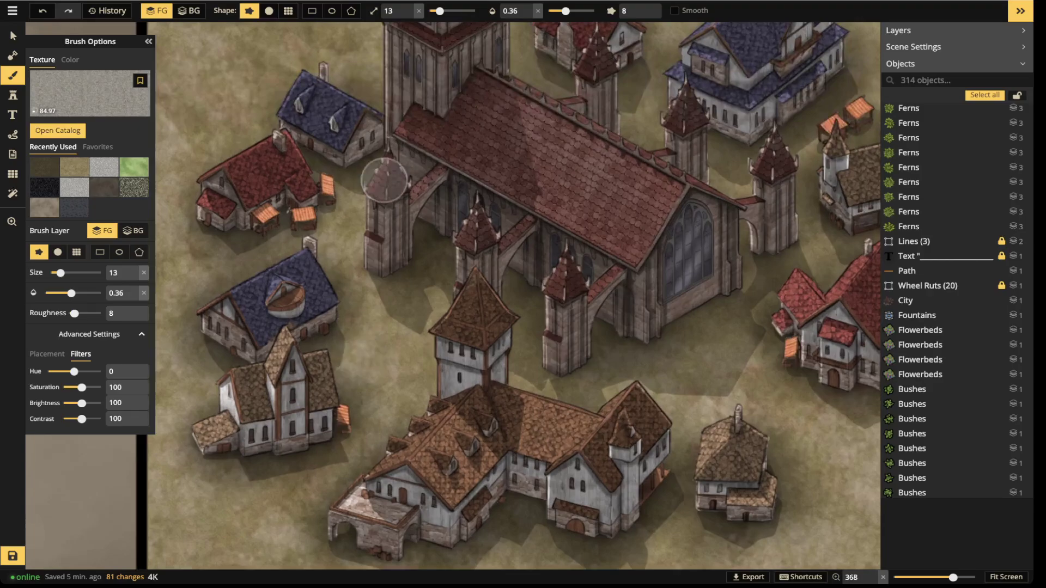
scroll(451, 39, down, 3)
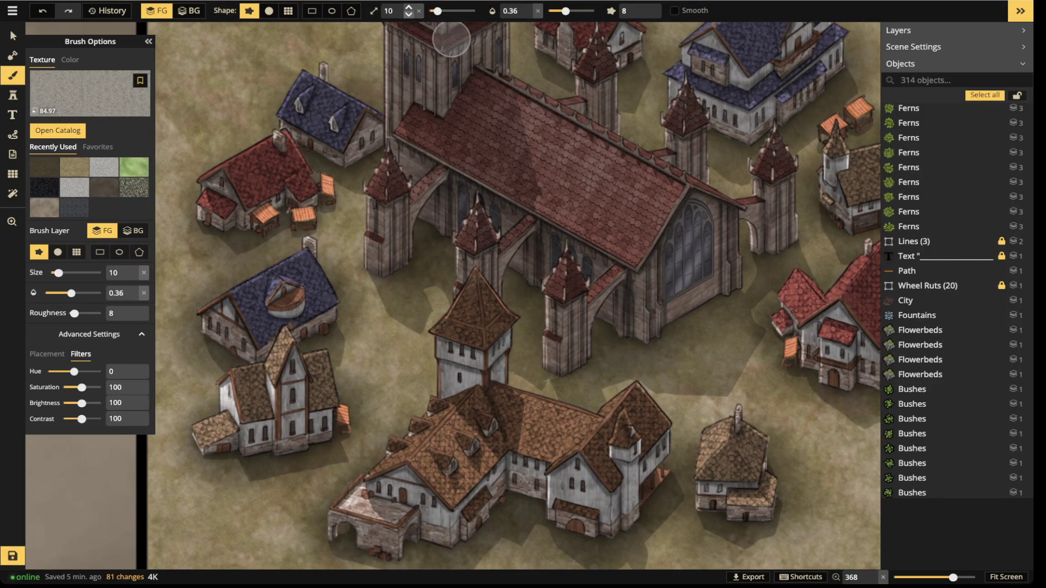
Paint cobblestone paving between the western houses and the cathedral, down to the brown-roofed tower
scroll(385, 303, down, 4)
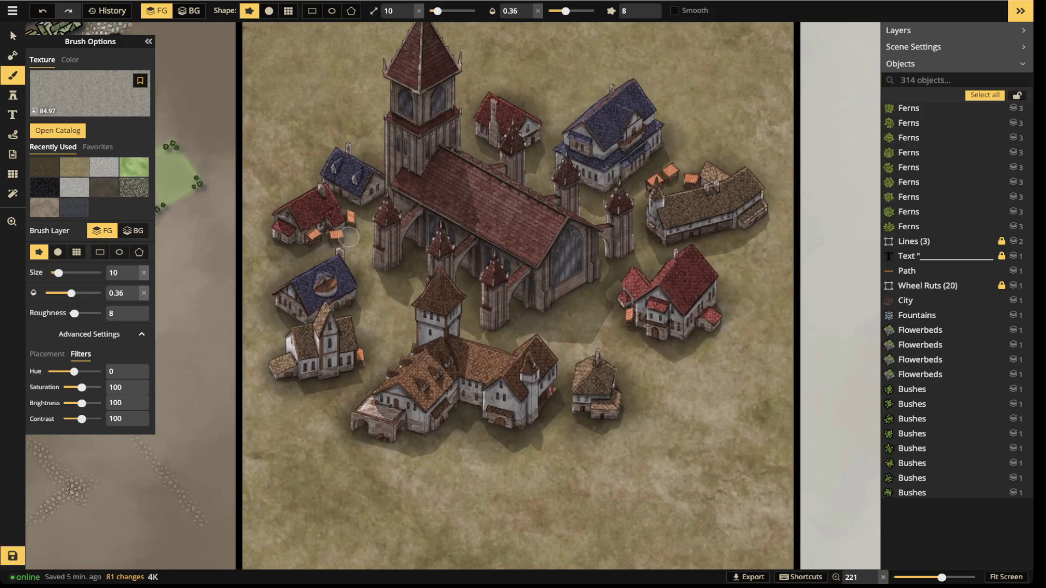
mouse_move(348, 237)
mouse_down()
mouse_move(370, 222)
mouse_move(356, 239)
mouse_move(377, 330)
mouse_move(377, 313)
mouse_move(407, 325)
mouse_move(416, 293)
mouse_move(411, 332)
mouse_up()
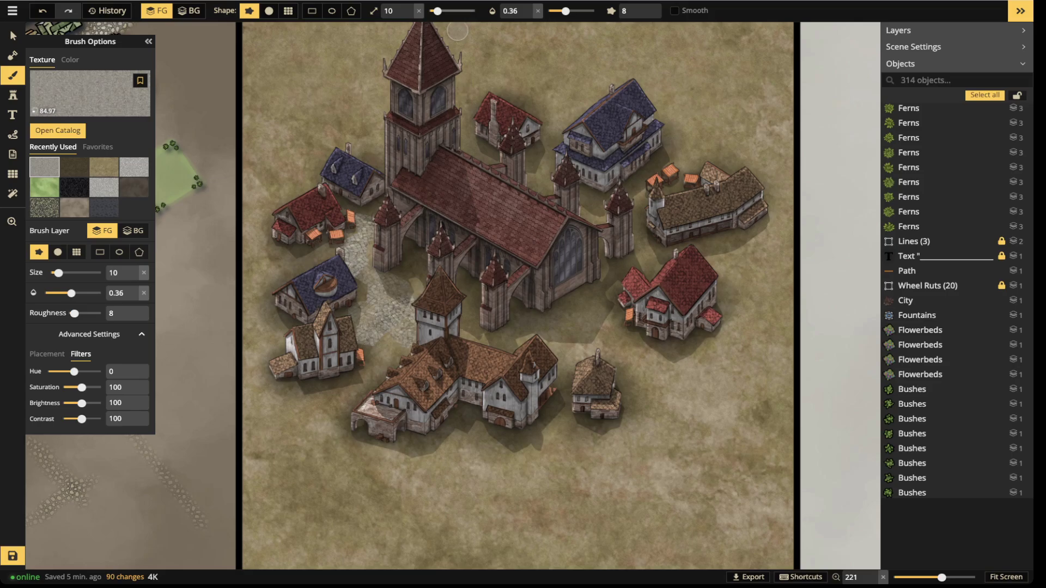
Set the brush opacity to 1 and roll the change history back to the first Pavement 2 brush stroke
click(537, 11)
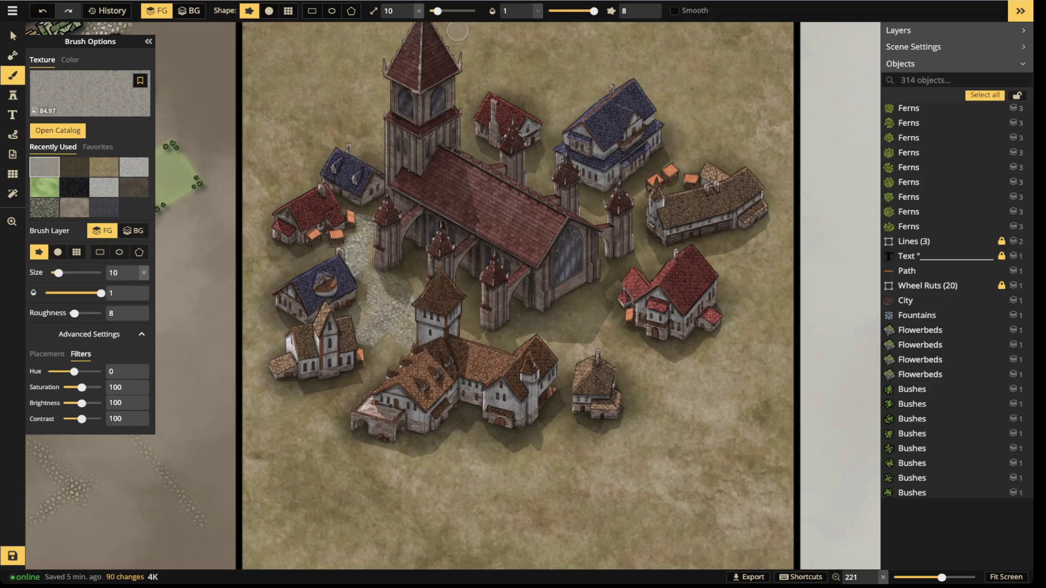
key(ctrl+z)
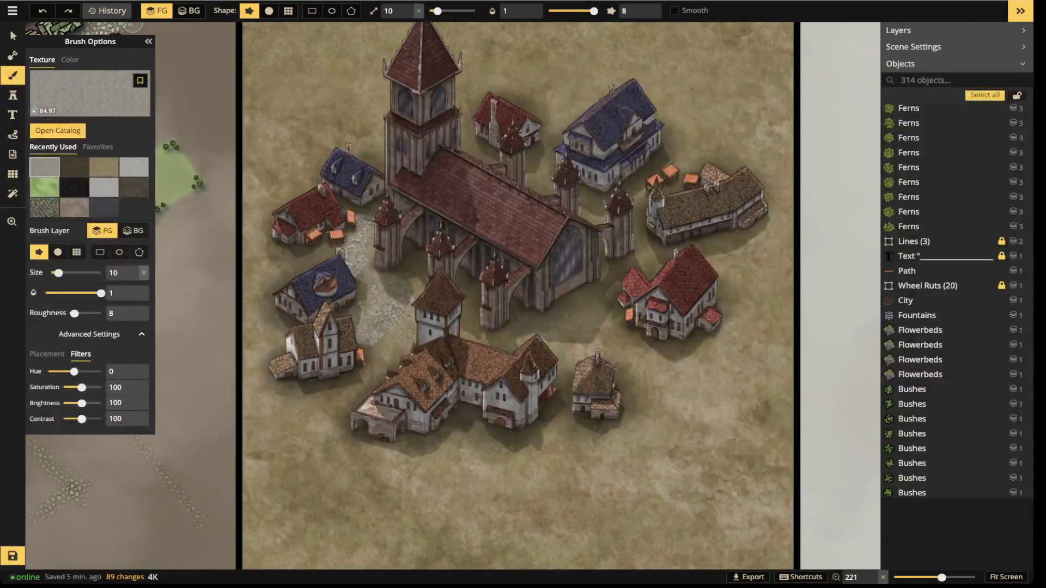
click(108, 11)
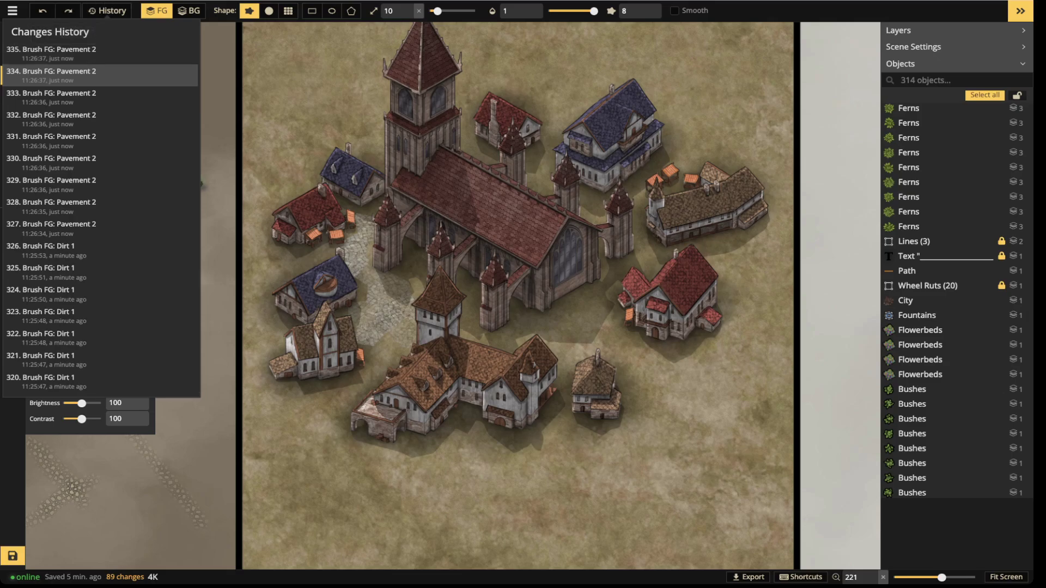
click(181, 228)
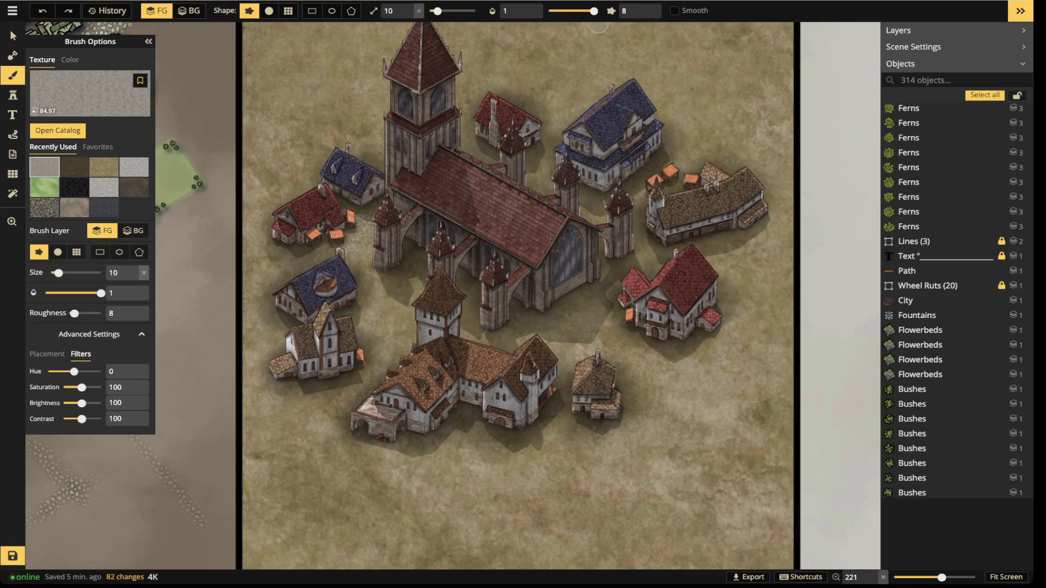
Set the brush opacity to 0.17 and paint soft cobblestone paving around the cathedral, between the surrounding houses and buttresses
drag(594, 11, 562, 11)
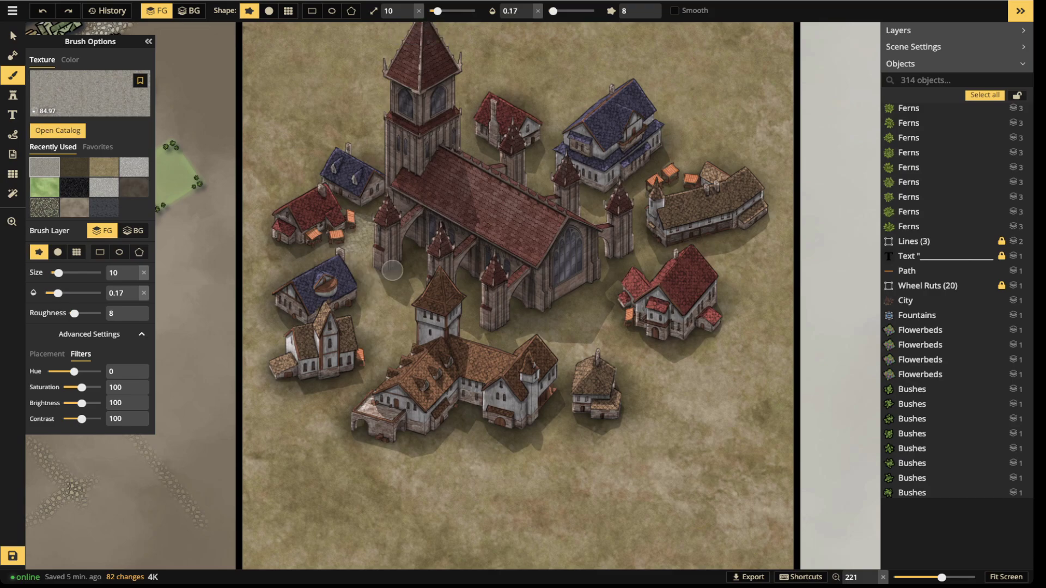
mouse_move(370, 307)
mouse_down()
mouse_move(394, 309)
mouse_move(417, 292)
mouse_move(398, 287)
mouse_up()
click(359, 227)
click(363, 232)
click(296, 255)
click(278, 267)
click(289, 262)
click(257, 269)
click(389, 304)
click(414, 295)
mouse_move(382, 315)
mouse_down()
mouse_move(471, 286)
mouse_move(460, 320)
mouse_move(416, 264)
mouse_move(463, 281)
mouse_move(482, 337)
mouse_move(582, 314)
mouse_move(590, 338)
mouse_move(581, 346)
mouse_move(614, 345)
mouse_move(532, 328)
mouse_move(548, 334)
mouse_move(614, 310)
mouse_move(604, 345)
mouse_move(668, 389)
mouse_move(567, 365)
mouse_move(597, 311)
mouse_move(599, 334)
mouse_move(645, 287)
mouse_move(603, 294)
mouse_move(631, 258)
mouse_move(573, 217)
mouse_move(615, 219)
mouse_move(697, 156)
mouse_move(632, 203)
mouse_move(648, 190)
mouse_up()
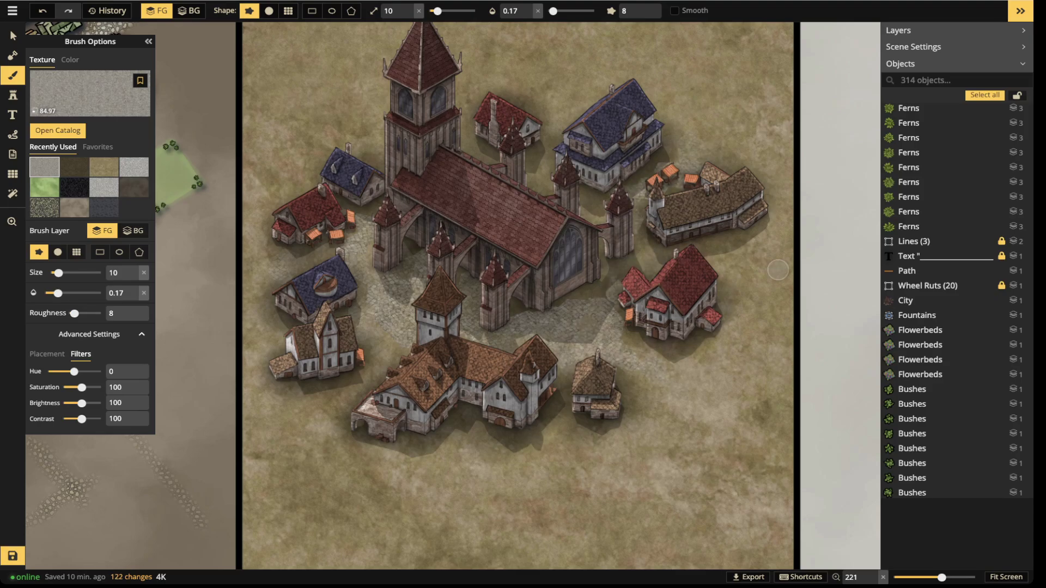
drag(537, 162, 529, 180)
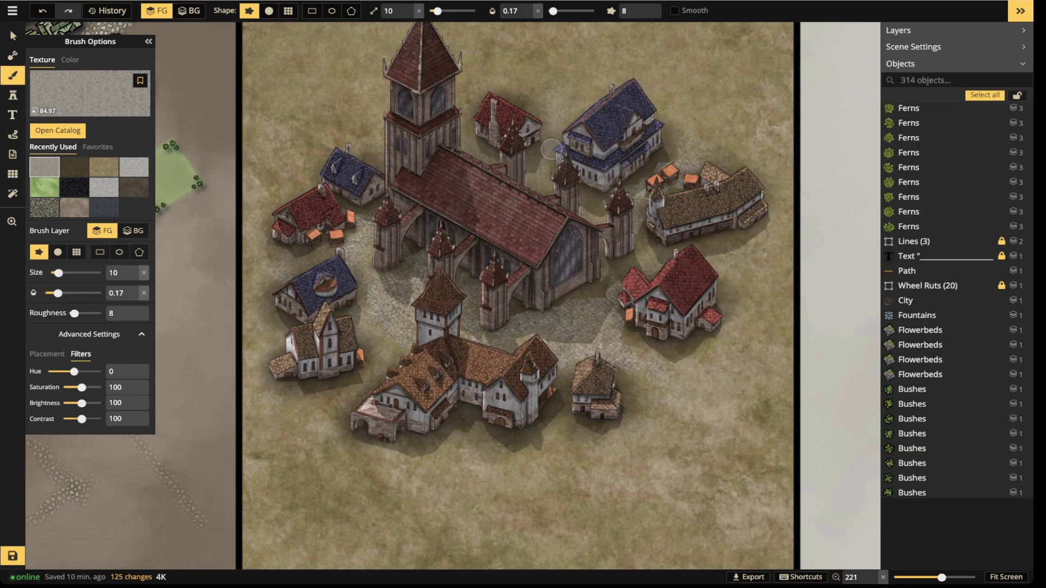
Set the brush to size 7 and opacity 0.28 and paint cobblestones along the front of the city's southern buildings
drag(553, 11, 556, 11)
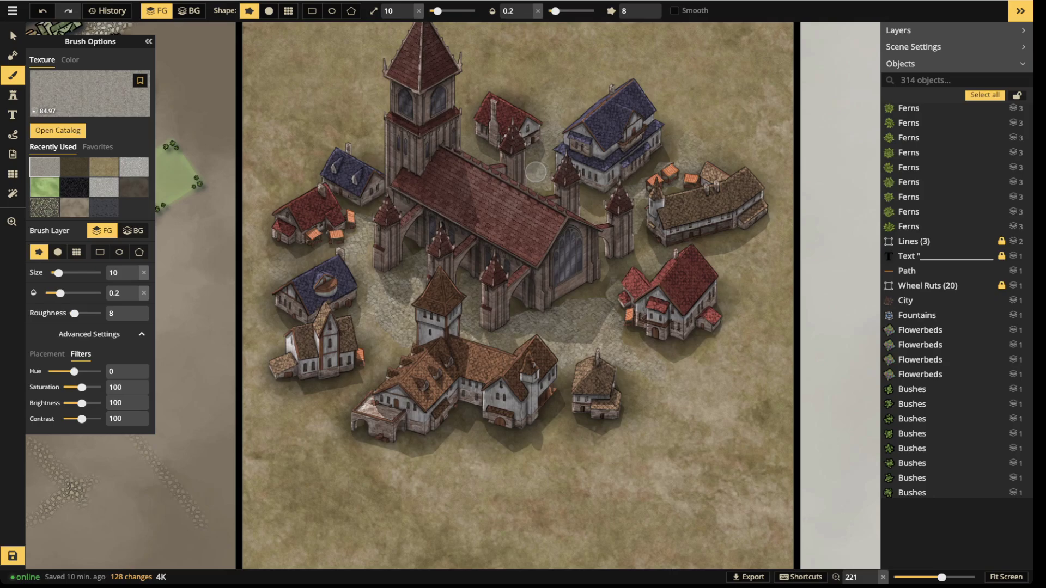
drag(438, 11, 436, 11)
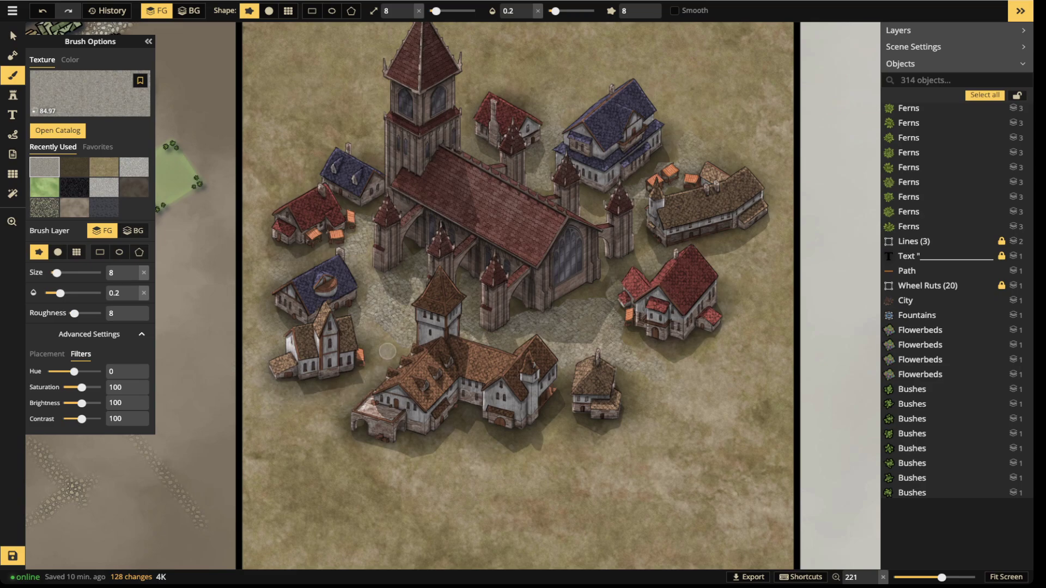
drag(555, 11, 561, 10)
click(409, 14)
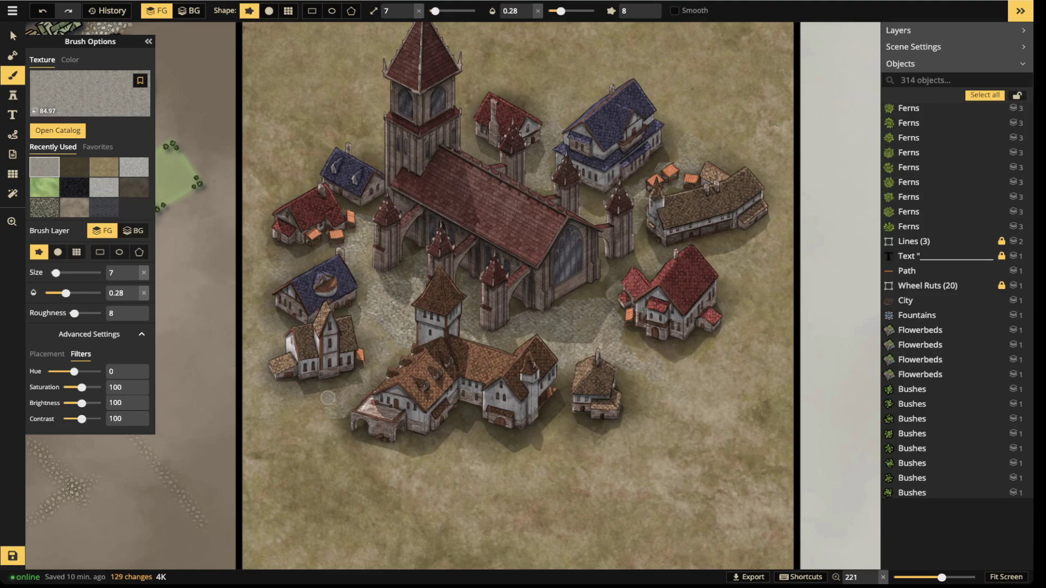
mouse_move(351, 394)
mouse_down()
mouse_move(322, 439)
mouse_move(362, 459)
mouse_up()
mouse_move(455, 451)
mouse_down()
mouse_move(547, 437)
mouse_move(587, 339)
mouse_move(578, 399)
mouse_move(567, 373)
mouse_move(531, 448)
mouse_move(467, 424)
mouse_move(428, 462)
mouse_up()
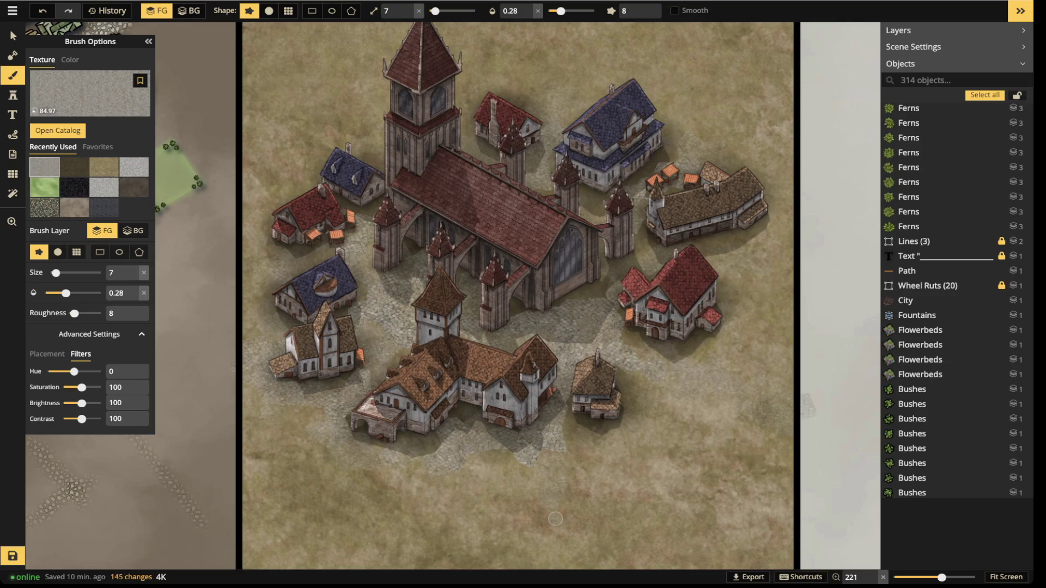
Paint a cobblestone road from the city's southern edge down toward the Fantasy Regional title, with a fainter branch heading west
drag(630, 423, 572, 170)
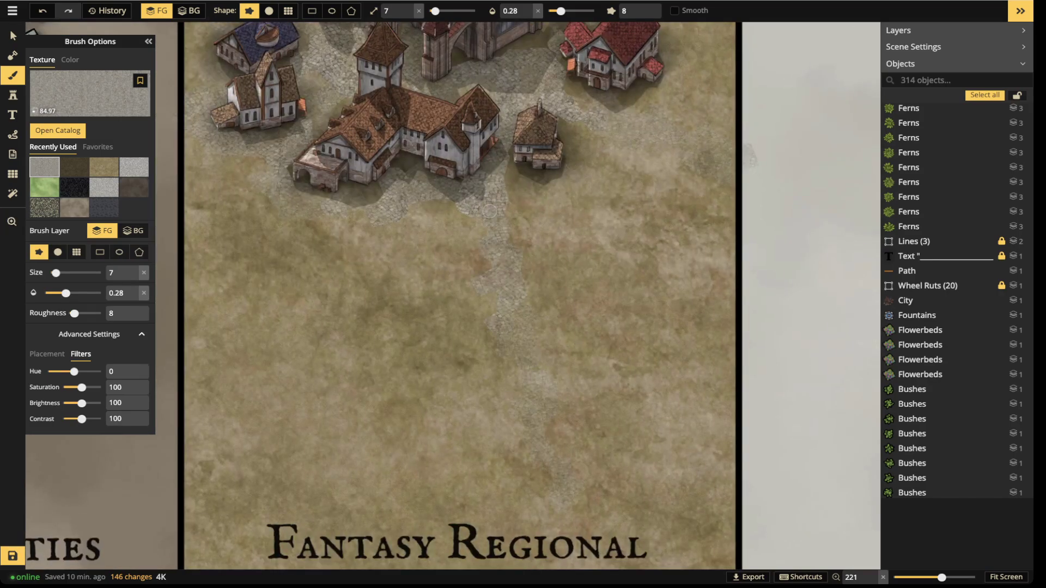
mouse_move(480, 174)
mouse_down()
mouse_move(483, 328)
mouse_move(301, 324)
mouse_move(429, 316)
mouse_move(496, 285)
mouse_up()
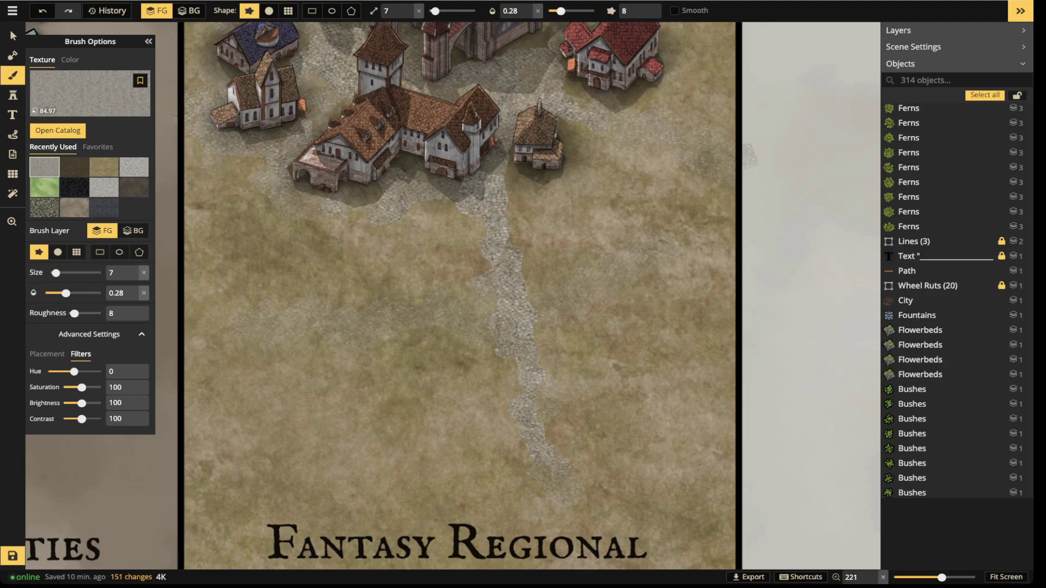
drag(454, 324, 274, 314)
scroll(282, 293, down, 2)
drag(396, 137, 405, 275)
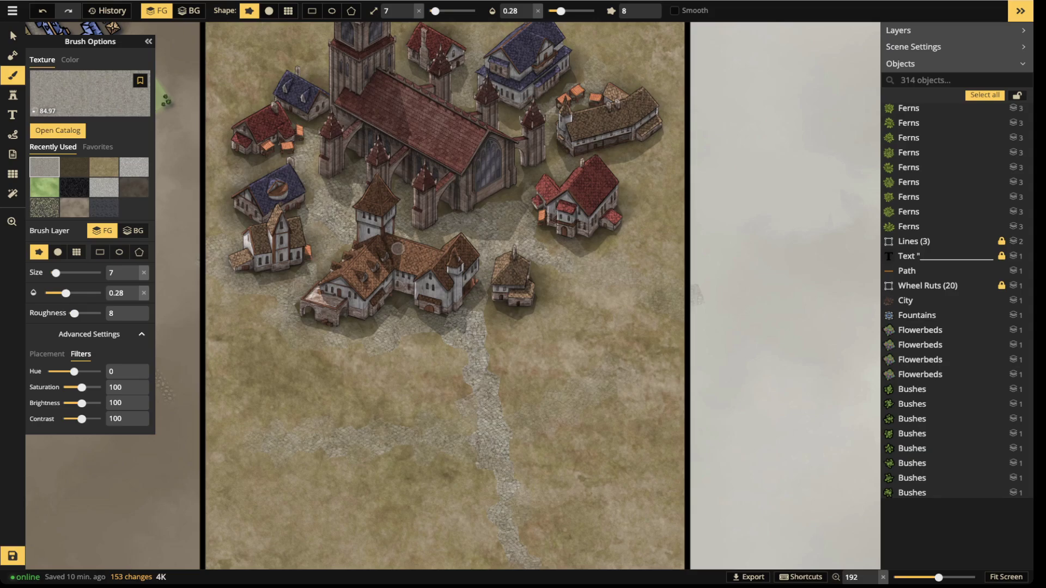
click(13, 36)
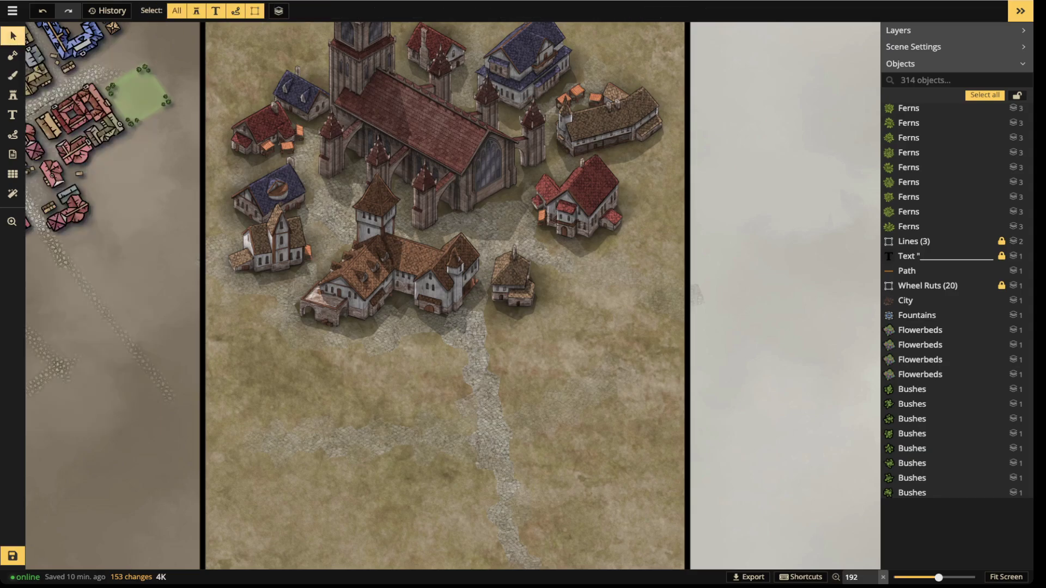
scroll(240, 164, down, 2)
scroll(240, 163, left, 6)
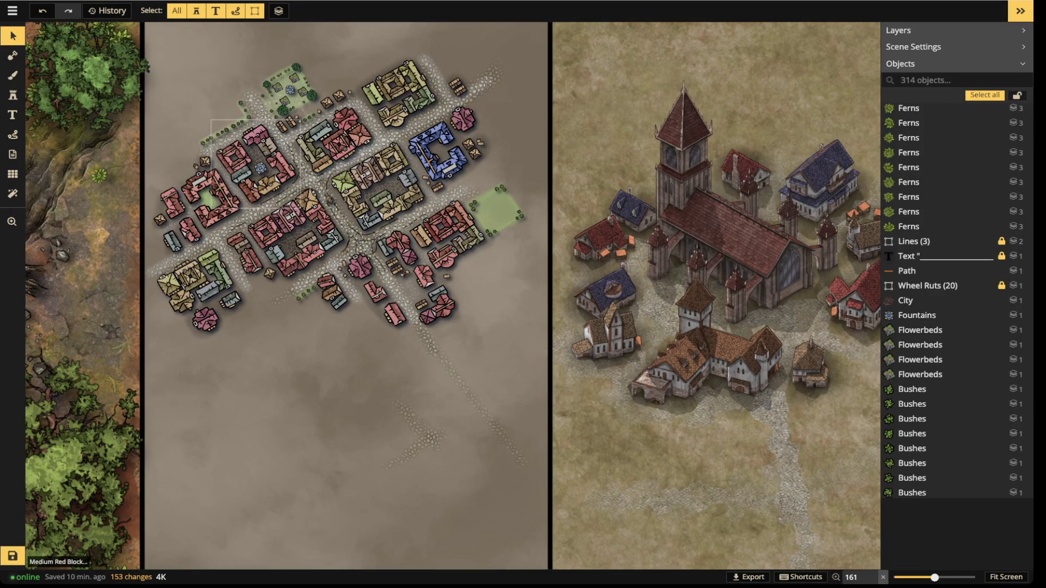
scroll(452, 294, right, 5)
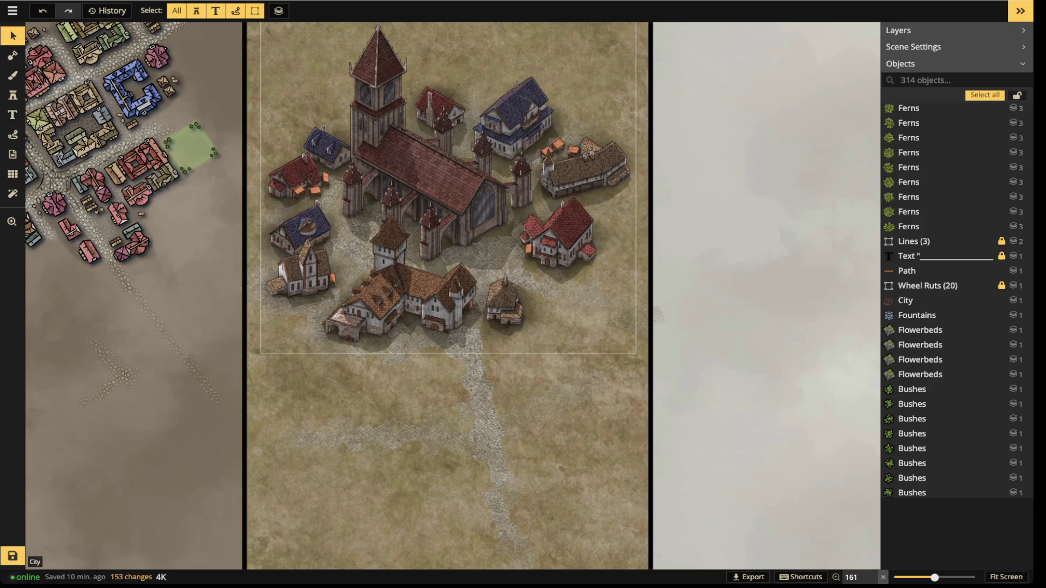
click(448, 188)
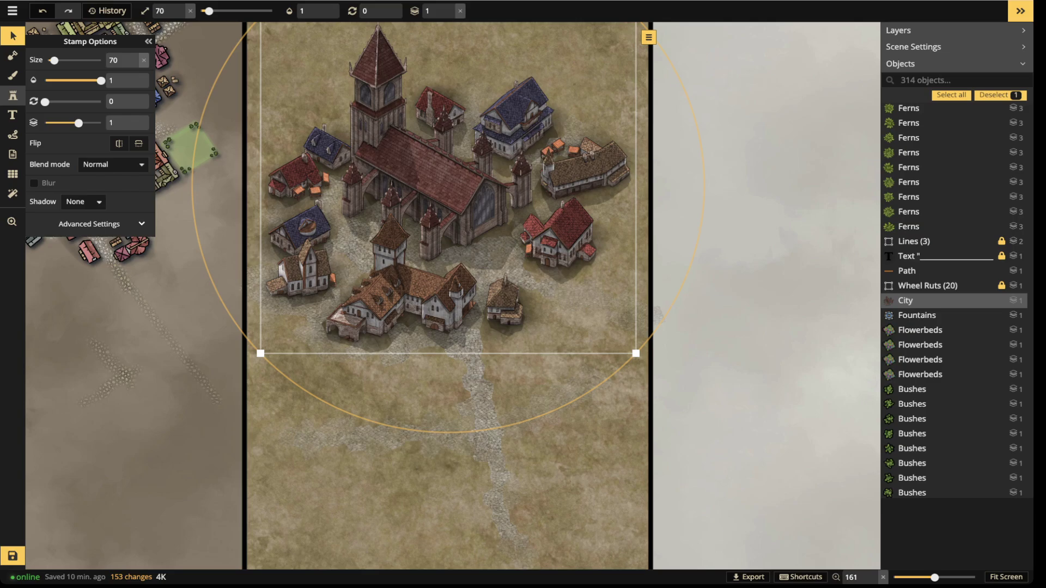
key(s)
scroll(417, 420, up, 3)
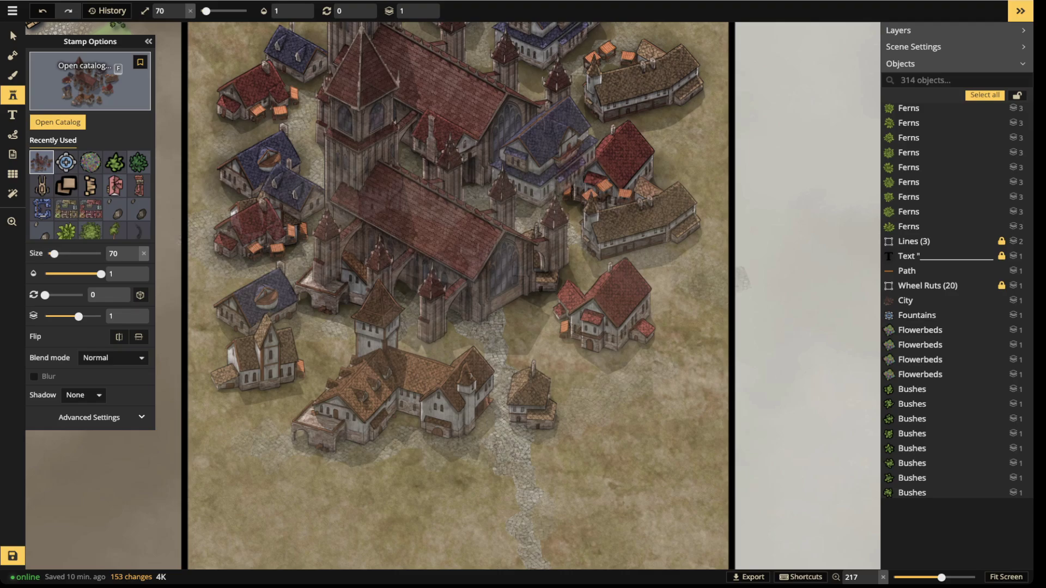
key(f)
key(Escape)
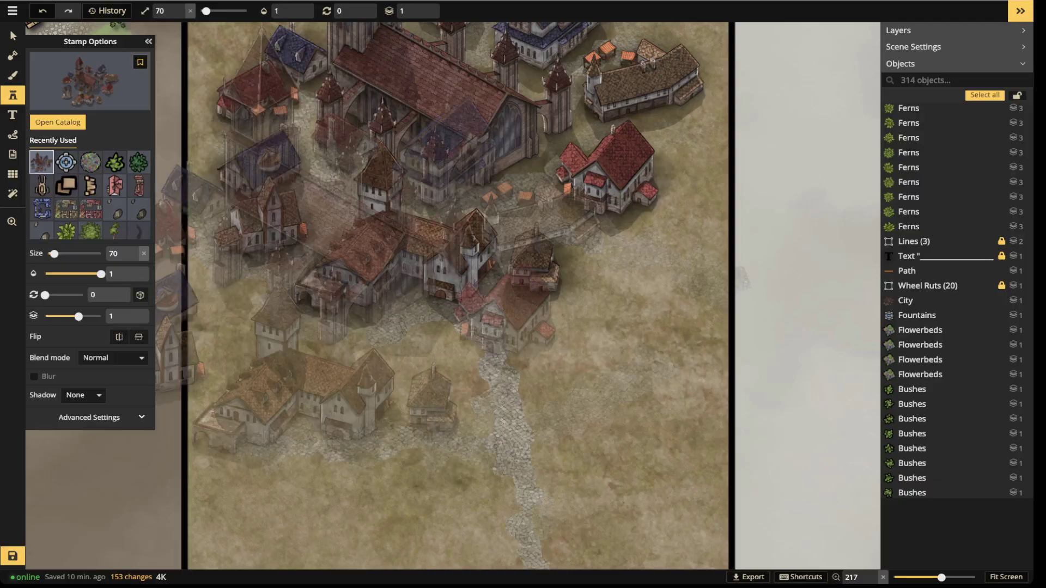
With the rough-edged brush at size 7 and opacity 1, paint a second vertical cobblestone road west of the first, across the title
key(b)
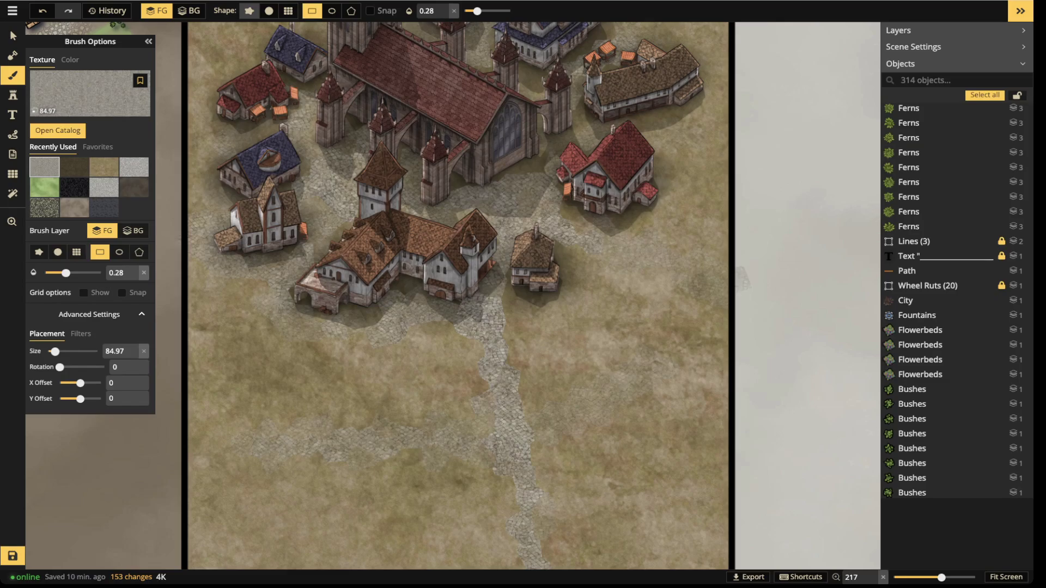
click(249, 10)
drag(560, 10, 668, 36)
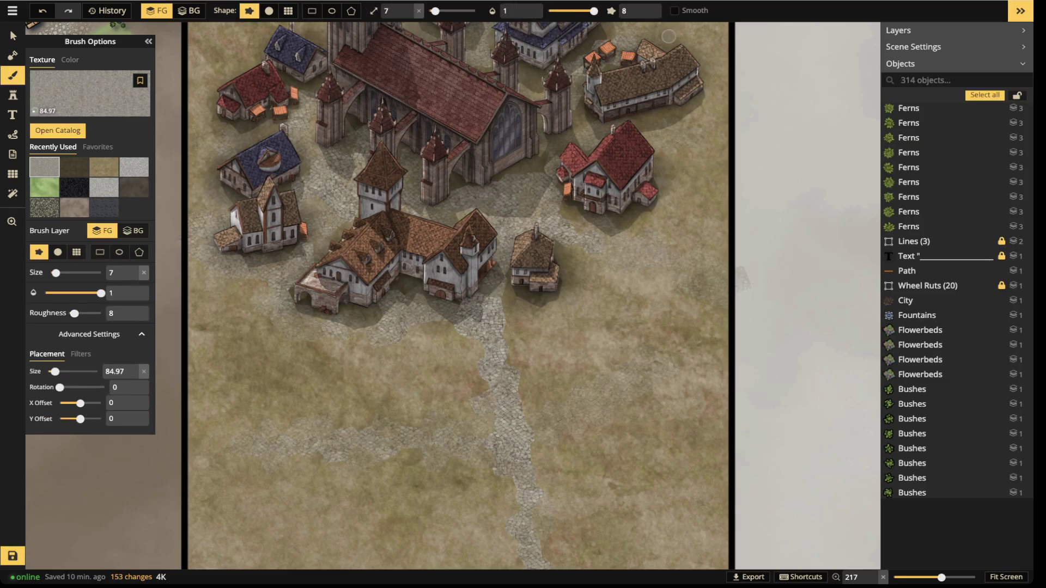
scroll(464, 224, down, 5)
mouse_move(346, 175)
mouse_down()
mouse_move(352, 481)
mouse_move(340, 501)
mouse_up()
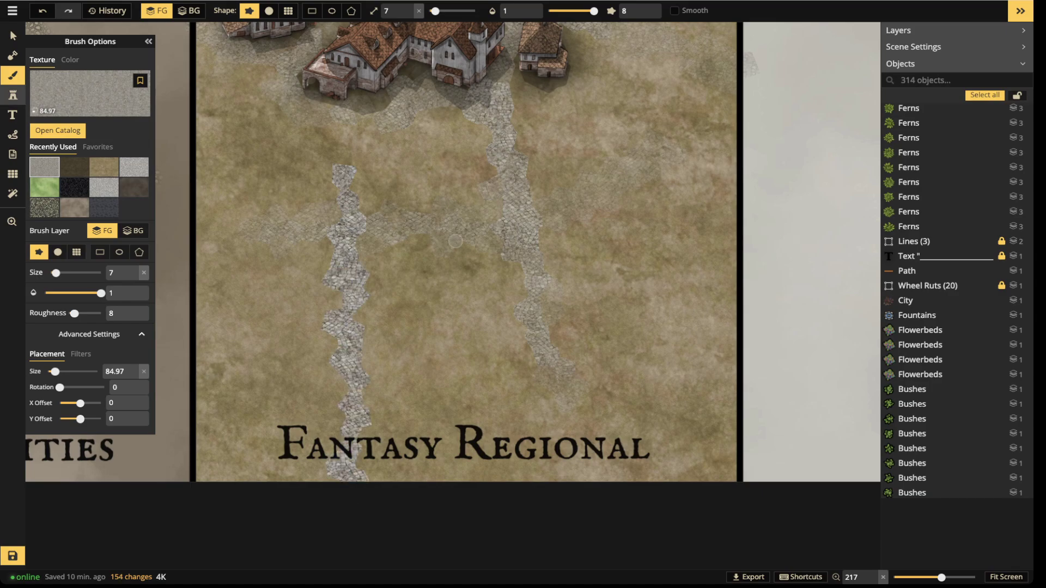
Reset the stamp catalog filters and choose the nine-variant brown wooden house set from Fantasy Regional HD
click(13, 95)
click(61, 122)
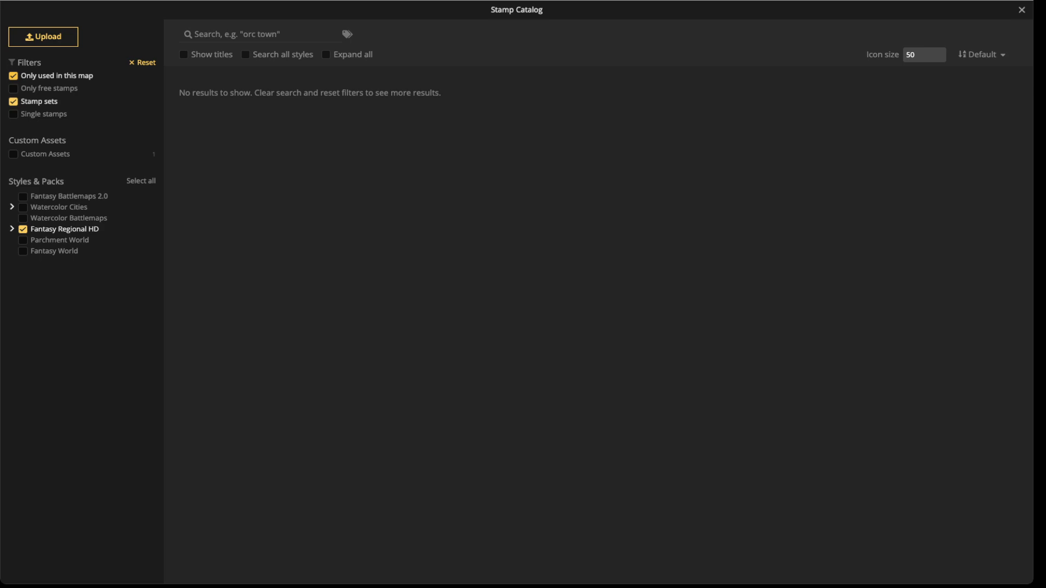
click(141, 62)
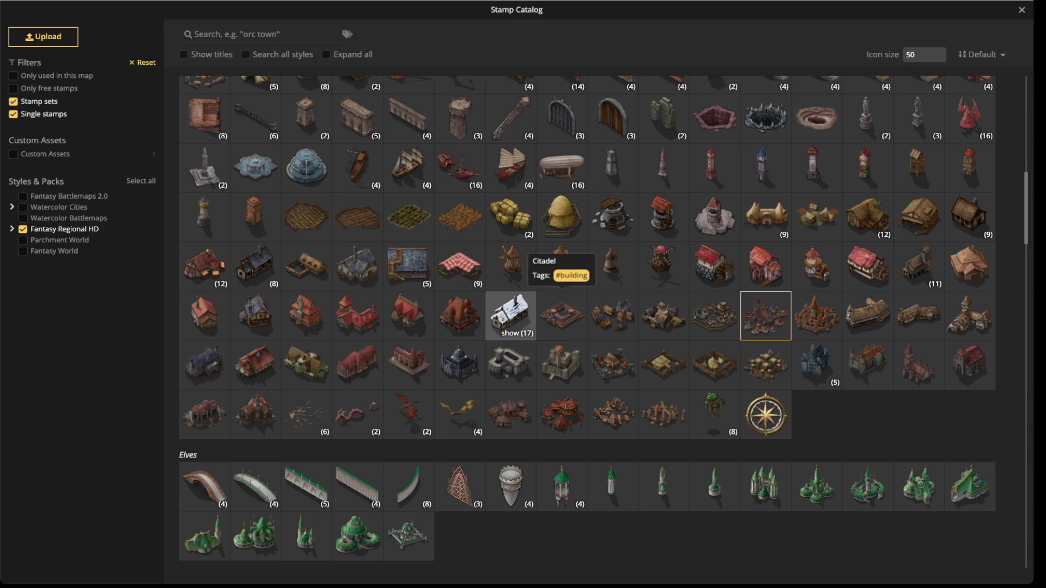
scroll(512, 313, up, 1)
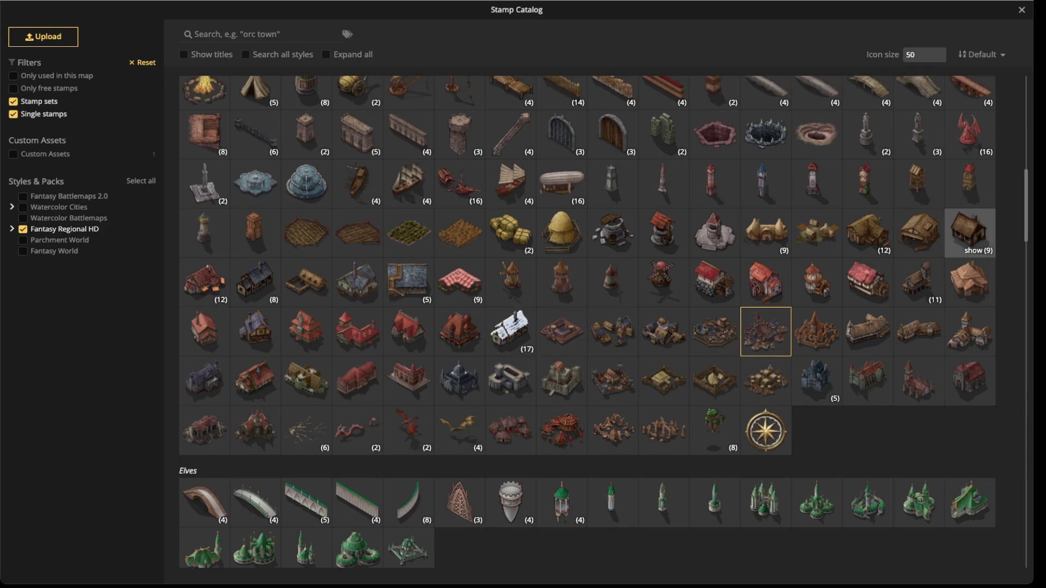
click(969, 234)
Set the stamp size to 50 and place the chimney house and the L-shaped house just east of the western cobblestone road
scroll(404, 290, up, 3)
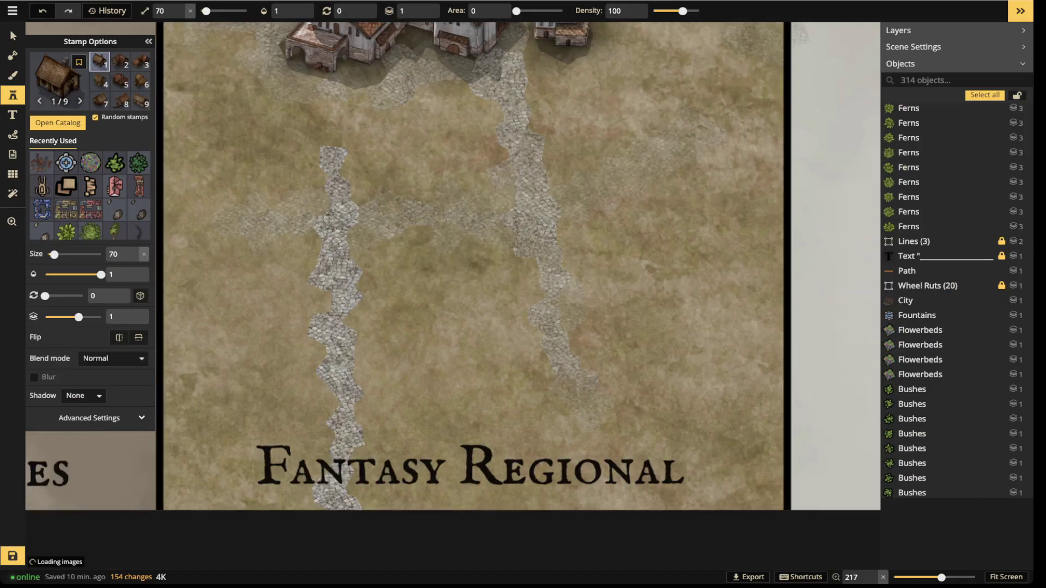
scroll(486, 332, down, 5)
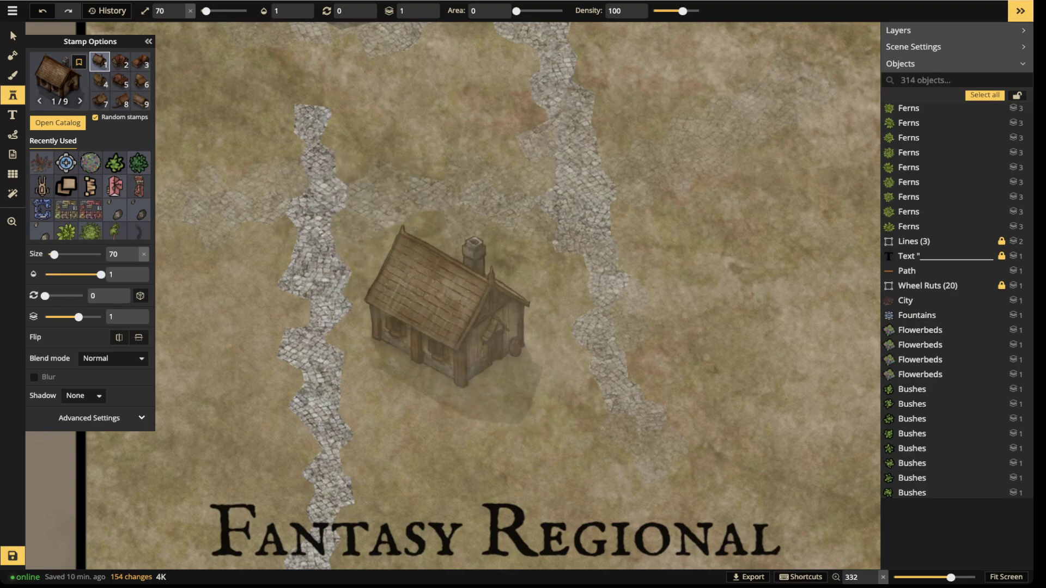
key(Left)
key(Left)
key(Left)
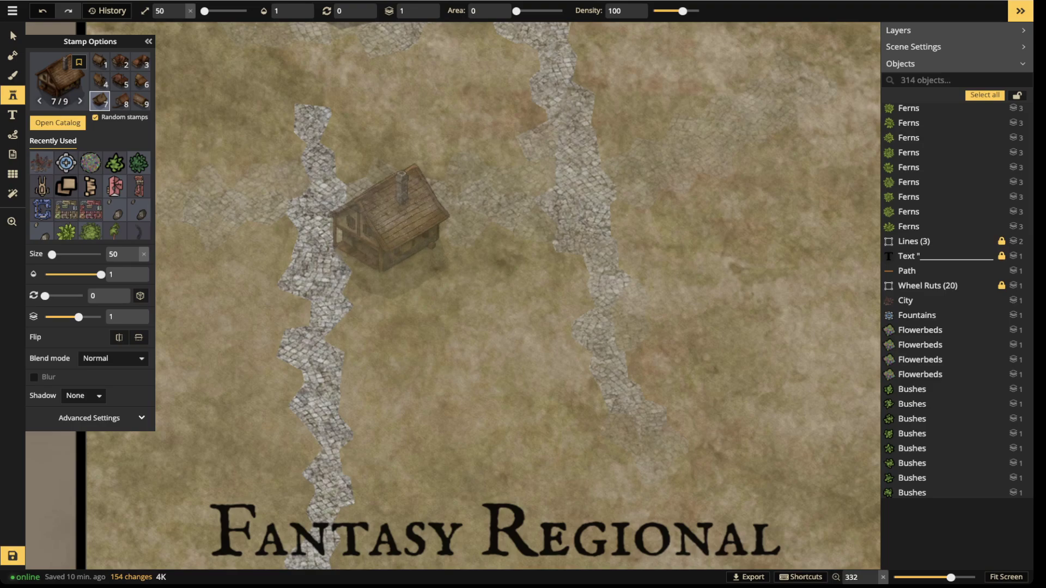
click(395, 218)
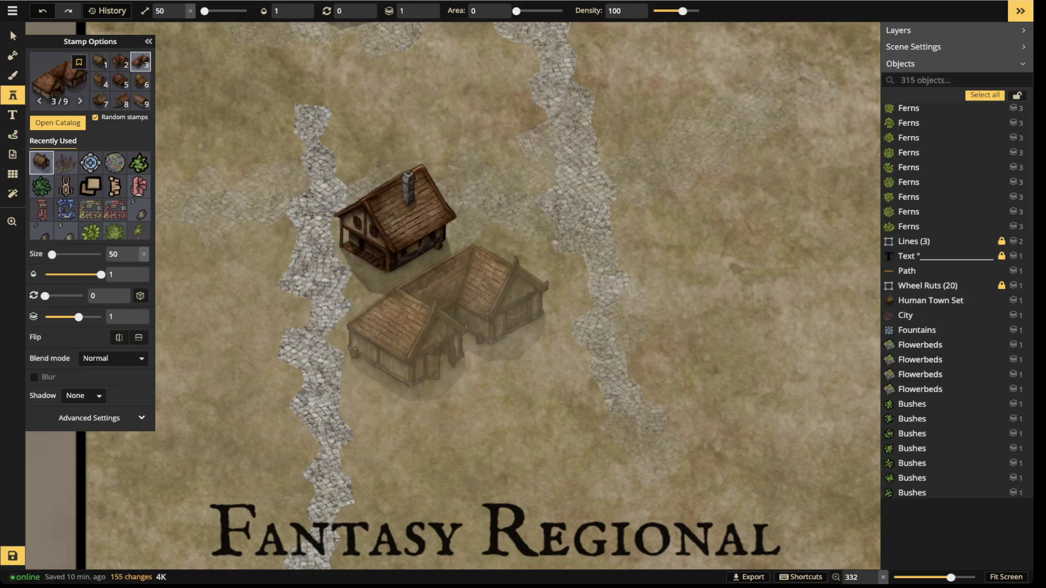
click(448, 322)
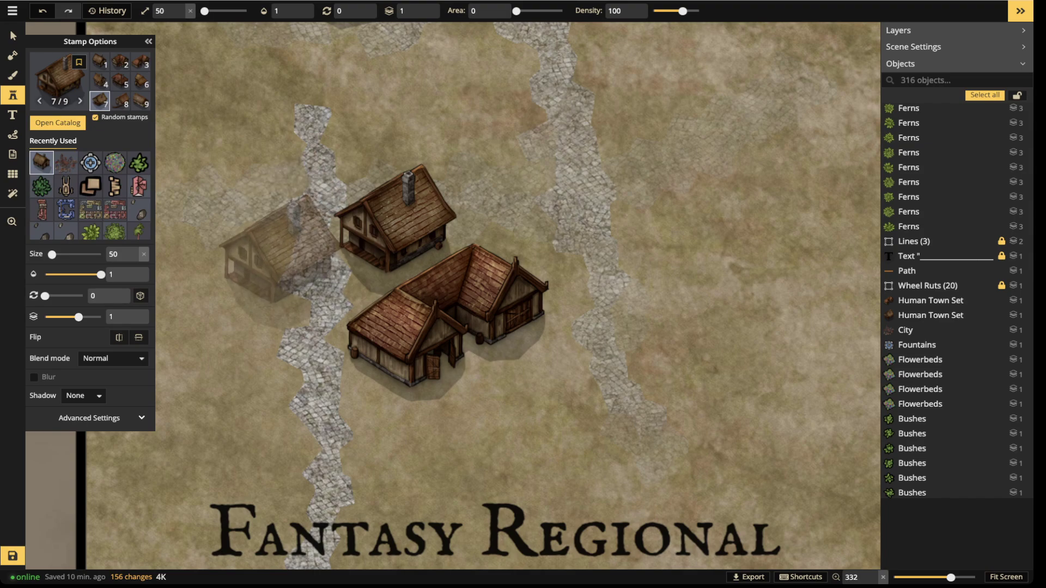
key(6)
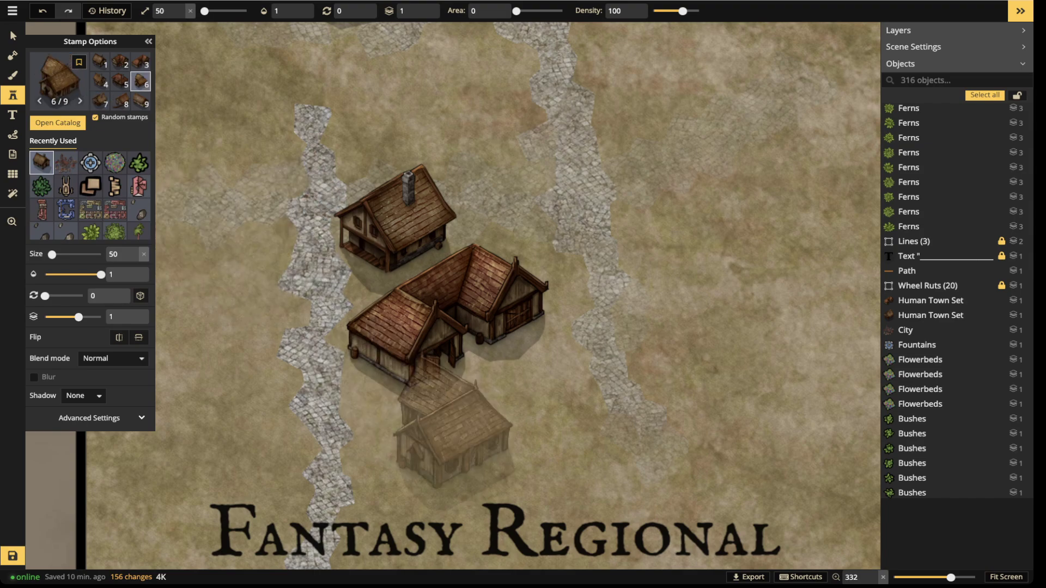
key(5)
key(3)
scroll(451, 436, up, 1)
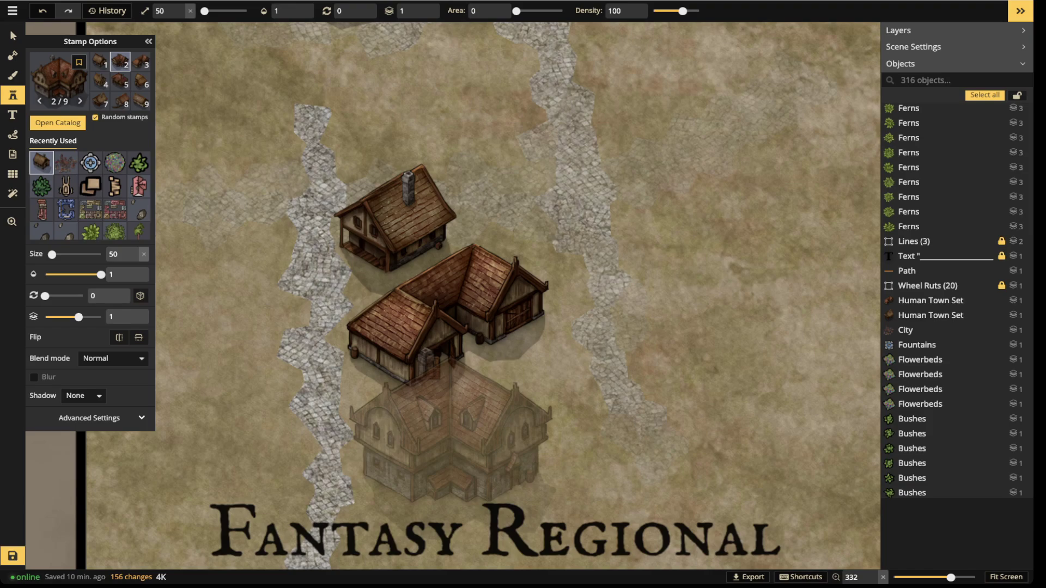
click(455, 232)
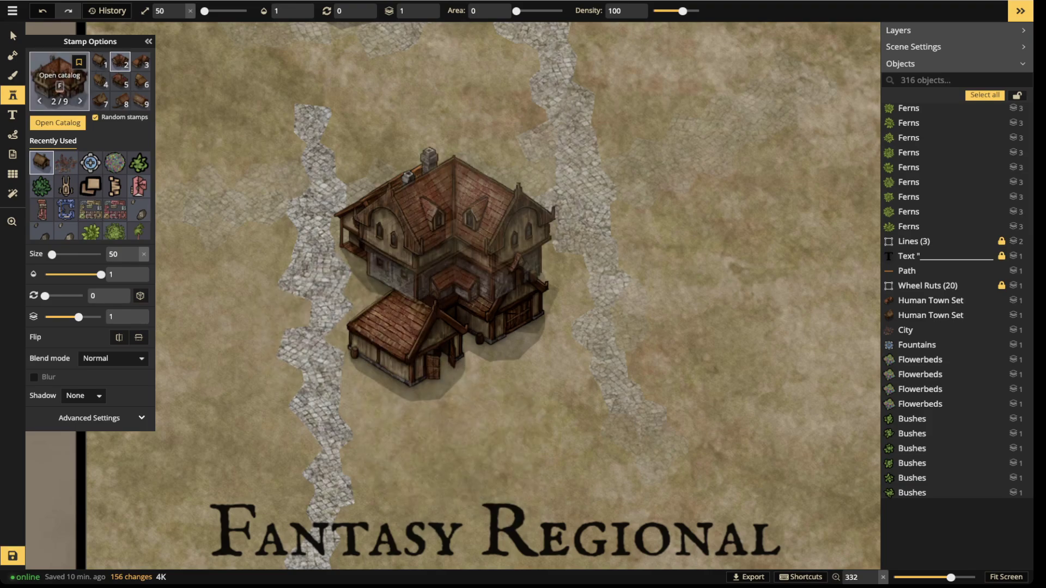
click(58, 82)
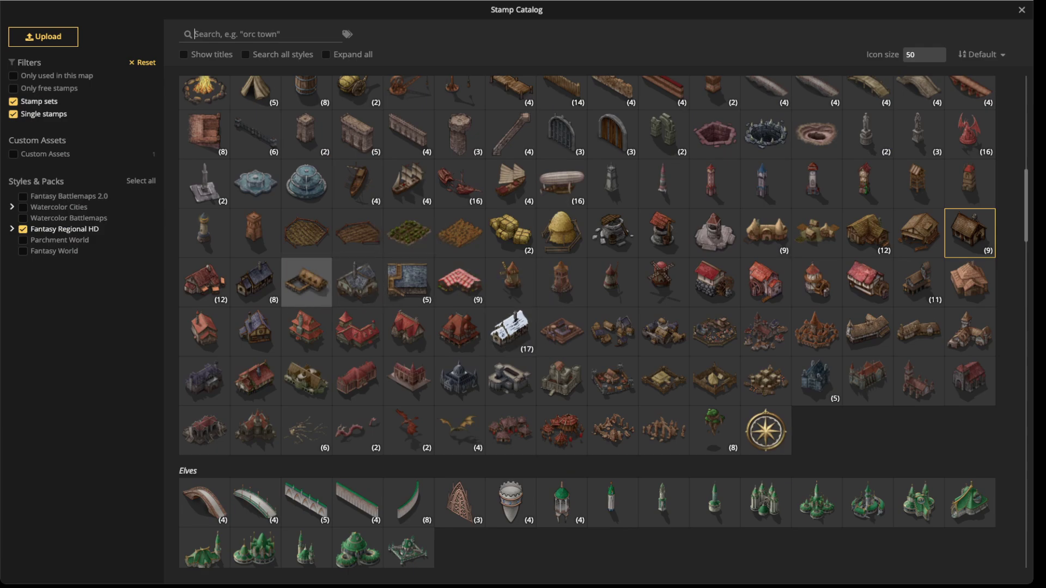
key(Escape)
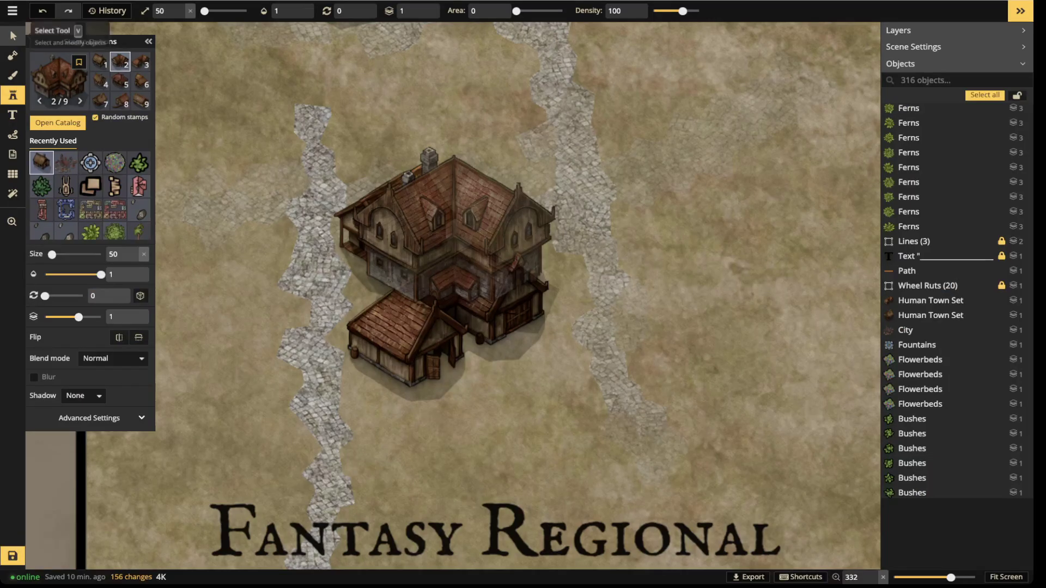
Move the L-shaped house and the chimney house to the east side of the eastern cobblestone road
click(13, 36)
click(373, 310)
scroll(374, 310, down, 3)
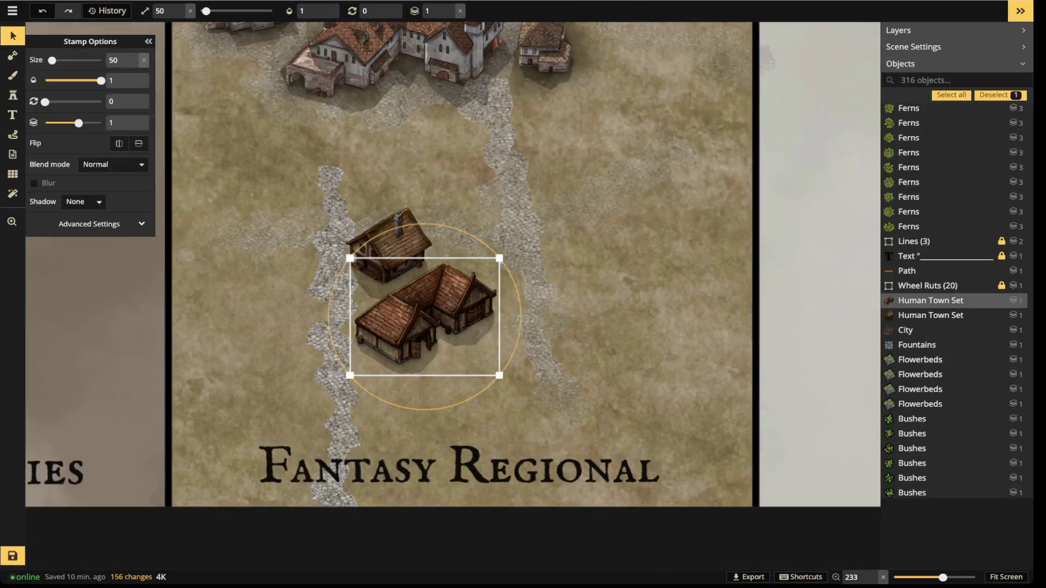
drag(374, 310, 562, 231)
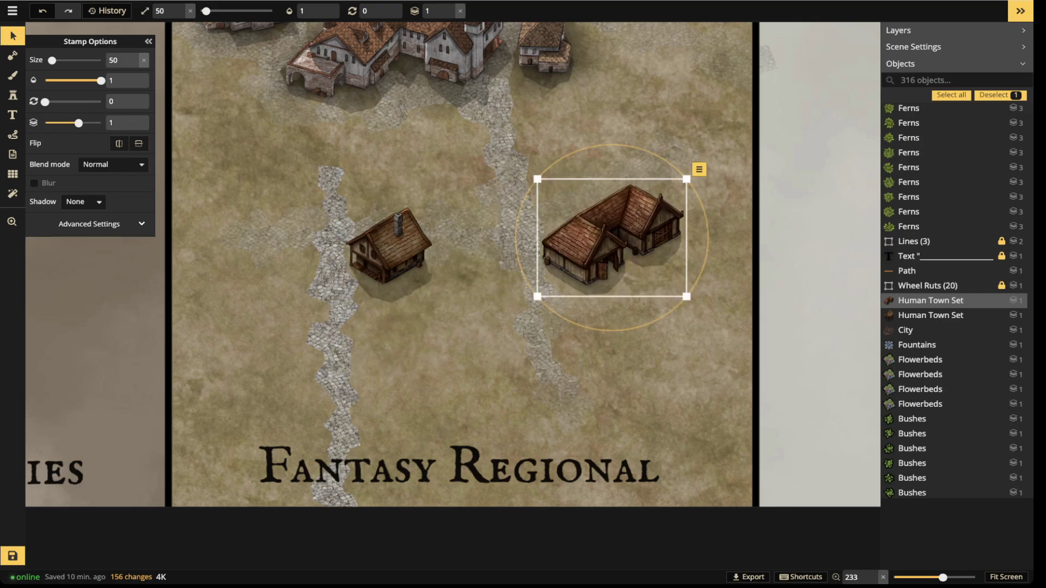
mouse_move(390, 250)
mouse_down()
mouse_move(573, 318)
mouse_move(590, 342)
mouse_up()
Paint over both cobblestone roads and the western branch below the city with the tan ground texture at brush size 110
key(b)
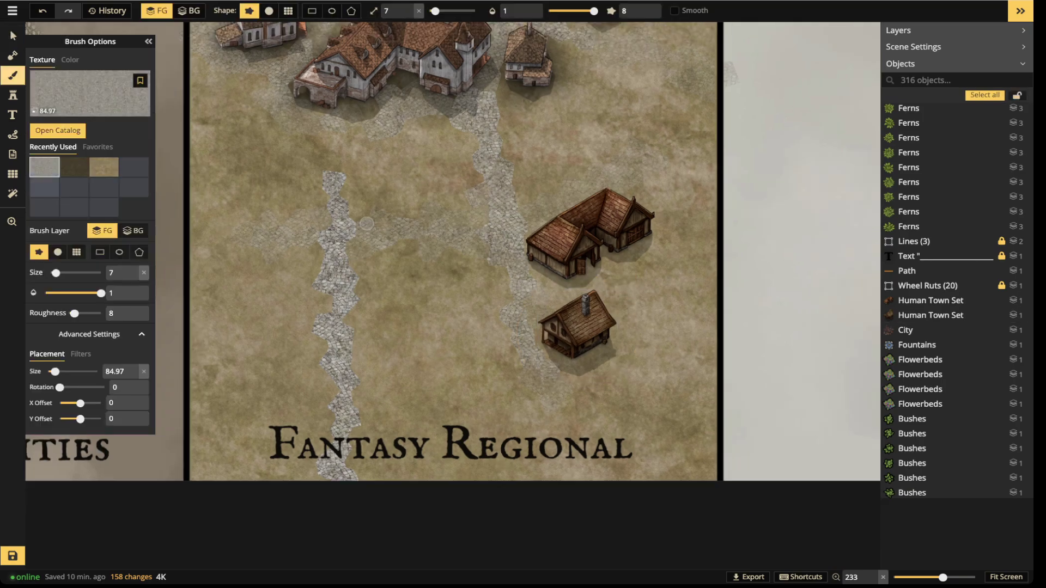
scroll(366, 224, down, 2)
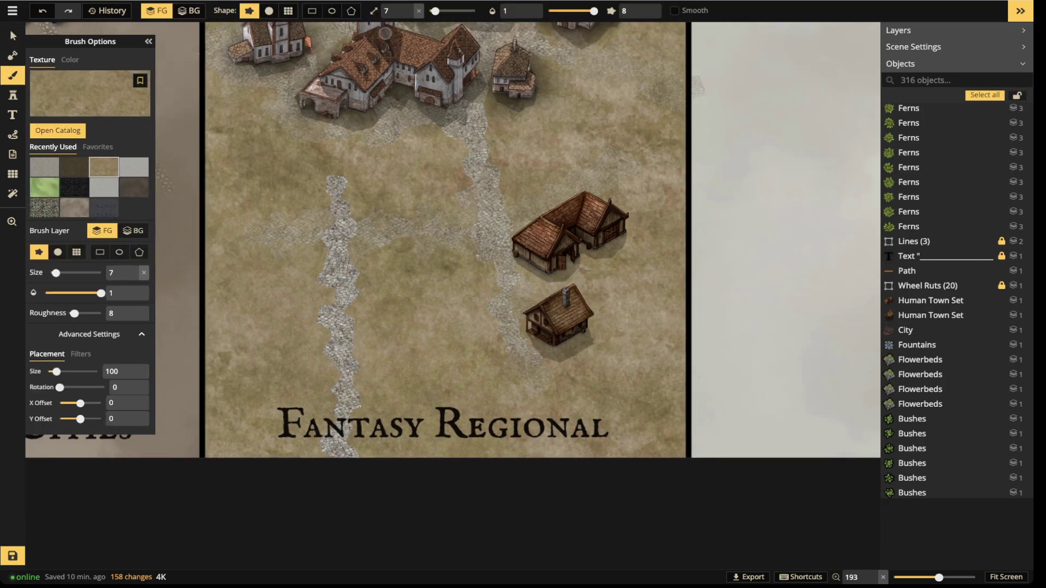
drag(434, 11, 466, 11)
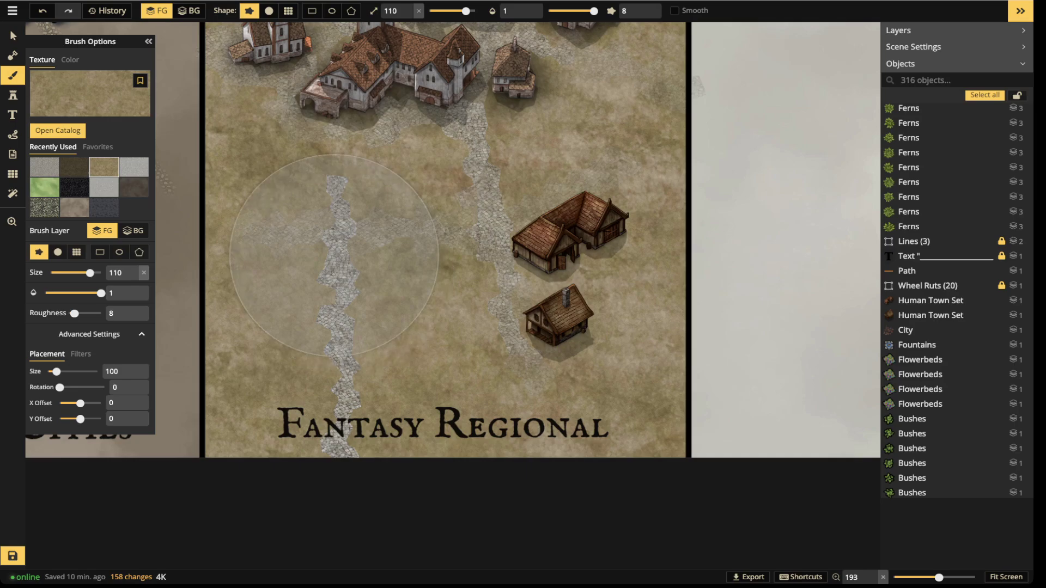
click(335, 256)
click(504, 234)
mouse_move(506, 233)
mouse_down()
mouse_move(425, 460)
mouse_move(351, 463)
mouse_up()
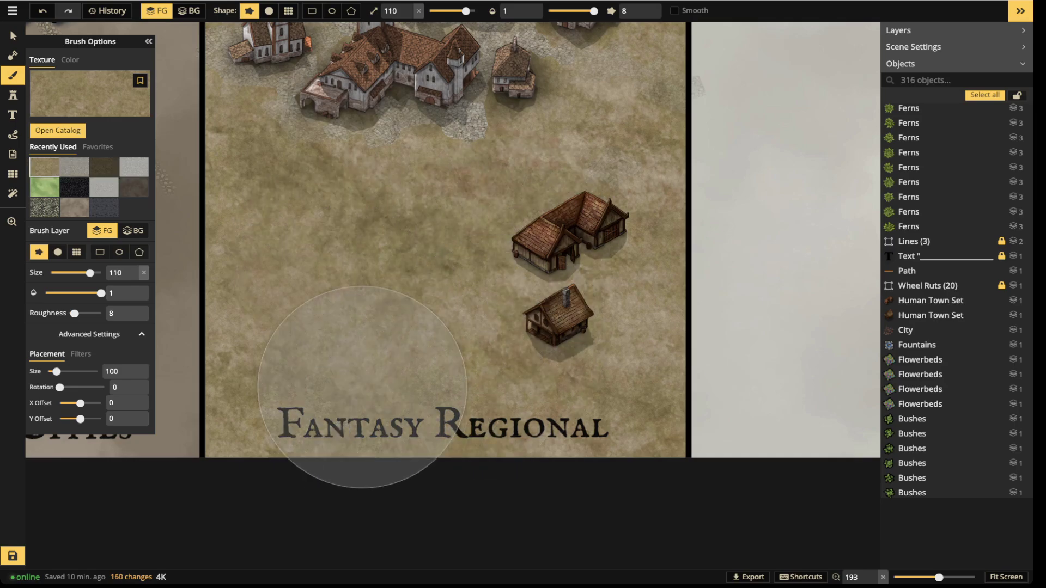
Move the L-shaped house and the chimney house side by side into the cleared ground below the city
key(v)
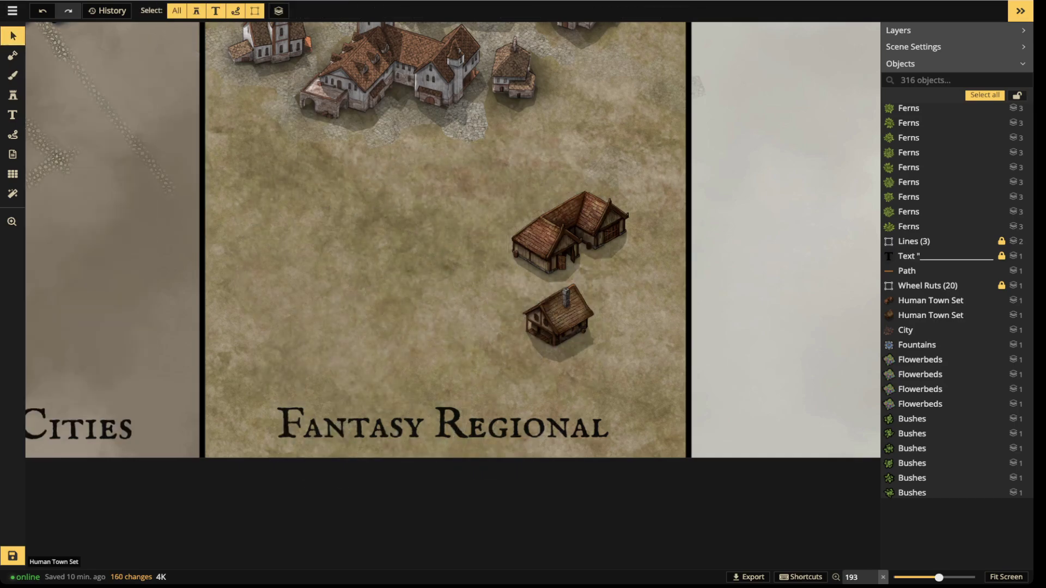
drag(569, 237, 363, 209)
drag(559, 318, 444, 226)
Place a second chimney house and a long house stepping southeast of the first two, and a large two-storey house south of them
key(s)
scroll(424, 244, up, 3)
click(510, 249)
click(599, 286)
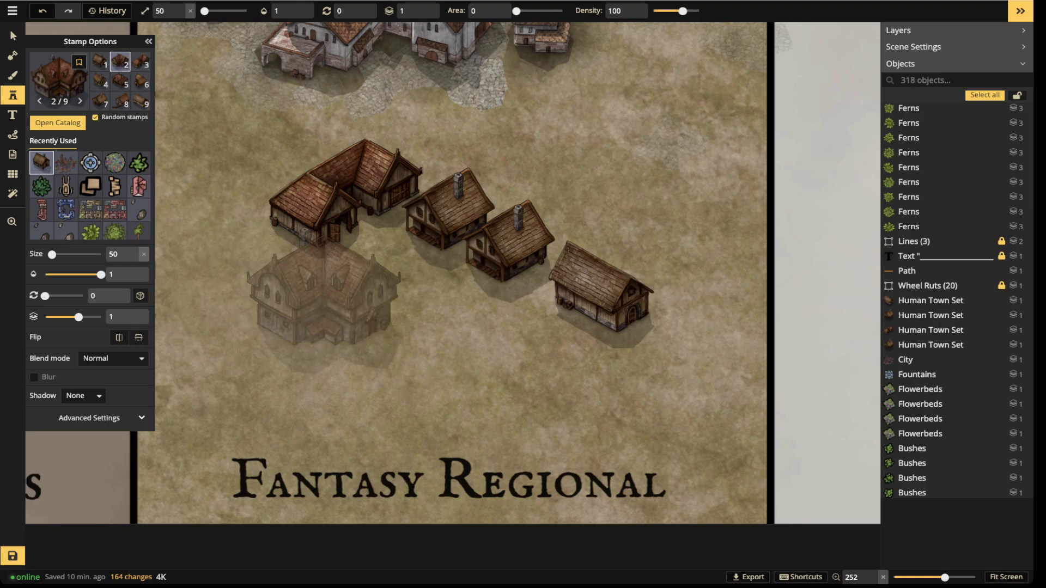
click(403, 313)
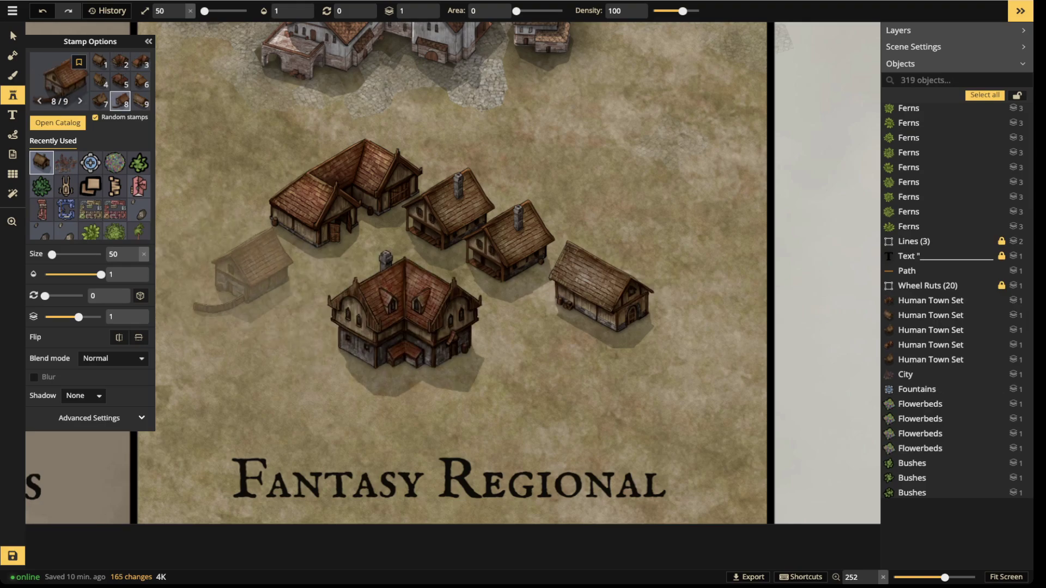
Add a small fenced house to the west, a red-roofed chimney house to the southwest and a small chimney house to the southeast
drag(207, 321, 356, 273)
click(351, 245)
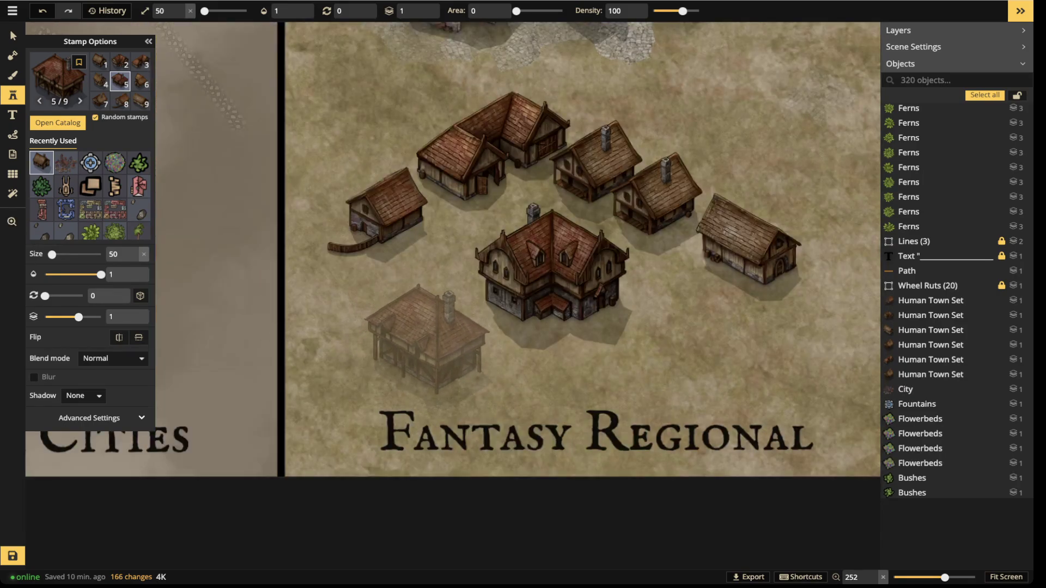
click(428, 338)
key(7)
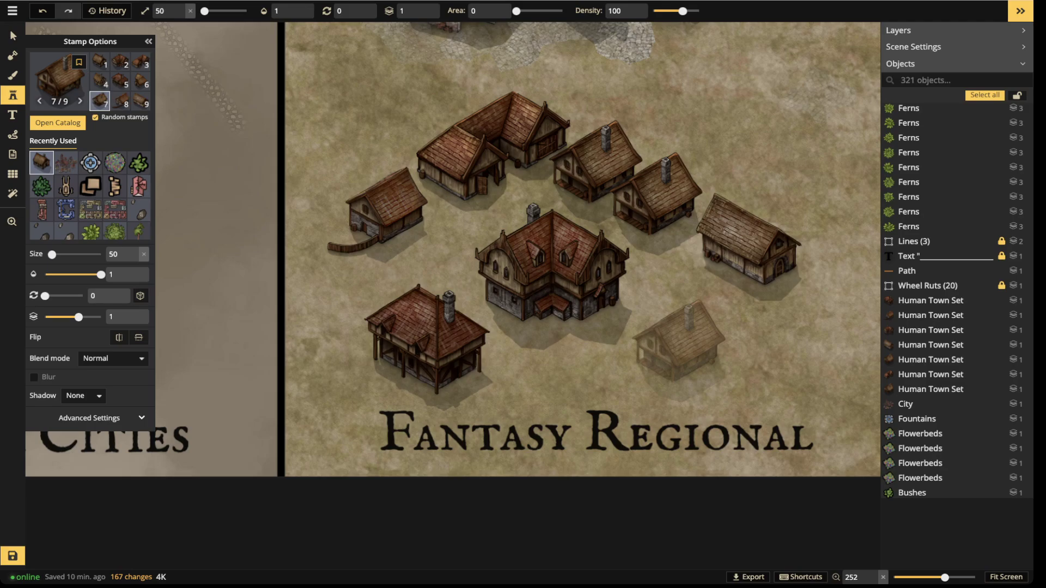
click(682, 345)
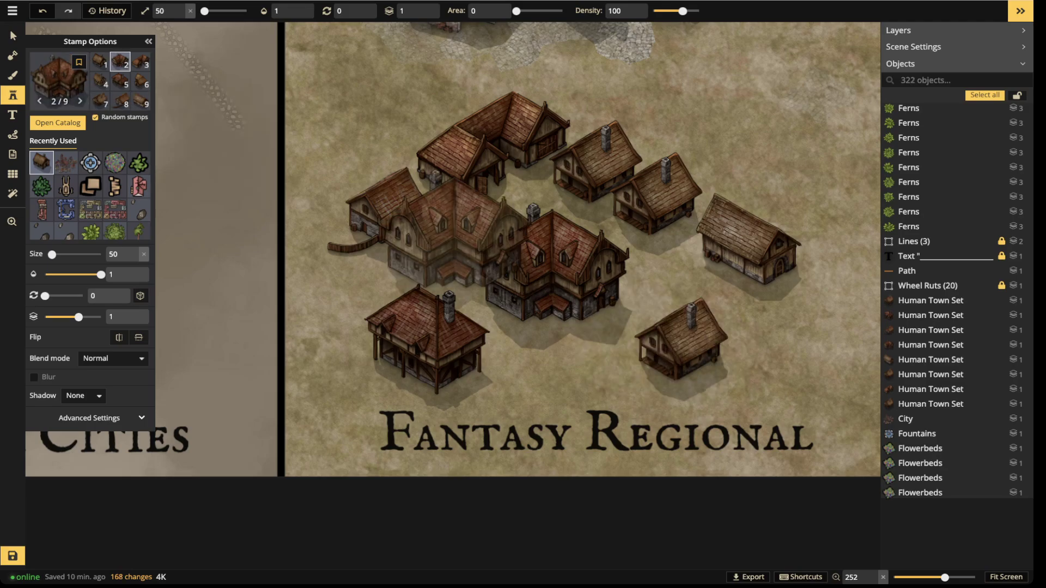
click(13, 36)
With the dark brown texture and a round brush at size 28, softness 1, shade the ground around the L-shaped, fenced and southwestern houses
scroll(415, 259, down, 1)
scroll(382, 217, down, 1)
drag(381, 218, 278, 268)
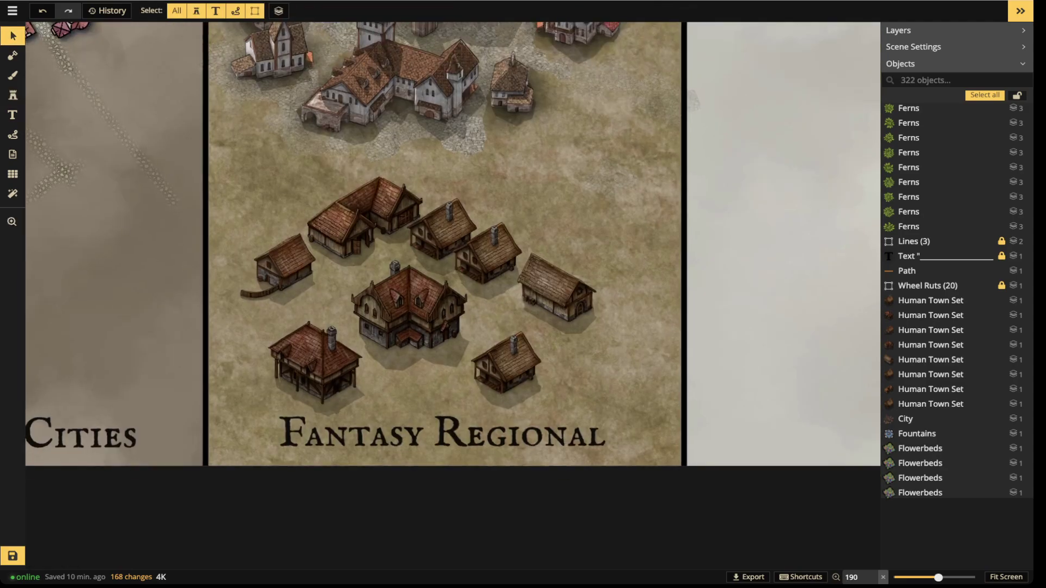
drag(445, 98, 444, 216)
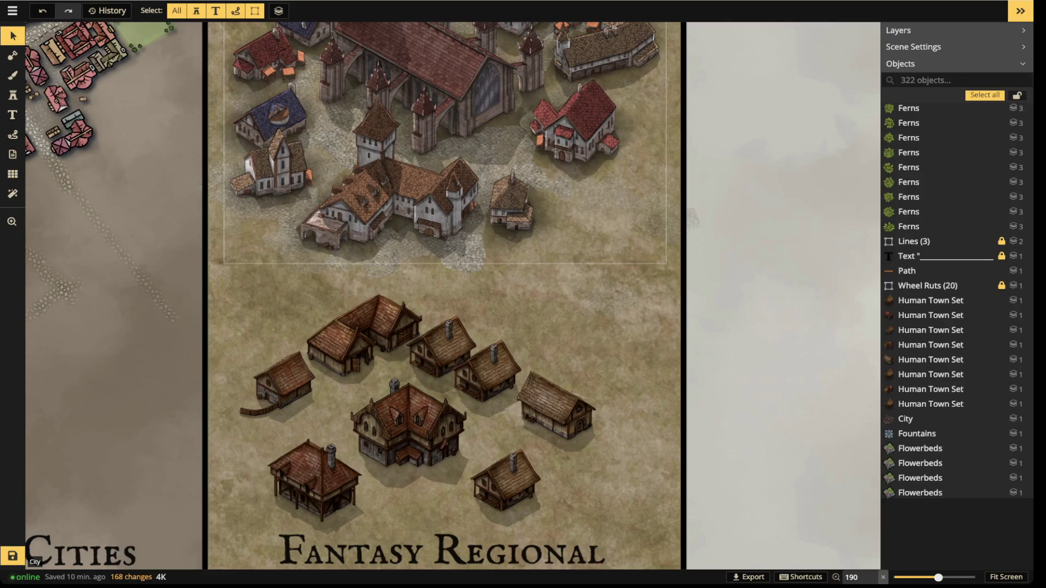
click(12, 75)
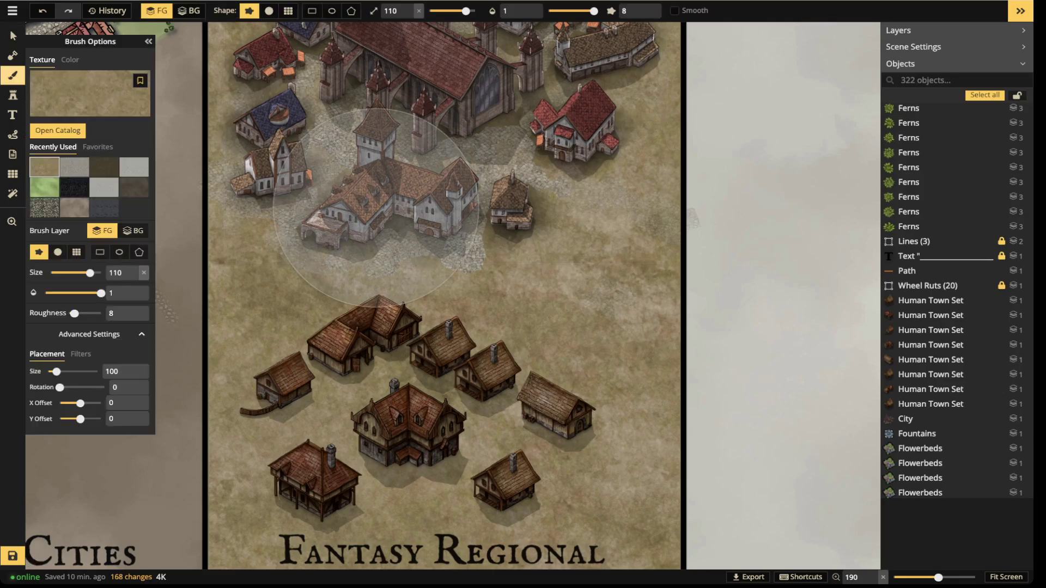
click(437, 11)
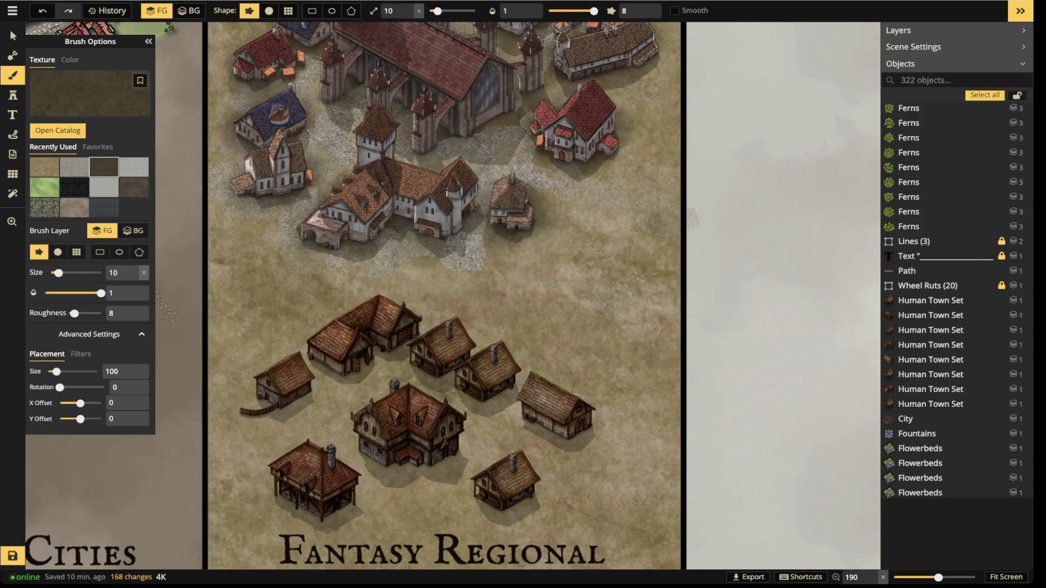
click(268, 10)
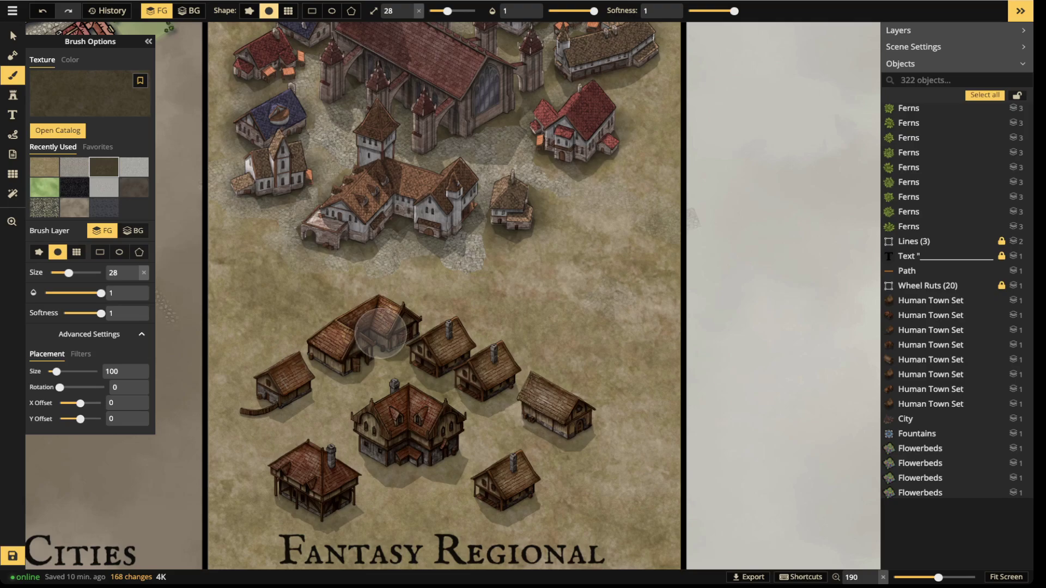
mouse_move(318, 359)
mouse_down()
mouse_move(355, 363)
mouse_move(414, 331)
mouse_up()
drag(286, 388, 259, 401)
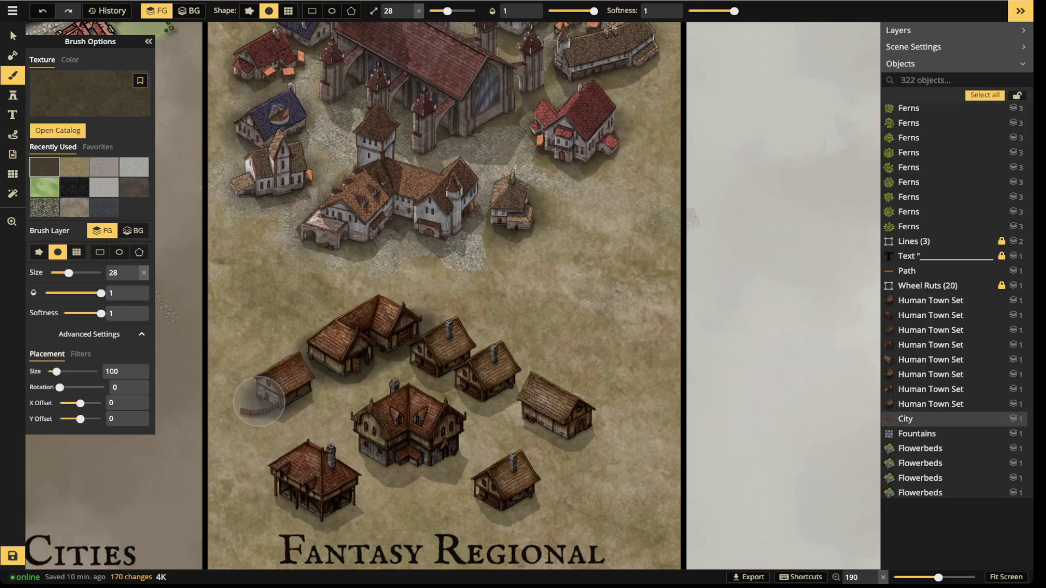
click(277, 492)
Shade the ground dark brown around the two-storey house, the two northern chimney houses, the long house and the southeastern house
mouse_move(367, 448)
mouse_down()
mouse_move(404, 464)
mouse_move(460, 435)
mouse_up()
mouse_move(460, 345)
mouse_down()
mouse_move(446, 361)
mouse_move(430, 353)
mouse_up()
drag(505, 365, 481, 371)
drag(526, 413, 582, 420)
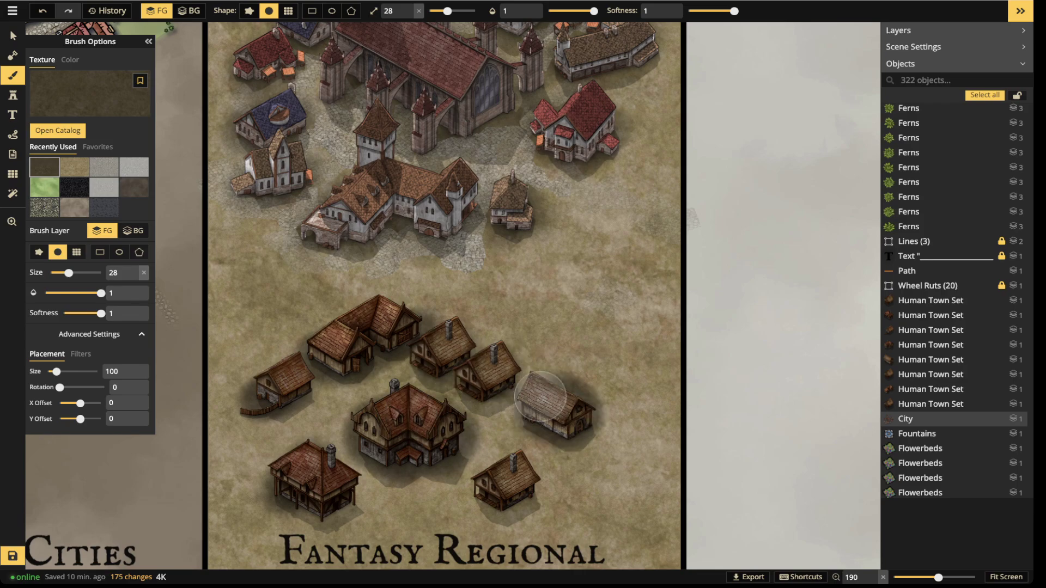
mouse_move(477, 485)
mouse_down()
mouse_move(497, 502)
mouse_move(527, 479)
mouse_move(522, 470)
mouse_up()
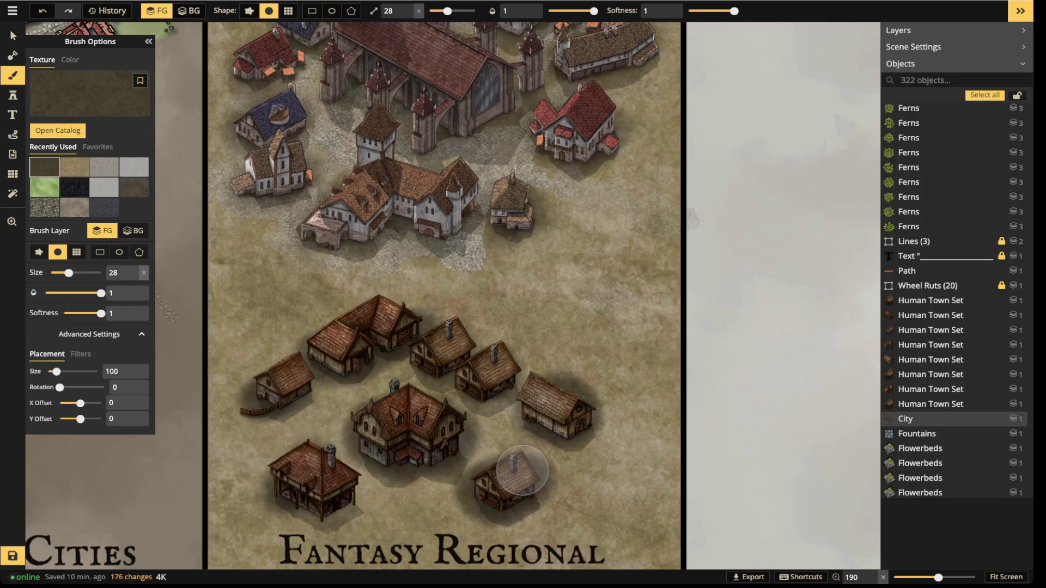
Examine the Fantasy Regional village alongside the Fantasy Battlemaps and Watercolor Cities panels
click(13, 35)
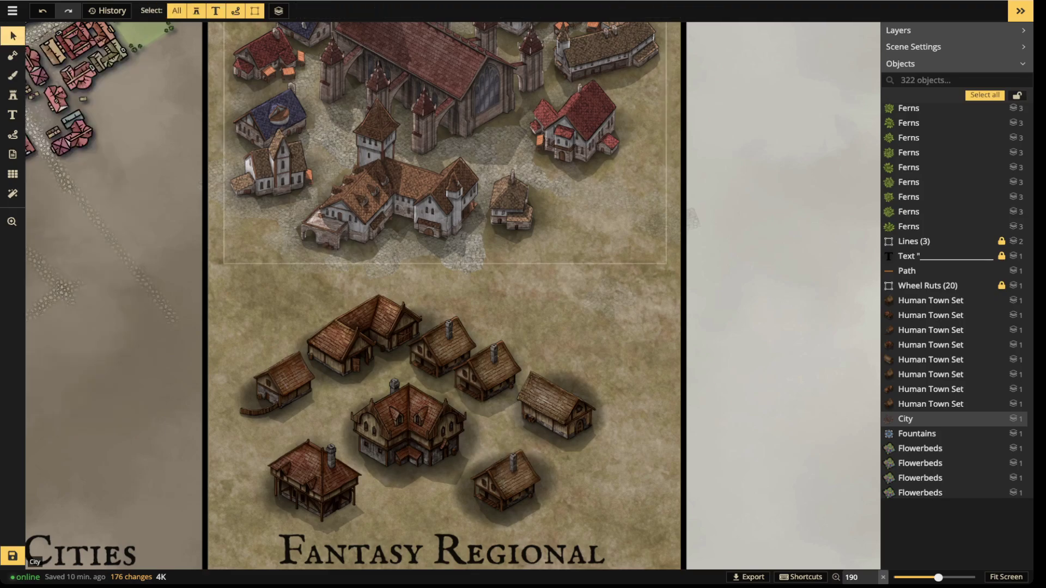
scroll(412, 272, down, 5)
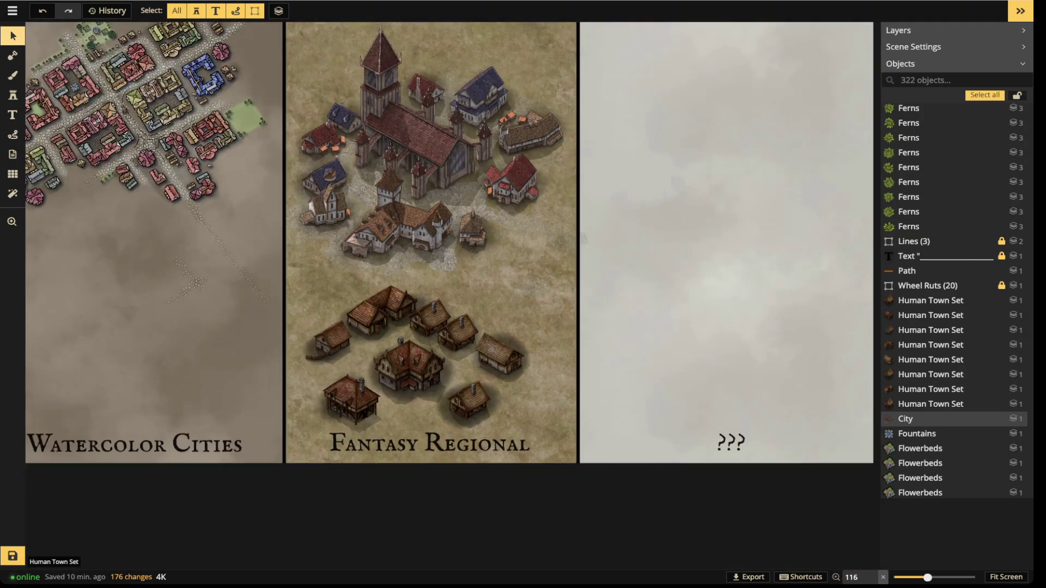
drag(430, 321, 644, 322)
drag(241, 169, 488, 284)
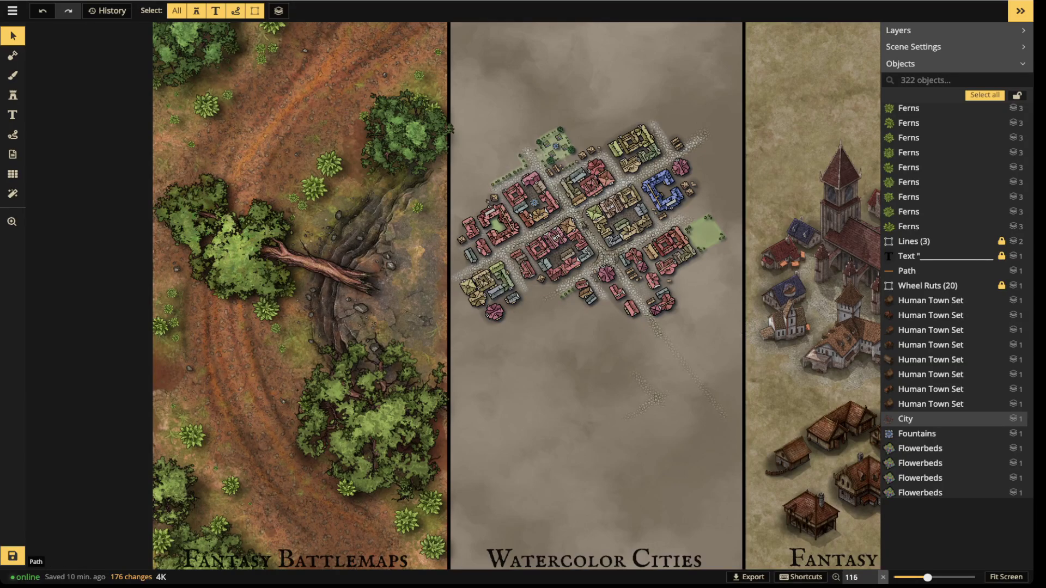
key(z)
drag(585, 225, 308, 212)
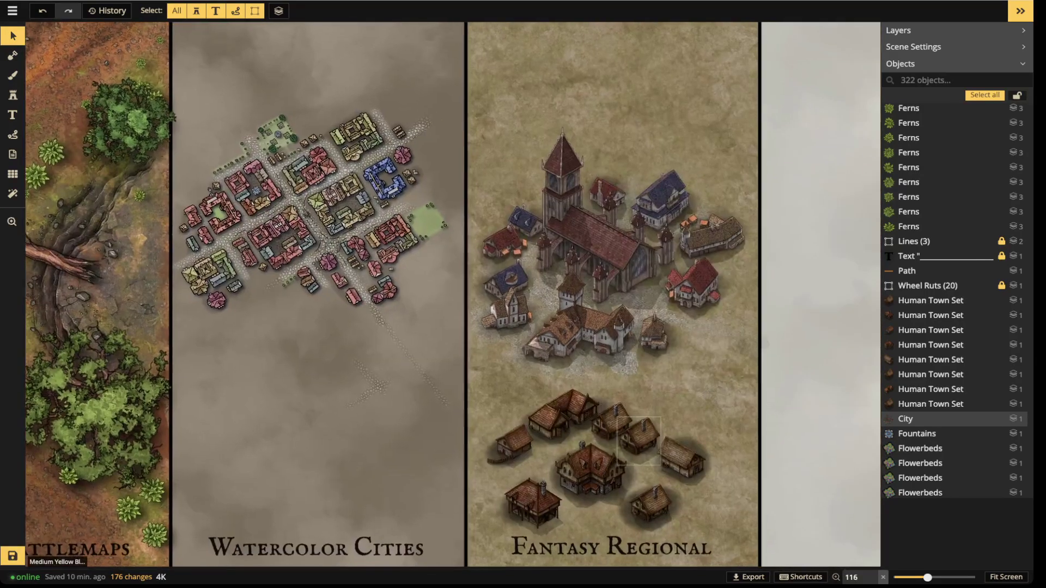
drag(564, 417, 442, 199)
With the cobblestone texture at brush size 28 and opacity 0.44, dab faint paving just south of the fenced house
key(b)
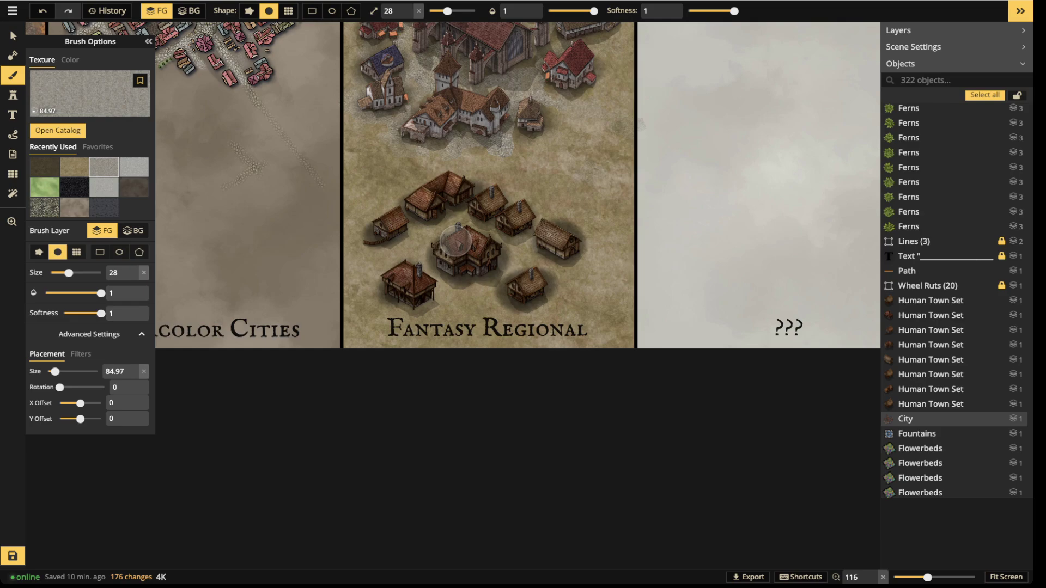
drag(594, 11, 570, 11)
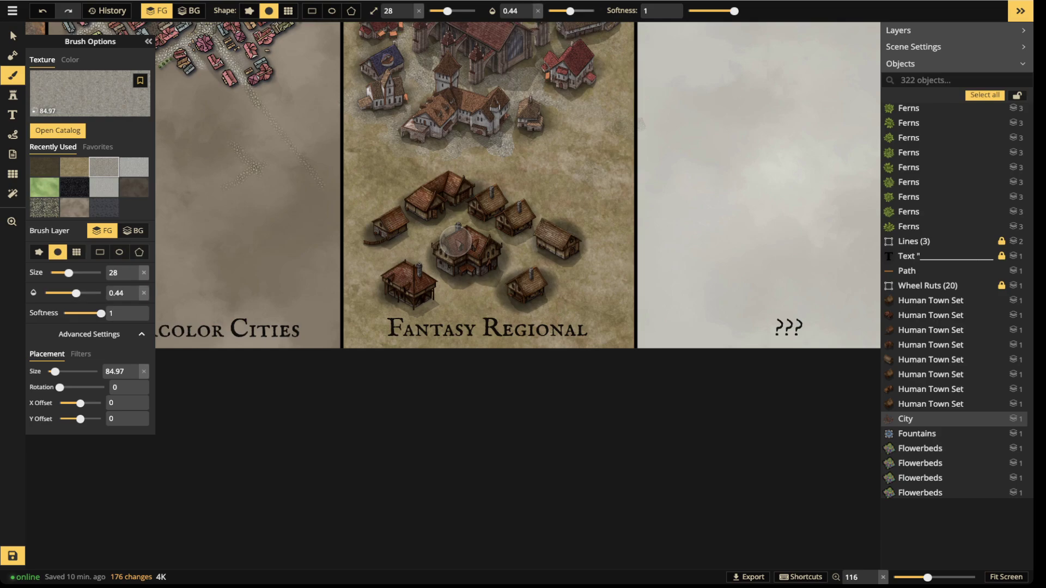
click(386, 247)
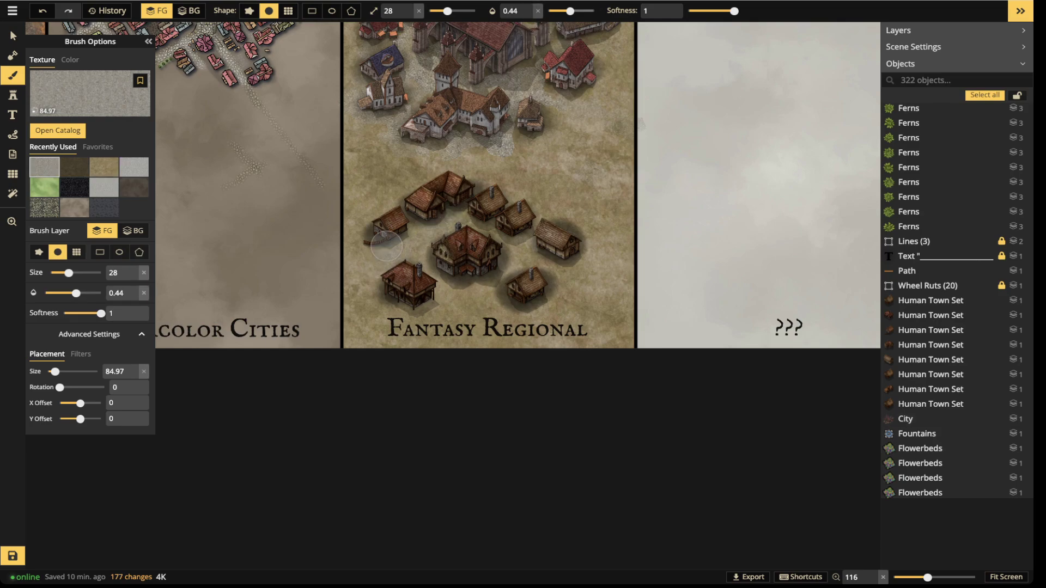
Reduce the brush size to 11 and paint faint cobblestone paths between the village houses and along its southern edge
key([)
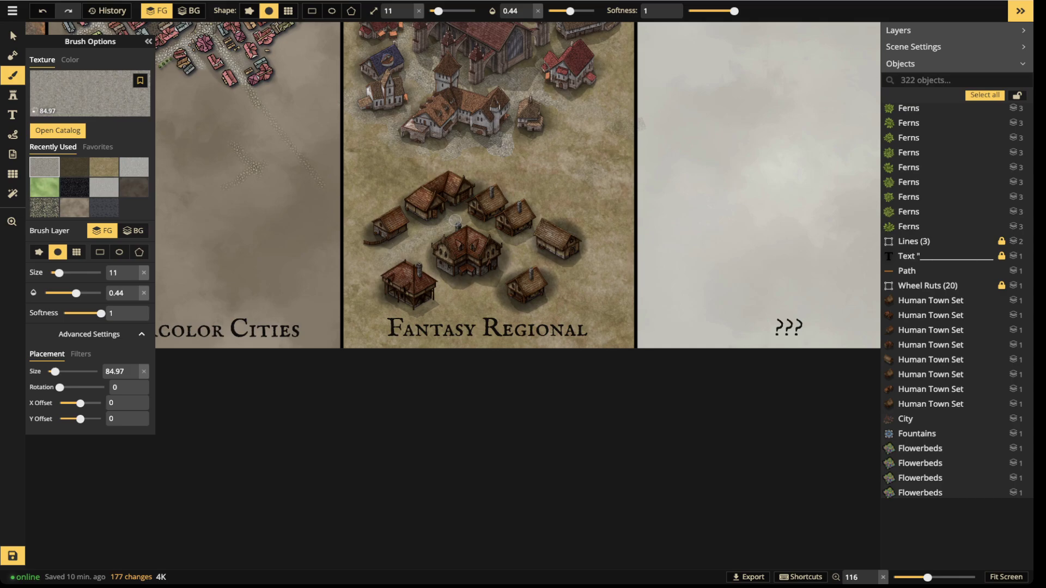
mouse_move(430, 215)
mouse_down()
mouse_move(420, 265)
mouse_move(455, 291)
mouse_move(414, 263)
mouse_up()
mouse_move(498, 268)
mouse_down()
mouse_move(458, 297)
mouse_move(504, 275)
mouse_move(498, 233)
mouse_move(480, 227)
mouse_move(523, 252)
mouse_move(510, 246)
mouse_move(491, 290)
mouse_up()
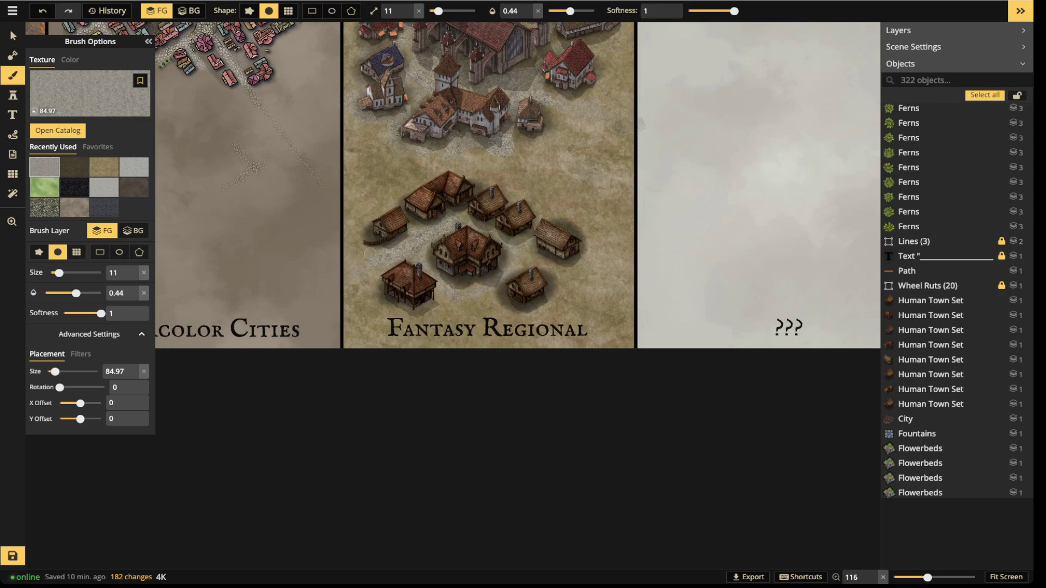
mouse_move(568, 279)
mouse_down()
mouse_move(523, 255)
mouse_move(548, 222)
mouse_move(467, 284)
mouse_up()
mouse_move(416, 318)
mouse_down()
mouse_move(472, 285)
mouse_move(510, 309)
mouse_move(435, 306)
mouse_move(414, 325)
mouse_move(382, 261)
mouse_move(361, 290)
mouse_up()
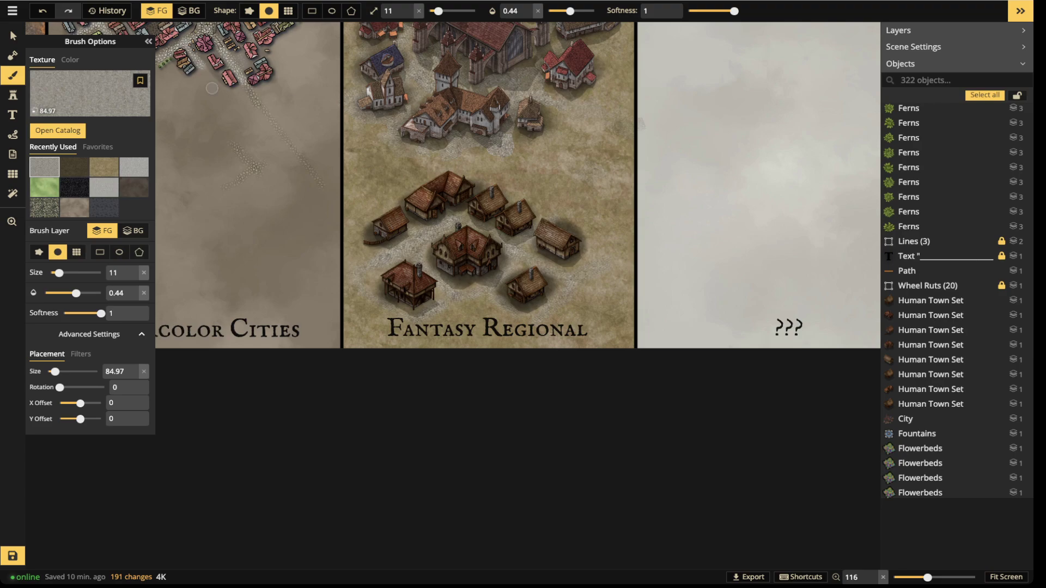
Review the Fantasy Regional city and village against the neighbouring Watercolor Cities panel
key(s)
scroll(394, 220, down, 1)
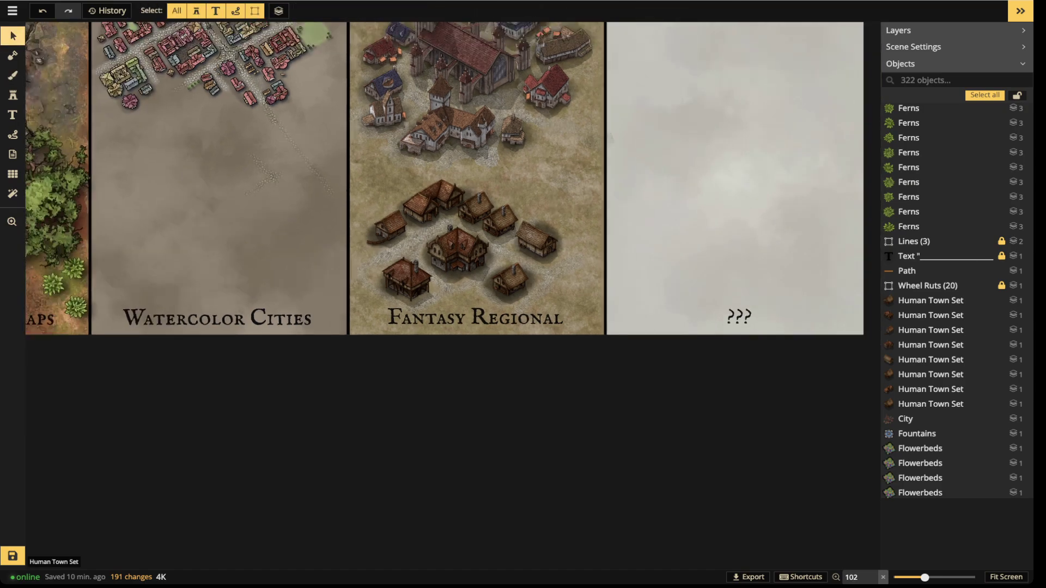
mouse_move(476, 208)
mouse_down()
mouse_move(554, 306)
mouse_move(625, 305)
mouse_up()
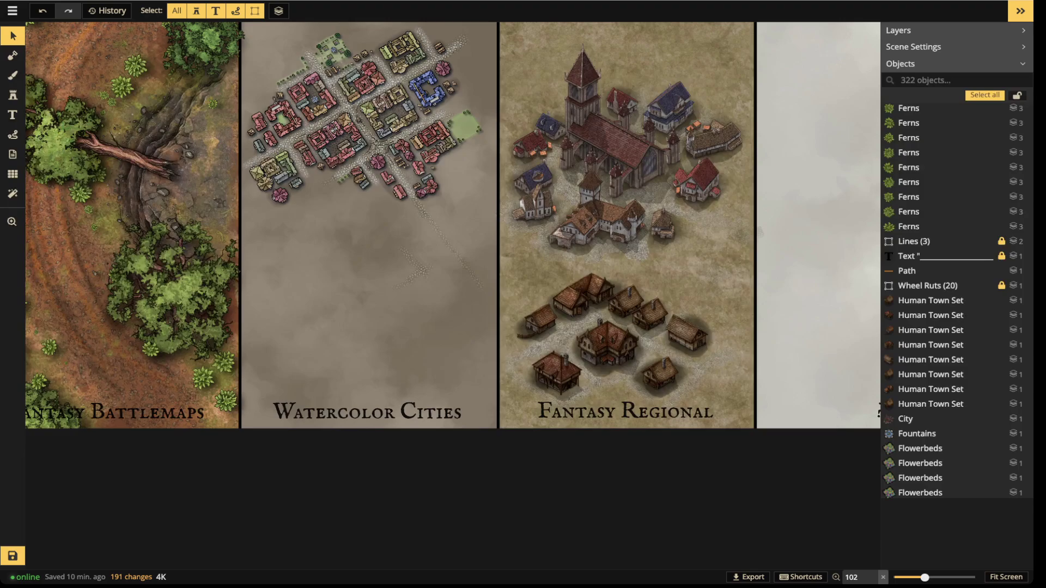
scroll(357, 245, down, 3)
drag(597, 298, 440, 316)
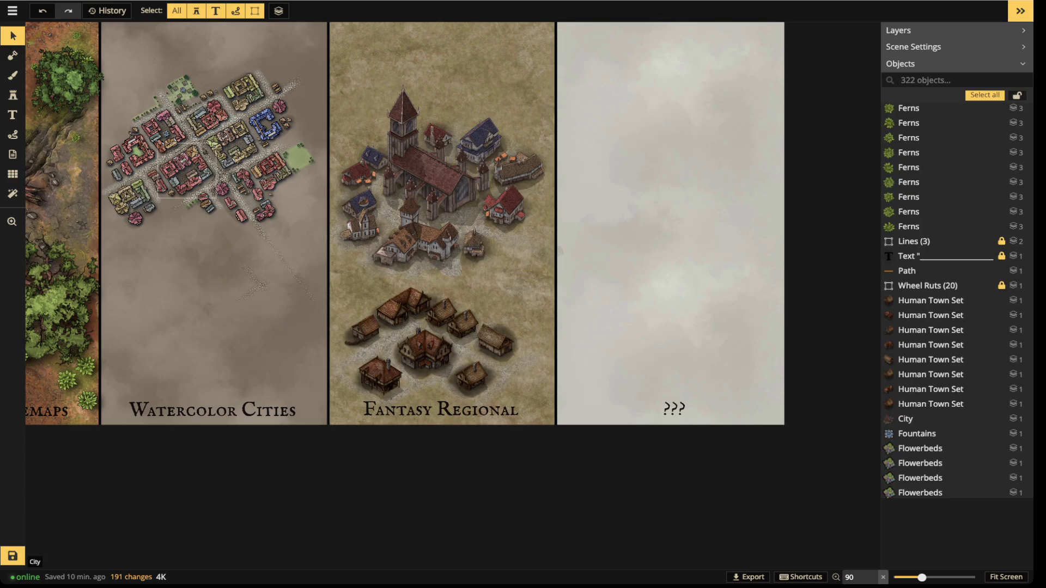
scroll(434, 231, up, 4)
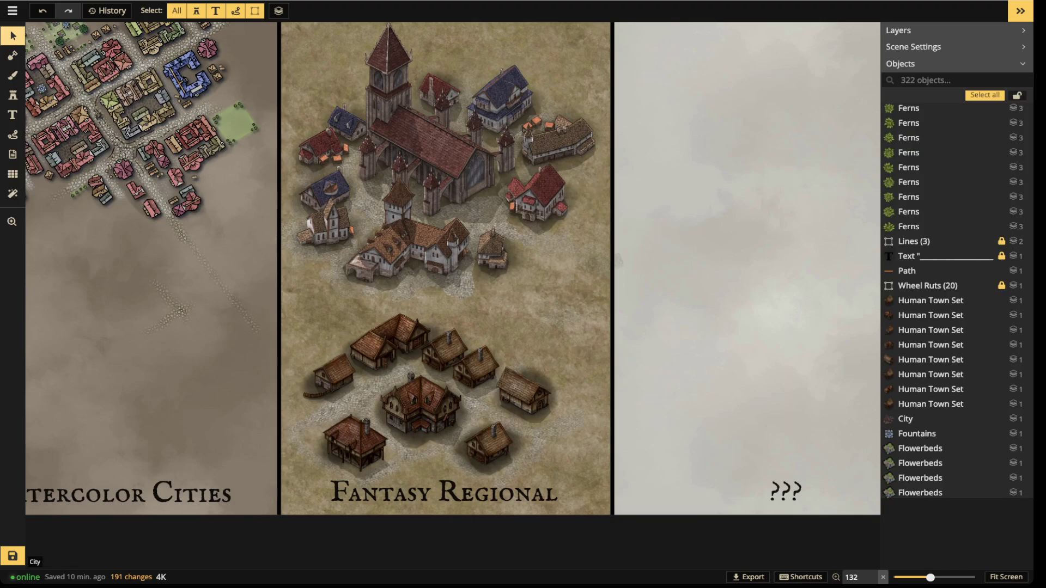
Plant a small cluster of Lavender Bushes stamps at size 30 just northwest of the village's southwestern house
click(13, 95)
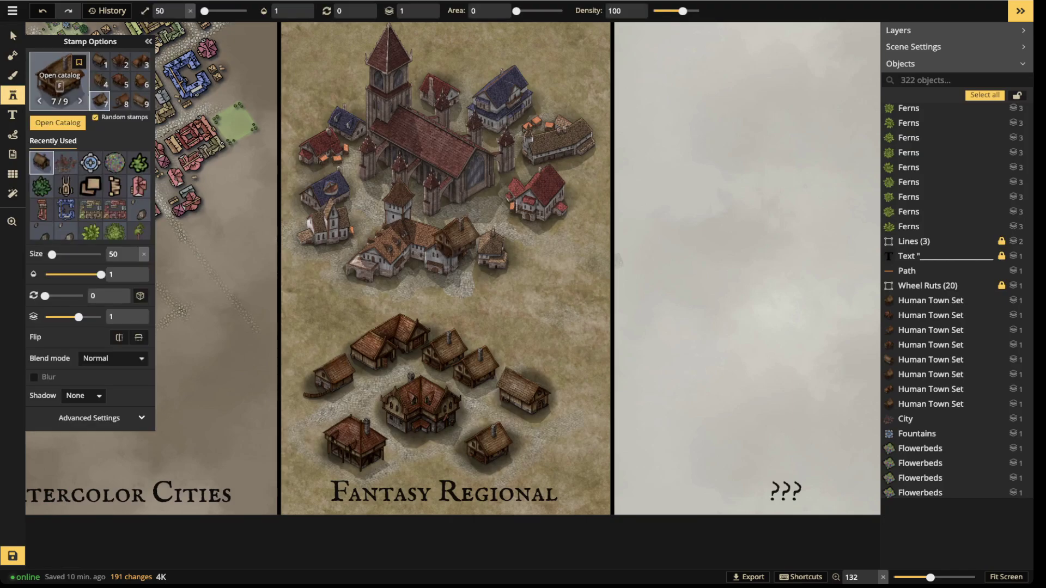
key(f)
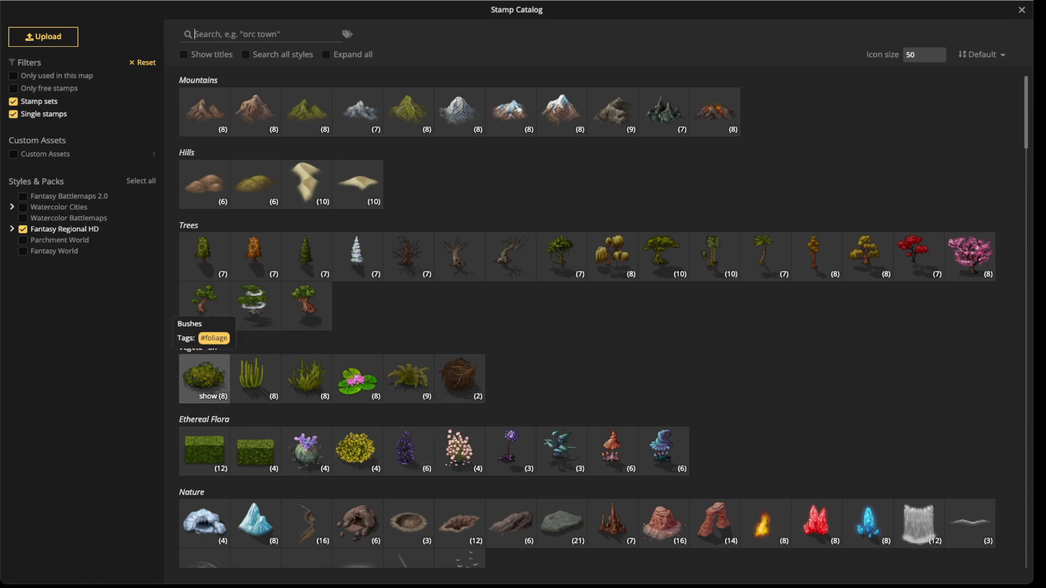
click(408, 450)
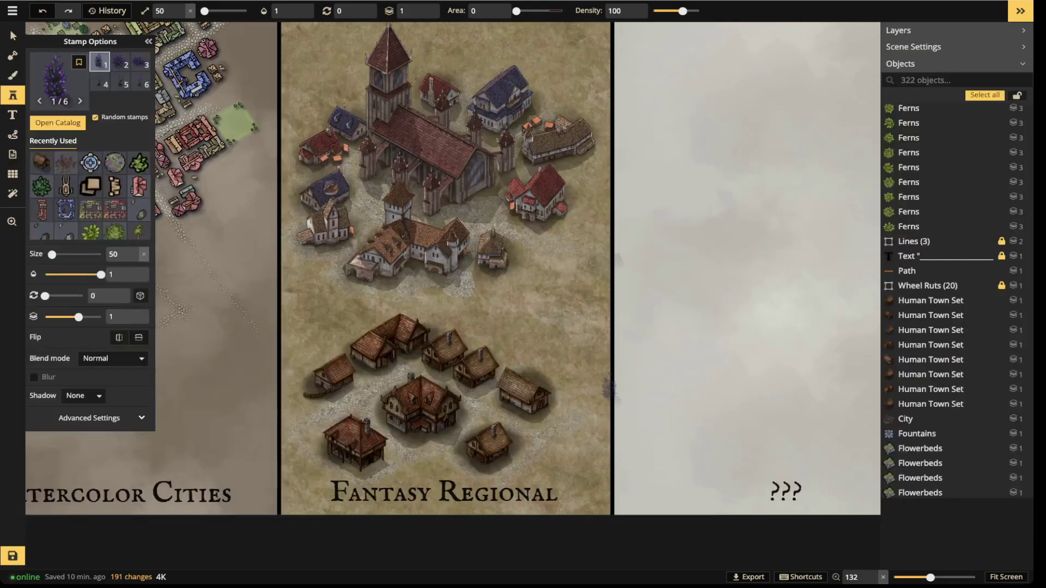
scroll(495, 321, up, 3)
scroll(494, 321, up, 1)
drag(493, 321, 634, 211)
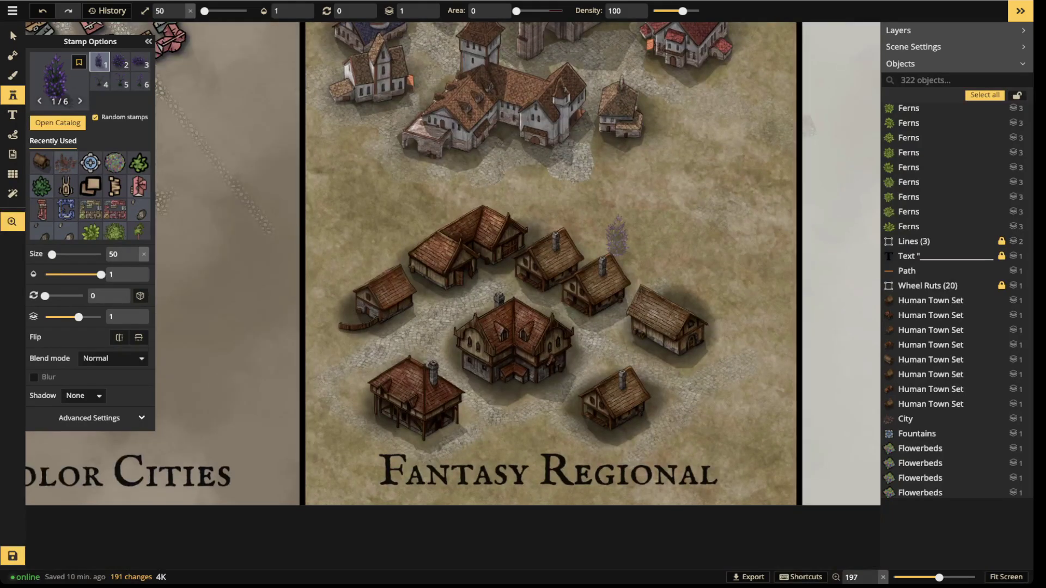
scroll(353, 351, up, 4)
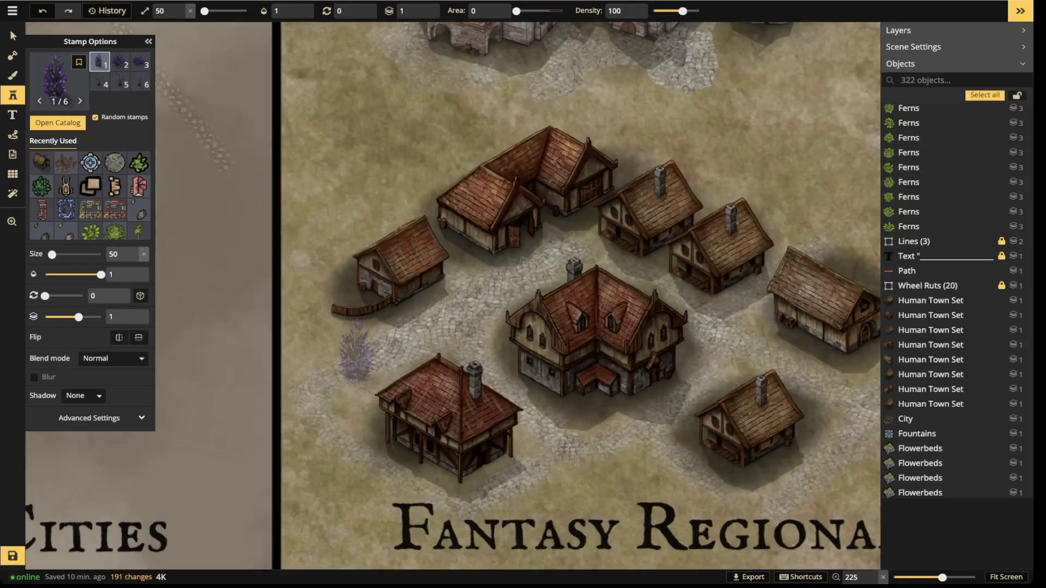
key(bracketleft)
key(bracketleft)
click(355, 375)
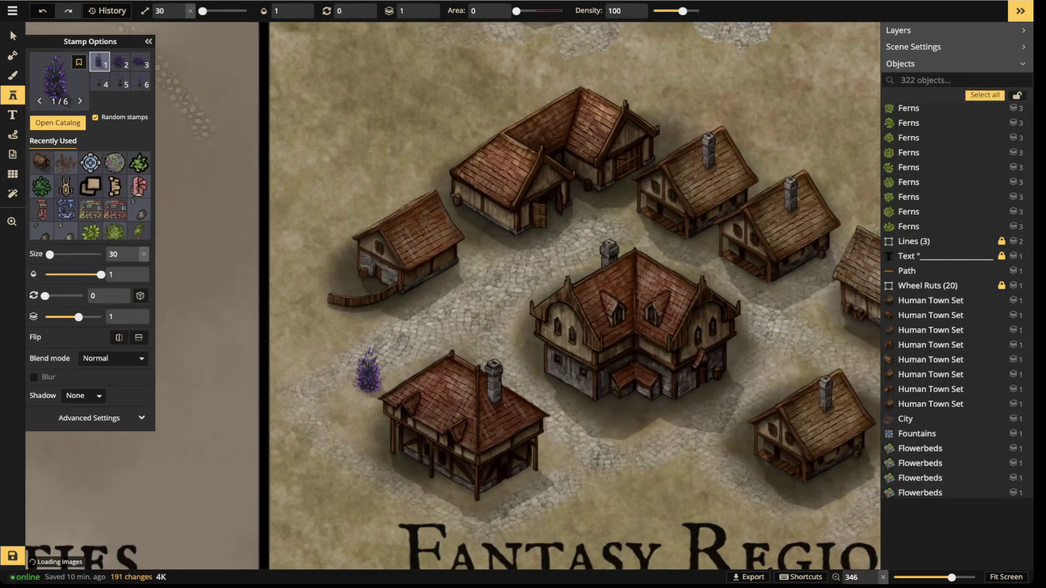
click(334, 388)
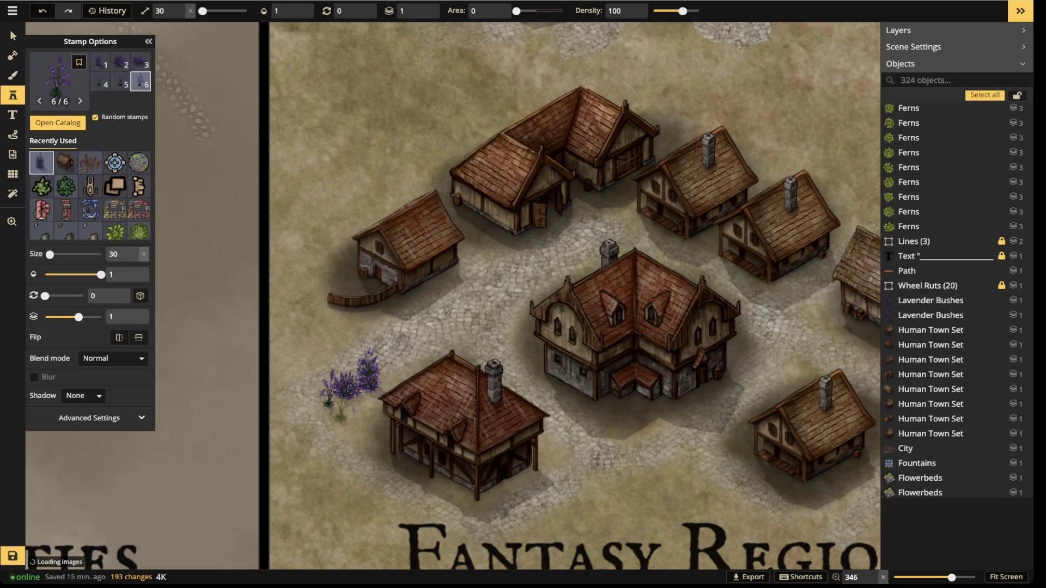
click(351, 411)
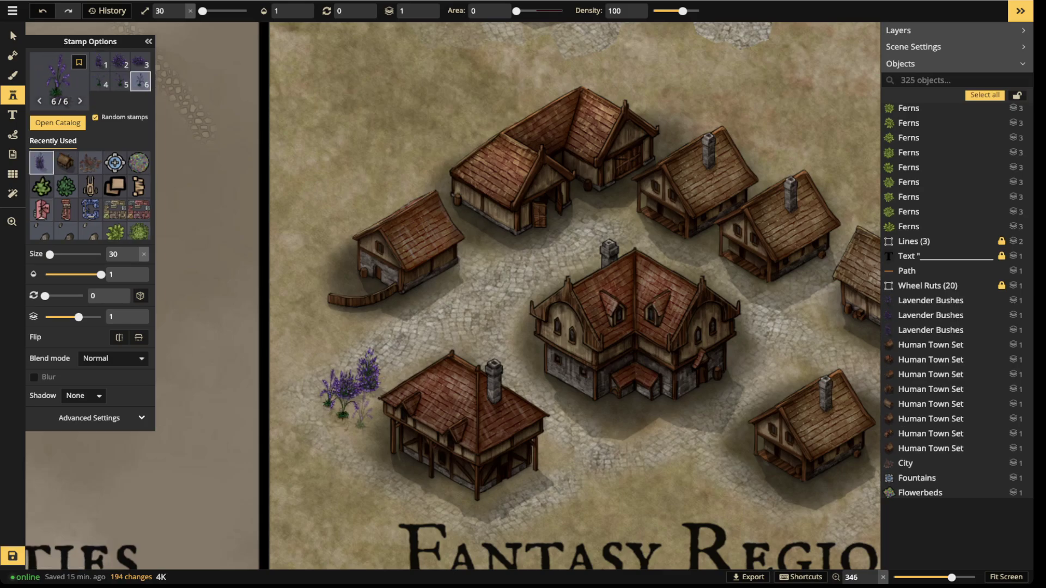
click(457, 235)
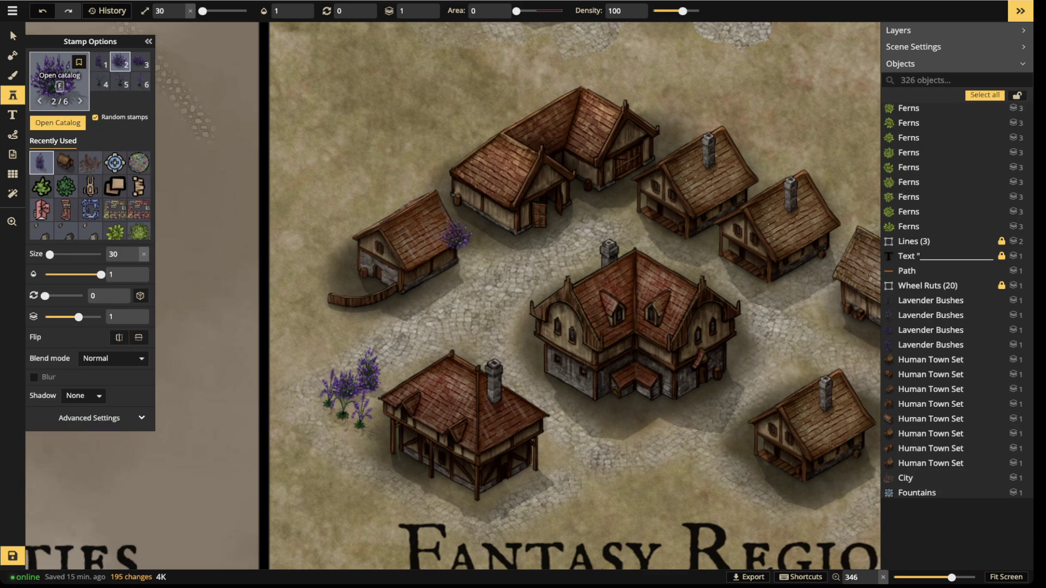
Choose the Grass stamp set and place size 30 tufts along the cobbled southern edge of the village
key(f)
click(203, 376)
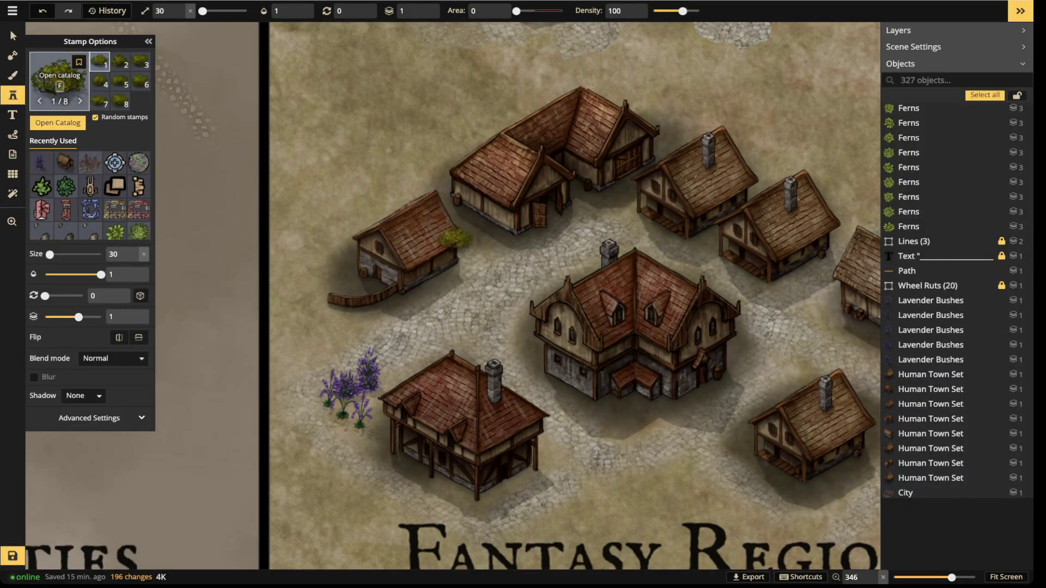
key(f)
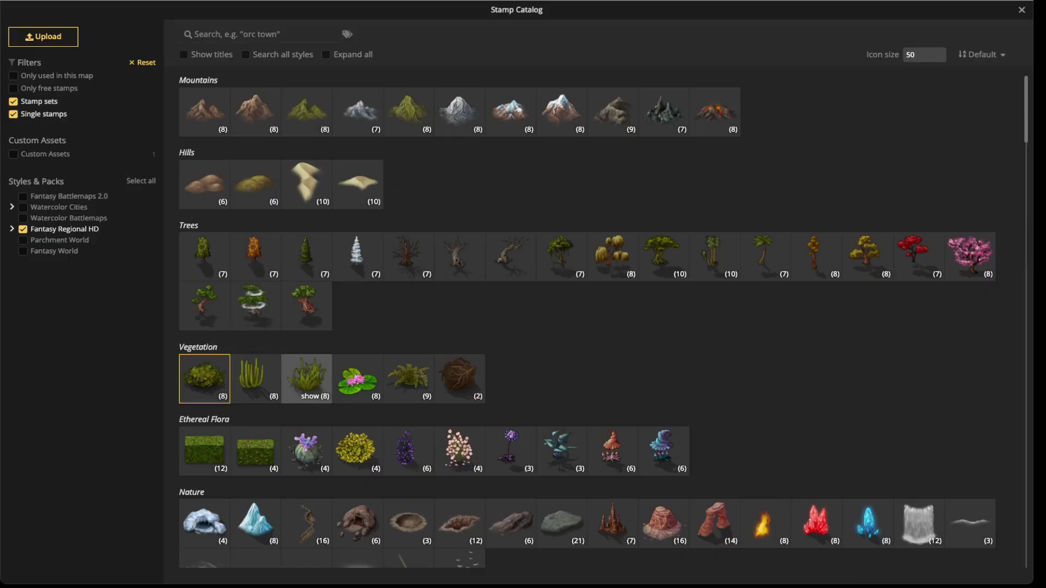
click(303, 374)
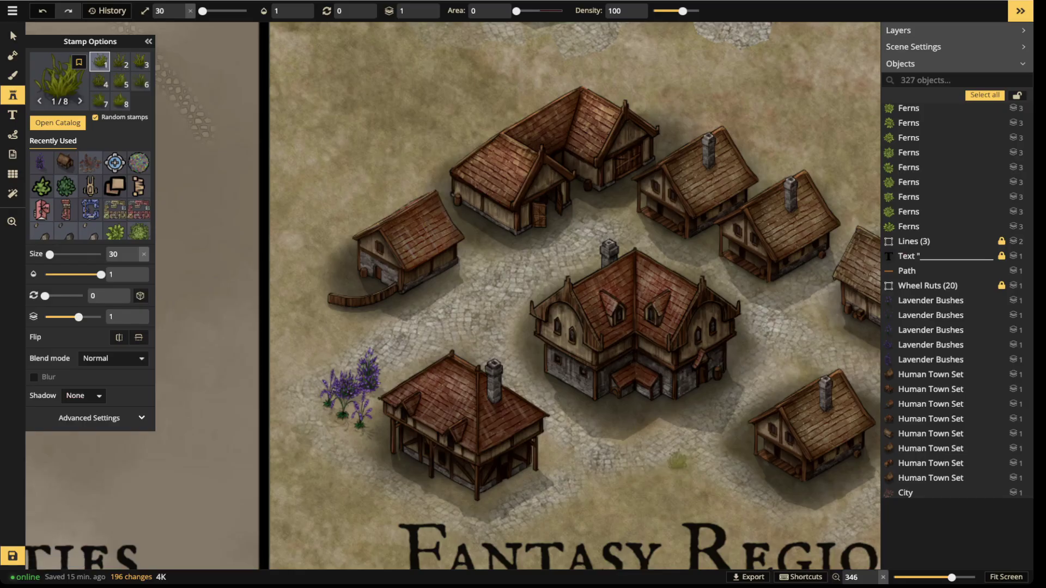
drag(663, 470, 616, 484)
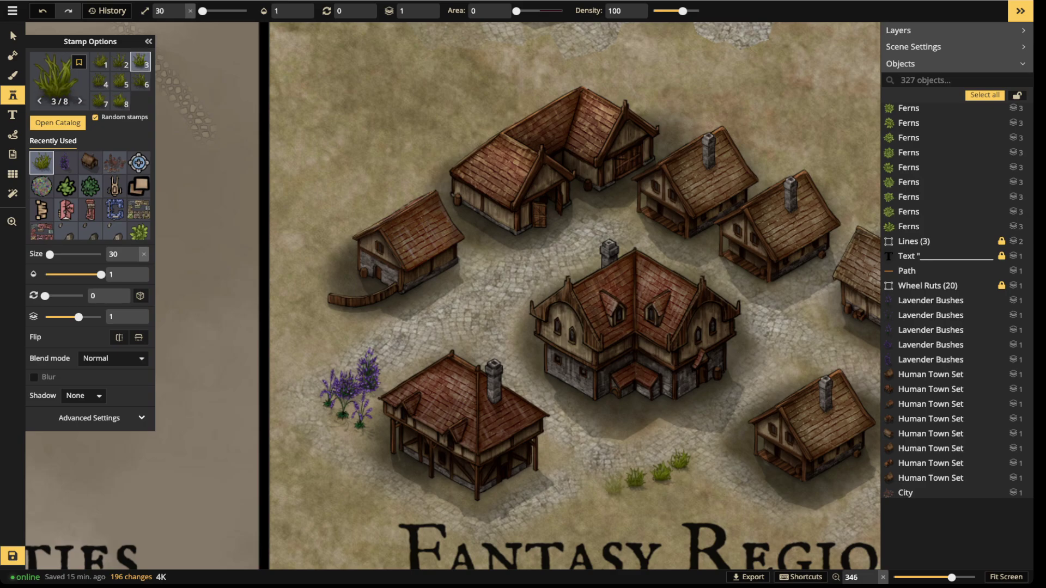
click(612, 485)
click(548, 513)
click(537, 520)
Add more size 30 grass tufts southwest of the southwestern house and below the southeastern house
click(369, 497)
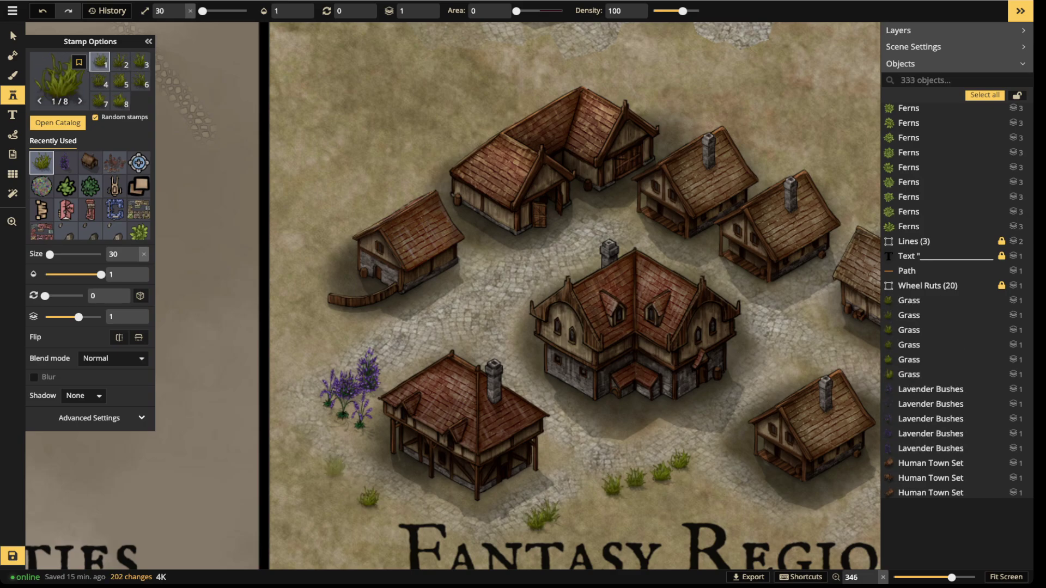
click(334, 467)
click(312, 441)
click(741, 496)
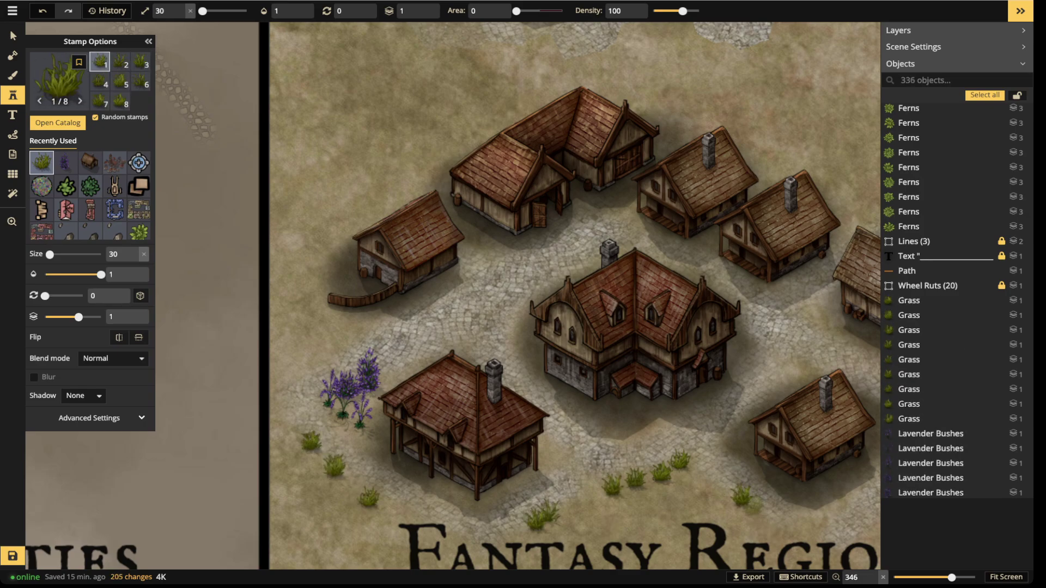
click(754, 505)
Reduce the Grass stamp size to 10 and scatter tiny tufts between the larger ones along the southern edge
scroll(679, 488, down, 2)
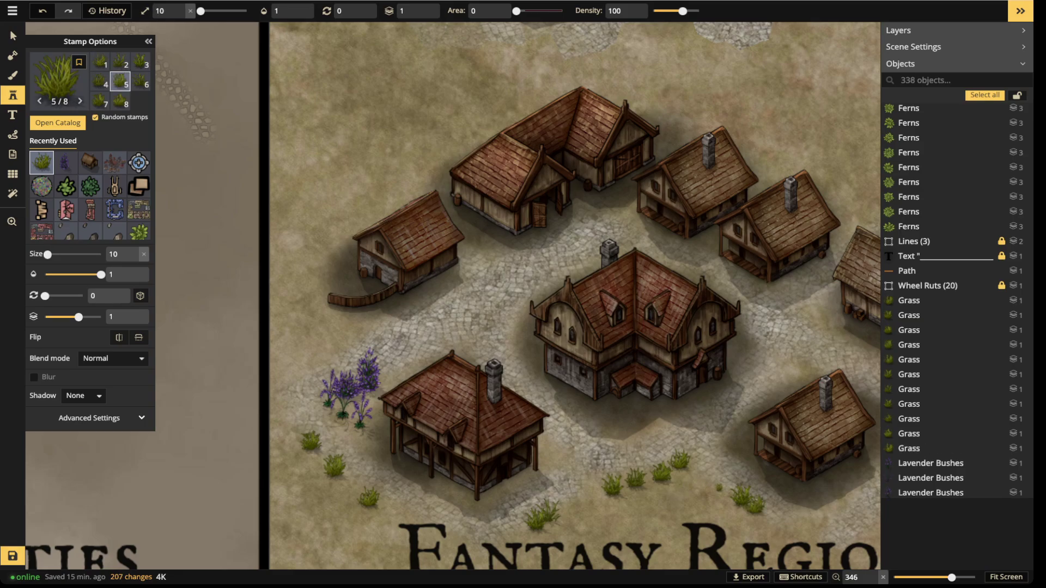
click(719, 488)
click(701, 478)
click(694, 464)
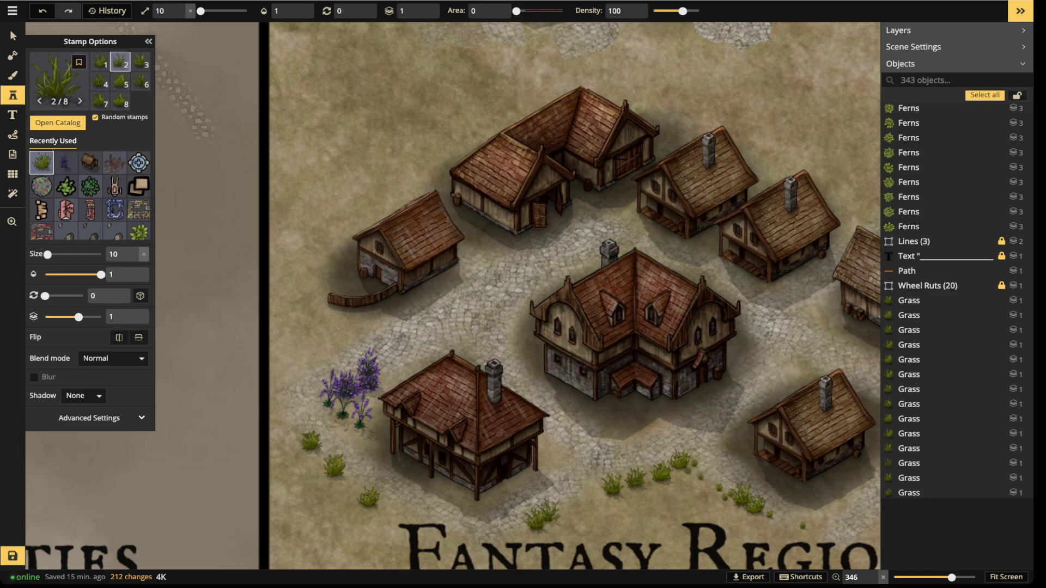
click(648, 483)
click(592, 492)
click(599, 495)
click(582, 499)
click(570, 505)
click(513, 531)
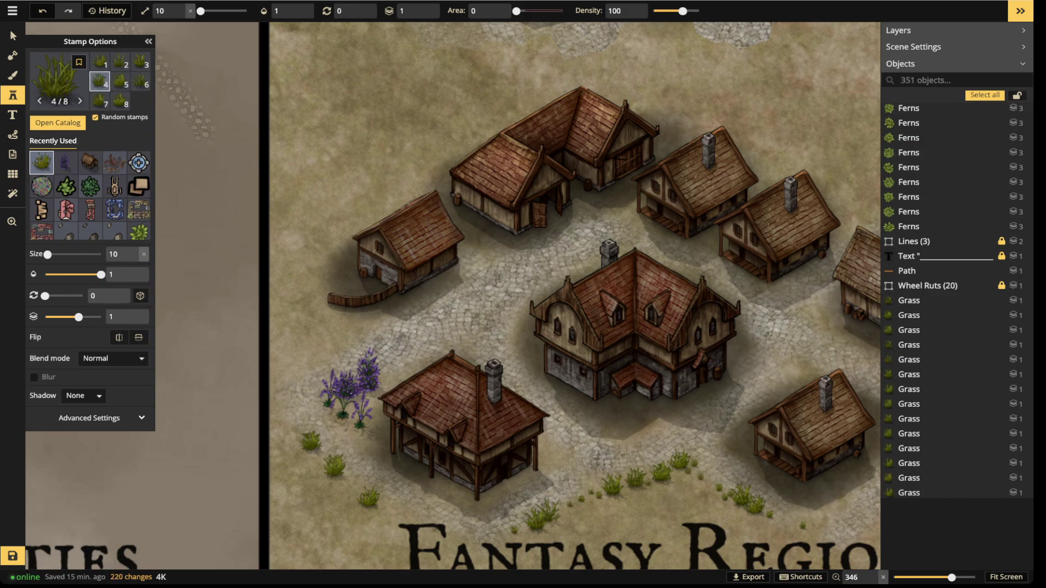
Scatter size 10 grass tufts around the larger clumps on the village's southwestern edge
click(386, 505)
click(379, 511)
click(396, 514)
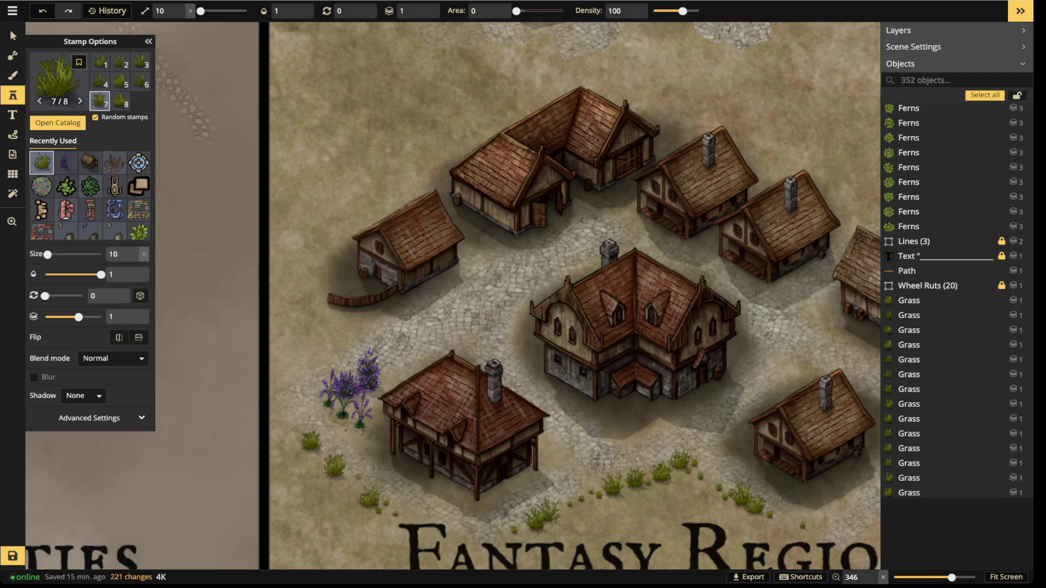
click(350, 480)
click(312, 460)
click(283, 424)
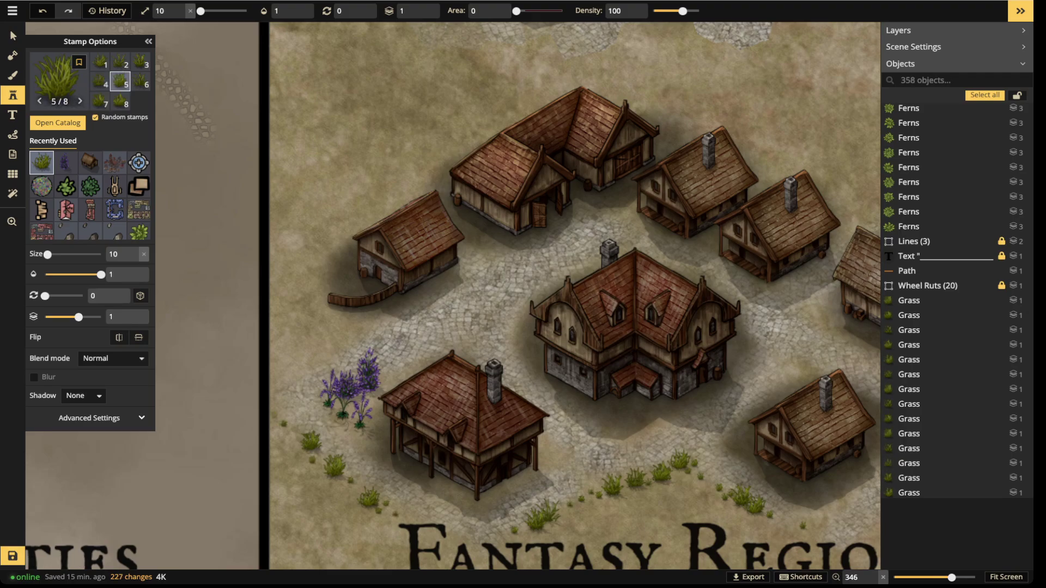
With the olive-green Fantasy Regional HD texture at brush size 9 and opacity 0.44, tint the ground beneath the grass tufts and lavender
click(12, 76)
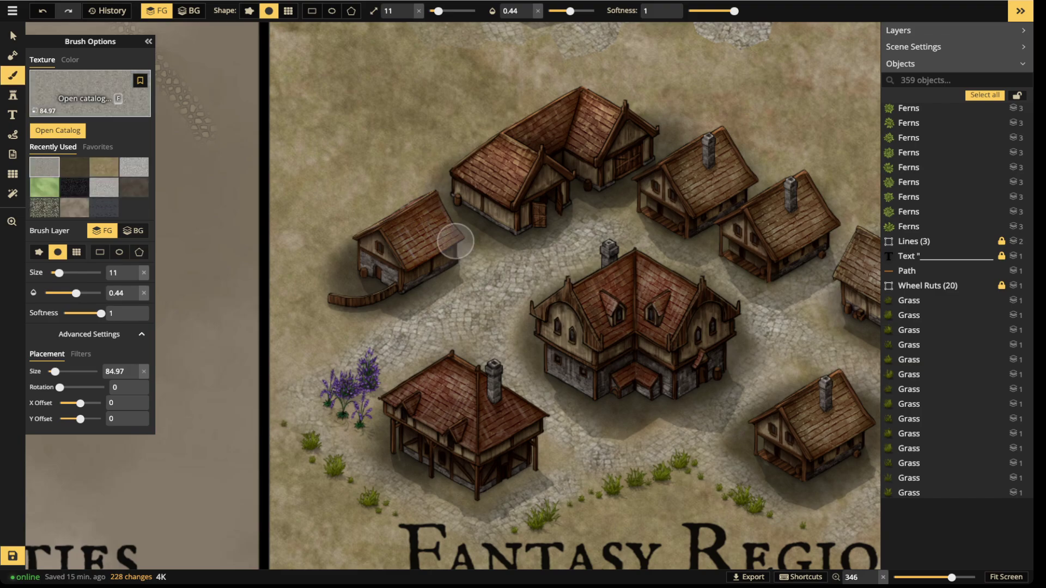
key(f)
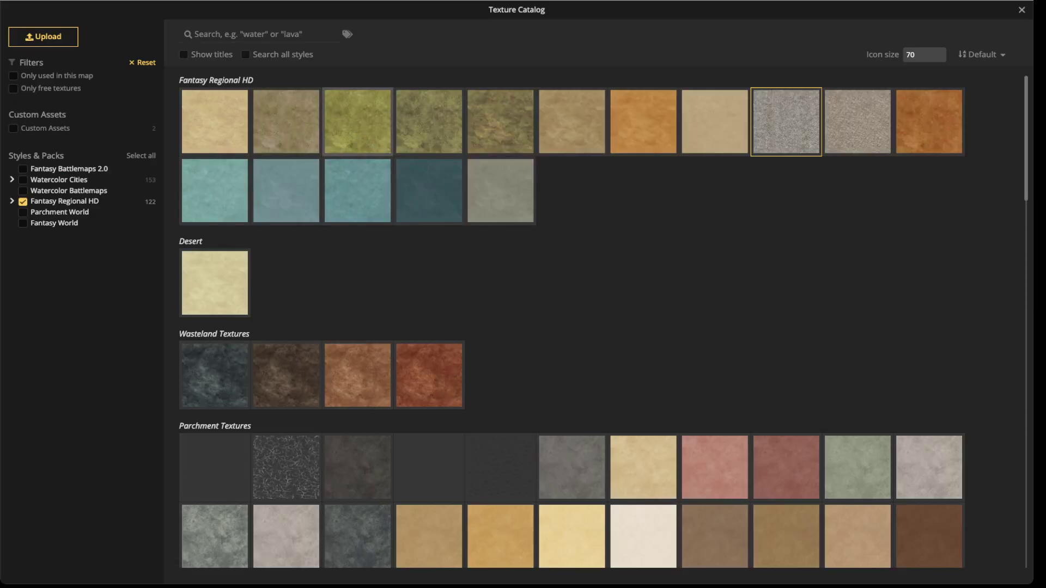
click(549, 133)
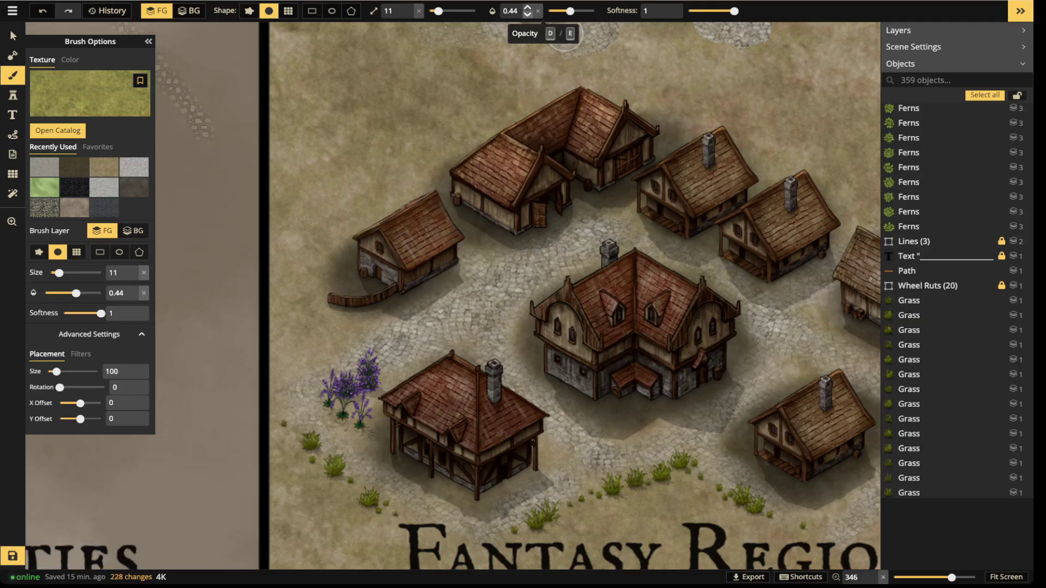
click(409, 14)
click(409, 15)
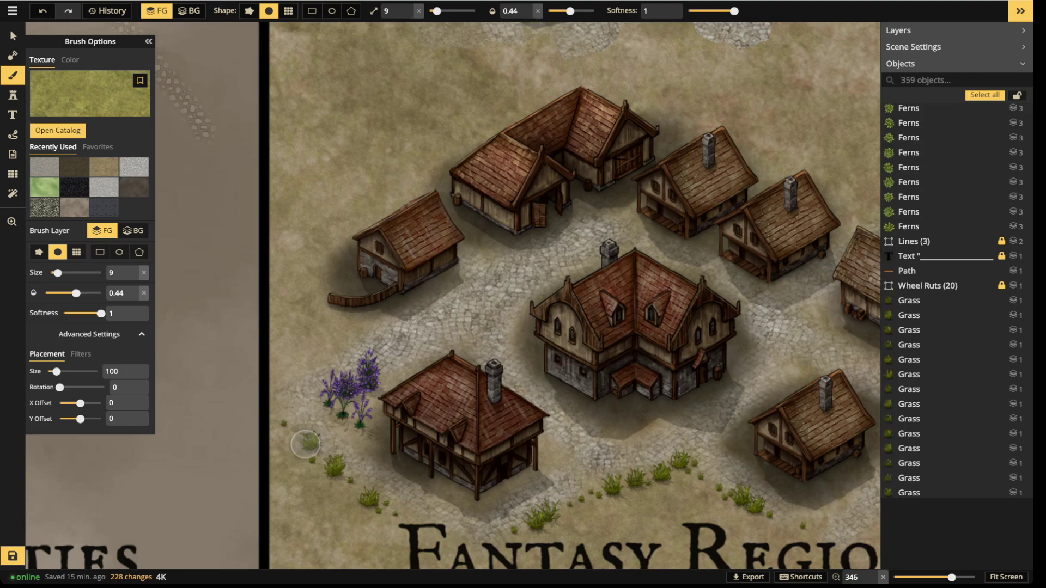
mouse_move(338, 474)
mouse_down()
mouse_move(355, 489)
mouse_move(310, 451)
mouse_move(364, 494)
mouse_move(281, 425)
mouse_move(324, 465)
mouse_up()
mouse_move(574, 522)
mouse_down()
mouse_move(546, 526)
mouse_move(629, 477)
mouse_up()
click(672, 467)
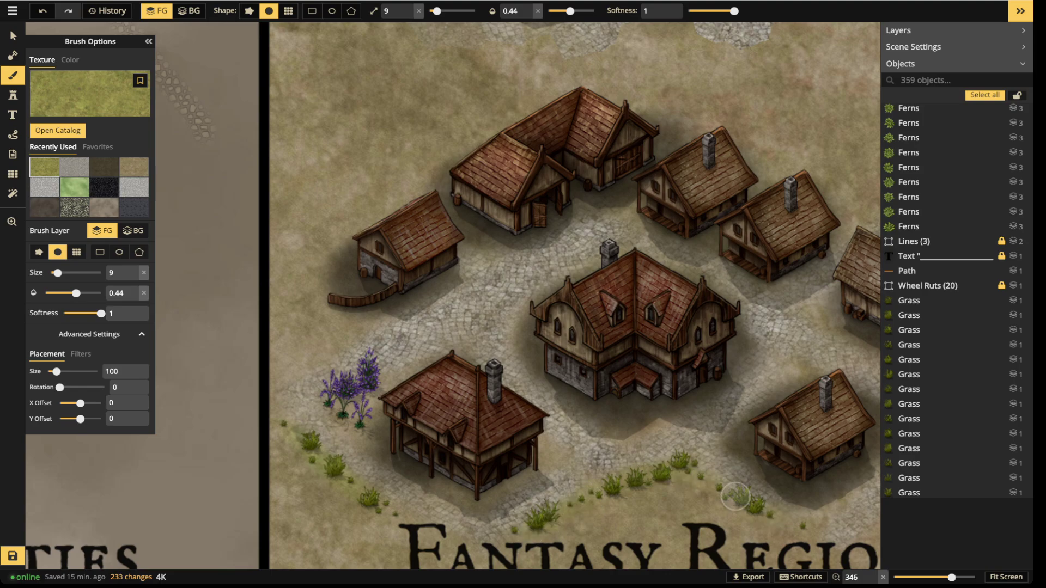
drag(367, 422, 367, 421)
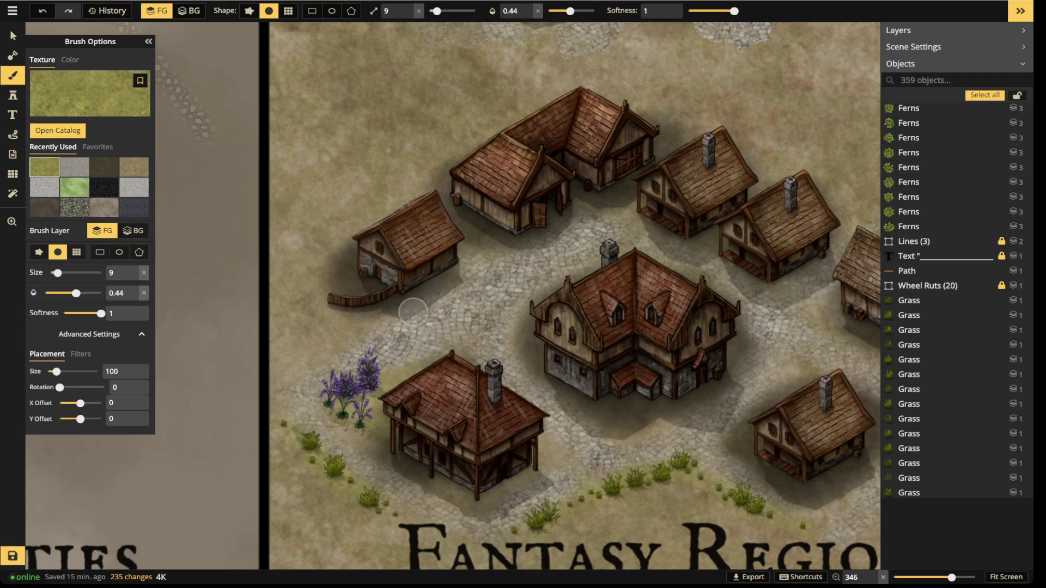
Examine the fallen tree, ferns and rocky slope in the Fantasy Battlemaps panel
click(13, 36)
scroll(234, 218, down, 3)
key(space)
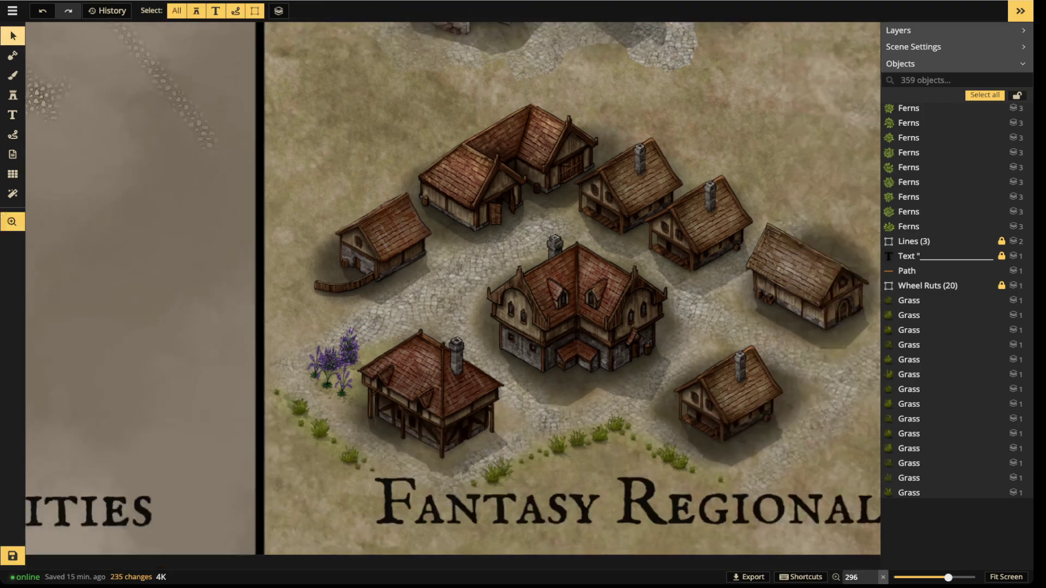
drag(234, 218, 771, 269)
drag(44, 152, 919, 401)
scroll(542, 296, down, 3)
key(space)
drag(542, 163, 496, 413)
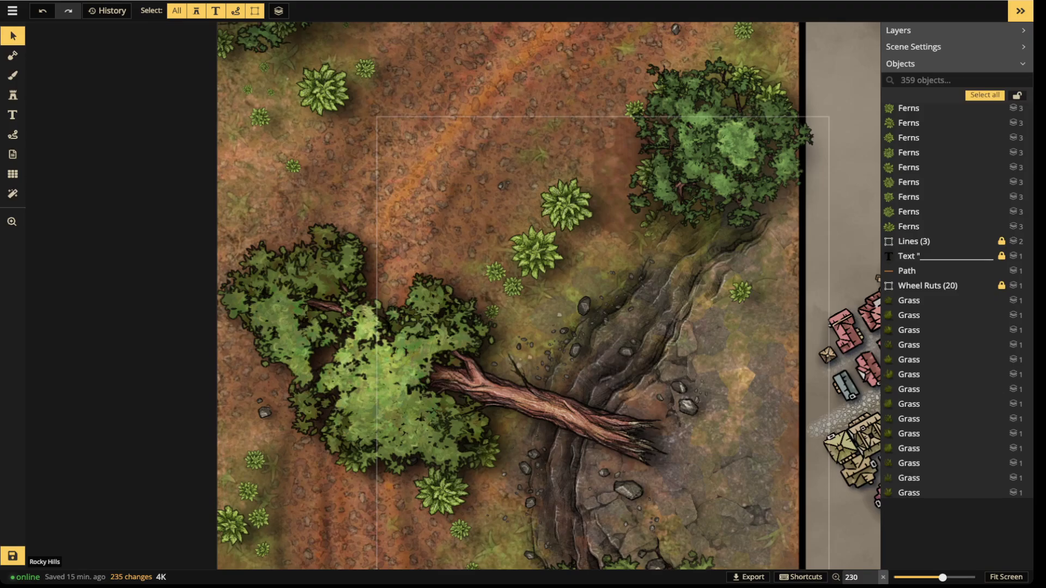
Inspect the Watercolor Cities town, select its northwestern red building block, and return to the Fantasy Regional village
key(space)
drag(670, 381, 468, 325)
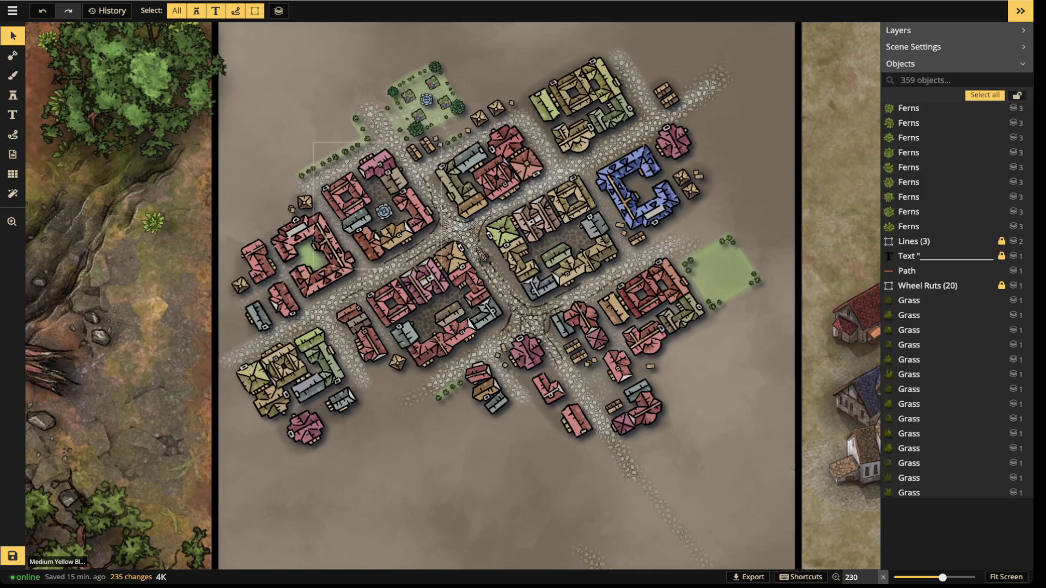
click(377, 206)
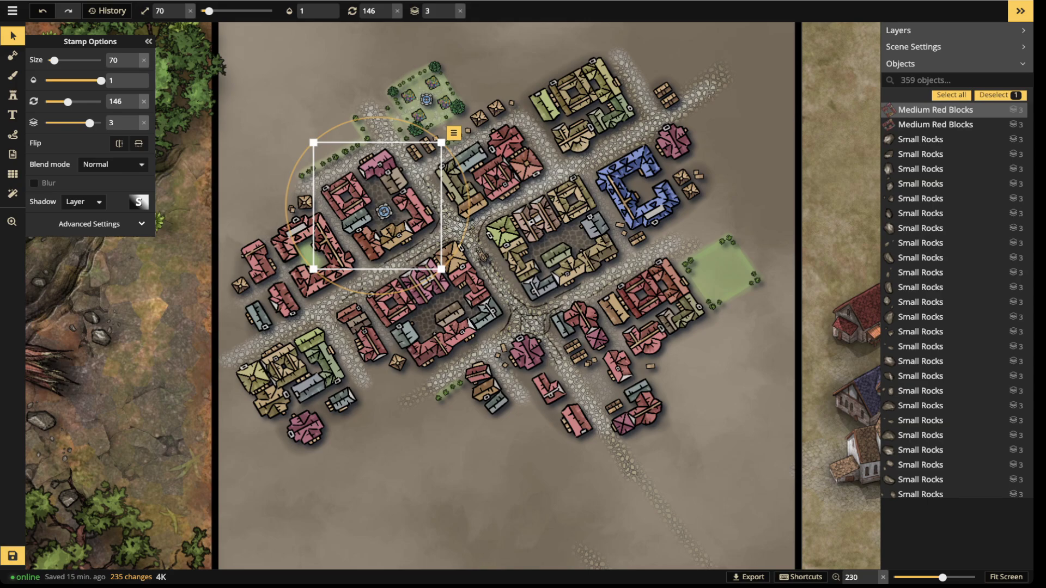
scroll(426, 155, down, 2)
drag(812, 305, 411, 298)
drag(490, 382, 493, 198)
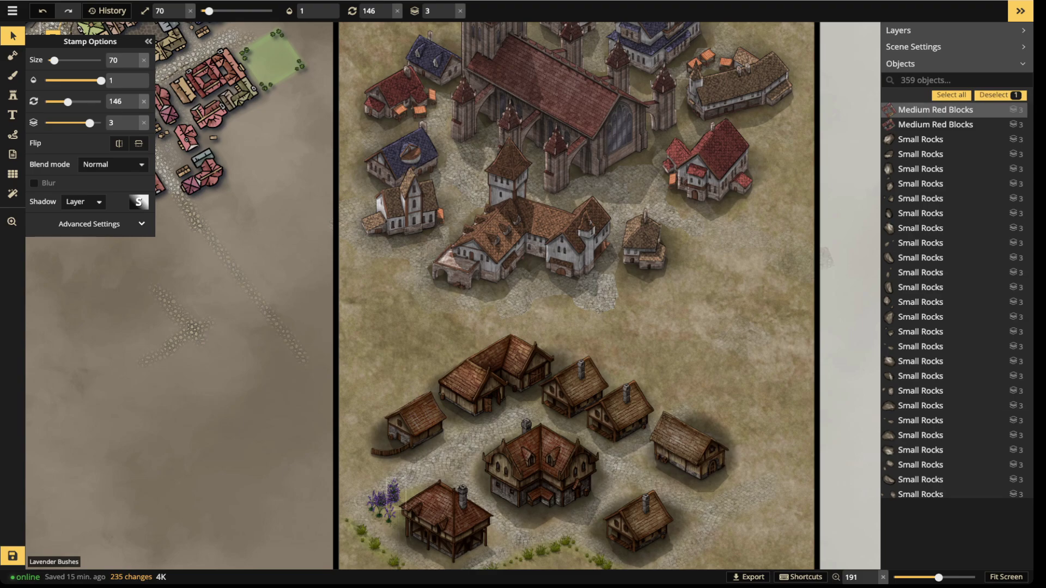
Compare the village in the Fantasy Regional panel with the town in the Watercolor Cities panel
key(space)
drag(542, 474, 483, 328)
key(space)
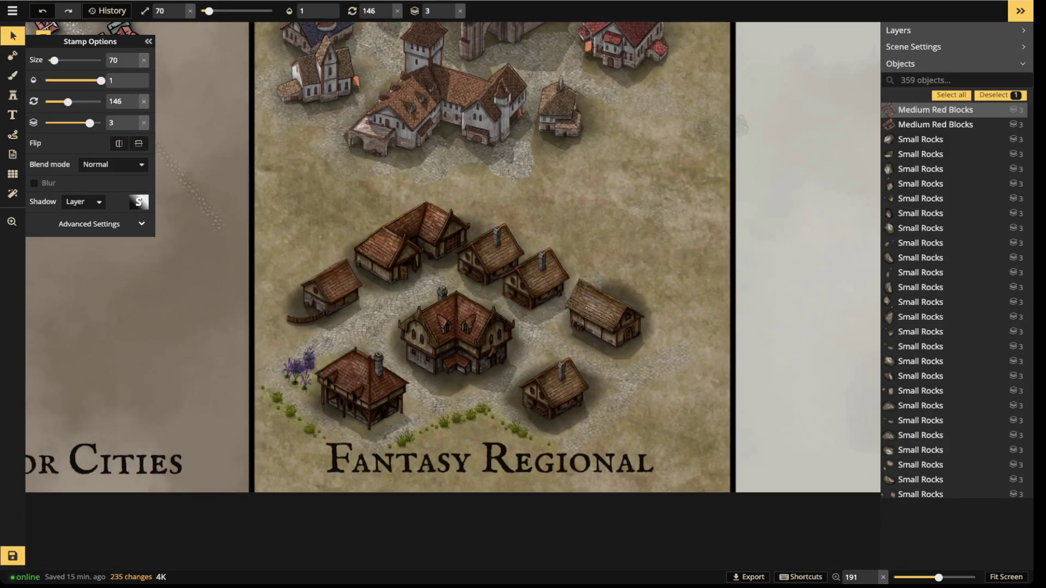
key(space)
drag(316, 229, 677, 445)
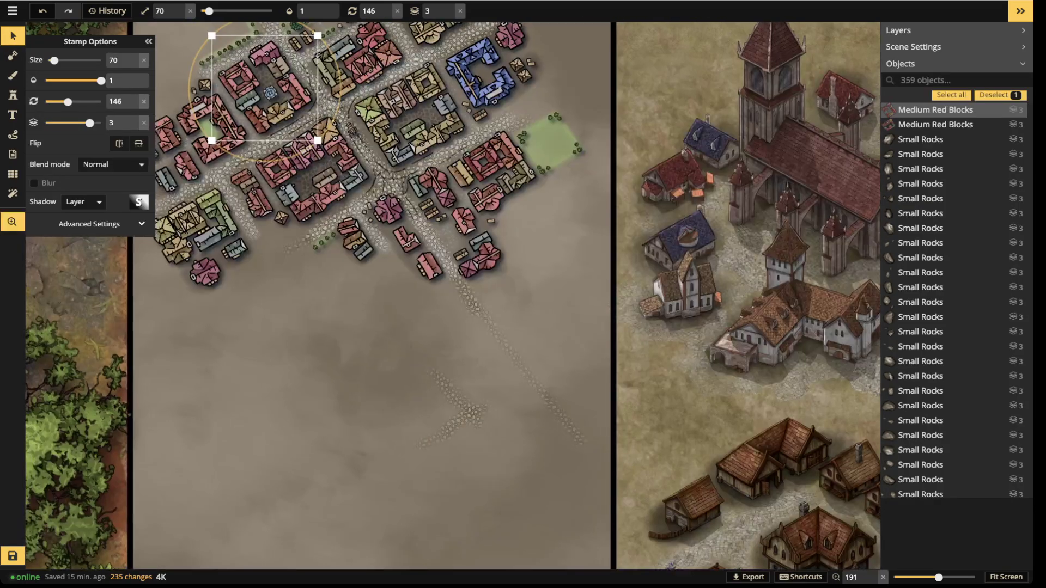
key(space)
drag(545, 327, 288, 136)
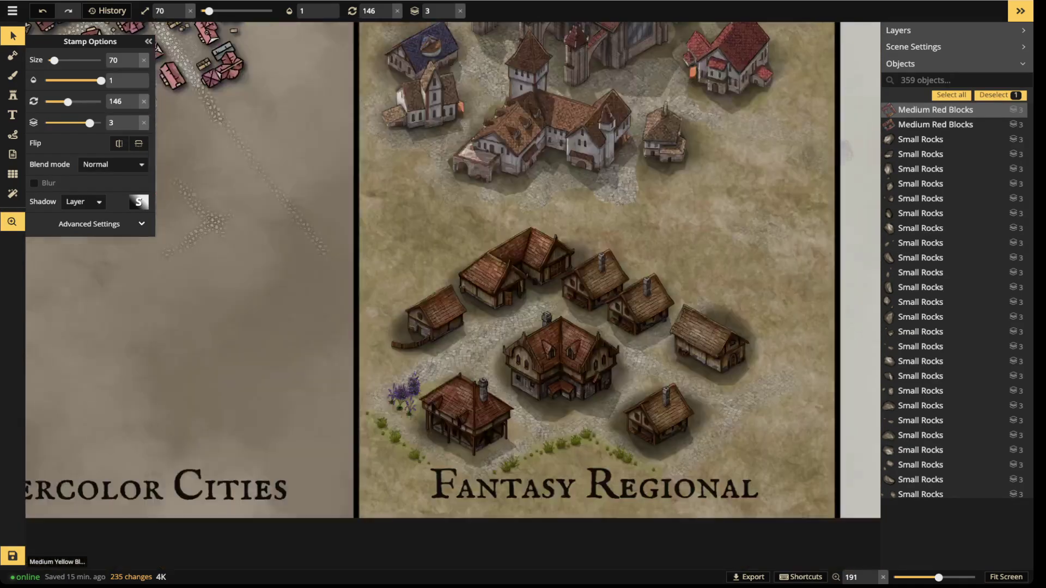
Delete the large central house from the Fantasy Regional village and save the map
click(564, 360)
key(Delete)
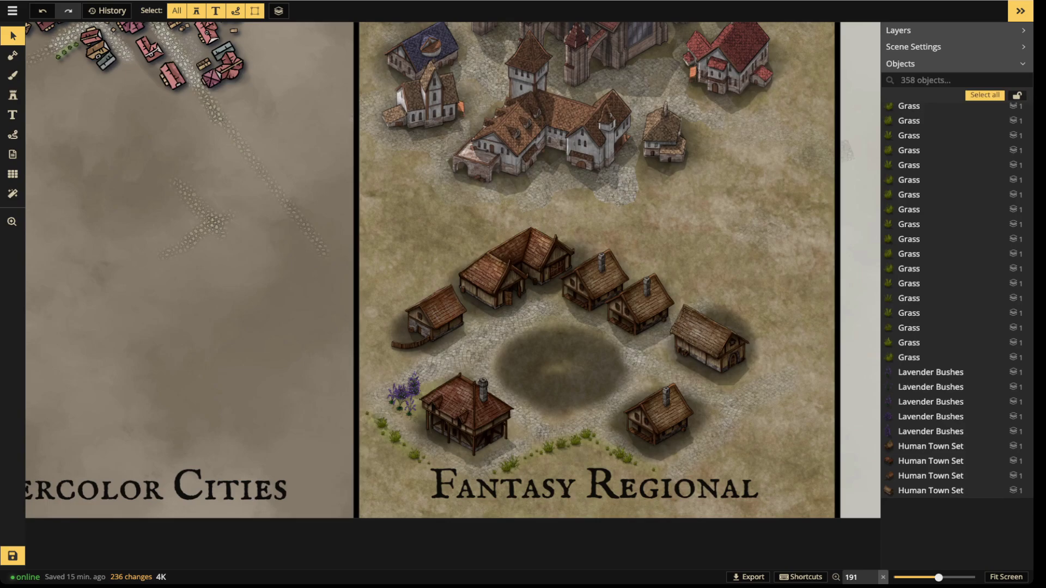
key(space)
drag(427, 318, 536, 494)
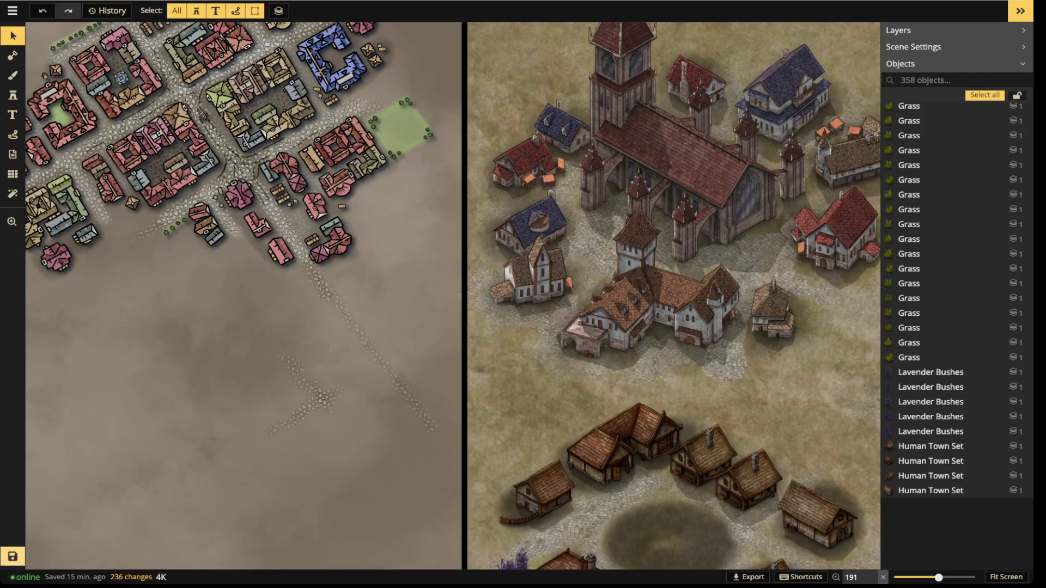
key(ctrl+s)
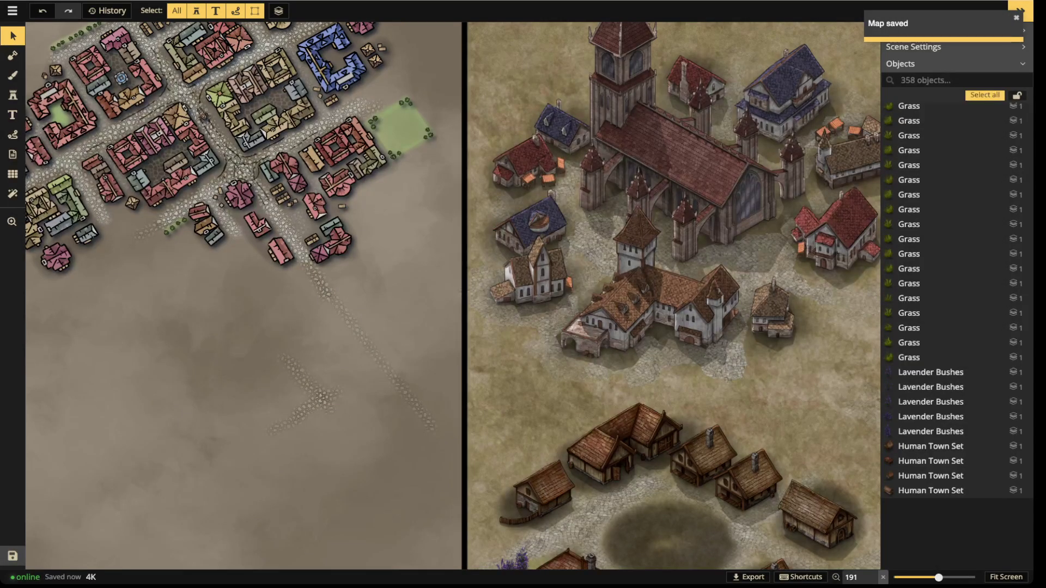
Review the overall layout of all four map style panels, including the blank ??? panel
scroll(600, 154, down, 5)
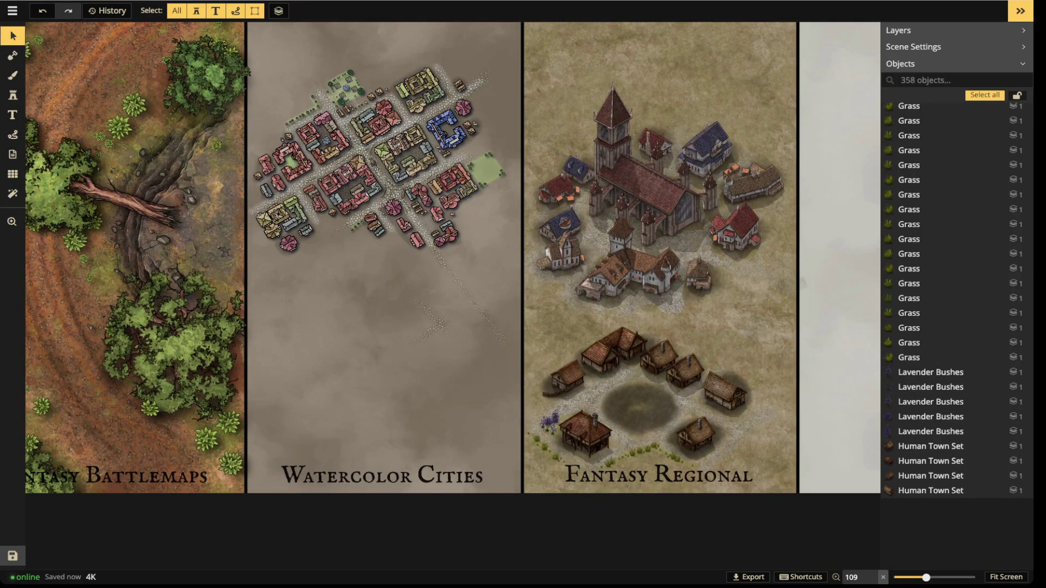
scroll(367, 251, down, 1)
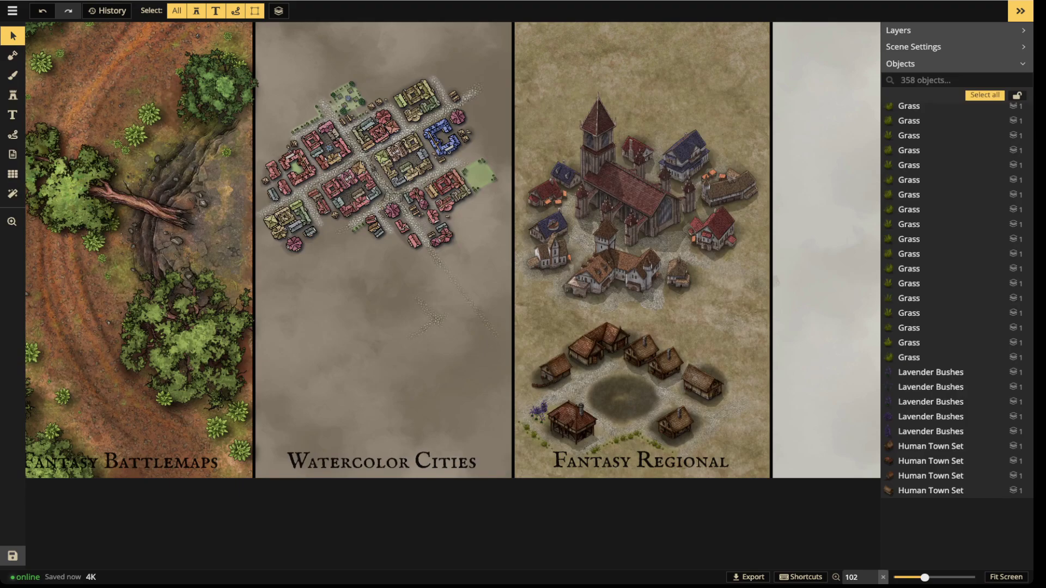
scroll(433, 299, down, 2)
drag(513, 299, 436, 322)
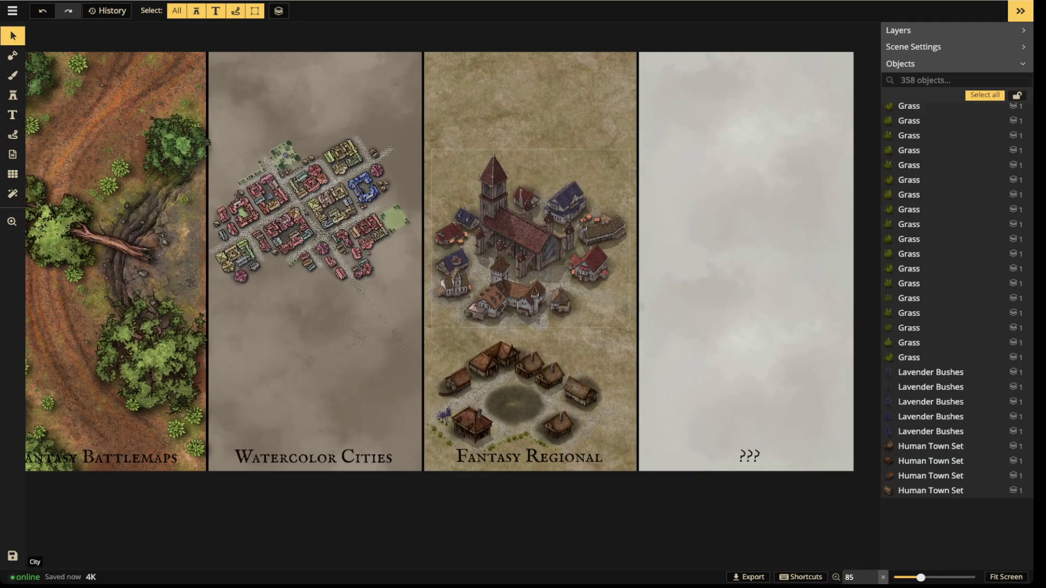
scroll(389, 256, down, 1)
drag(367, 252, 341, 256)
scroll(340, 256, down, 1)
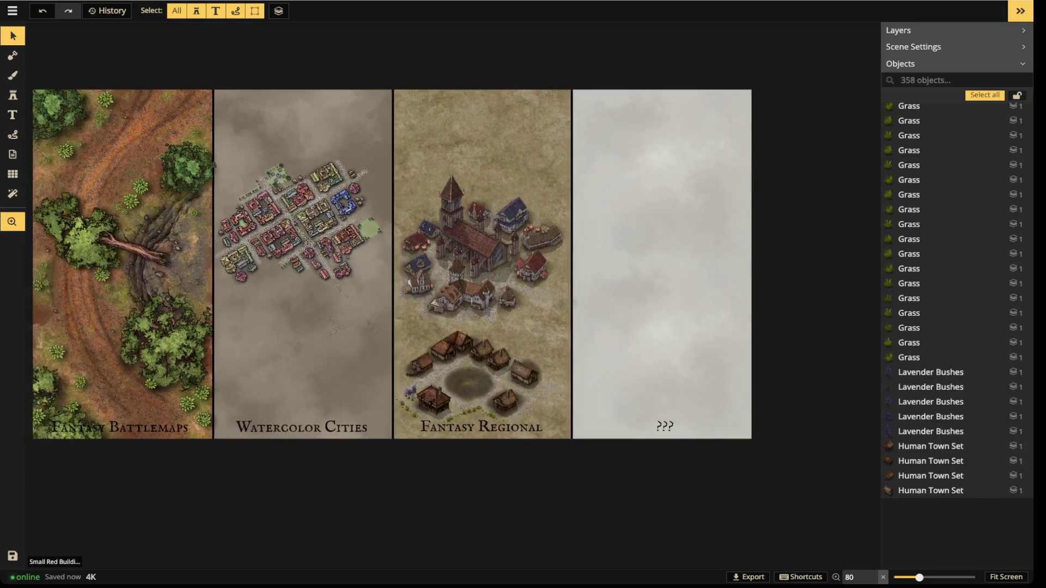
Stamp a size 50 Human Town Set house with a red-brown roof onto the empty centre of the Fantasy Regional village
key(t)
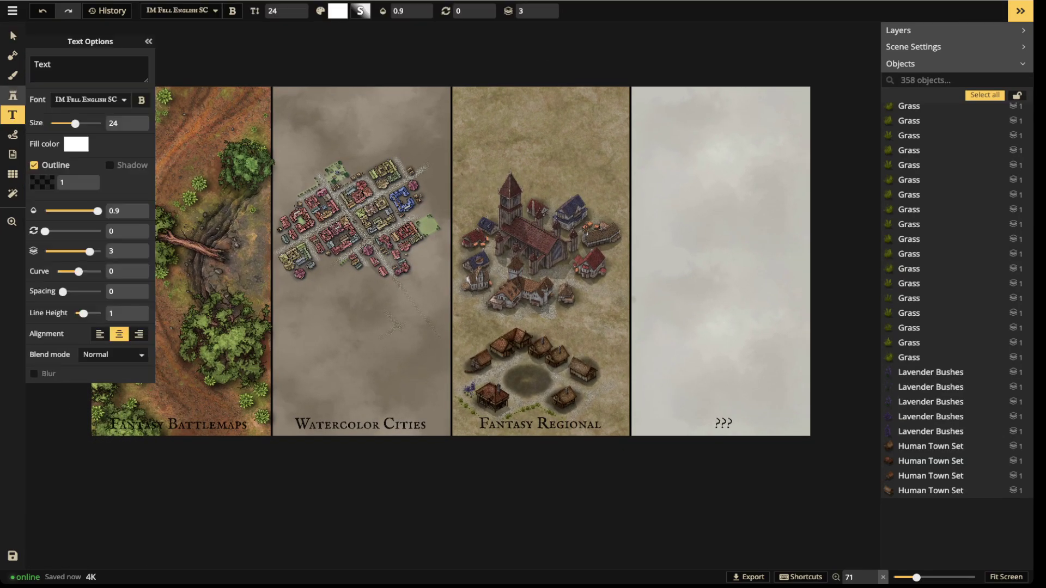
click(12, 96)
scroll(430, 316, up, 4)
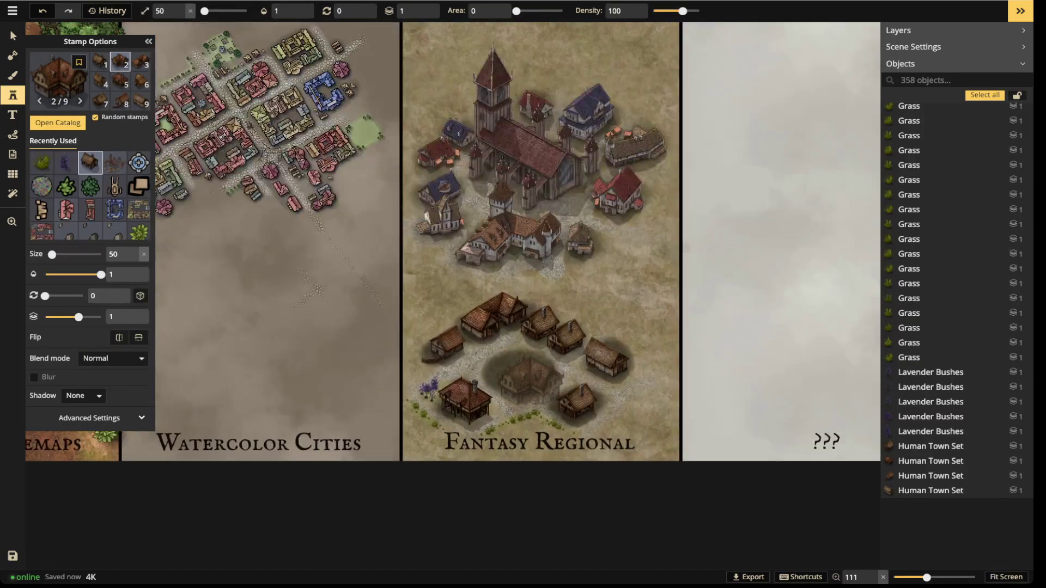
click(518, 362)
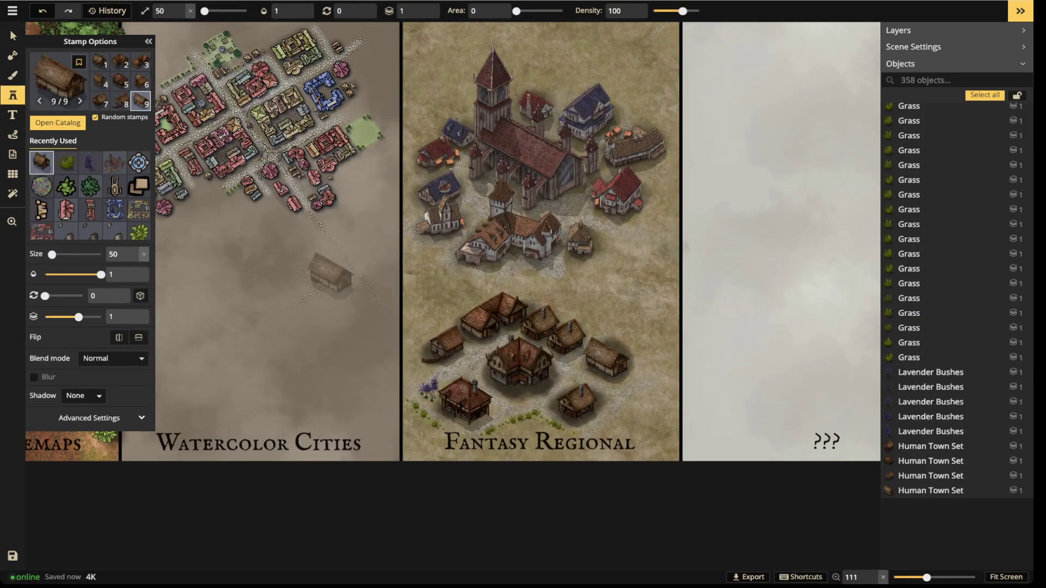
click(13, 35)
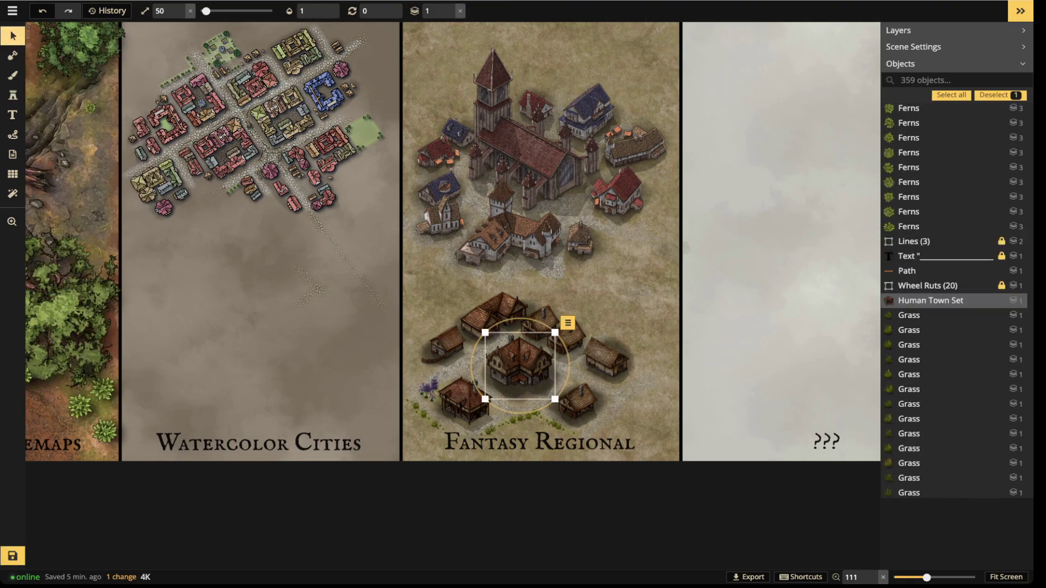
key(Escape)
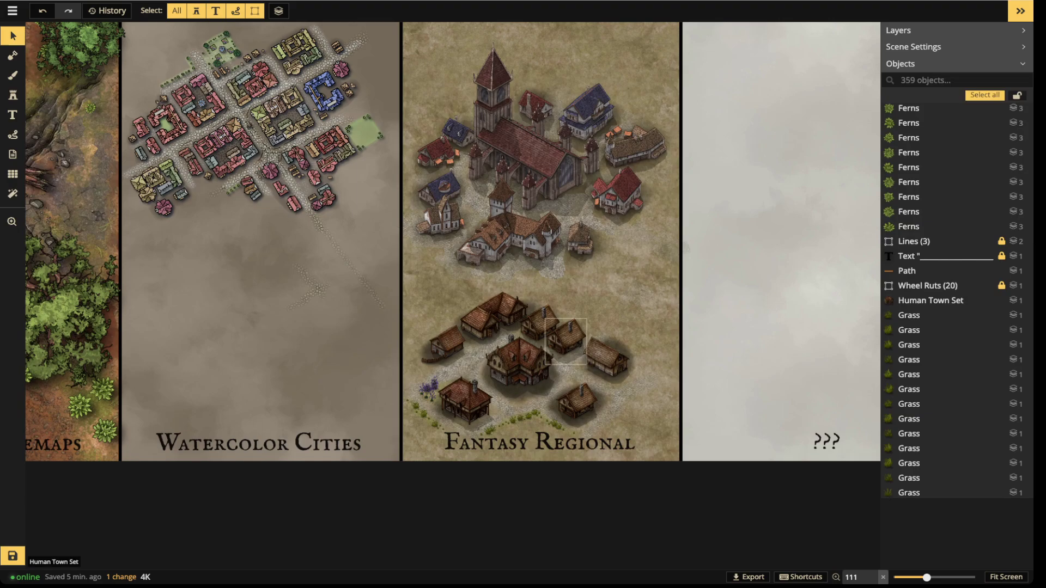
click(521, 361)
key(Escape)
Compare the scale and detail of the Fantasy Battlemaps, Watercolor Cities and Fantasy Regional panels
scroll(568, 212, down, 3)
key(space)
drag(568, 213, 683, 273)
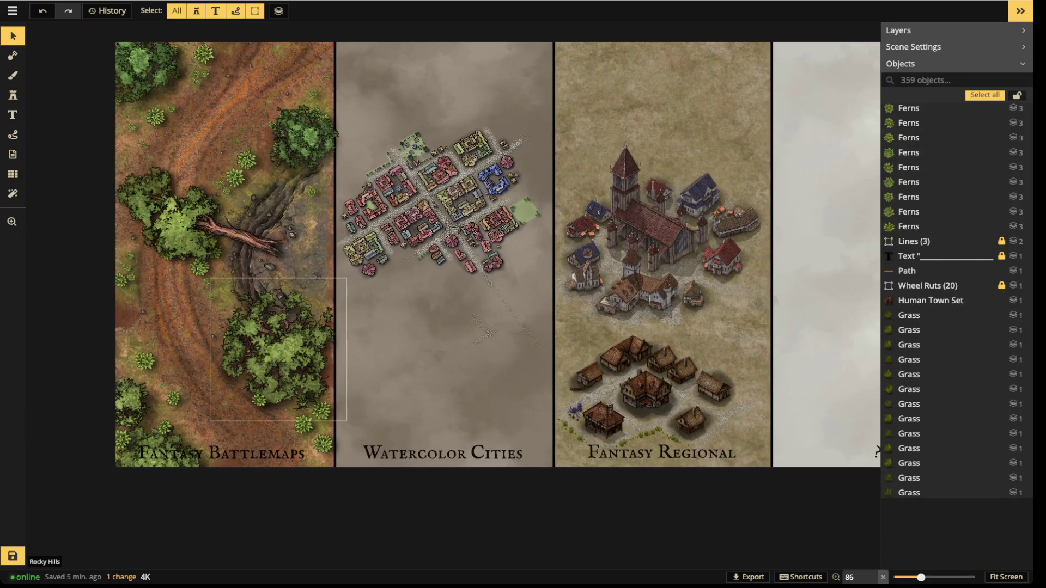
drag(101, 158, 299, 284)
key(space)
drag(360, 222, 275, 219)
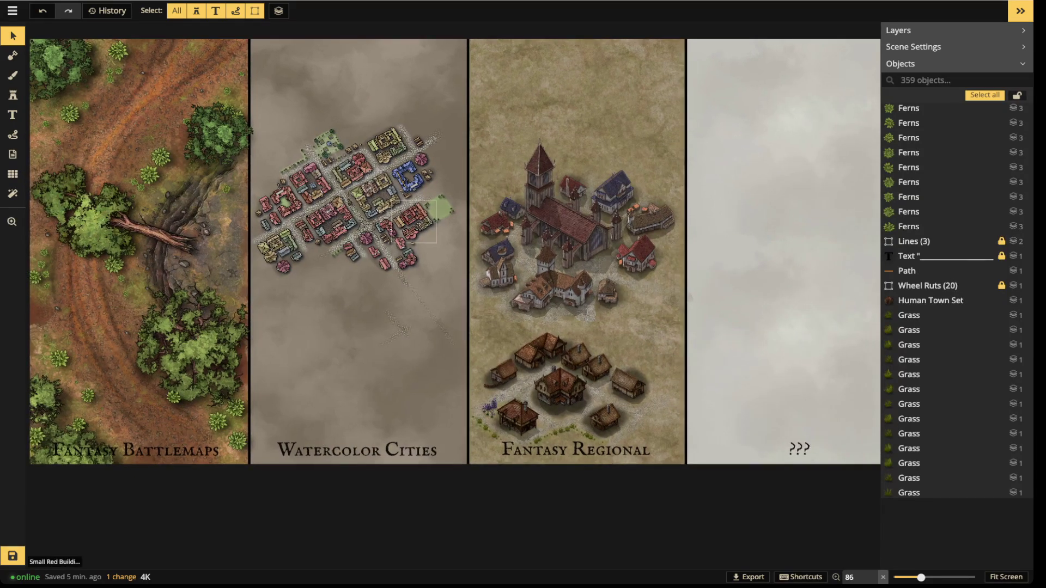
scroll(350, 198, up, 3)
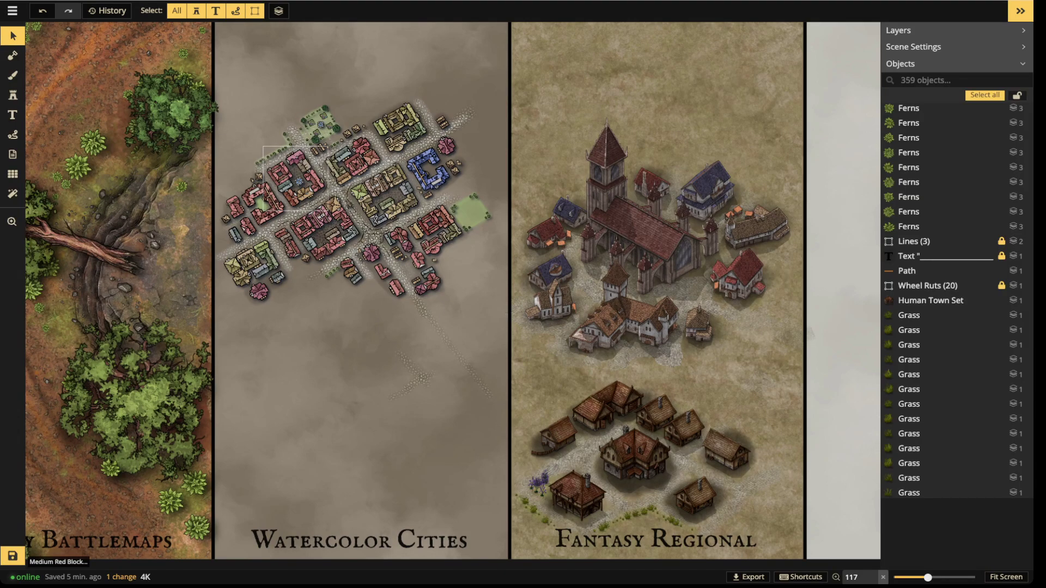
drag(436, 230, 295, 178)
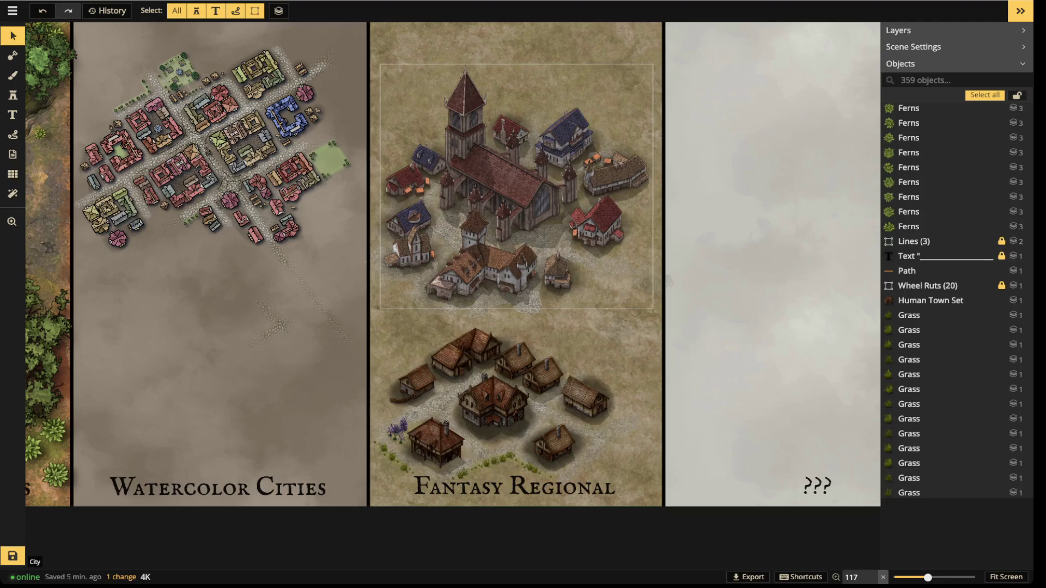
scroll(496, 255, down, 5)
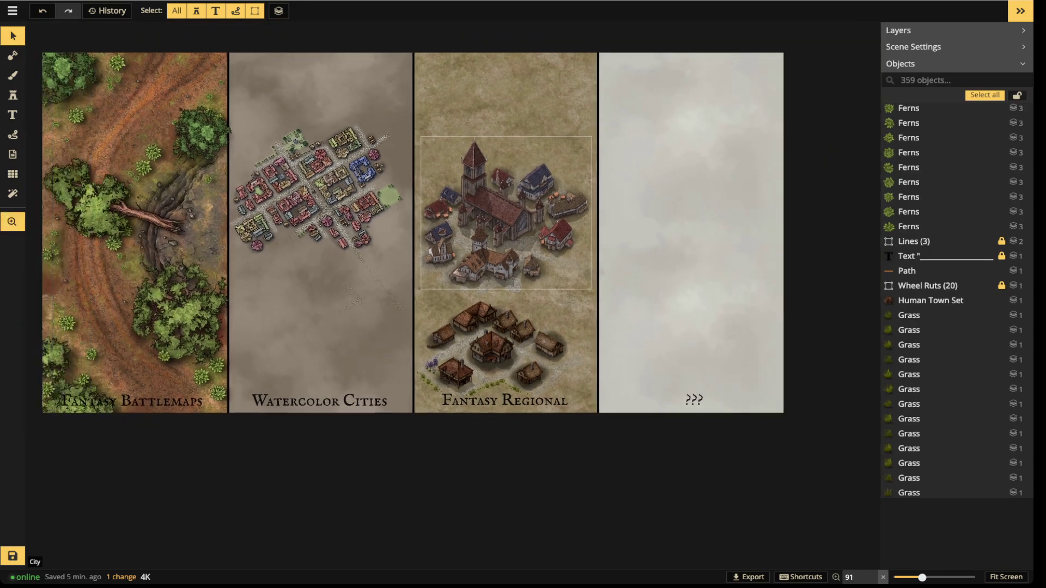
drag(496, 255, 545, 240)
scroll(535, 261, up, 1)
mouse_move(526, 298)
mouse_down()
mouse_move(521, 285)
mouse_move(515, 337)
mouse_move(509, 307)
mouse_up()
scroll(515, 337, down, 1)
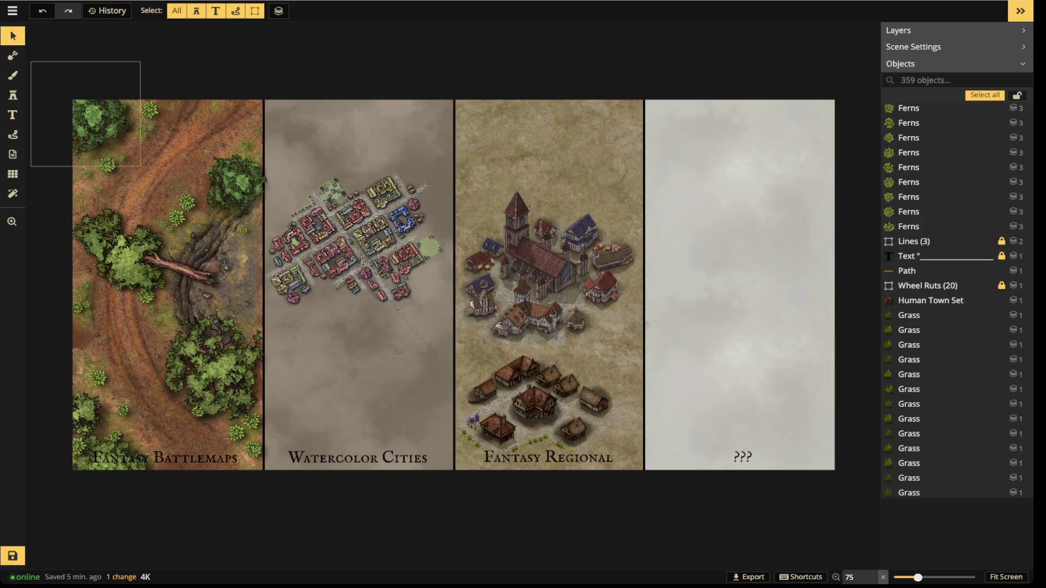
scroll(191, 137, down, 1)
scroll(153, 168, up, 2)
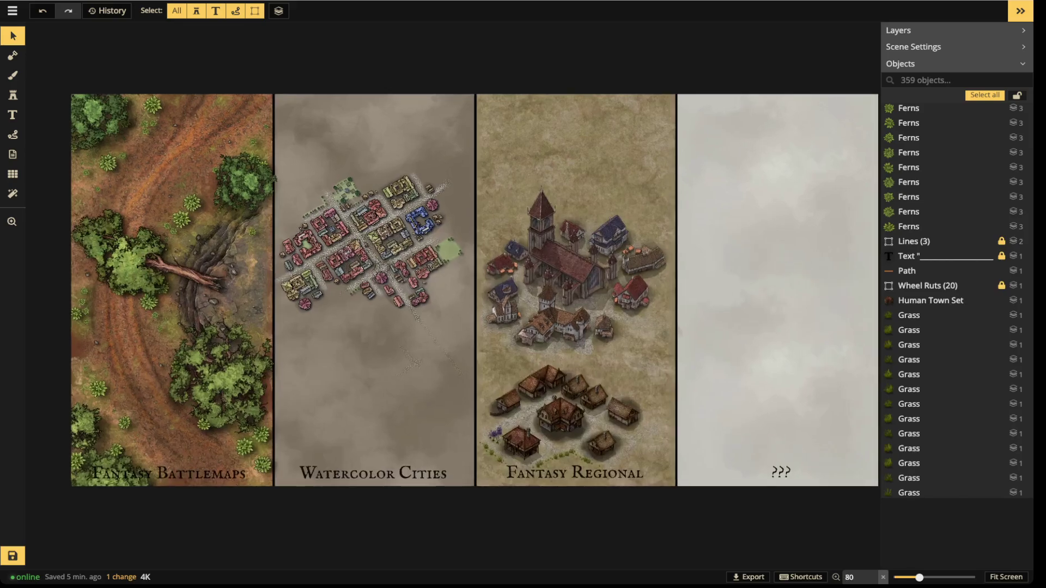
key(space)
mouse_move(153, 168)
mouse_down()
mouse_move(218, 170)
mouse_move(159, 168)
mouse_up()
scroll(179, 170, up, 1)
scroll(178, 170, down, 2)
scroll(263, 179, up, 1)
mouse_move(263, 179)
mouse_down()
mouse_move(319, 177)
mouse_move(297, 189)
mouse_move(276, 183)
mouse_up()
scroll(318, 177, down, 3)
key(space)
scroll(277, 183, up, 1)
scroll(479, 294, up, 3)
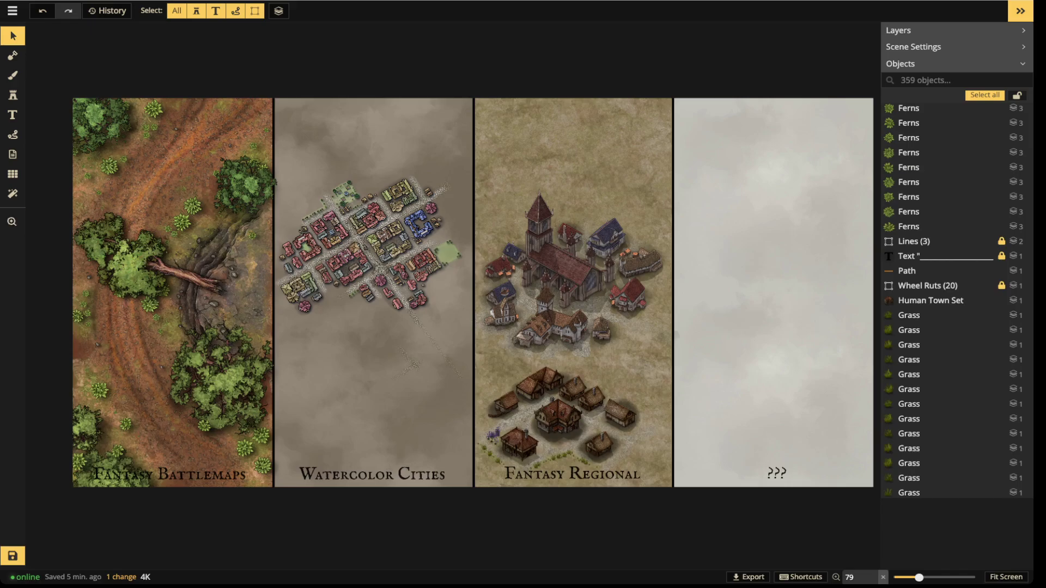
drag(368, 218, 414, 214)
scroll(333, 207, down, 3)
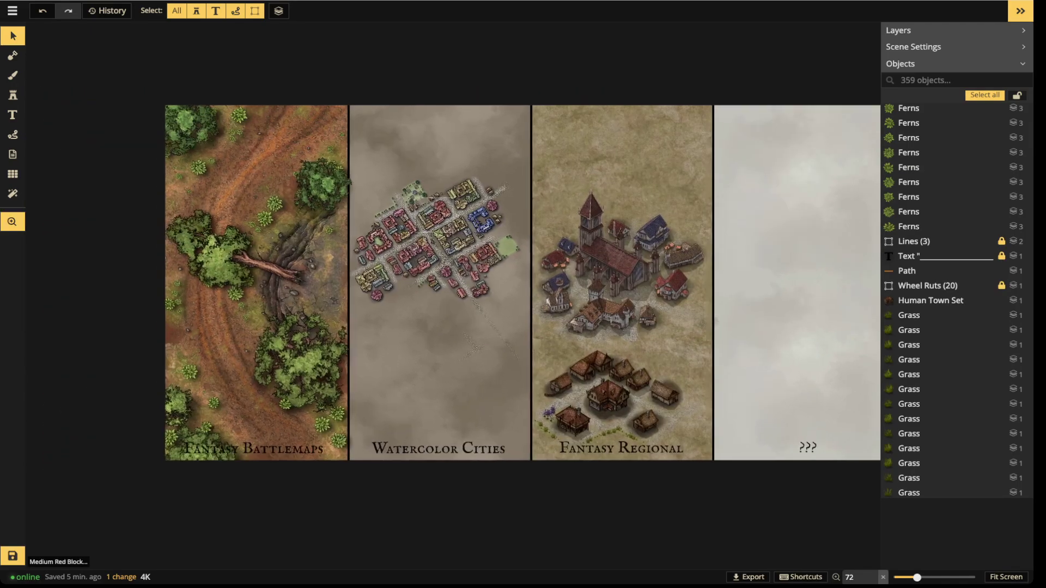
scroll(411, 210, up, 3)
scroll(409, 217, up, 1)
scroll(408, 217, down, 1)
scroll(409, 219, up, 2)
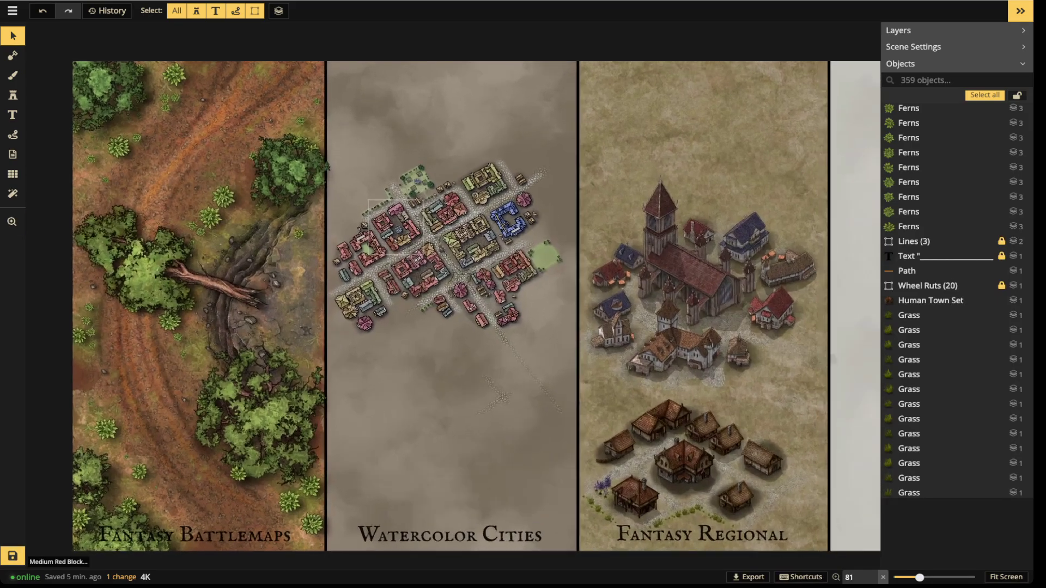
drag(408, 219, 362, 160)
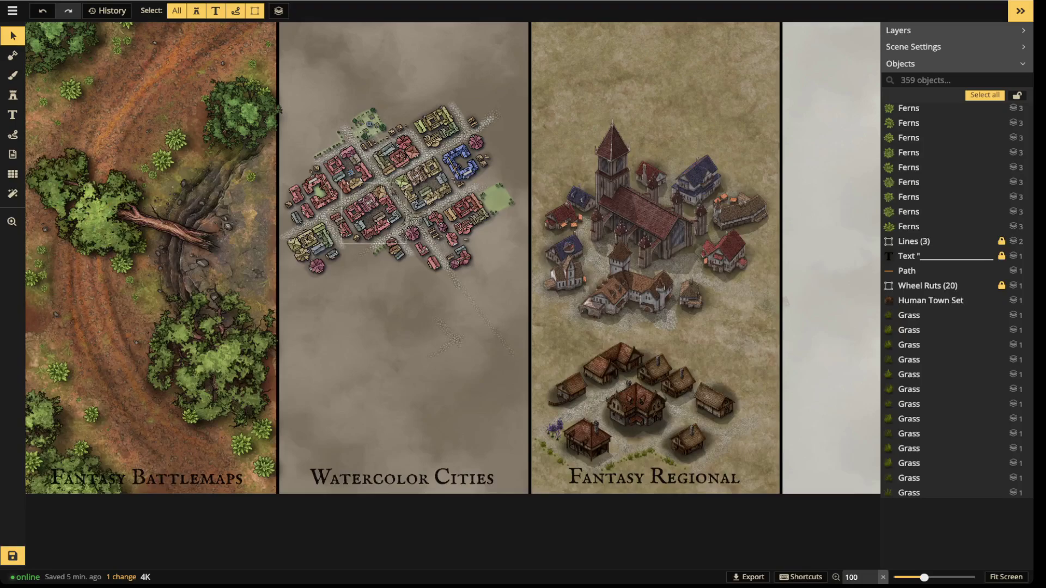
scroll(363, 234, down, 2)
drag(256, 240, 320, 257)
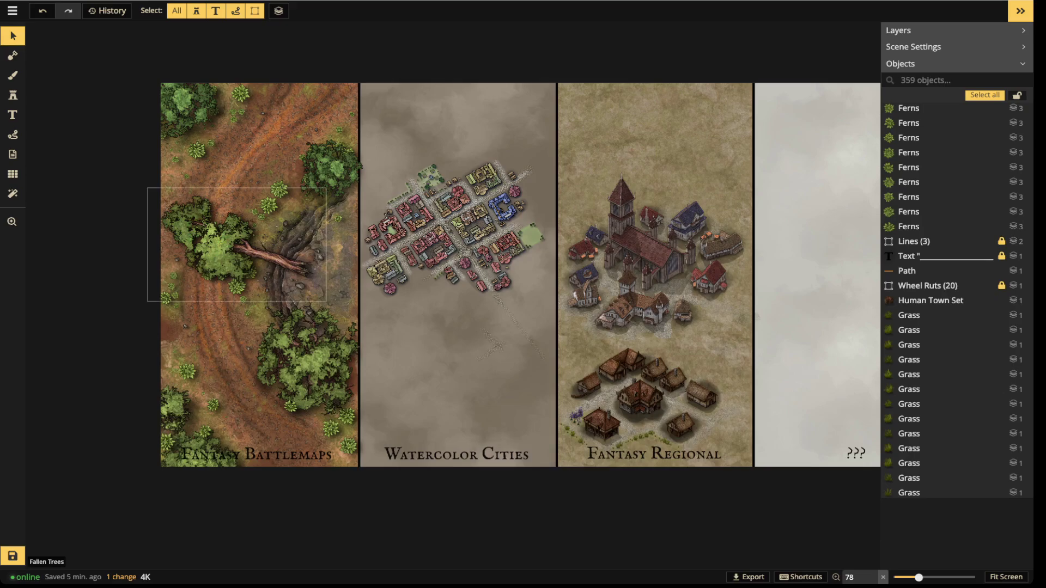
Check the fallen tree's stamp settings in the Fantasy Battlemaps panel, clear the selection and review the panels side by side
click(240, 245)
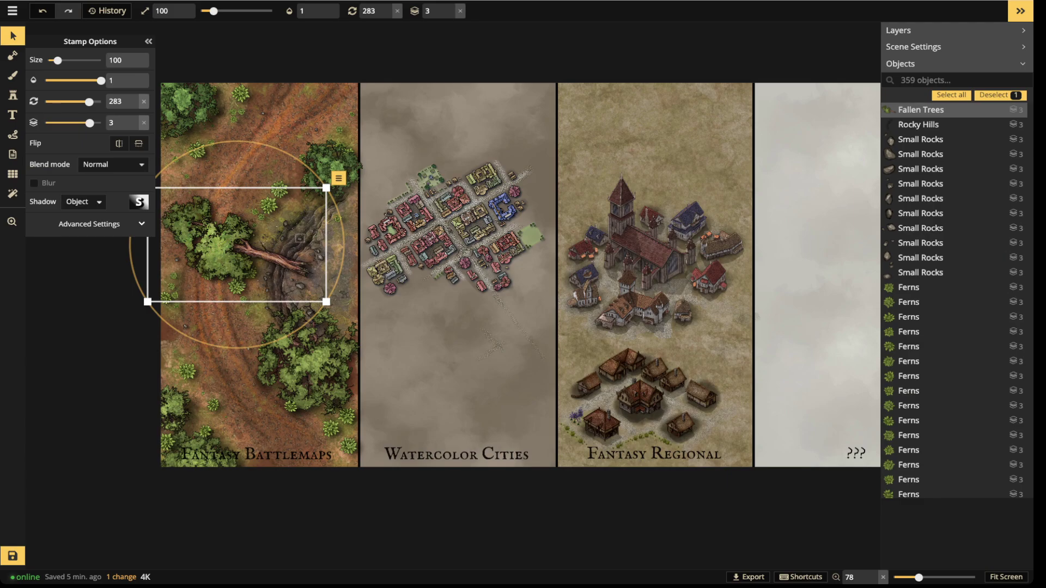
key(Escape)
scroll(234, 242, down, 1)
drag(234, 243, 477, 259)
drag(543, 219, 231, 243)
scroll(192, 262, up, 1)
scroll(259, 255, up, 3)
scroll(236, 247, up, 3)
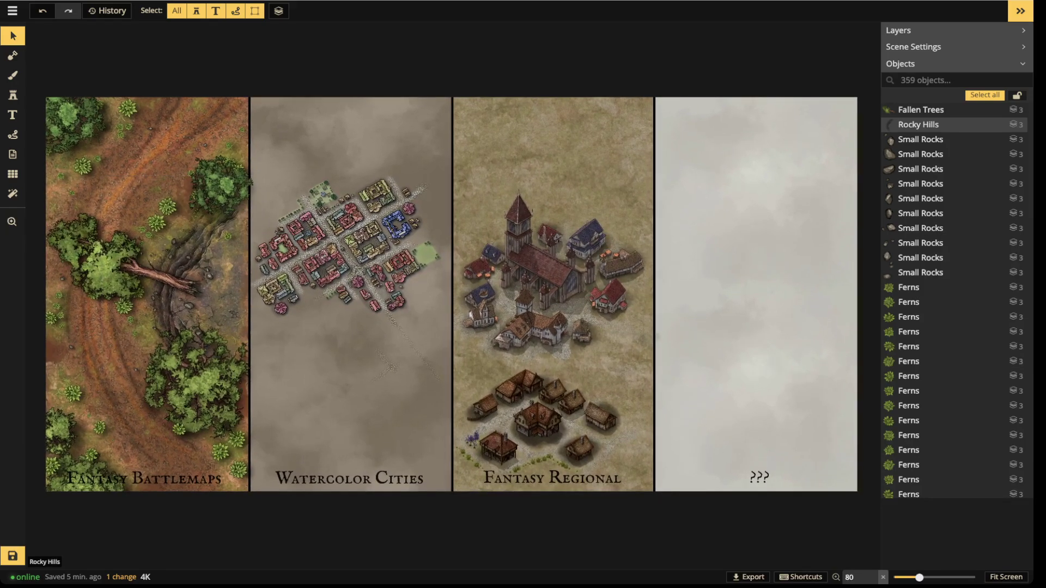
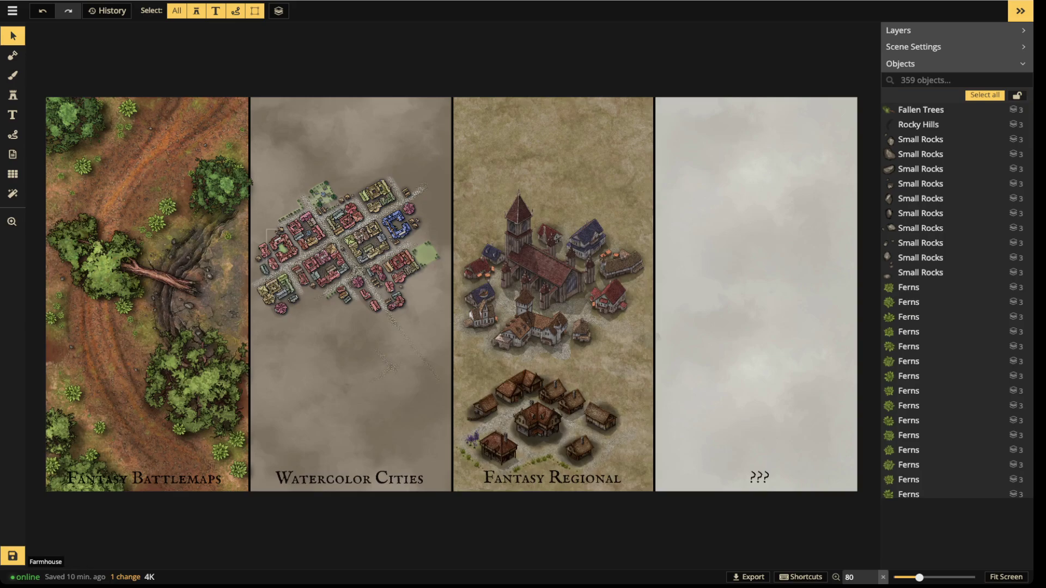
scroll(297, 257, down, 2)
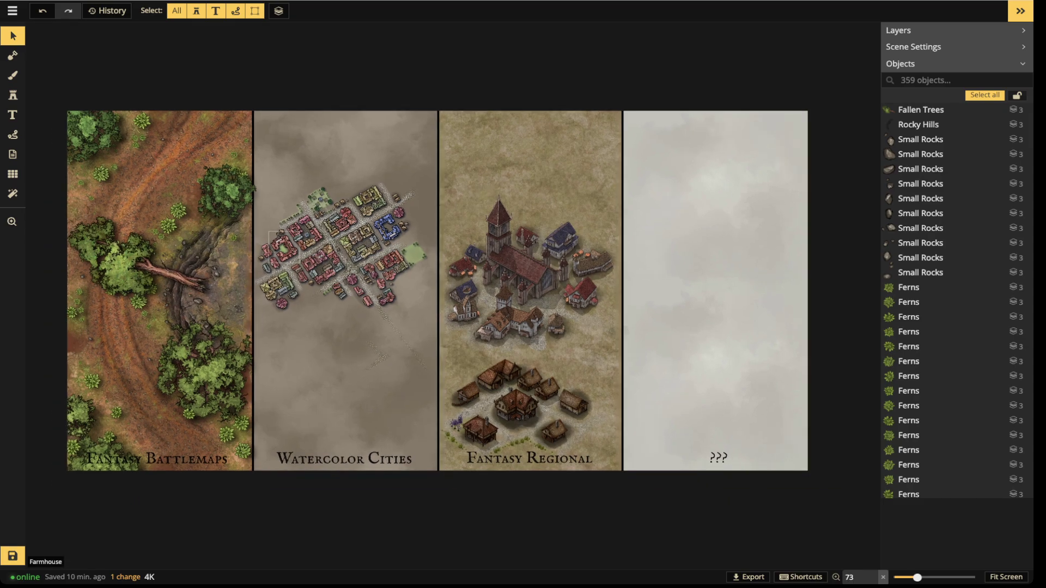
key(space)
mouse_move(259, 240)
mouse_down()
mouse_move(329, 245)
mouse_move(270, 252)
mouse_up()
scroll(270, 252, up, 1)
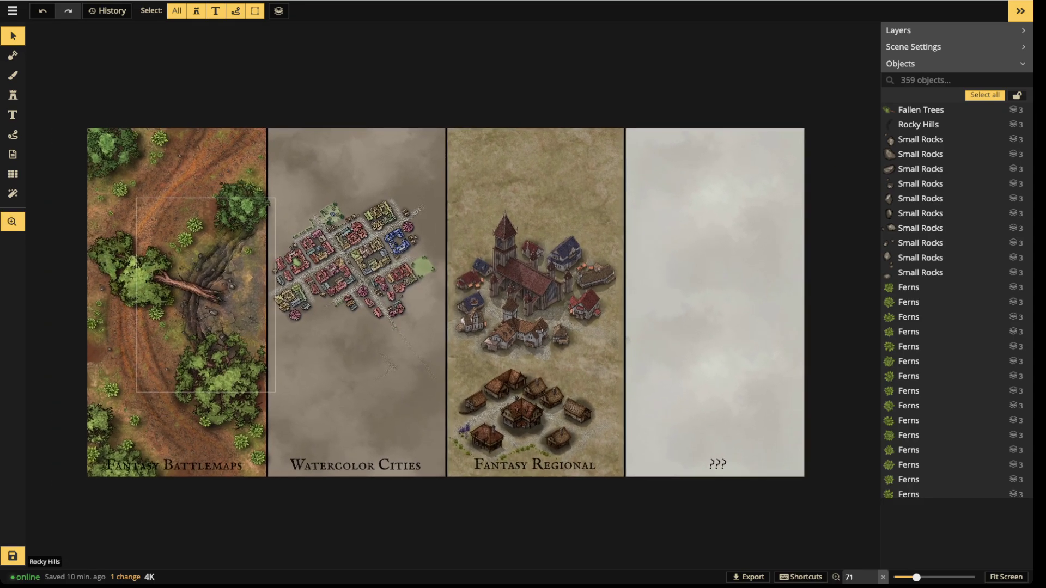
scroll(270, 254, down, 2)
scroll(368, 361, up, 1)
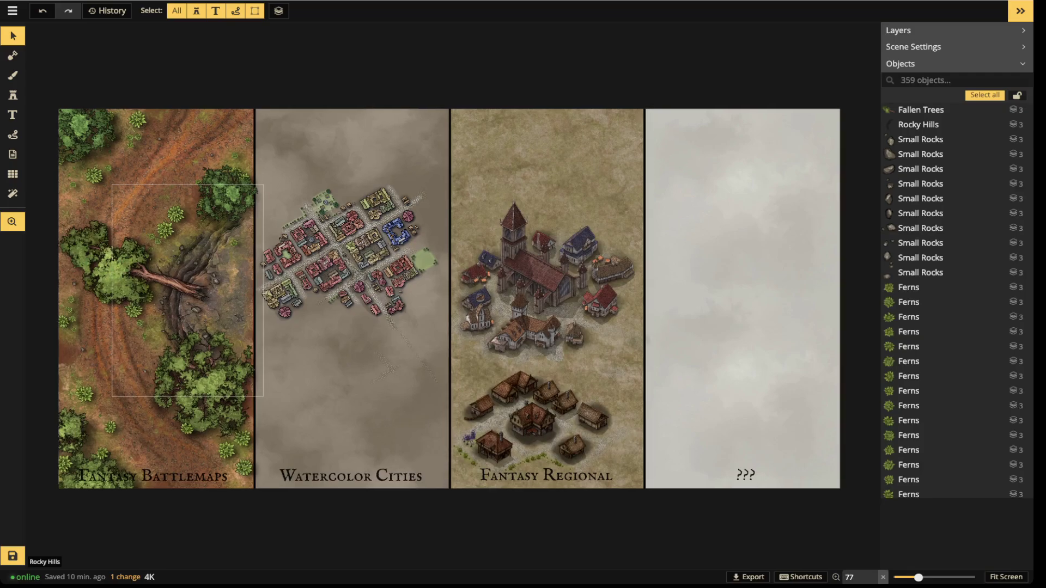